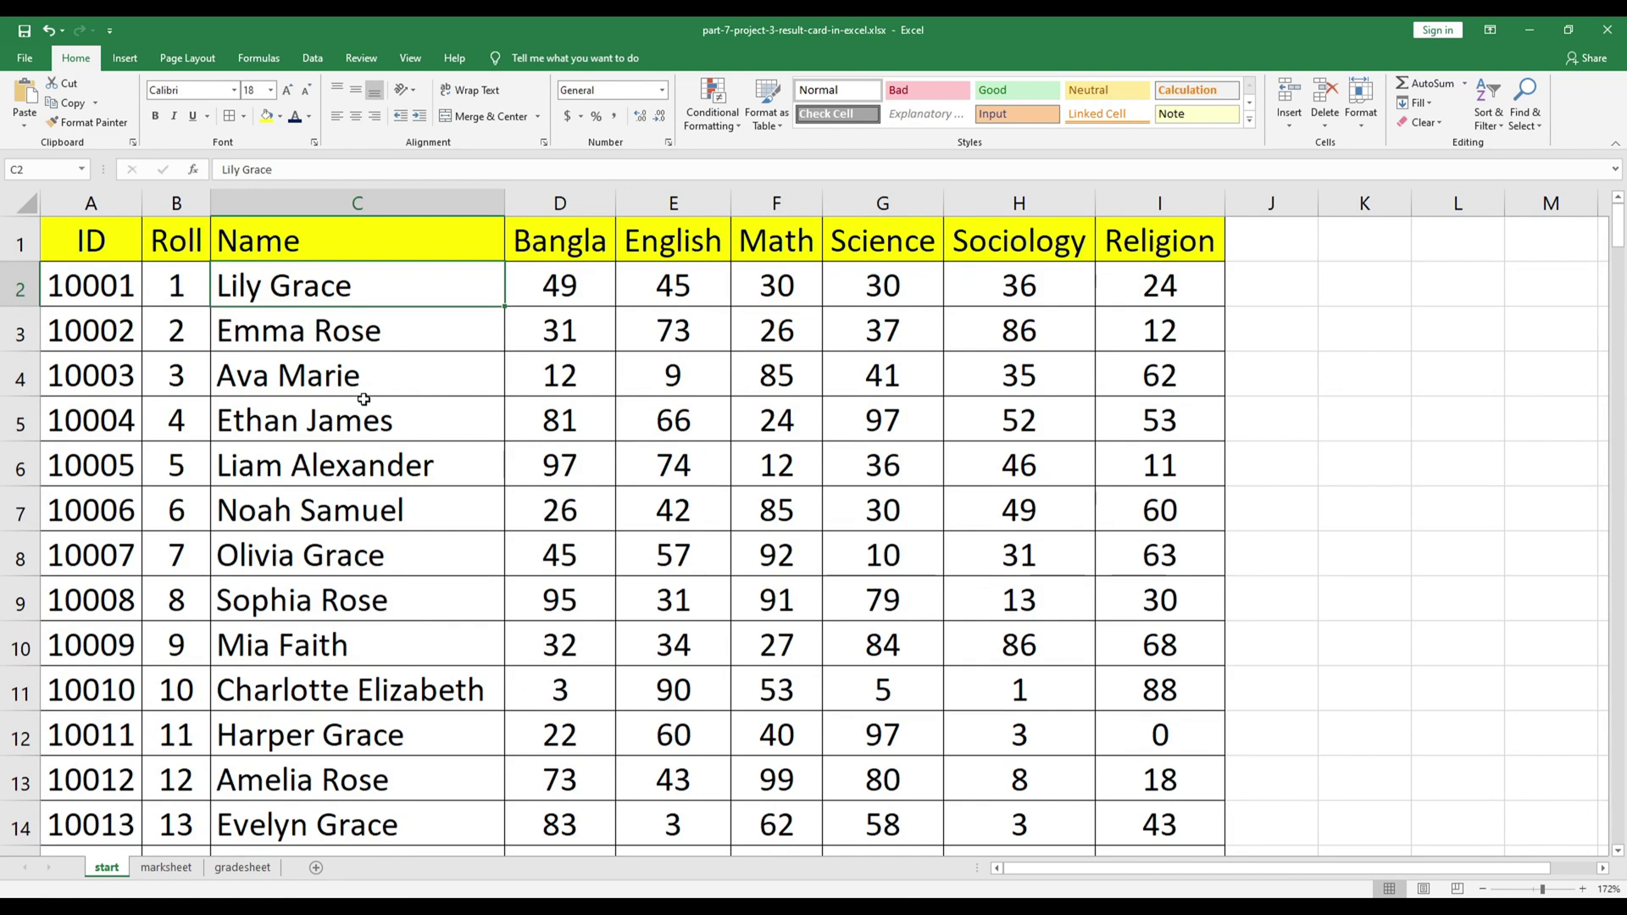
Step: Look through the student list on the start sheet, examining the ID, roll, name and six subject mark columns down to the last rows
{"action": "left_click", "coordinate": [73, 230]}
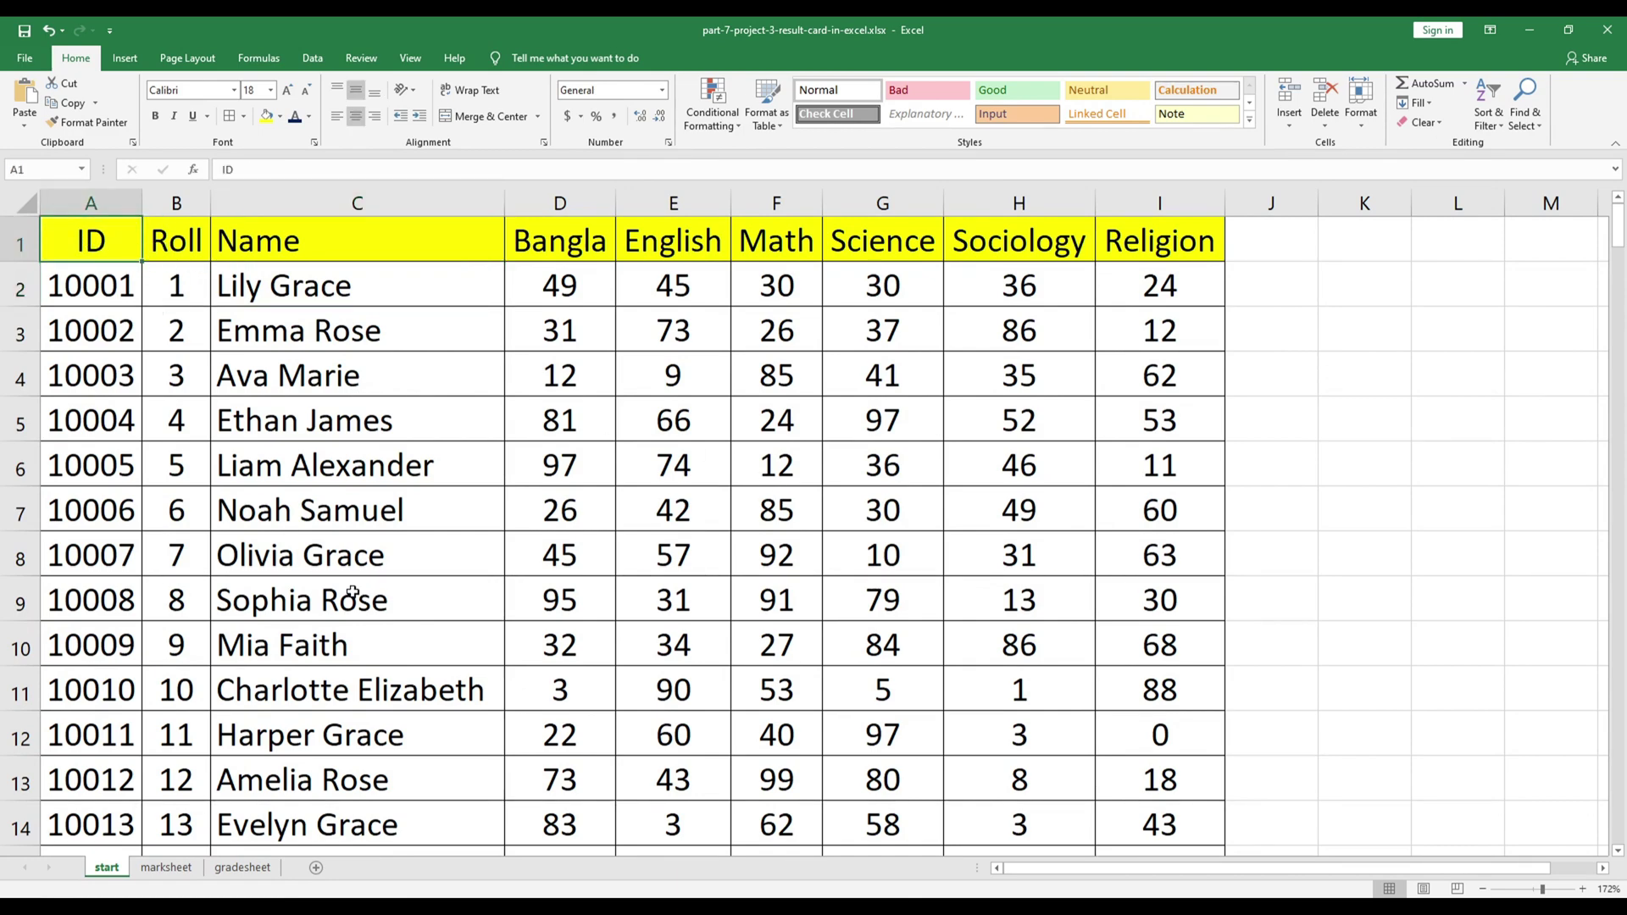
{"action": "scroll", "coordinate": [353, 593], "scroll_direction": "down", "scroll_amount": 9}
{"action": "scroll", "coordinate": [313, 610], "scroll_direction": "up", "scroll_amount": 9}
{"action": "left_click_drag", "start_coordinate": [557, 246], "coordinate": [1129, 561]}
{"action": "scroll", "coordinate": [254, 542], "scroll_direction": "down", "scroll_amount": 4}
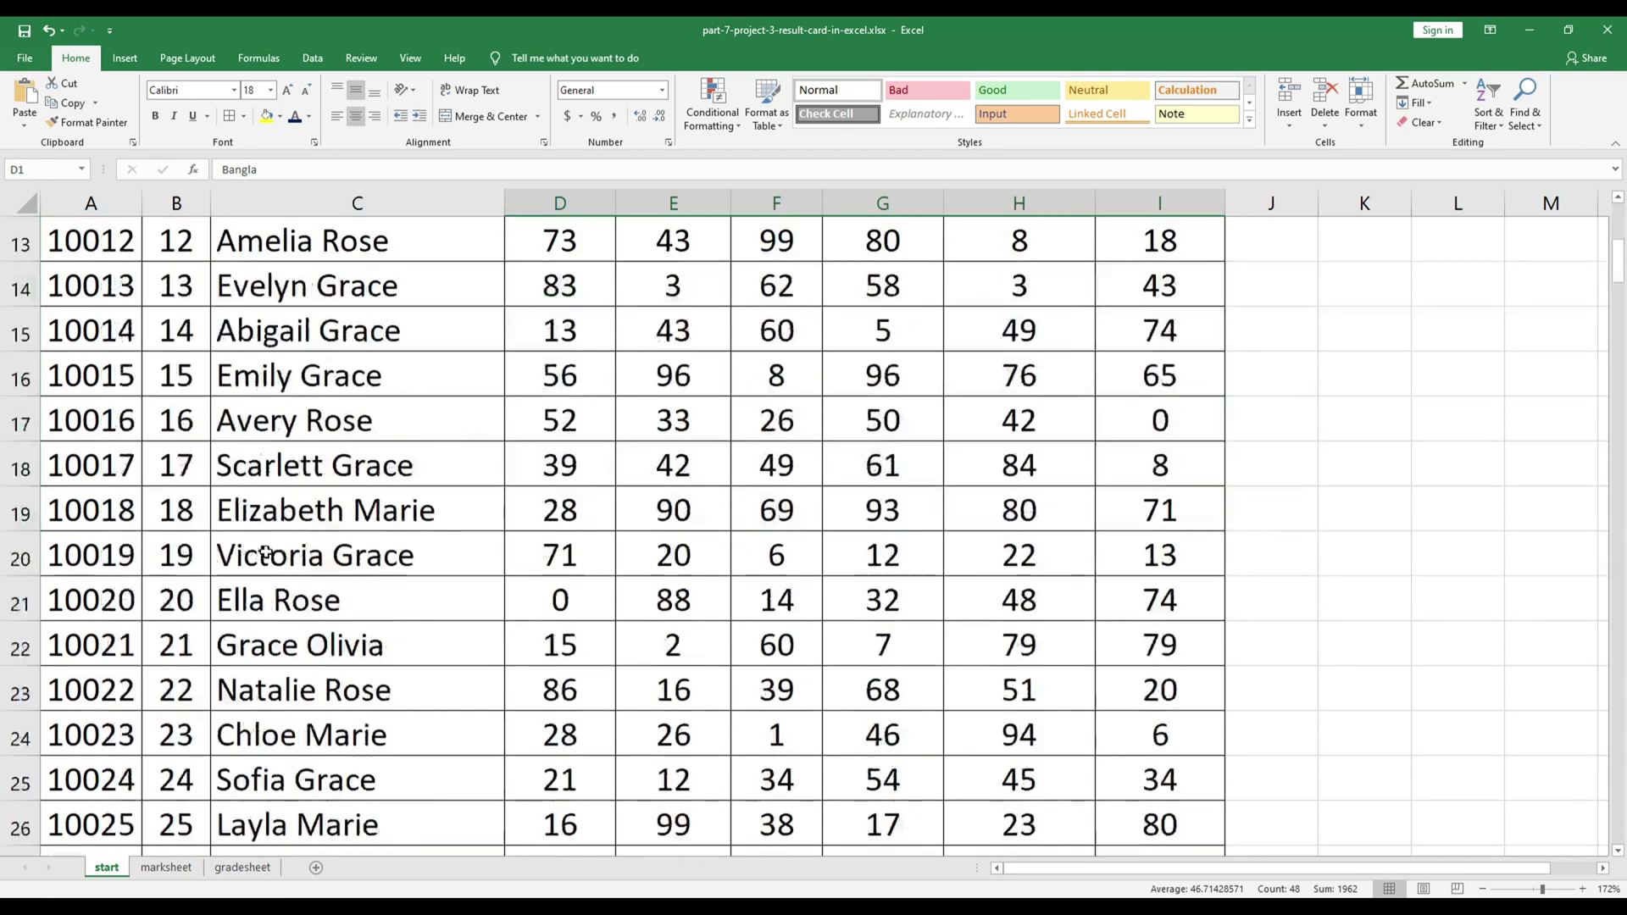
{"action": "scroll", "coordinate": [266, 552], "scroll_direction": "down", "scroll_amount": 20}
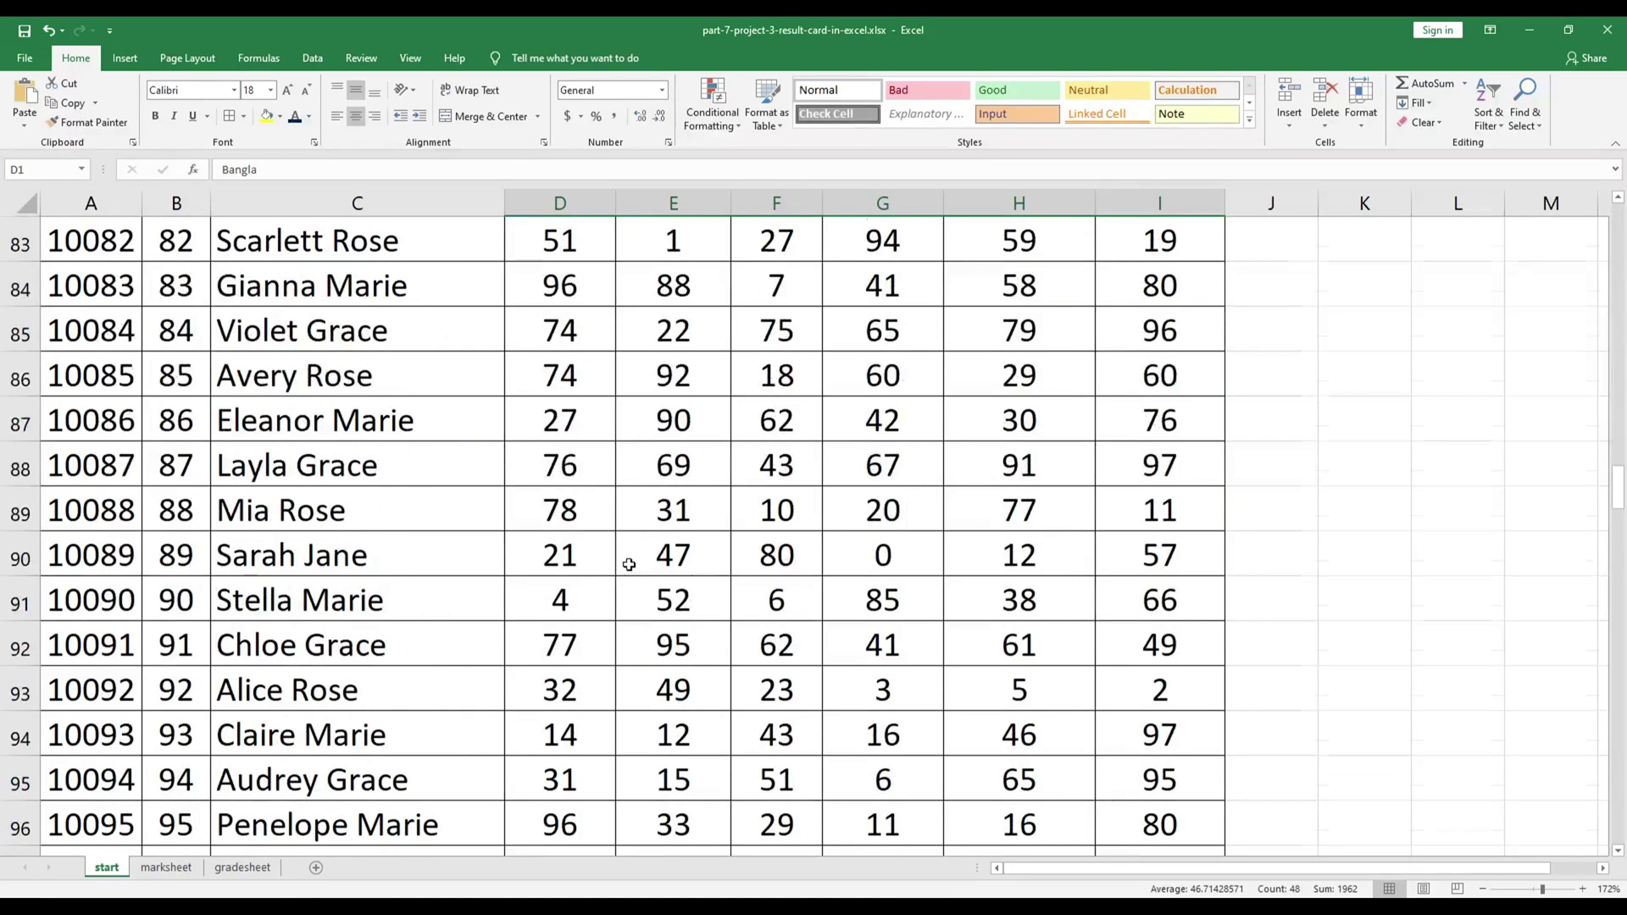
{"action": "scroll", "coordinate": [629, 565], "scroll_direction": "down", "scroll_amount": 9}
{"action": "scroll", "coordinate": [588, 530], "scroll_direction": "up", "scroll_amount": 3}
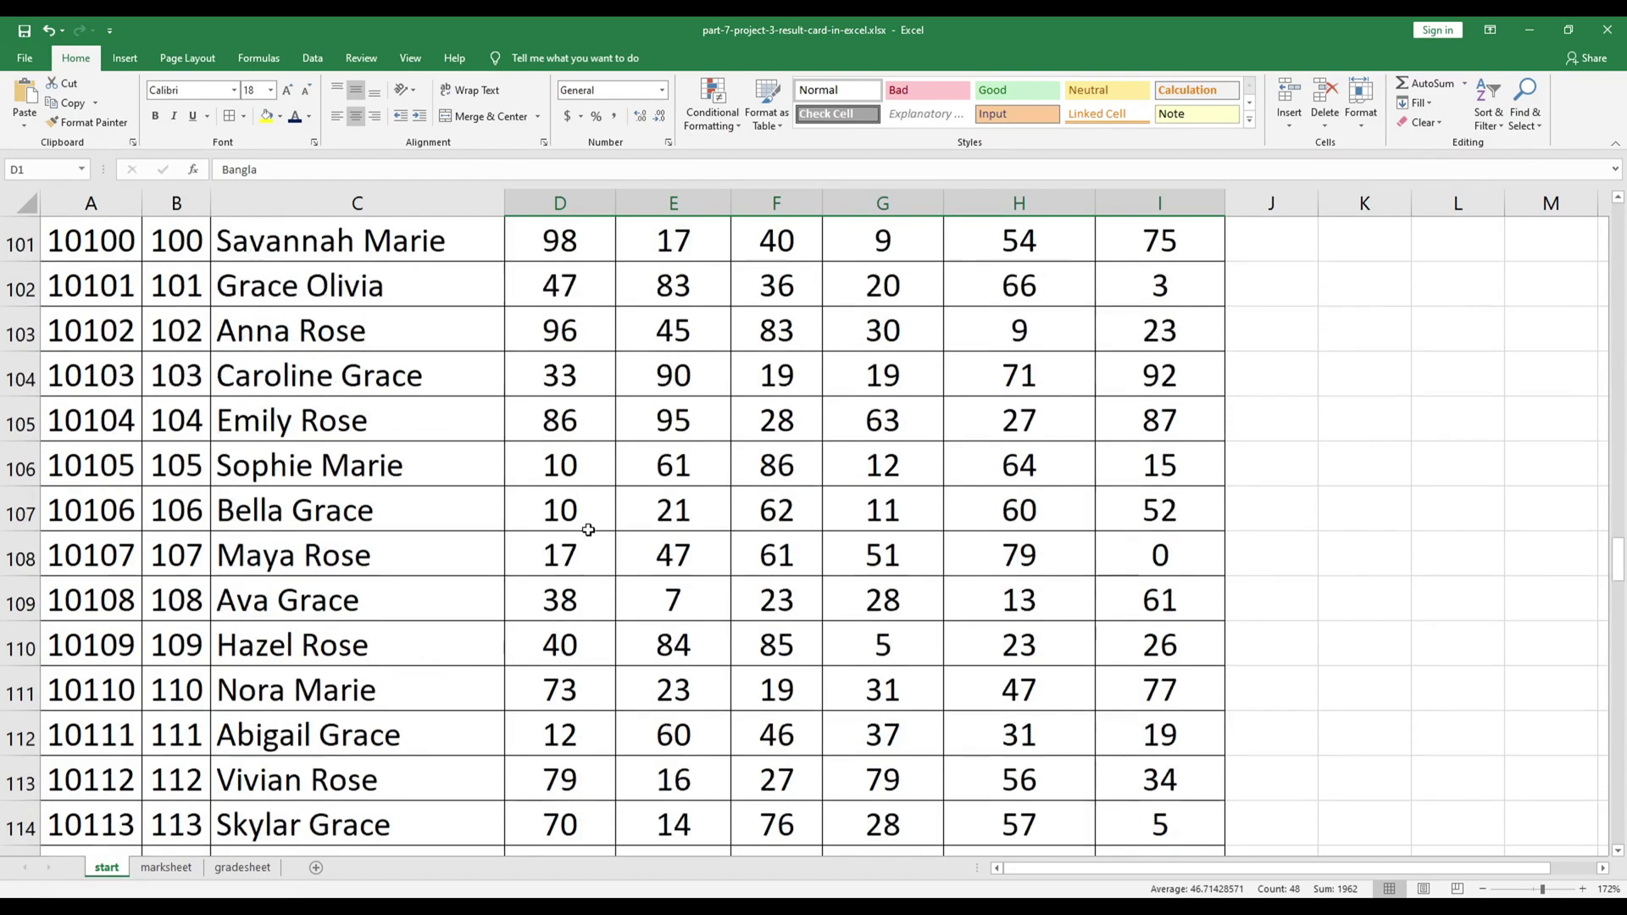
{"action": "scroll", "coordinate": [588, 530], "scroll_direction": "up", "scroll_amount": 20}
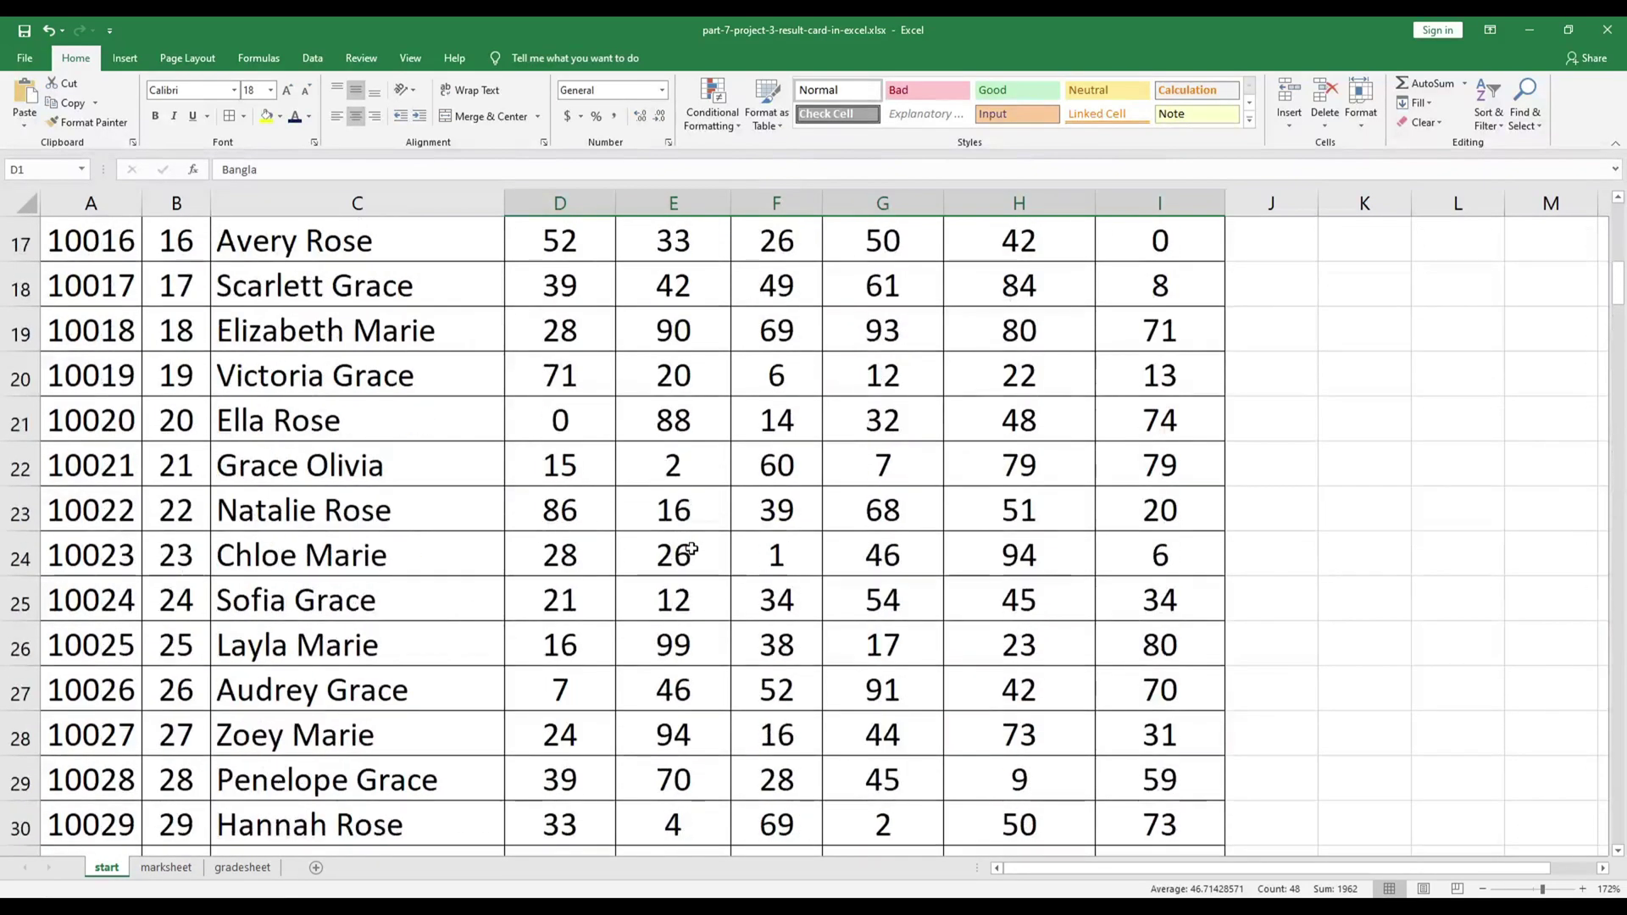
{"action": "scroll", "coordinate": [692, 549], "scroll_direction": "up", "scroll_amount": 5}
{"action": "left_click", "coordinate": [669, 471]}
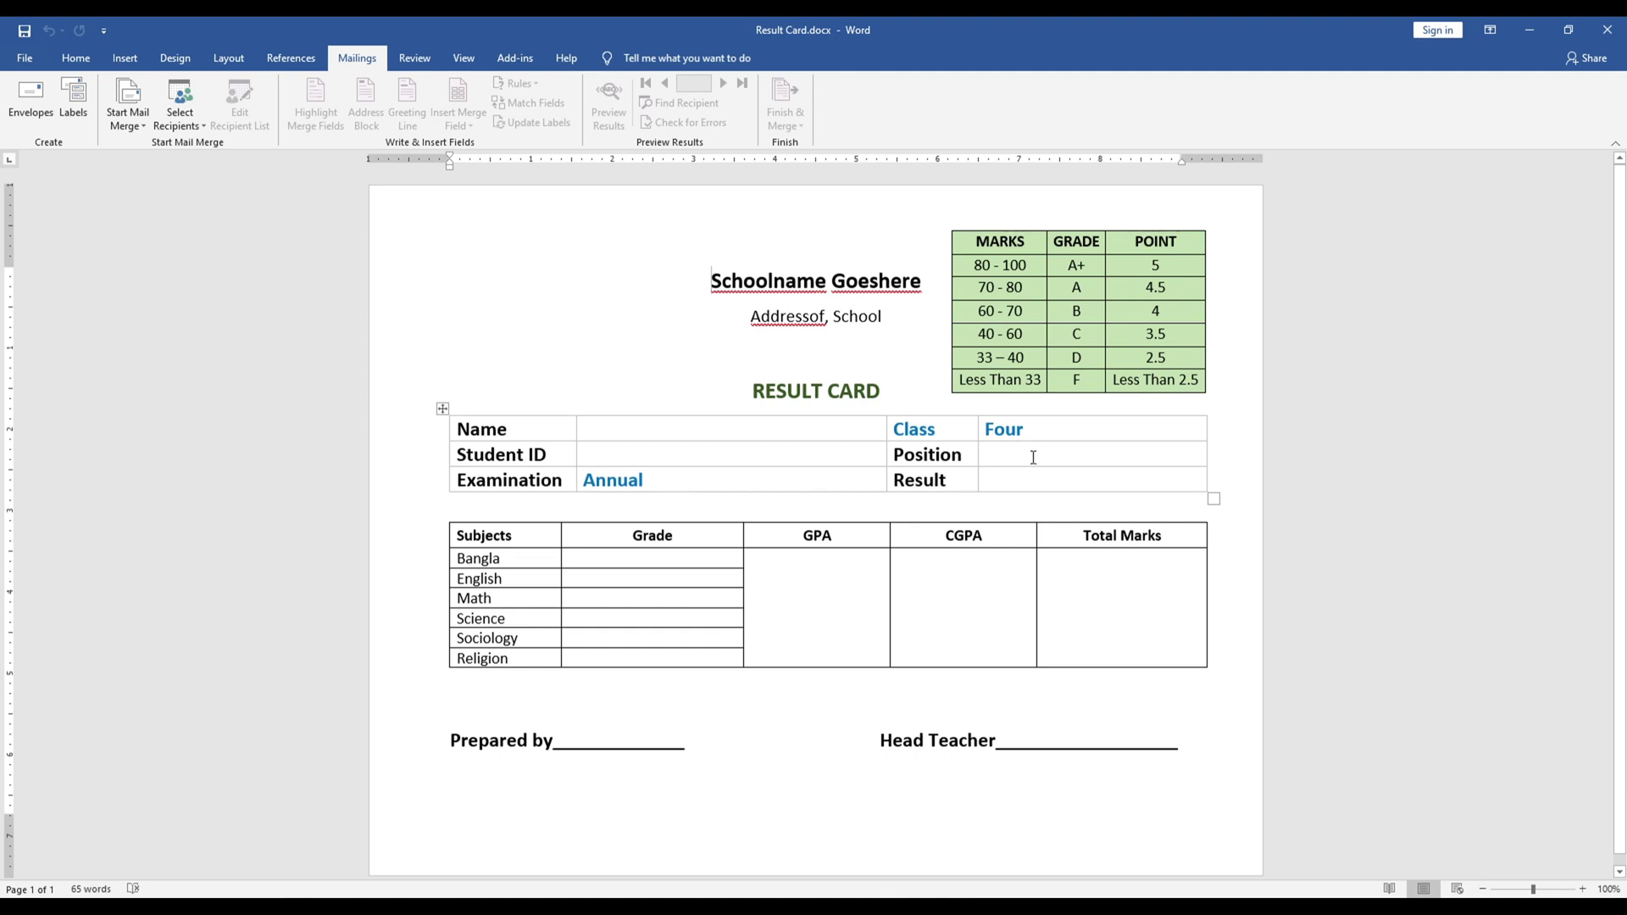
Step: Switch to the Result Card document in Word and examine its student details fields, subject grade table and Total Marks column
{"action": "left_click", "coordinate": [1003, 483]}
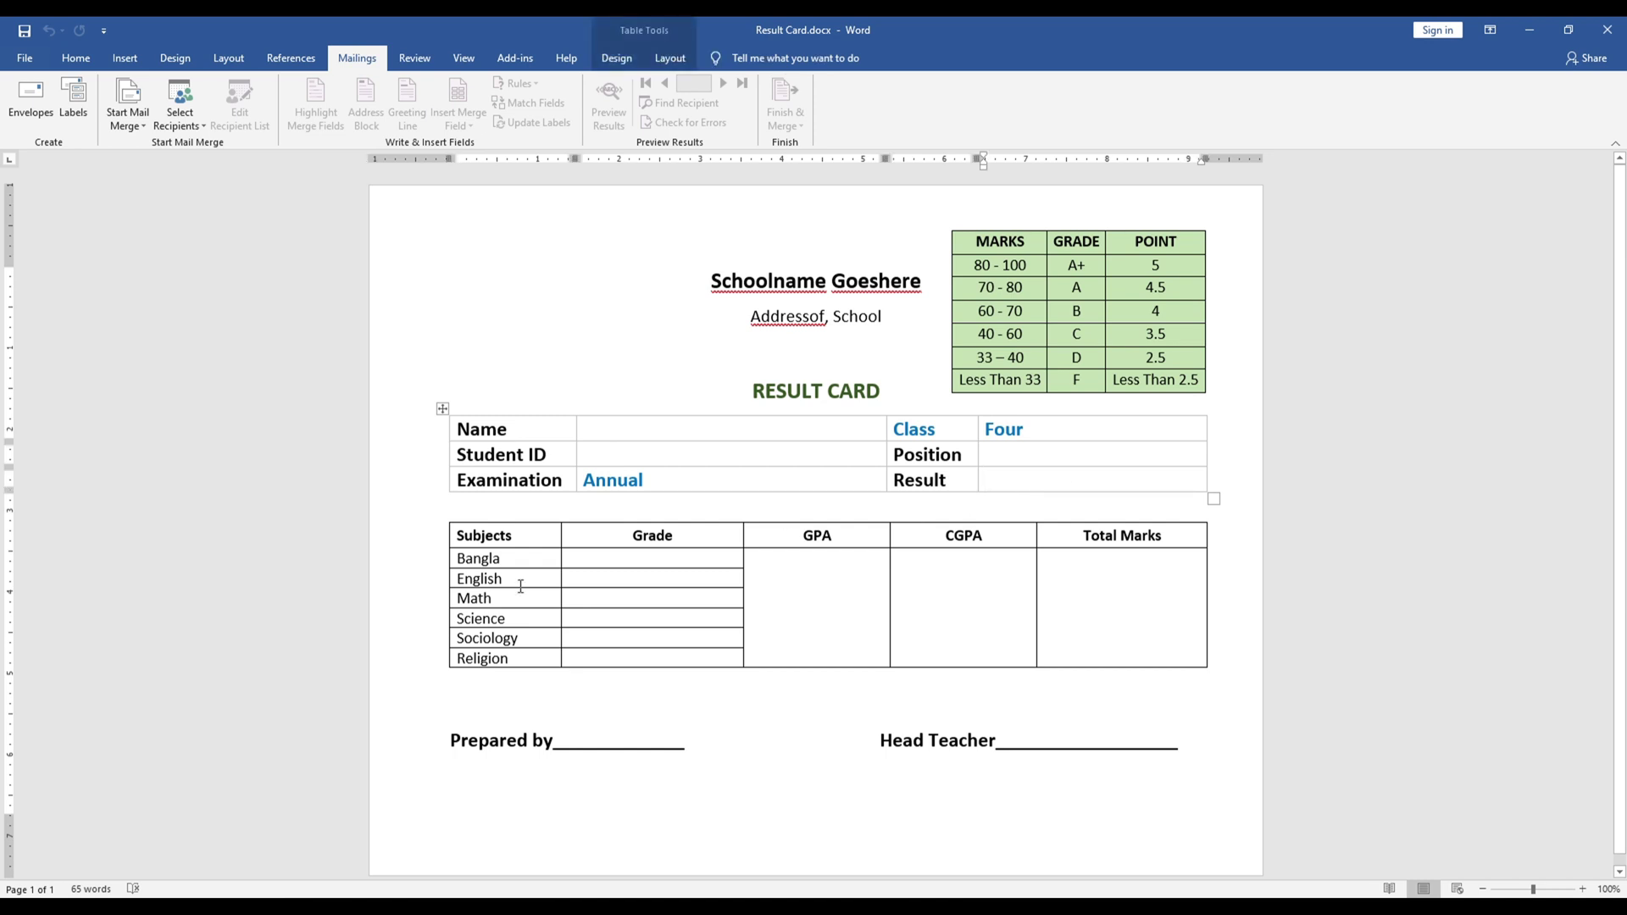
{"action": "left_click", "coordinate": [647, 562]}
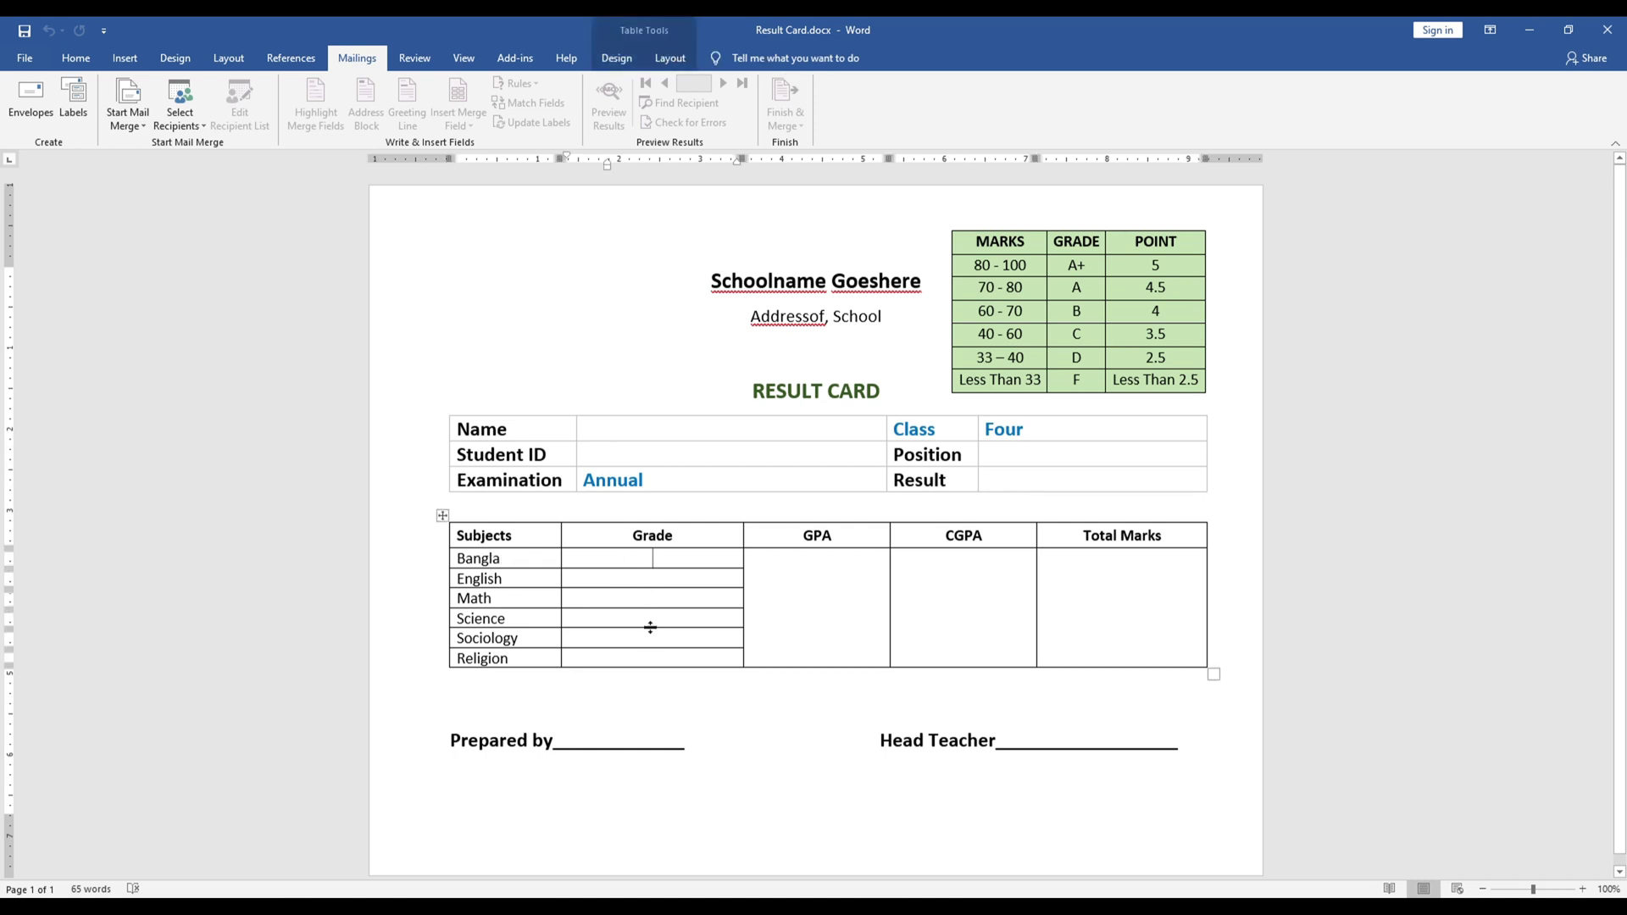
{"action": "left_click", "coordinate": [991, 537]}
{"action": "left_click_drag", "start_coordinate": [1090, 536], "coordinate": [1162, 536]}
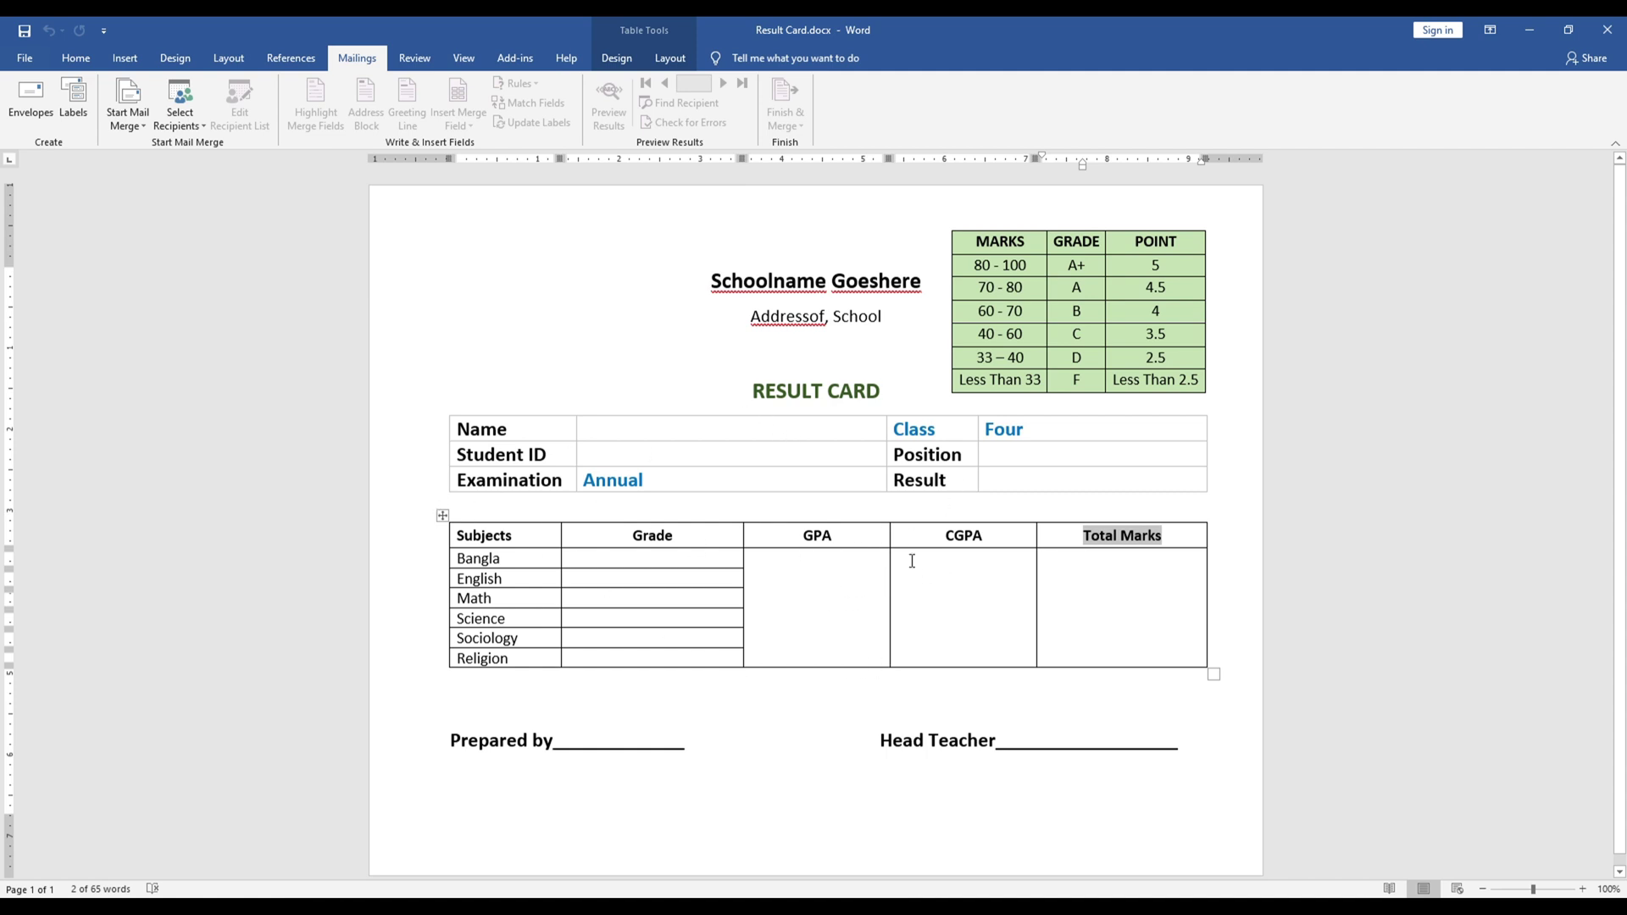
{"action": "left_click_drag", "start_coordinate": [753, 390], "coordinate": [873, 390]}
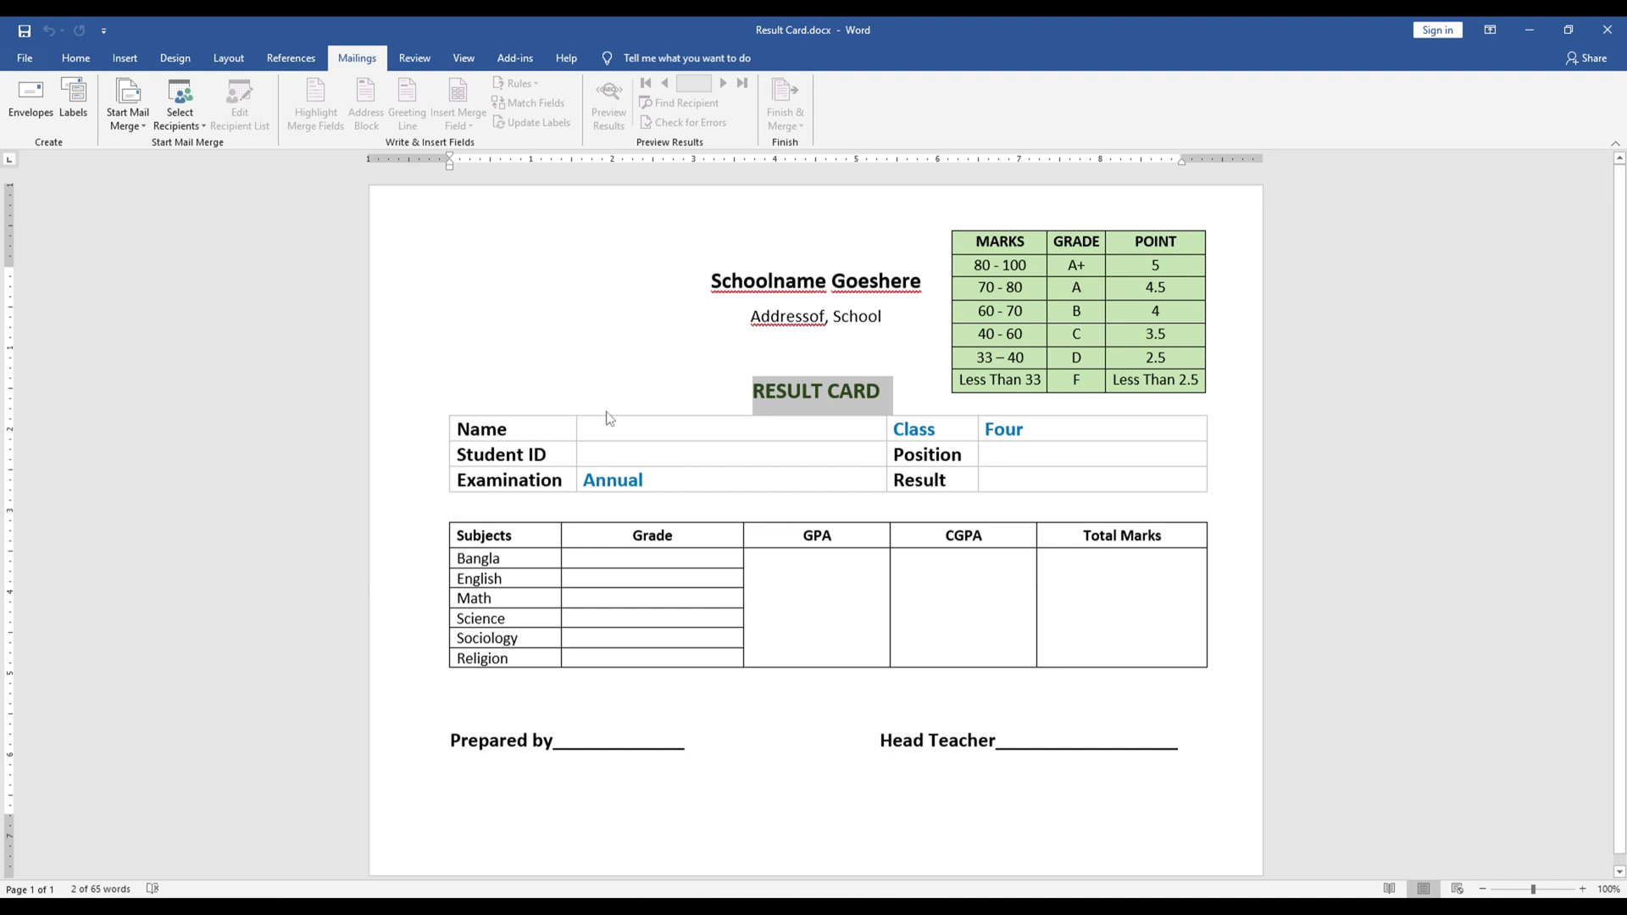
{"action": "left_click", "coordinate": [660, 432]}
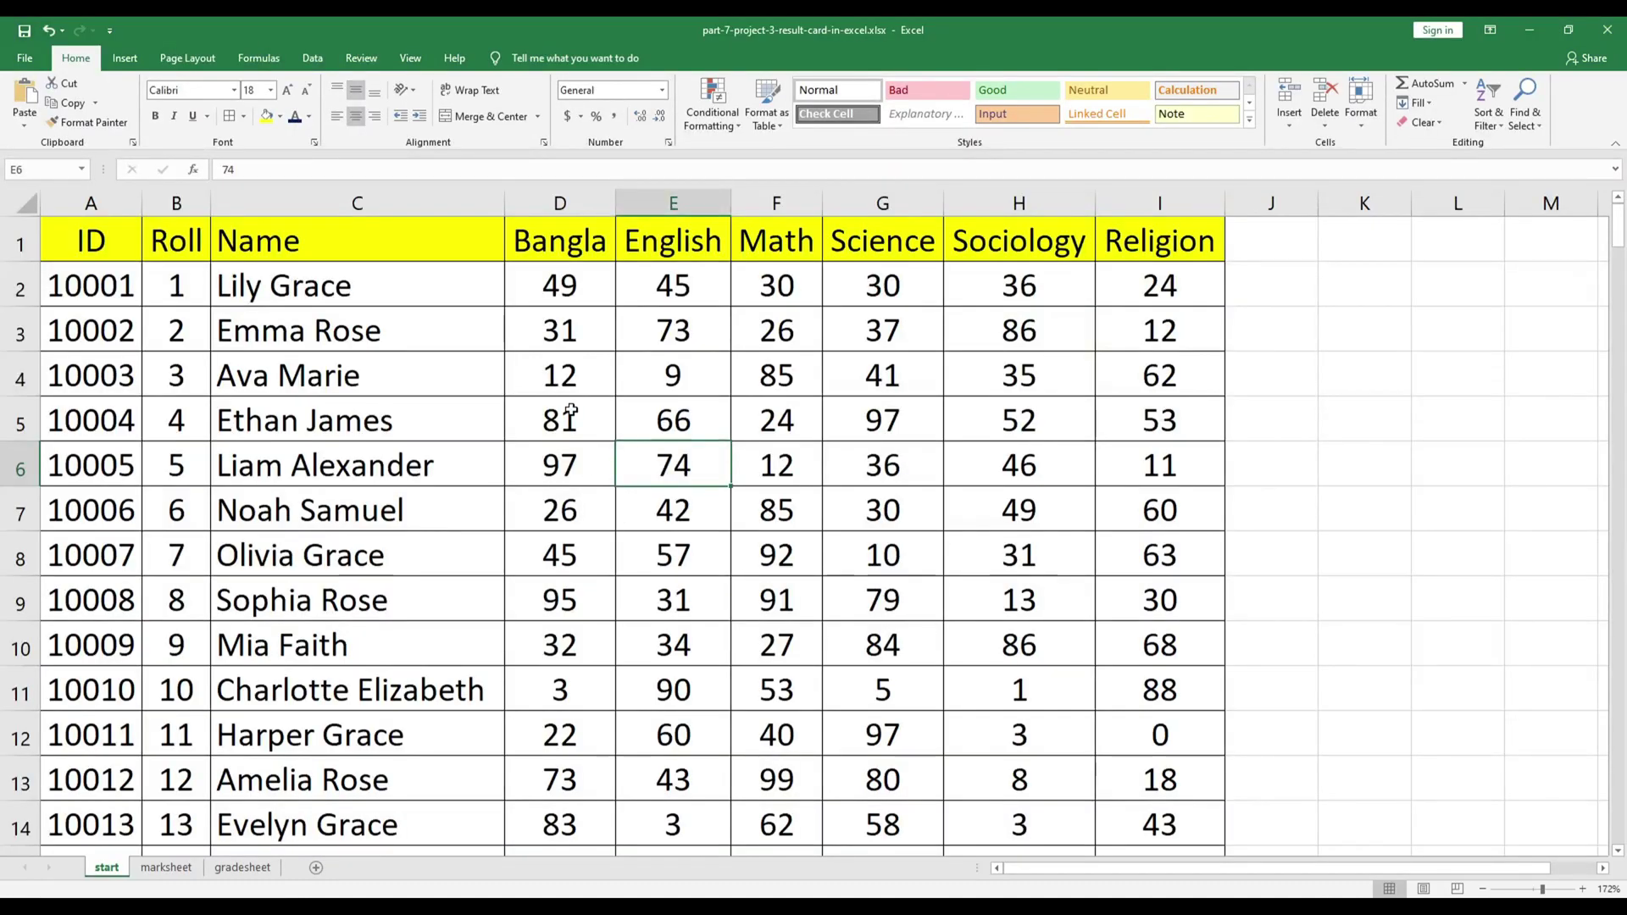
Step: Return to the Excel workbook and review the students' IDs, names and subject marks on the start sheet
{"action": "left_click", "coordinate": [564, 410]}
{"action": "left_click", "coordinate": [809, 326]}
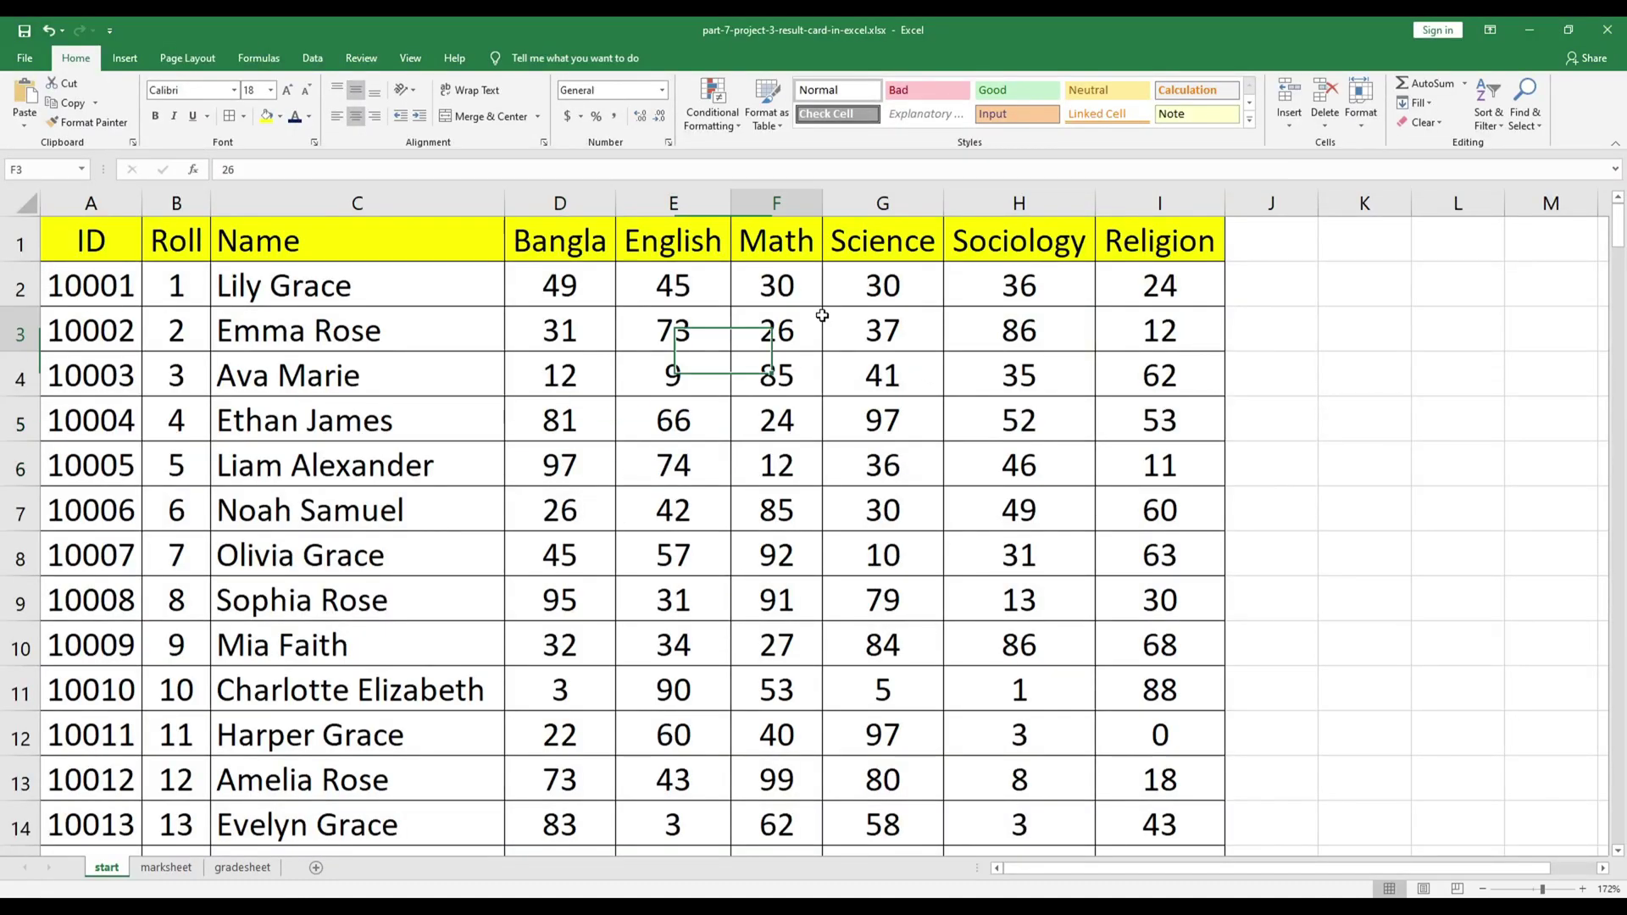
{"action": "scroll", "coordinate": [591, 545], "scroll_direction": "down", "scroll_amount": 3}
{"action": "scroll", "coordinate": [577, 519], "scroll_direction": "up", "scroll_amount": 3}
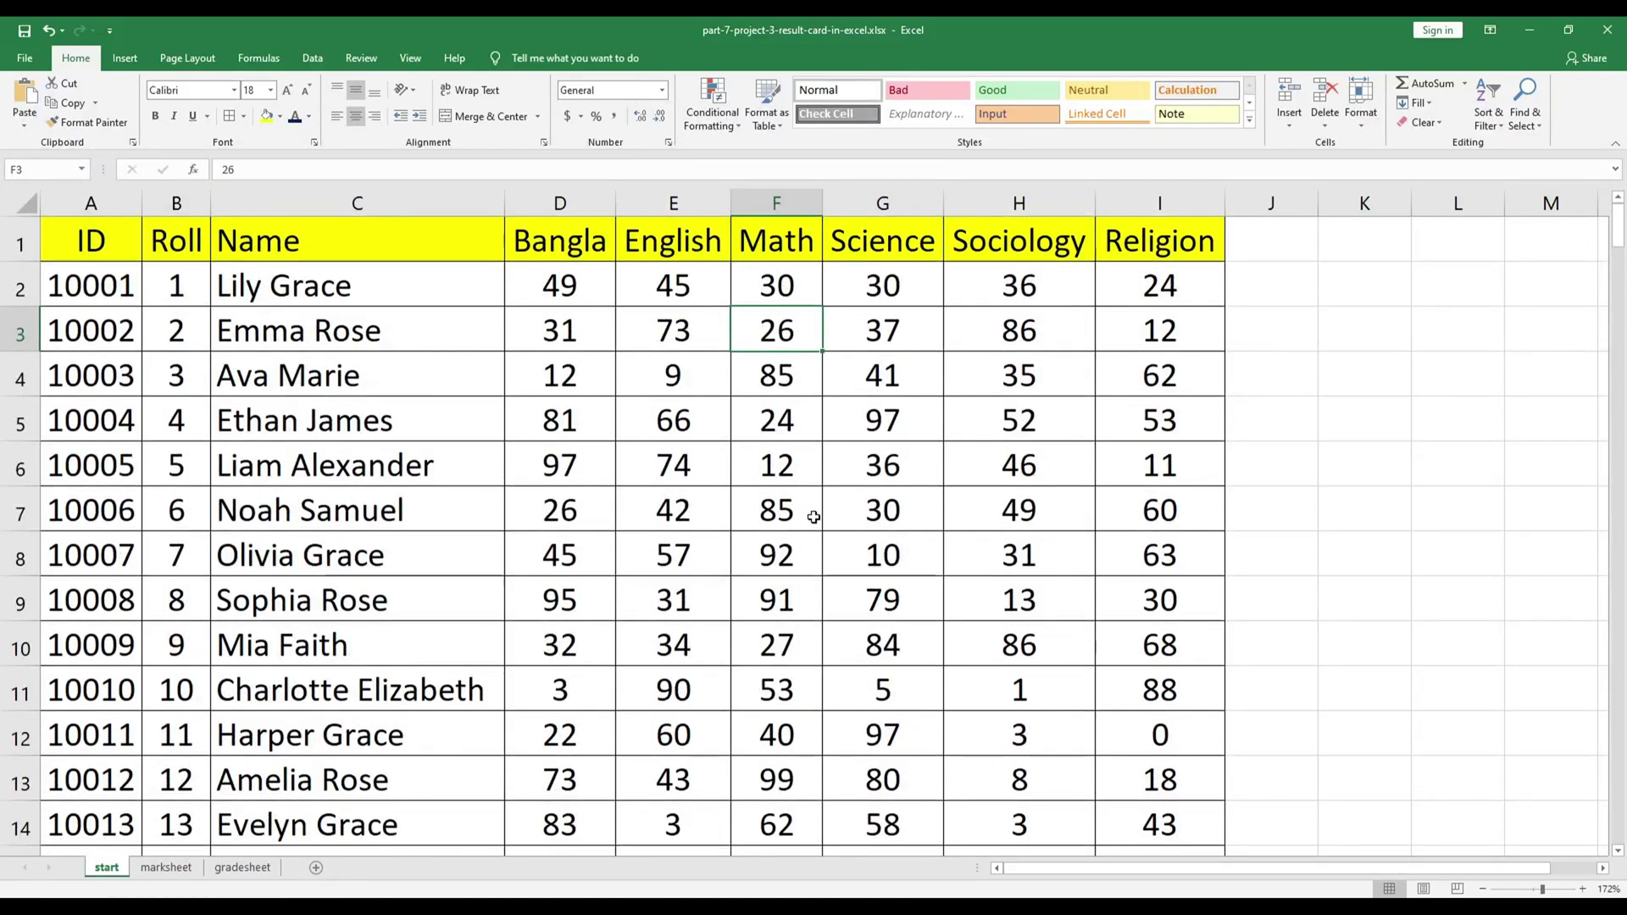
{"action": "left_click", "coordinate": [799, 474]}
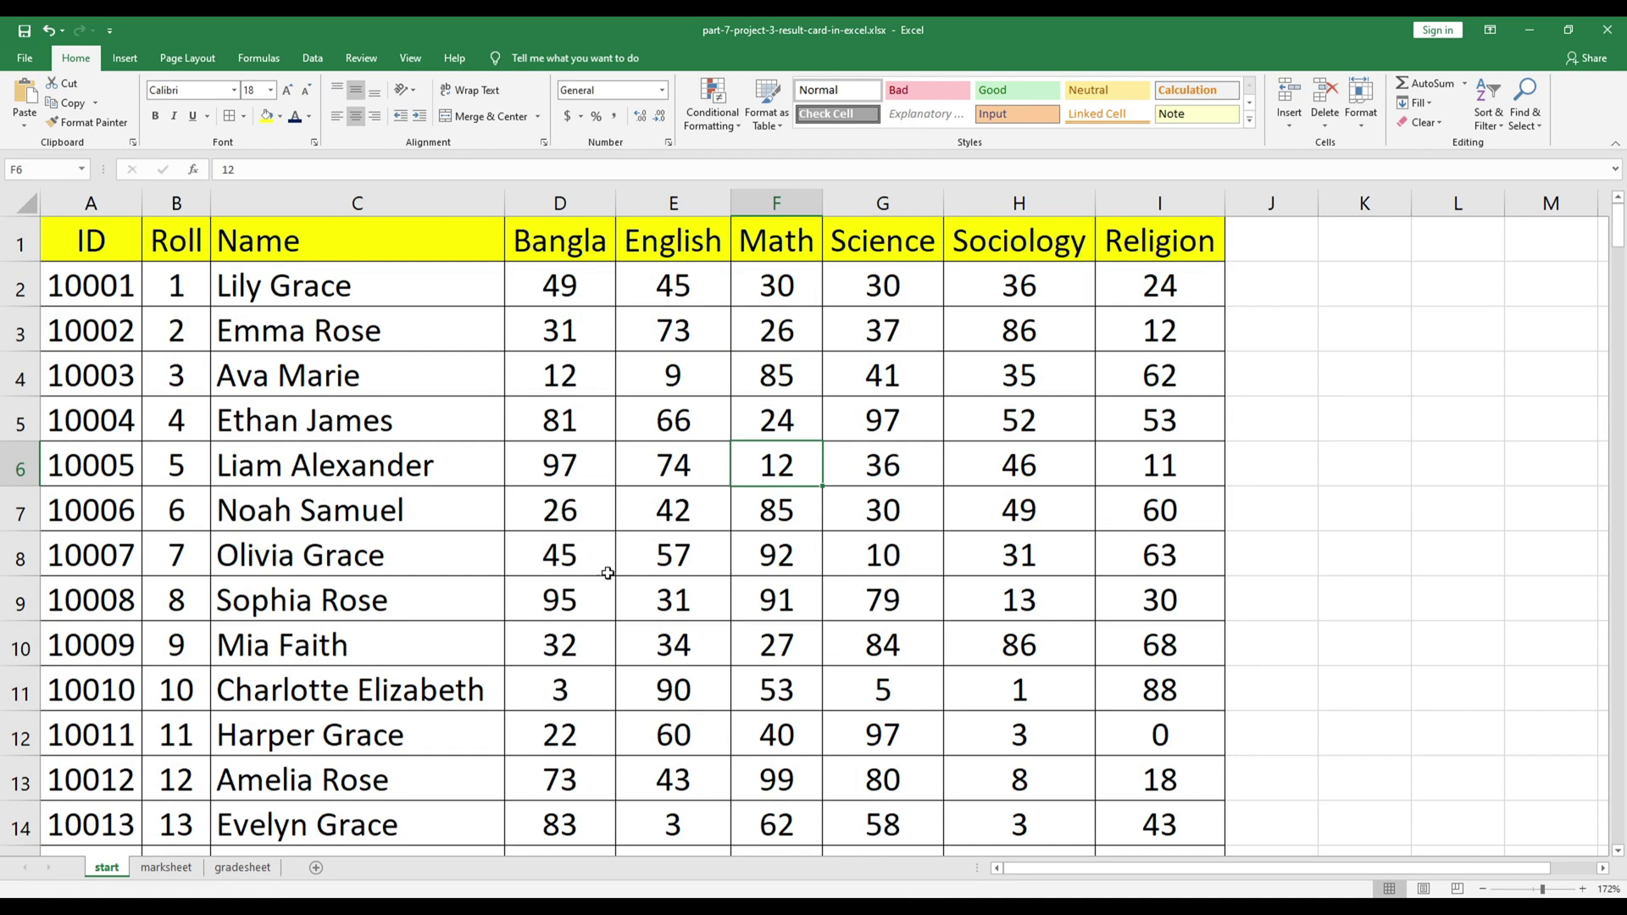
{"action": "left_click", "coordinate": [703, 600]}
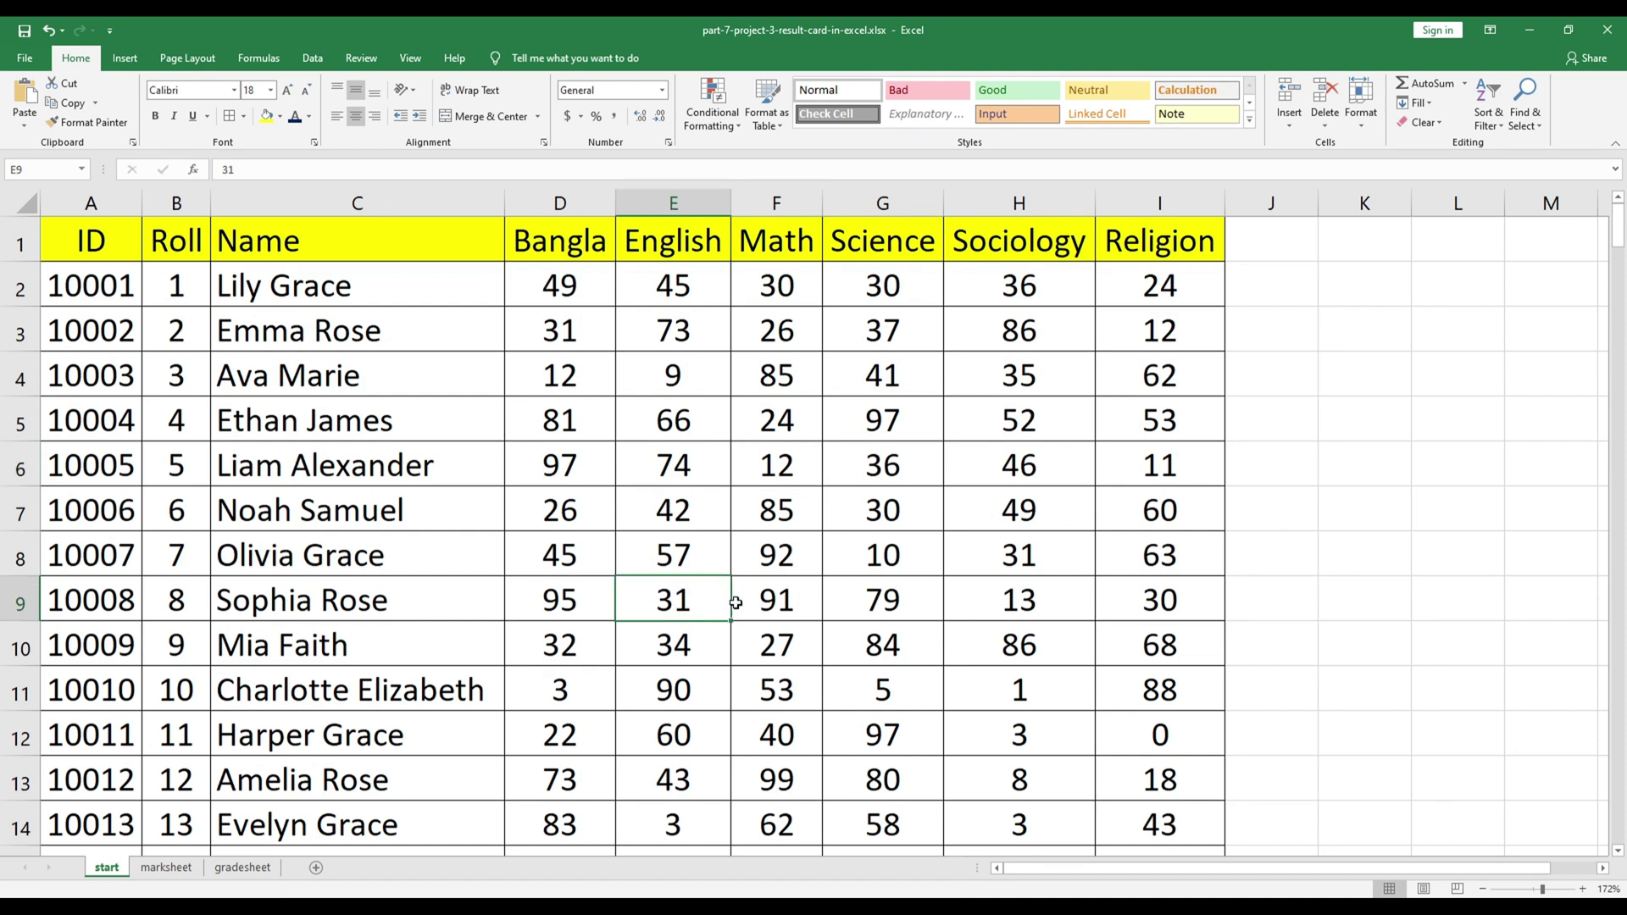
{"action": "left_click", "coordinate": [1160, 279]}
{"action": "left_click_drag", "start_coordinate": [108, 288], "coordinate": [313, 648]}
{"action": "left_click", "coordinate": [549, 275]}
{"action": "left_click_drag", "start_coordinate": [718, 292], "coordinate": [1045, 376]}
{"action": "left_click", "coordinate": [744, 435]}
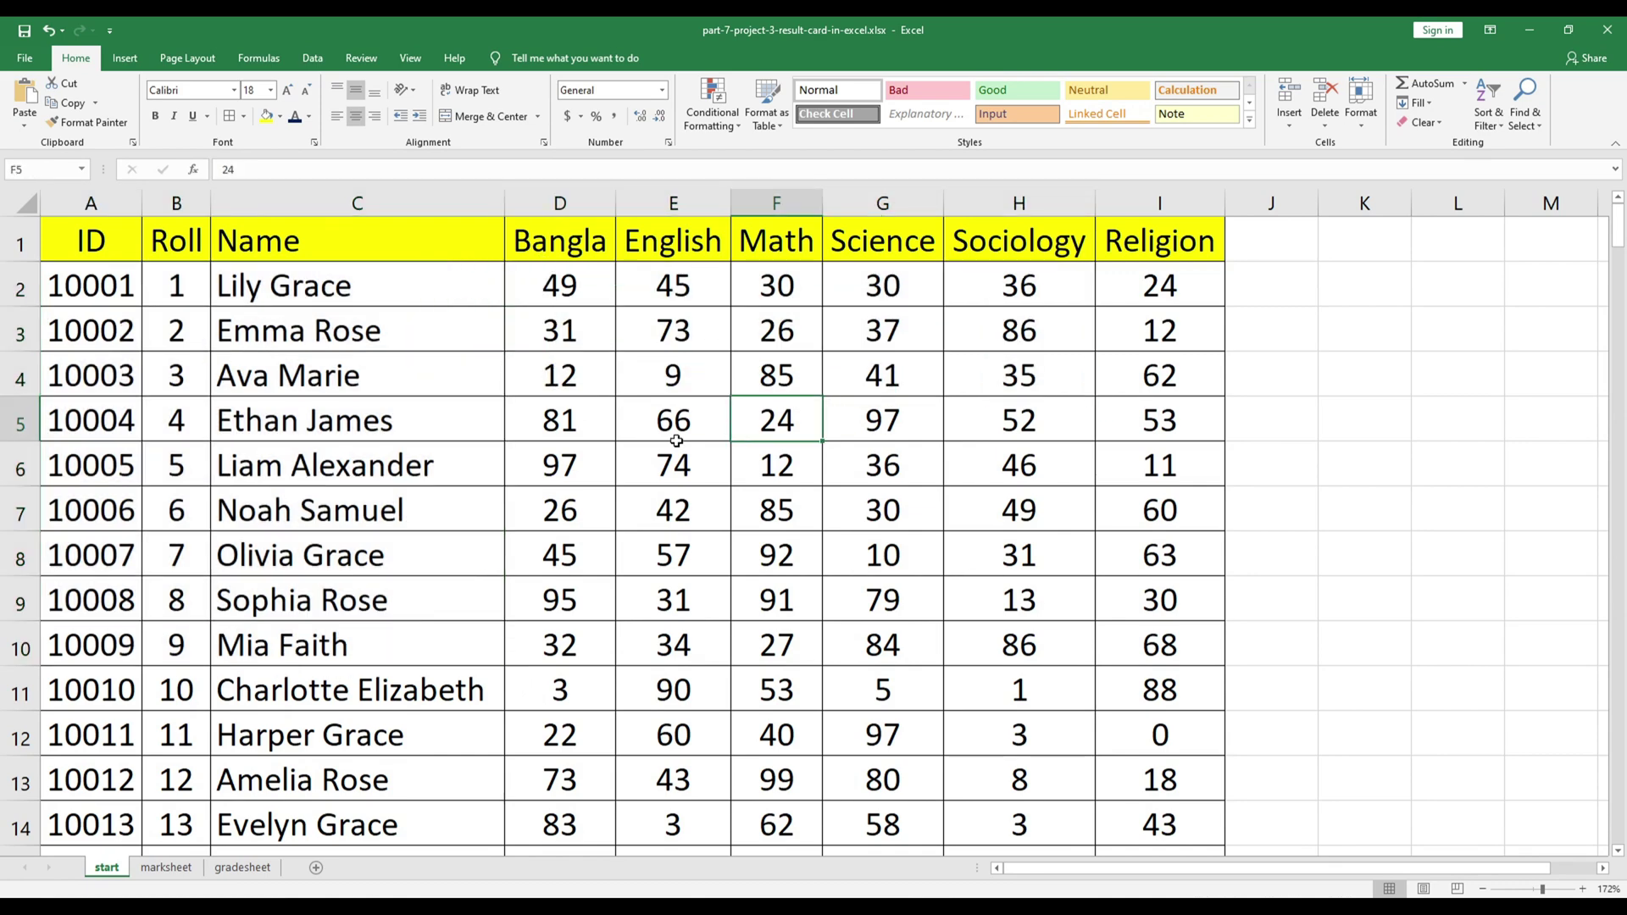
Step: On the marksheet sheet, total the first student's six subject marks in J2 with =SUM(D2:I2)
{"action": "left_click", "coordinate": [166, 868]}
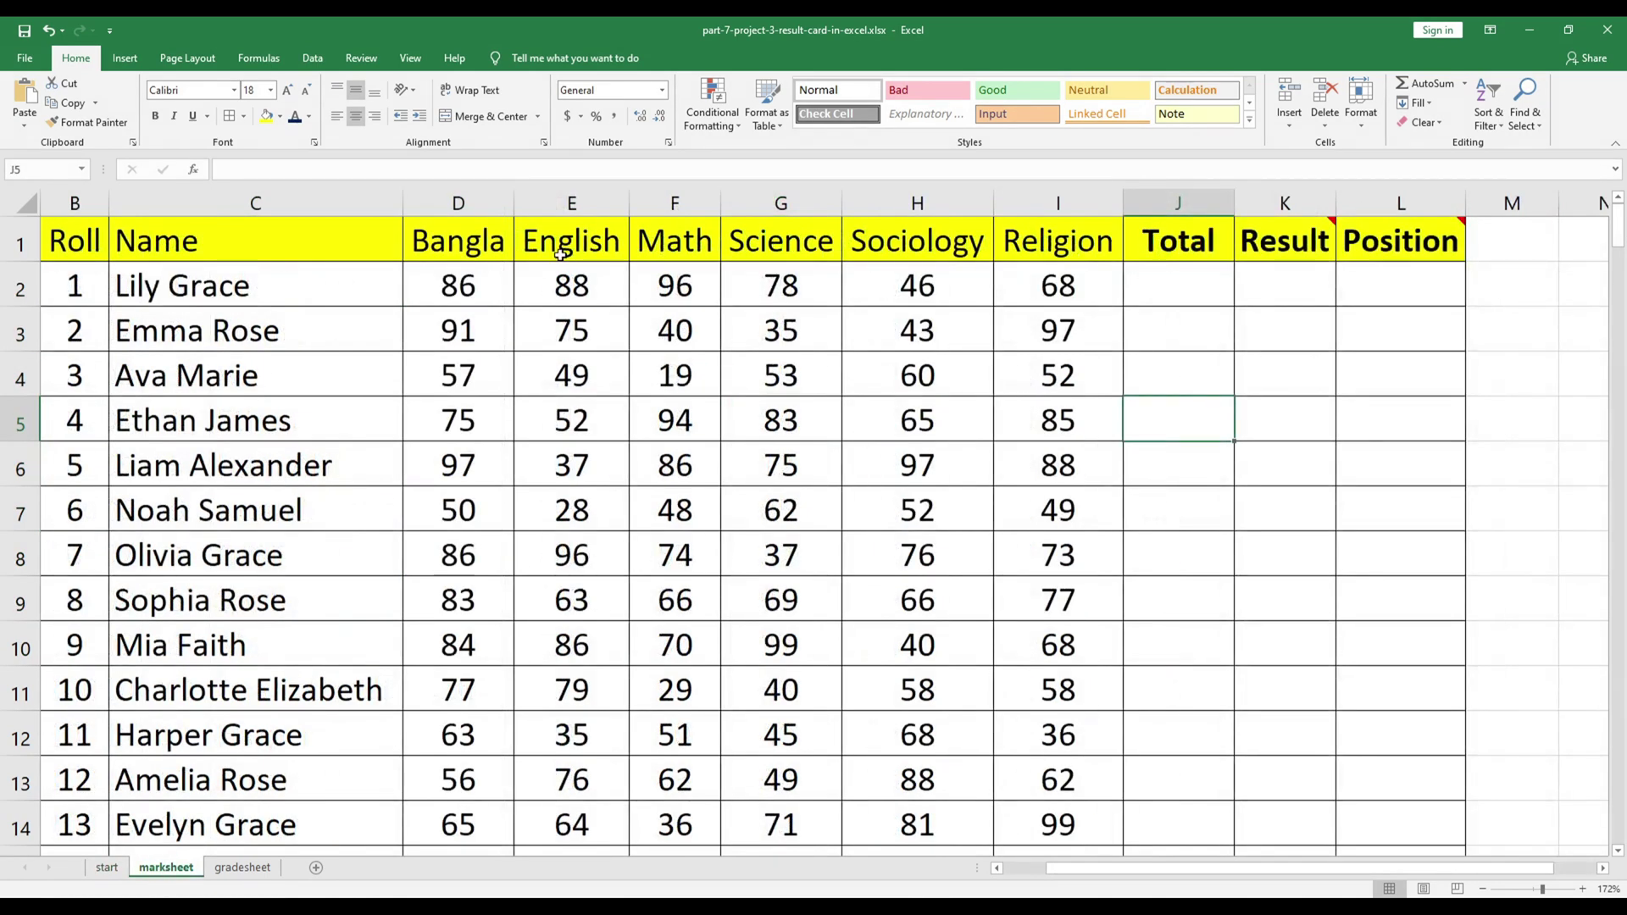
{"action": "left_click", "coordinate": [437, 285]}
{"action": "left_click_drag", "start_coordinate": [437, 286], "coordinate": [966, 302]}
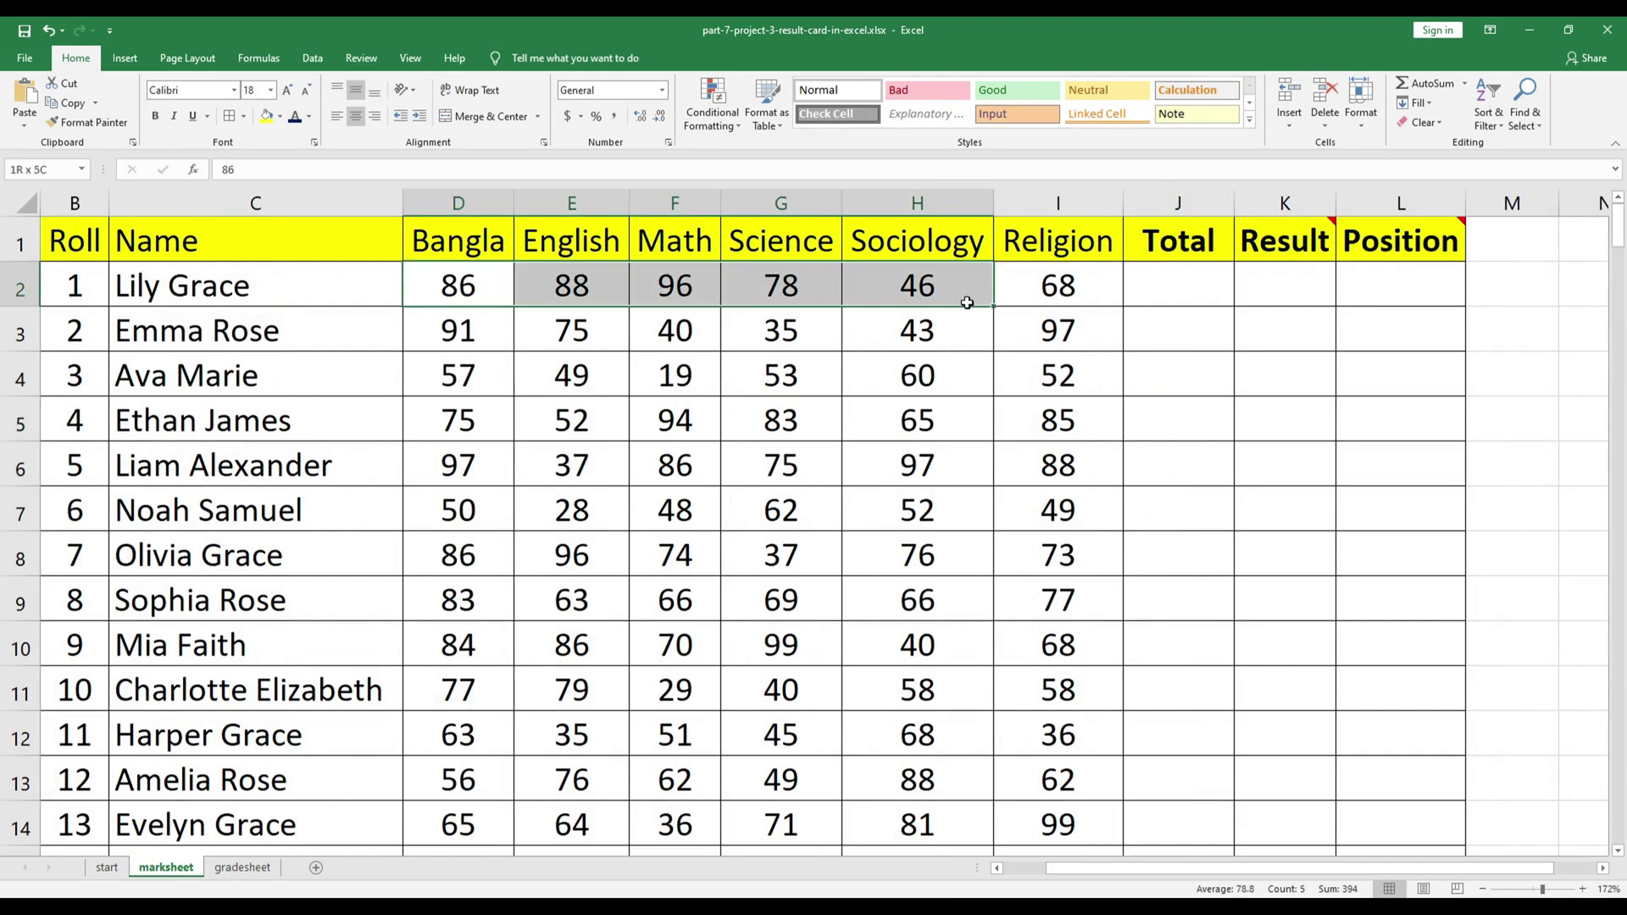
{"action": "left_click", "coordinate": [540, 300]}
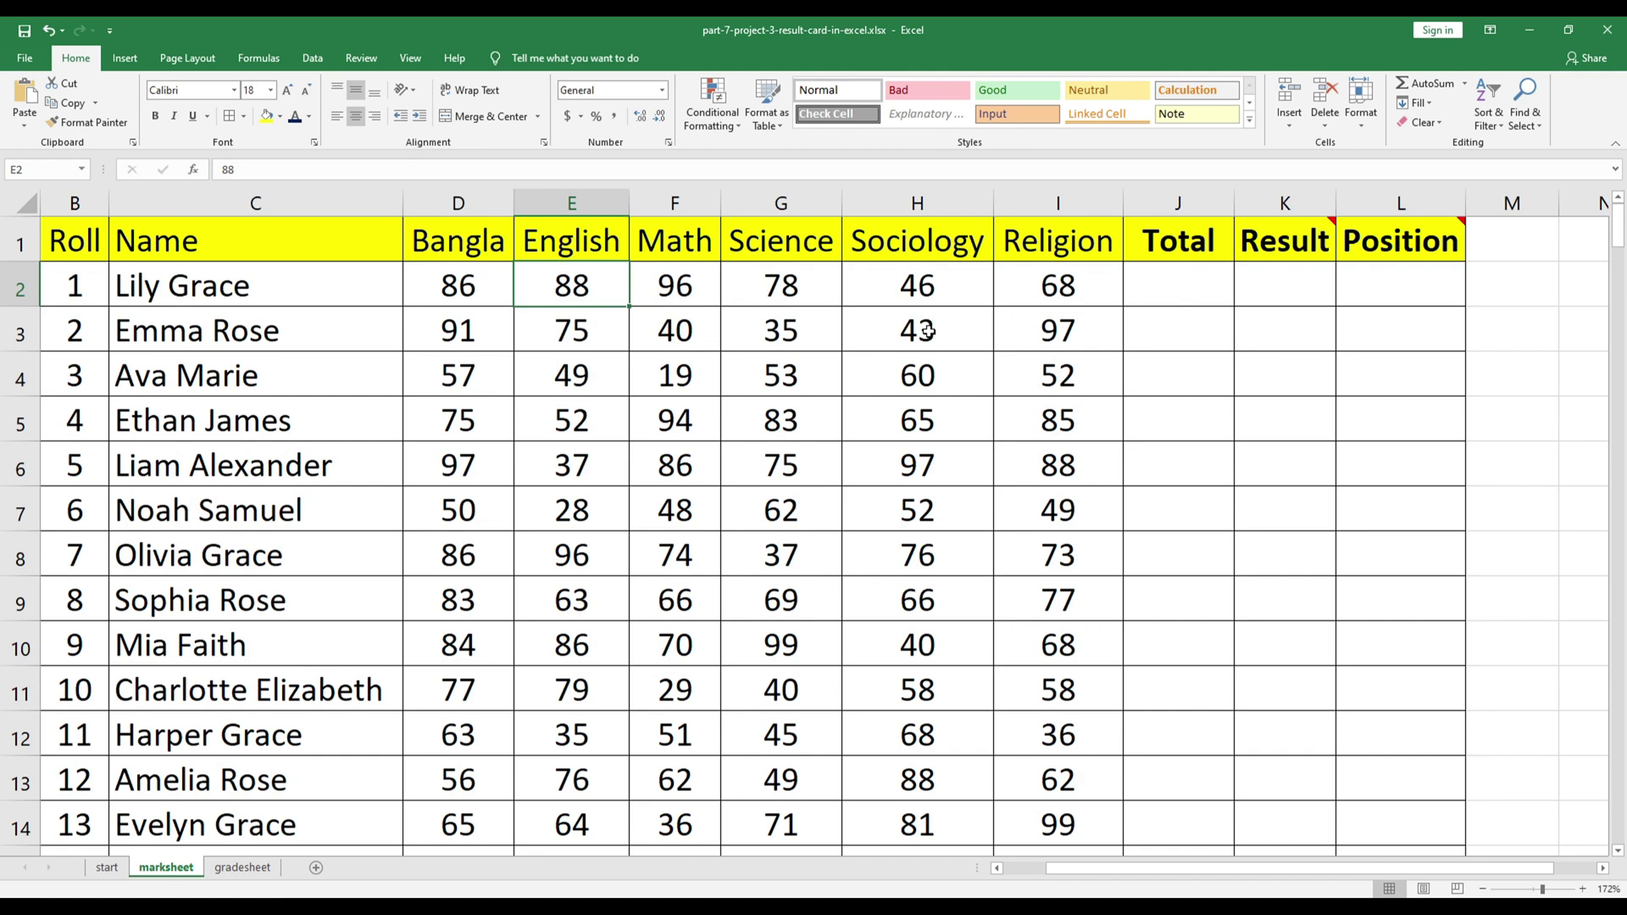
{"action": "left_click", "coordinate": [1149, 288]}
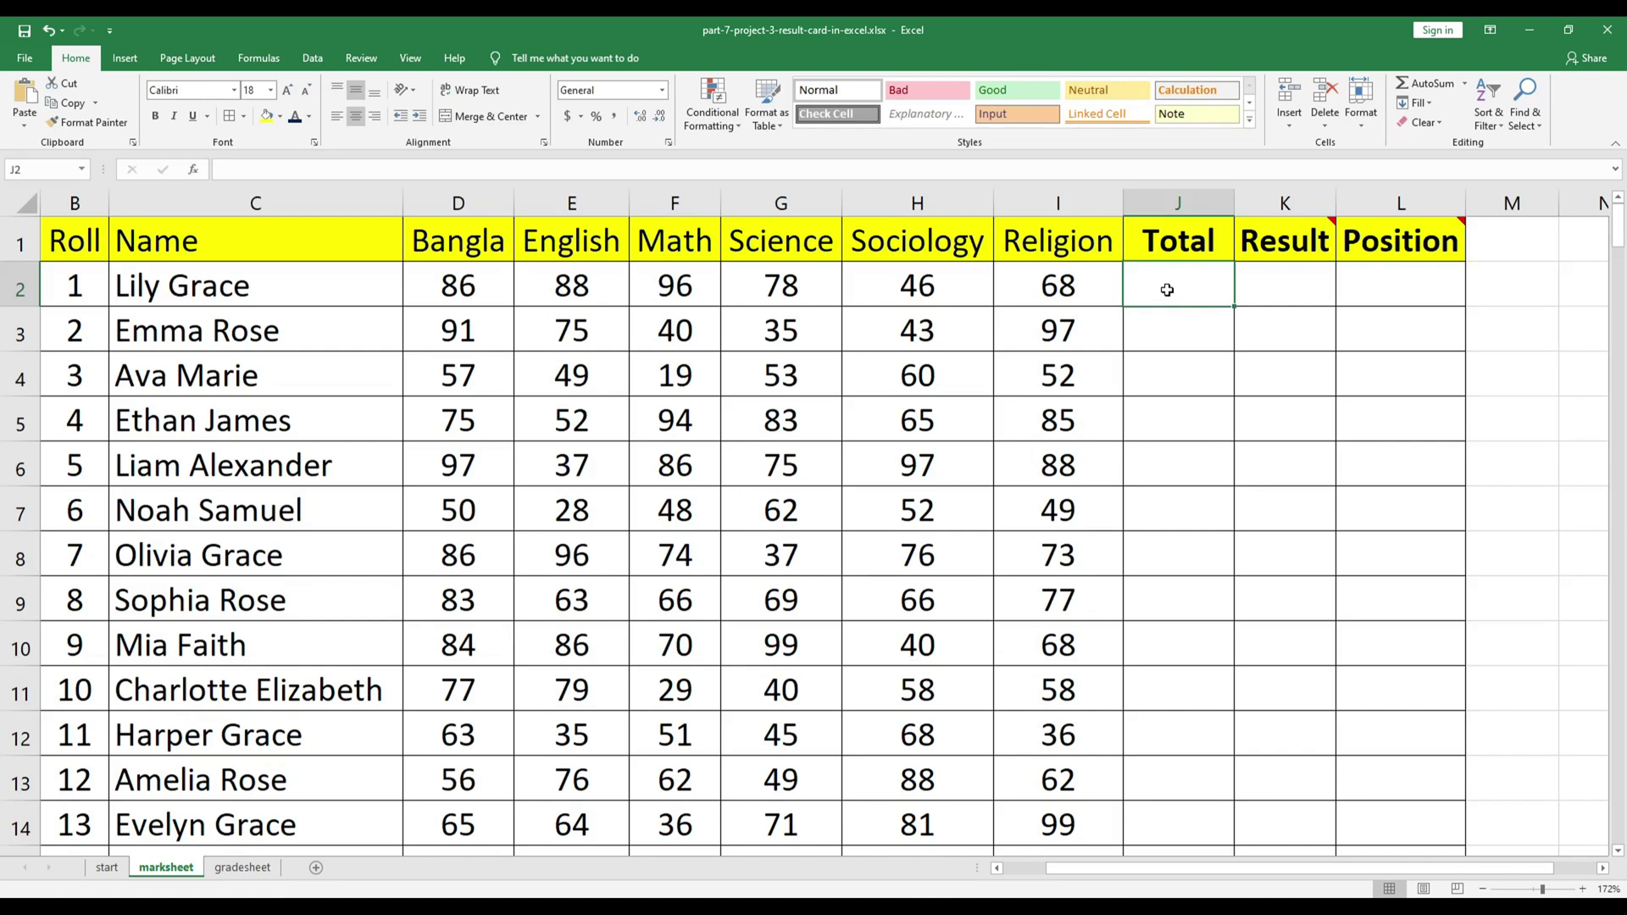
{"action": "type", "text": "="}
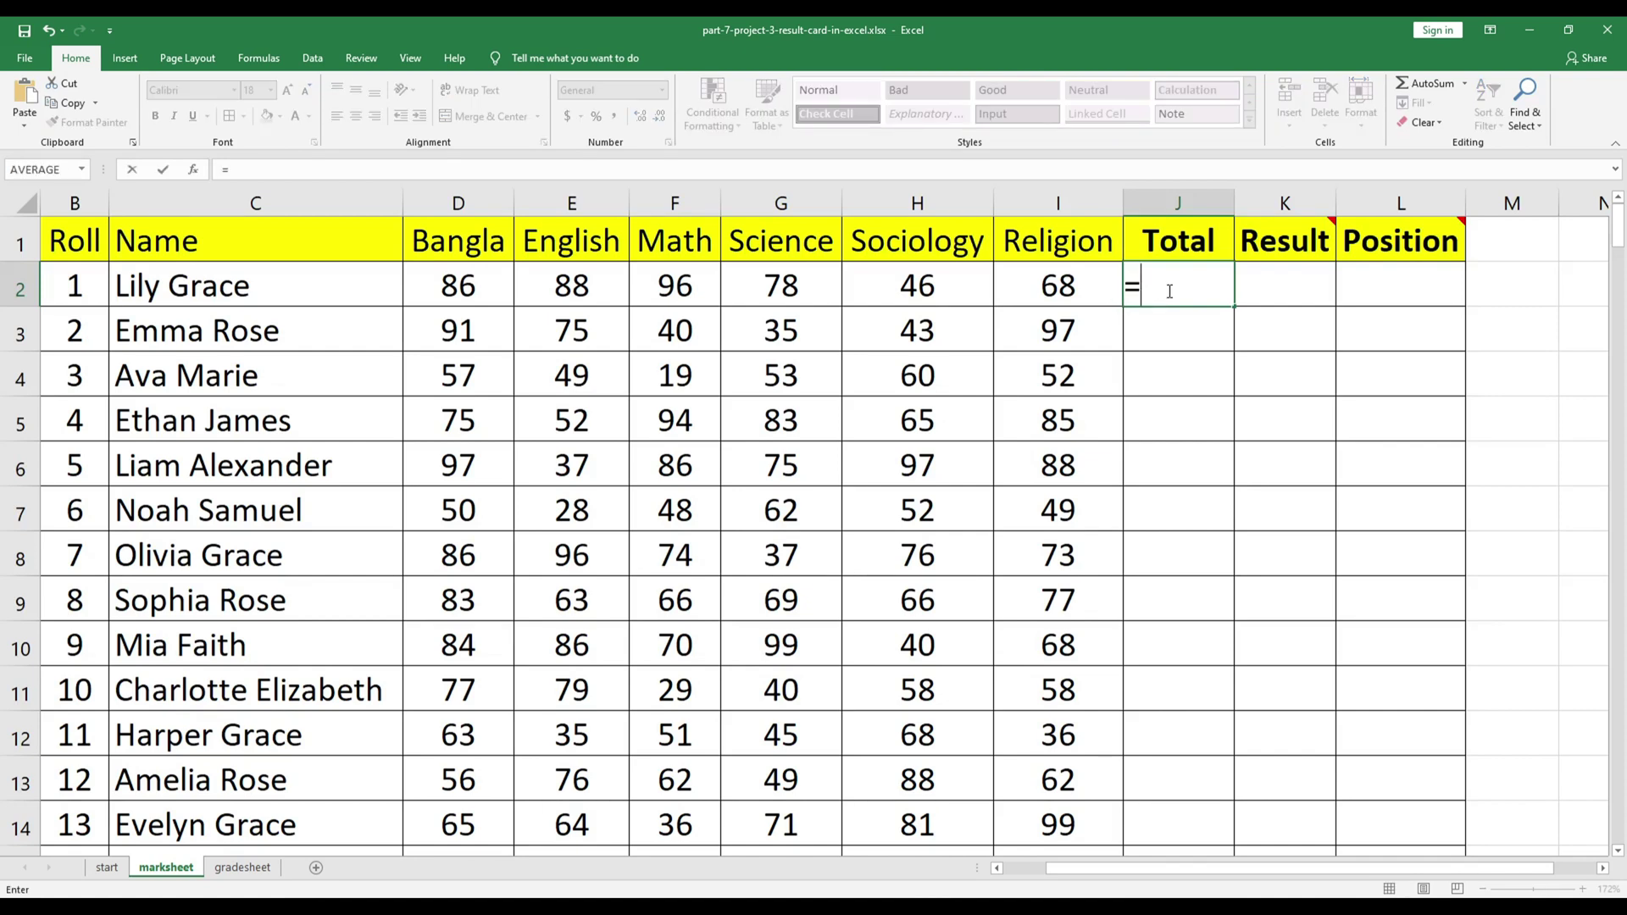
{"action": "type", "text": "sum"}
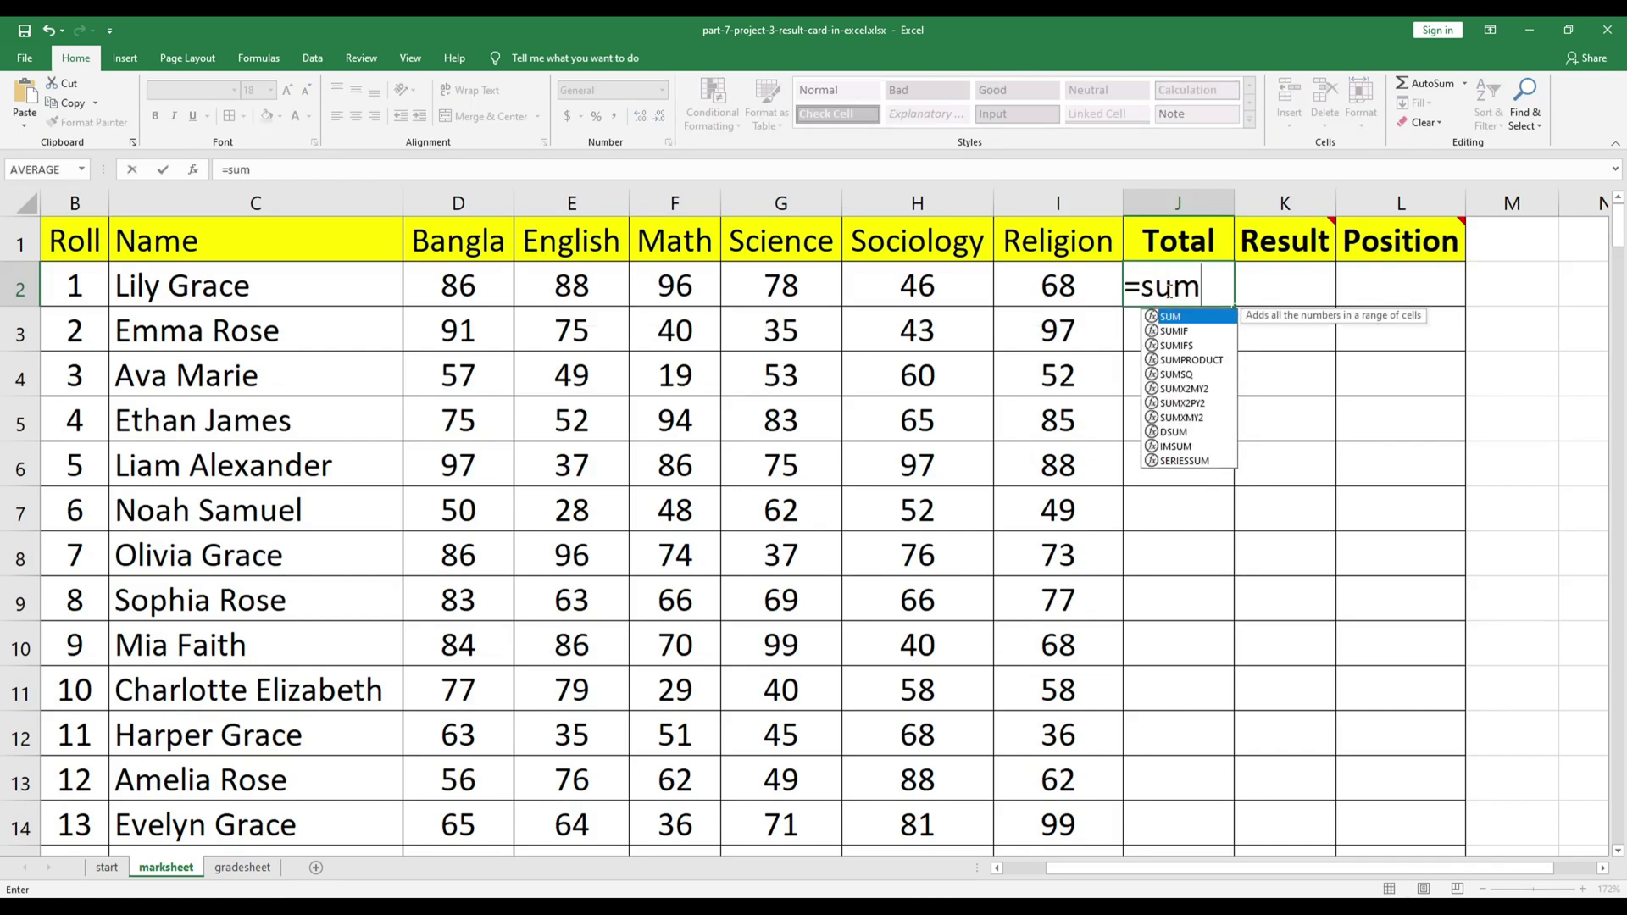
{"action": "type", "text": "("}
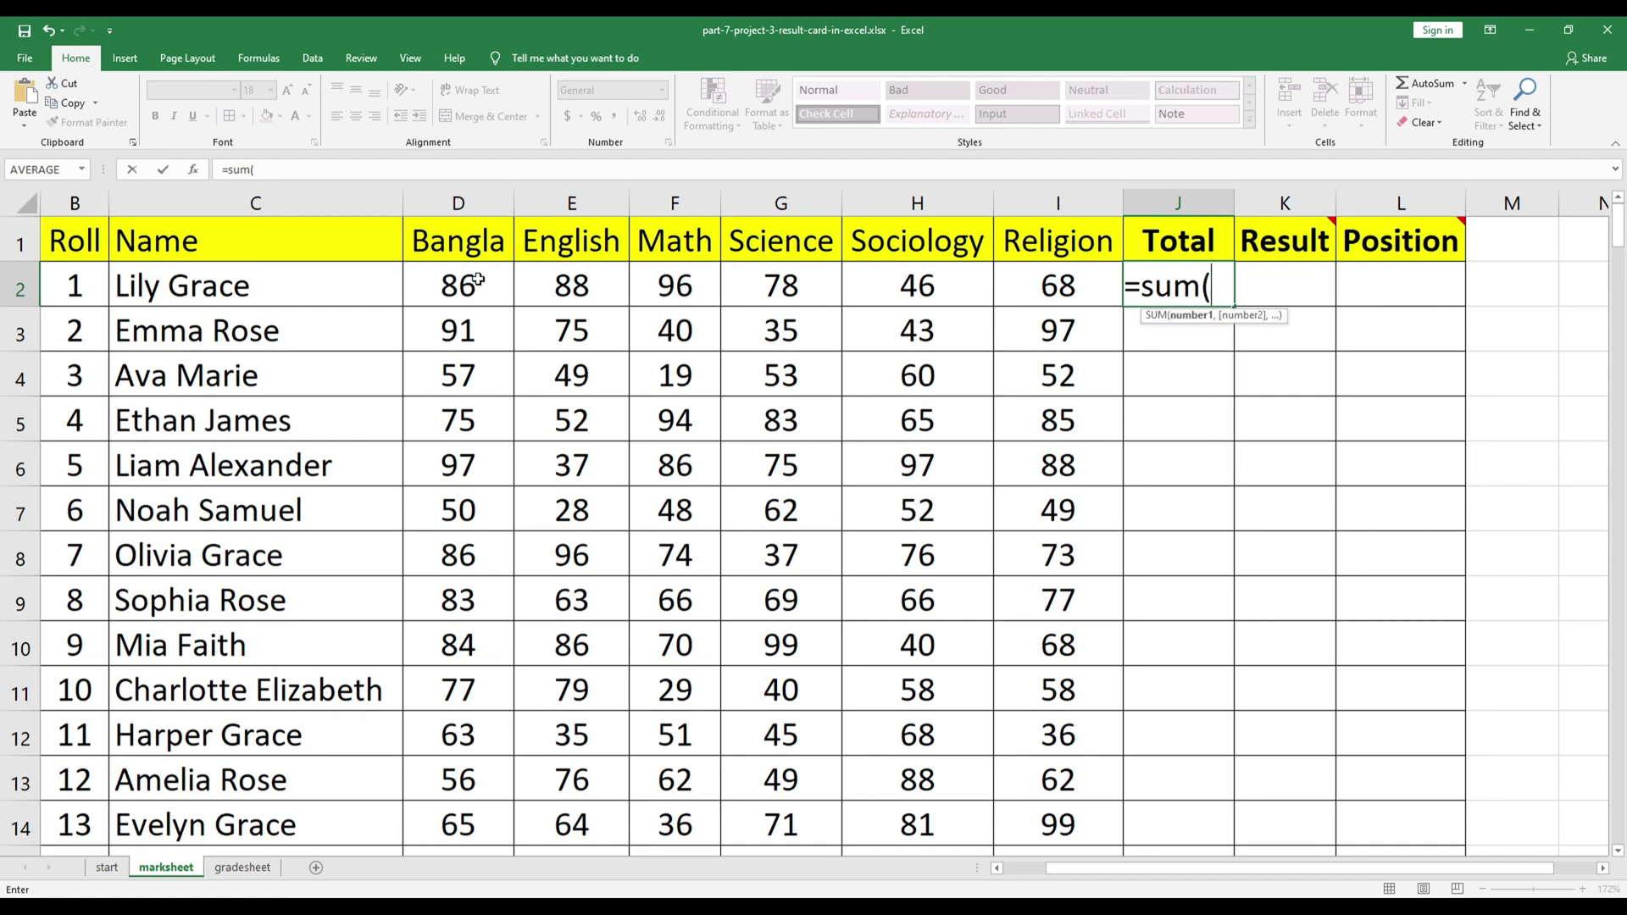
{"action": "left_click_drag", "start_coordinate": [458, 286], "coordinate": [1054, 297]}
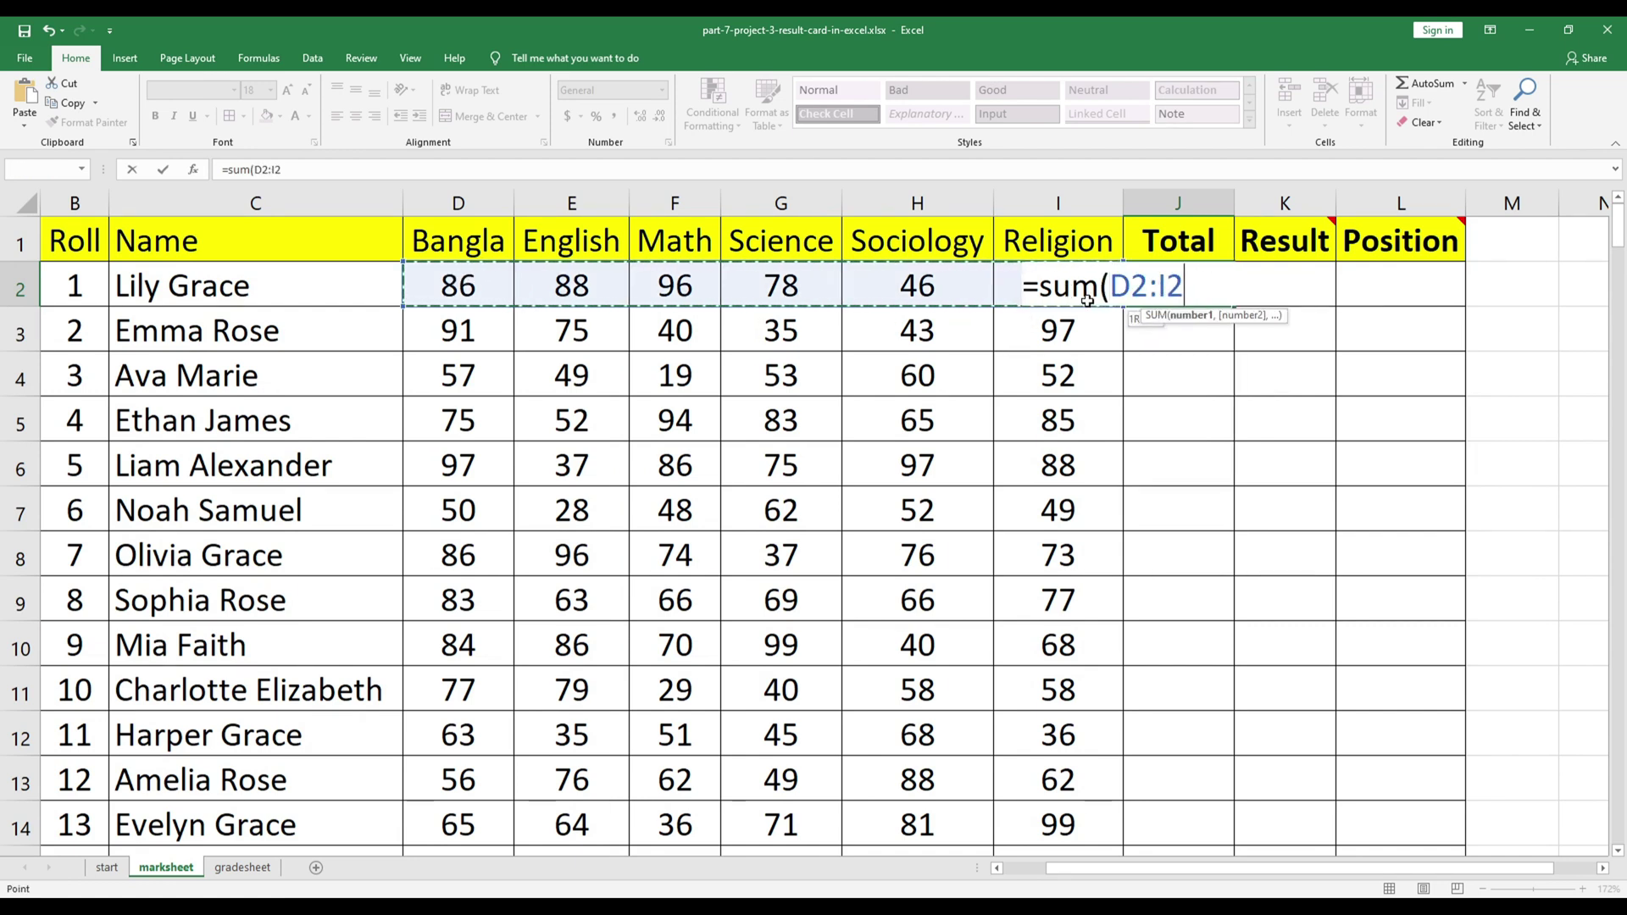
{"action": "key", "text": "Return"}
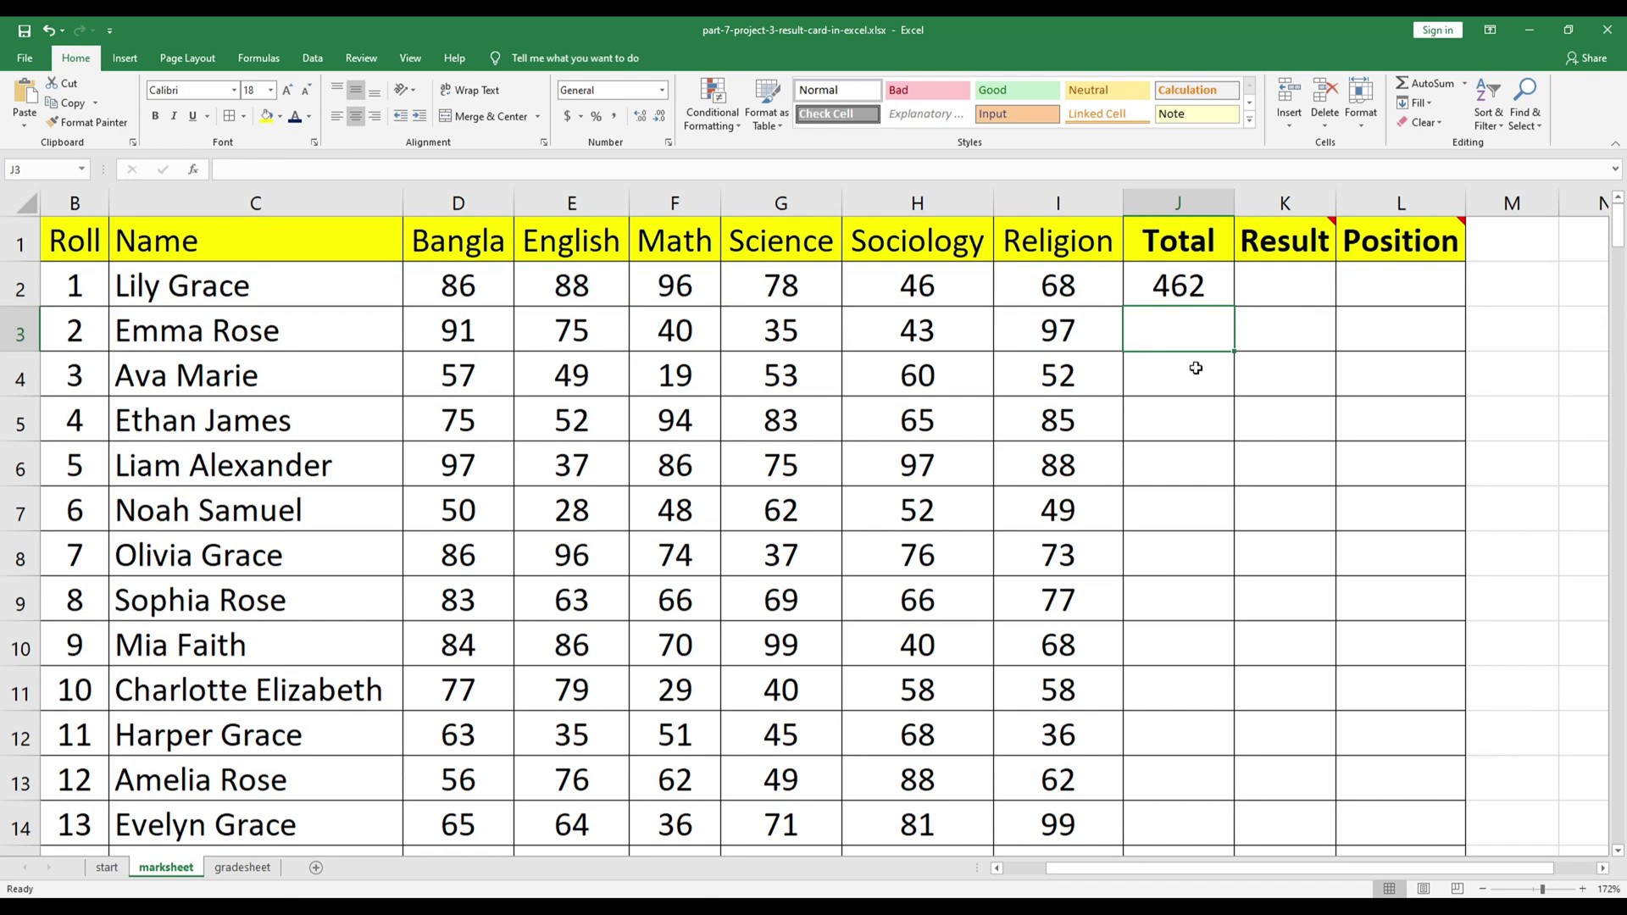
Step: Fill the total formula from J2 down the Total column for all students
{"action": "left_click", "coordinate": [1006, 317]}
{"action": "left_click", "coordinate": [1191, 275]}
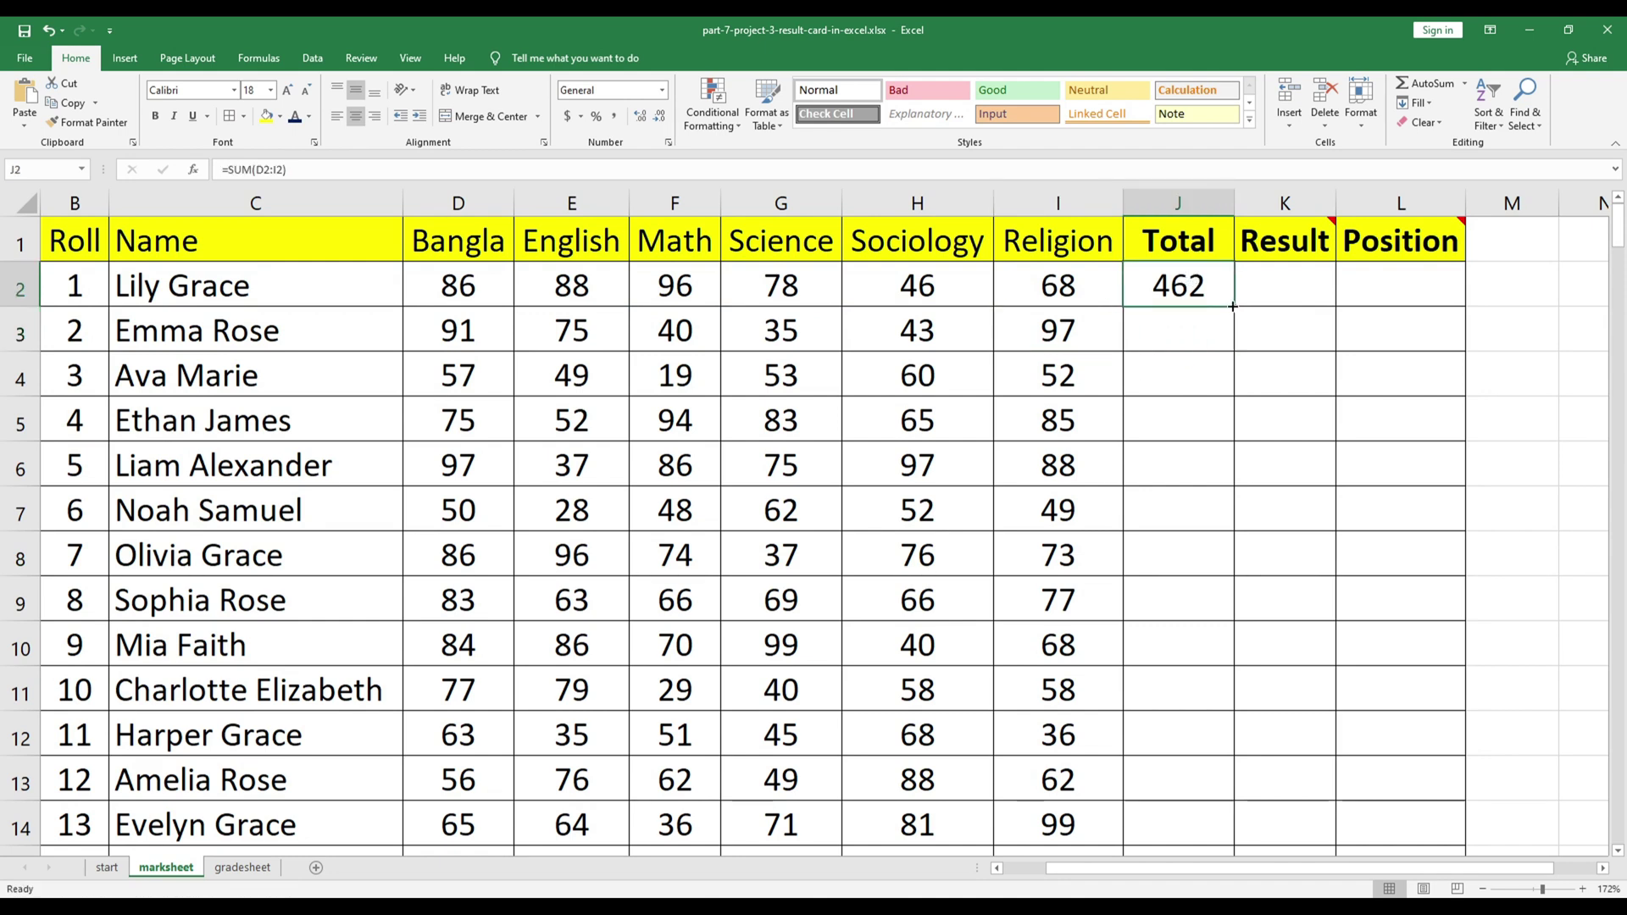
{"action": "double_click", "coordinate": [1233, 306]}
{"action": "left_click", "coordinate": [1178, 390]}
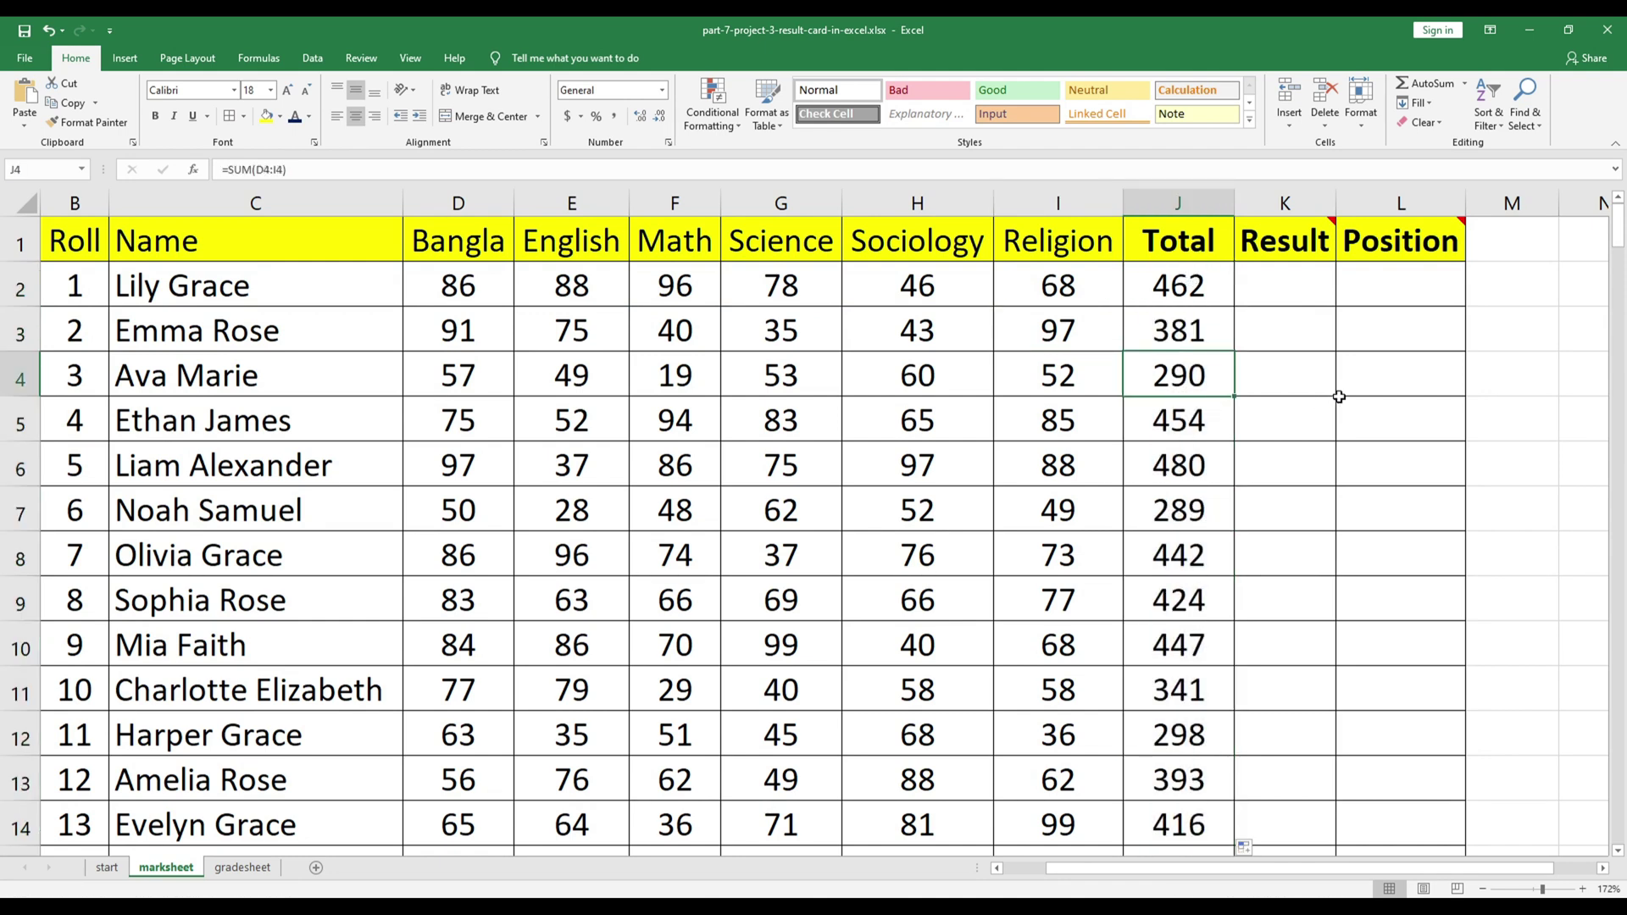
Step: Copy the formula from the Result header's comment into K2: =IF(AND(D2>=33,E2>=33,F2>=33,G2>=33,H2>=33,I2>=33),"PASS","FAIL")
{"action": "left_click", "coordinate": [1259, 294]}
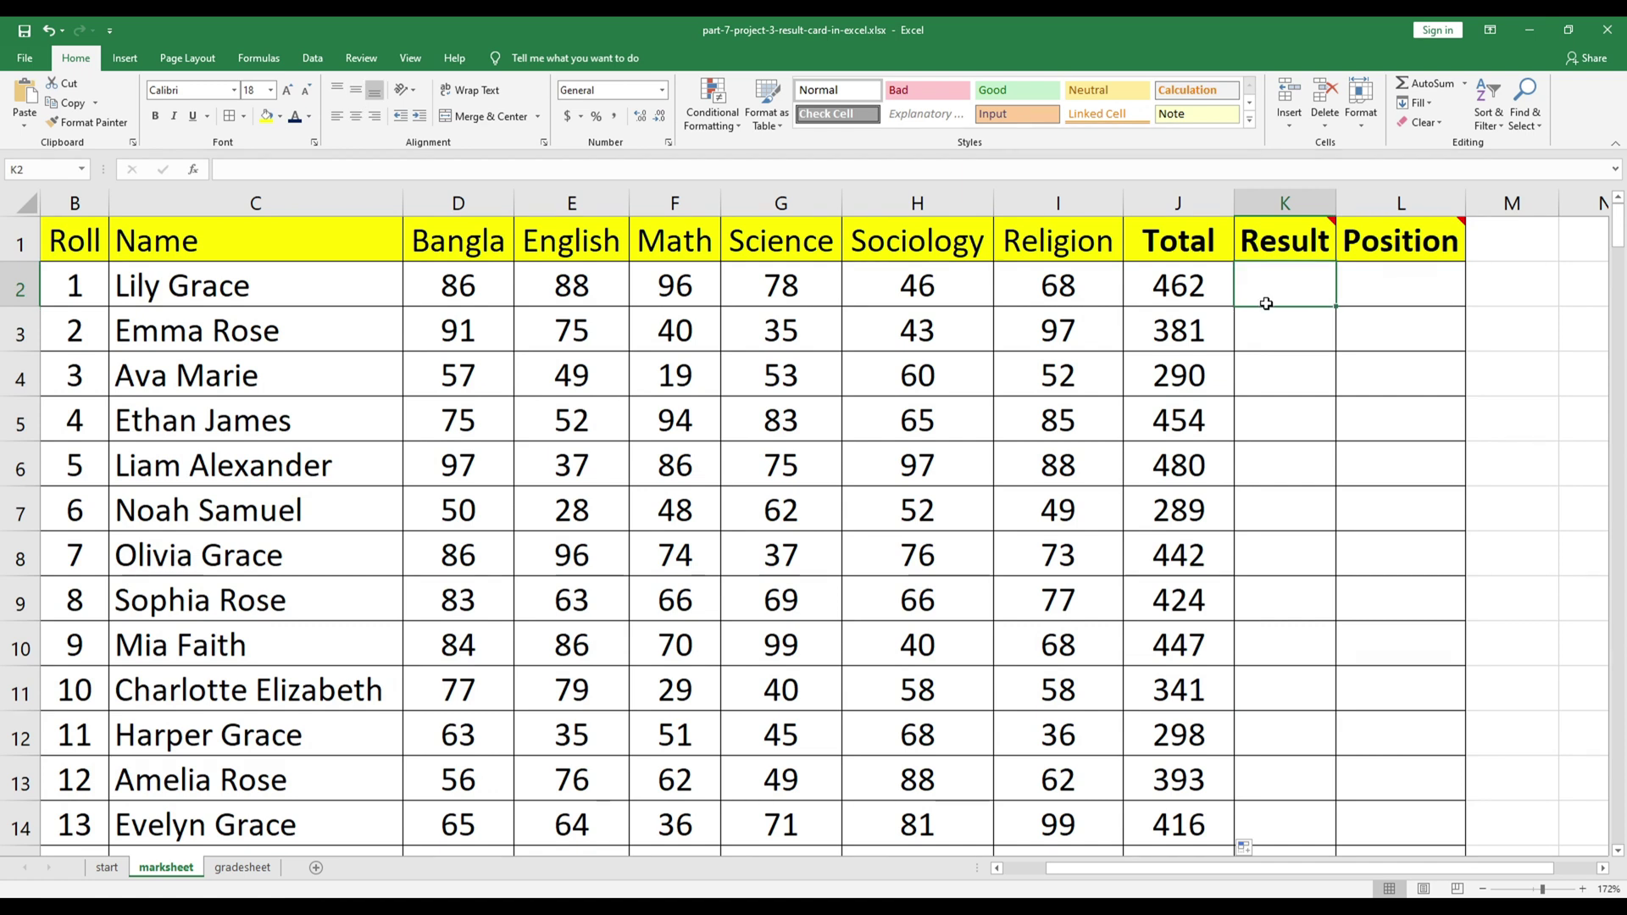
{"action": "right_click", "coordinate": [1312, 241]}
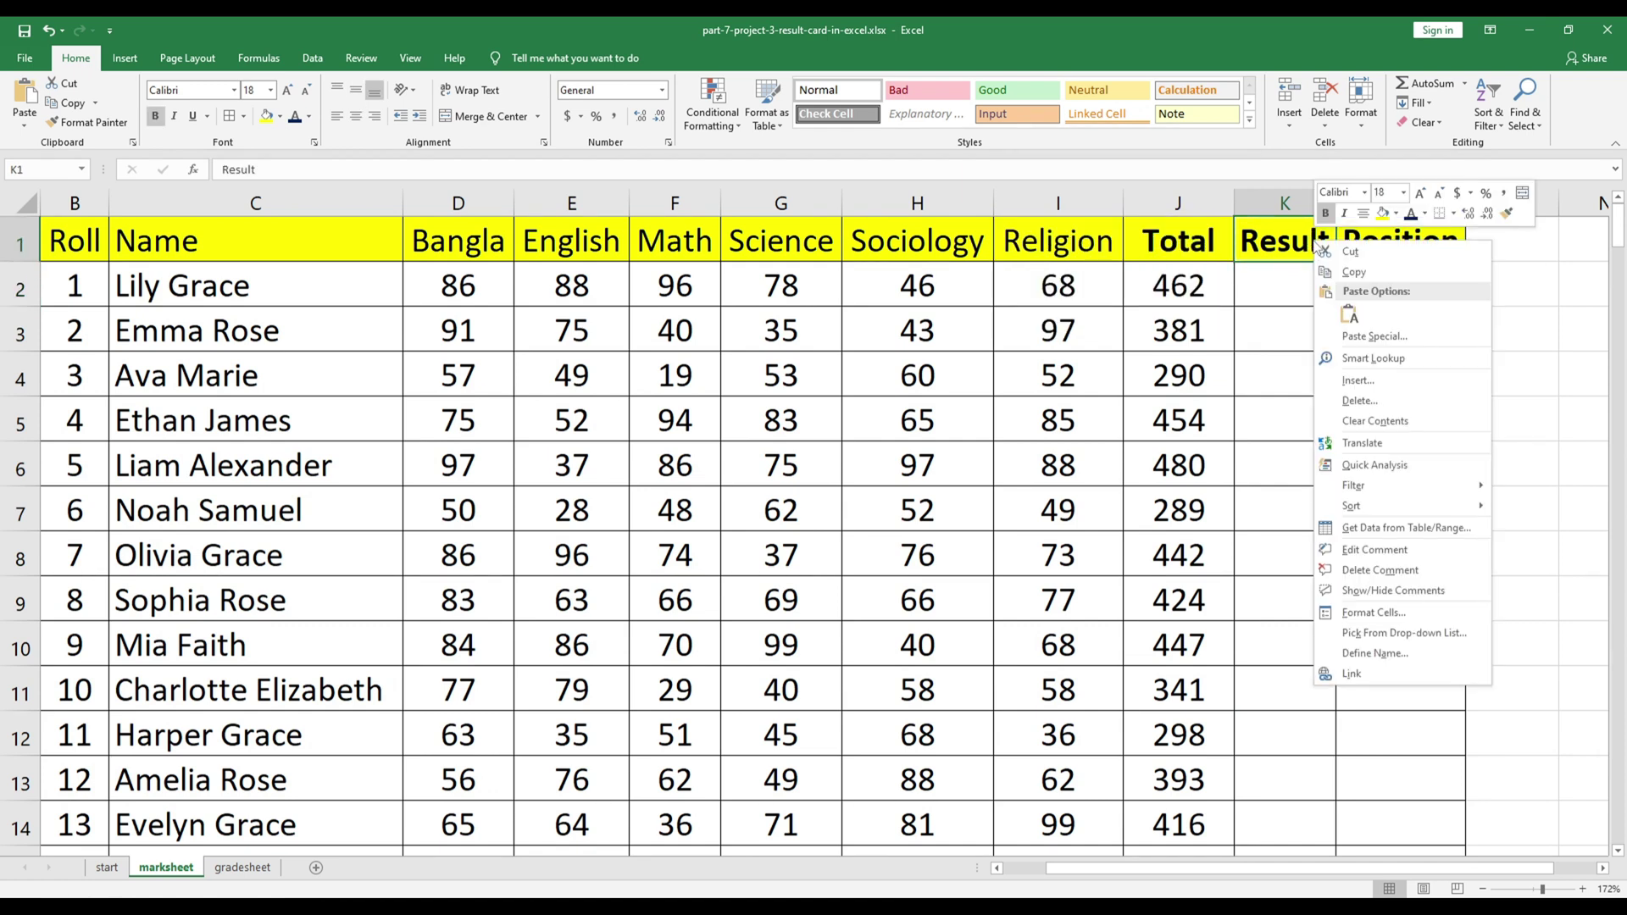
{"action": "left_click", "coordinate": [1402, 553]}
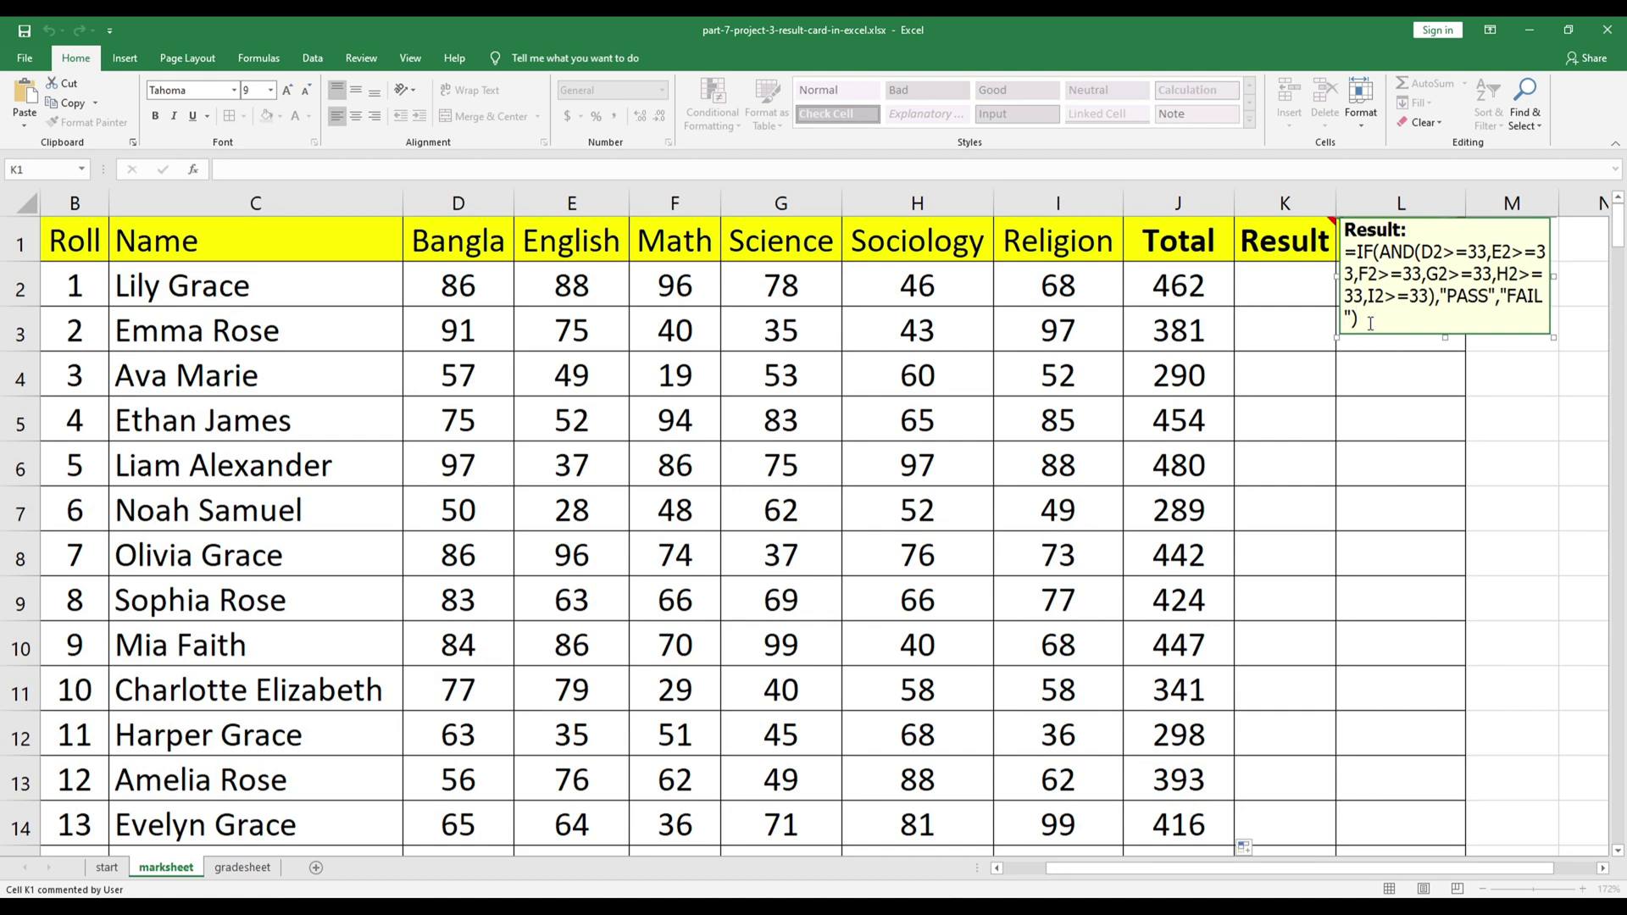
{"action": "left_click_drag", "start_coordinate": [1370, 323], "coordinate": [1345, 251]}
{"action": "key", "text": "ctrl+c"}
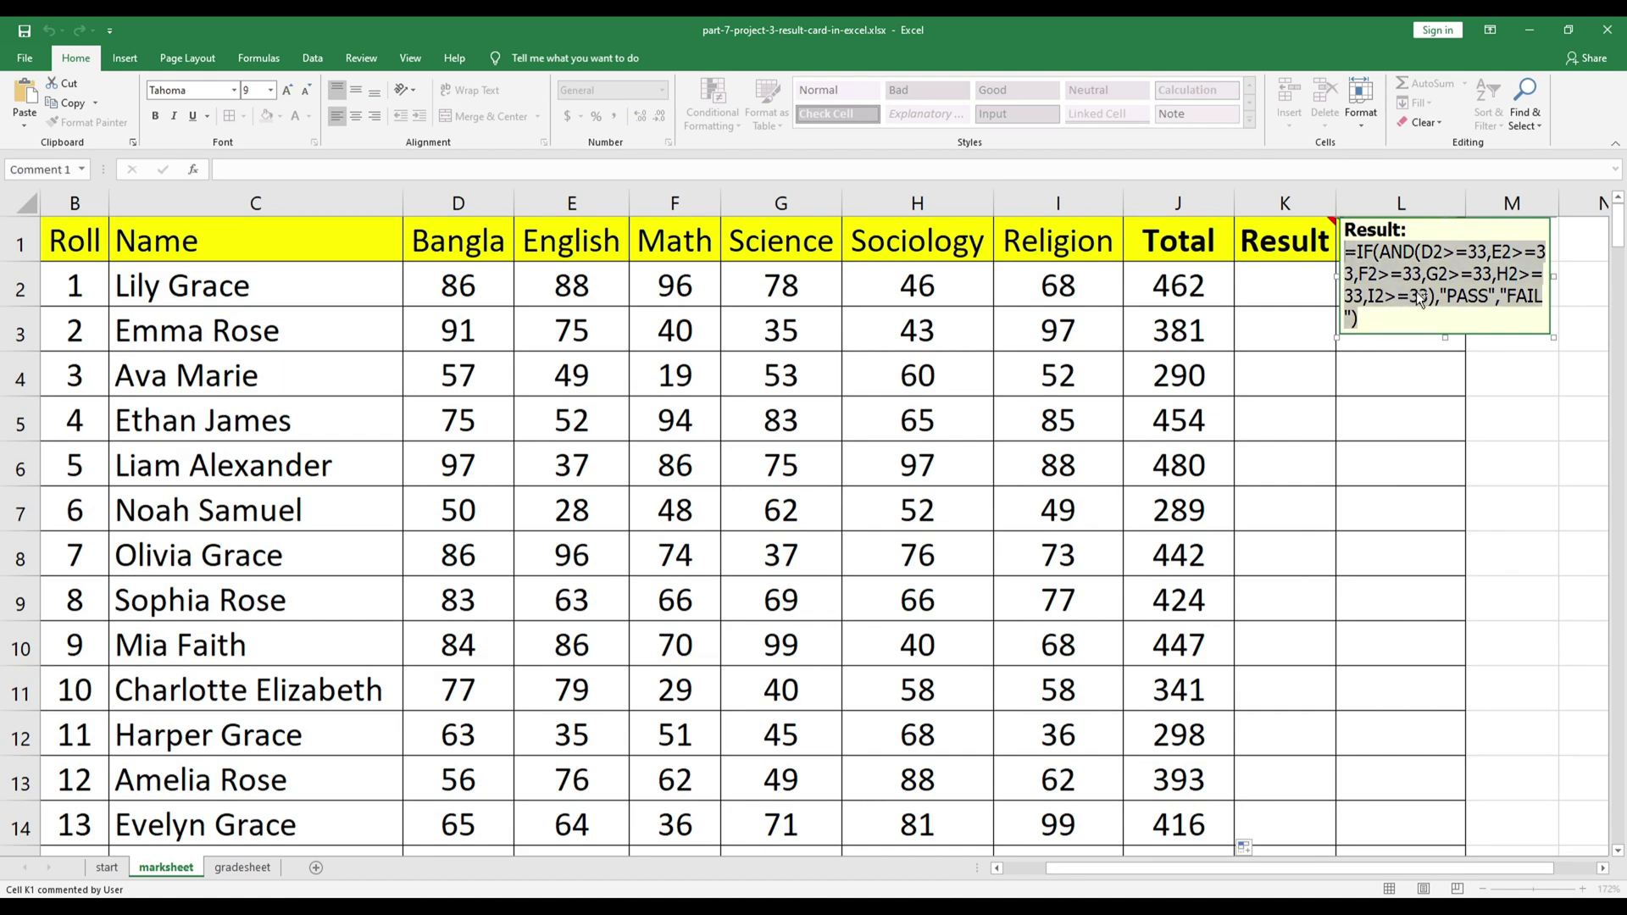
{"action": "left_click", "coordinate": [1278, 287]}
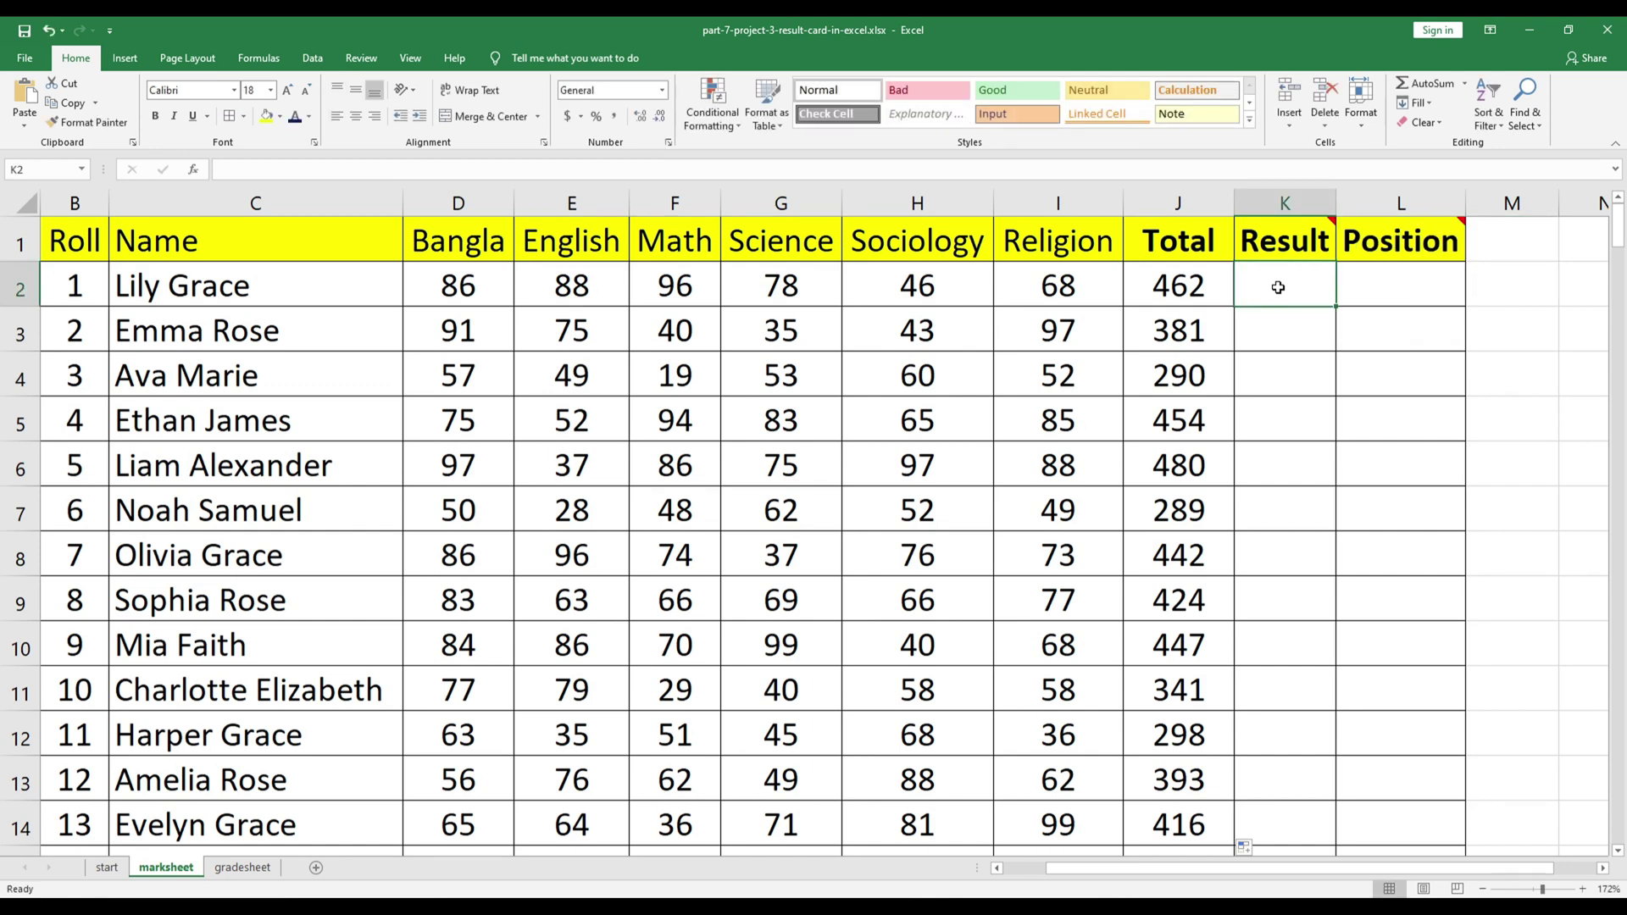
{"action": "key", "text": "ctrl+v"}
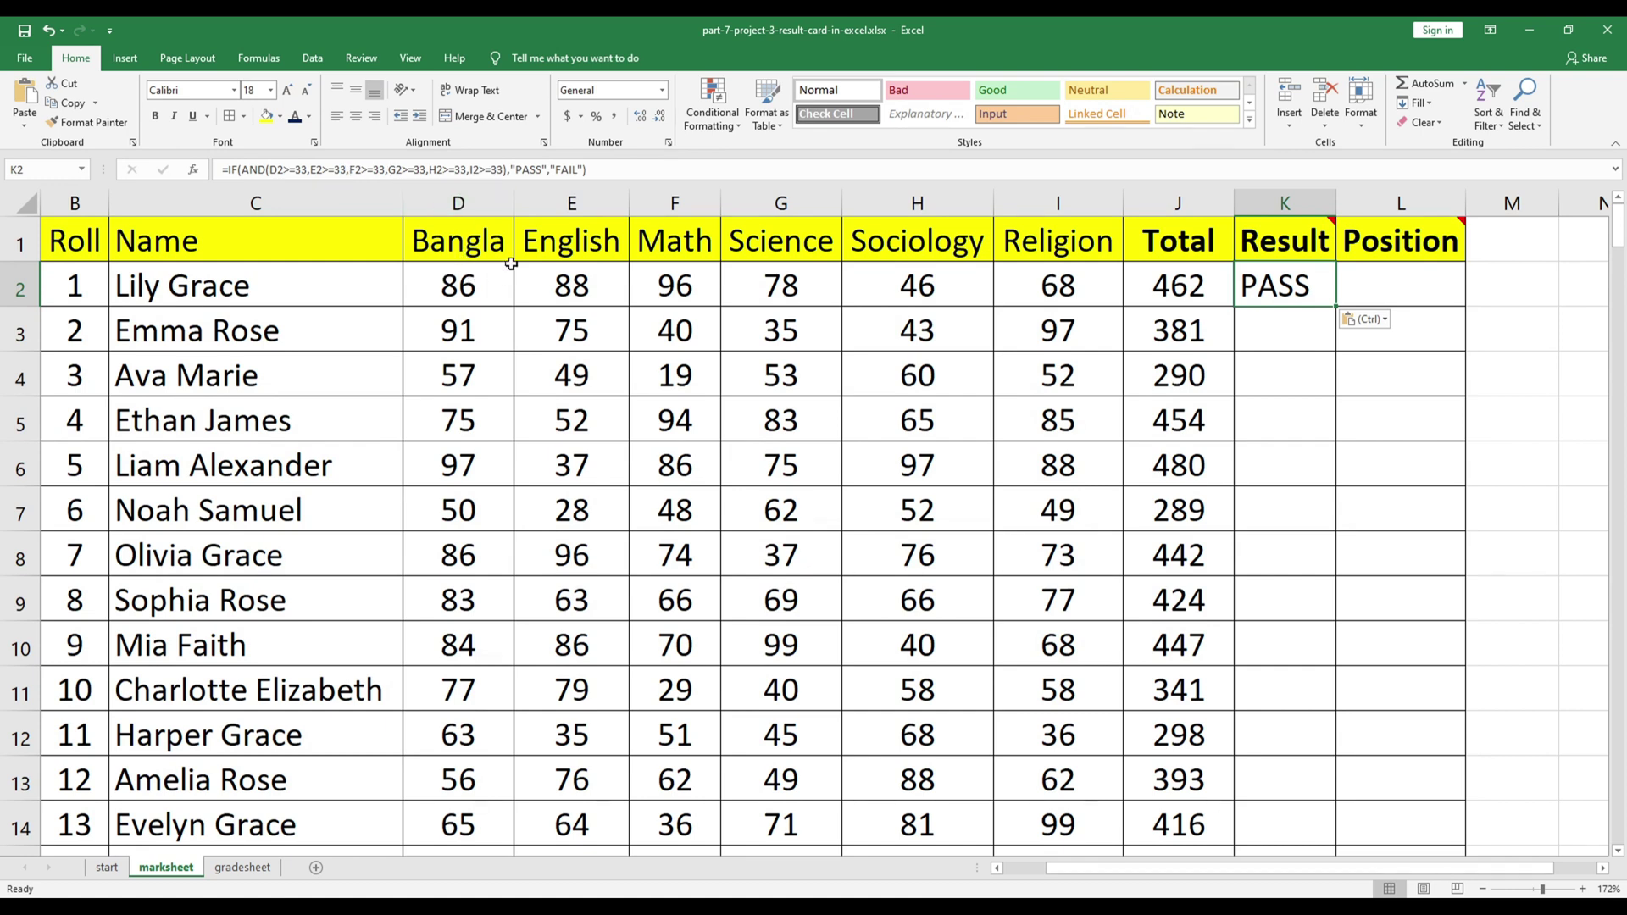
{"action": "left_click", "coordinate": [602, 170]}
{"action": "key", "text": "Return"}
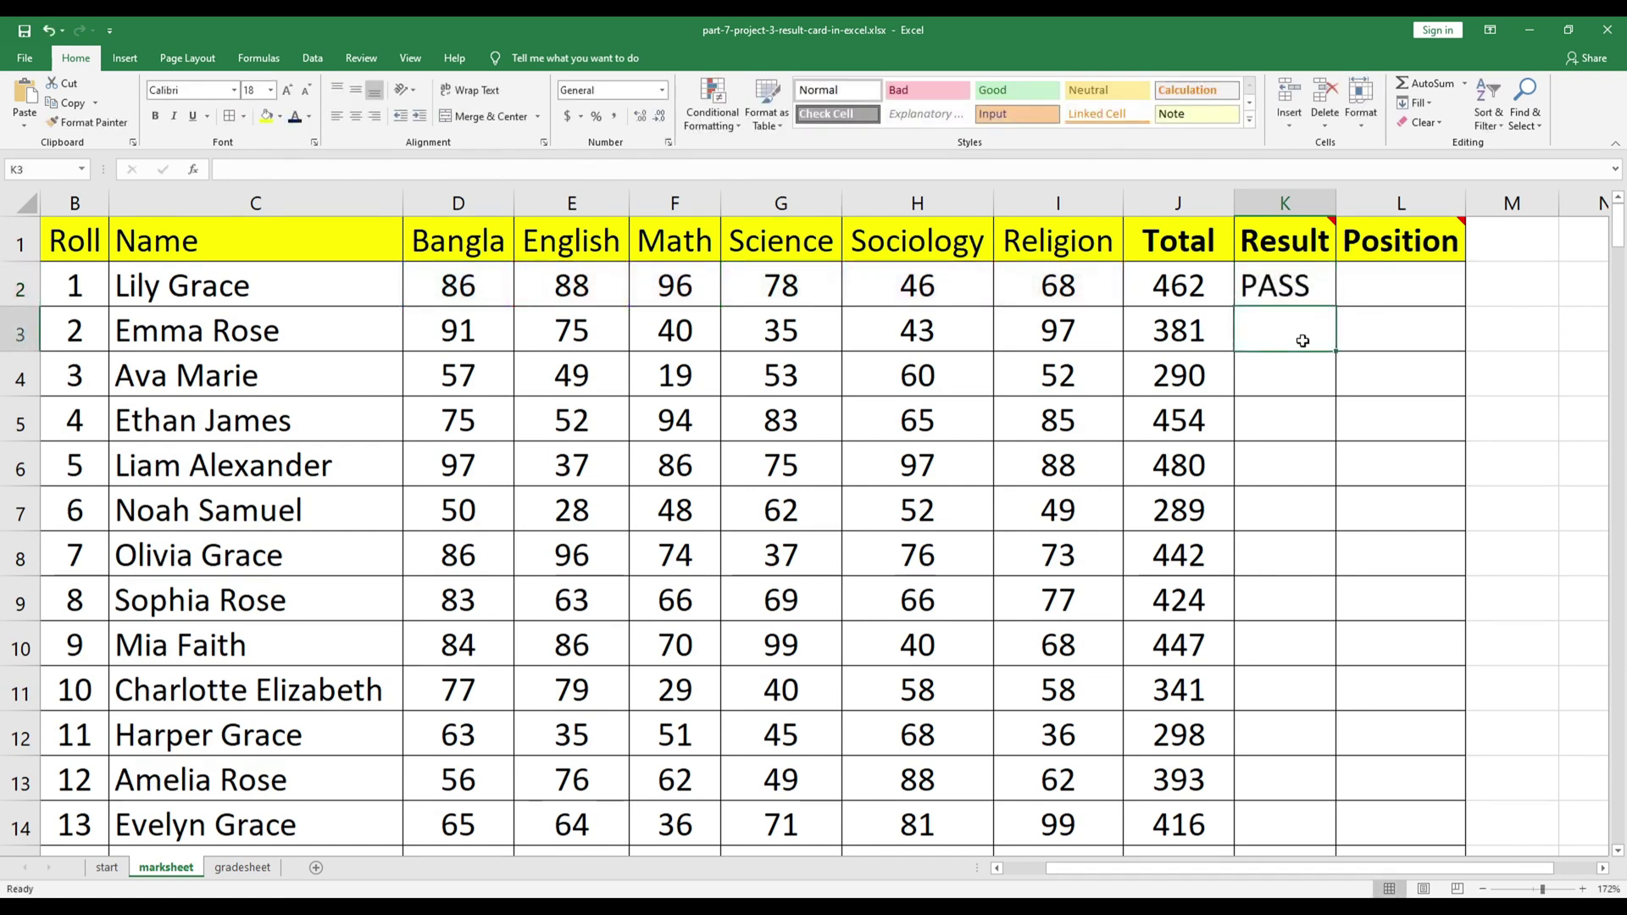
Step: Fill the pass/fail formula from K2 down the Result column for all students and check it through the last student's row
{"action": "left_click", "coordinate": [1271, 284]}
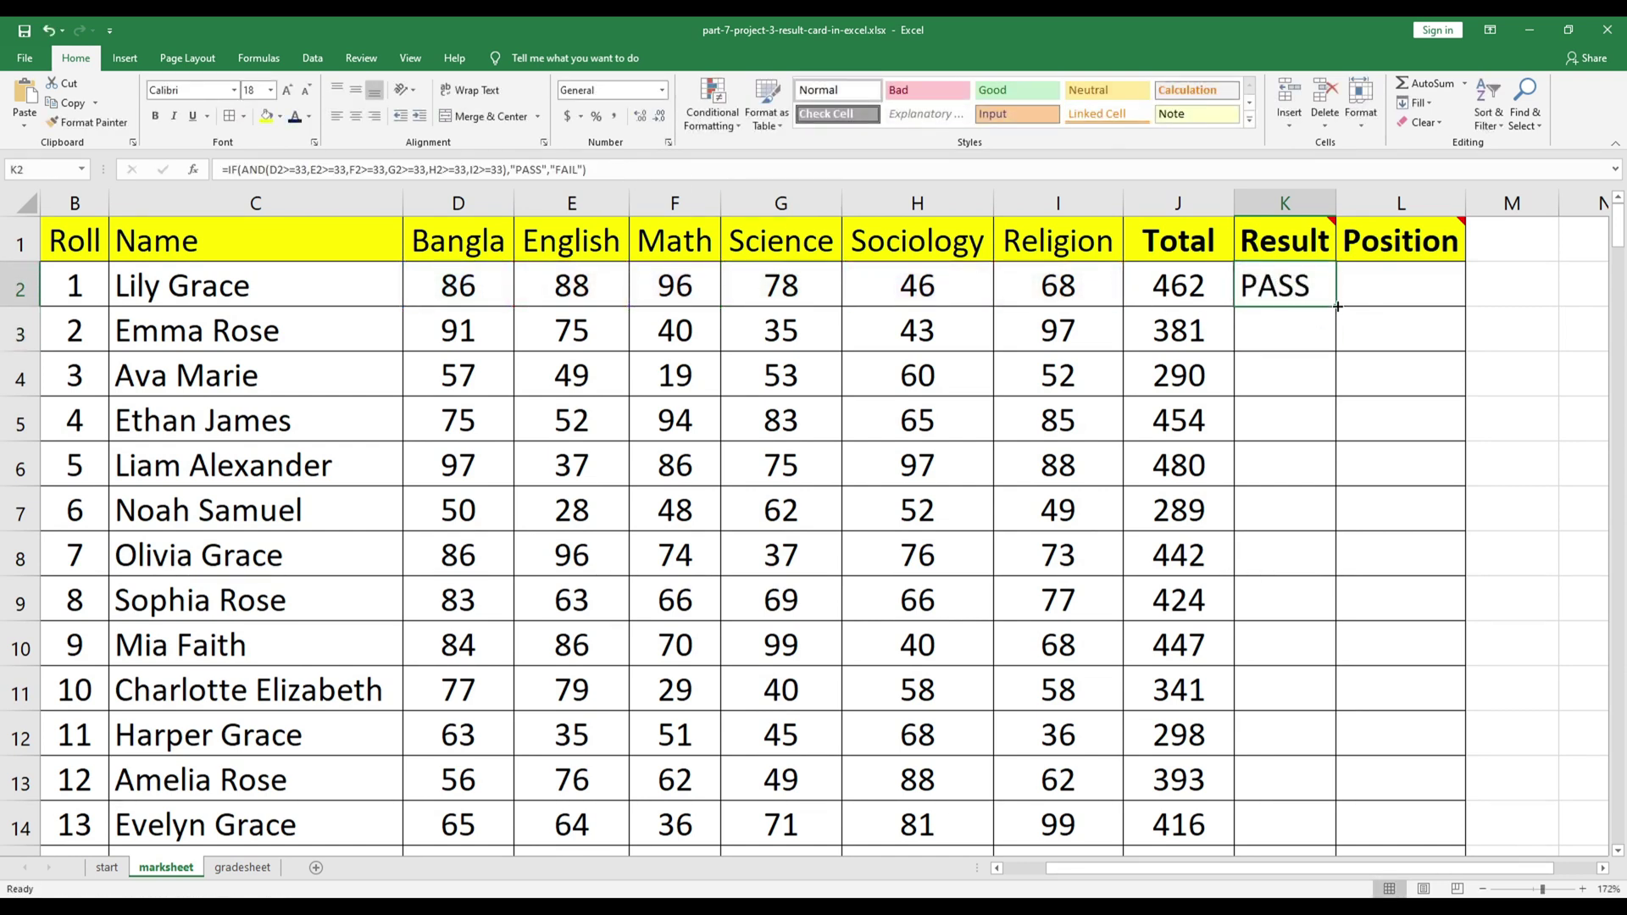
{"action": "double_click", "coordinate": [1337, 306]}
{"action": "scroll", "coordinate": [669, 527], "scroll_direction": "down", "scroll_amount": 4}
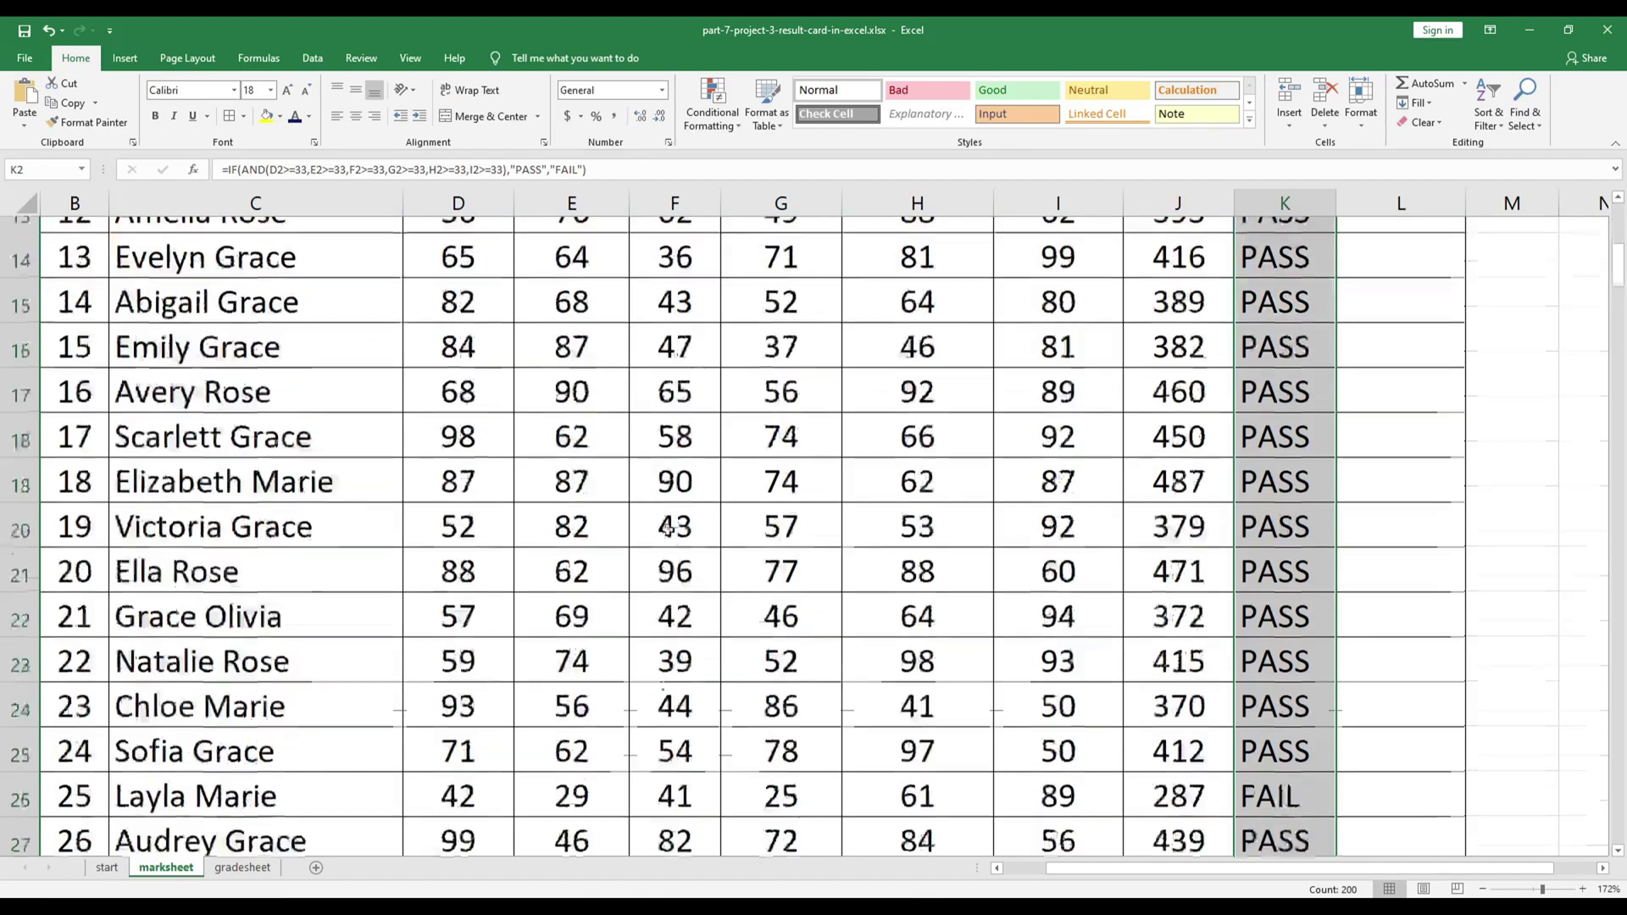
{"action": "scroll", "coordinate": [669, 527], "scroll_direction": "down", "scroll_amount": 20}
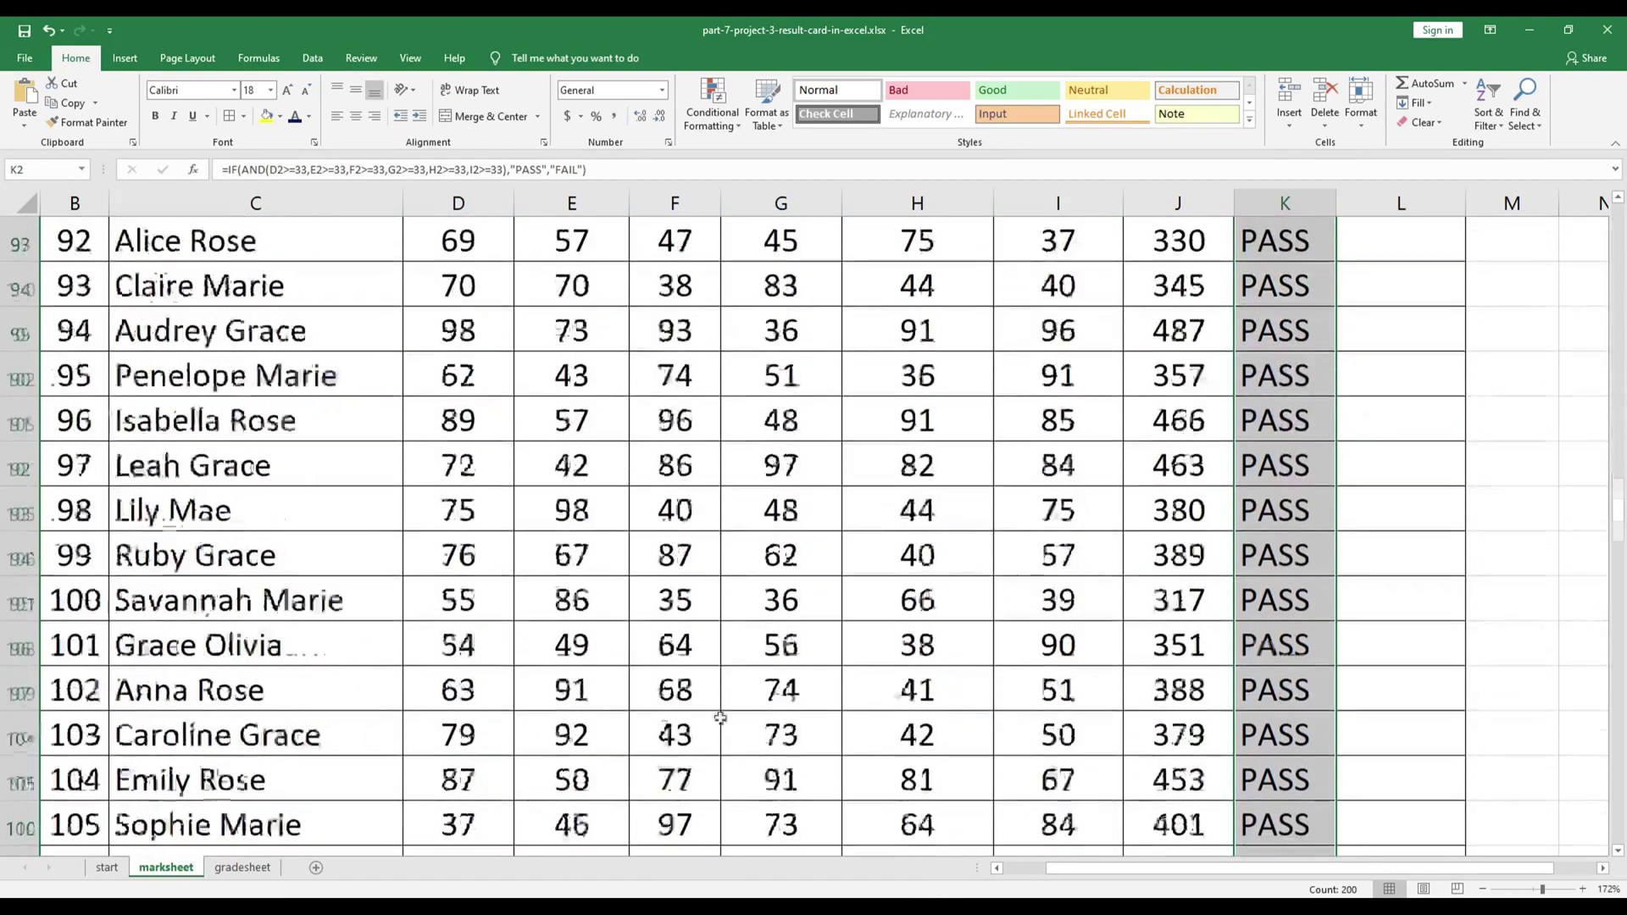
{"action": "scroll", "coordinate": [720, 719], "scroll_direction": "down", "scroll_amount": 20}
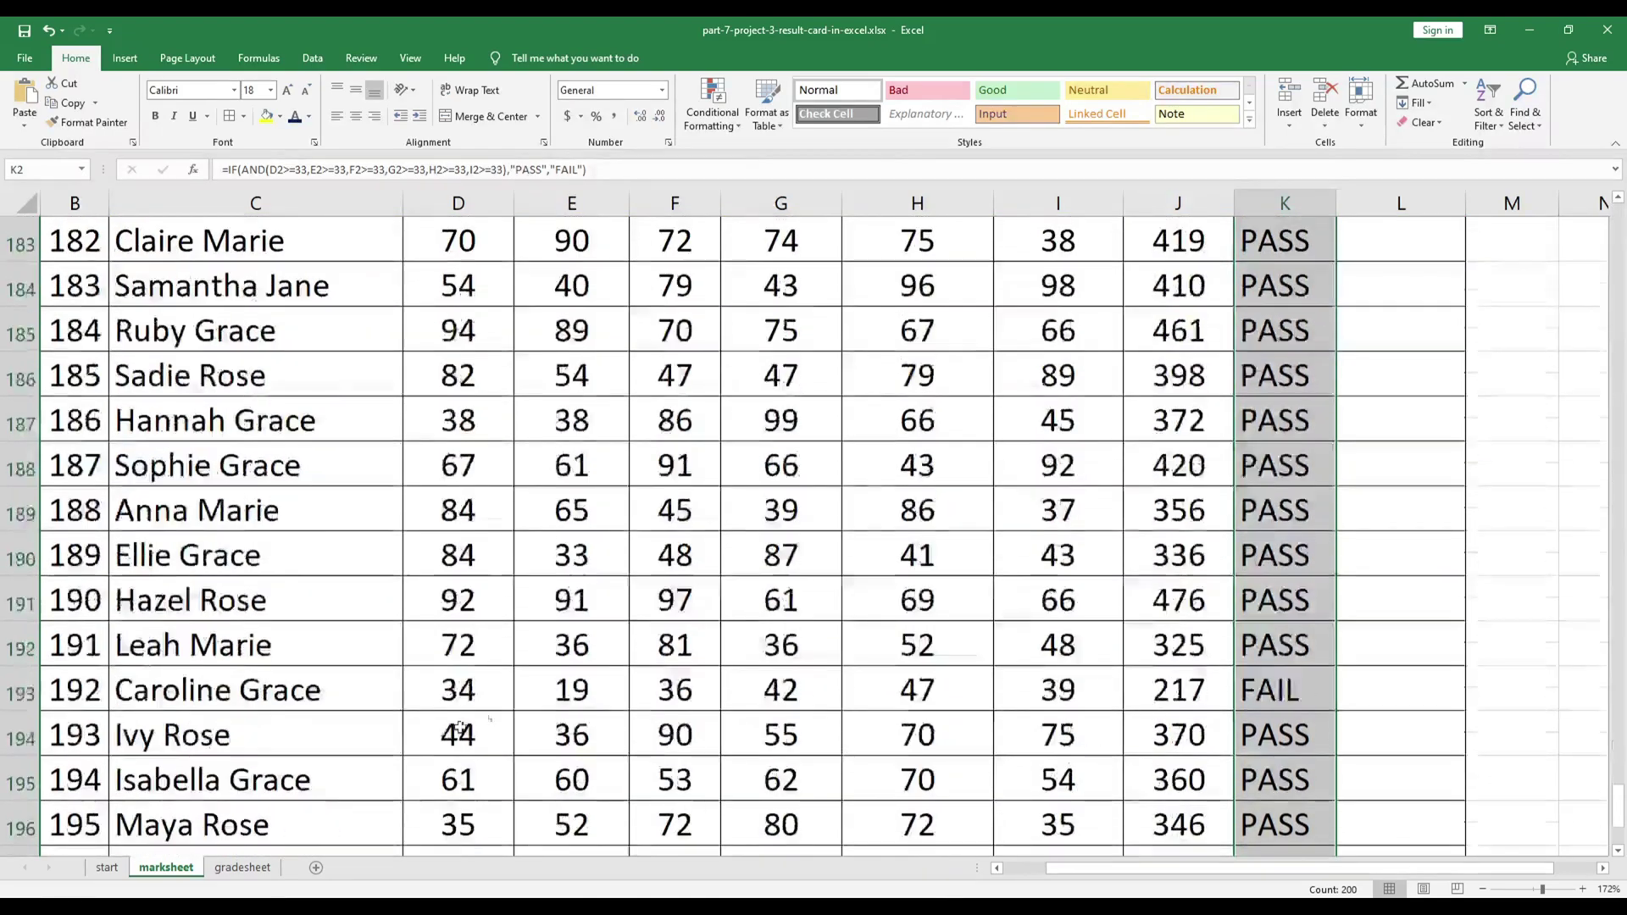
{"action": "scroll", "coordinate": [458, 727], "scroll_direction": "down", "scroll_amount": 6}
{"action": "scroll", "coordinate": [567, 704], "scroll_direction": "up", "scroll_amount": 4}
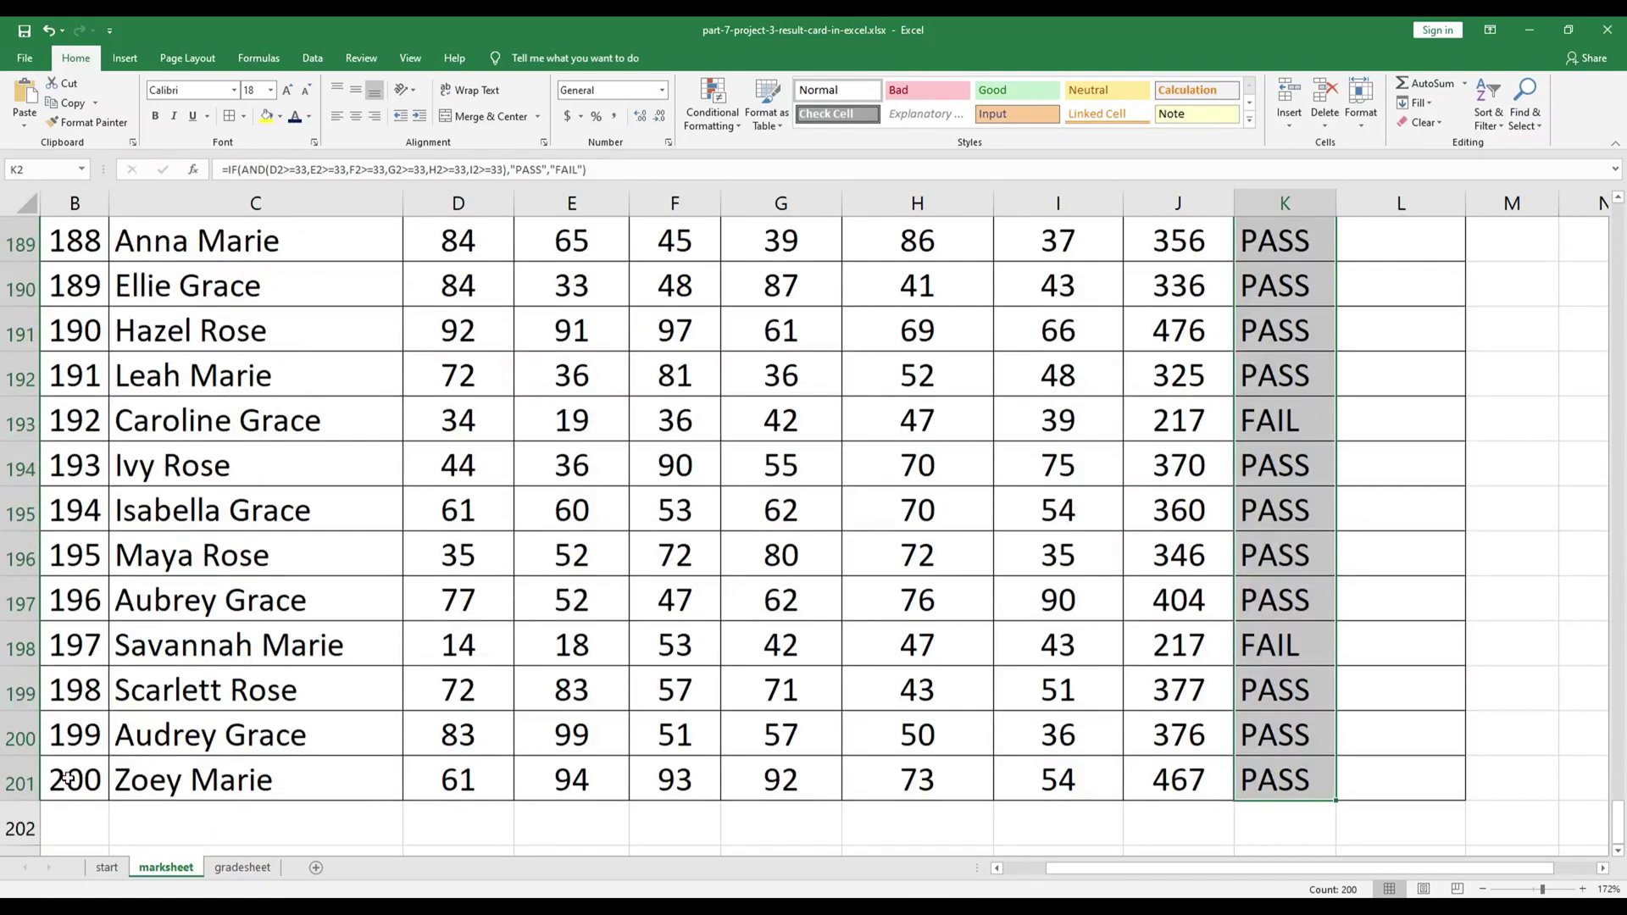
{"action": "left_click_drag", "start_coordinate": [68, 777], "coordinate": [1229, 780]}
{"action": "left_click", "coordinate": [1263, 782]}
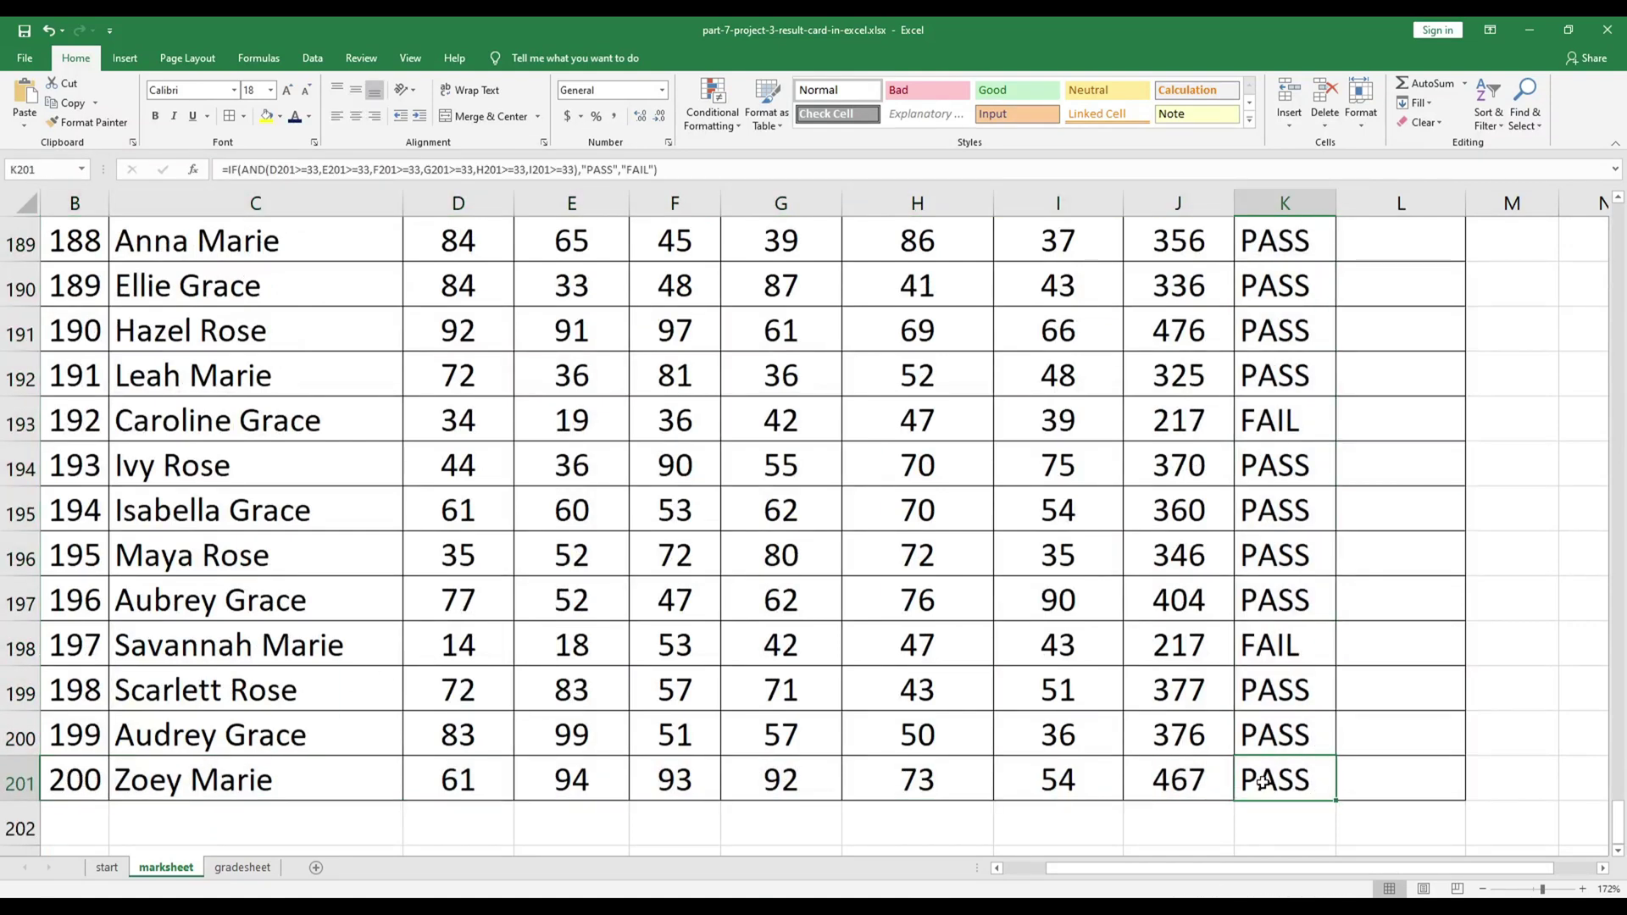
{"action": "key", "text": "ctrl+Home"}
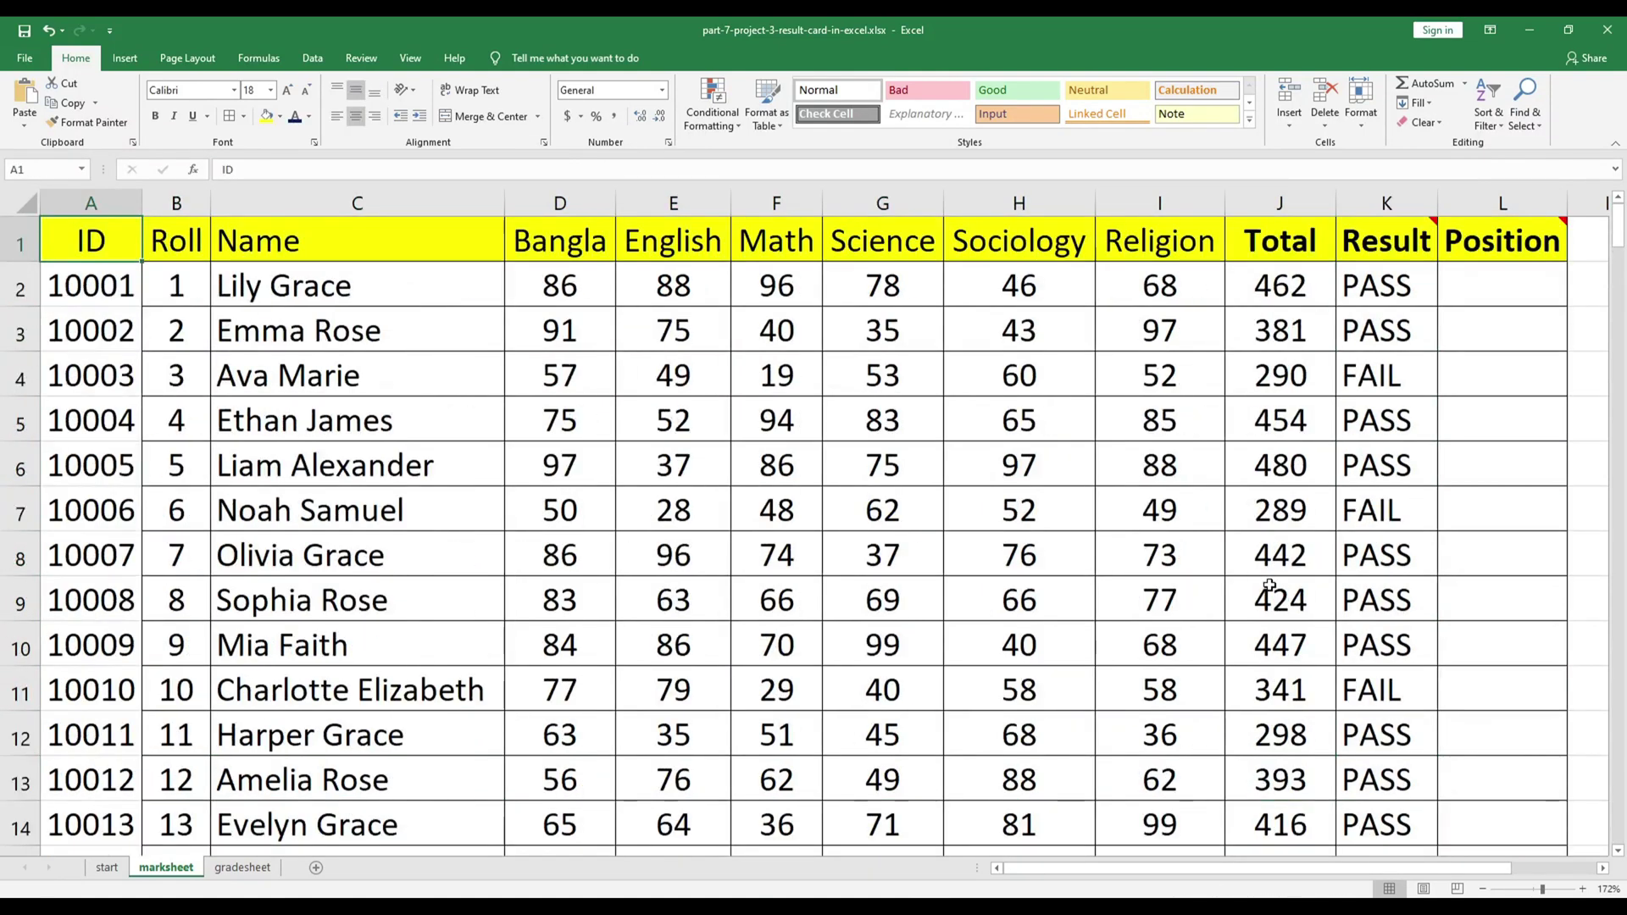
{"action": "left_click_drag", "start_coordinate": [1184, 866], "coordinate": [1278, 868]}
{"action": "left_click", "coordinate": [1101, 288]}
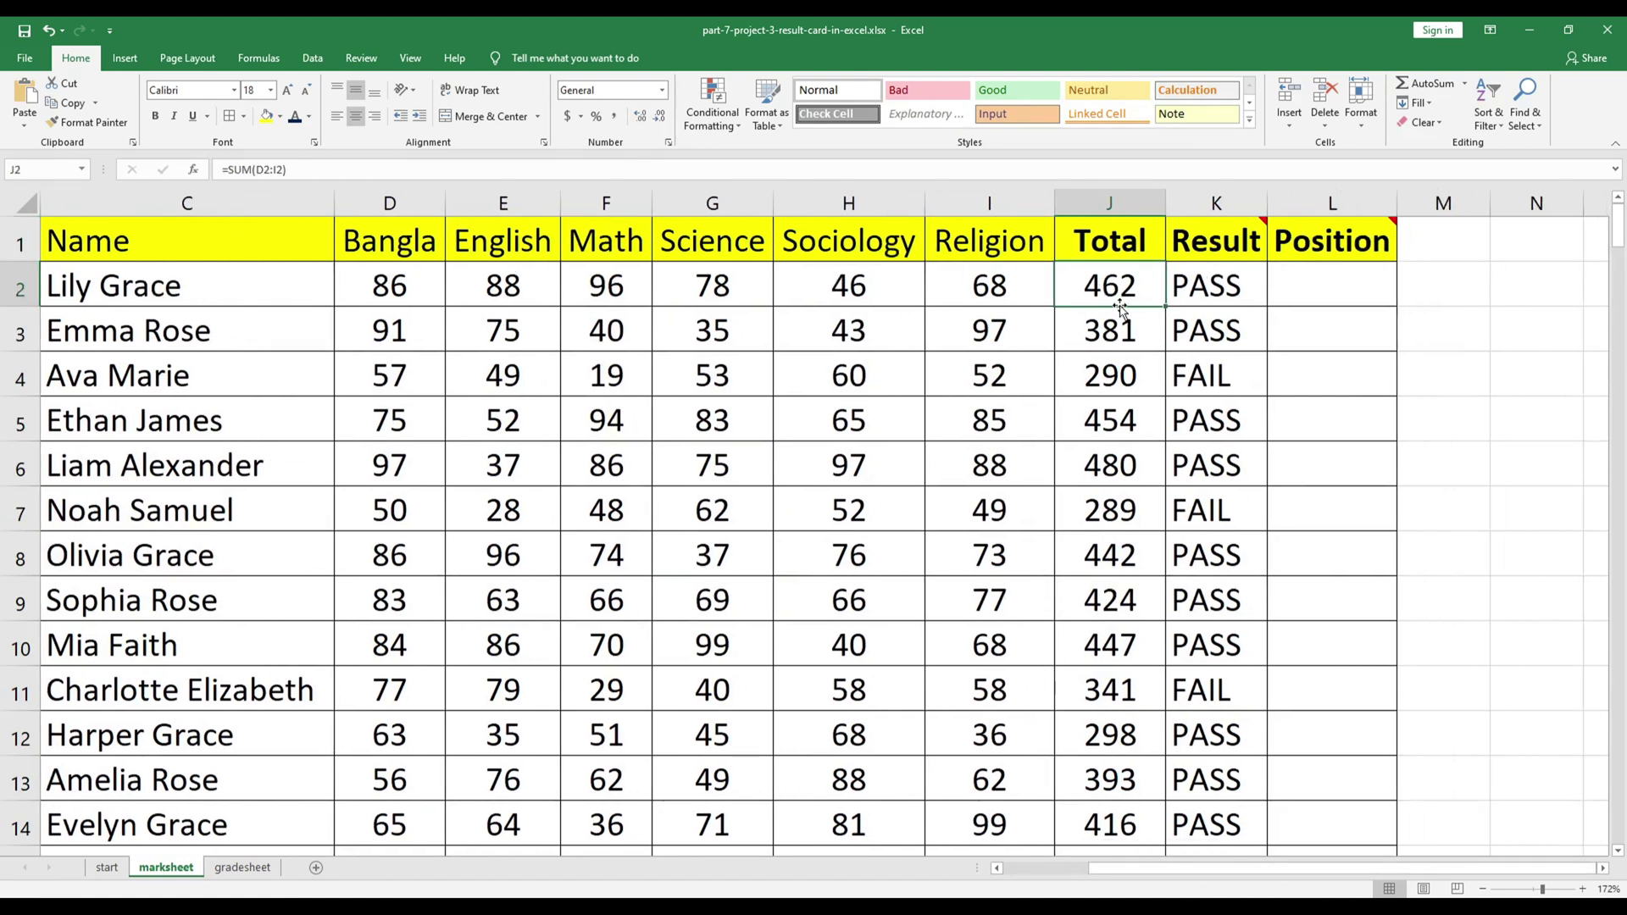
{"action": "left_click", "coordinate": [1290, 285]}
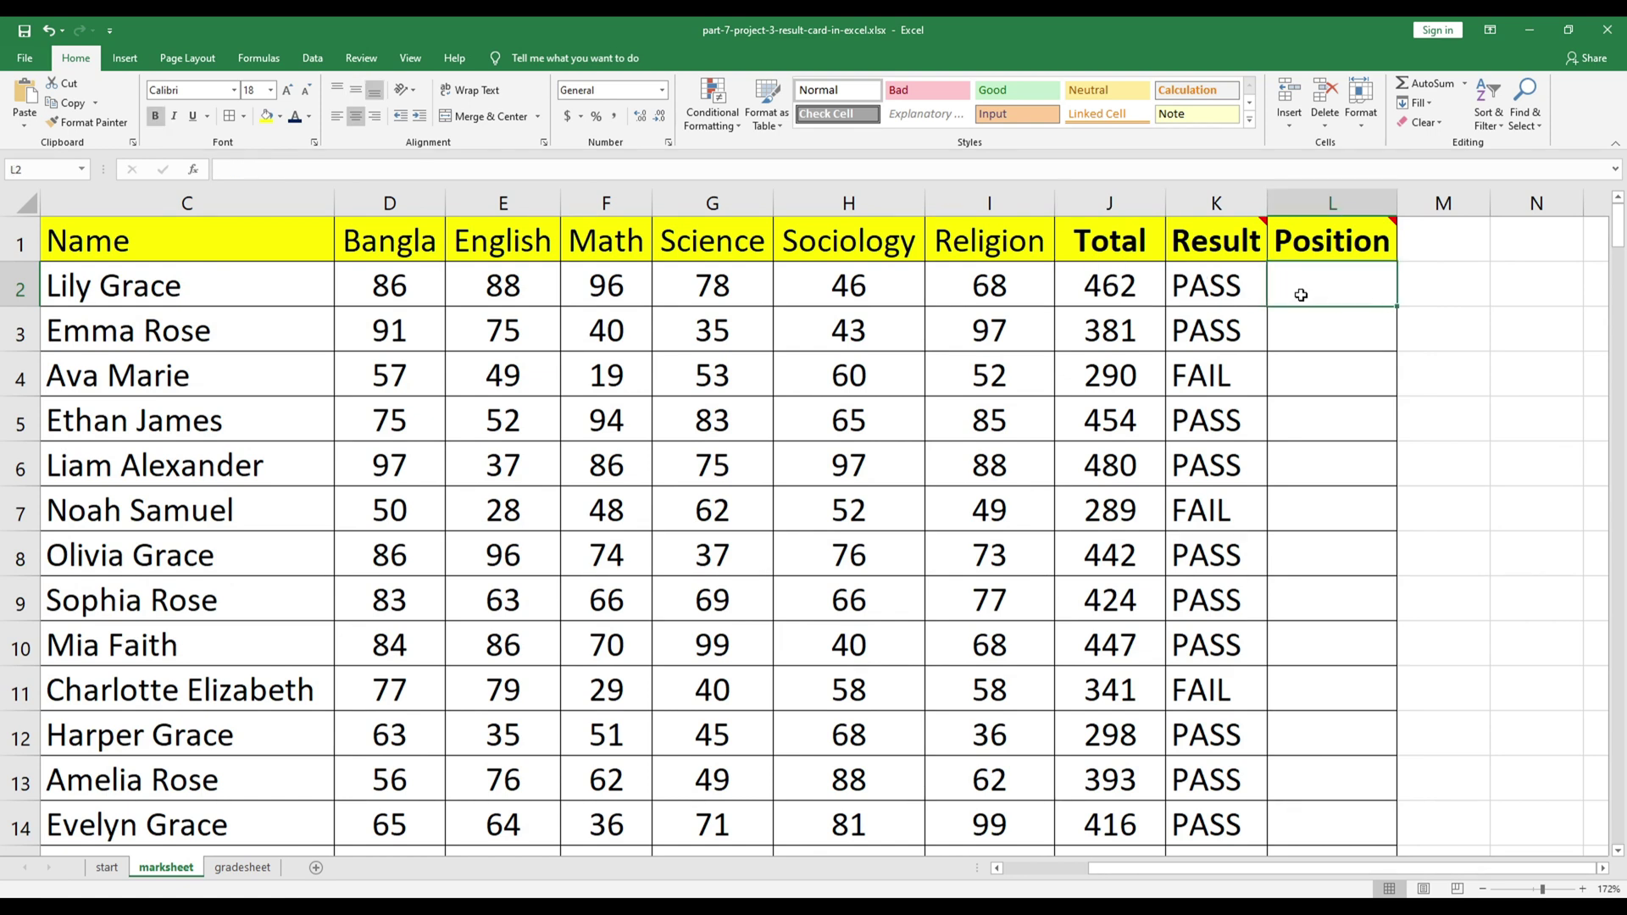
{"action": "type", "text": "="}
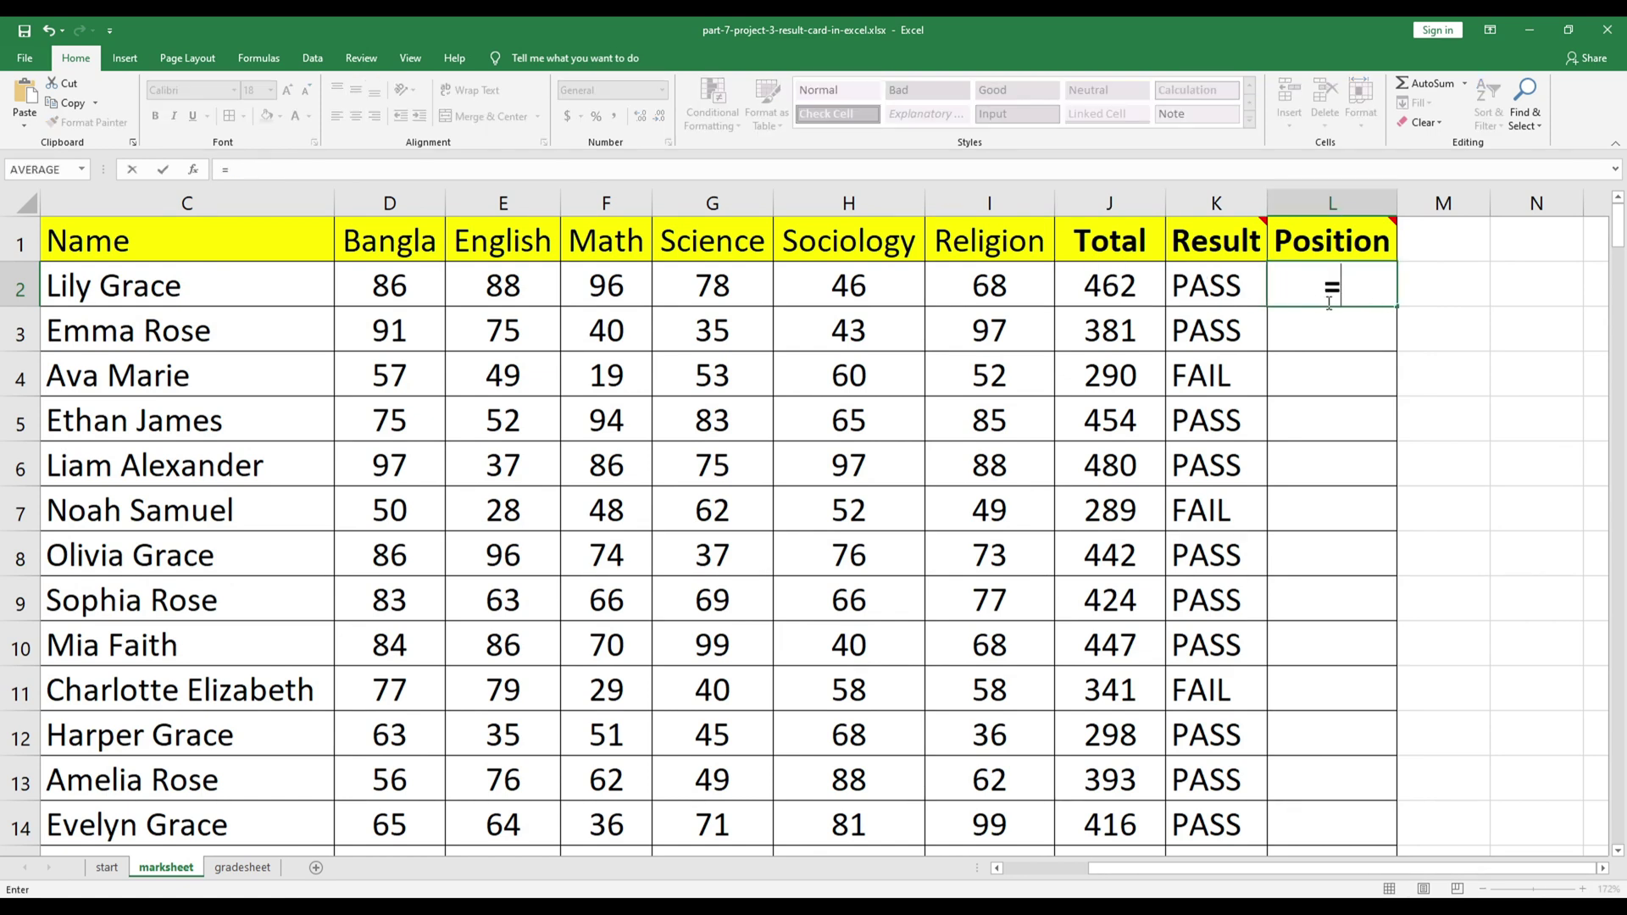
{"action": "type", "text": "Ra"}
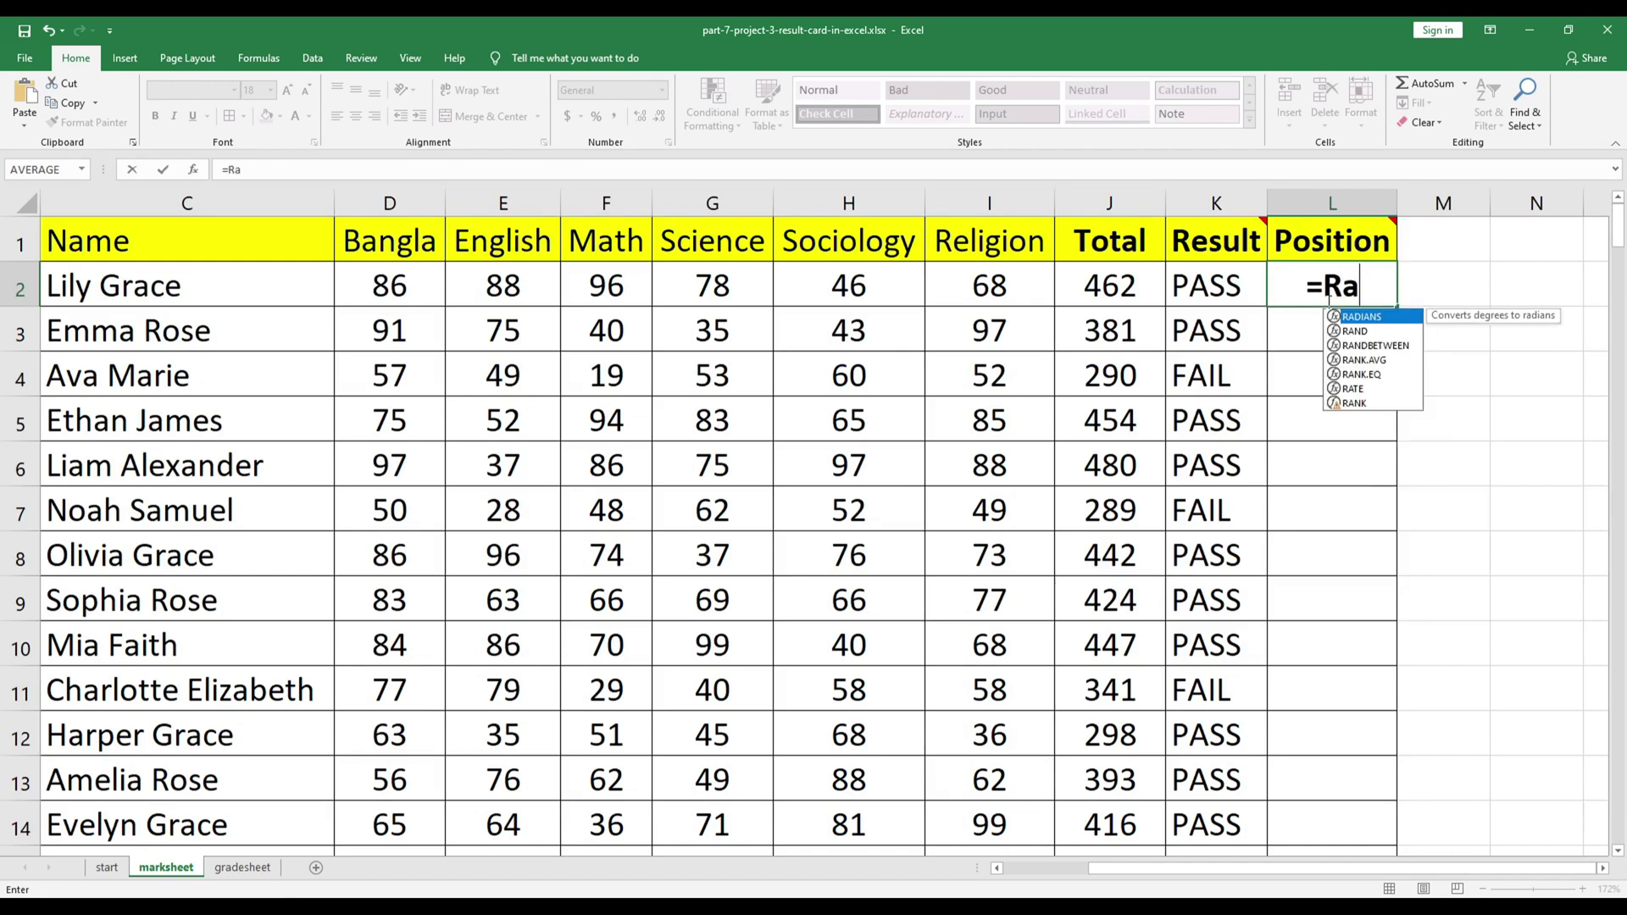
{"action": "type", "text": "nk"}
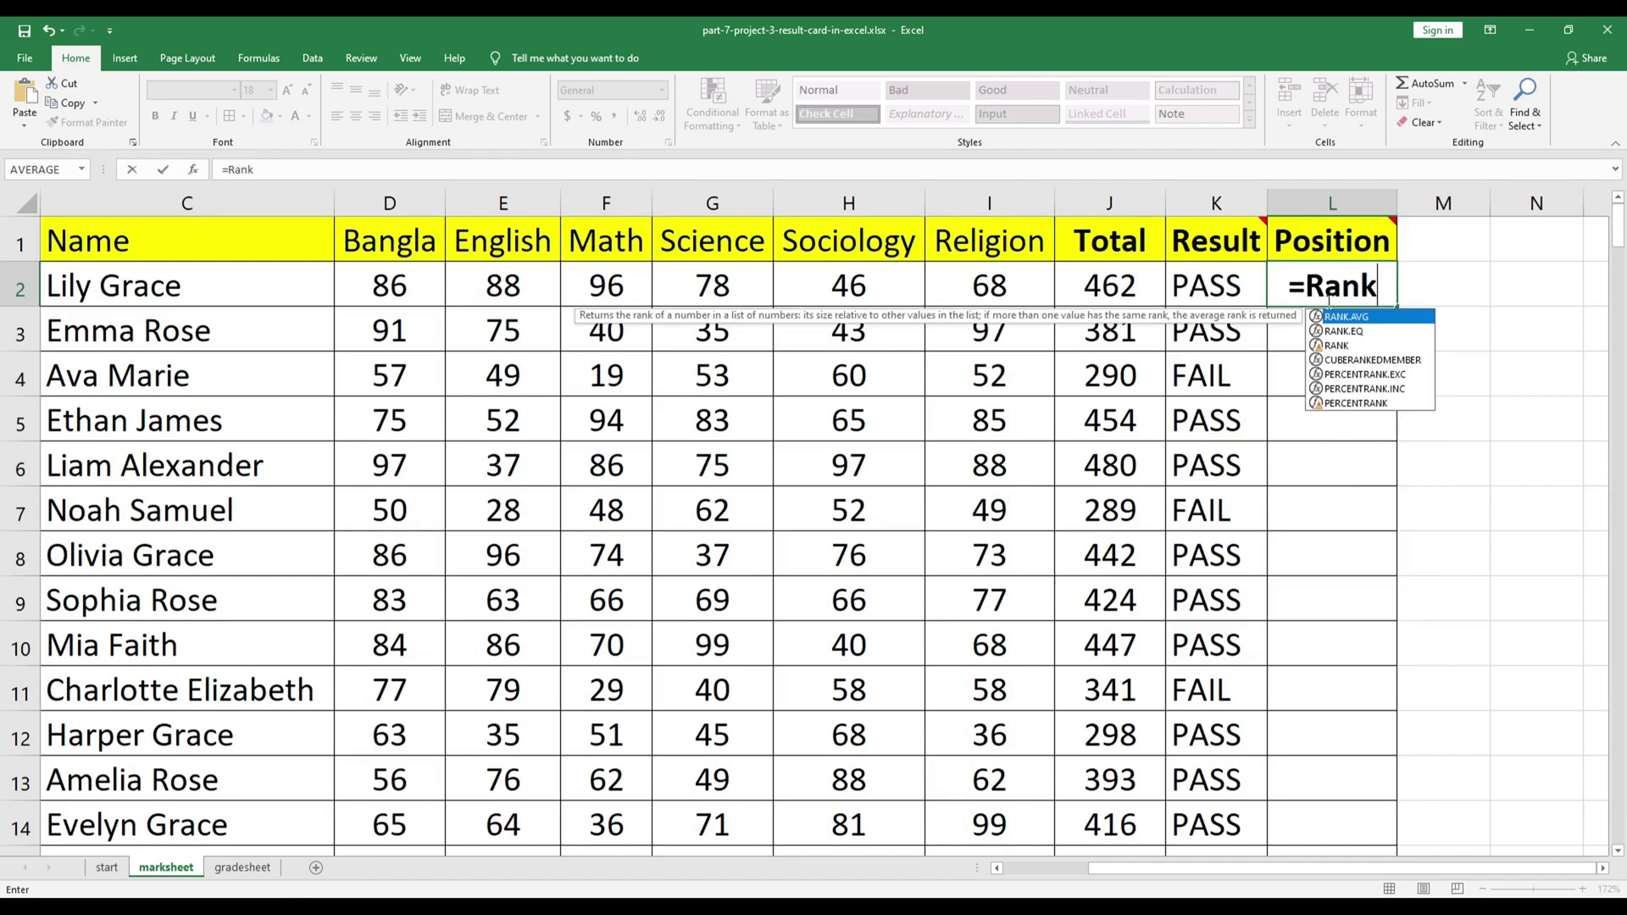
{"action": "mouse_move", "coordinate": [1349, 250]}
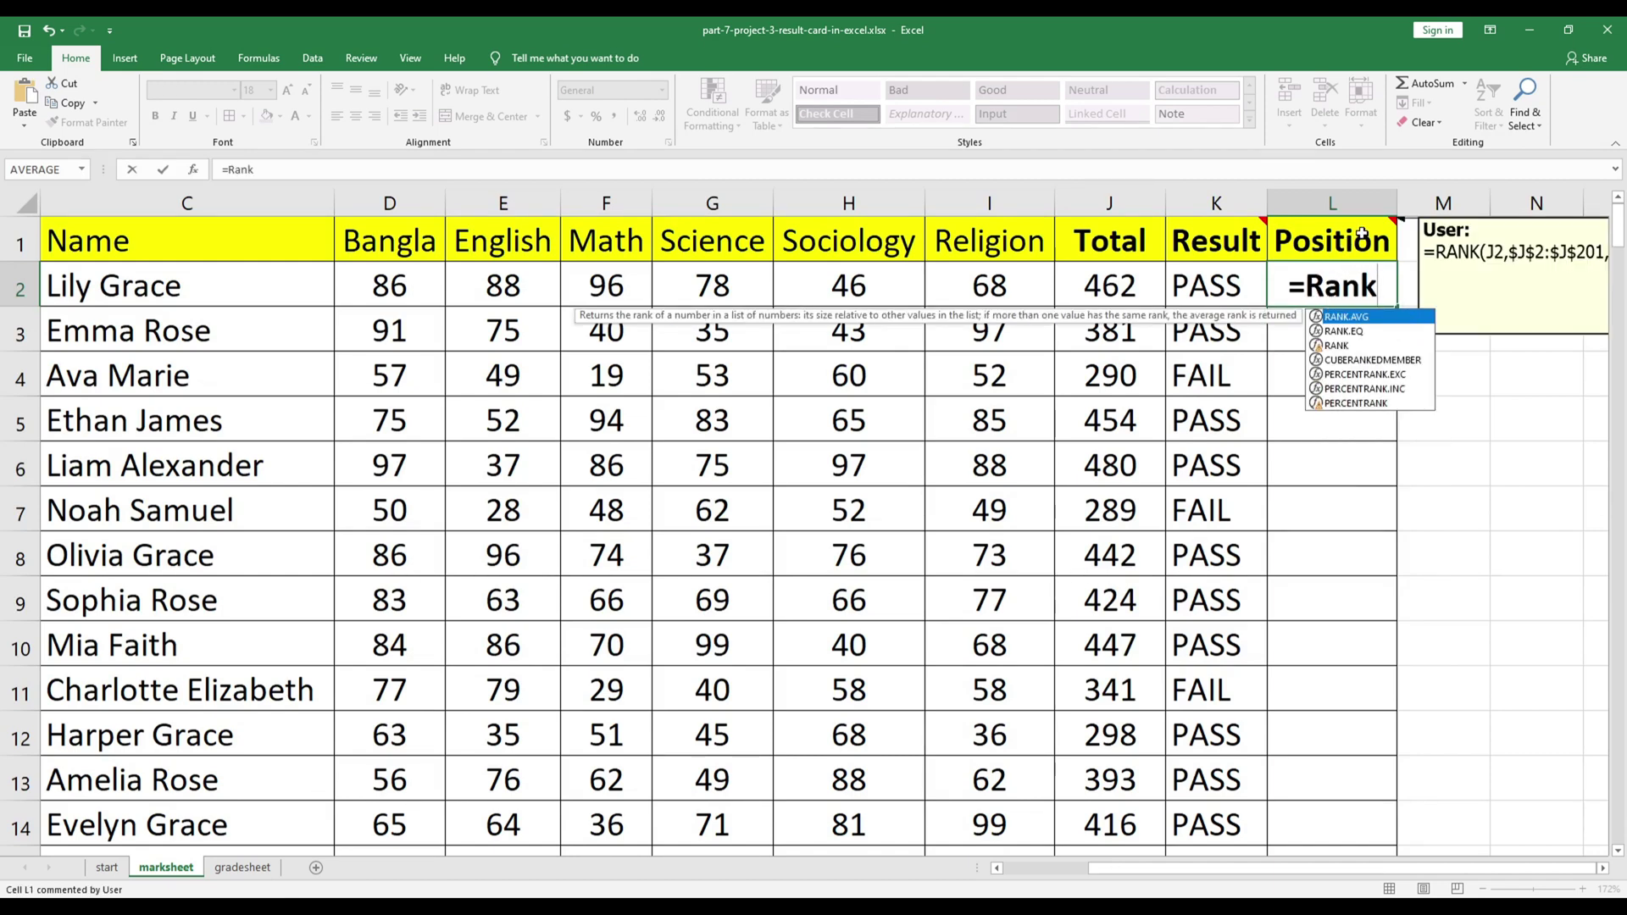
{"action": "key", "text": "BackSpace"}
{"action": "key", "text": "BackSpace"}
{"action": "key", "text": "BackSpace"}
{"action": "key", "text": "BackSpace"}
{"action": "key", "text": "BackSpace"}
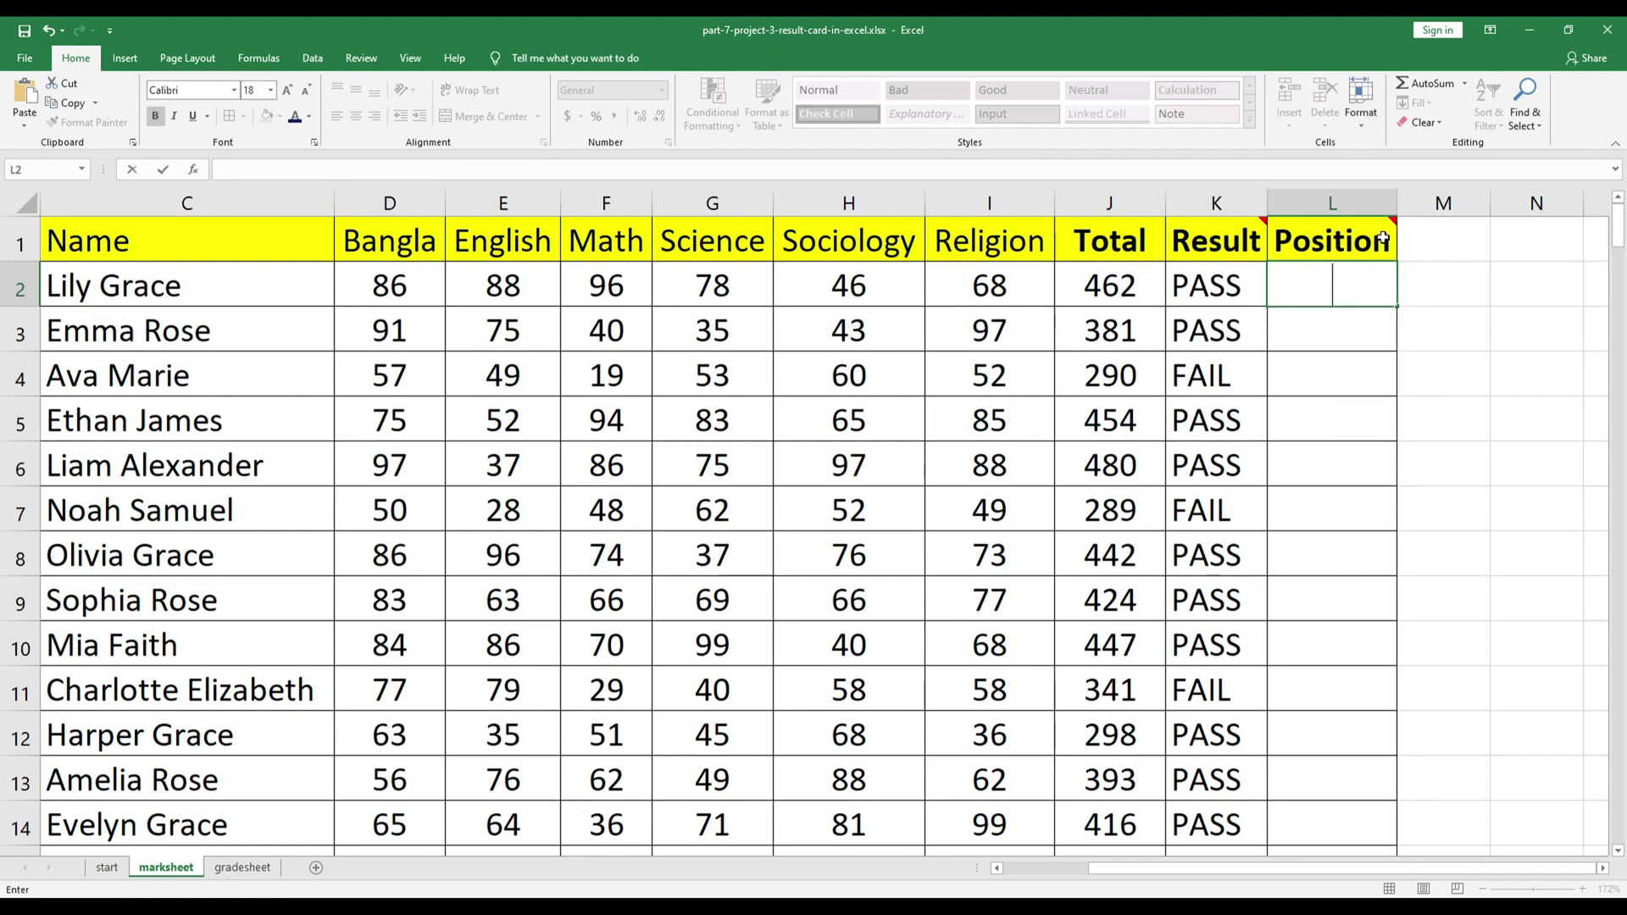
Step: Copy the formula from the Position header's comment into L2: =RANK(J2,$J$2:$J$201,0)
{"action": "left_click", "coordinate": [1373, 237]}
{"action": "right_click", "coordinate": [1373, 237]}
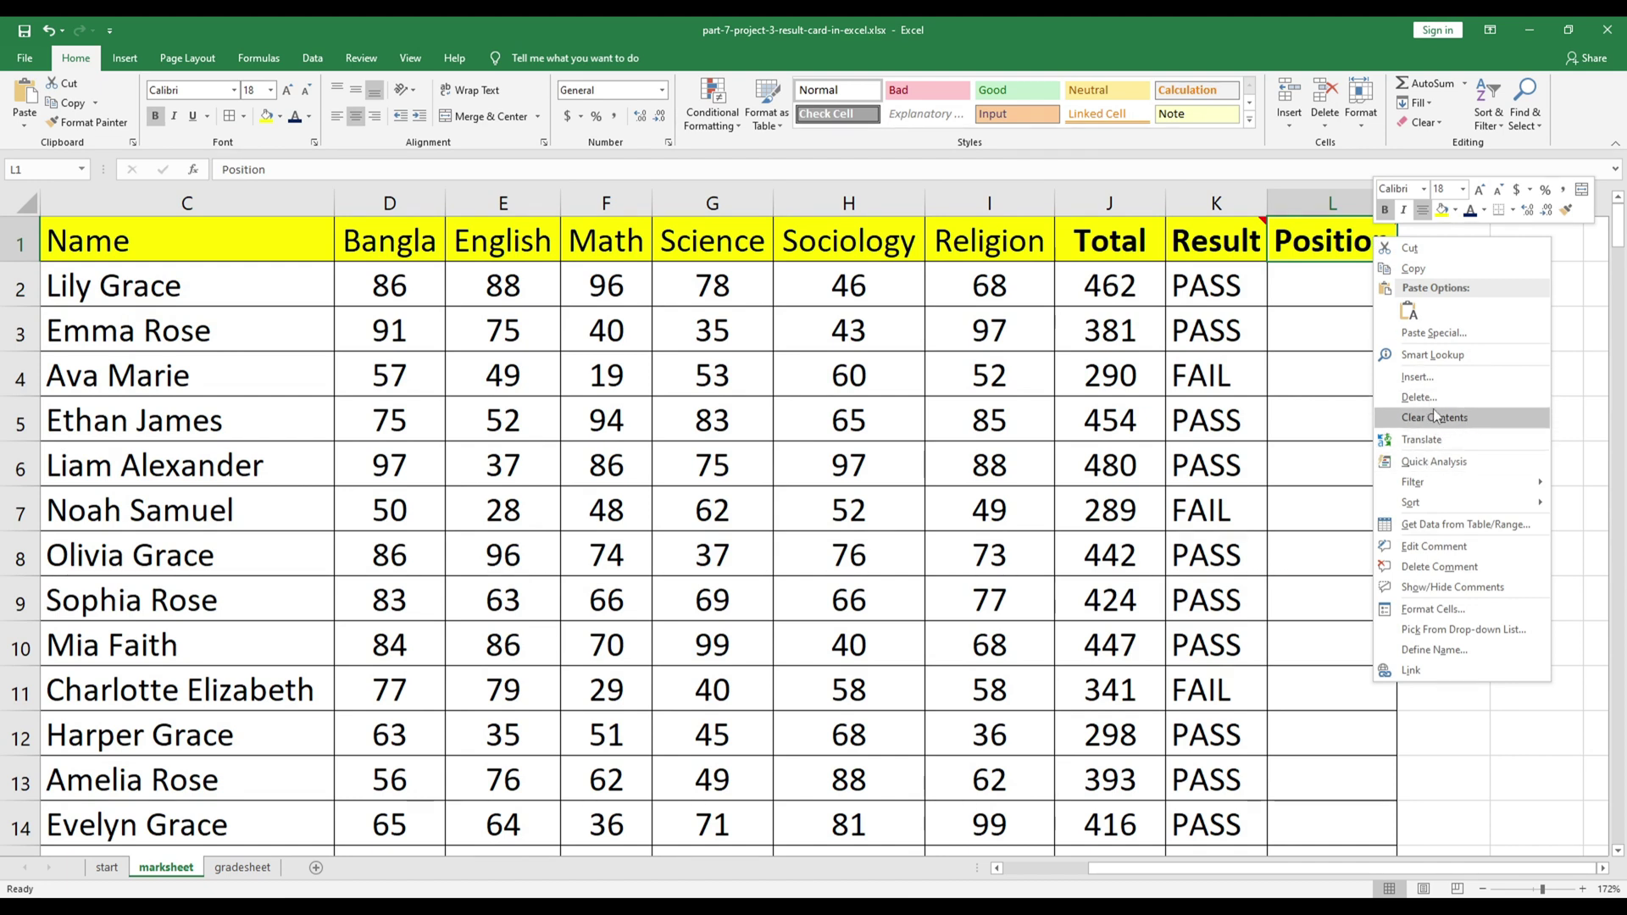
{"action": "left_click", "coordinate": [1432, 547]}
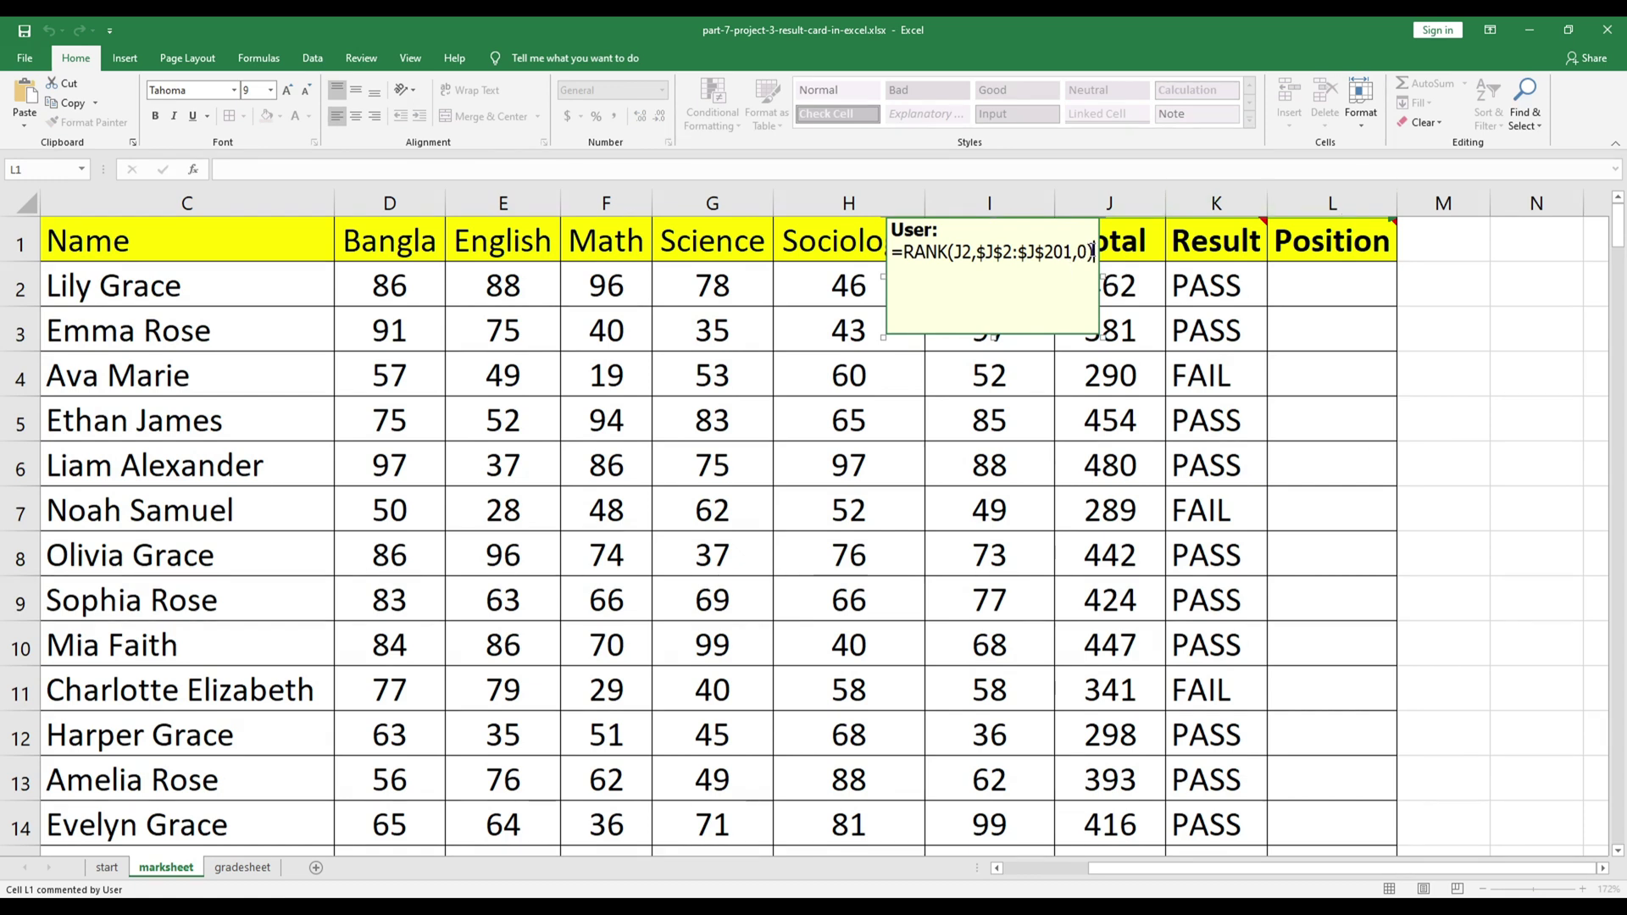
{"action": "left_click_drag", "start_coordinate": [1094, 252], "coordinate": [891, 251]}
{"action": "key", "text": "ctrl+c"}
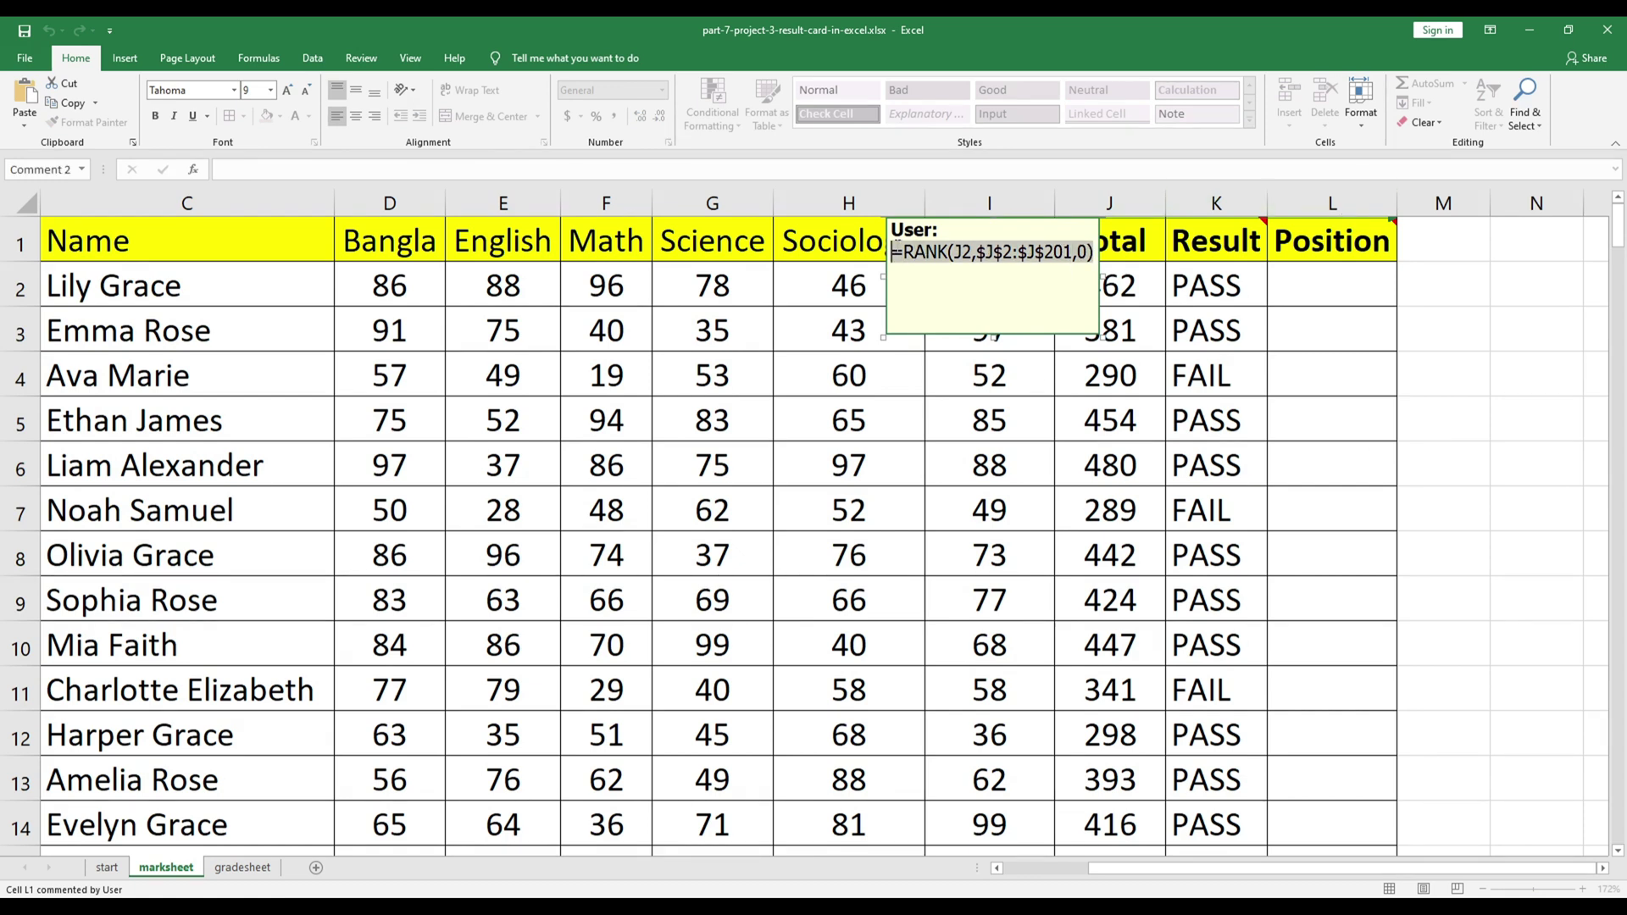
{"action": "left_click", "coordinate": [1312, 281]}
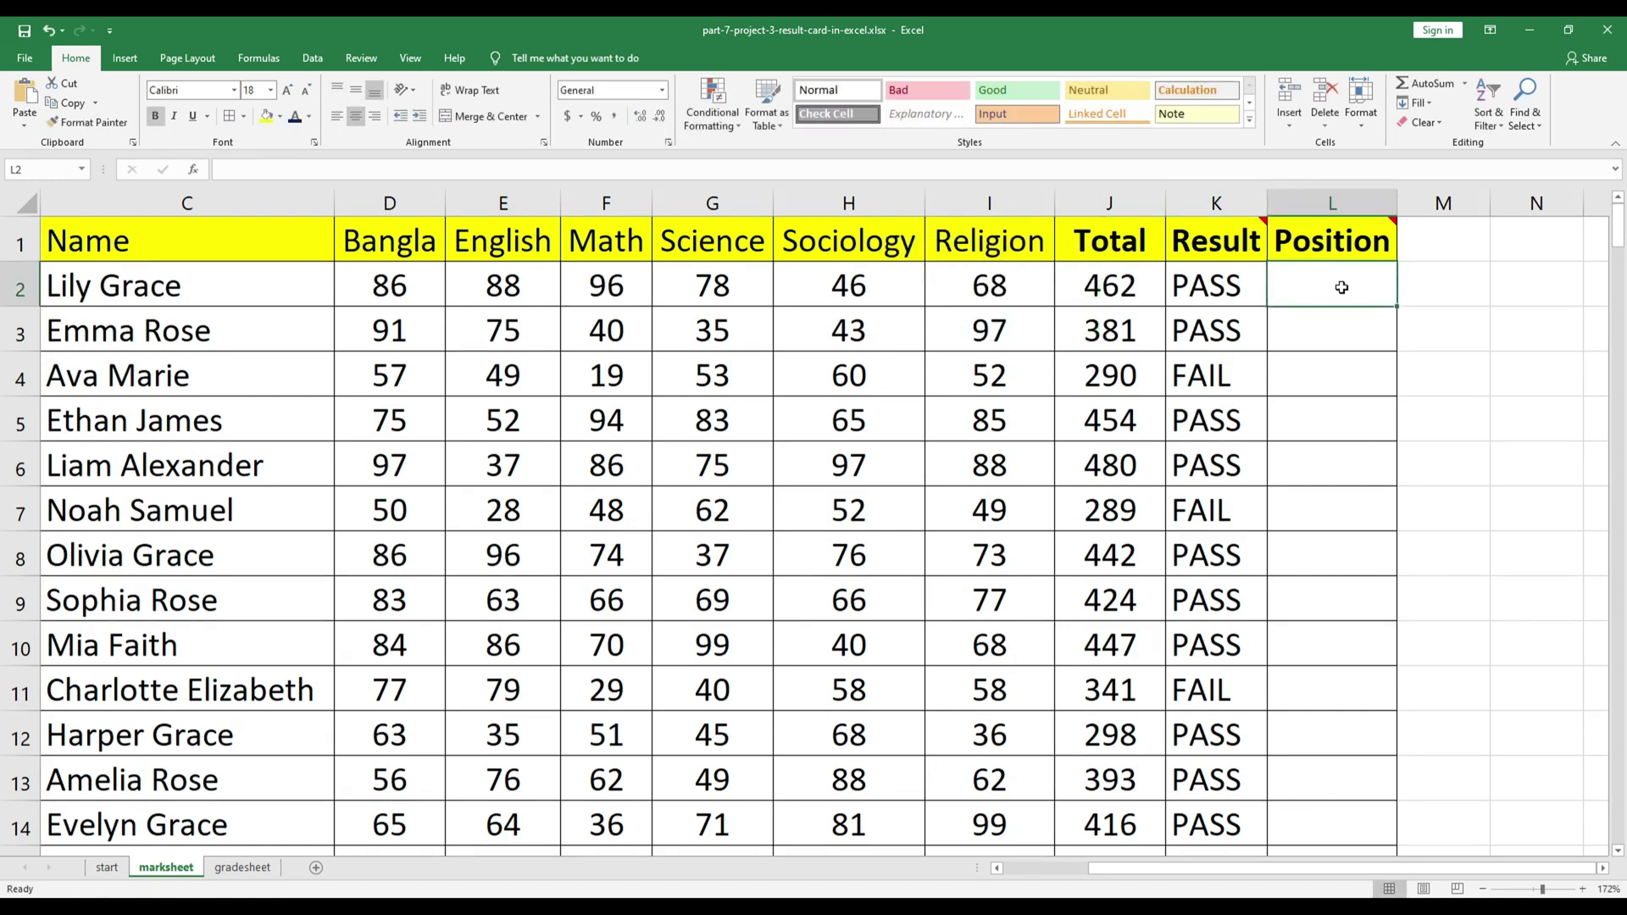
{"action": "left_click", "coordinate": [277, 169]}
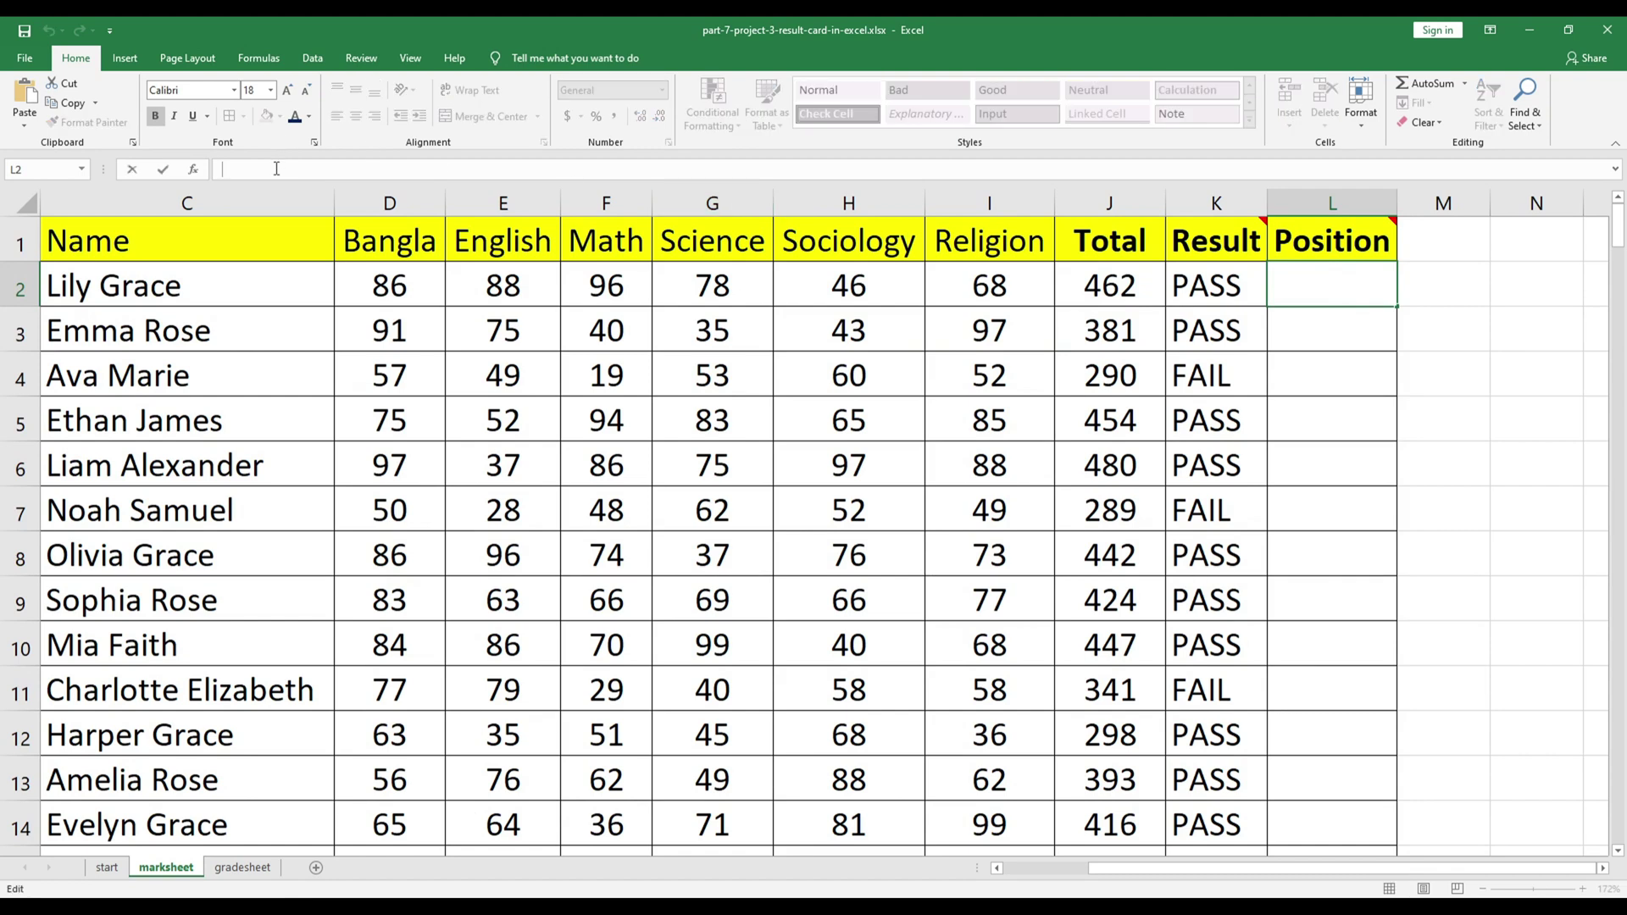
{"action": "key", "text": "ctrl+v"}
{"action": "key", "text": "Return"}
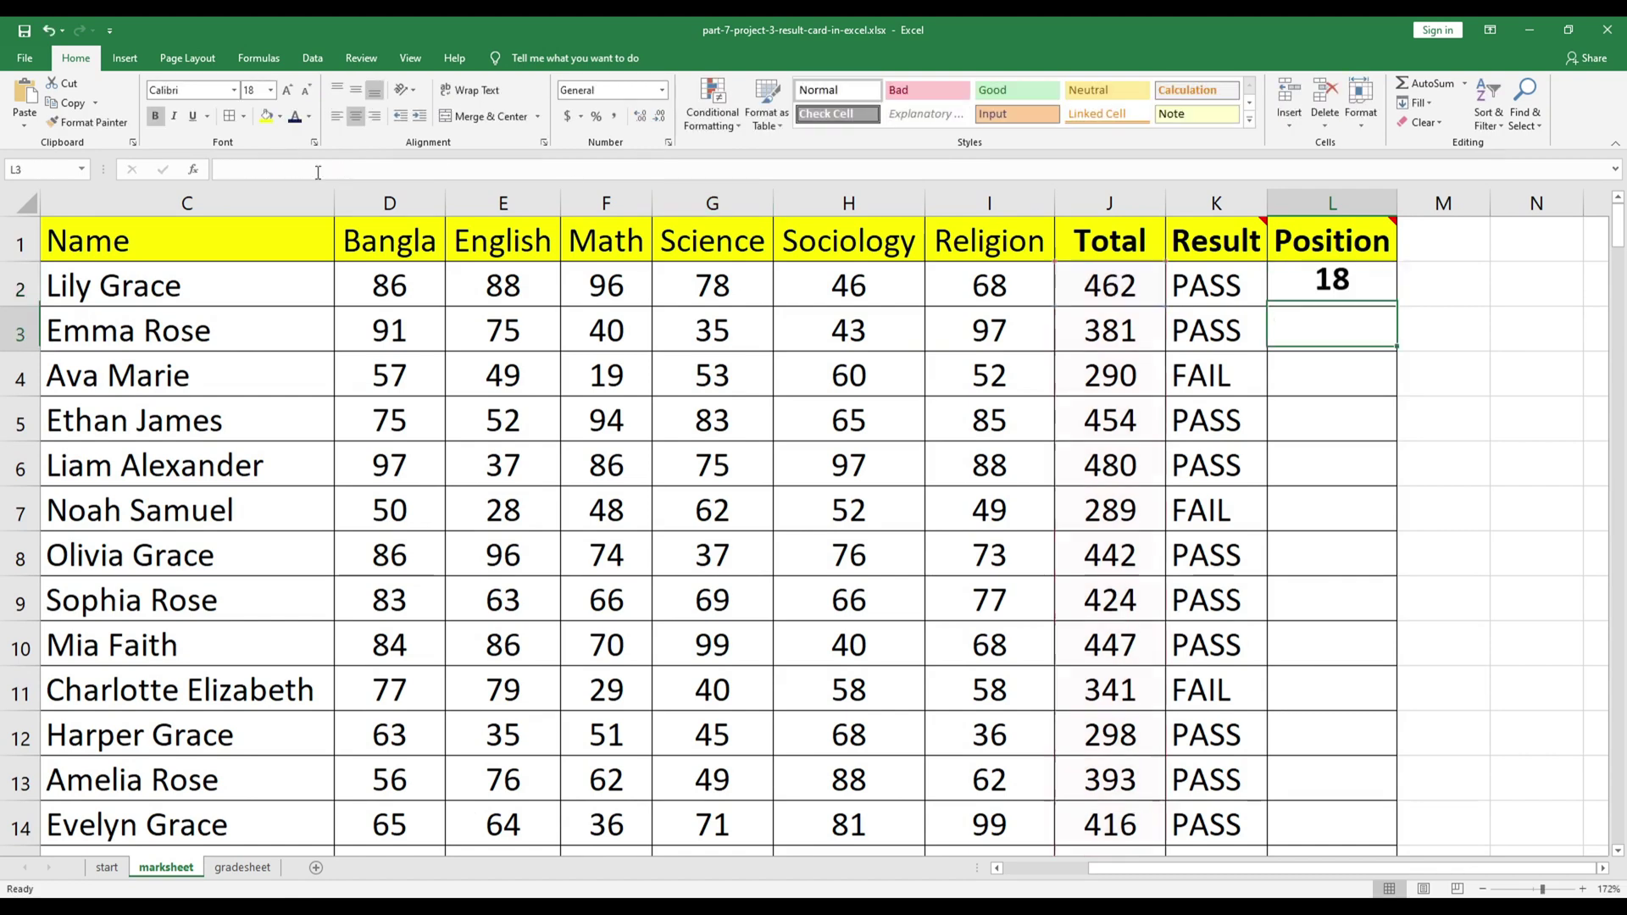
Step: Fill the rank formula from L2 down the Position column for all students
{"action": "left_click", "coordinate": [1372, 301]}
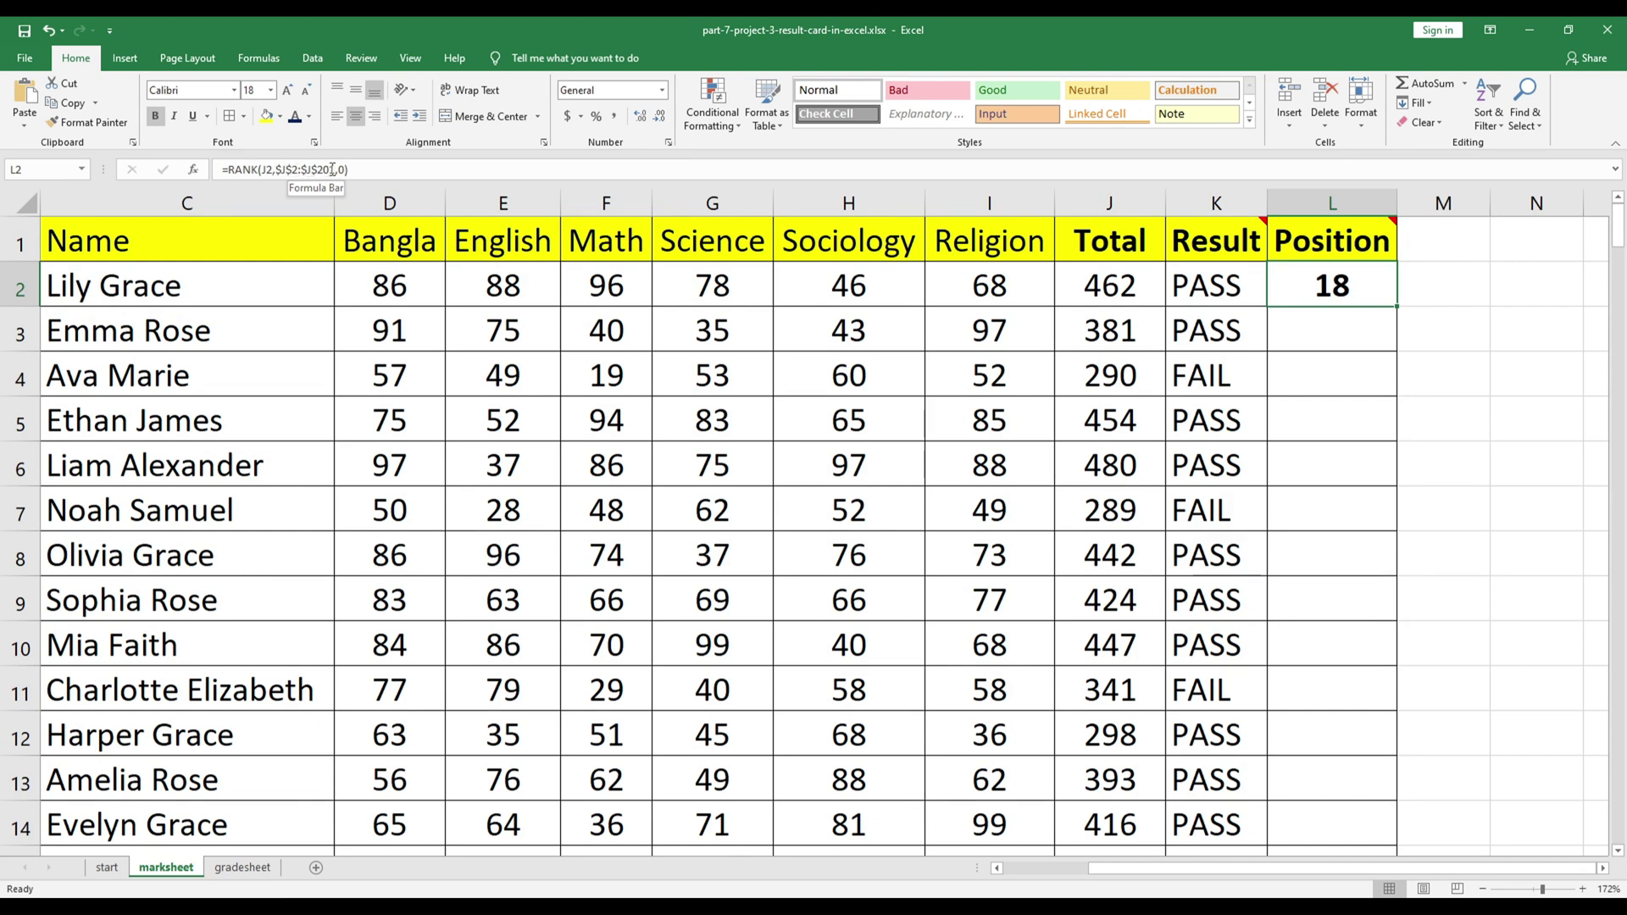
{"action": "left_click", "coordinate": [1208, 337]}
{"action": "left_click", "coordinate": [1360, 285]}
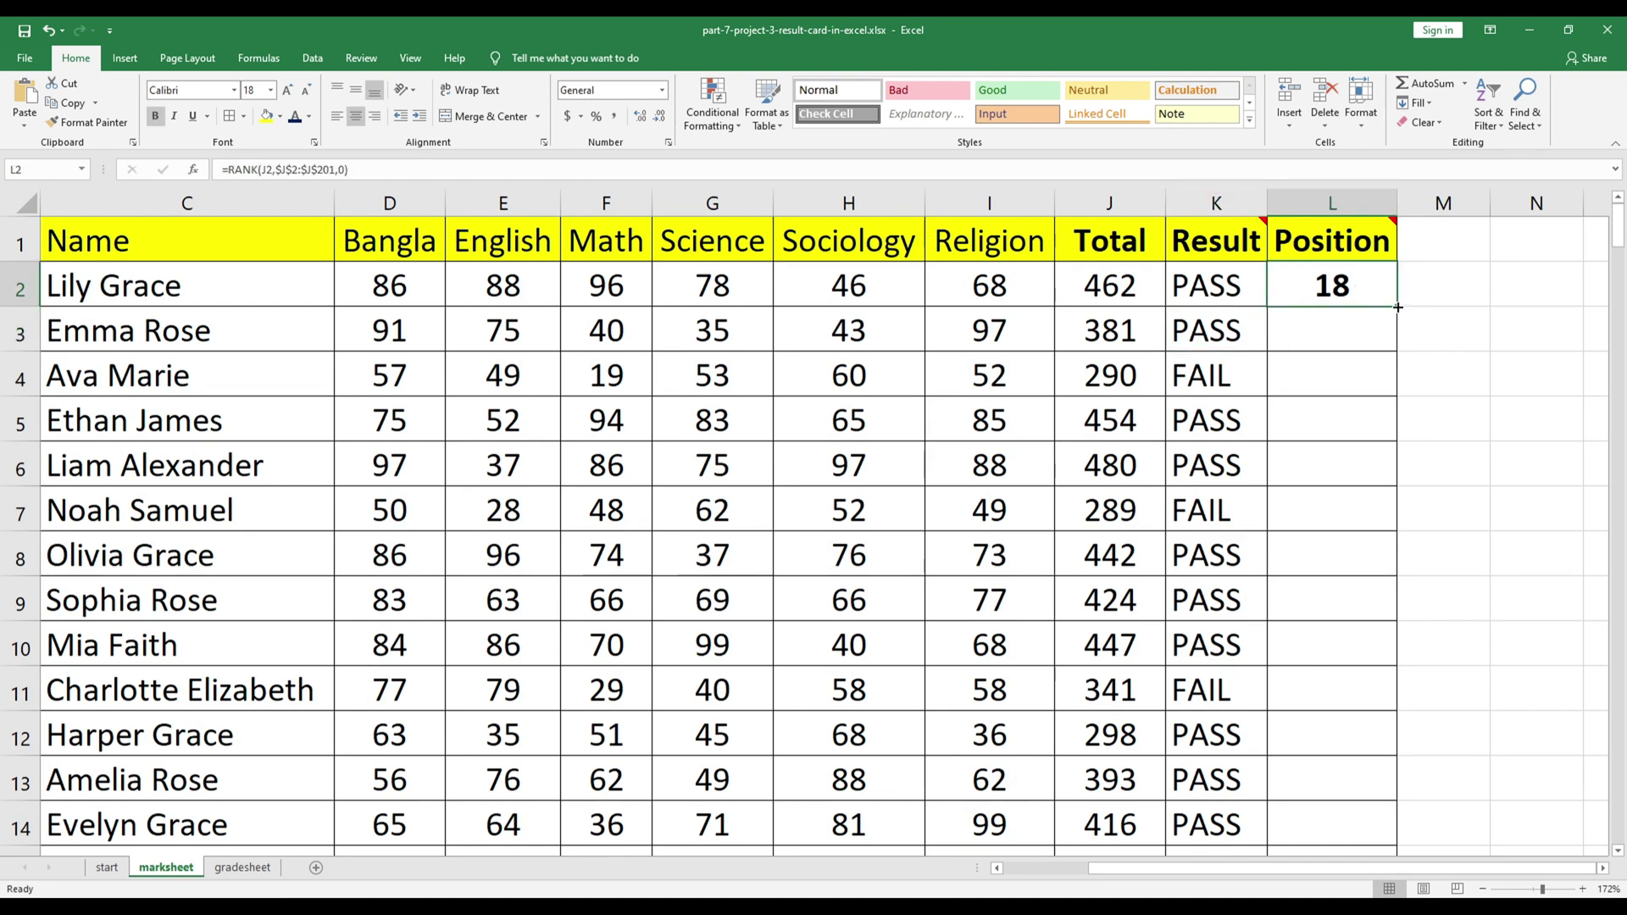
{"action": "double_click", "coordinate": [1407, 309]}
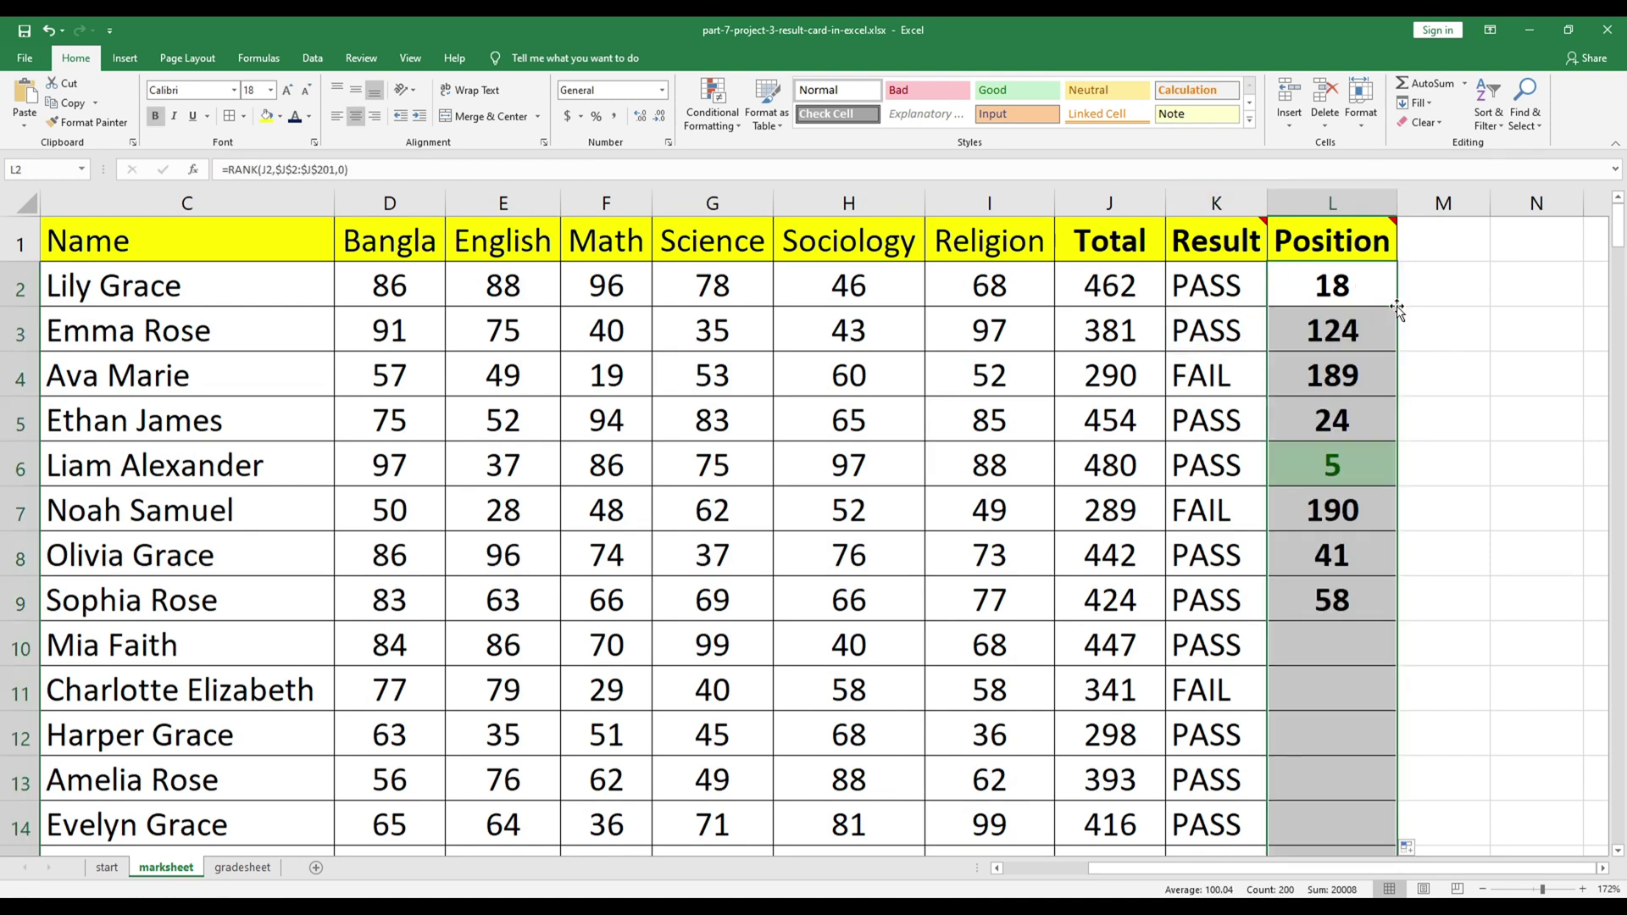
{"action": "left_click", "coordinate": [1354, 556]}
{"action": "left_click", "coordinate": [1315, 462]}
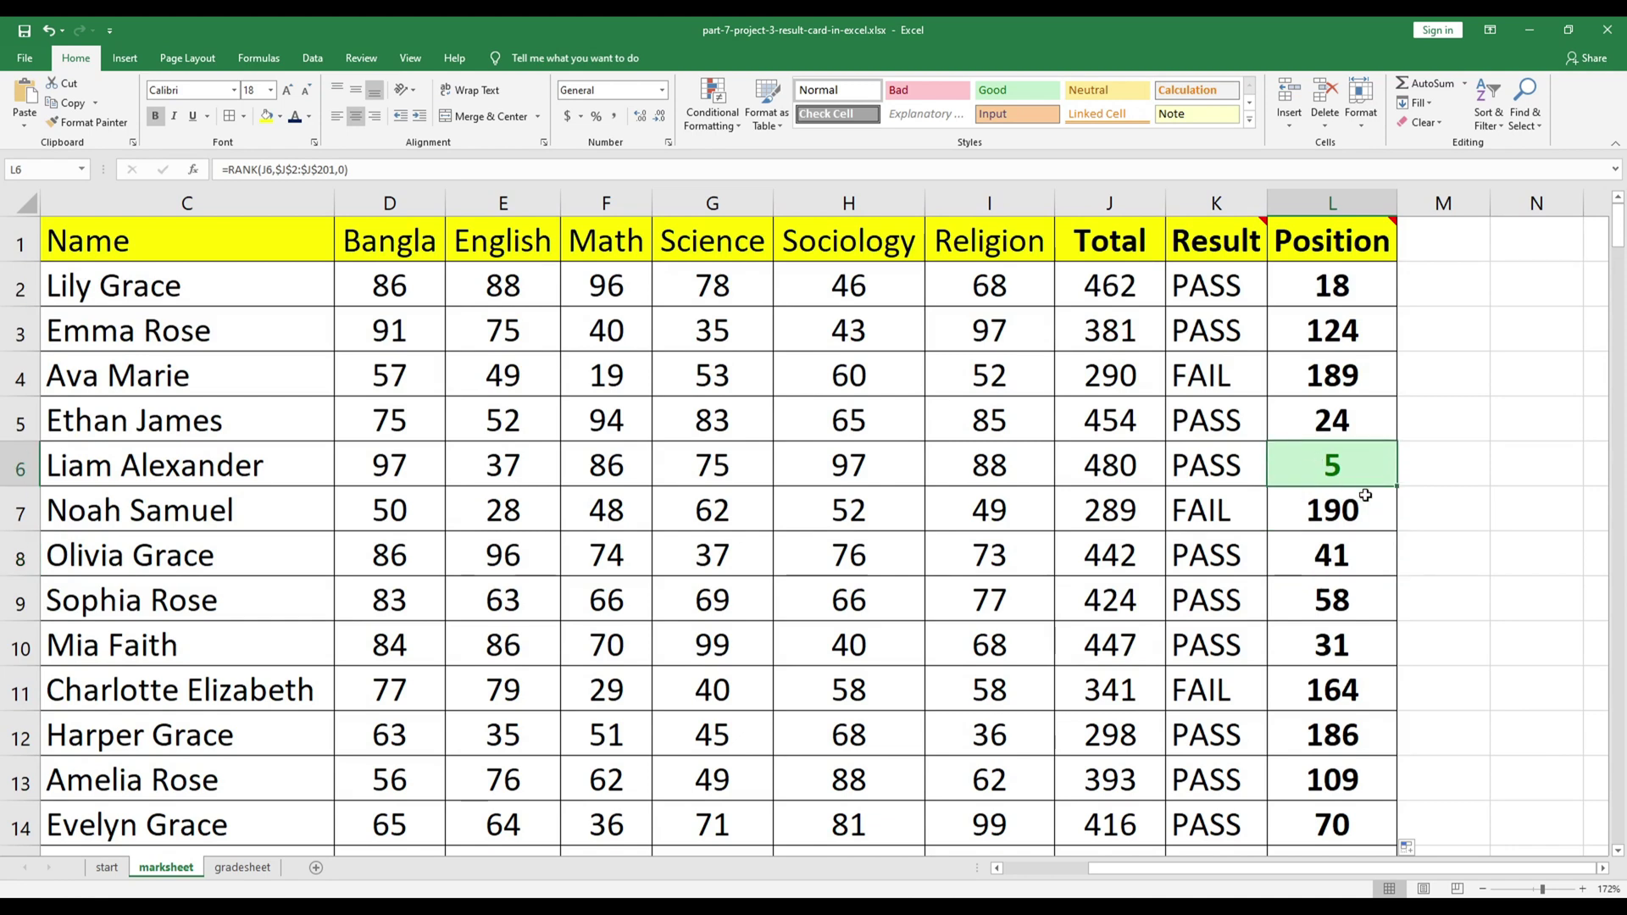
Step: Inspect the Top 10 Items conditional formatting options for all students' positions and cancel without applying a rule
{"action": "left_click", "coordinate": [1319, 287]}
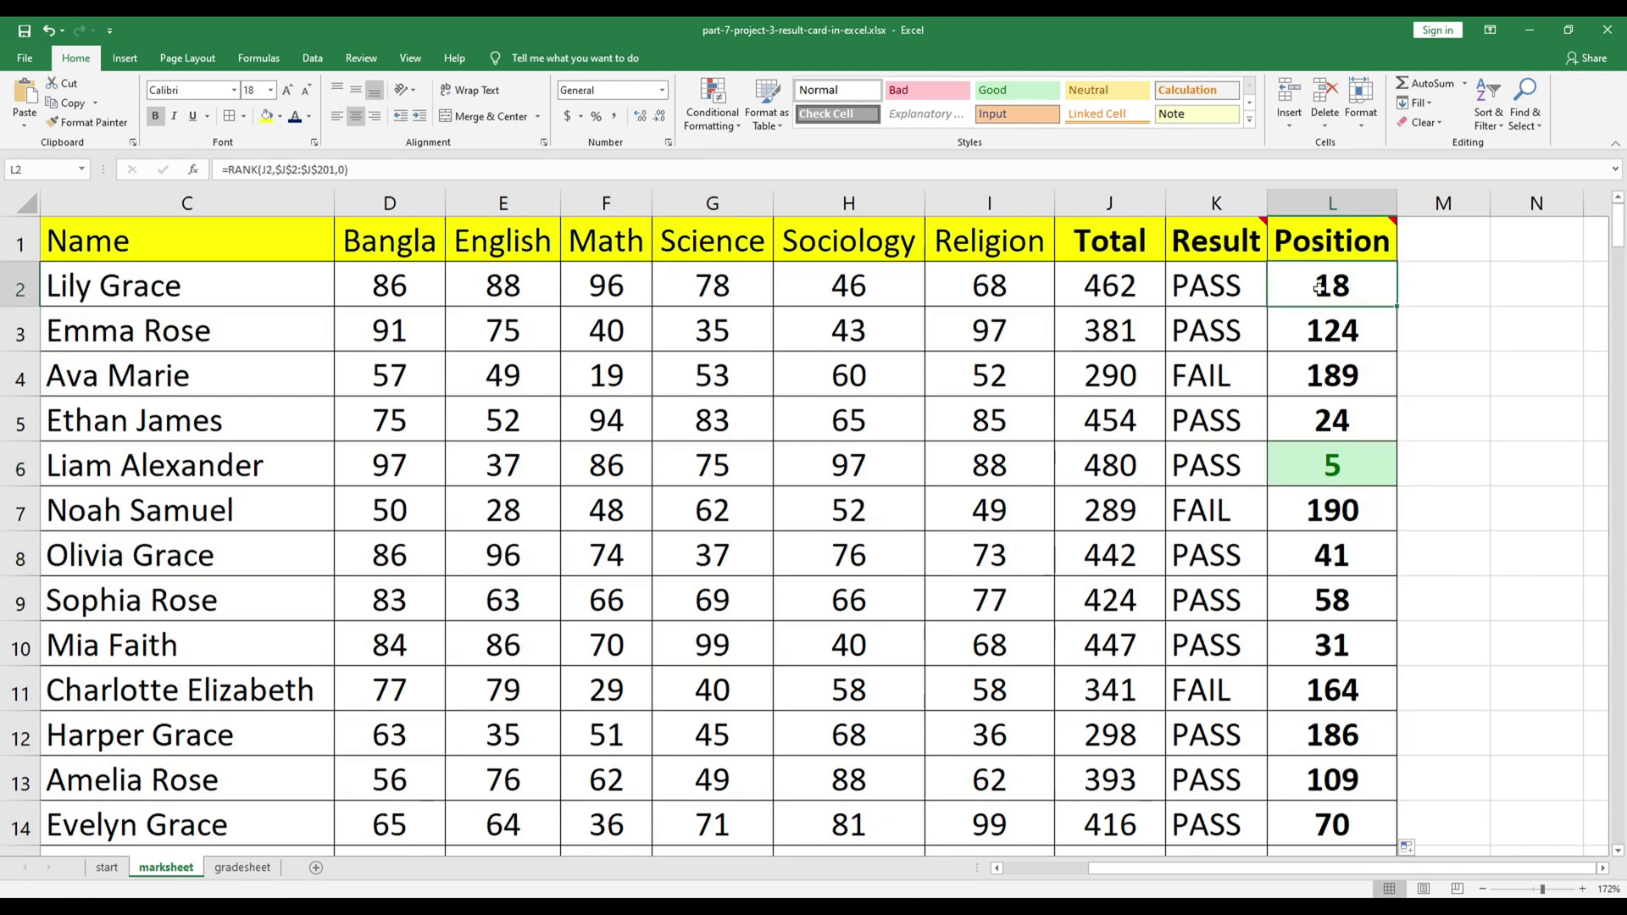
{"action": "key", "text": "ctrl+shift+Down"}
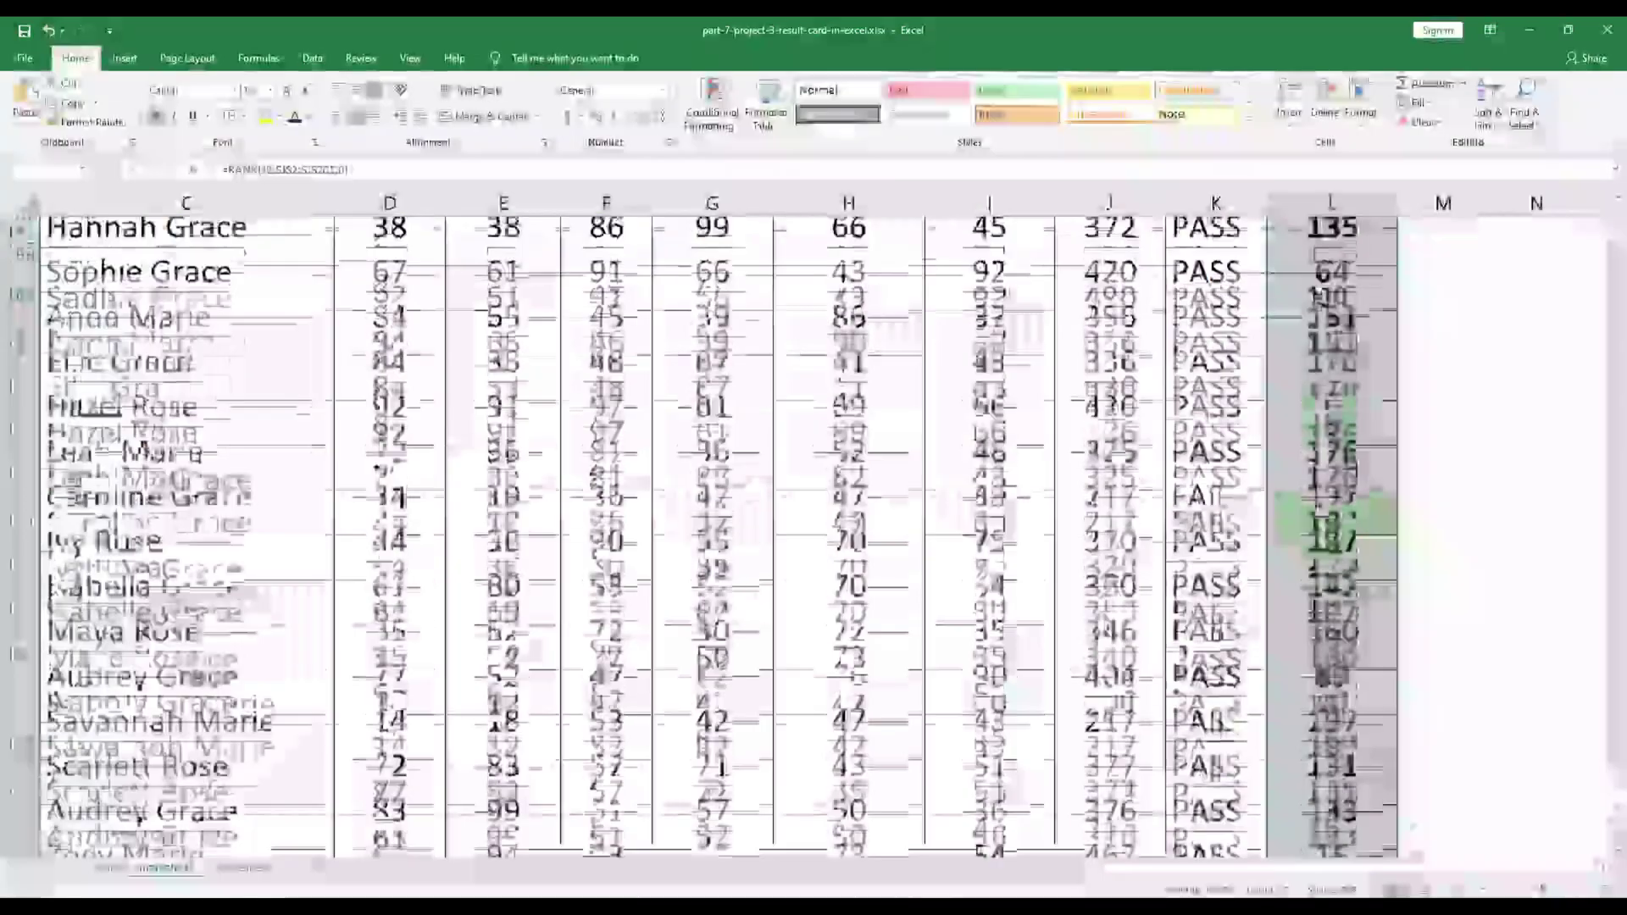
{"action": "scroll", "coordinate": [1353, 402], "scroll_direction": "up", "scroll_amount": 4}
{"action": "scroll", "coordinate": [1353, 402], "scroll_direction": "up", "scroll_amount": 10}
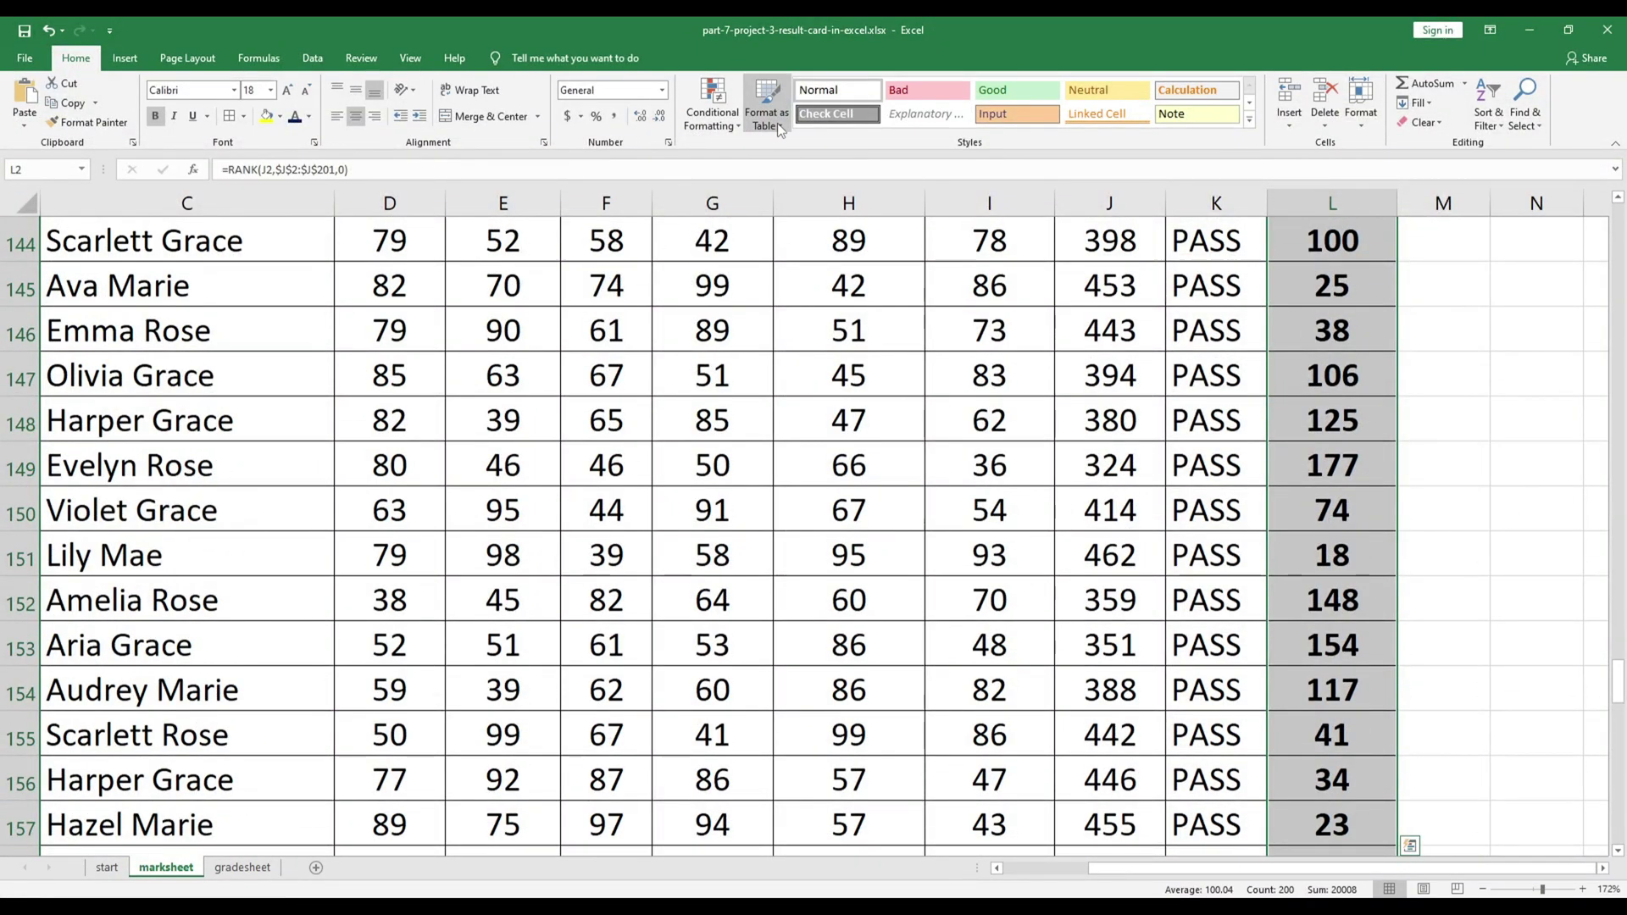
{"action": "left_click", "coordinate": [712, 110]}
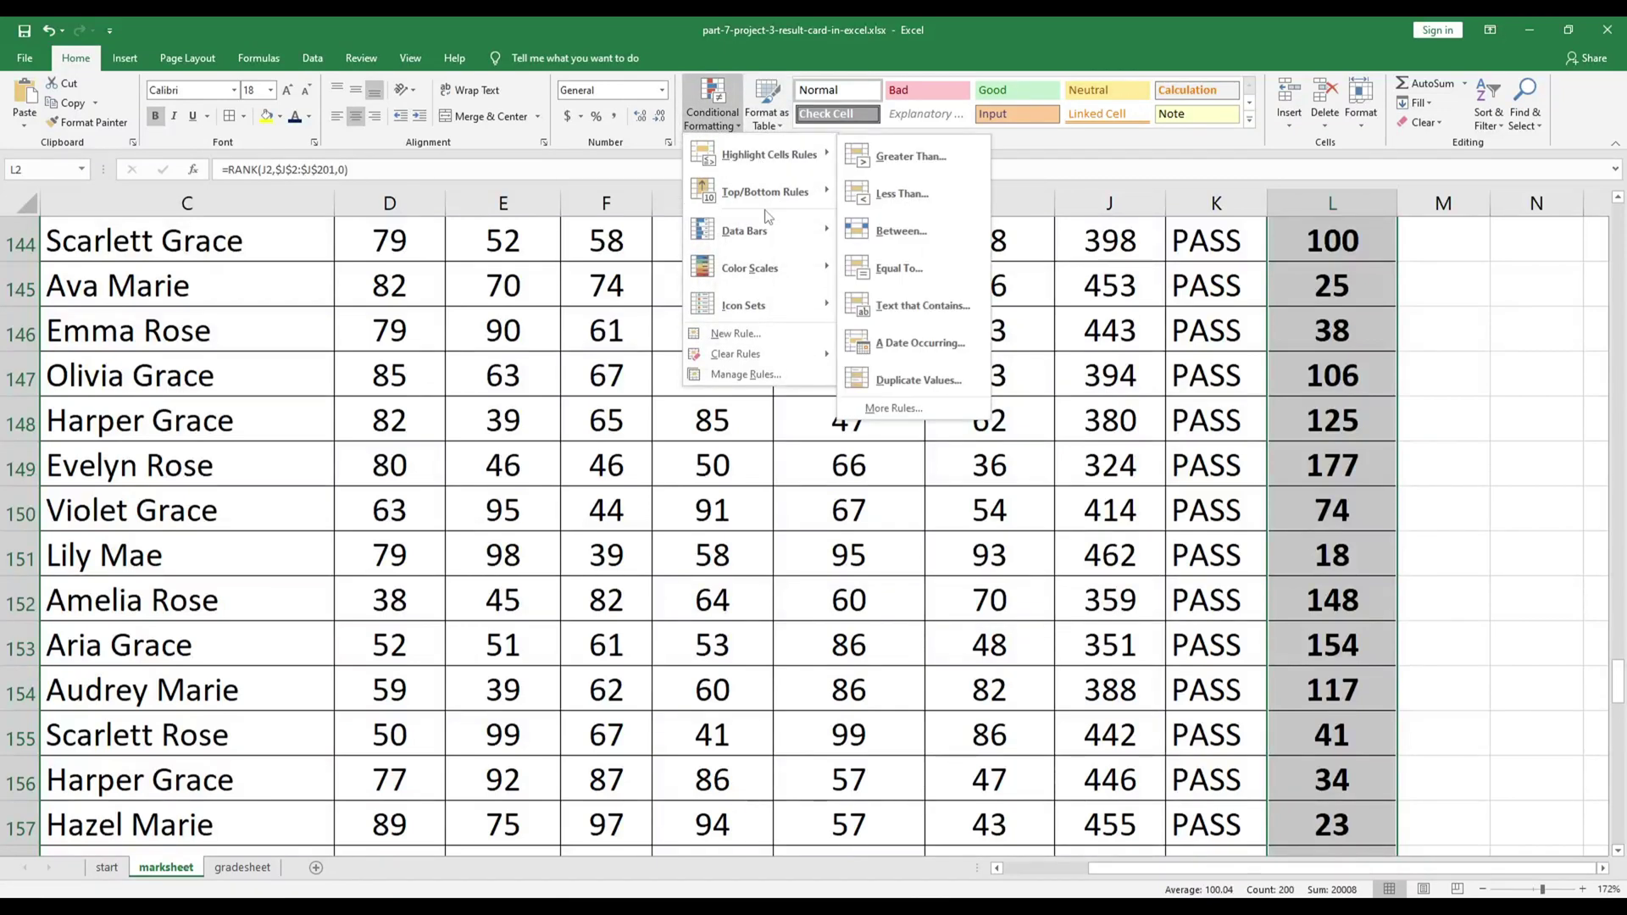
{"action": "mouse_move", "coordinate": [764, 197]}
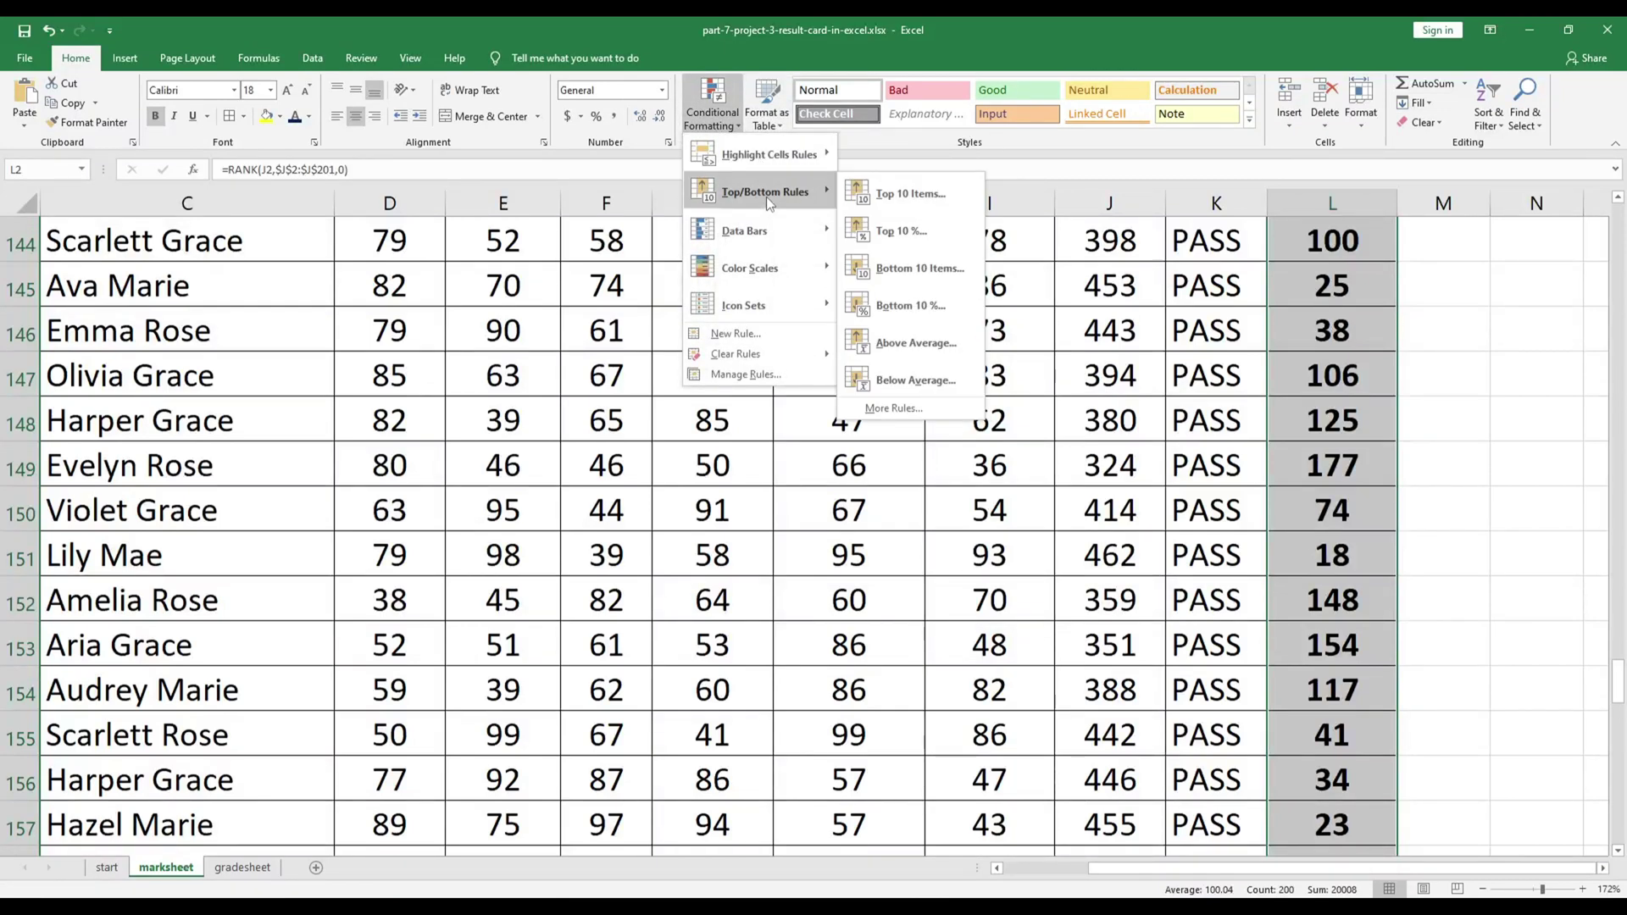
{"action": "left_click", "coordinate": [897, 200]}
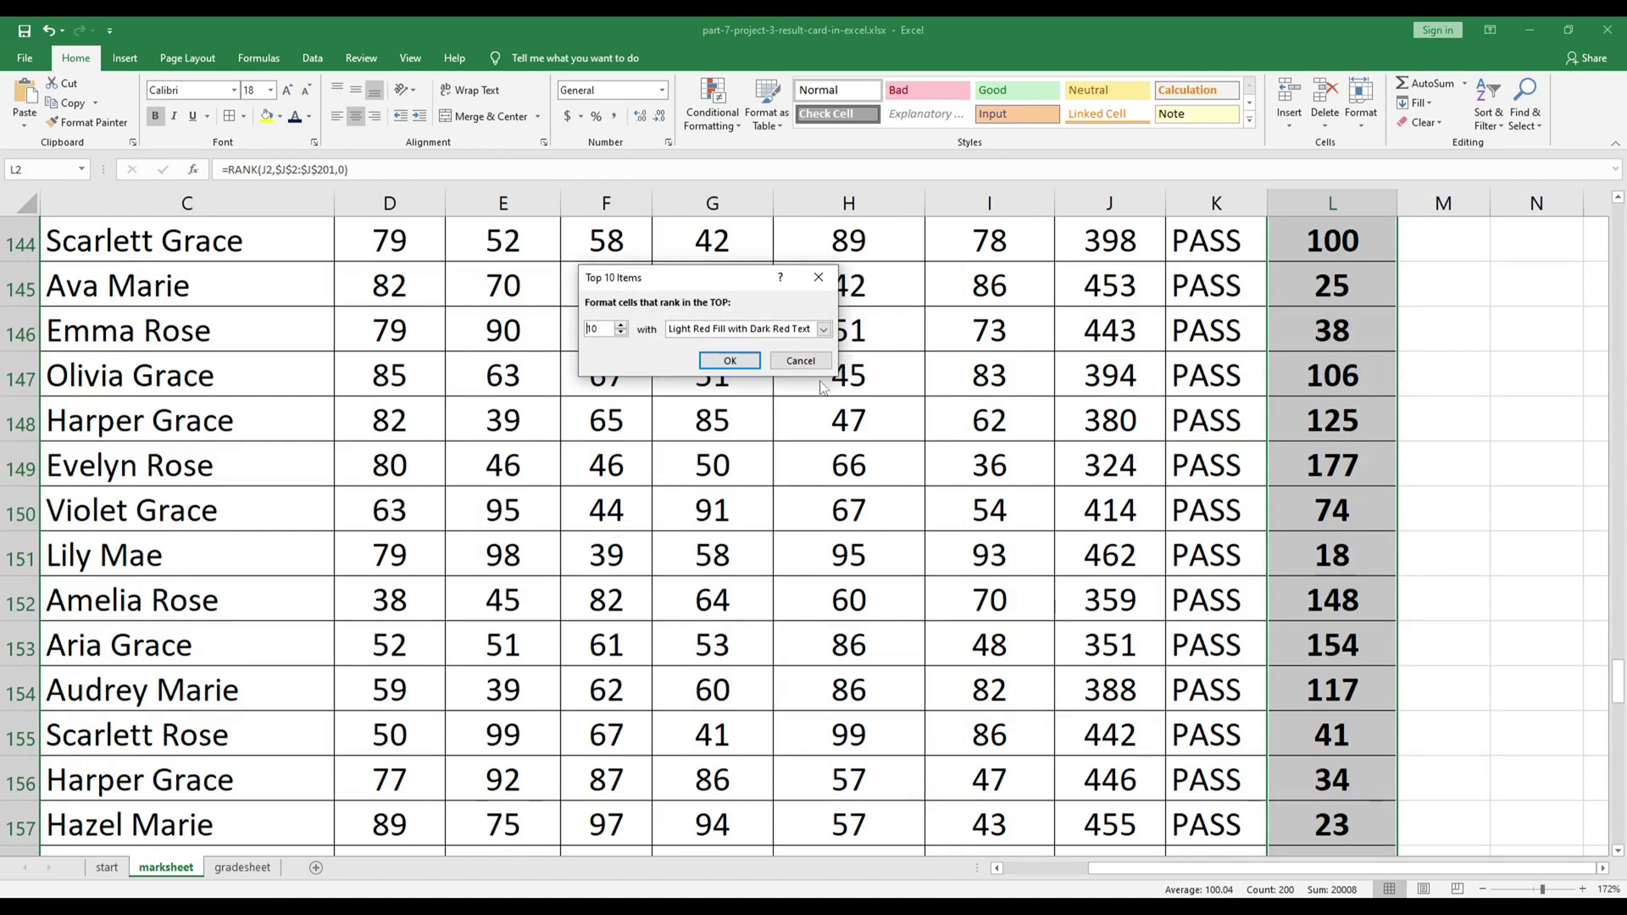
{"action": "left_click", "coordinate": [800, 360]}
Step: Examine the highlighted top positions in the Position column, working back up to the first student
{"action": "scroll", "coordinate": [1344, 516], "scroll_direction": "up", "scroll_amount": 5}
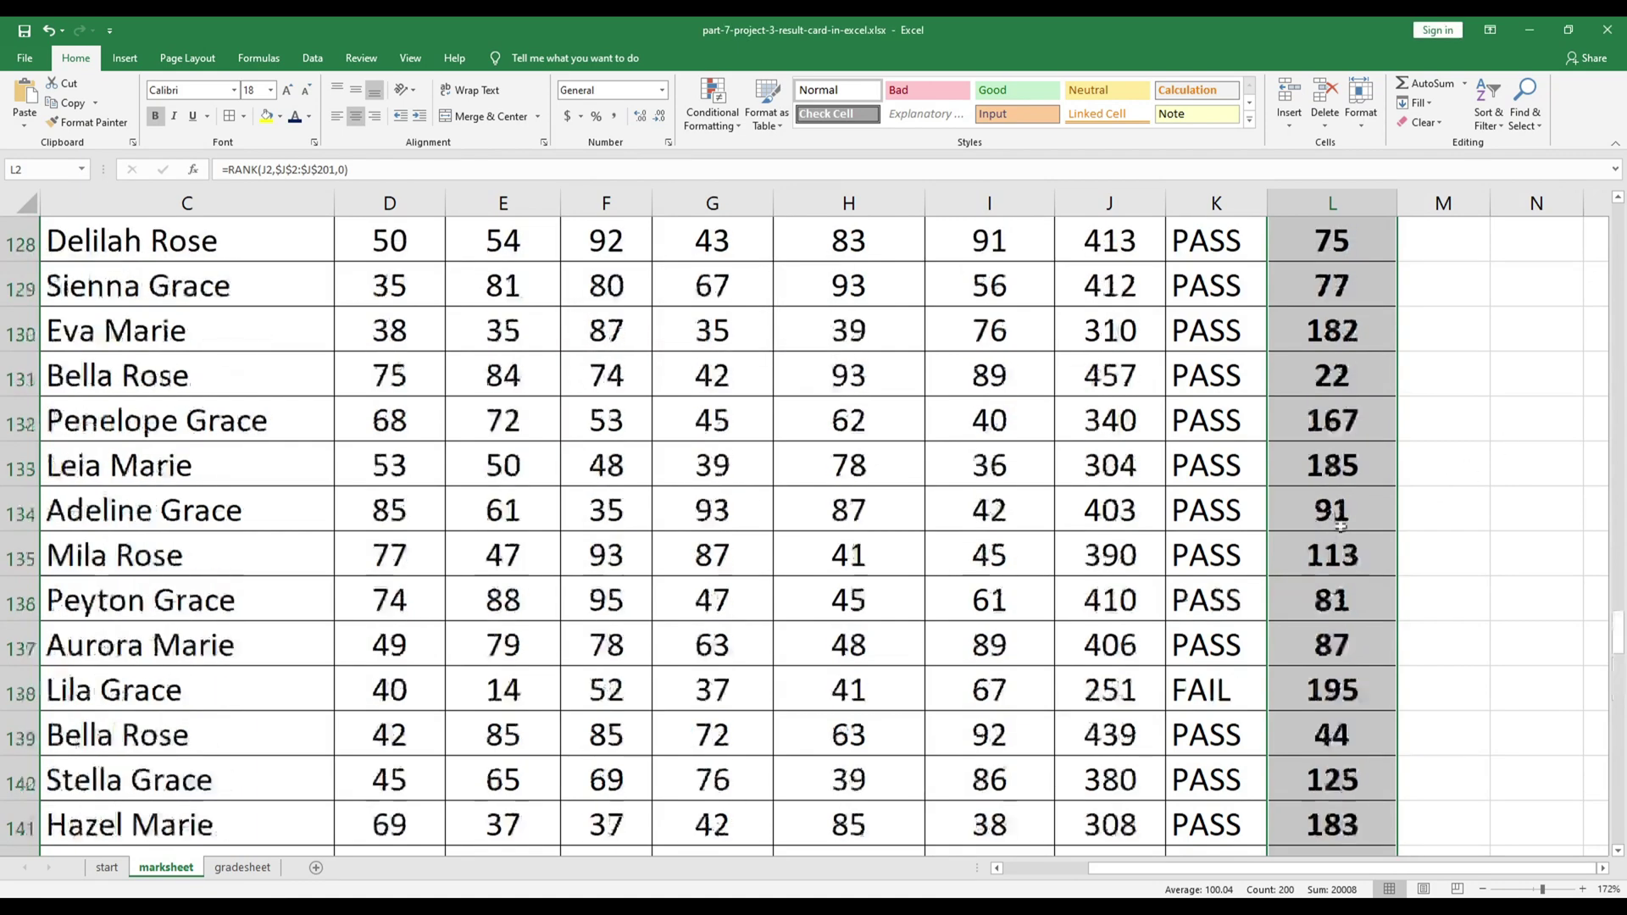
{"action": "scroll", "coordinate": [1341, 525], "scroll_direction": "up", "scroll_amount": 15}
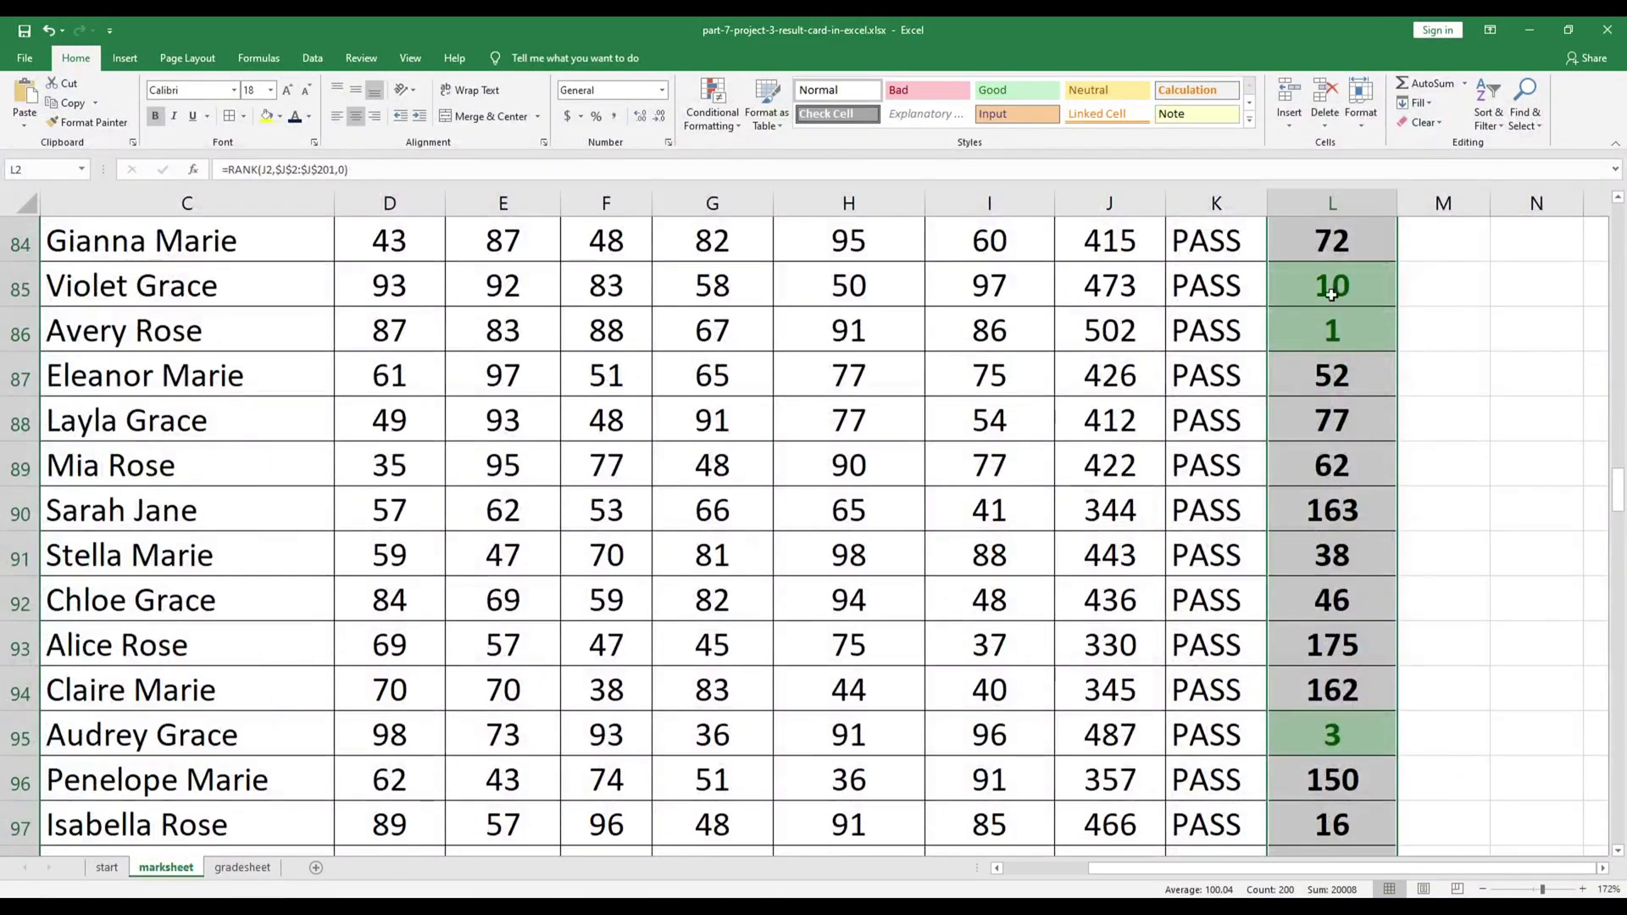
{"action": "left_click", "coordinate": [1331, 294]}
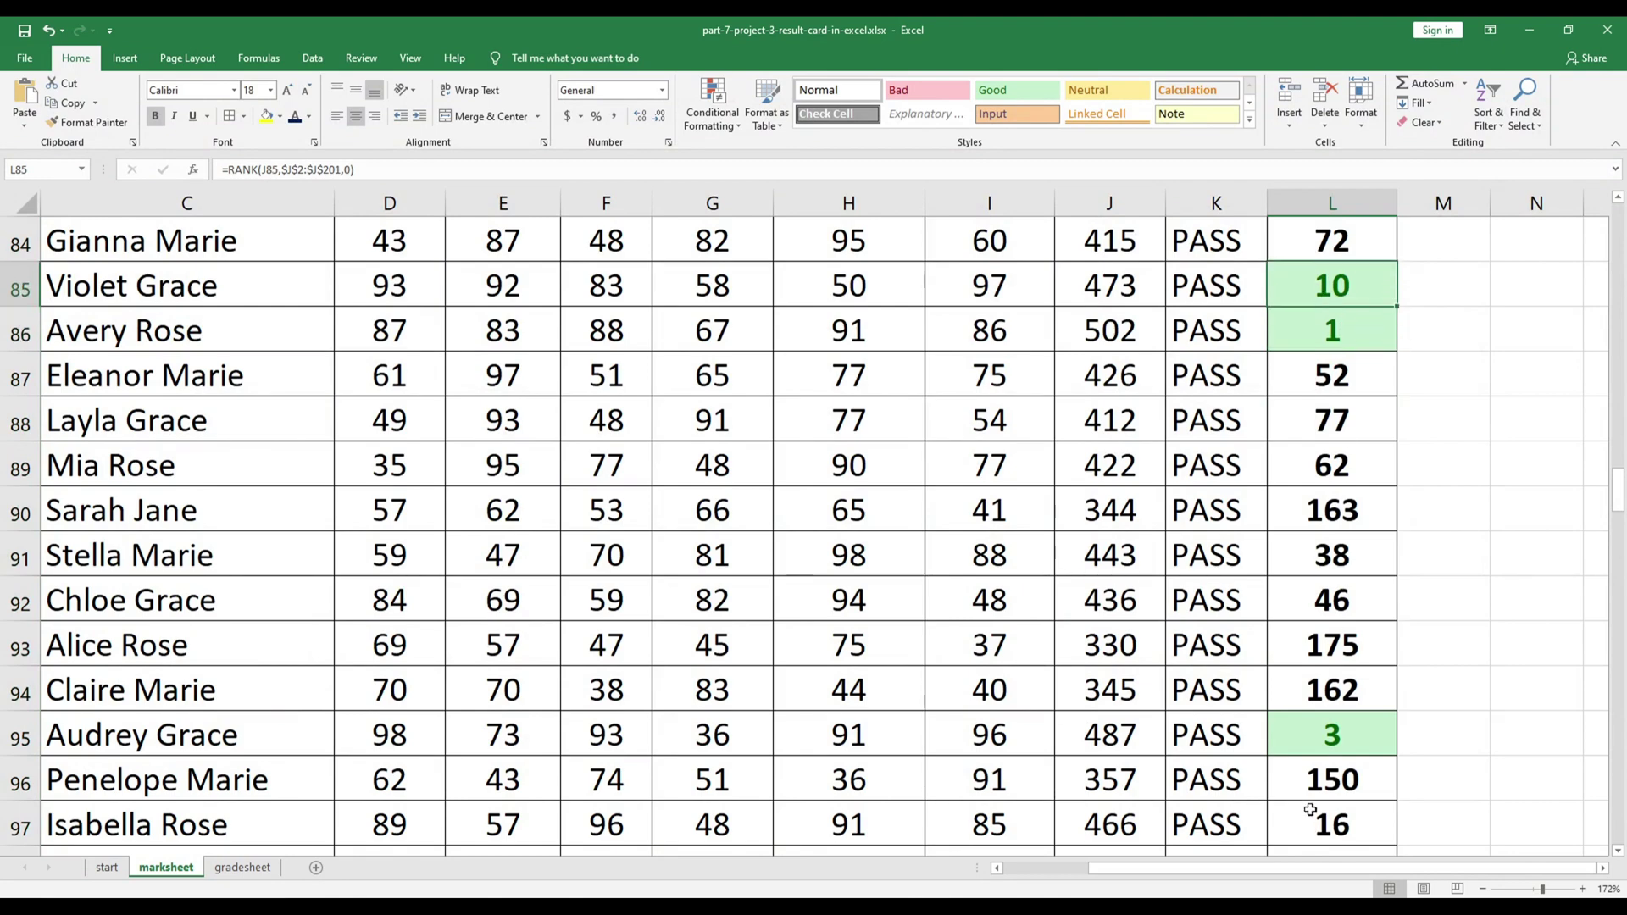
{"action": "left_click", "coordinate": [1326, 730]}
{"action": "scroll", "coordinate": [1088, 568], "scroll_direction": "up", "scroll_amount": 13}
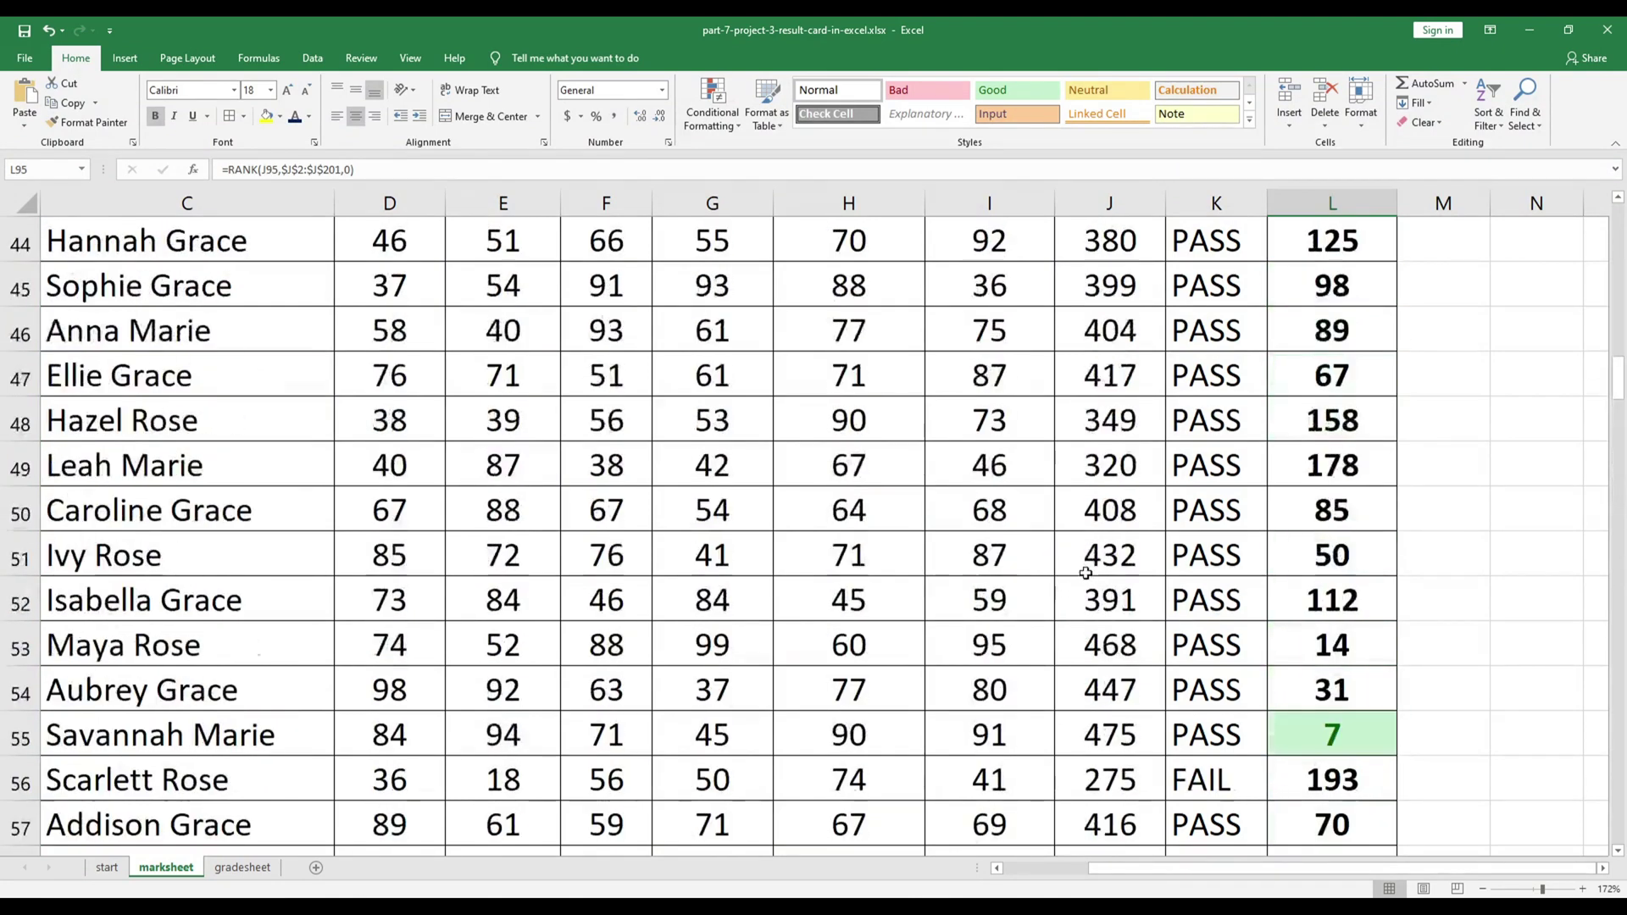
{"action": "scroll", "coordinate": [1086, 573], "scroll_direction": "up", "scroll_amount": 14}
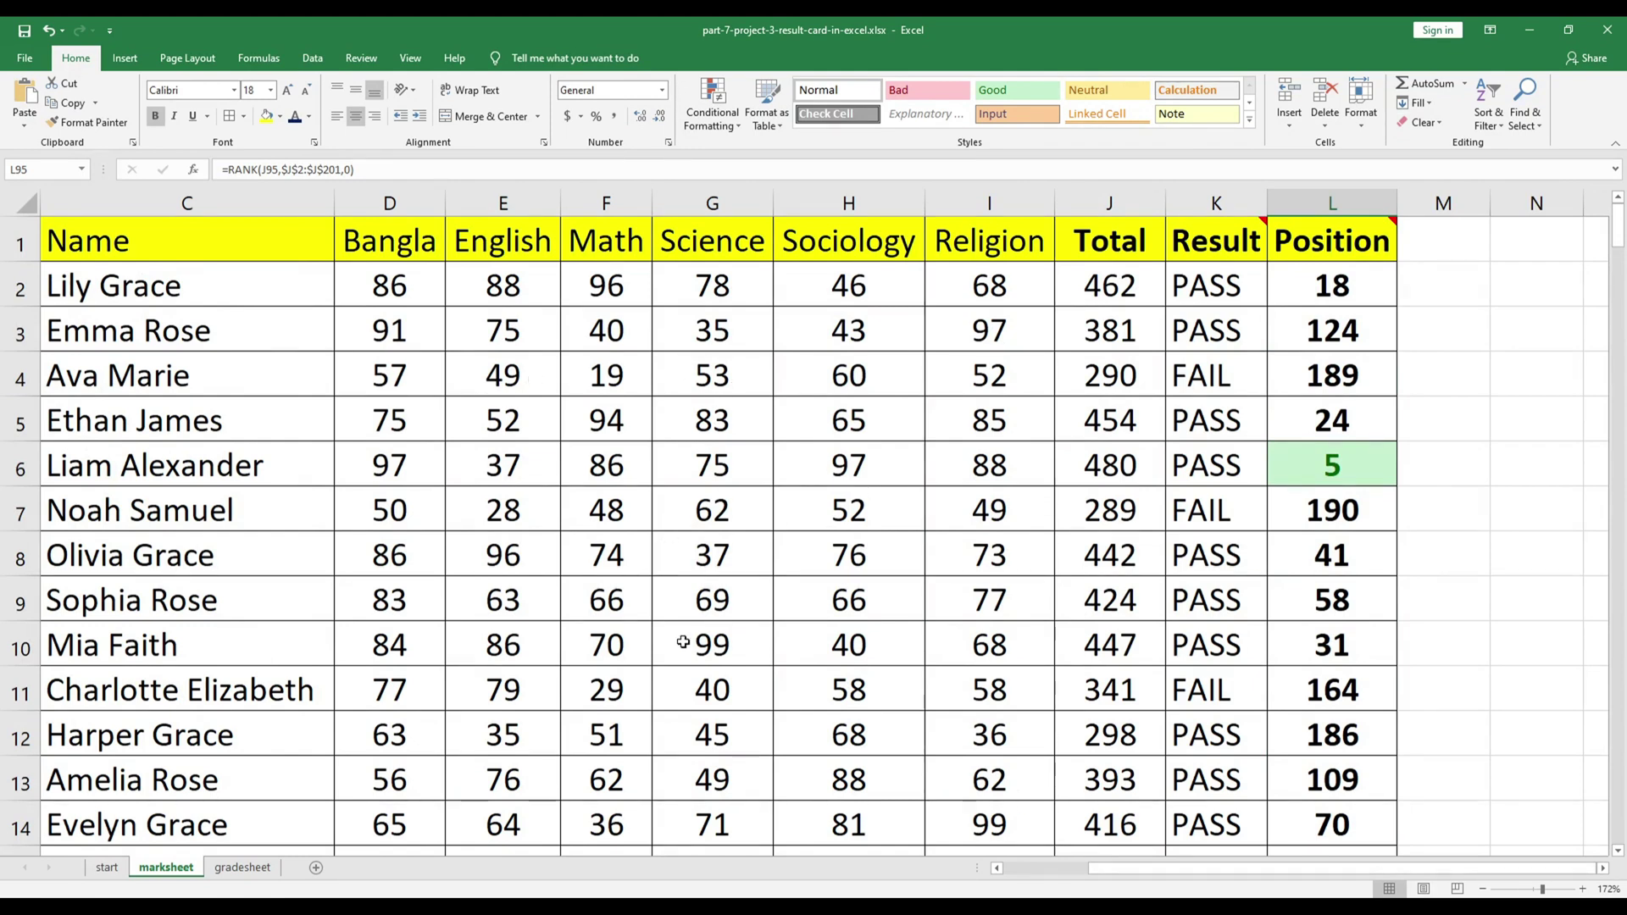
Step: Switch to the Word result card and examine its empty student detail, subject grade, GPA, CGPA and total marks cells
{"action": "key", "text": "alt+Tab"}
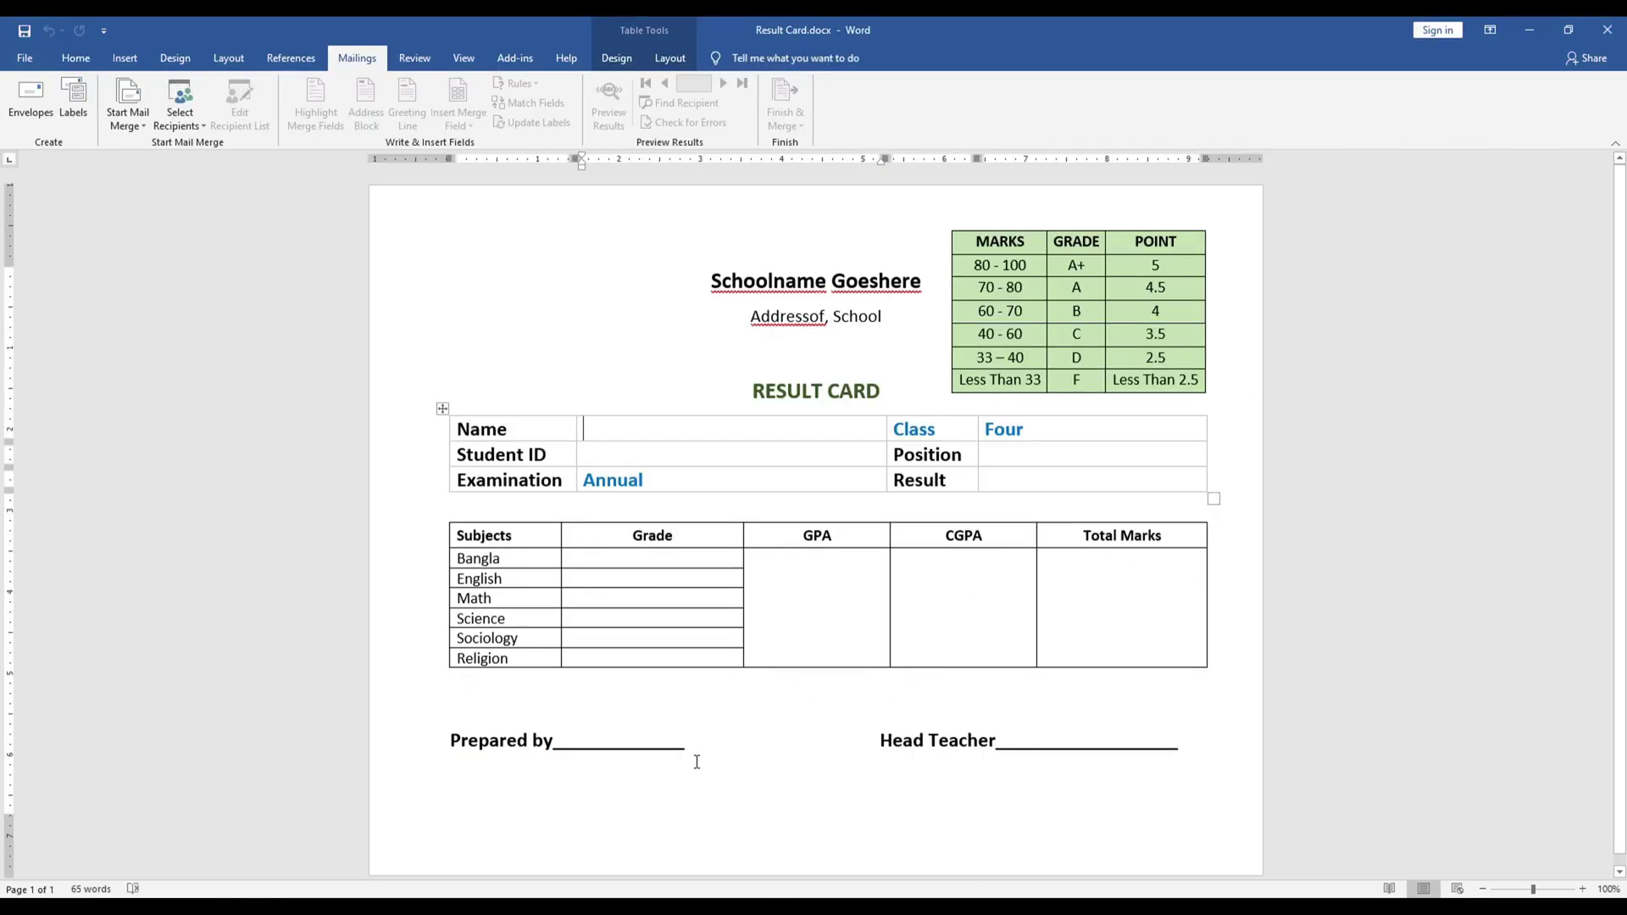
{"action": "left_click", "coordinate": [1005, 457]}
{"action": "left_click", "coordinate": [615, 432]}
{"action": "left_click", "coordinate": [599, 454]}
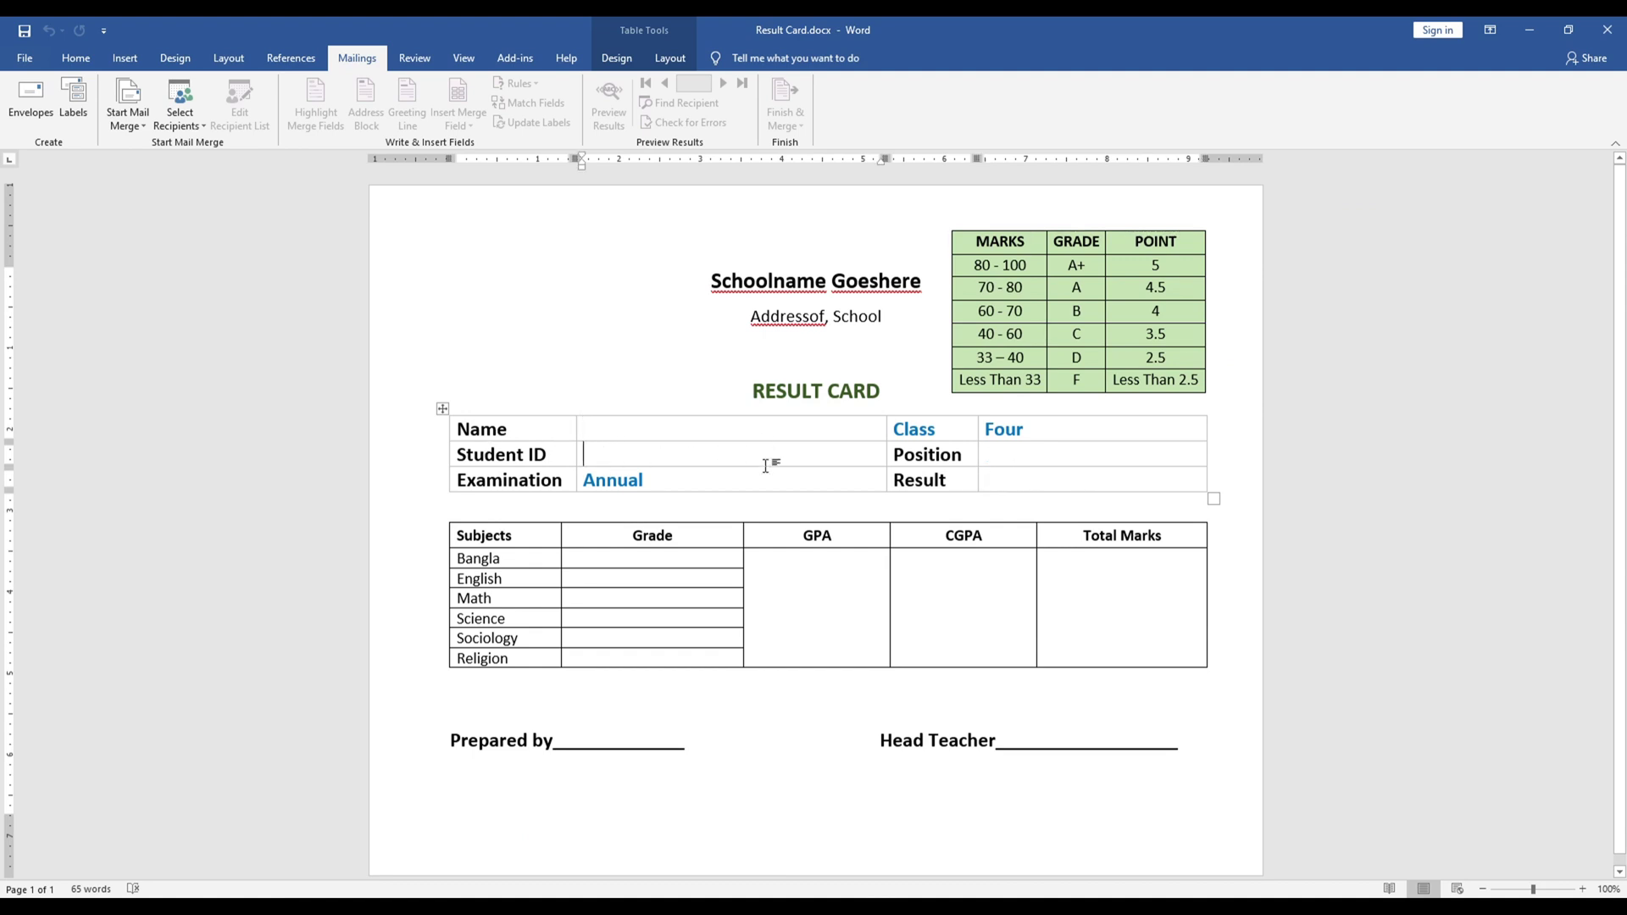
{"action": "left_click", "coordinate": [627, 560]}
{"action": "left_click", "coordinate": [627, 581]}
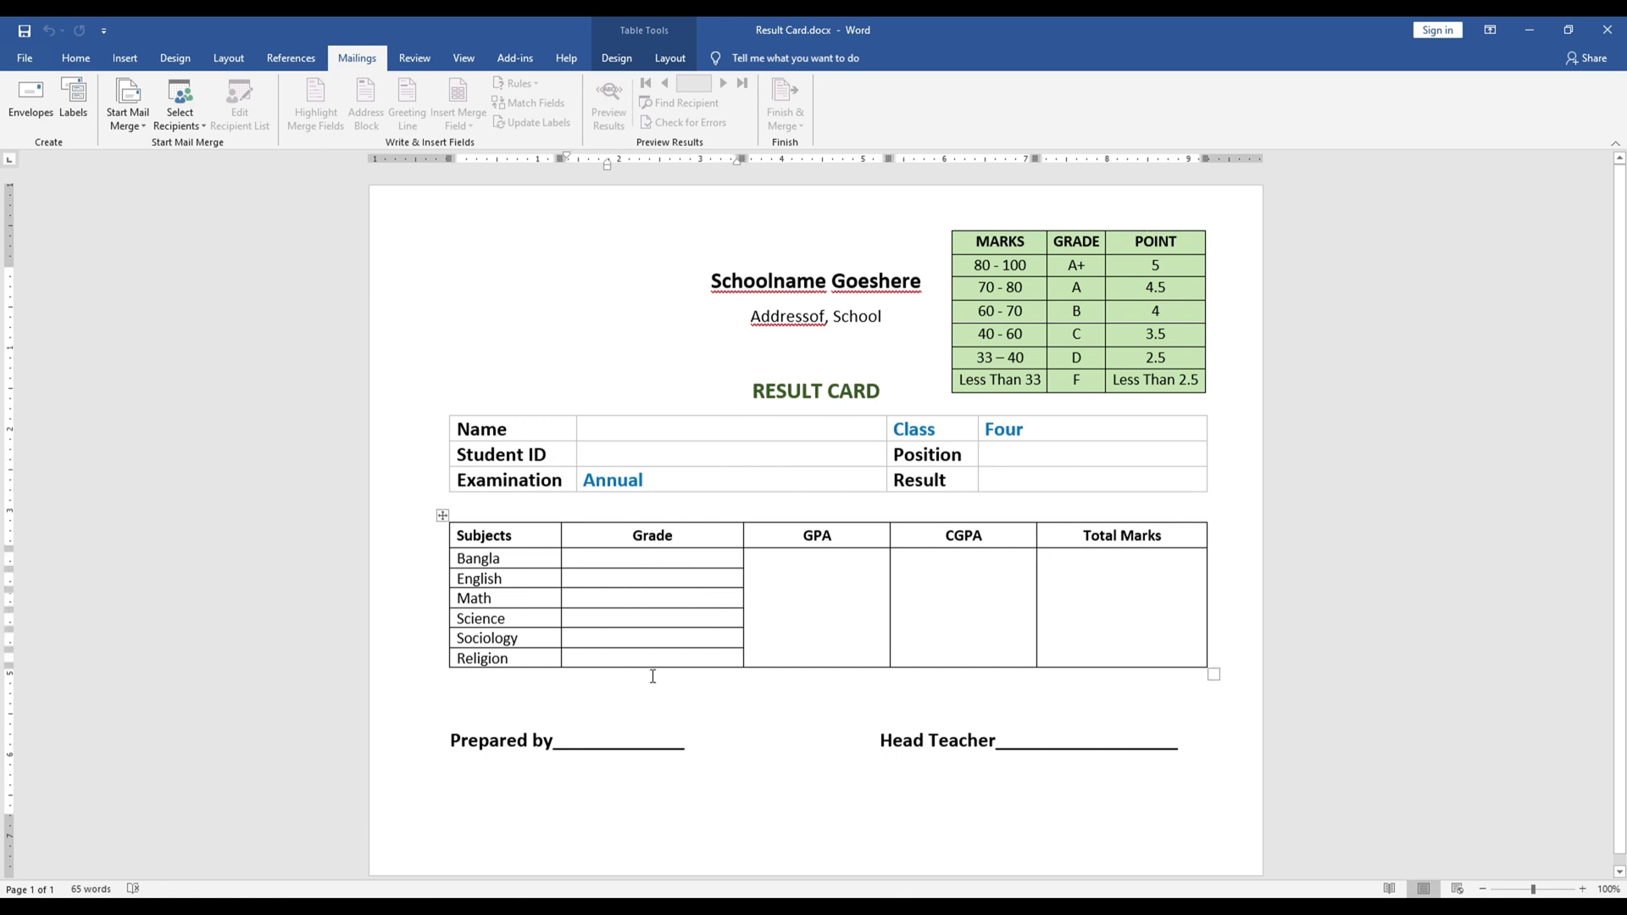
{"action": "left_click", "coordinate": [821, 567]}
{"action": "left_click", "coordinate": [964, 583]}
{"action": "left_click_drag", "start_coordinate": [1097, 533], "coordinate": [1175, 535]}
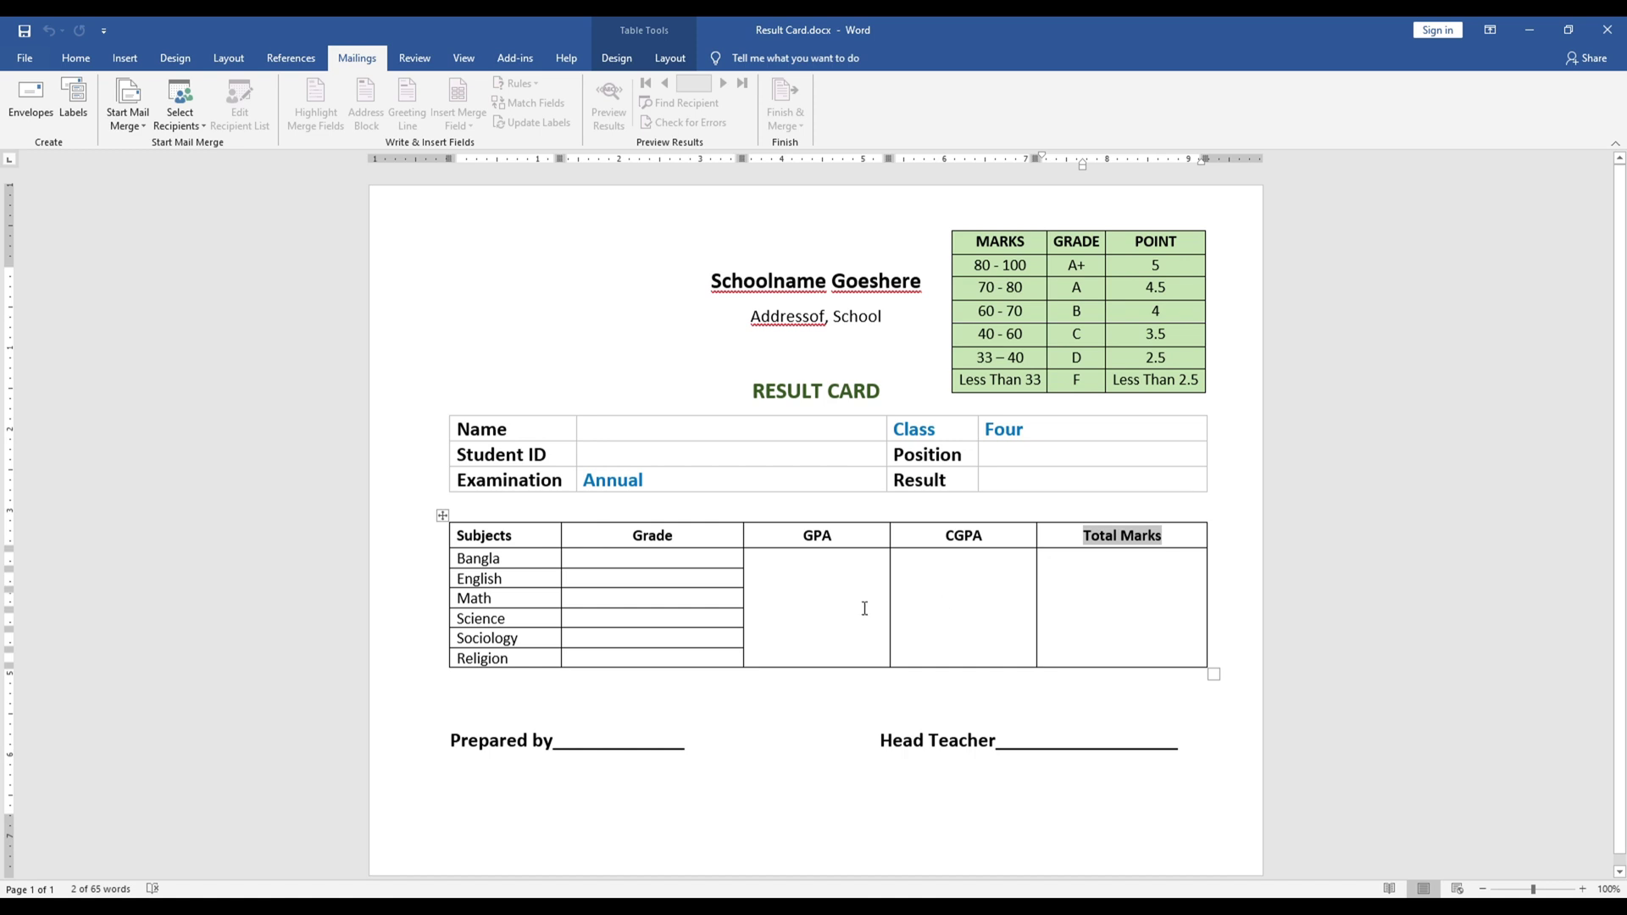
{"action": "left_click", "coordinate": [818, 607]}
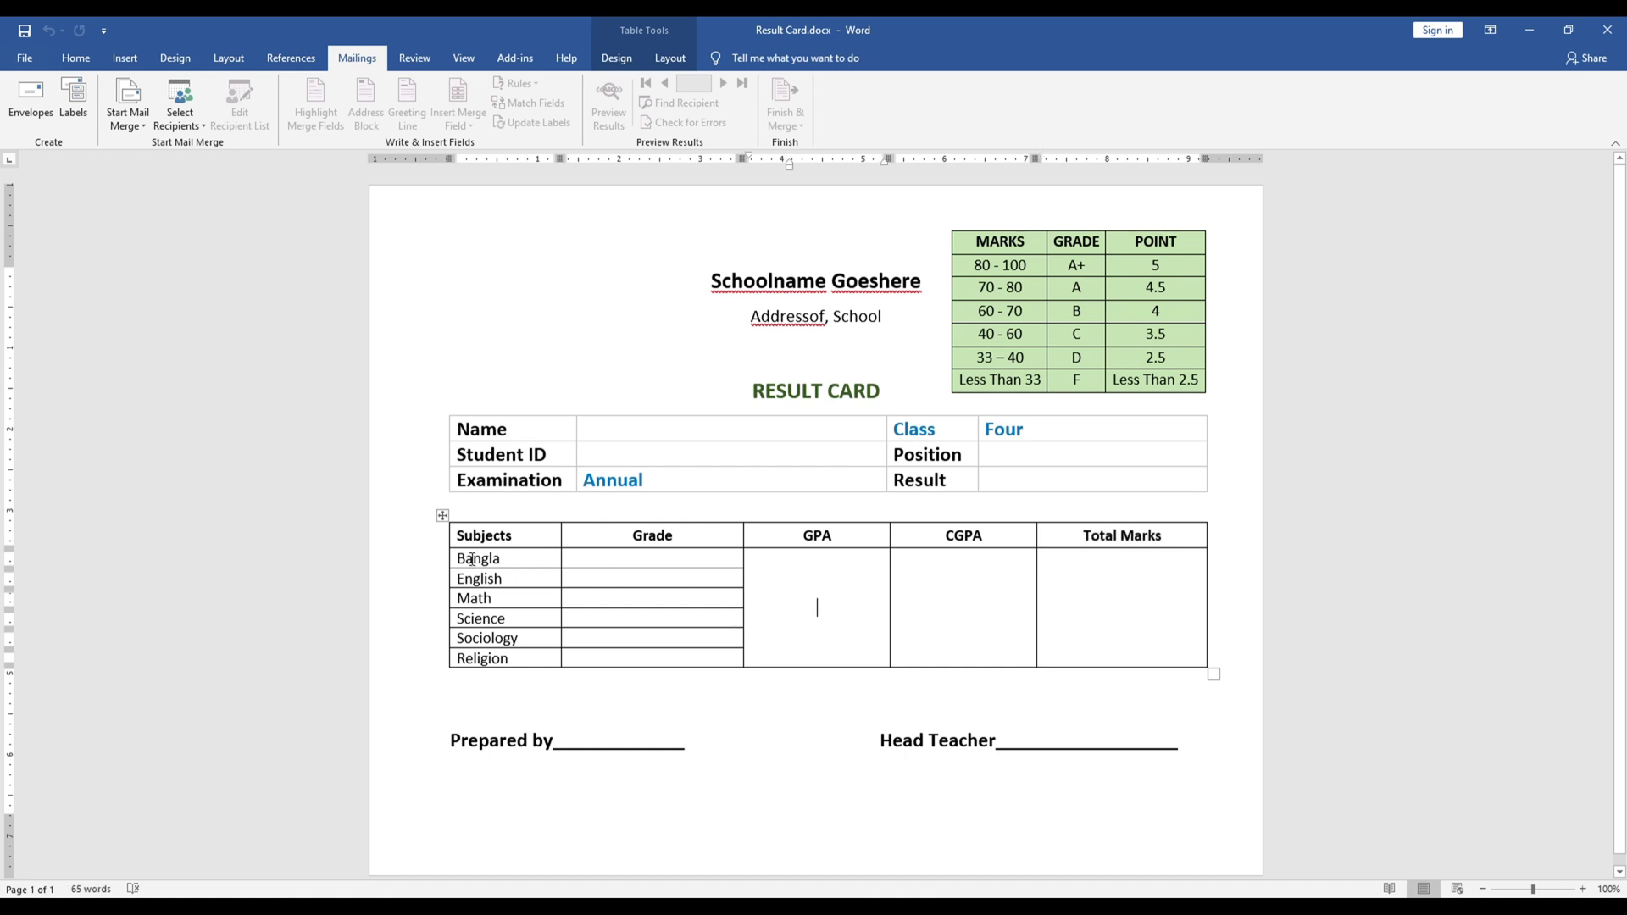
{"action": "left_click", "coordinate": [983, 590]}
Step: Return to the Excel workbook, review the marksheet columns from ID to Position, and open the gradesheet worksheet
{"action": "mouse_move", "coordinate": [932, 894]}
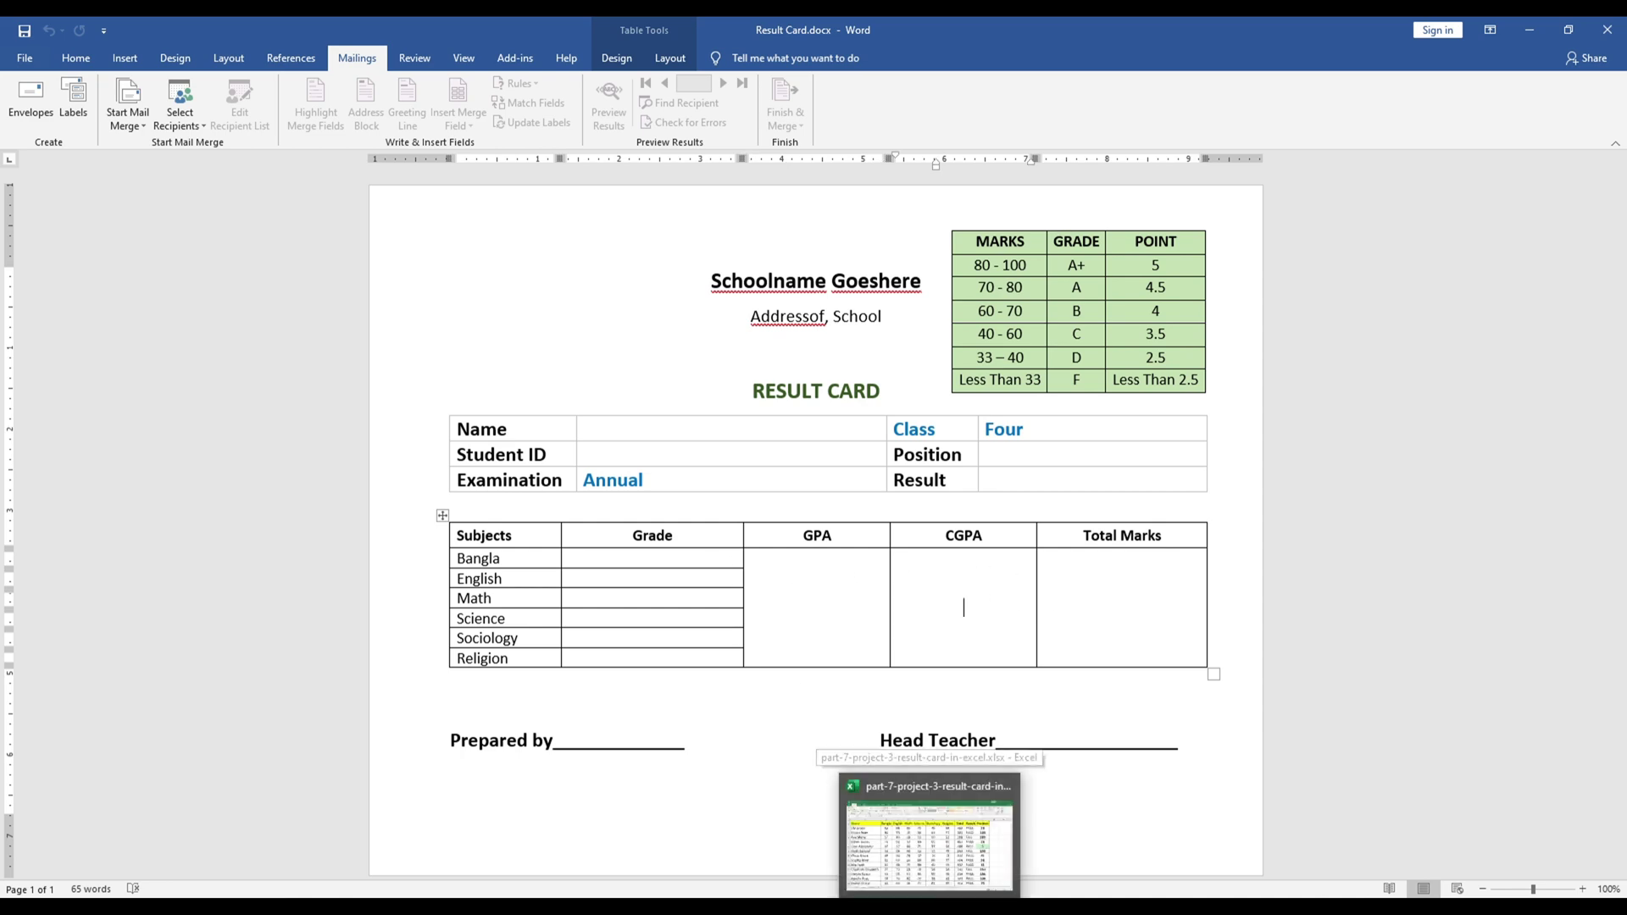
{"action": "left_click", "coordinate": [932, 813]}
{"action": "left_click", "coordinate": [550, 417]}
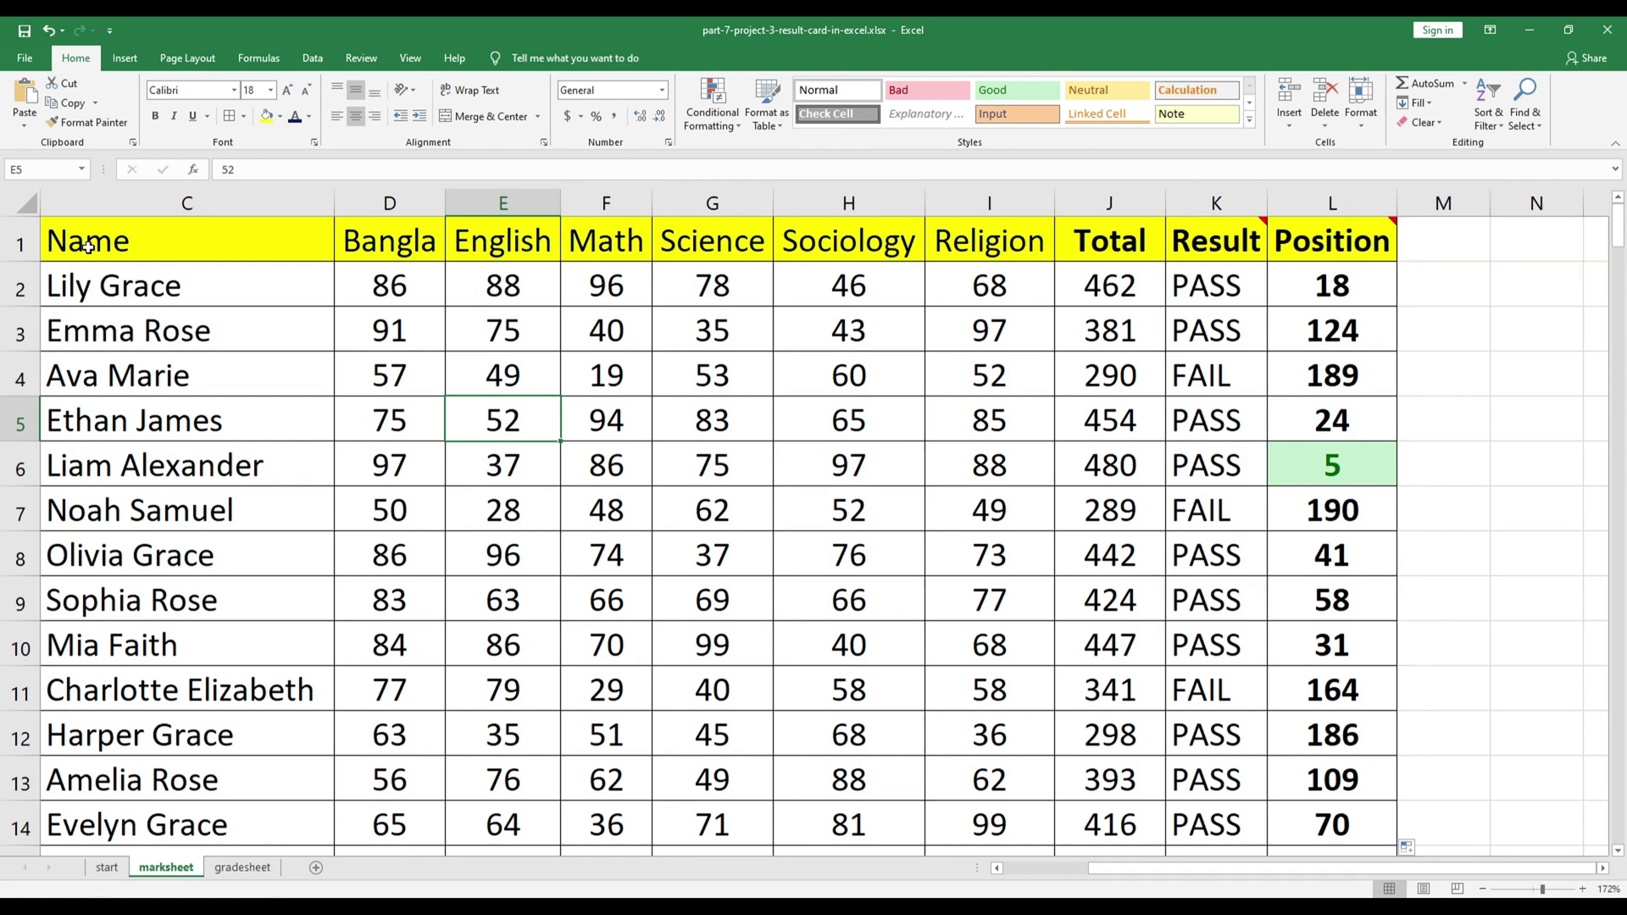
{"action": "left_click_drag", "start_coordinate": [1105, 866], "coordinate": [1015, 866]}
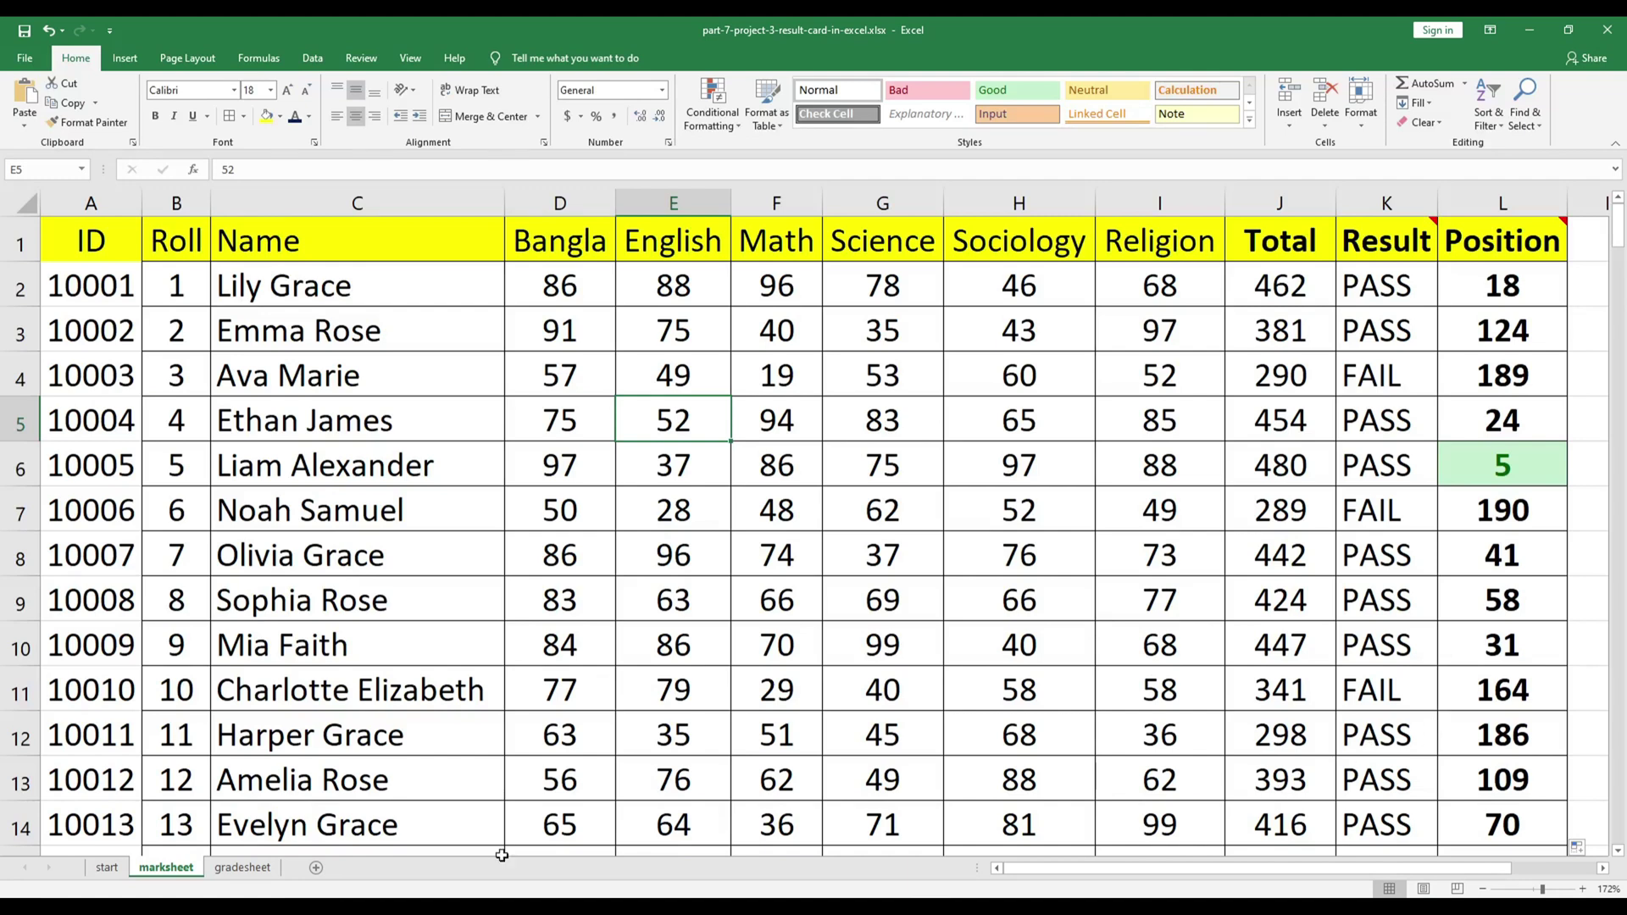
{"action": "left_click", "coordinate": [242, 867]}
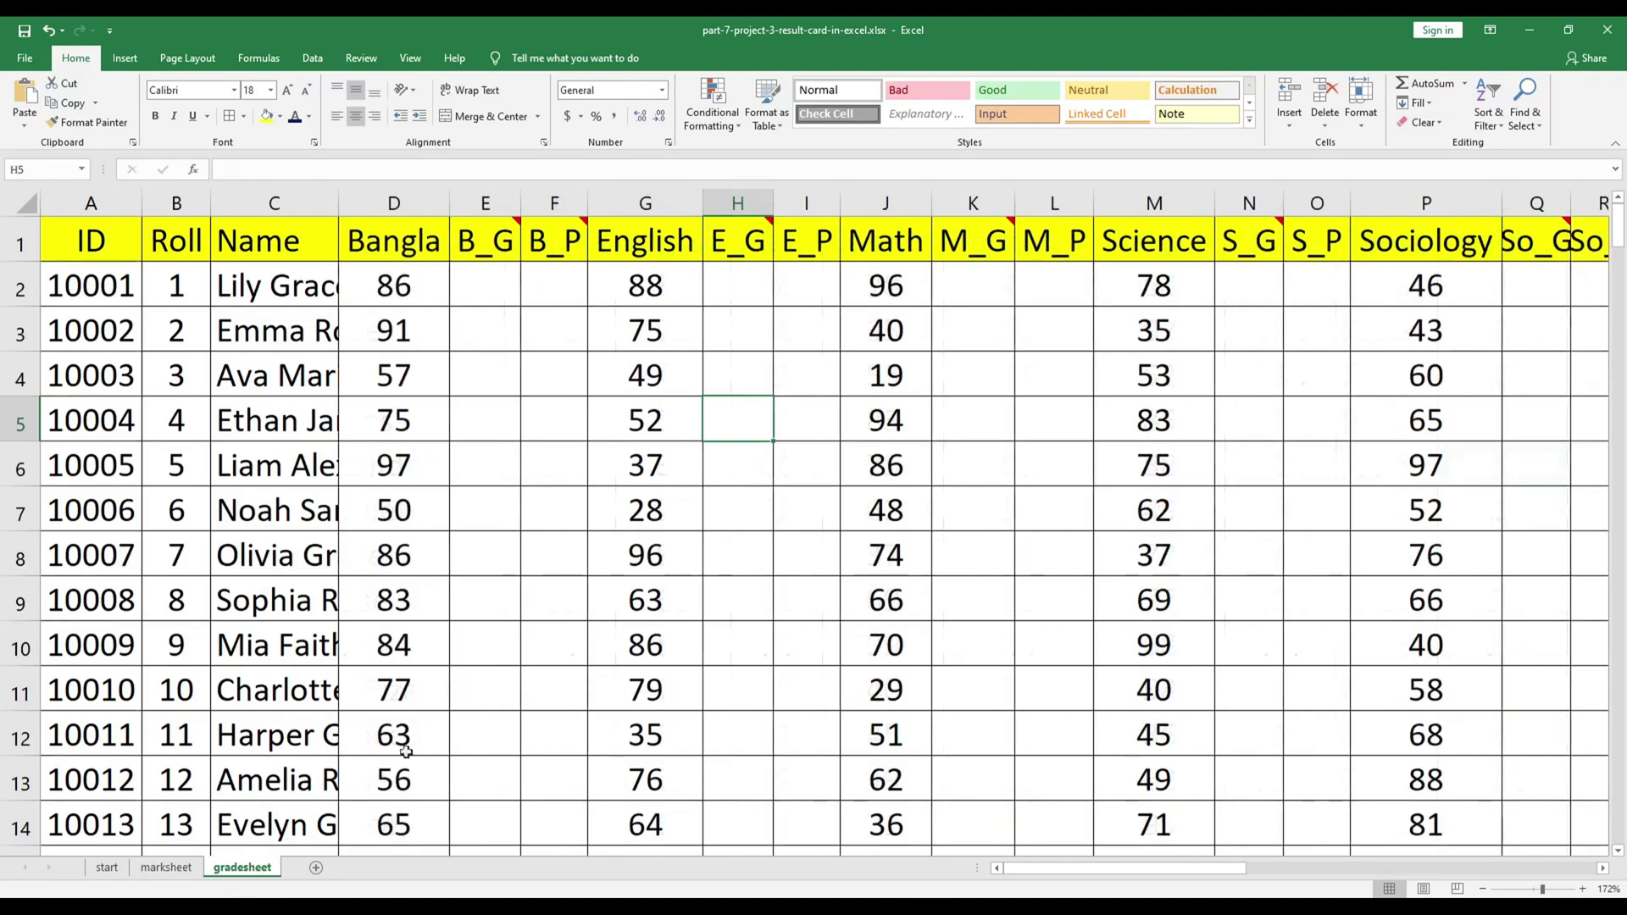
Step: Copy the grade formula from the B_G header's comment into E2: =IF(D2>=80,"A+",IF(D2>=70,"A",IF(D2>=60,"B",IF(D2>=40,"C",IF(D2>=33,"D","F")))))
{"action": "left_click", "coordinate": [399, 283]}
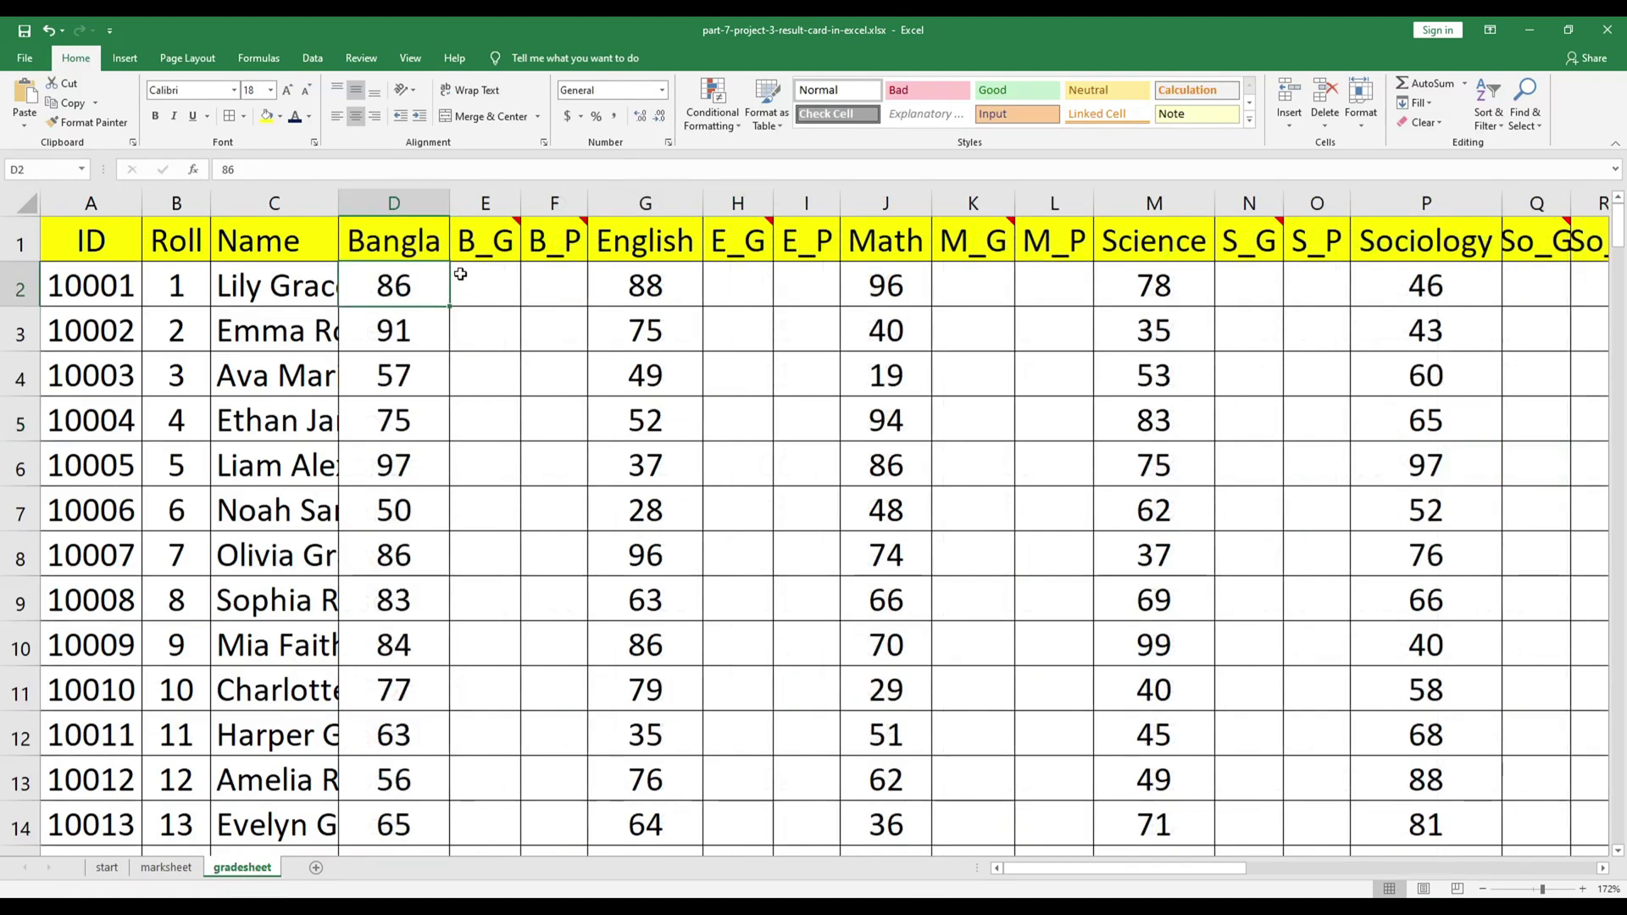
{"action": "left_click", "coordinate": [479, 281]}
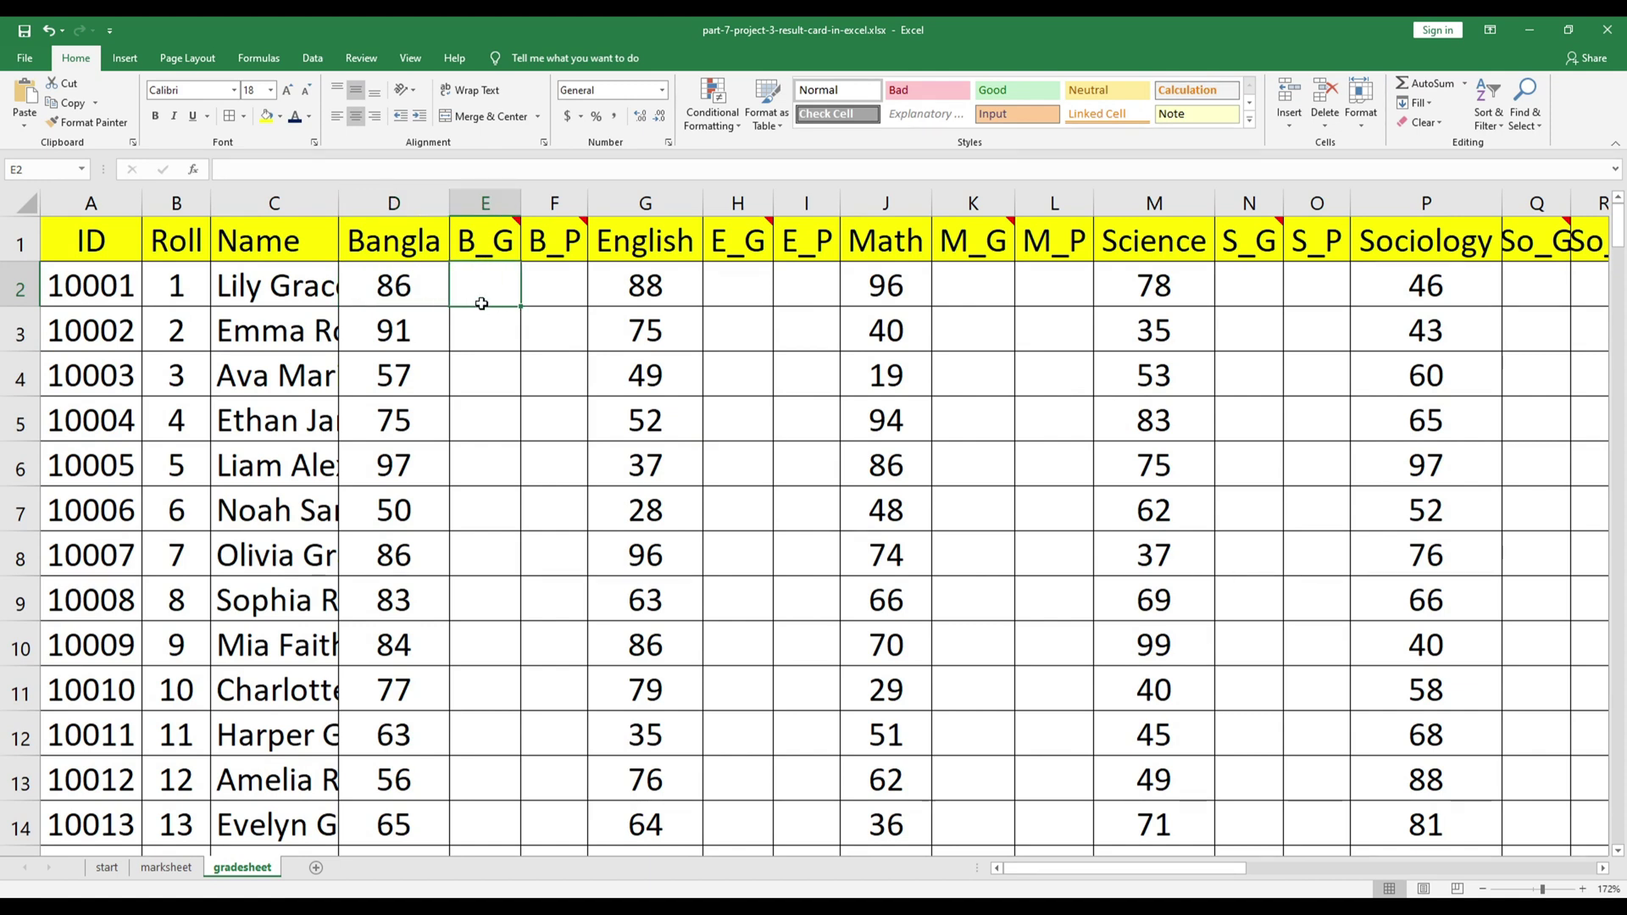
{"action": "left_click", "coordinate": [487, 243]}
{"action": "right_click", "coordinate": [487, 243]}
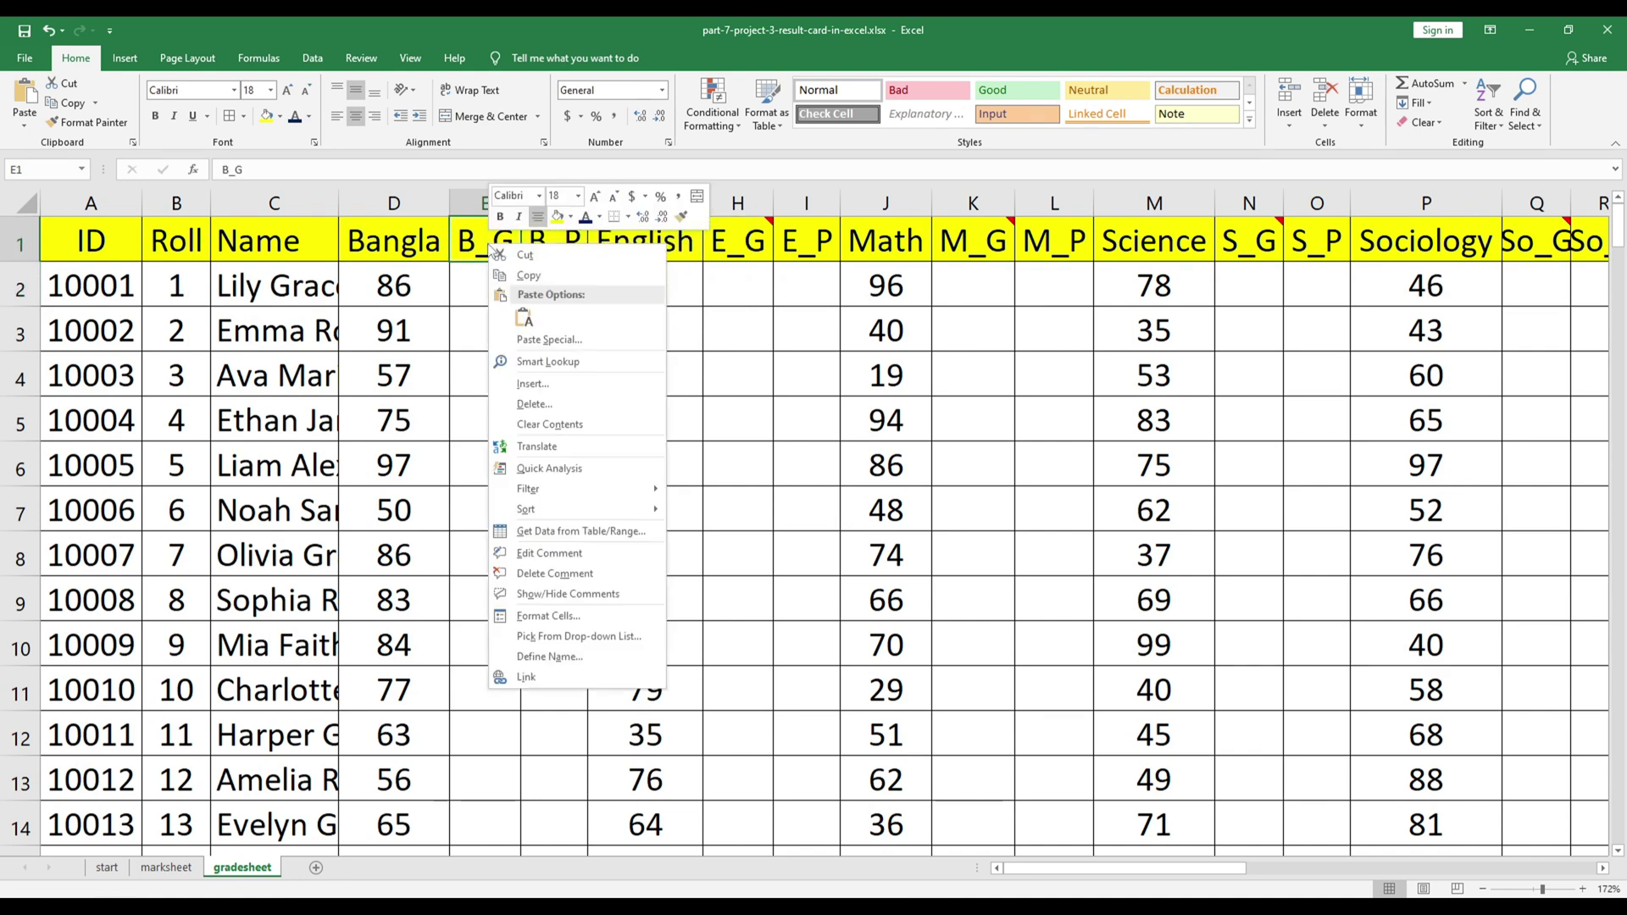
{"action": "left_click", "coordinate": [542, 553]}
{"action": "left_click_drag", "start_coordinate": [742, 315], "coordinate": [637, 266]}
{"action": "key", "text": "ctrl+c"}
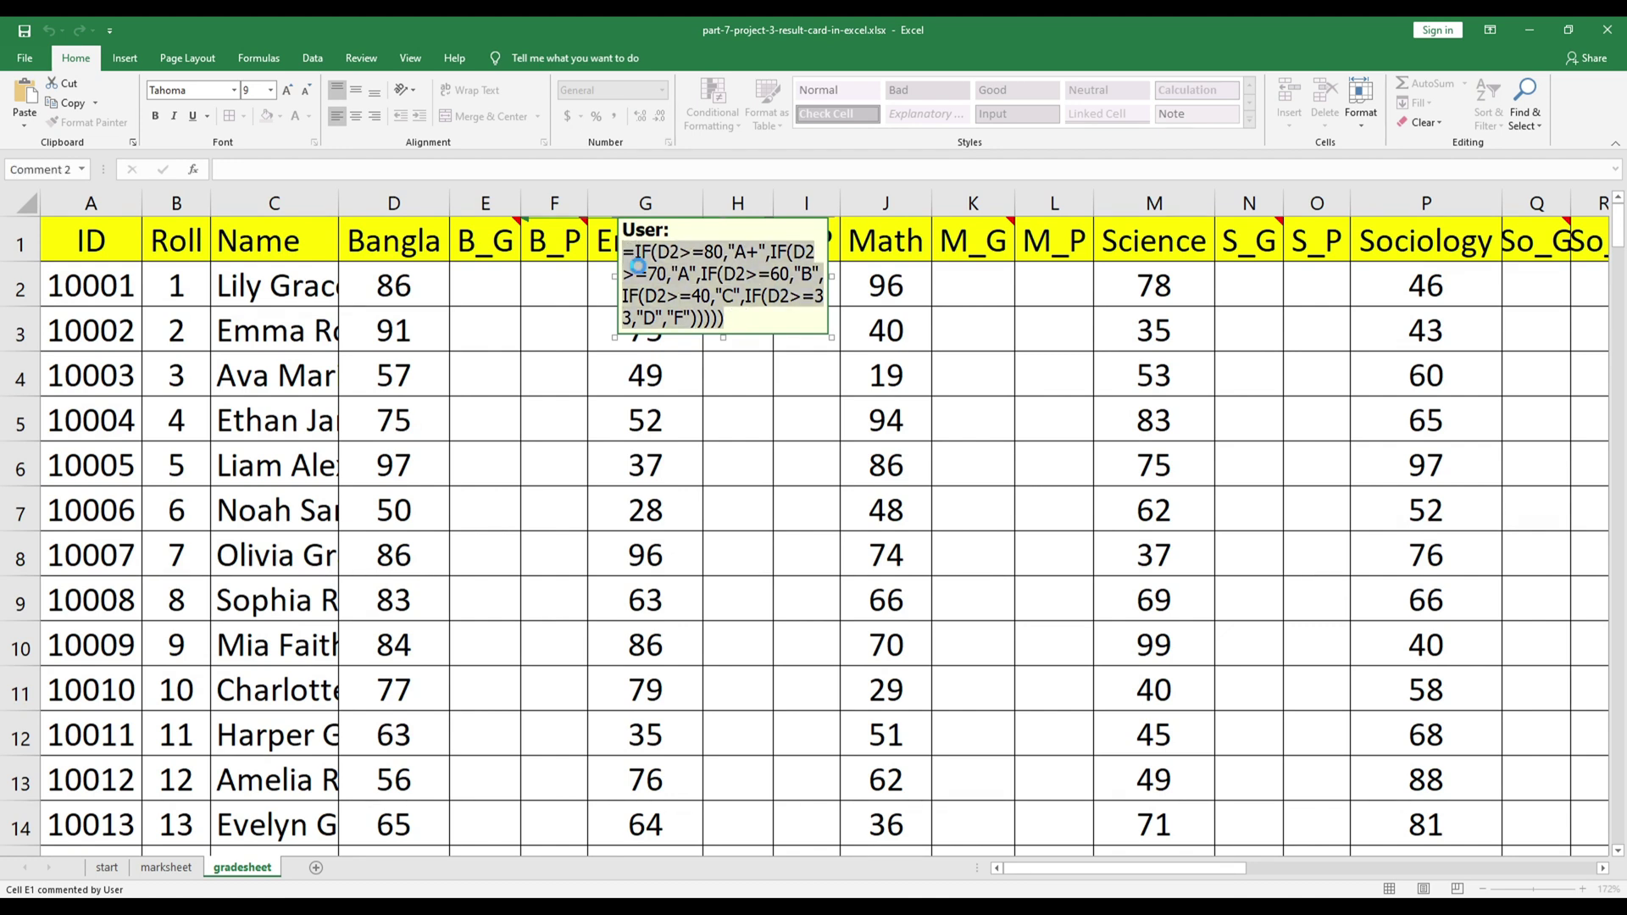
{"action": "left_click", "coordinate": [482, 281]}
{"action": "key", "text": "ctrl+v"}
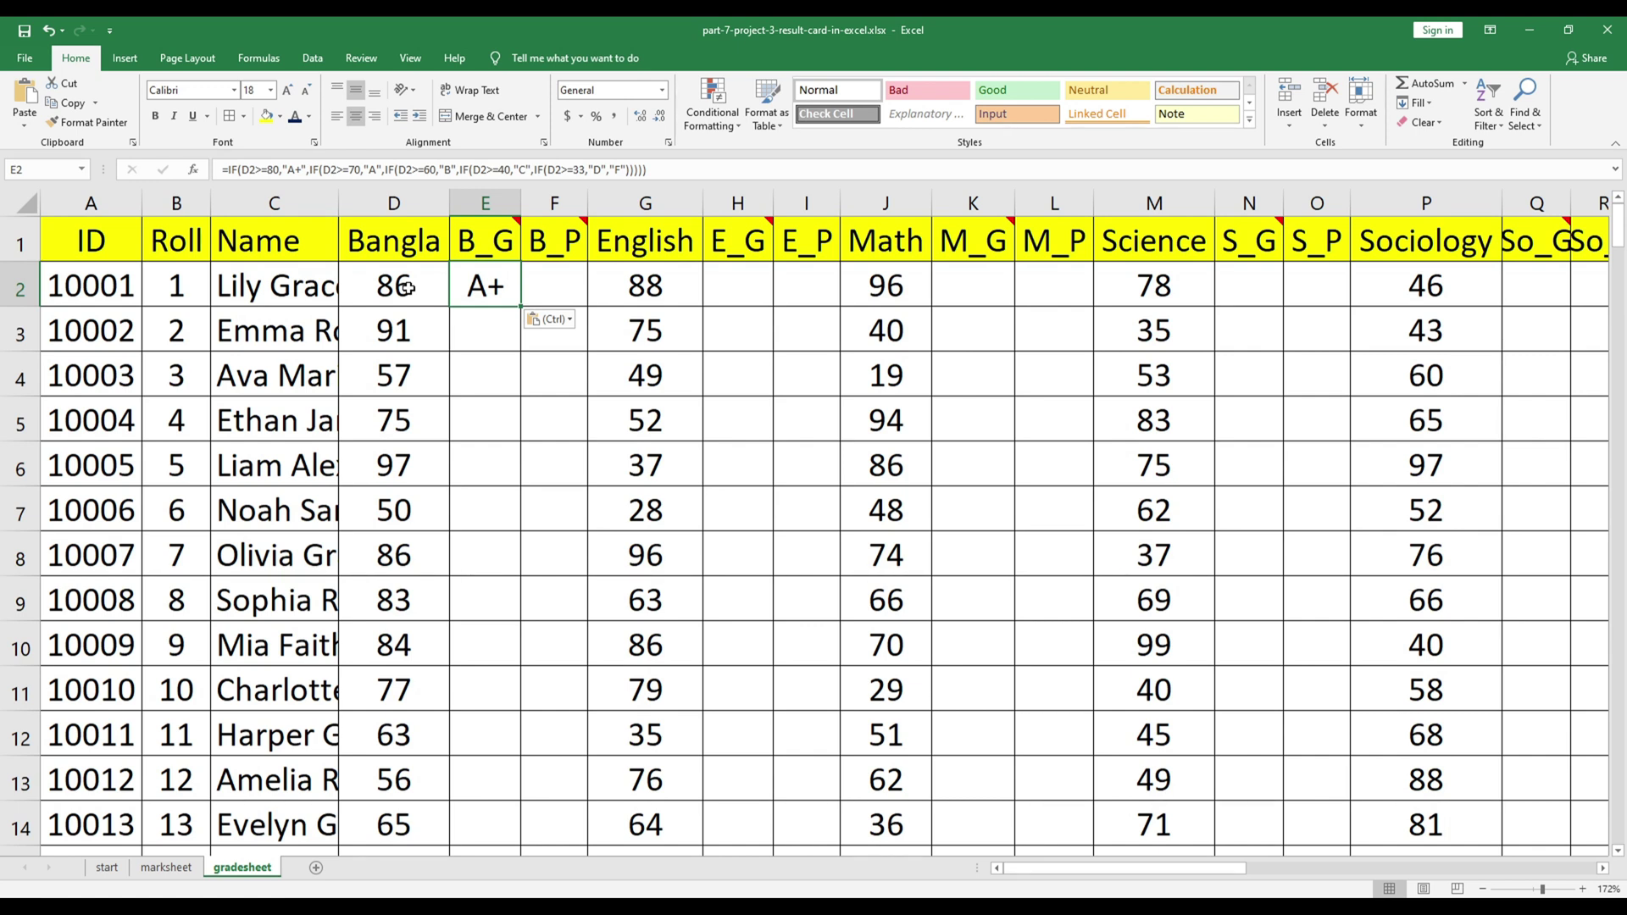
Step: Fill the Bangla grade formula from E2 down the B_G column for all students and check the copied formula
{"action": "double_click", "coordinate": [520, 306]}
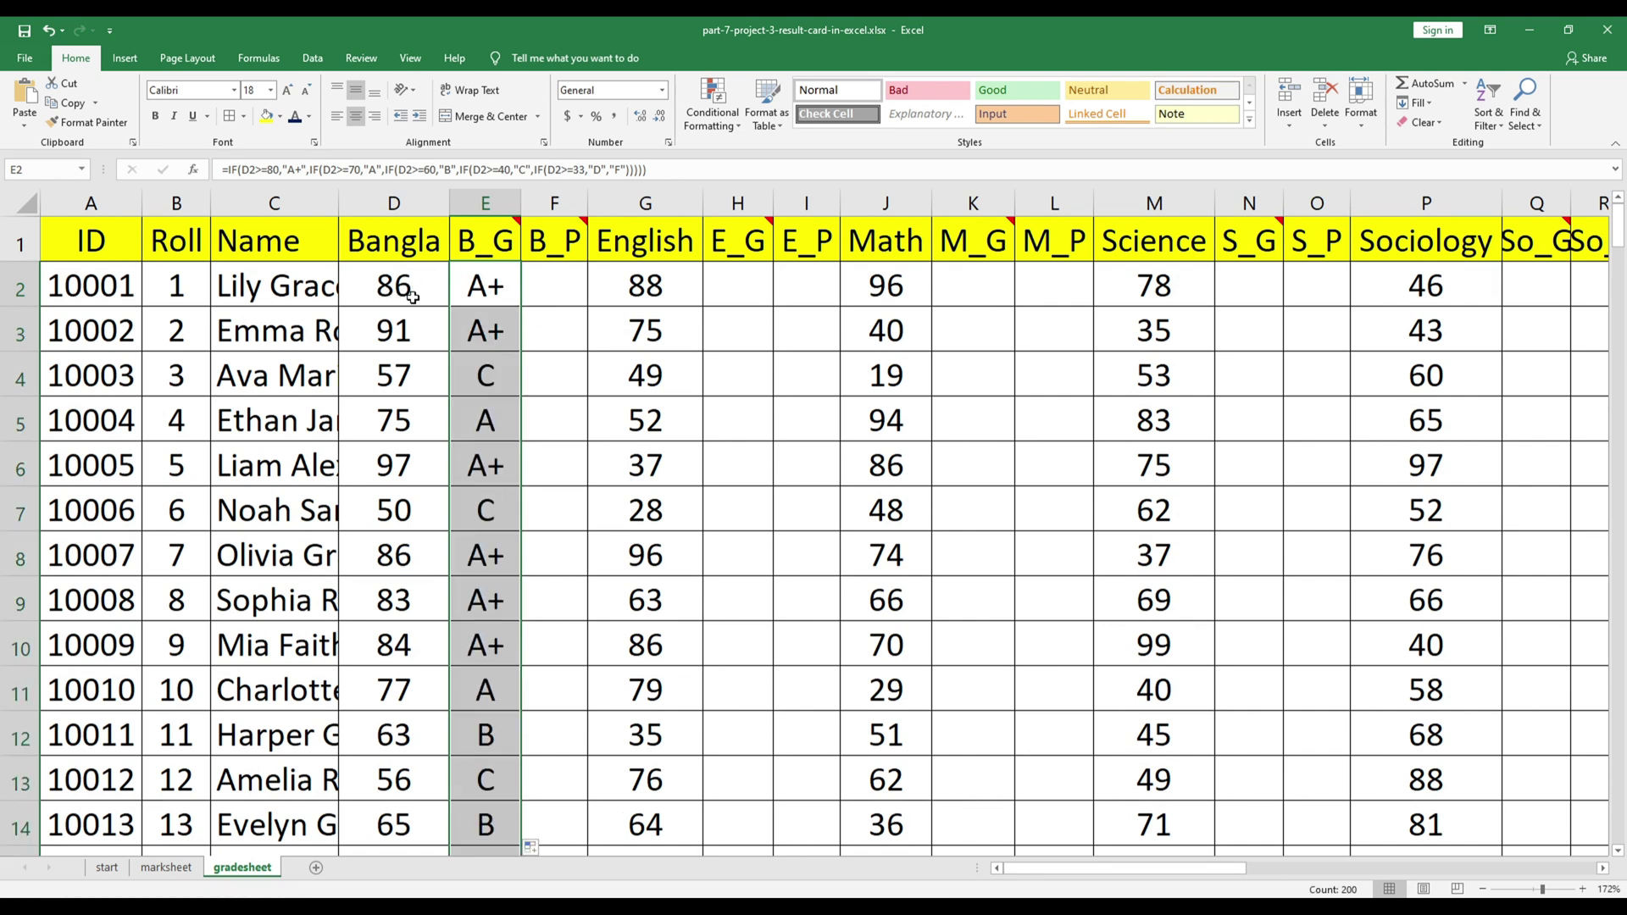
{"action": "left_click", "coordinate": [496, 289]}
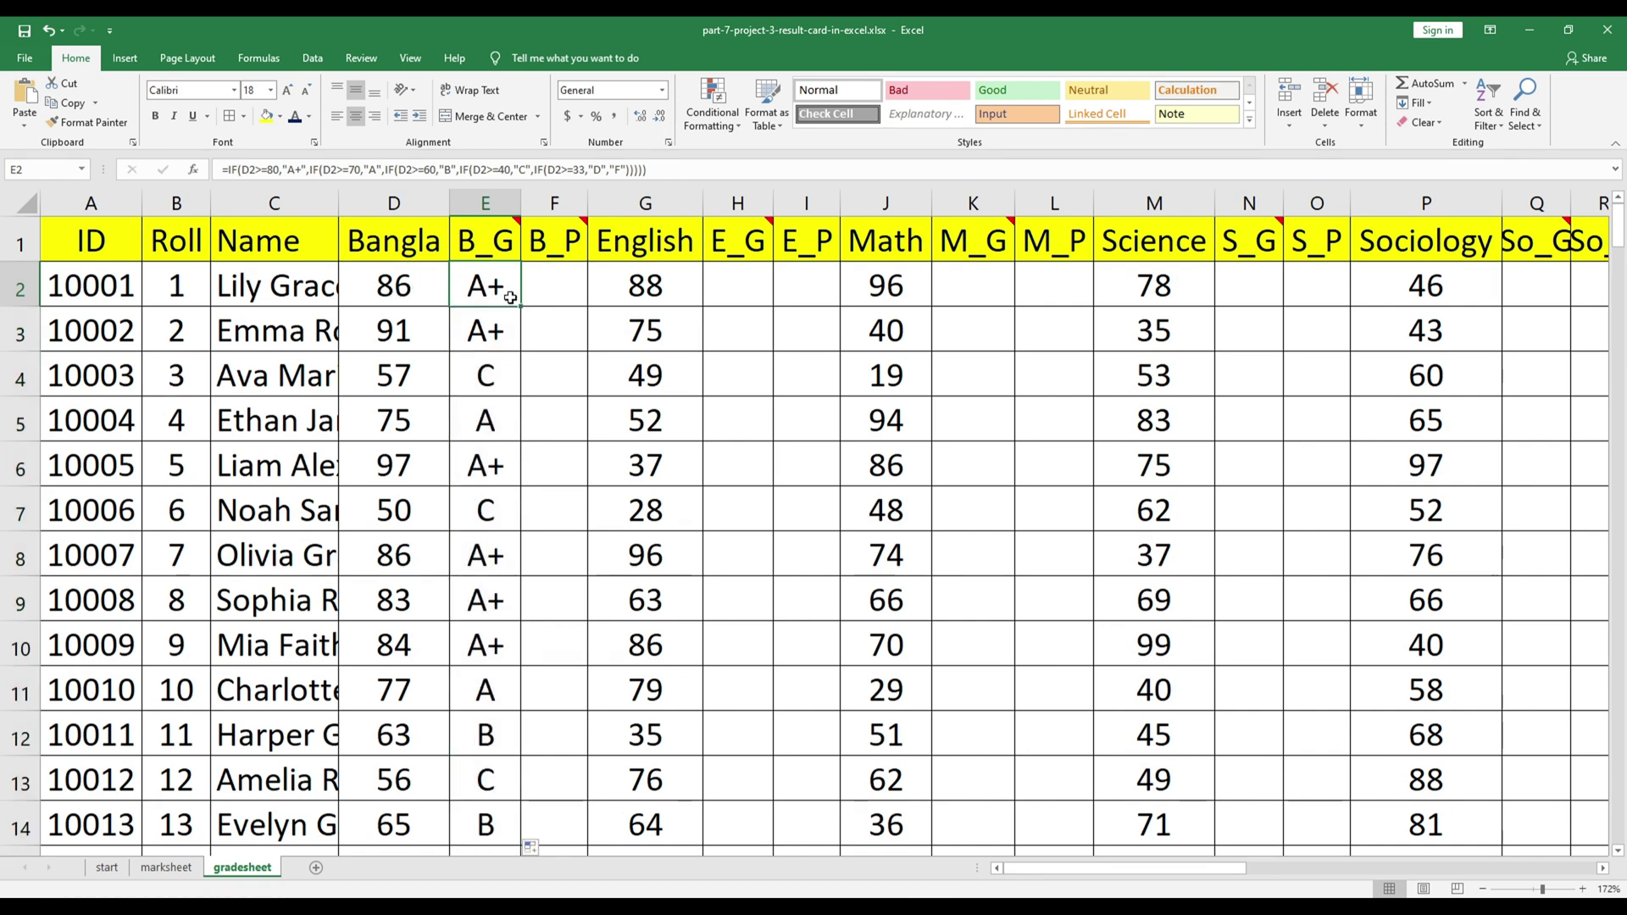
{"action": "left_click", "coordinate": [493, 349]}
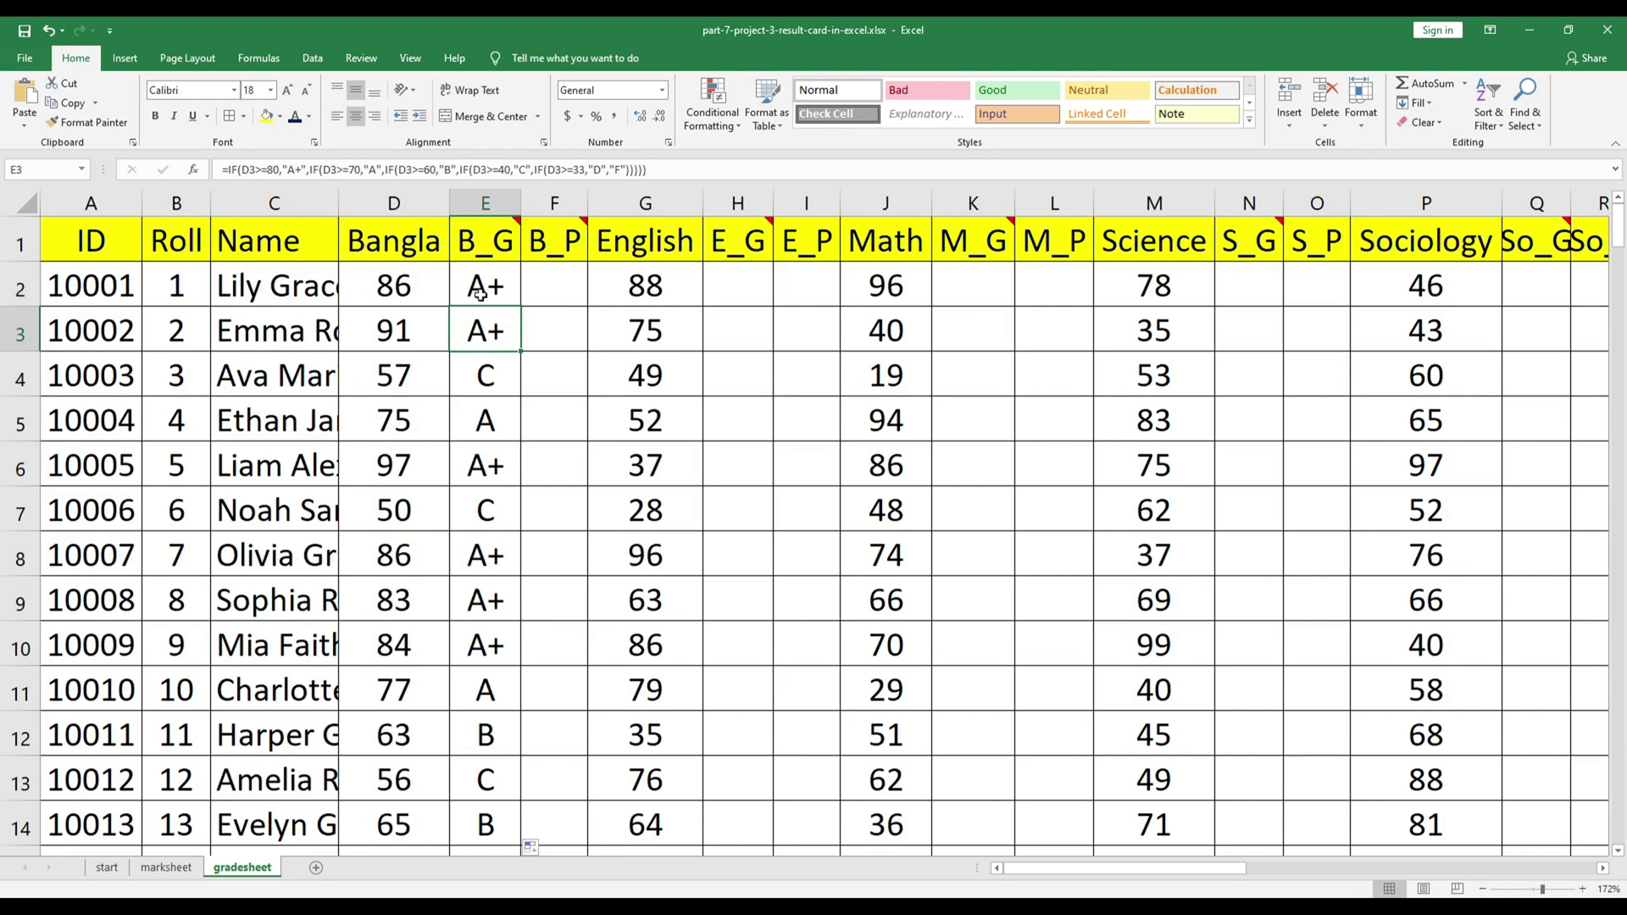
Step: Copy the grade formula from E2 to H2 and fill it down the E_G column for the English grades
{"action": "left_click", "coordinate": [496, 297]}
{"action": "key", "text": "ctrl+c"}
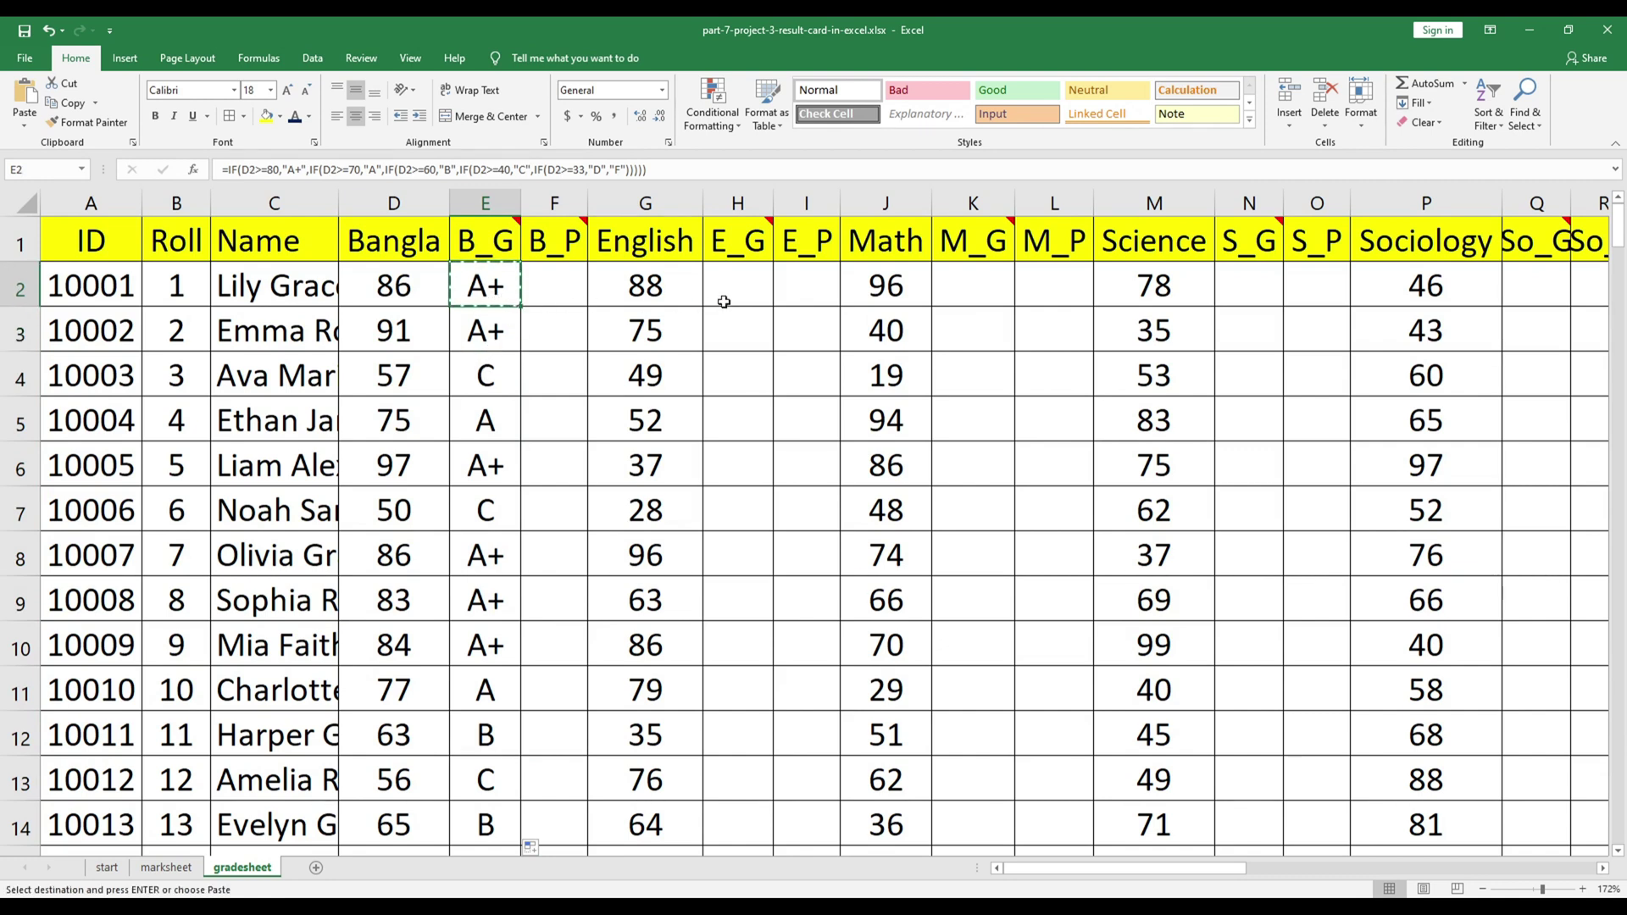
{"action": "left_click", "coordinate": [729, 282]}
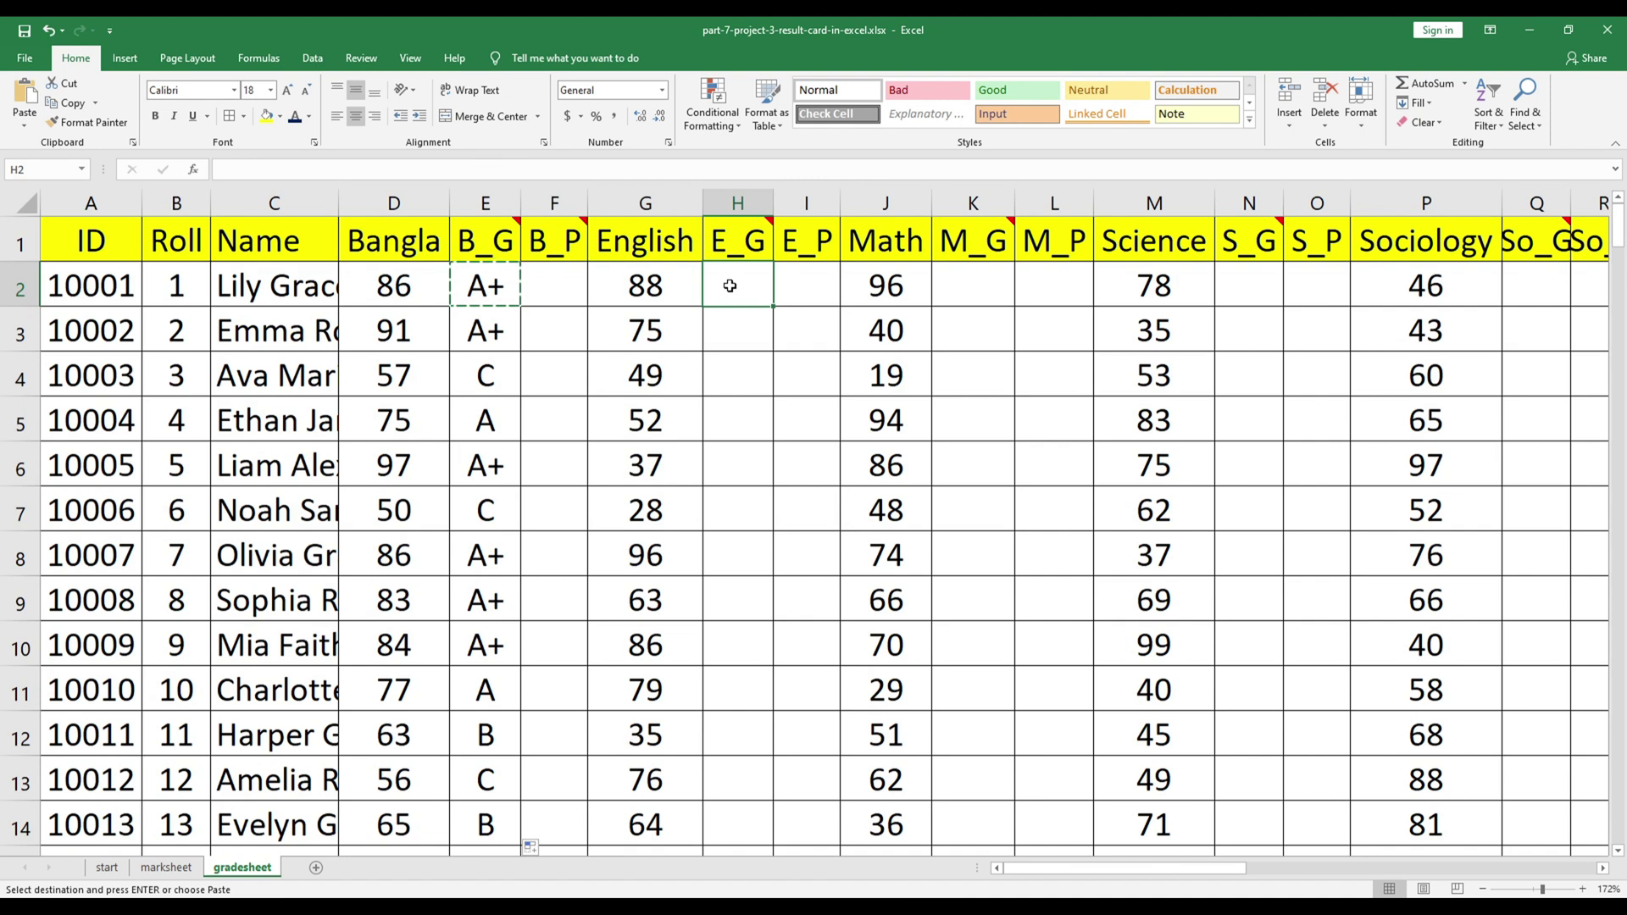
{"action": "key", "text": "ctrl+v"}
{"action": "double_click", "coordinate": [773, 305]}
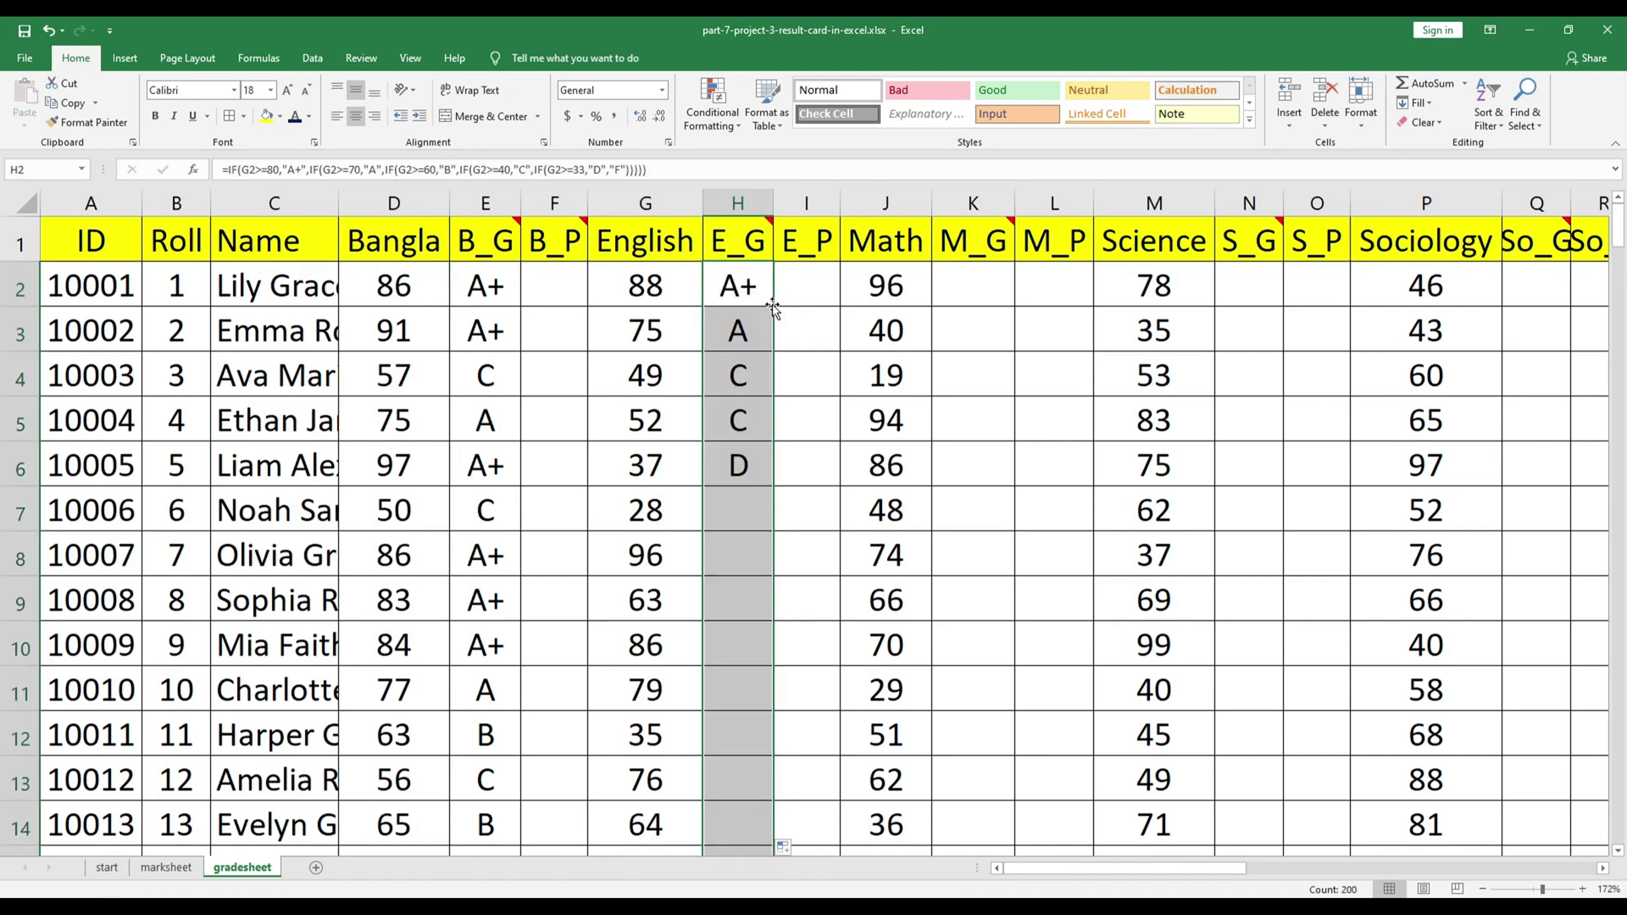
Step: Copy the grade formula from H2 to K2 and fill it down the M_G column for the Math grades
{"action": "left_click", "coordinate": [969, 286]}
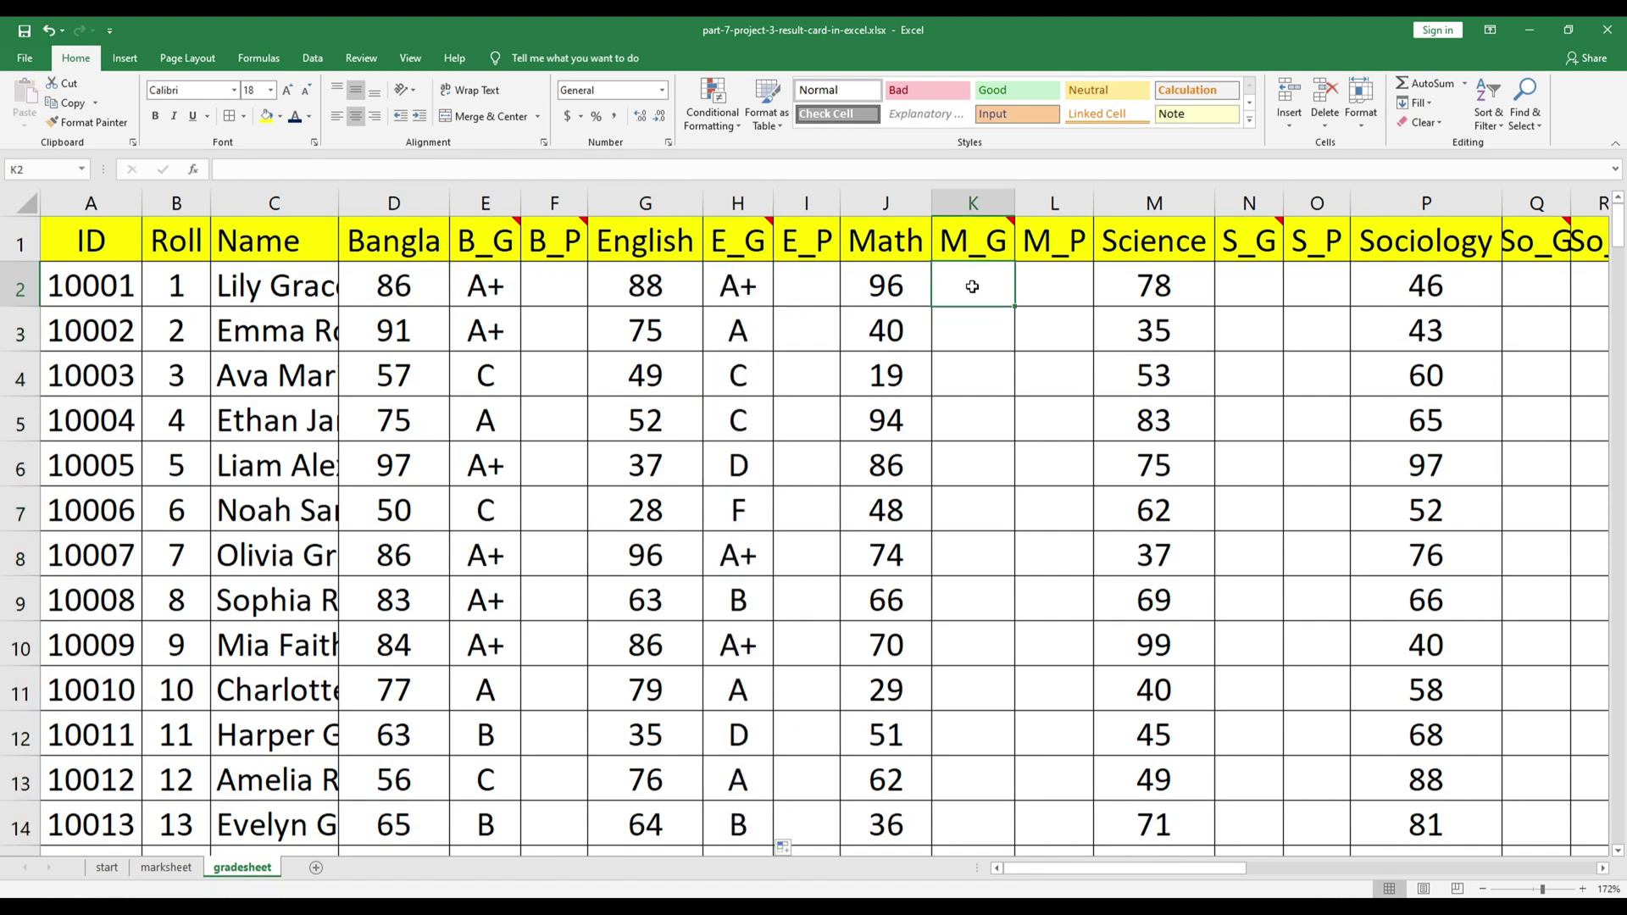
{"action": "left_click", "coordinate": [757, 300]}
{"action": "key", "text": "ctrl+c"}
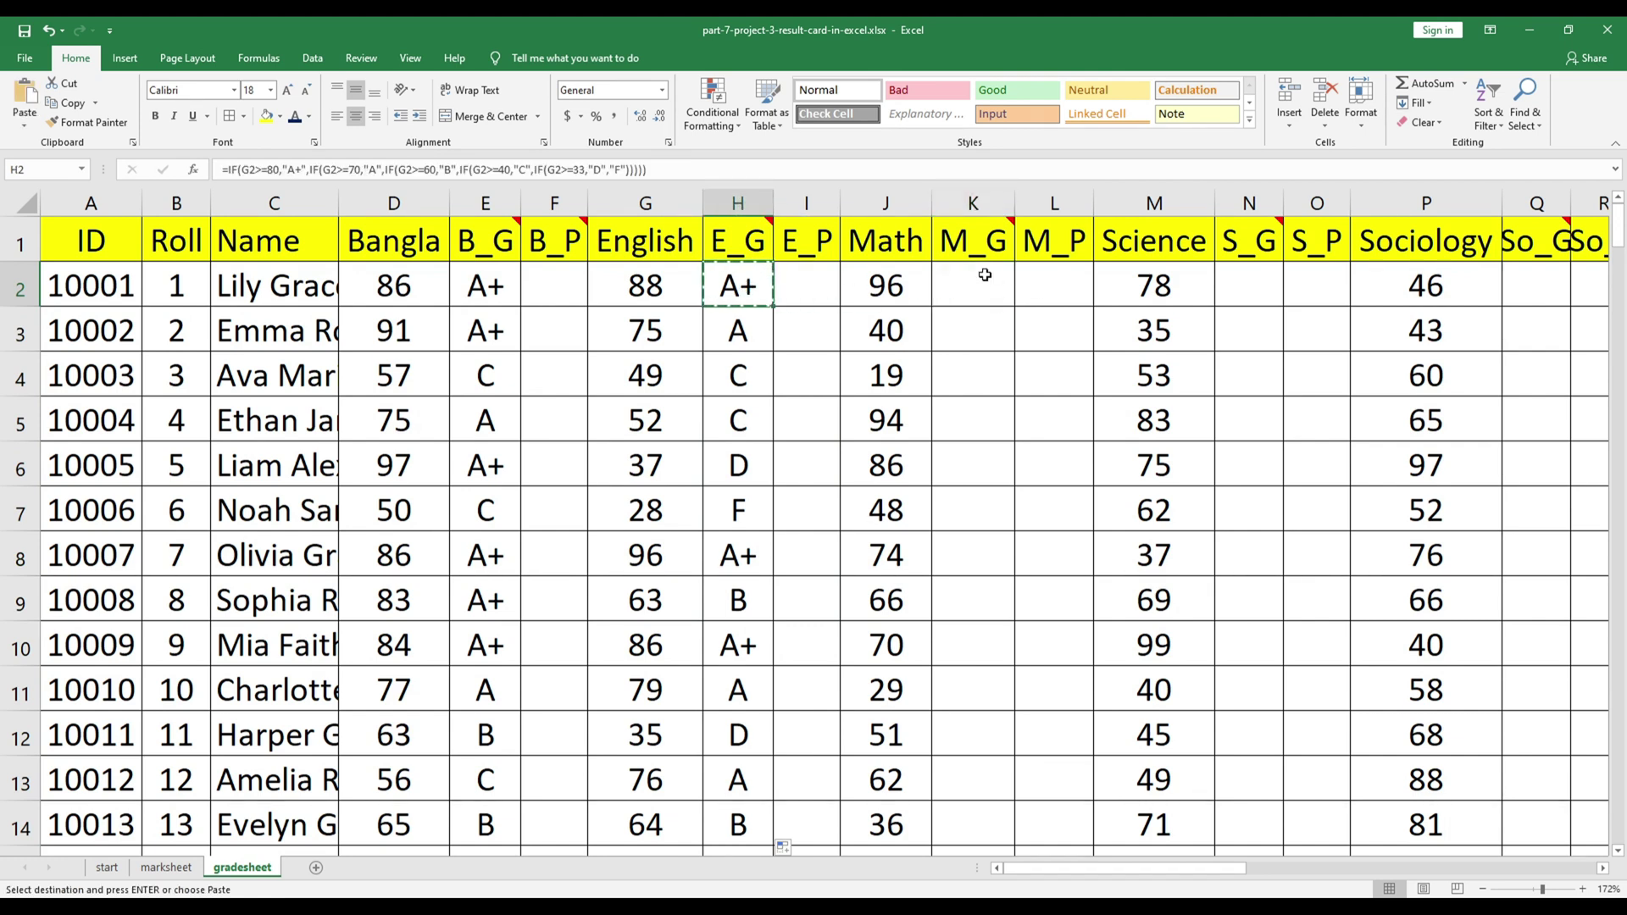
{"action": "left_click", "coordinate": [980, 280]}
{"action": "key", "text": "ctrl+v"}
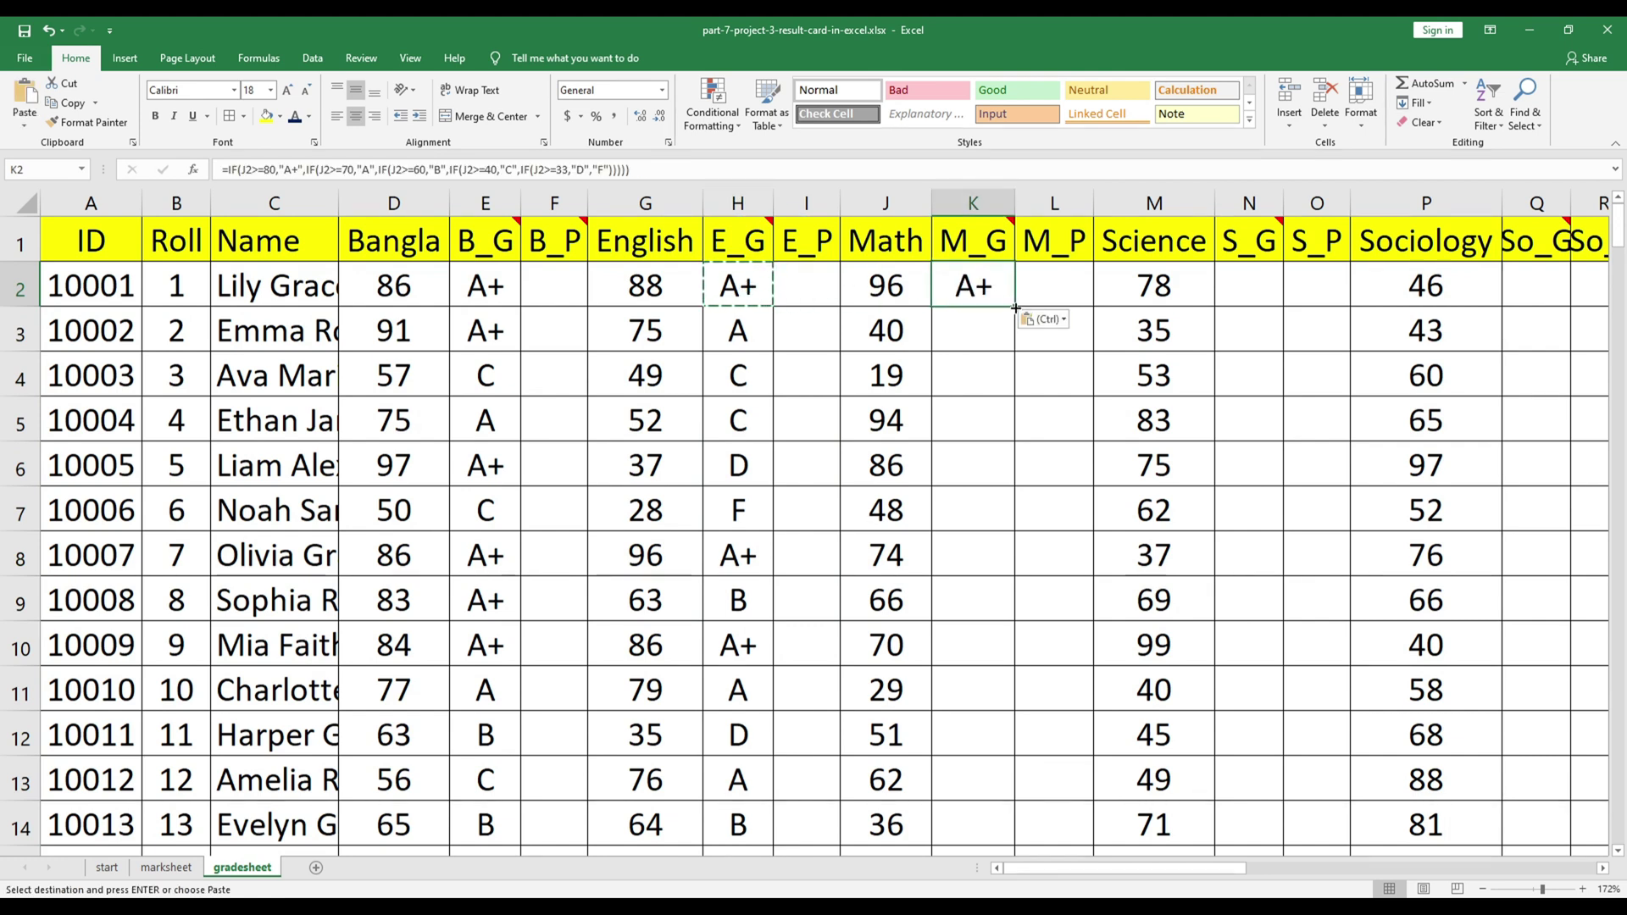
{"action": "double_click", "coordinate": [1014, 306]}
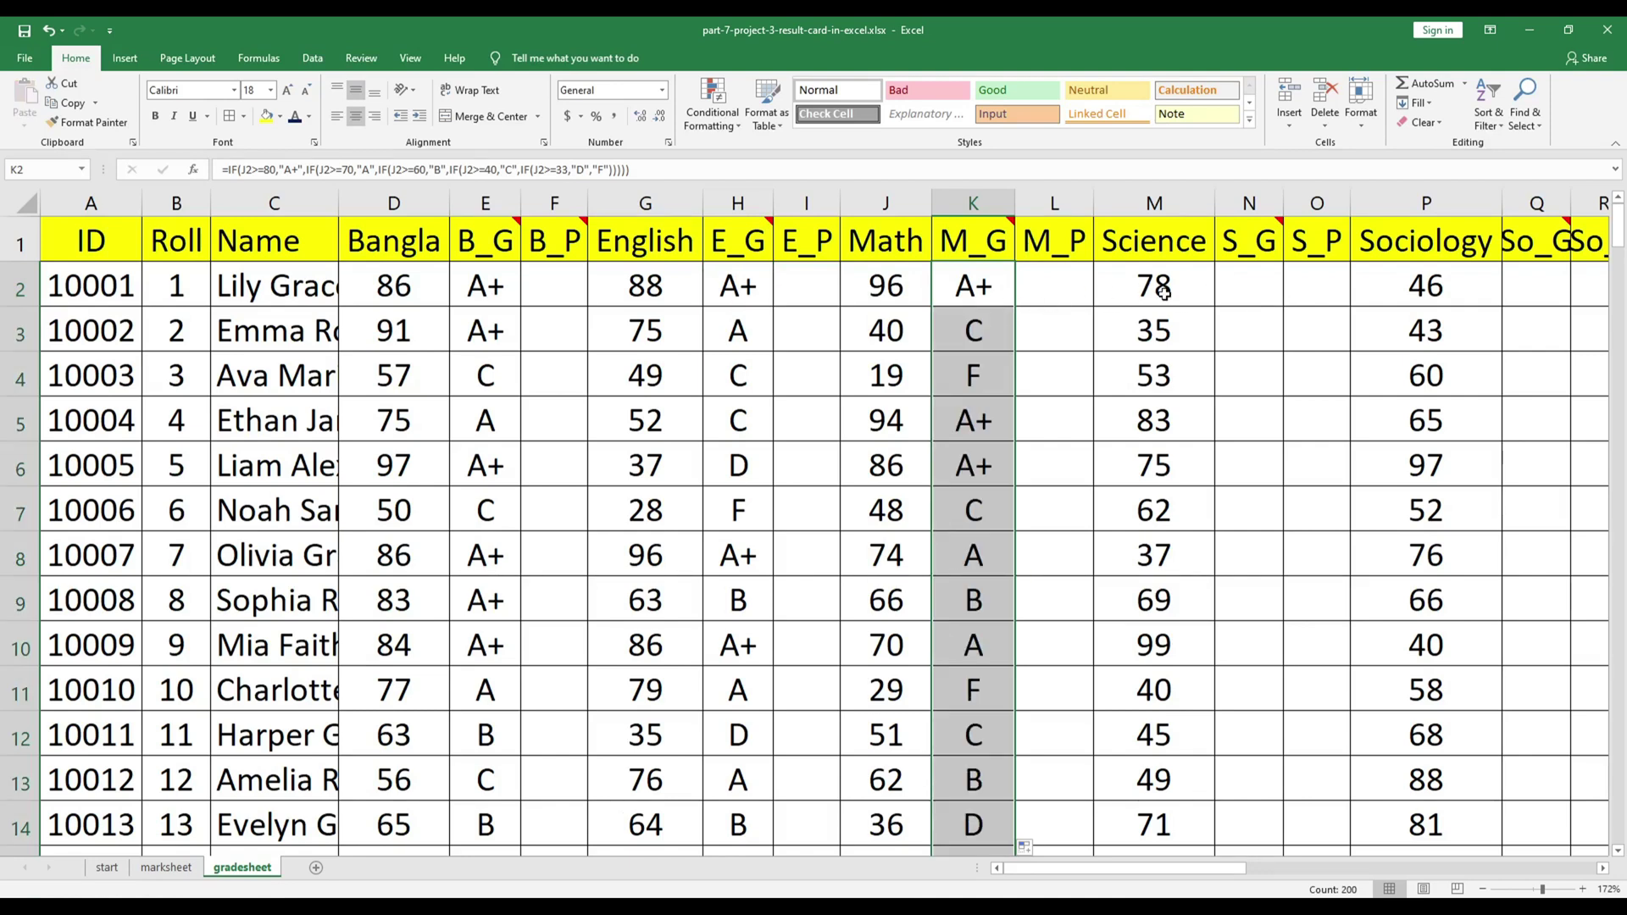
Step: Copy the grade formula from K2 to N2 and fill it down the S_G column for the Science grades
{"action": "left_click", "coordinate": [965, 290]}
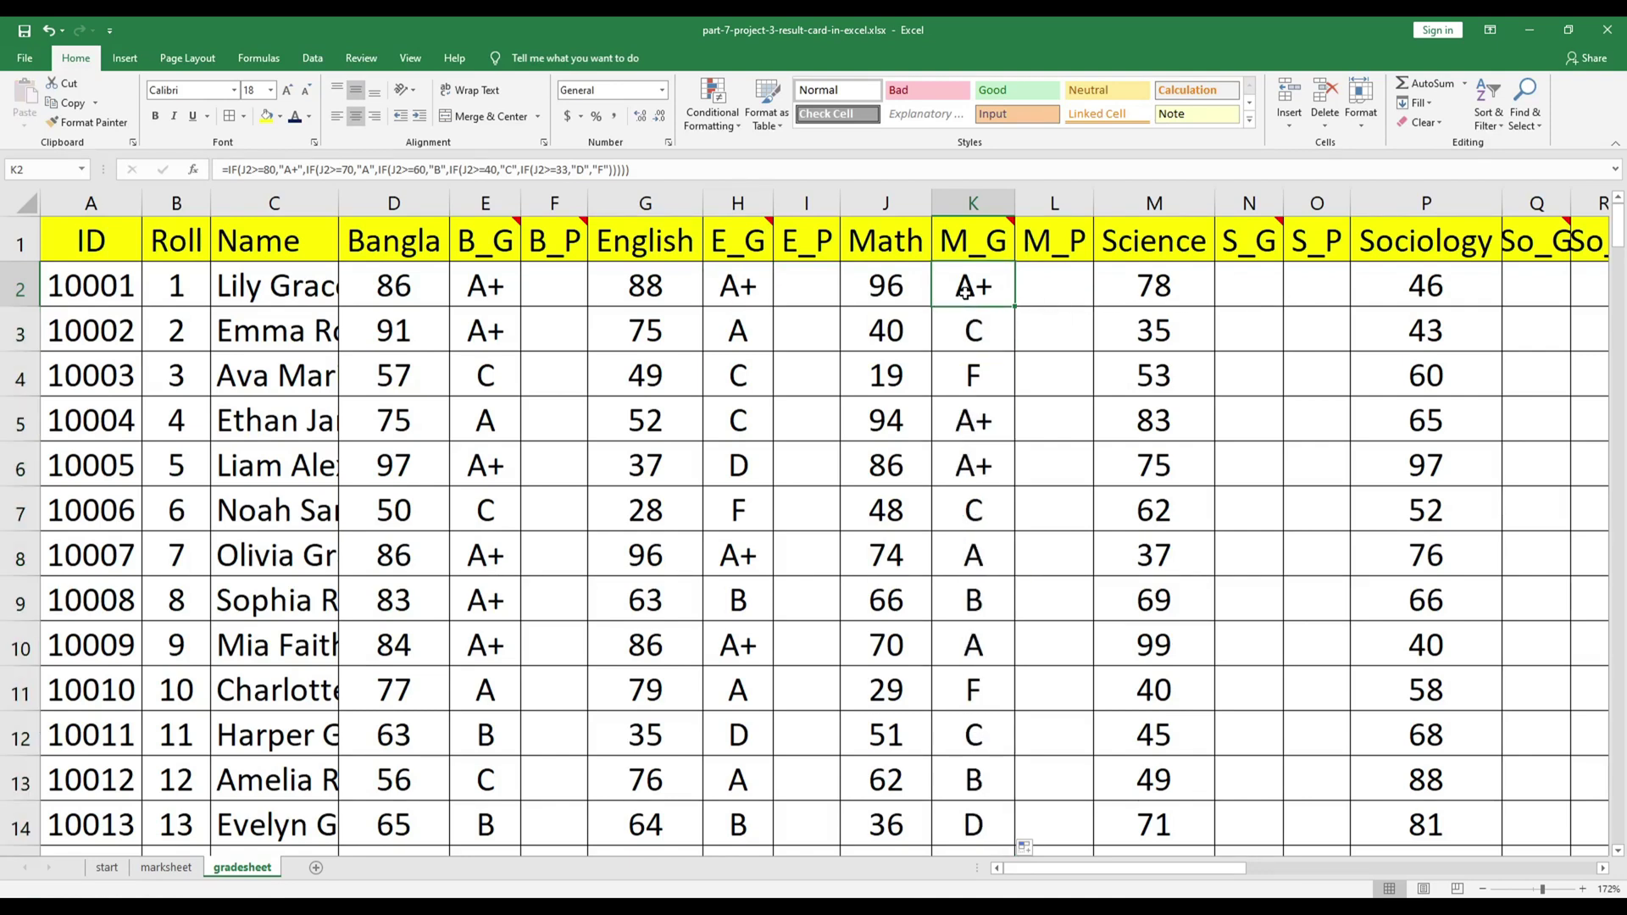
{"action": "key", "text": "ctrl+c"}
{"action": "left_click", "coordinate": [1247, 281]}
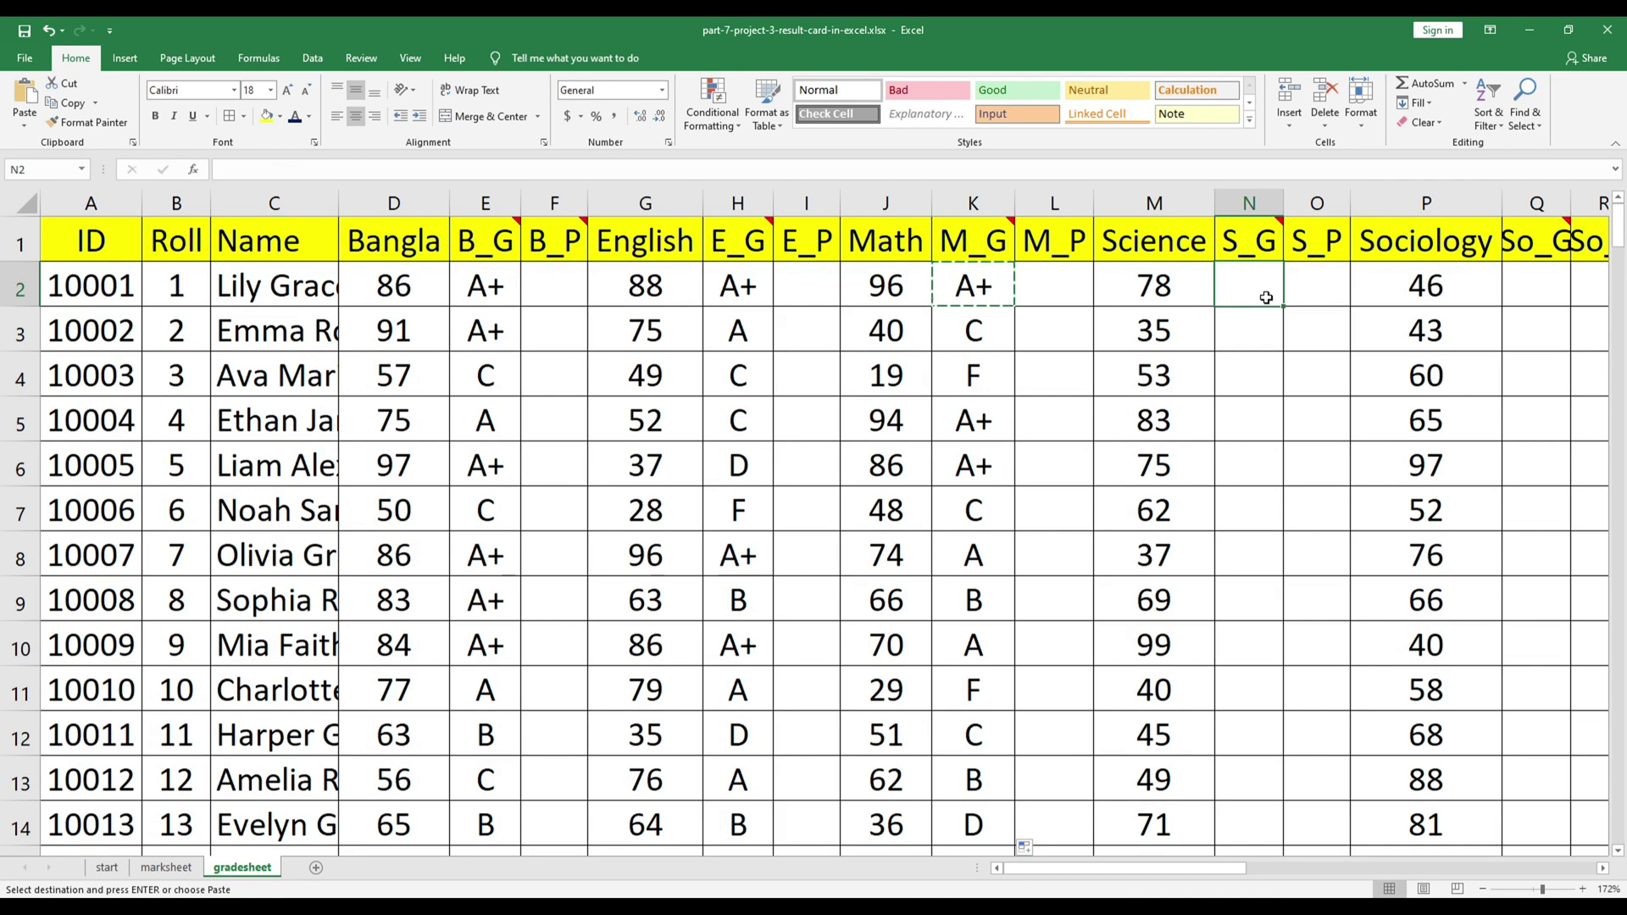
{"action": "key", "text": "ctrl+v"}
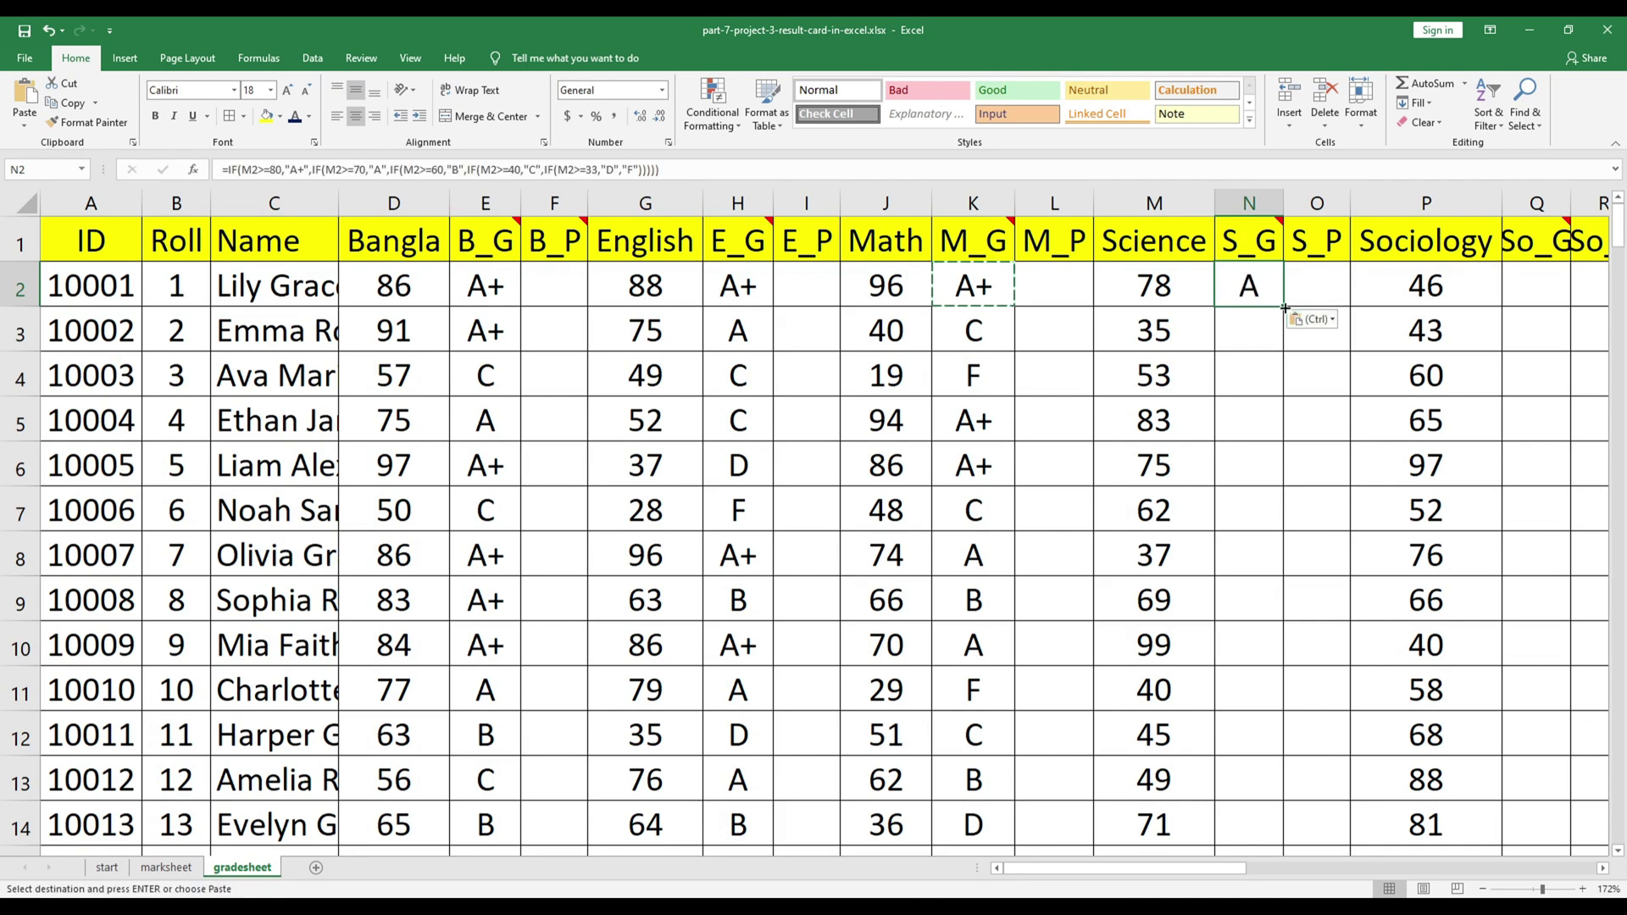
{"action": "double_click", "coordinate": [1282, 306]}
Step: Copy the grade formula from N2 to Q2 and fill it down the So_G column for the Sociology grades
{"action": "left_click", "coordinate": [1525, 302]}
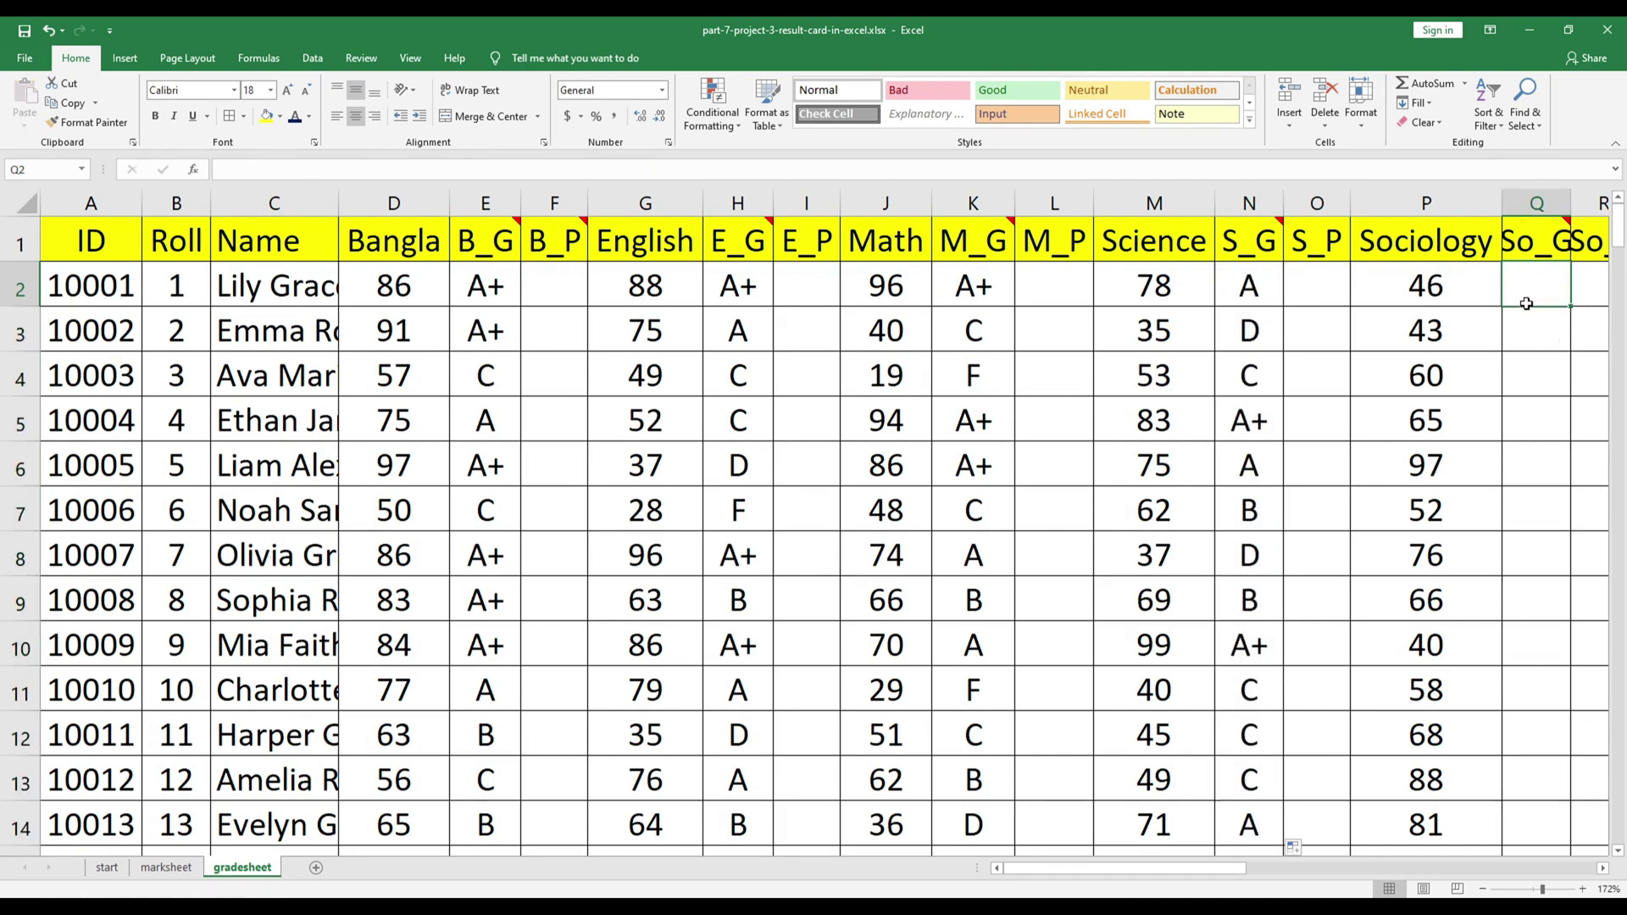
{"action": "left_click", "coordinate": [1242, 286]}
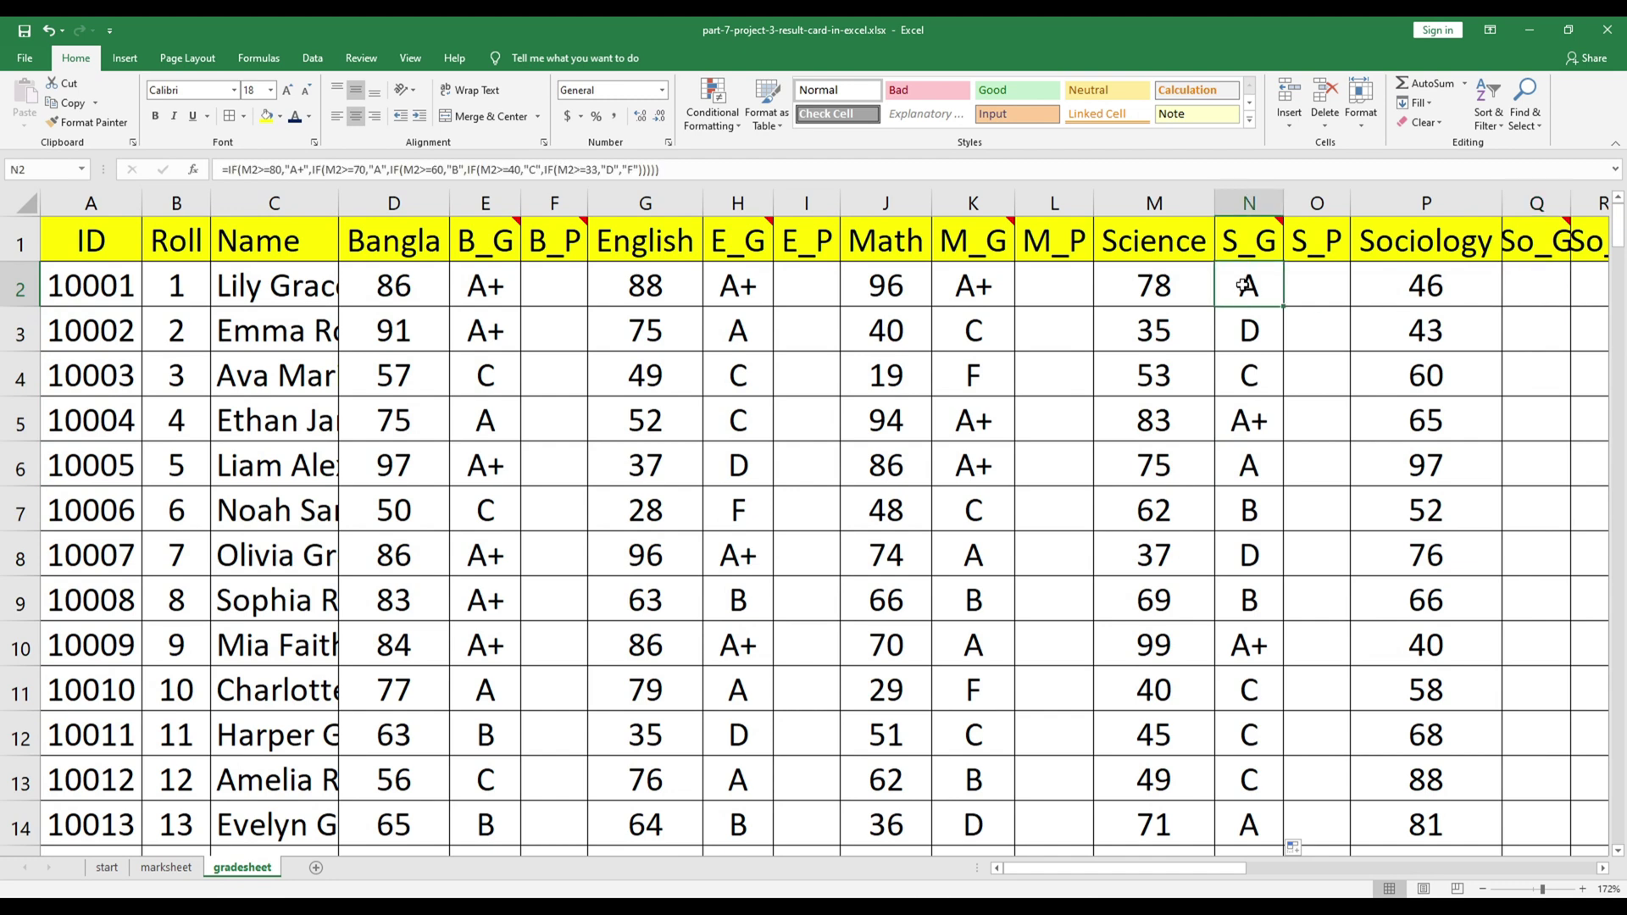
{"action": "key", "text": "ctrl+c"}
{"action": "left_click", "coordinate": [1538, 286]}
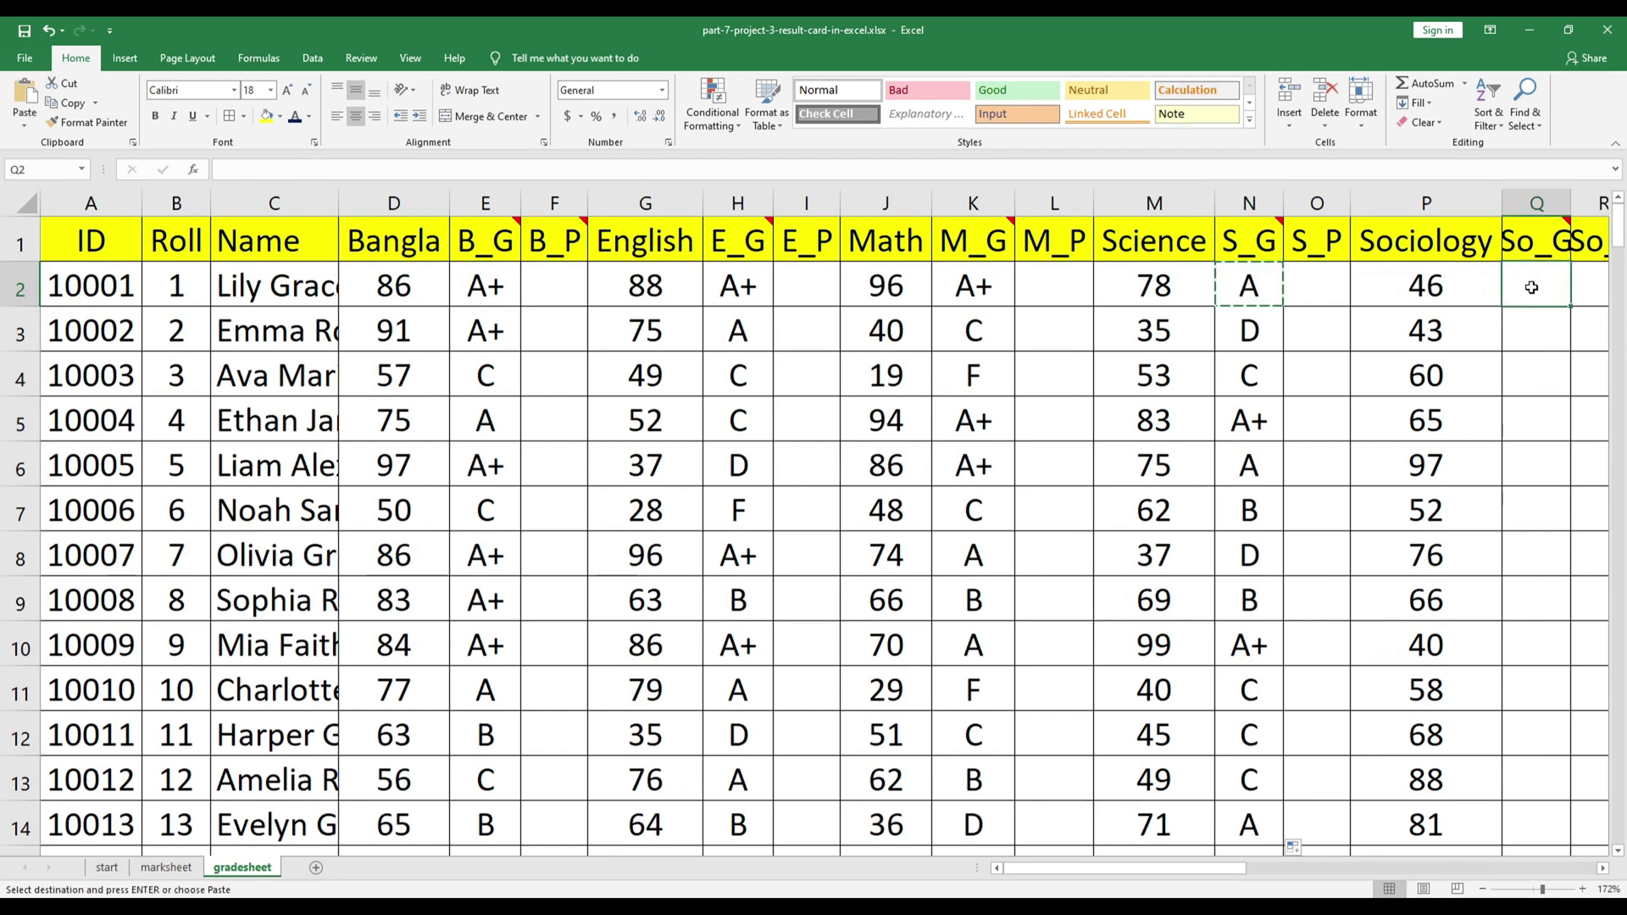
{"action": "key", "text": "ctrl+v"}
{"action": "double_click", "coordinate": [1568, 305]}
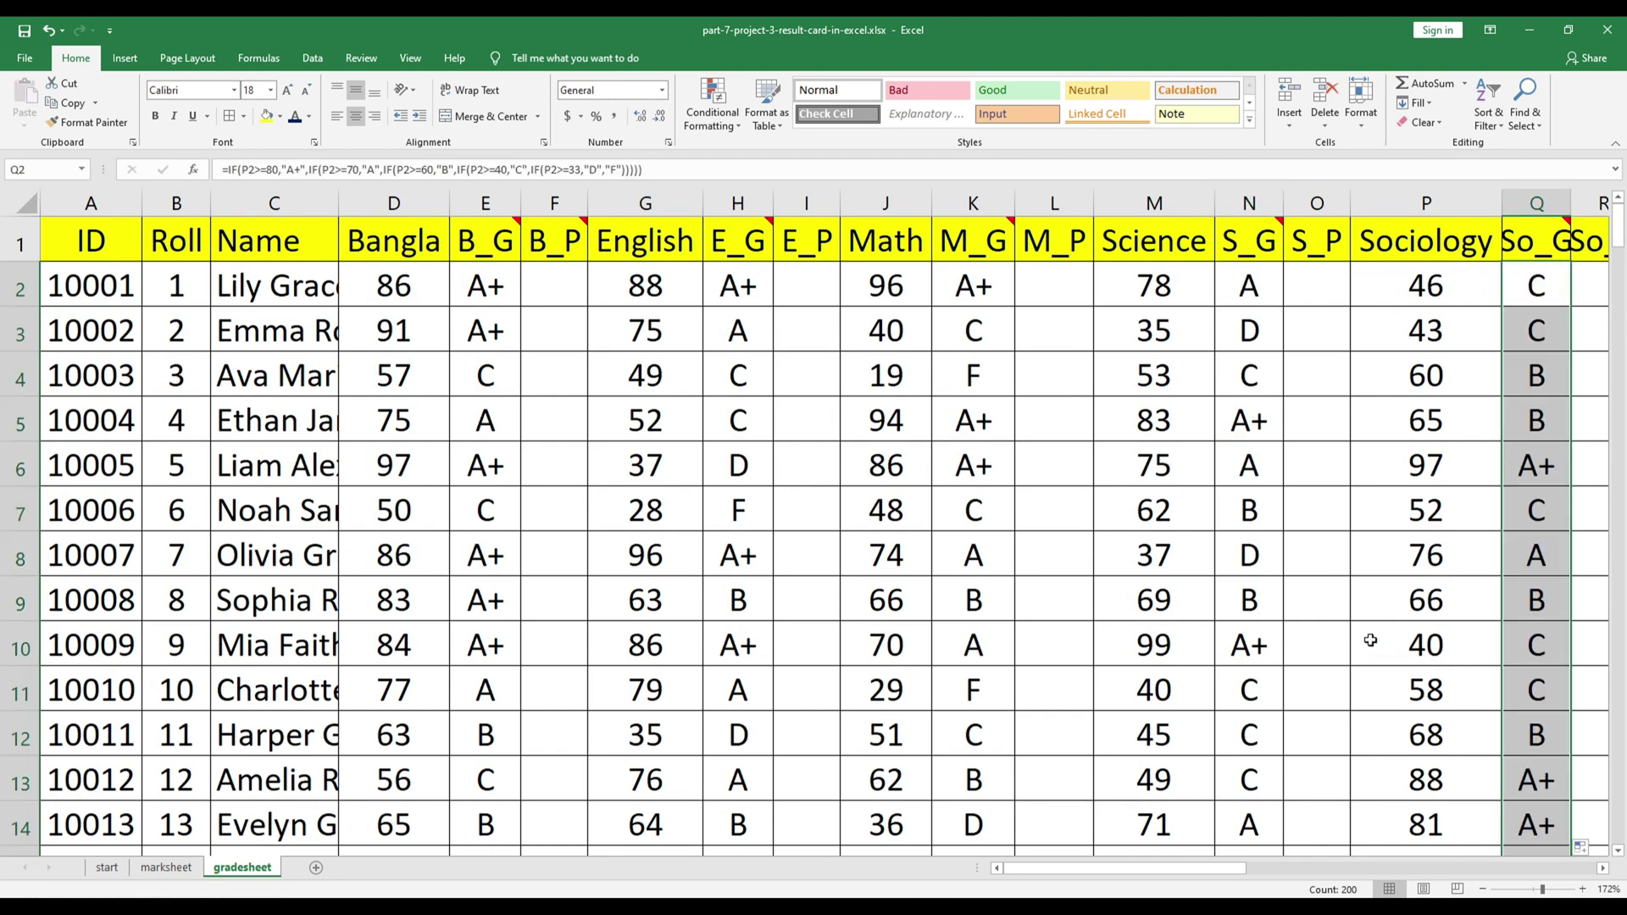
Step: Copy the grade formula from Q2 to T2 and fill it down the R_G column for the Religion grades
{"action": "left_click_drag", "start_coordinate": [1176, 869], "coordinate": [1296, 876]}
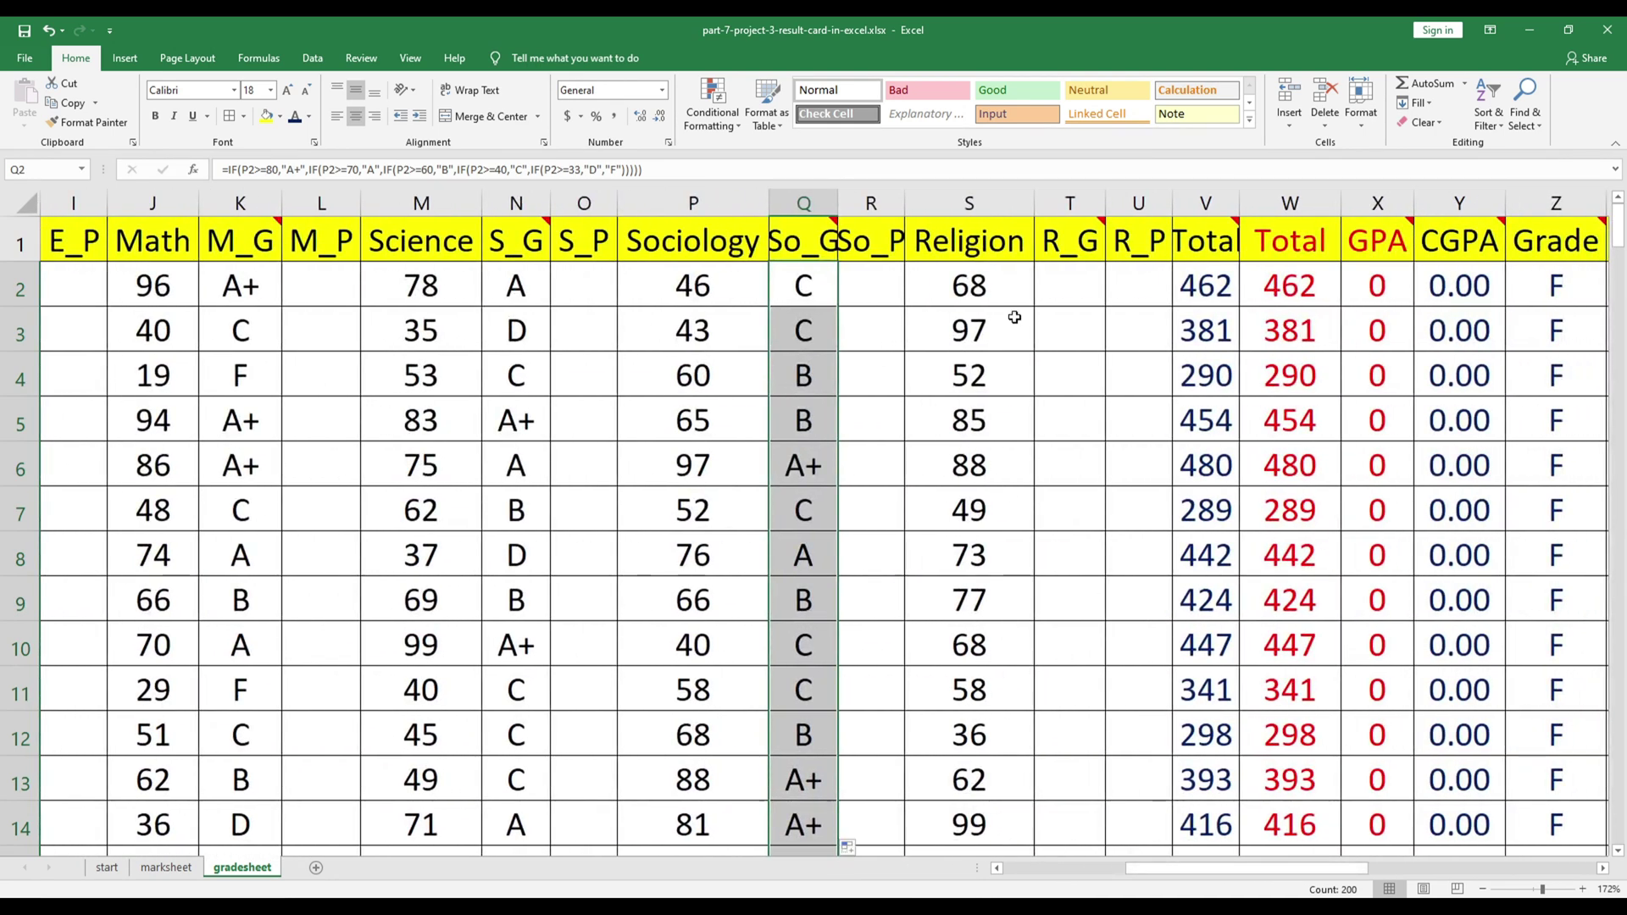
{"action": "left_click", "coordinate": [819, 286]}
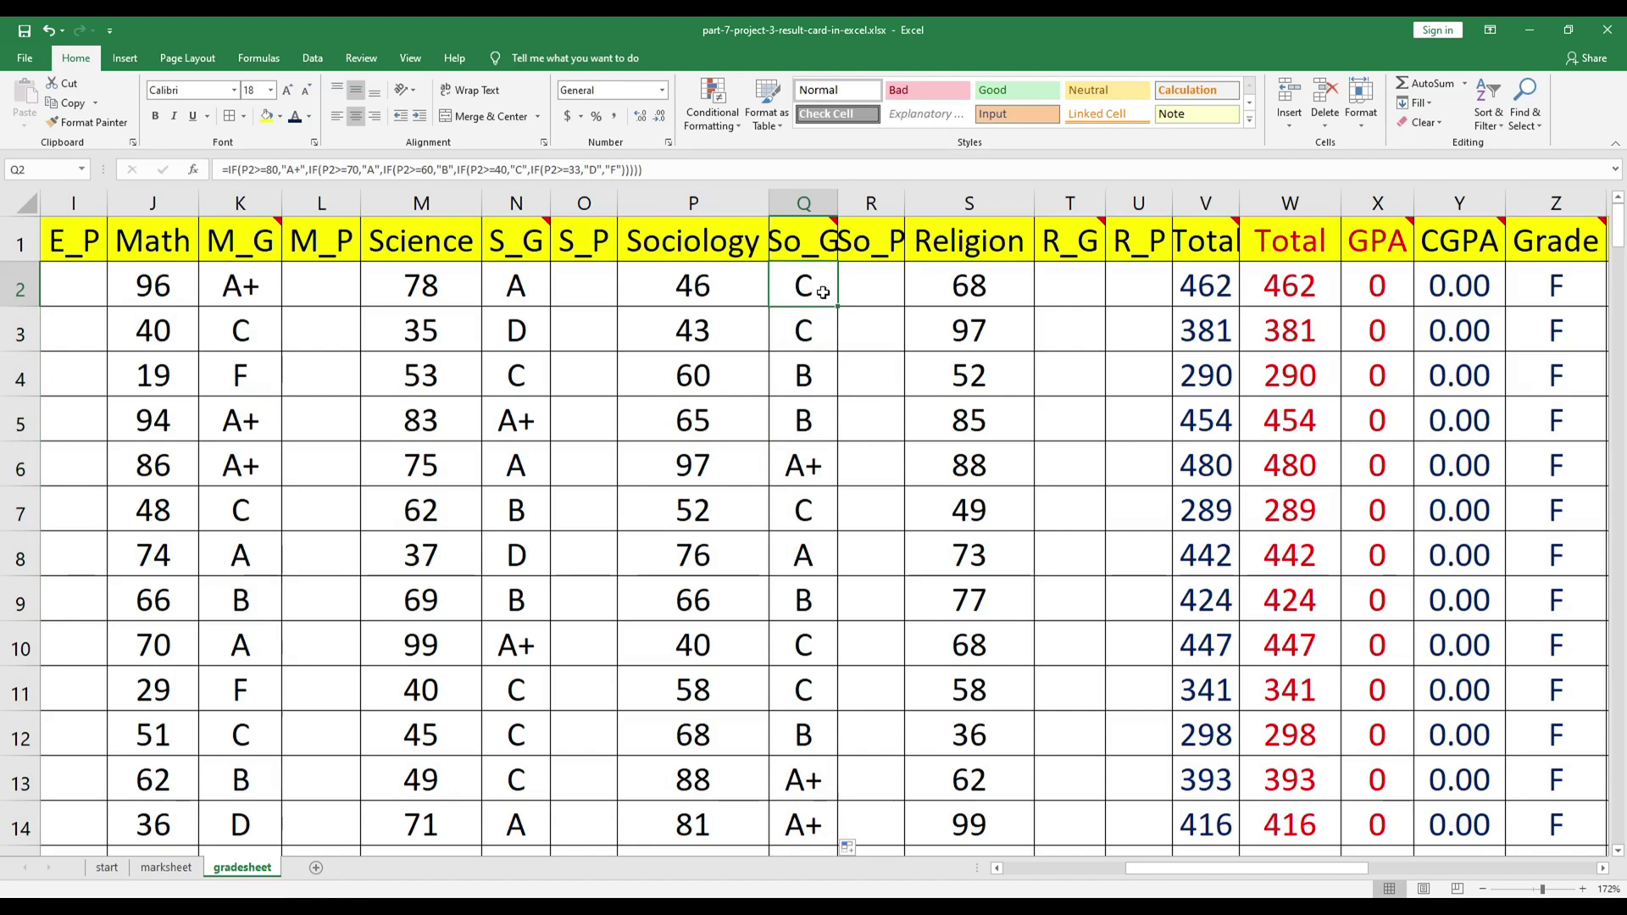
{"action": "key", "text": "ctrl+c"}
{"action": "left_click", "coordinate": [1053, 287]}
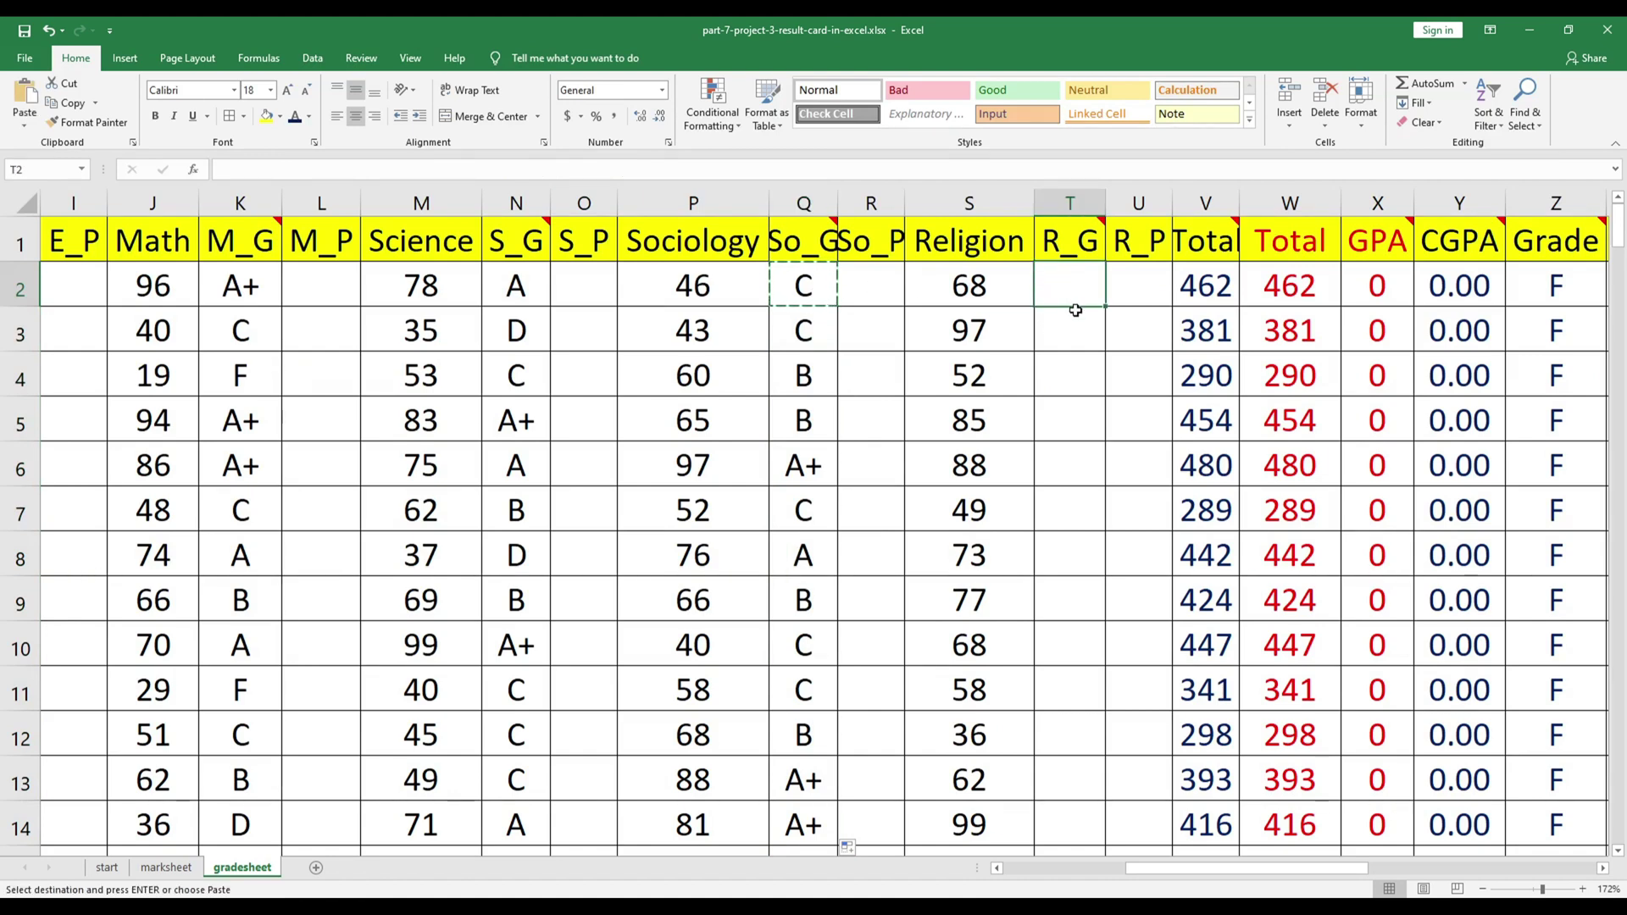
{"action": "key", "text": "ctrl+v"}
{"action": "double_click", "coordinate": [1105, 306]}
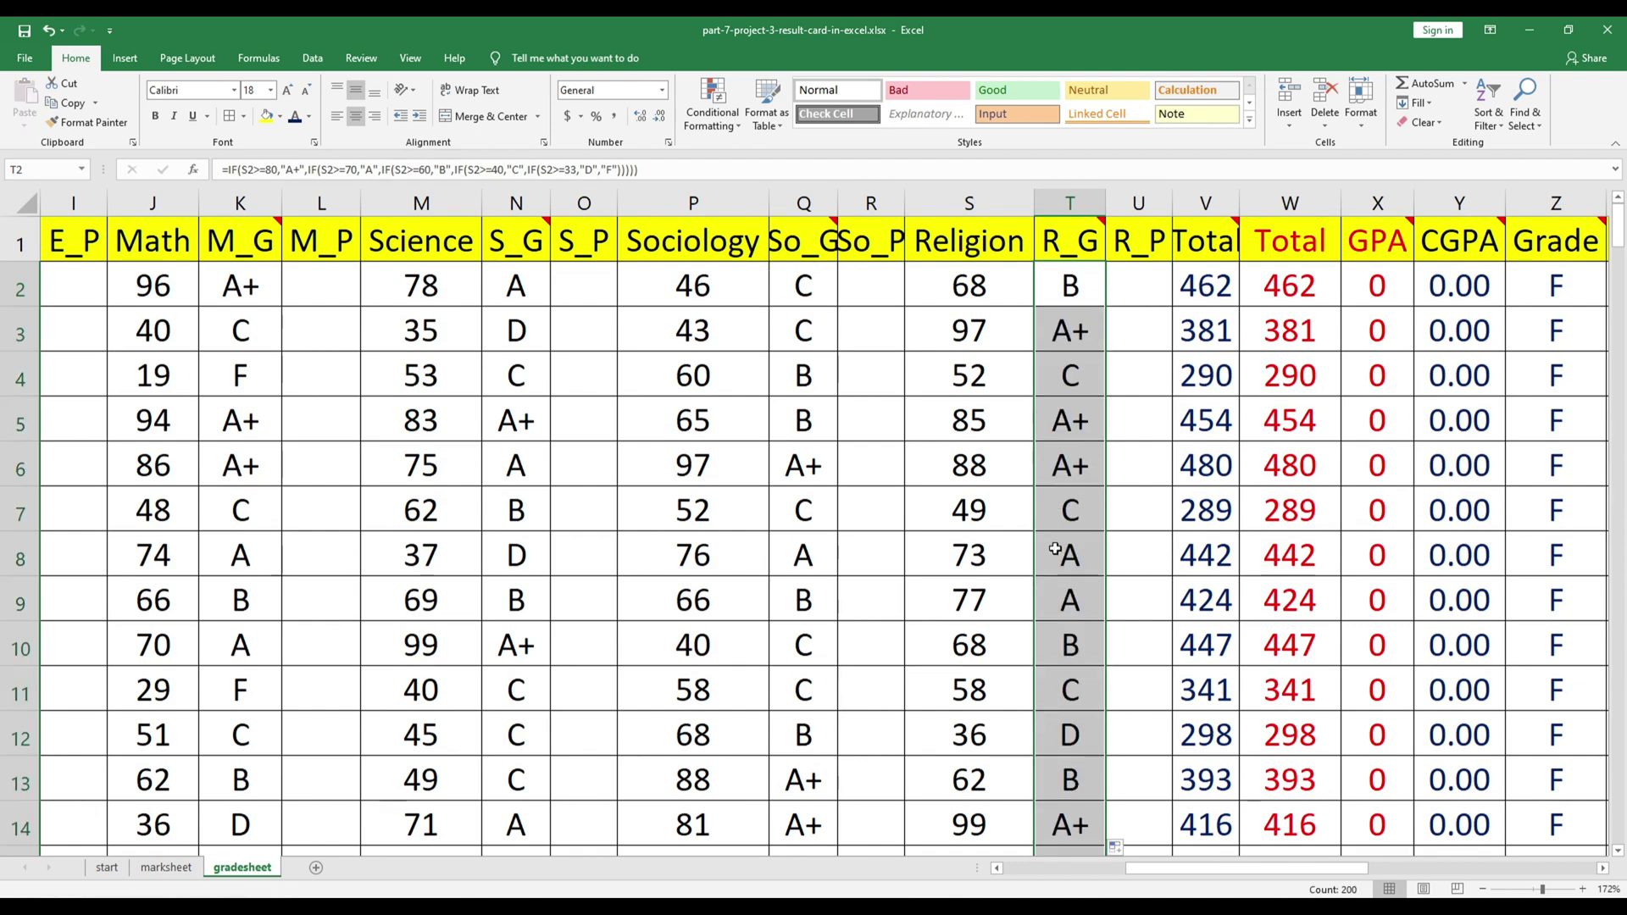
Step: Copy the grade point formula from the B_P header's comment into F2 and fill it down the B_P column for the Bangla points
{"action": "left_click_drag", "start_coordinate": [1233, 871], "coordinate": [1110, 871]}
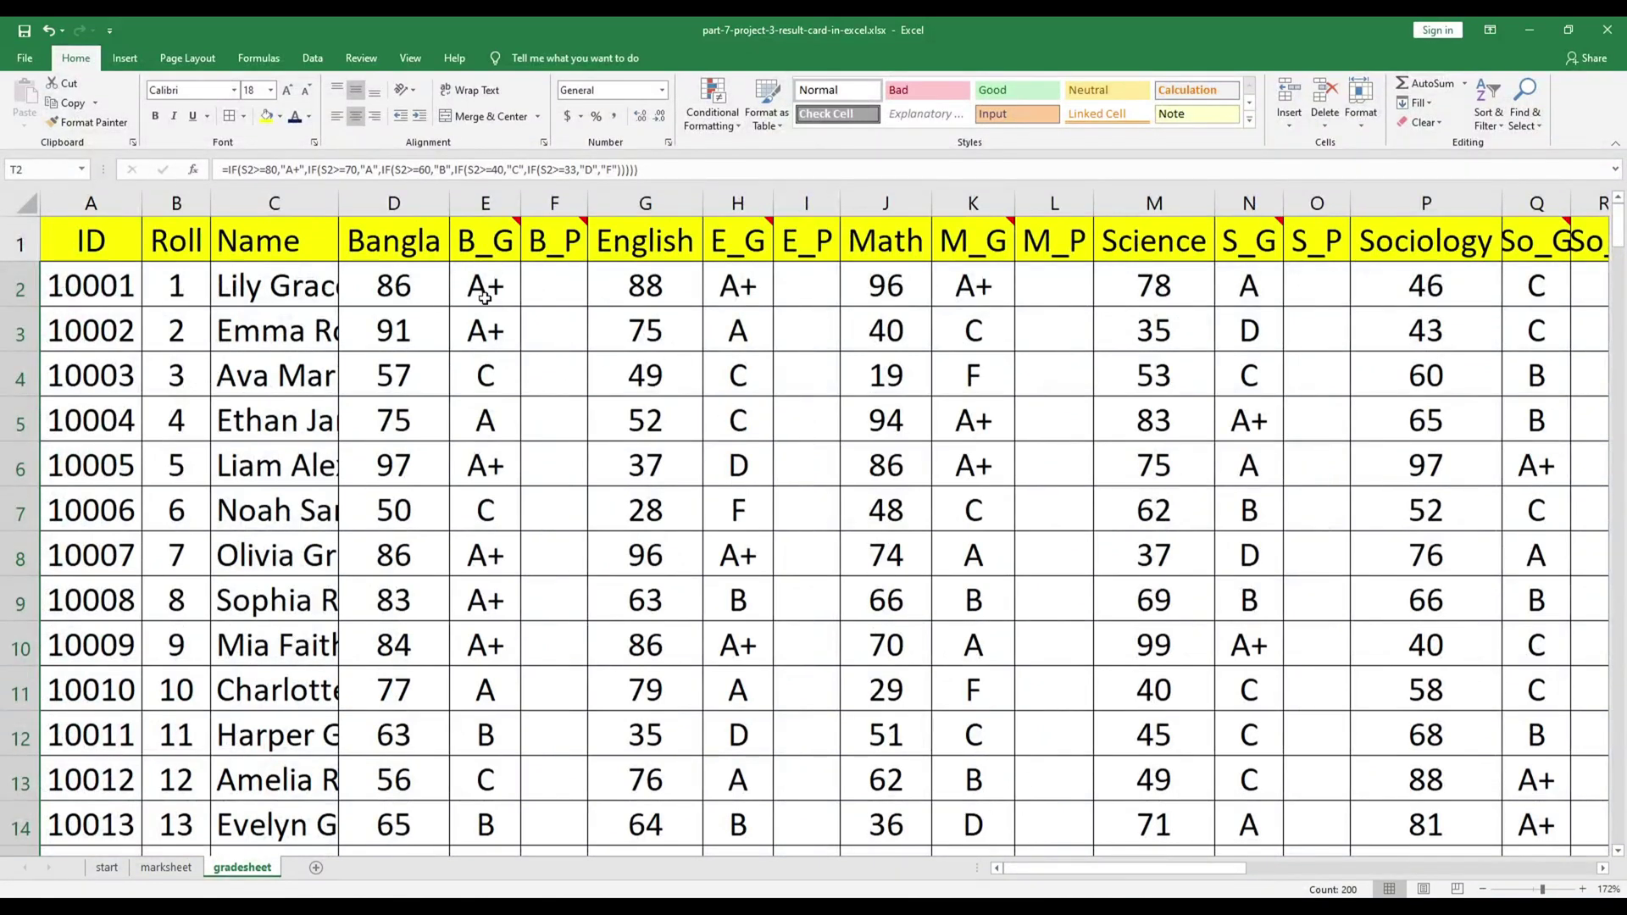
{"action": "left_click", "coordinate": [563, 287]}
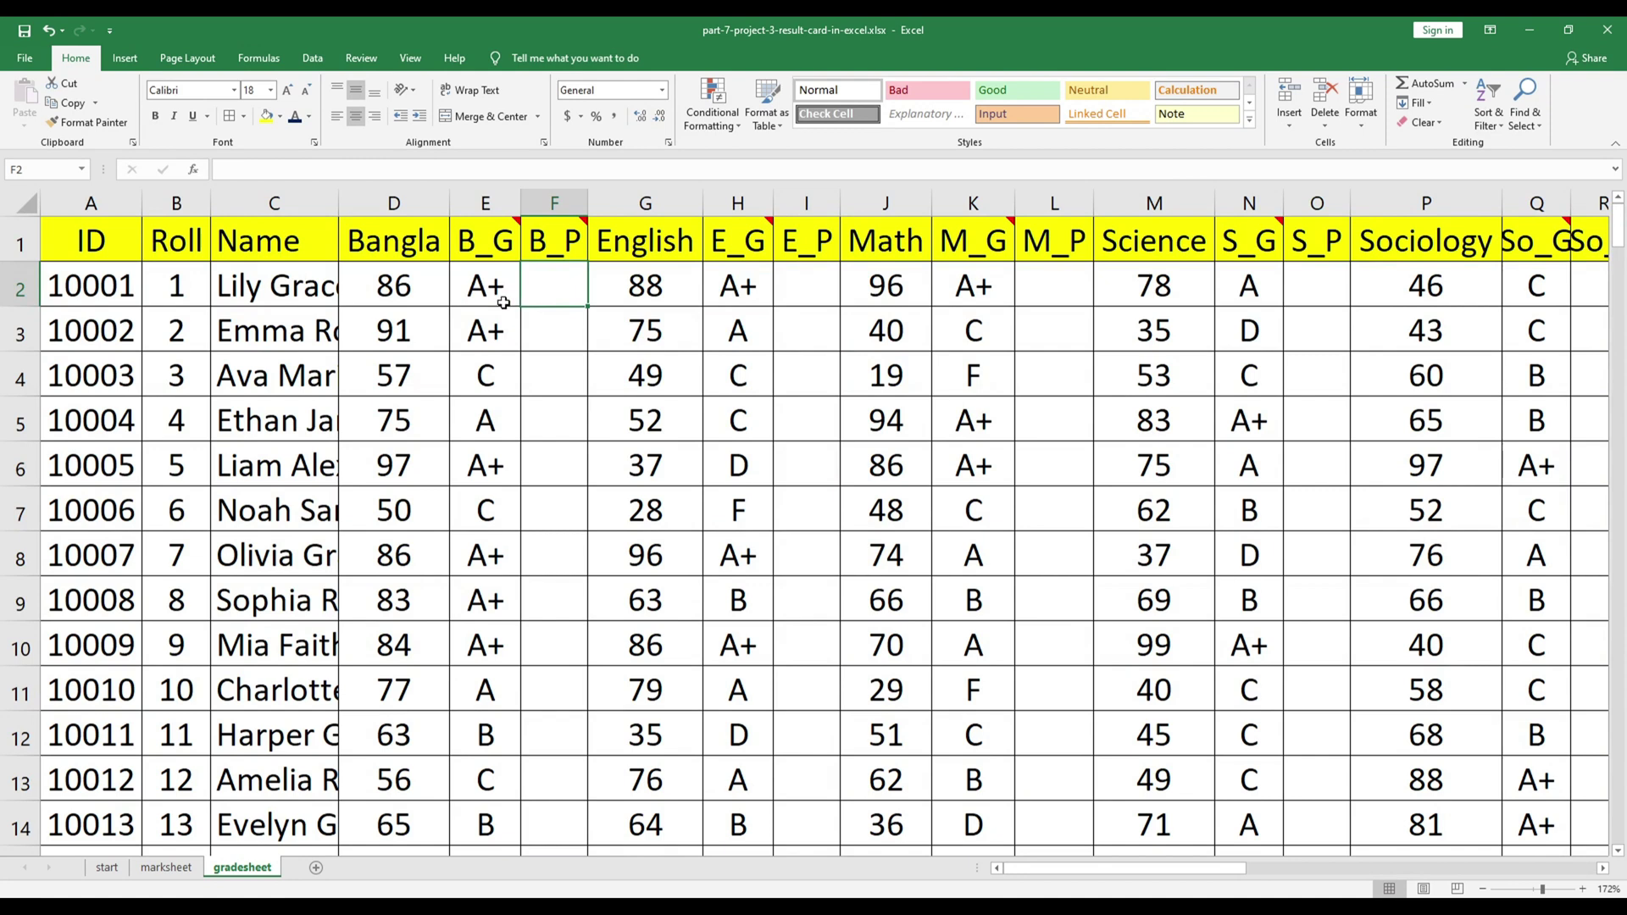
{"action": "mouse_move", "coordinate": [554, 241]}
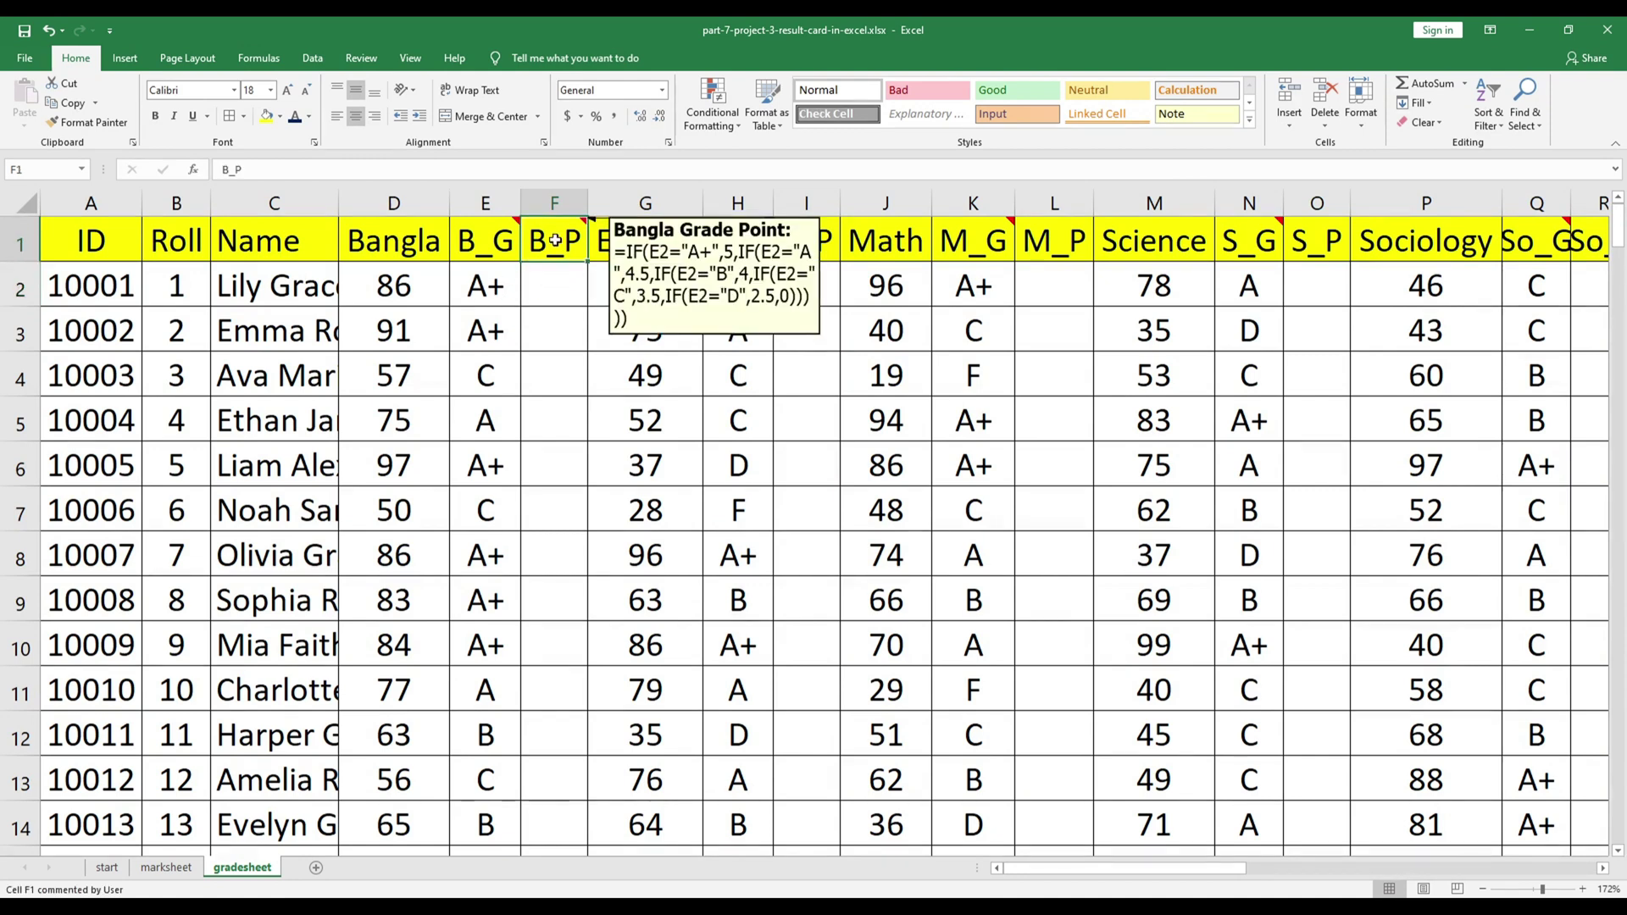
{"action": "right_click", "coordinate": [554, 241]}
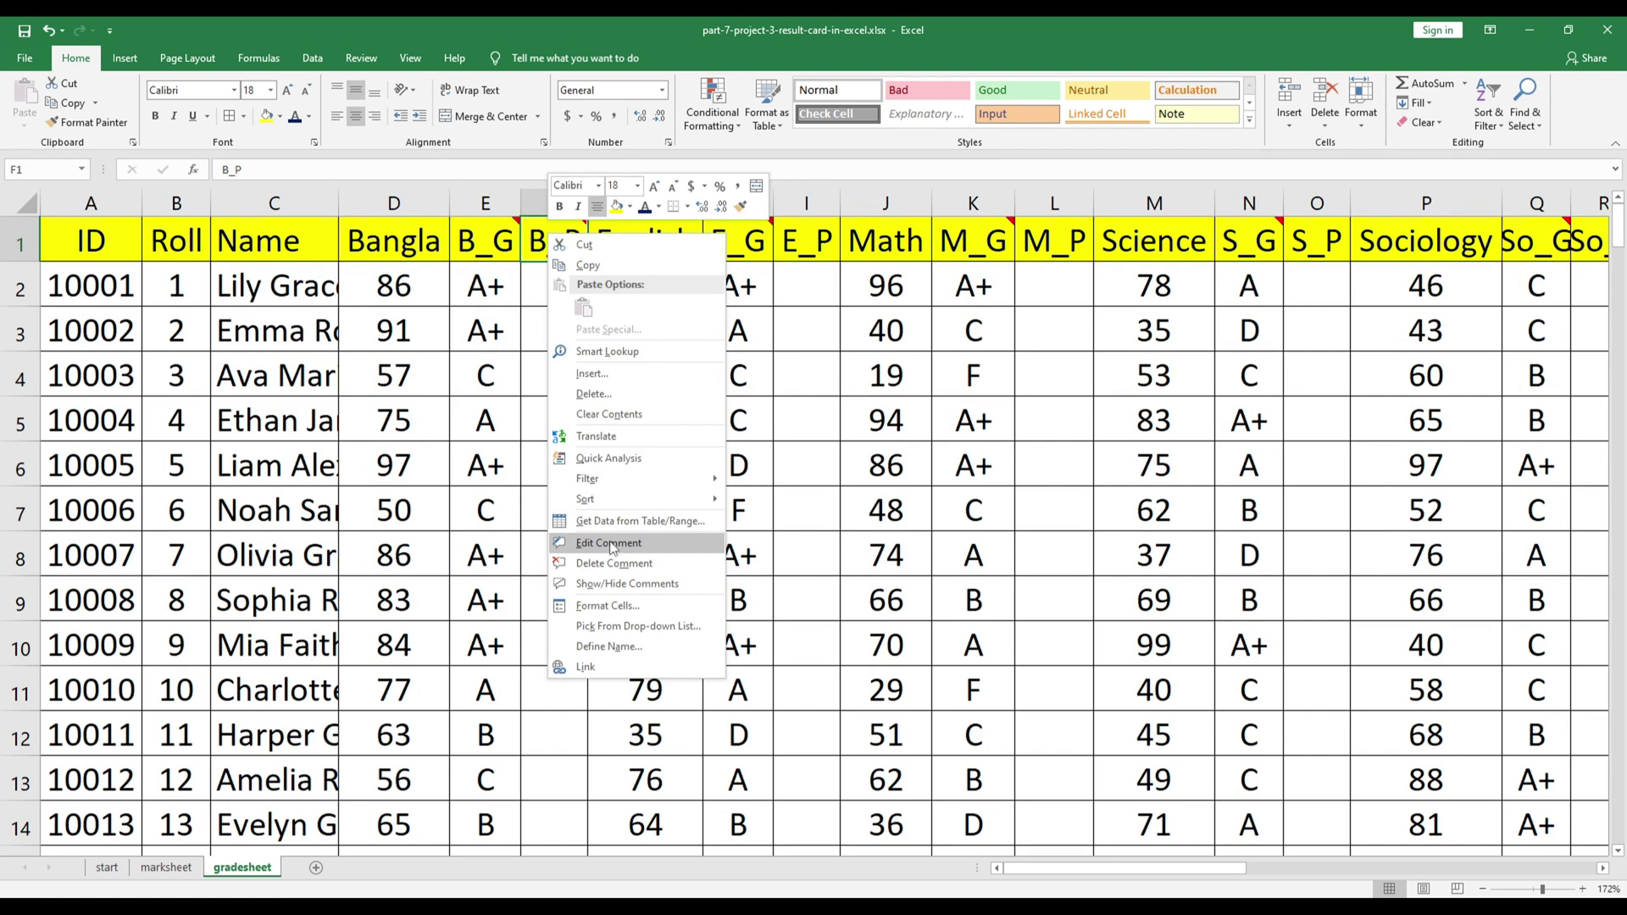
{"action": "left_click", "coordinate": [607, 547]}
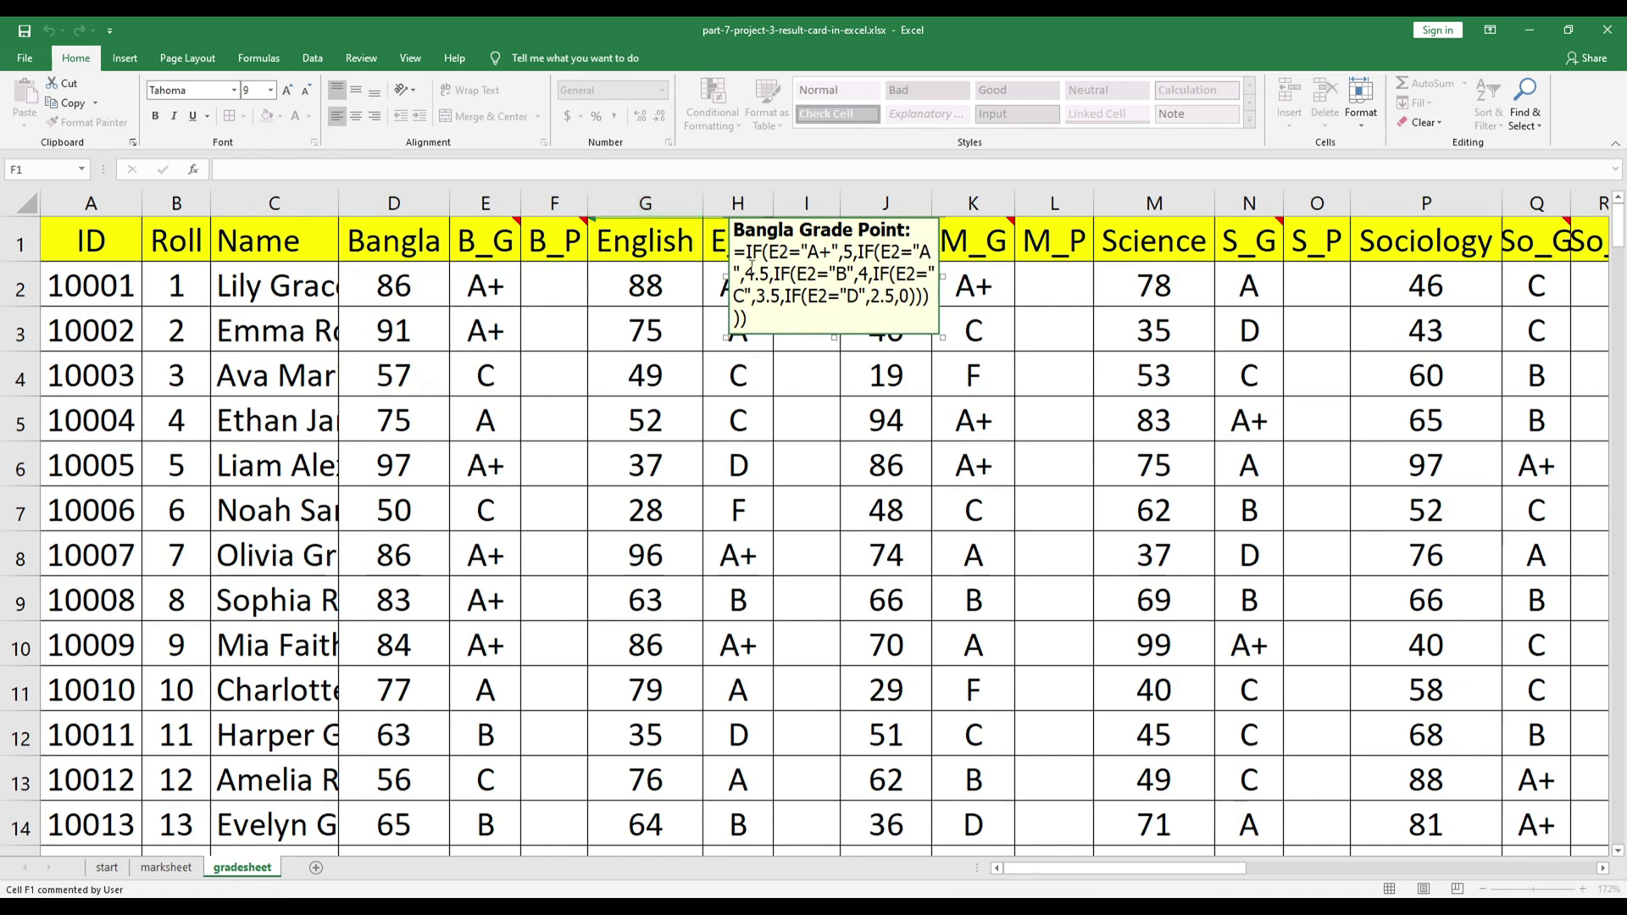
{"action": "left_click_drag", "start_coordinate": [757, 321], "coordinate": [734, 251]}
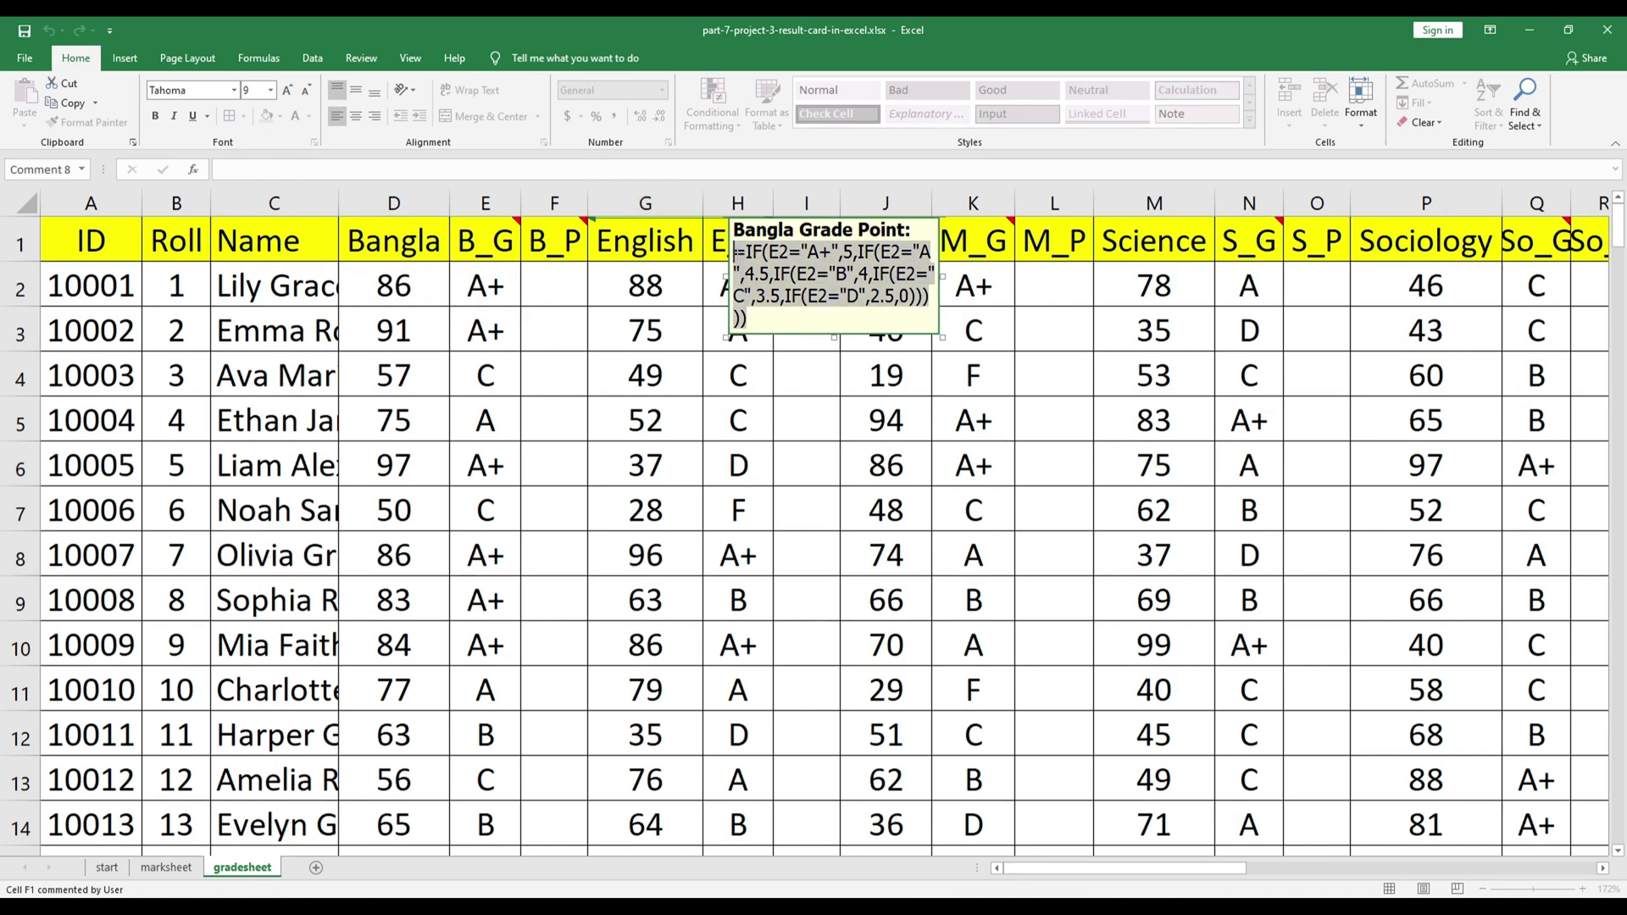
{"action": "key", "text": "ctrl+c"}
{"action": "left_click", "coordinate": [568, 287]}
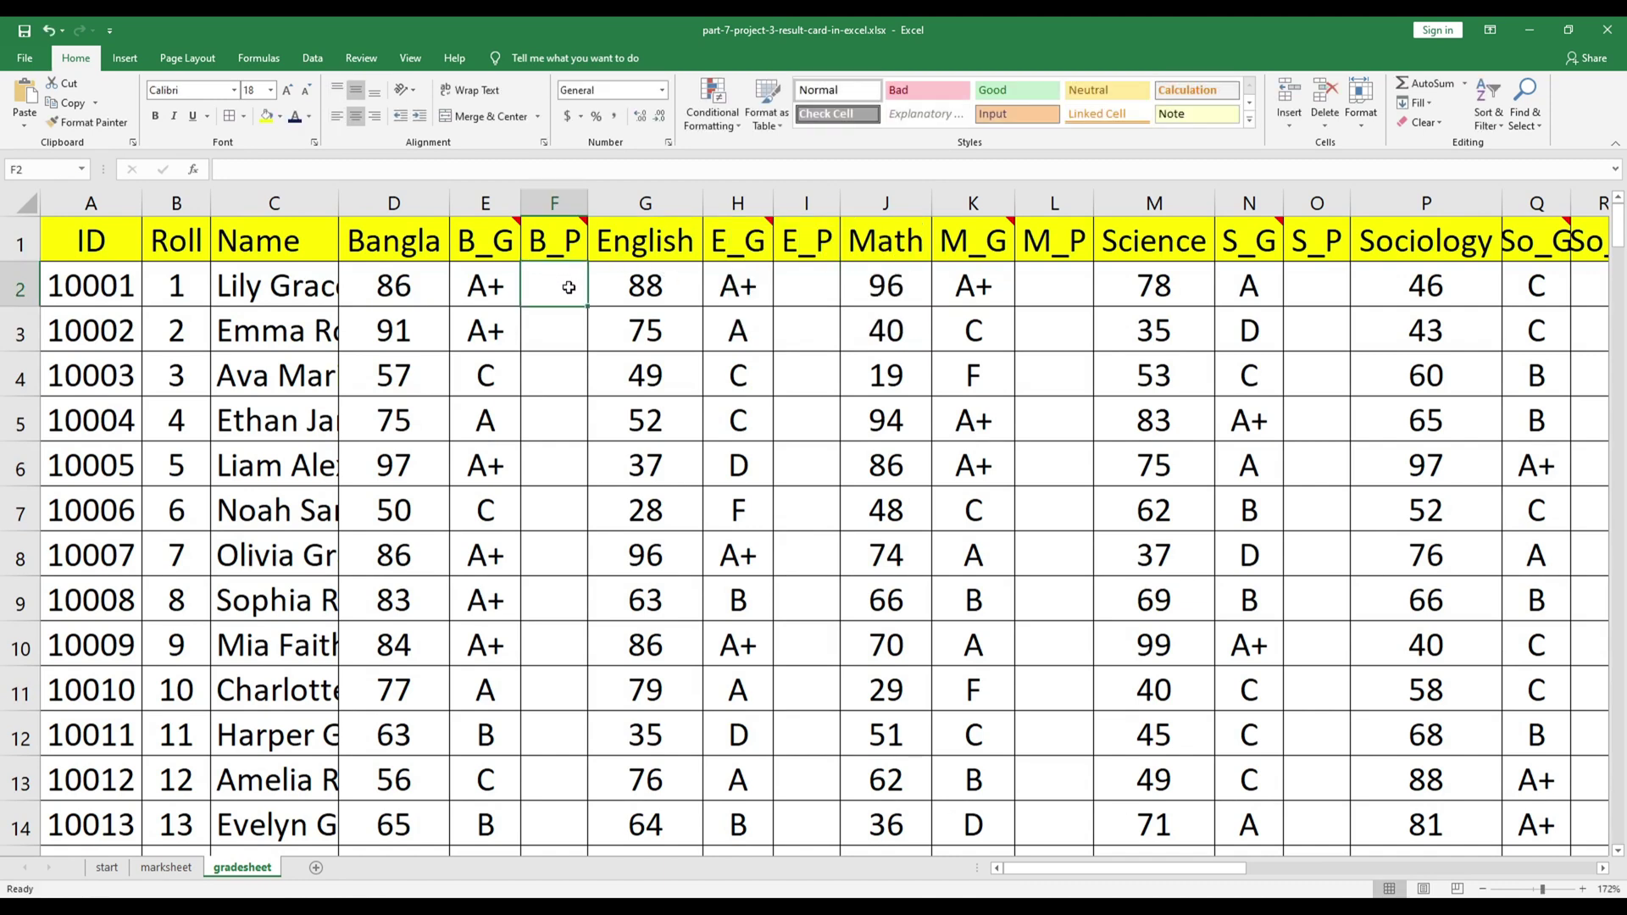
{"action": "key", "text": "ctrl+v"}
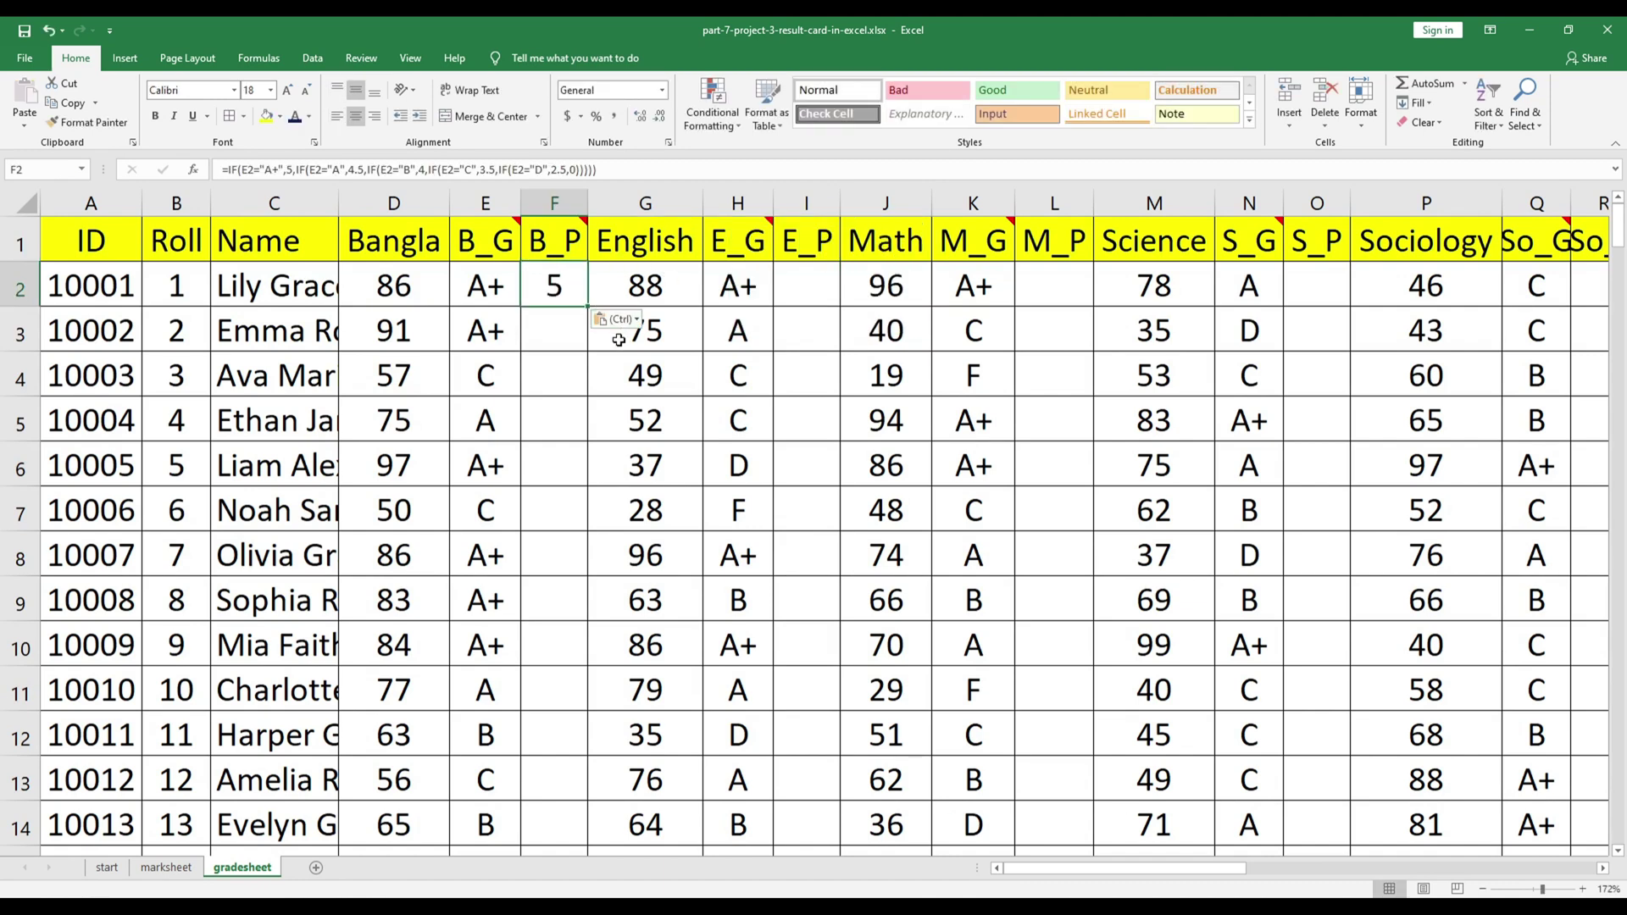
{"action": "double_click", "coordinate": [587, 306]}
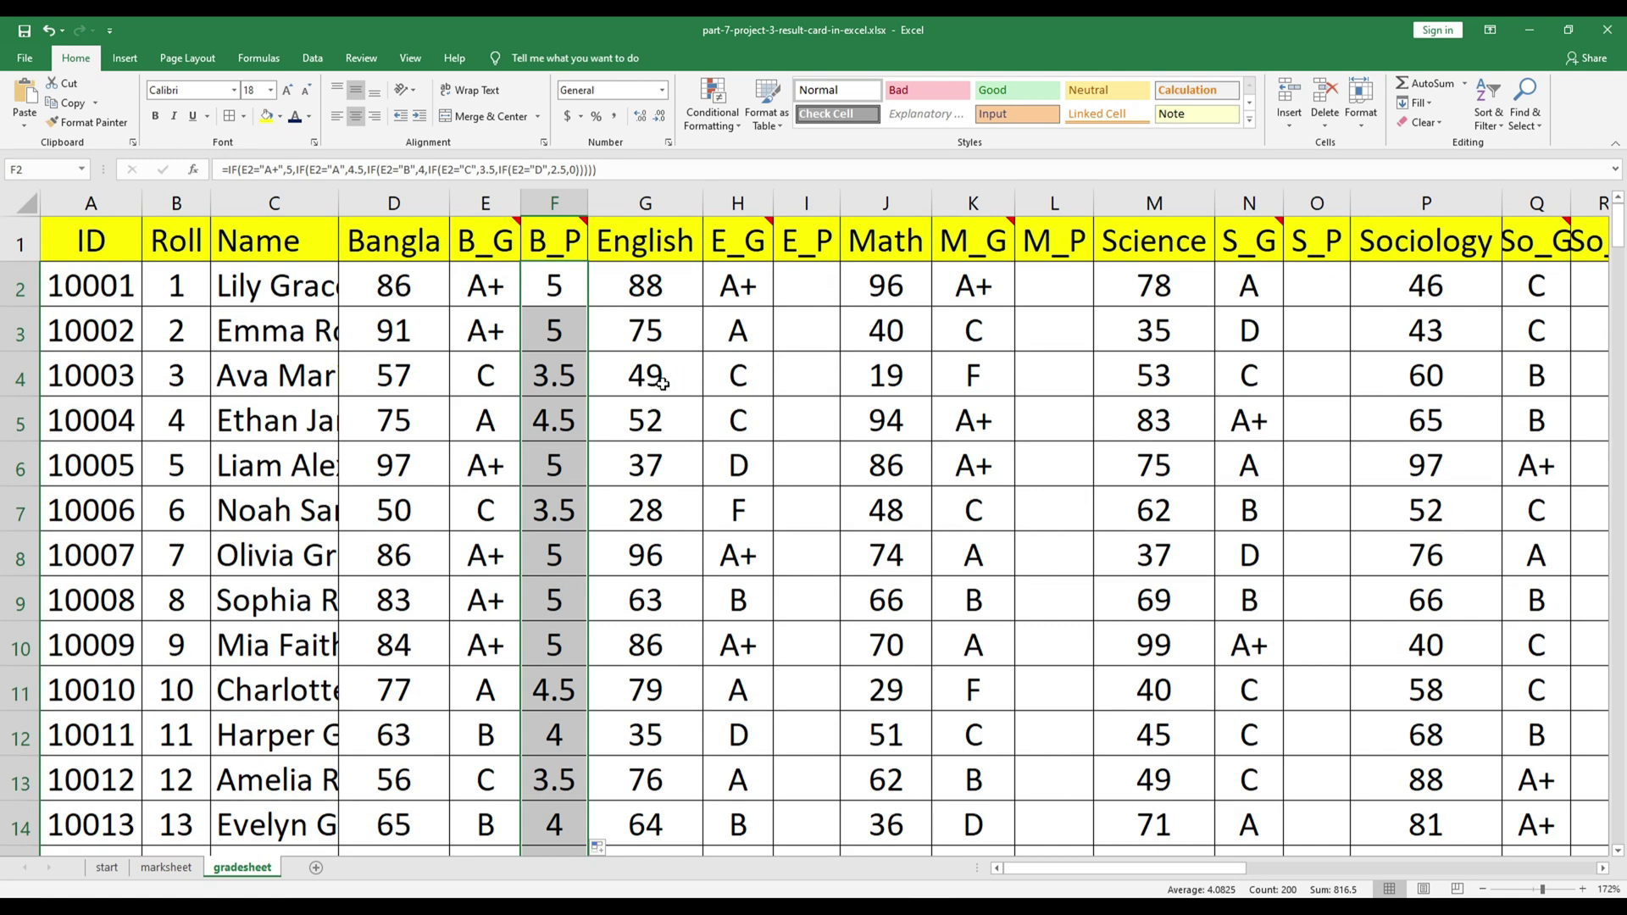
Step: Copy the grade point formula from F2 to I2 and fill it down the E_P column for the English points
{"action": "left_click", "coordinate": [547, 286]}
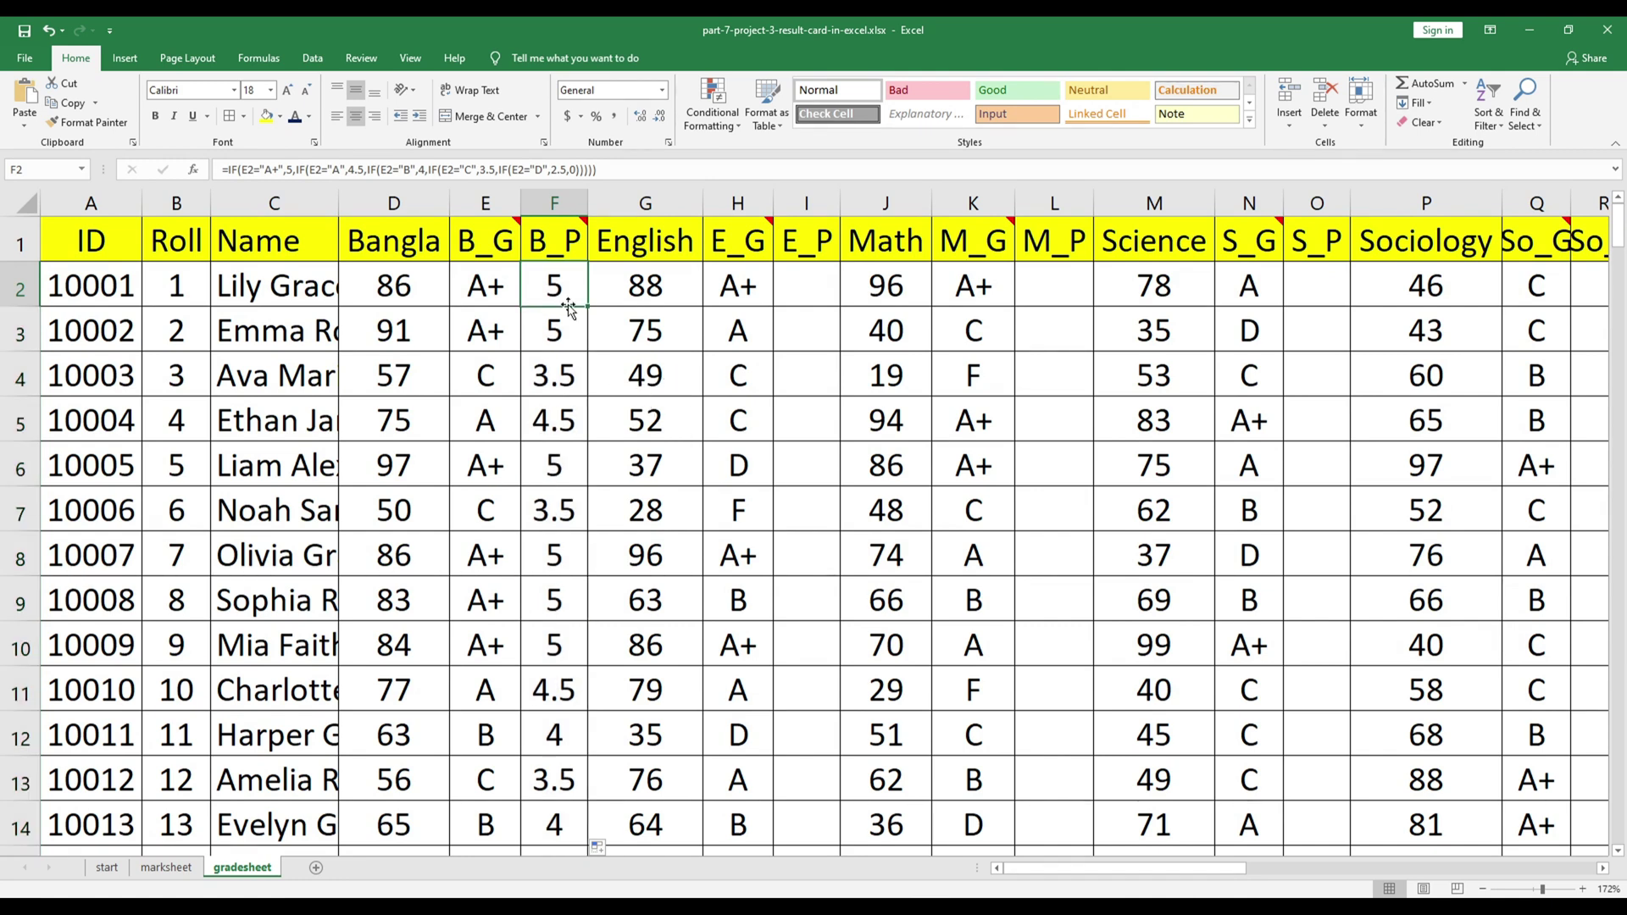
{"action": "key", "text": "ctrl+c"}
{"action": "left_click", "coordinate": [788, 290]}
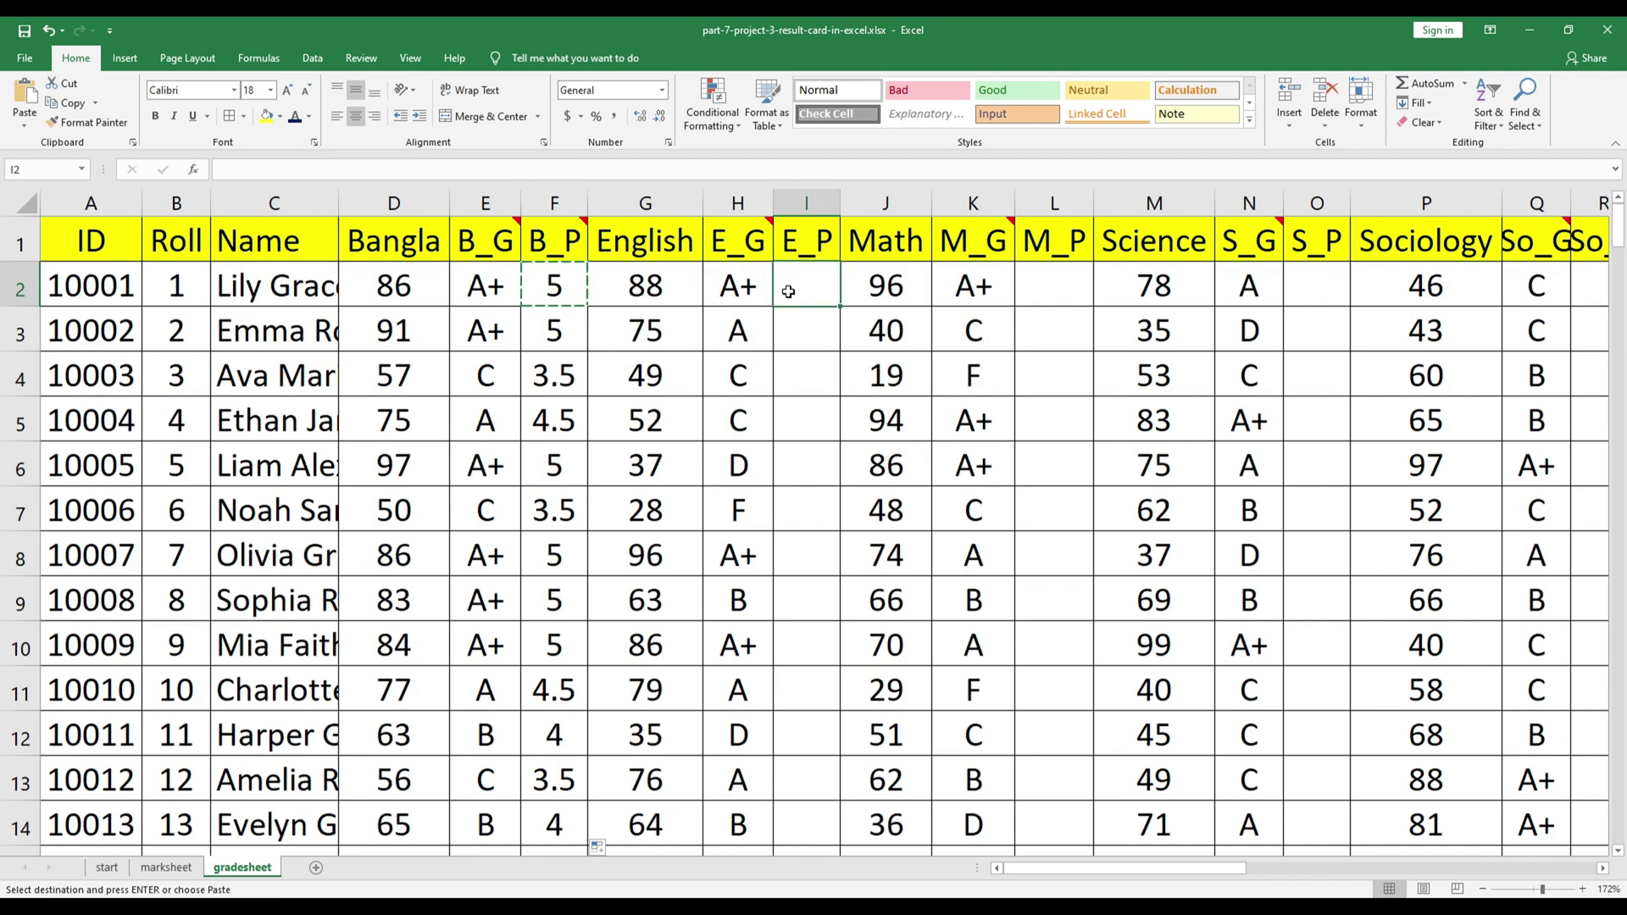
{"action": "key", "text": "ctrl+v"}
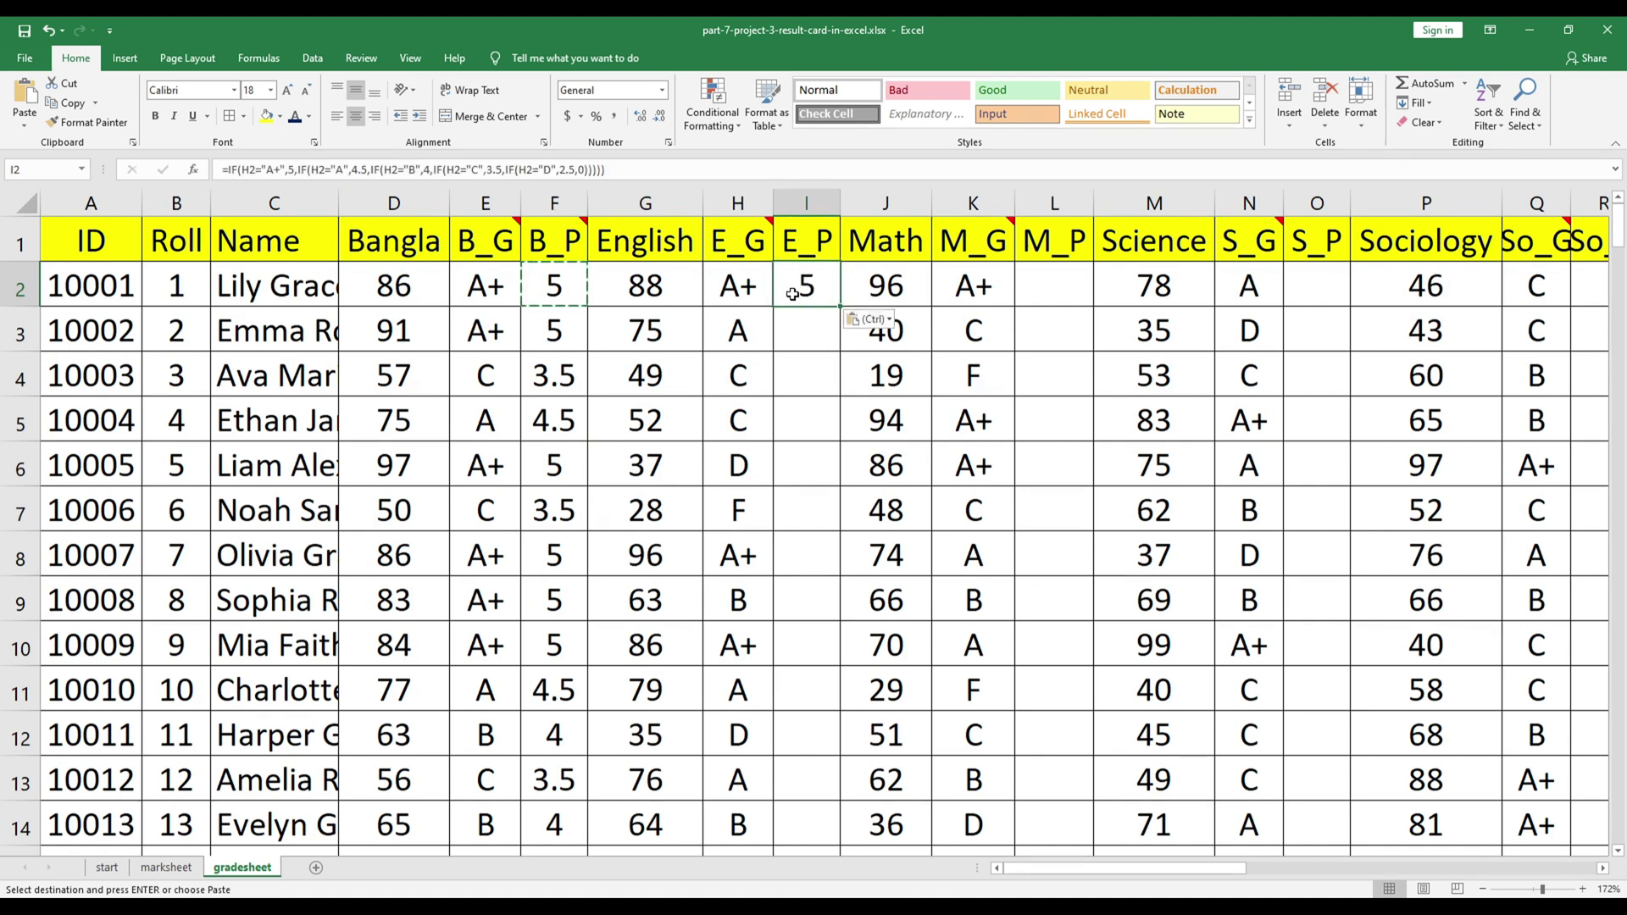
{"action": "double_click", "coordinate": [838, 306]}
Step: Copy the grade point formula from I2 to L2 and fill it down the M_P column for the Math points
{"action": "left_click", "coordinate": [806, 286]}
{"action": "key", "text": "ctrl+c"}
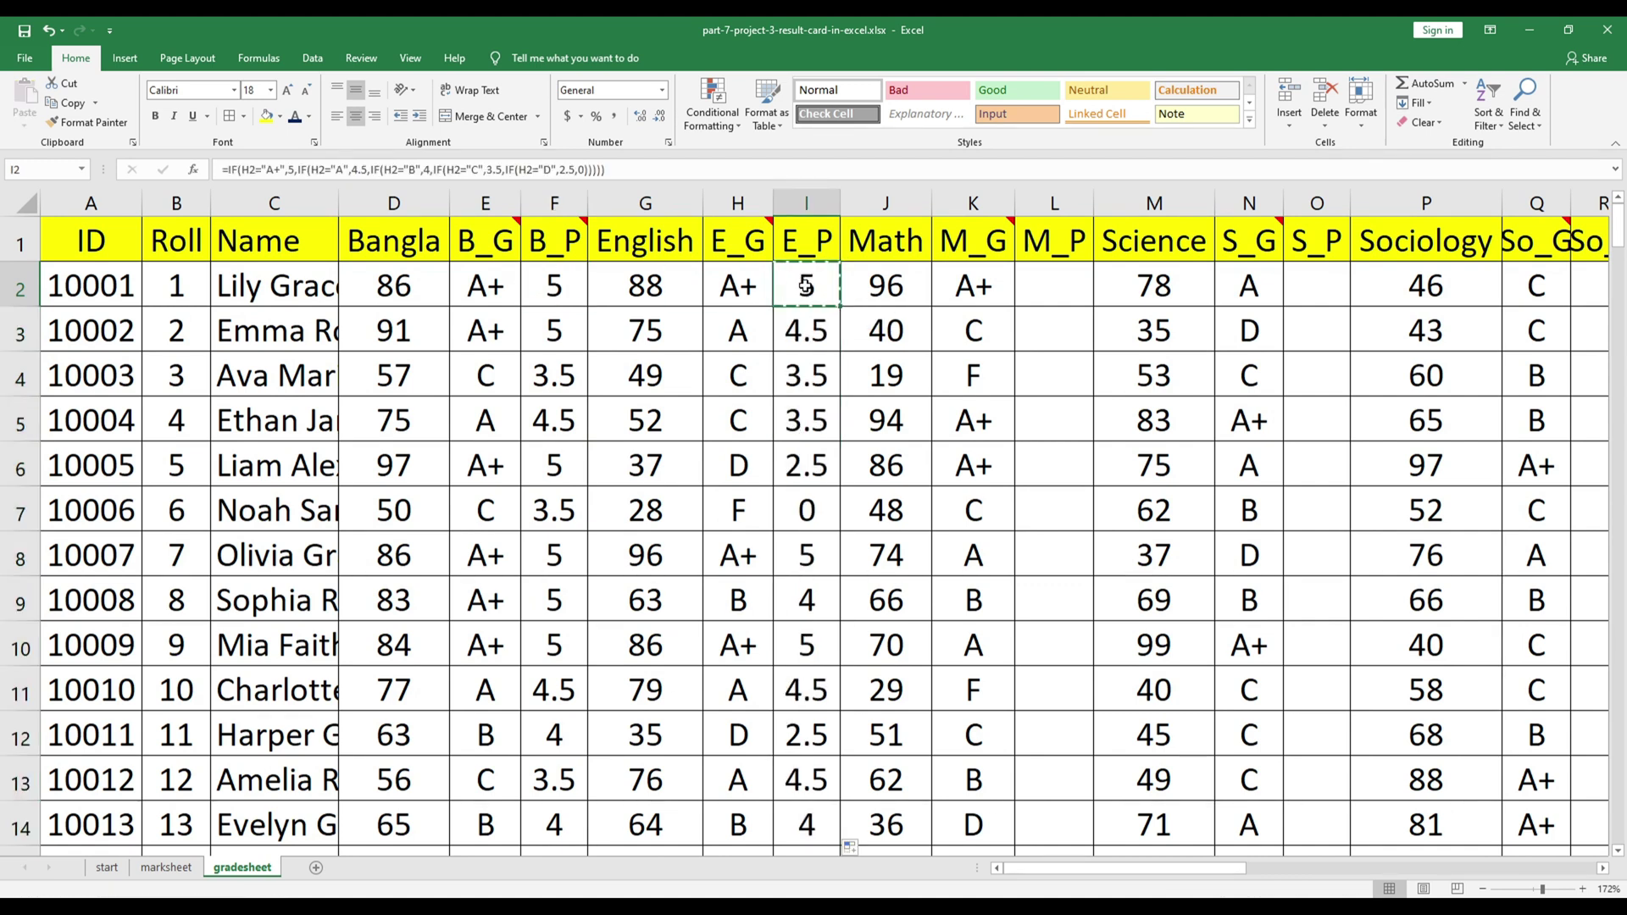
{"action": "left_click", "coordinate": [1047, 286]}
{"action": "key", "text": "ctrl+v"}
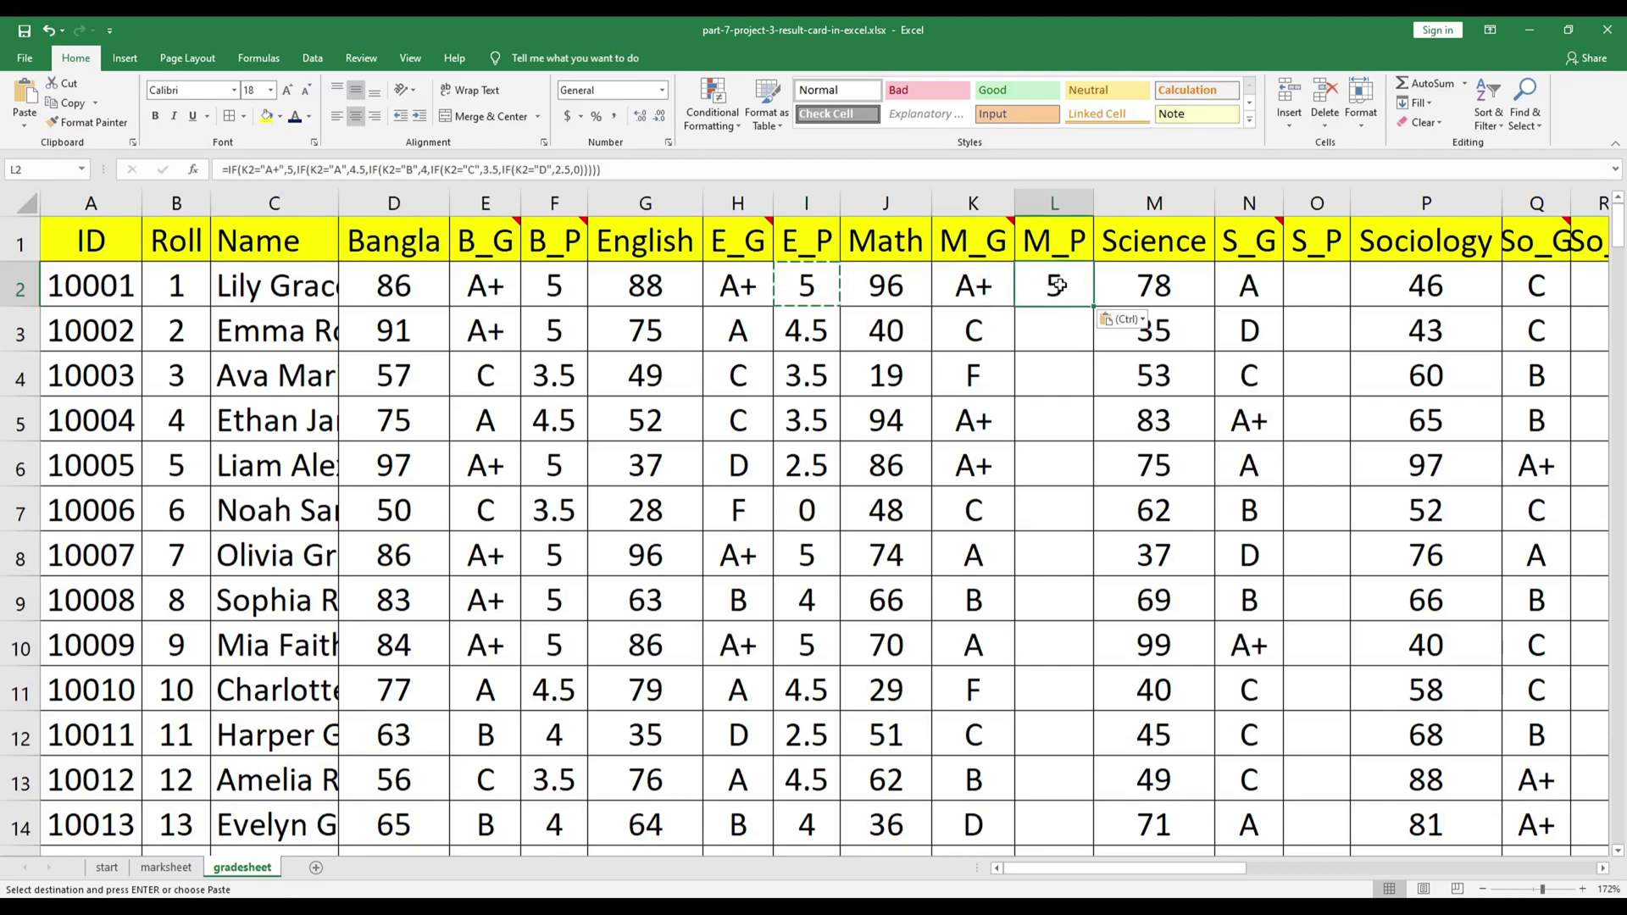
{"action": "double_click", "coordinate": [1093, 307]}
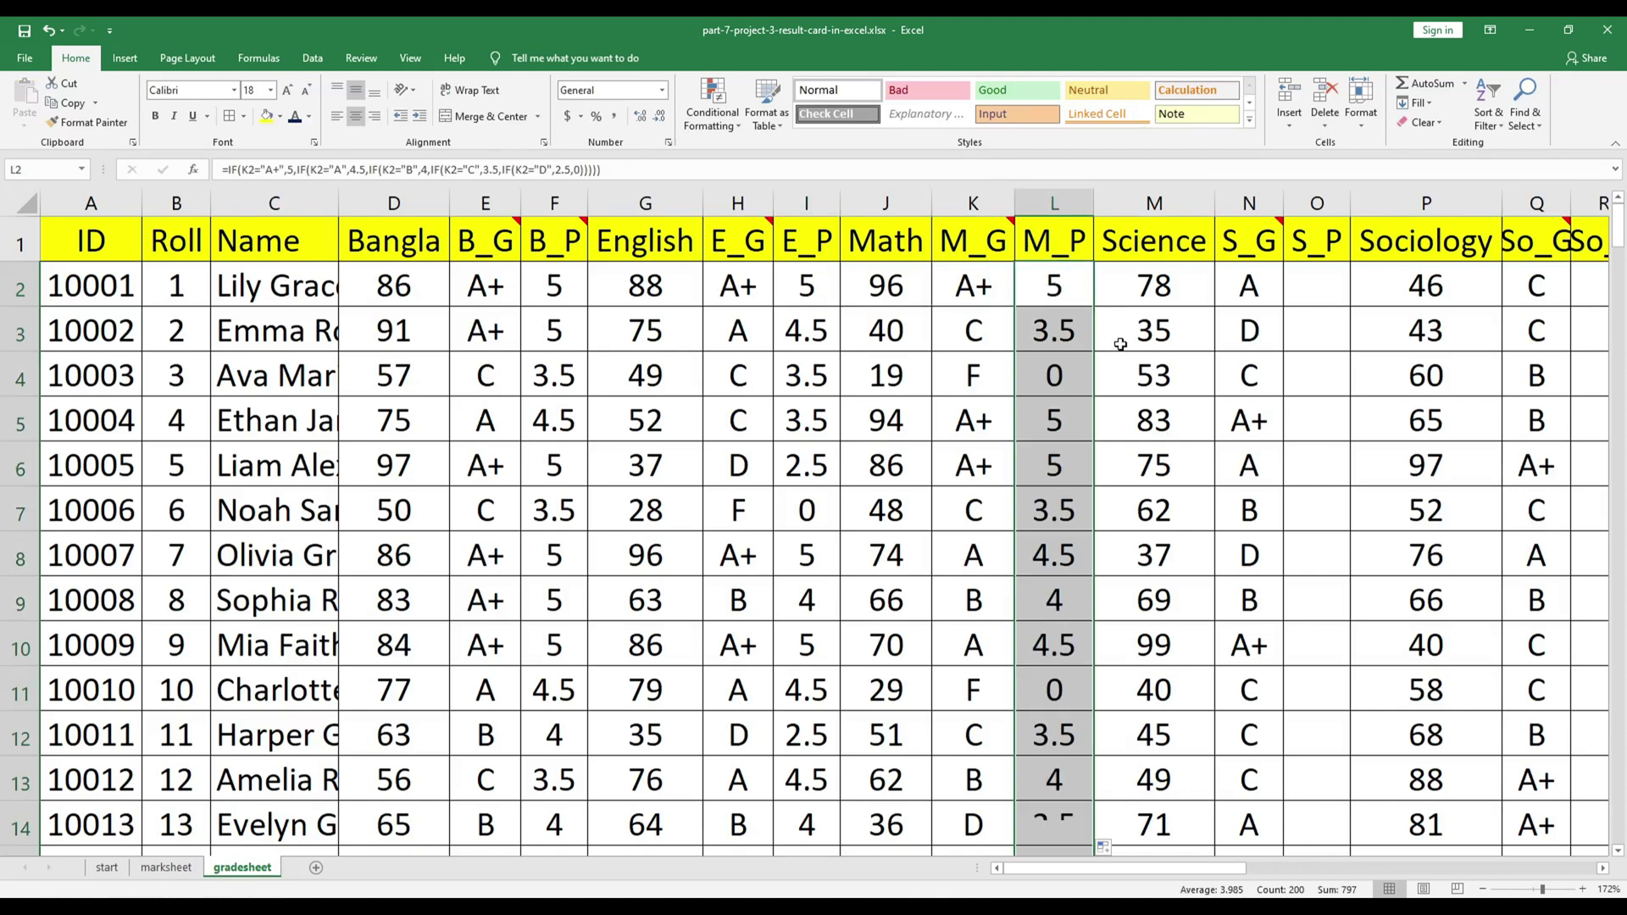
Step: Copy the grade point formula from L2 to O2 and fill it down the S_P column for the Science points
{"action": "left_click", "coordinate": [1057, 285]}
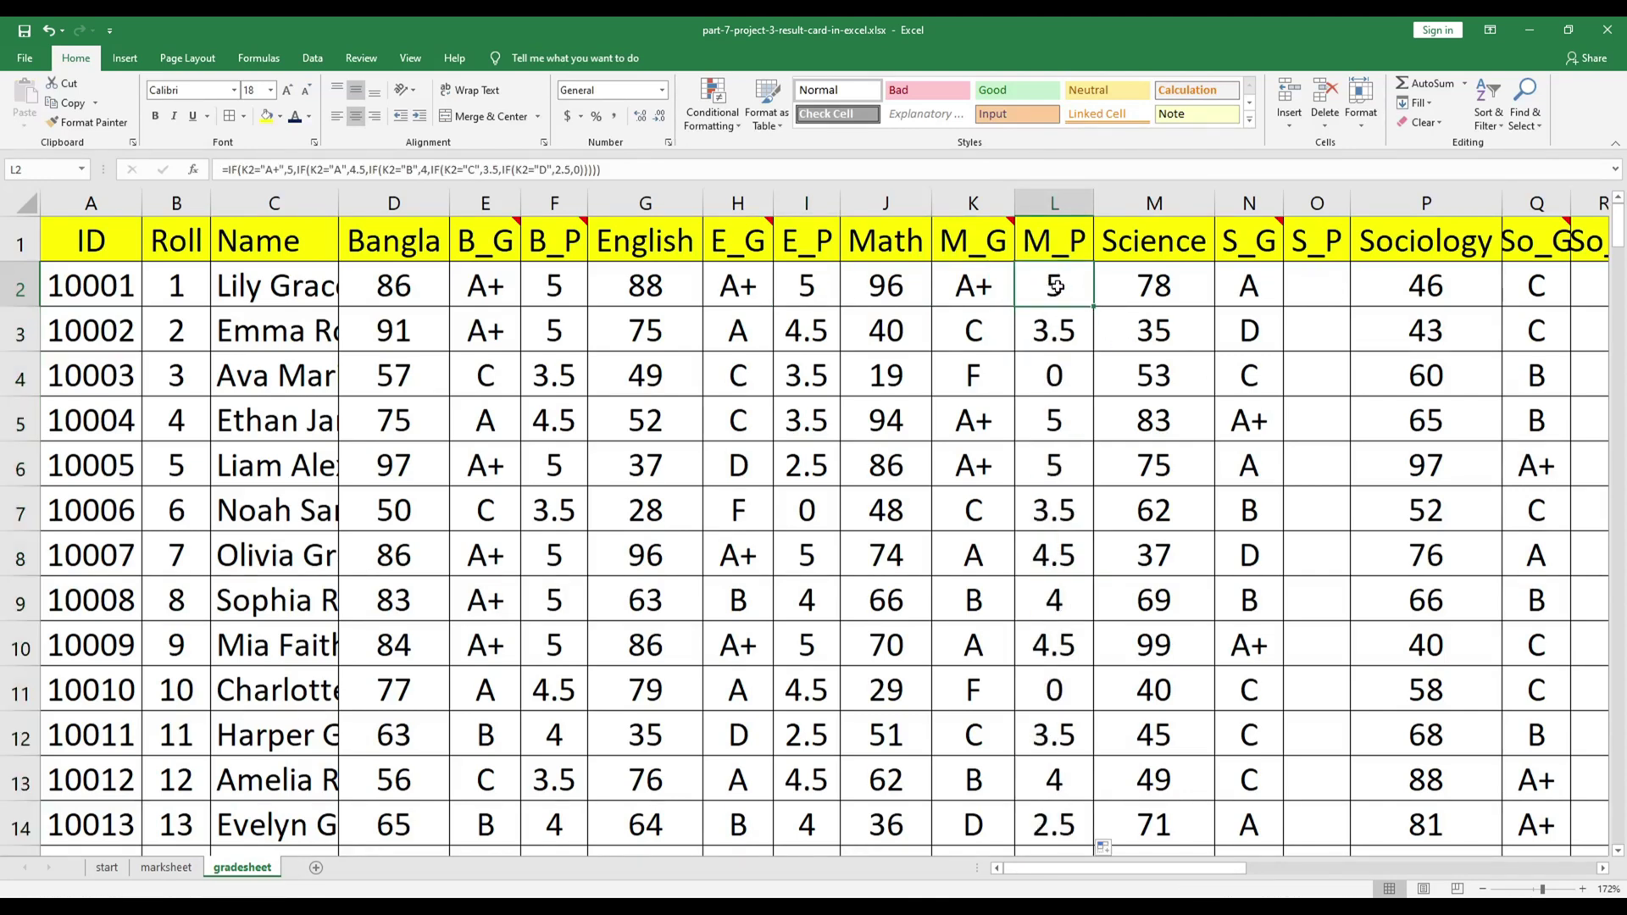
{"action": "key", "text": "ctrl+c"}
{"action": "left_click", "coordinate": [1311, 286]}
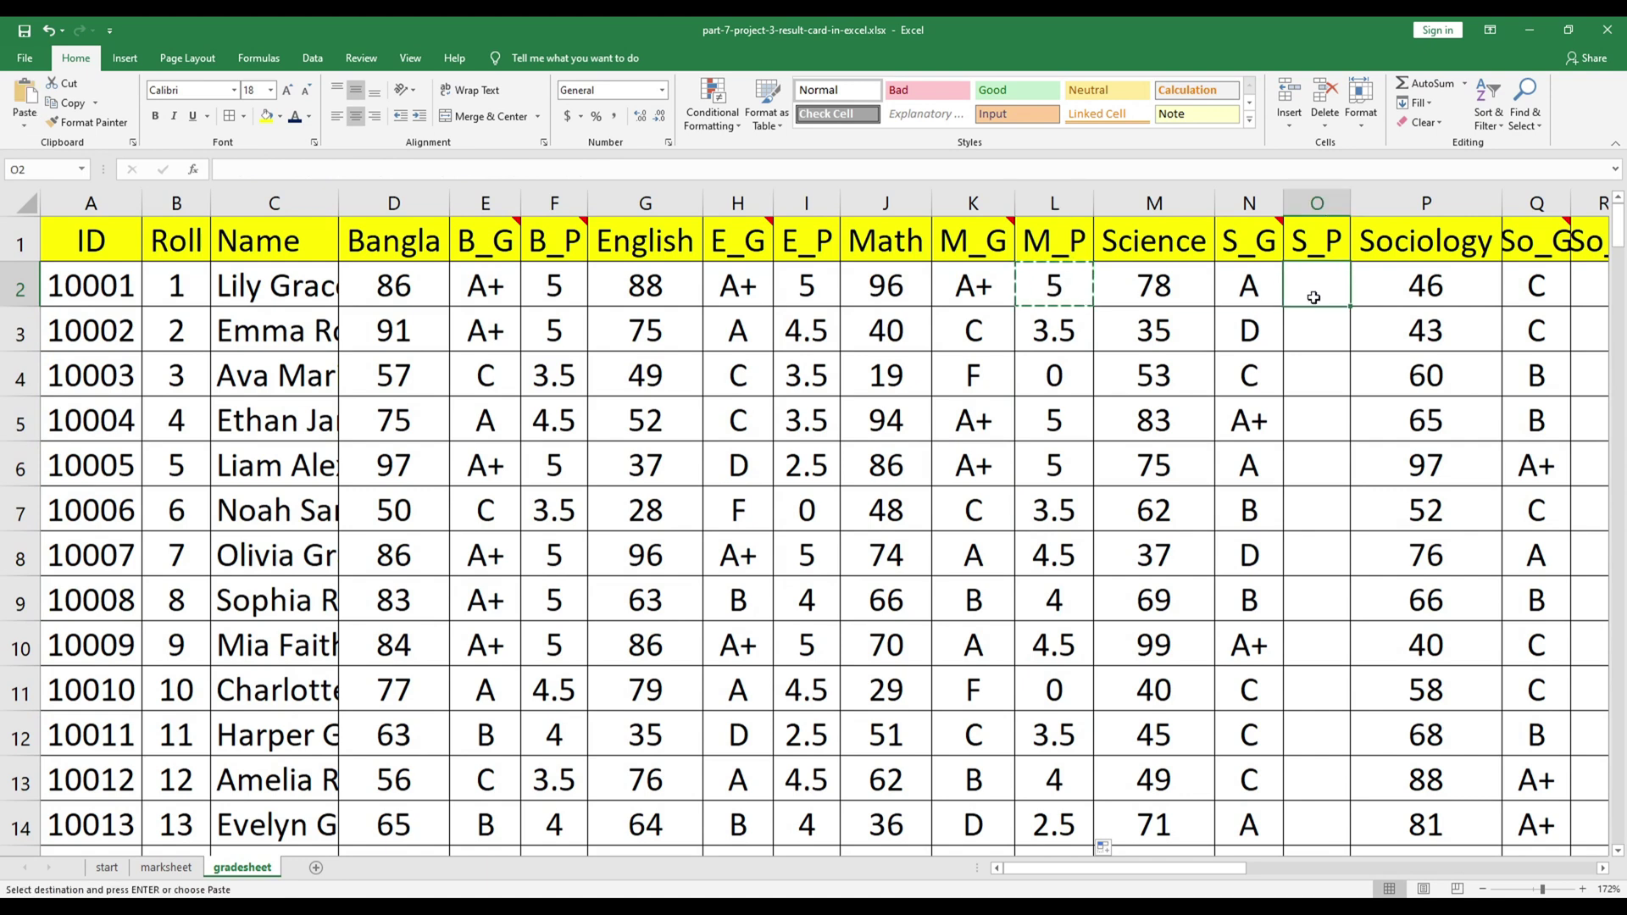
{"action": "key", "text": "ctrl+v"}
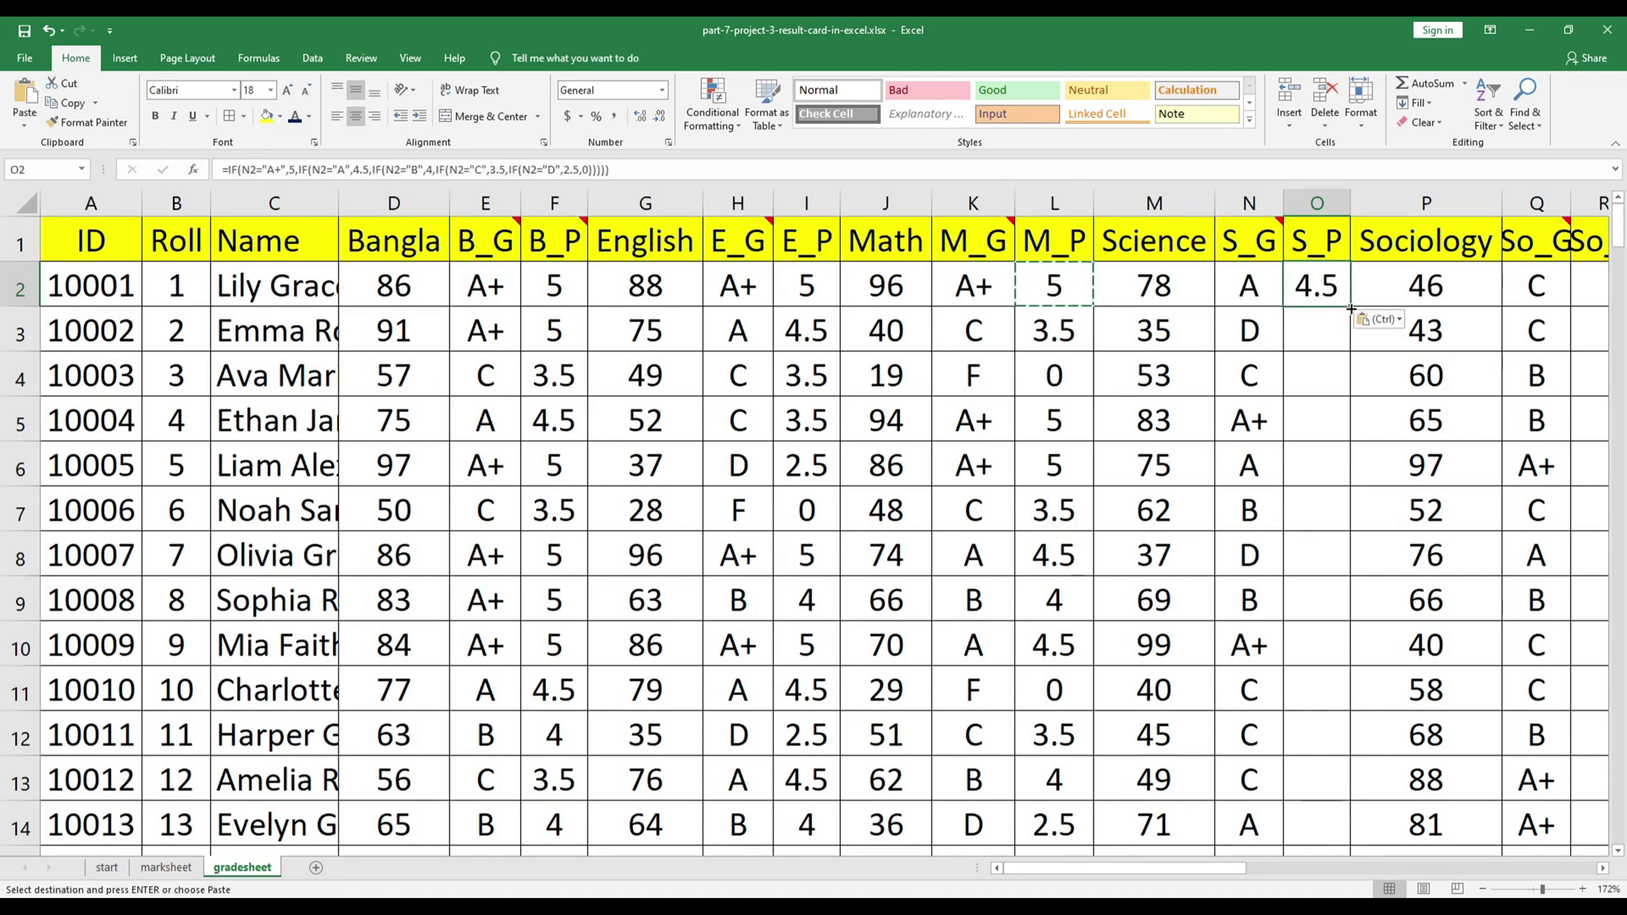
{"action": "double_click", "coordinate": [1349, 306]}
Step: Copy the grade point formula from O2 to R2 and fill it down the So_P column for the Sociology points
{"action": "left_click_drag", "start_coordinate": [1104, 865], "coordinate": [1263, 870]}
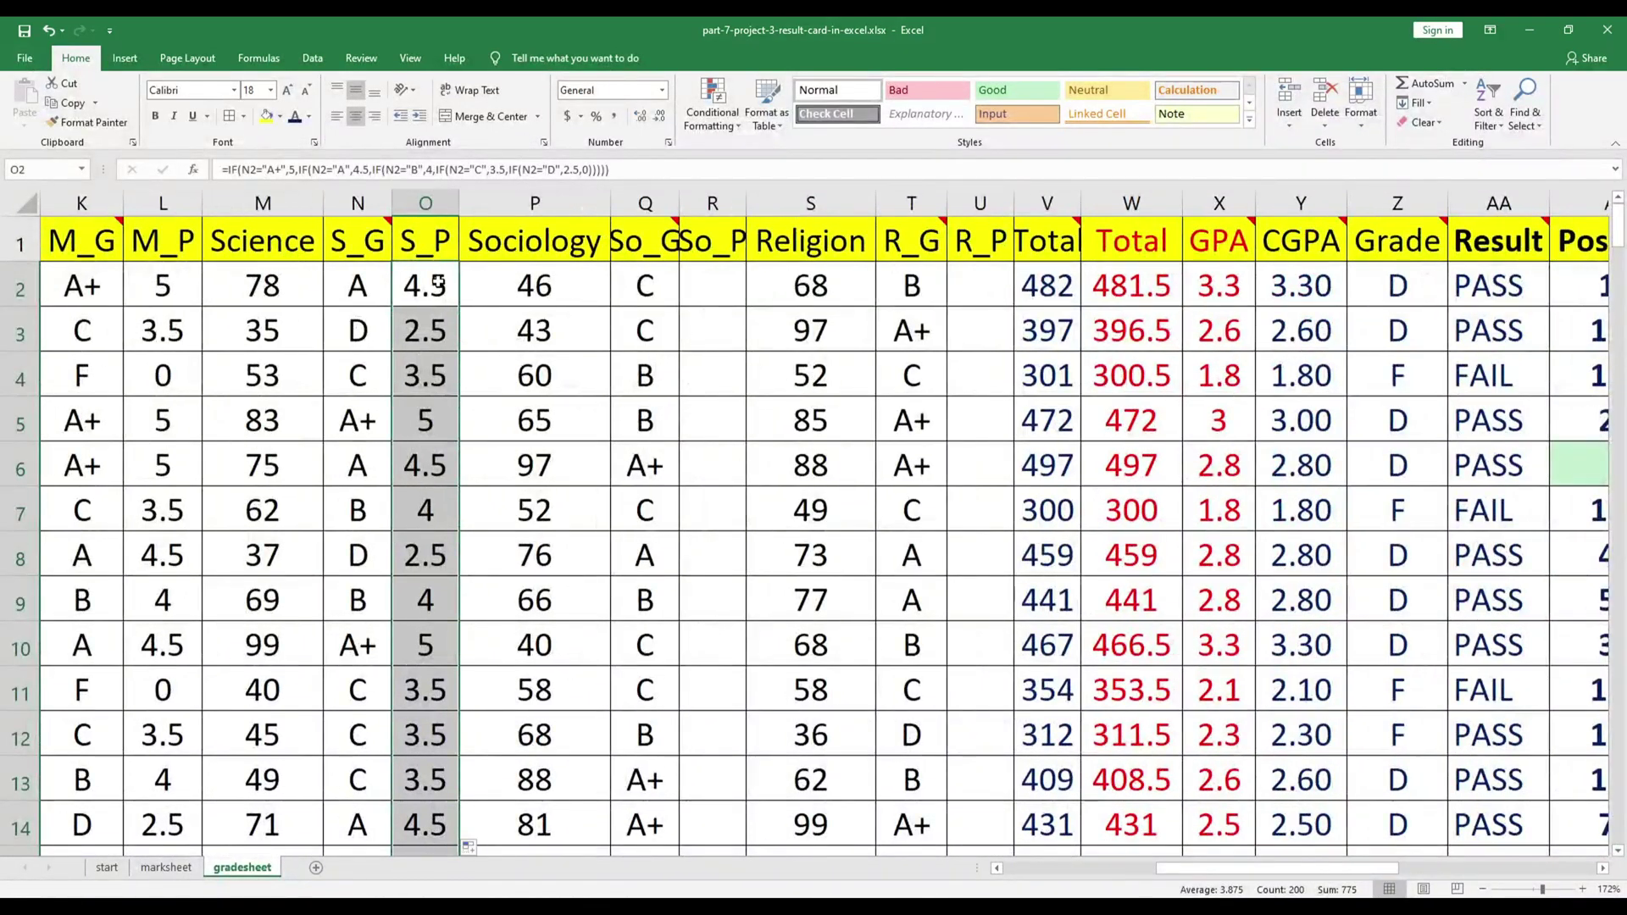
{"action": "left_click", "coordinate": [439, 285]}
{"action": "key", "text": "ctrl+c"}
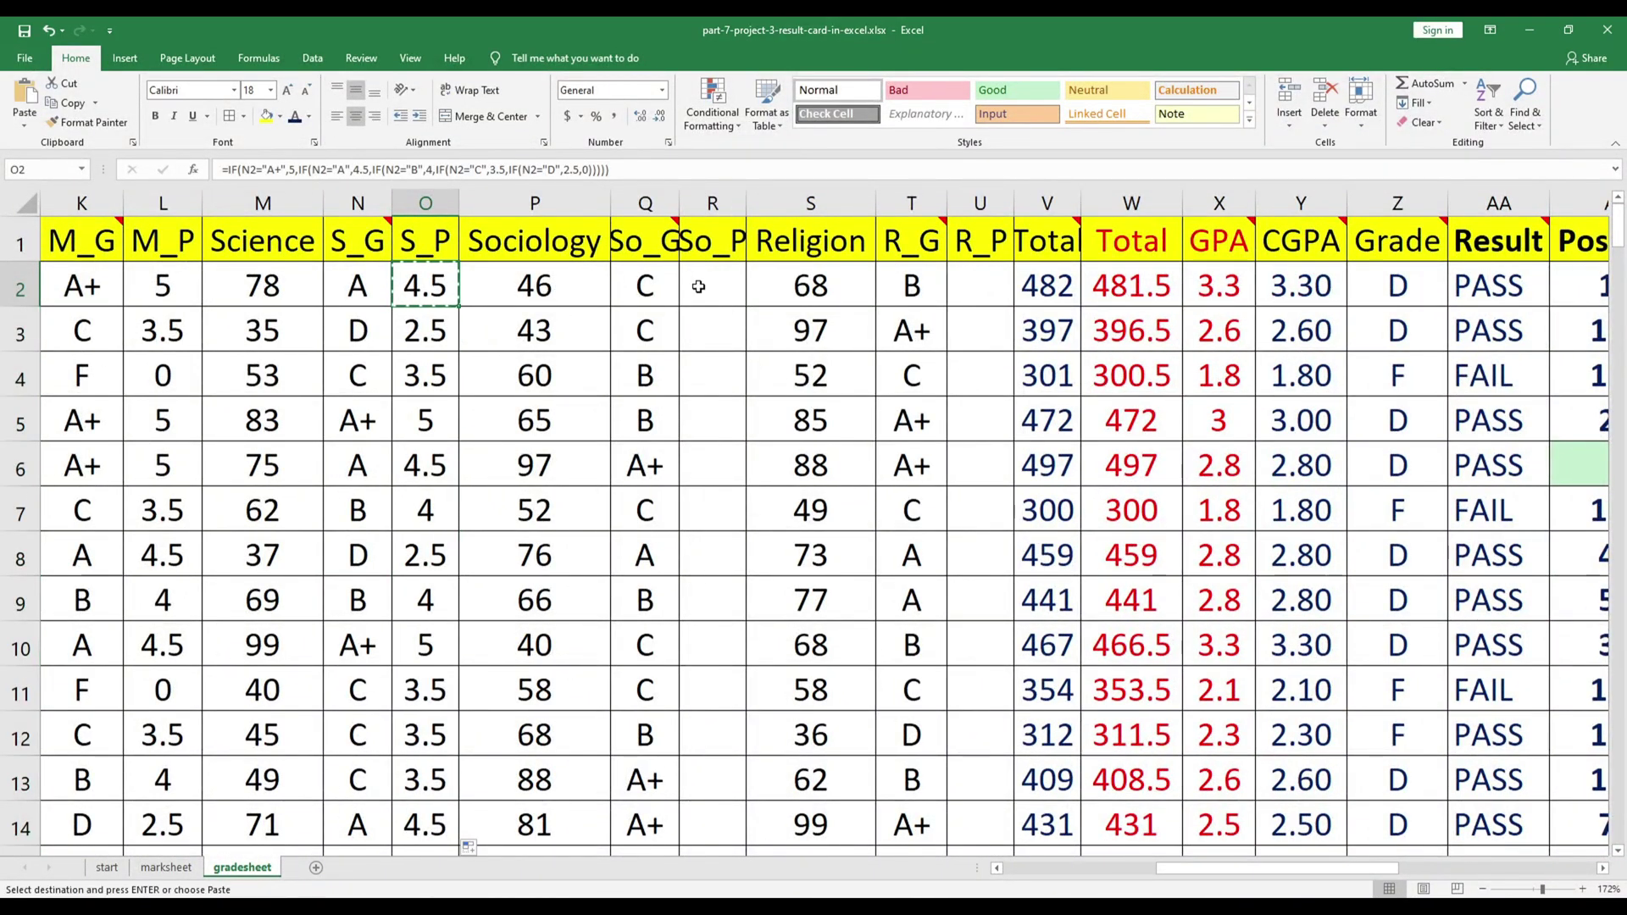
{"action": "left_click", "coordinate": [699, 287]}
{"action": "key", "text": "ctrl+v"}
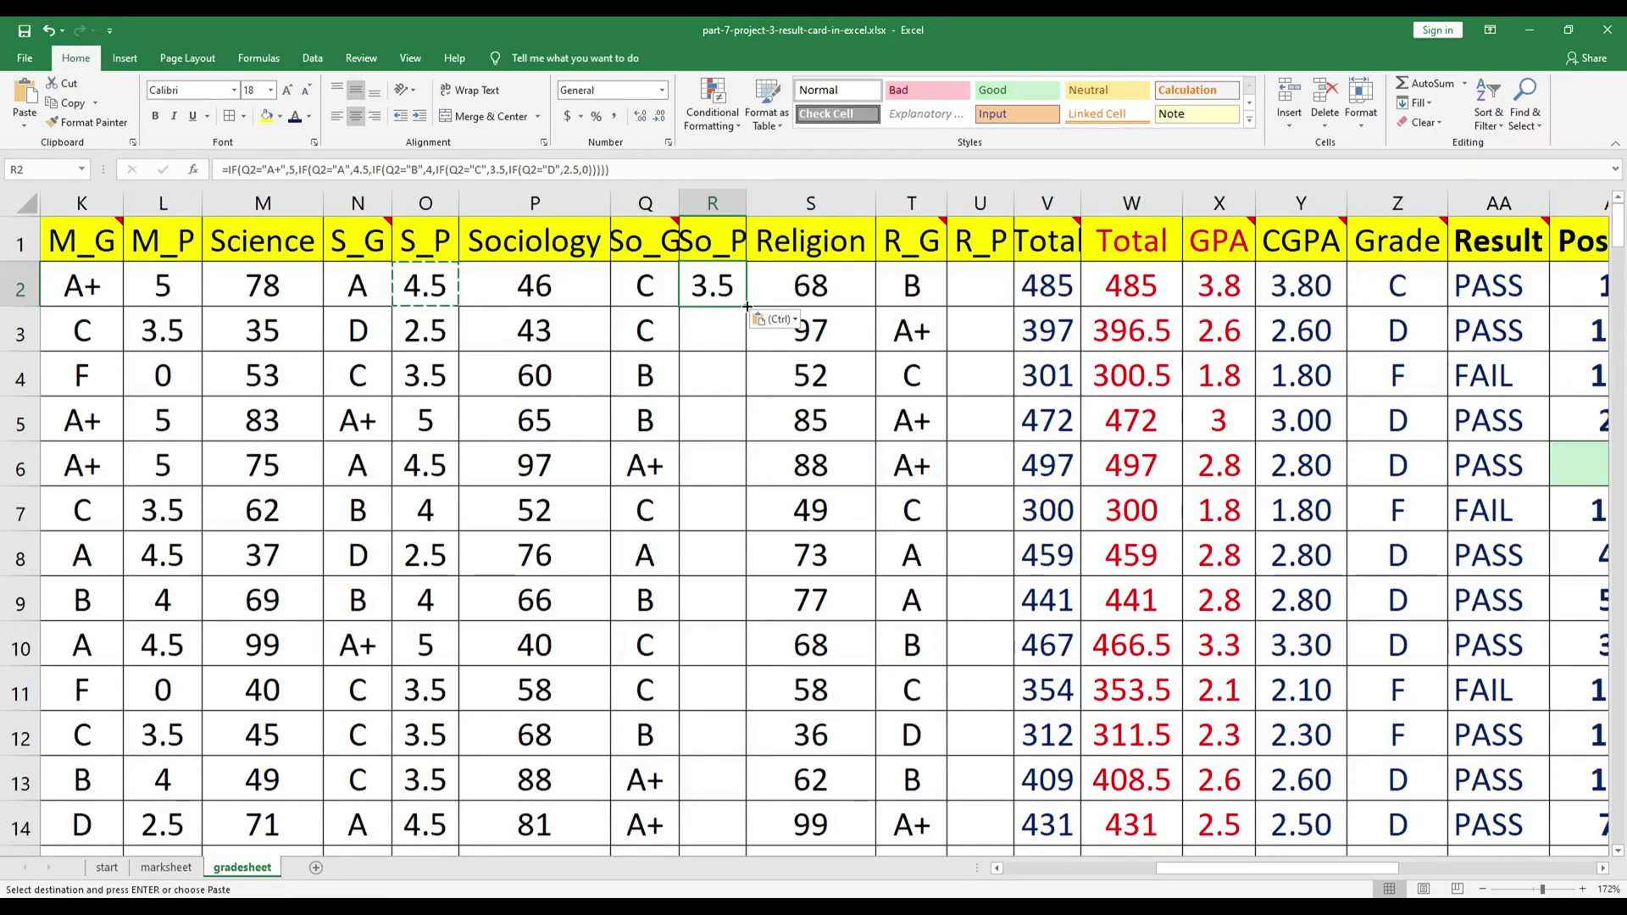
{"action": "double_click", "coordinate": [746, 307]}
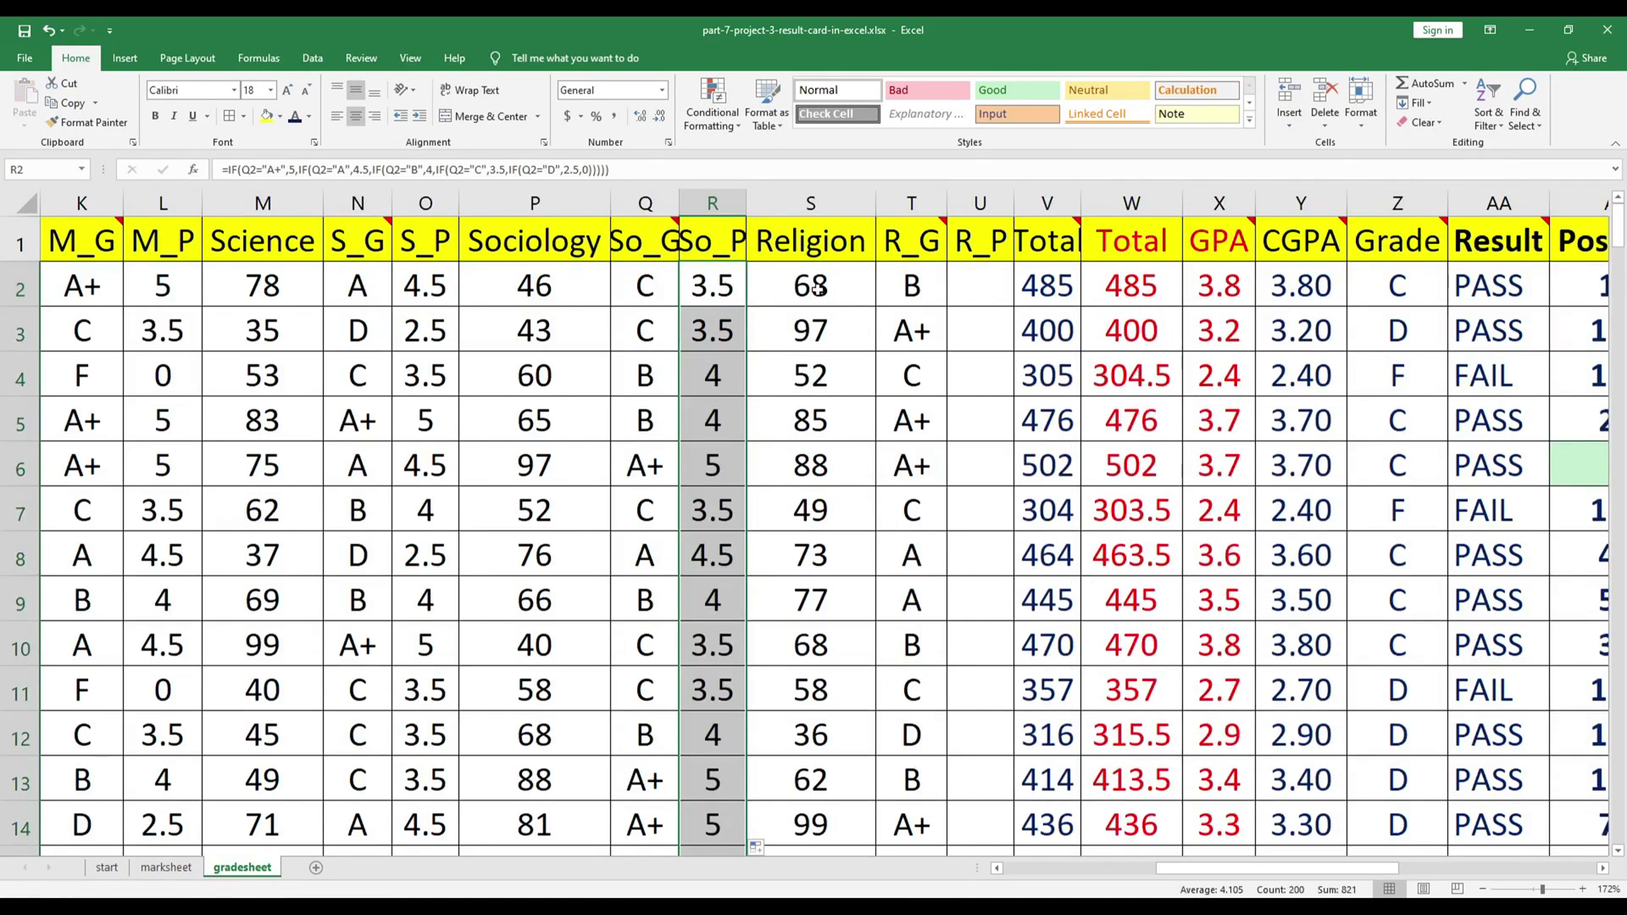
Step: Copy the grade point formula from R2 to U2 and fill it down the R_P column for the Religion points
{"action": "left_click", "coordinate": [699, 281]}
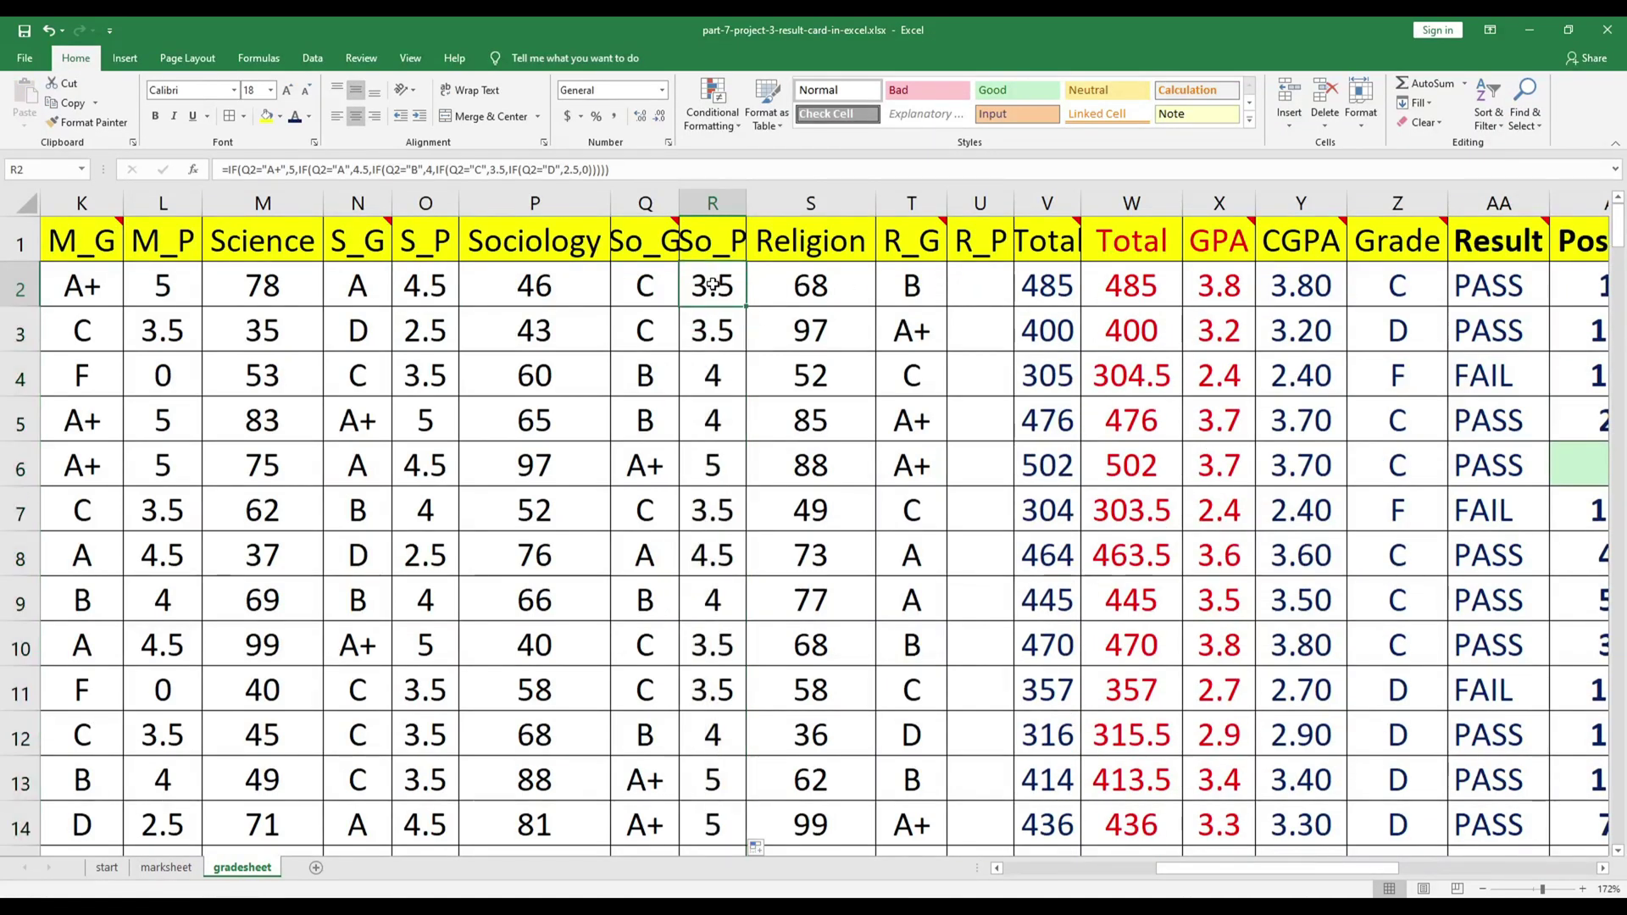
{"action": "key", "text": "ctrl+c"}
{"action": "left_click", "coordinate": [967, 291]}
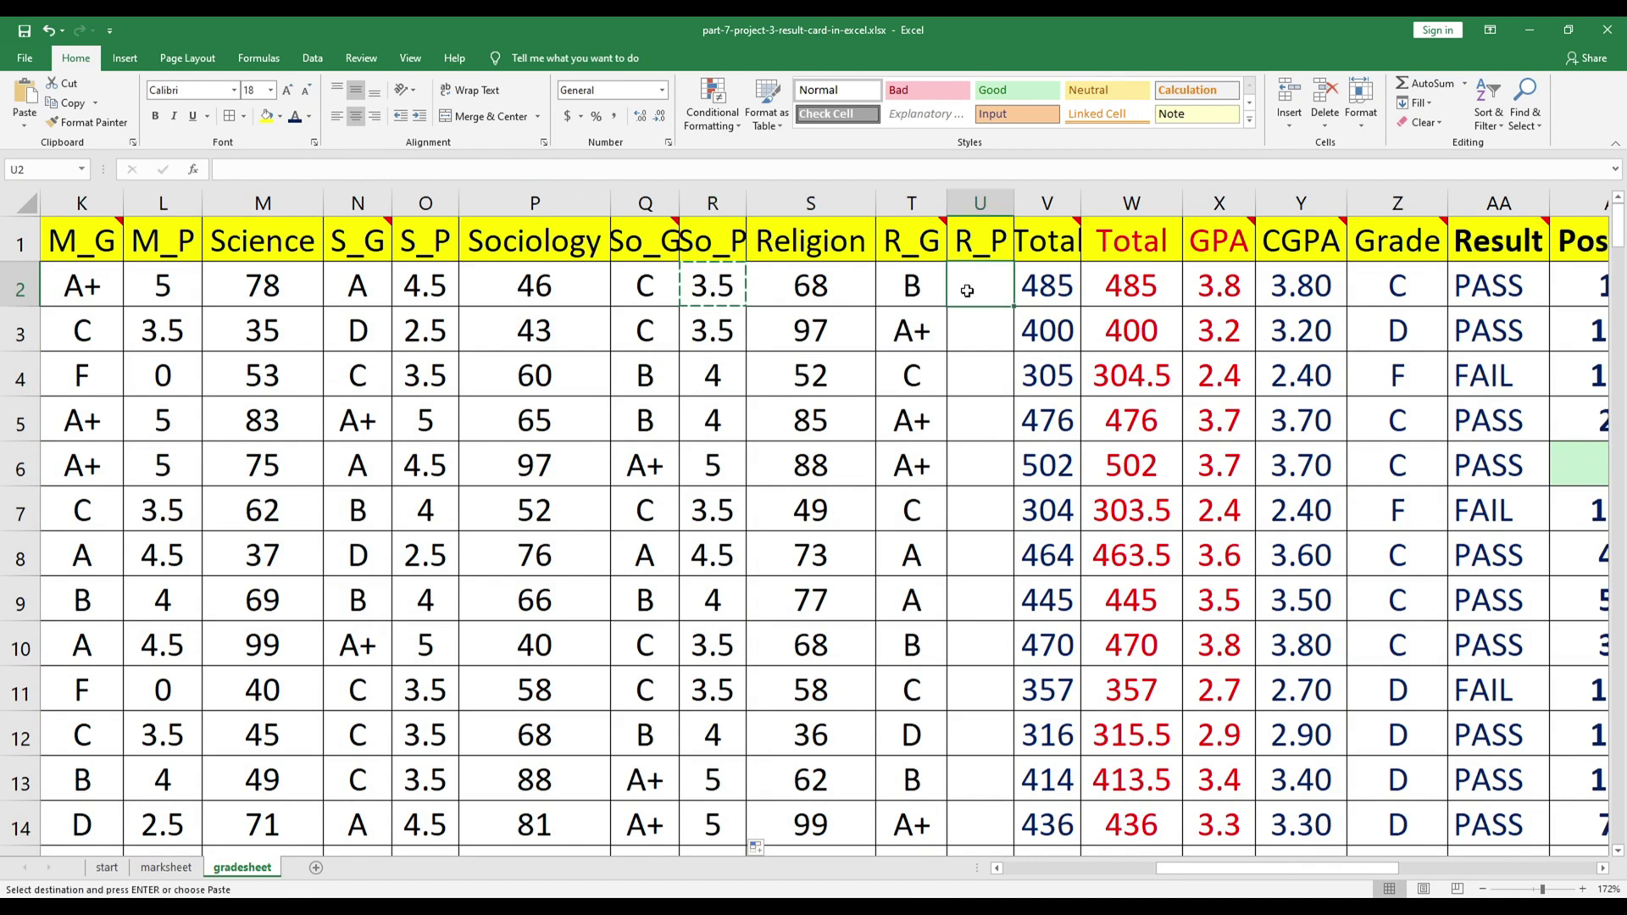
{"action": "key", "text": "ctrl+v"}
{"action": "double_click", "coordinate": [1014, 306]}
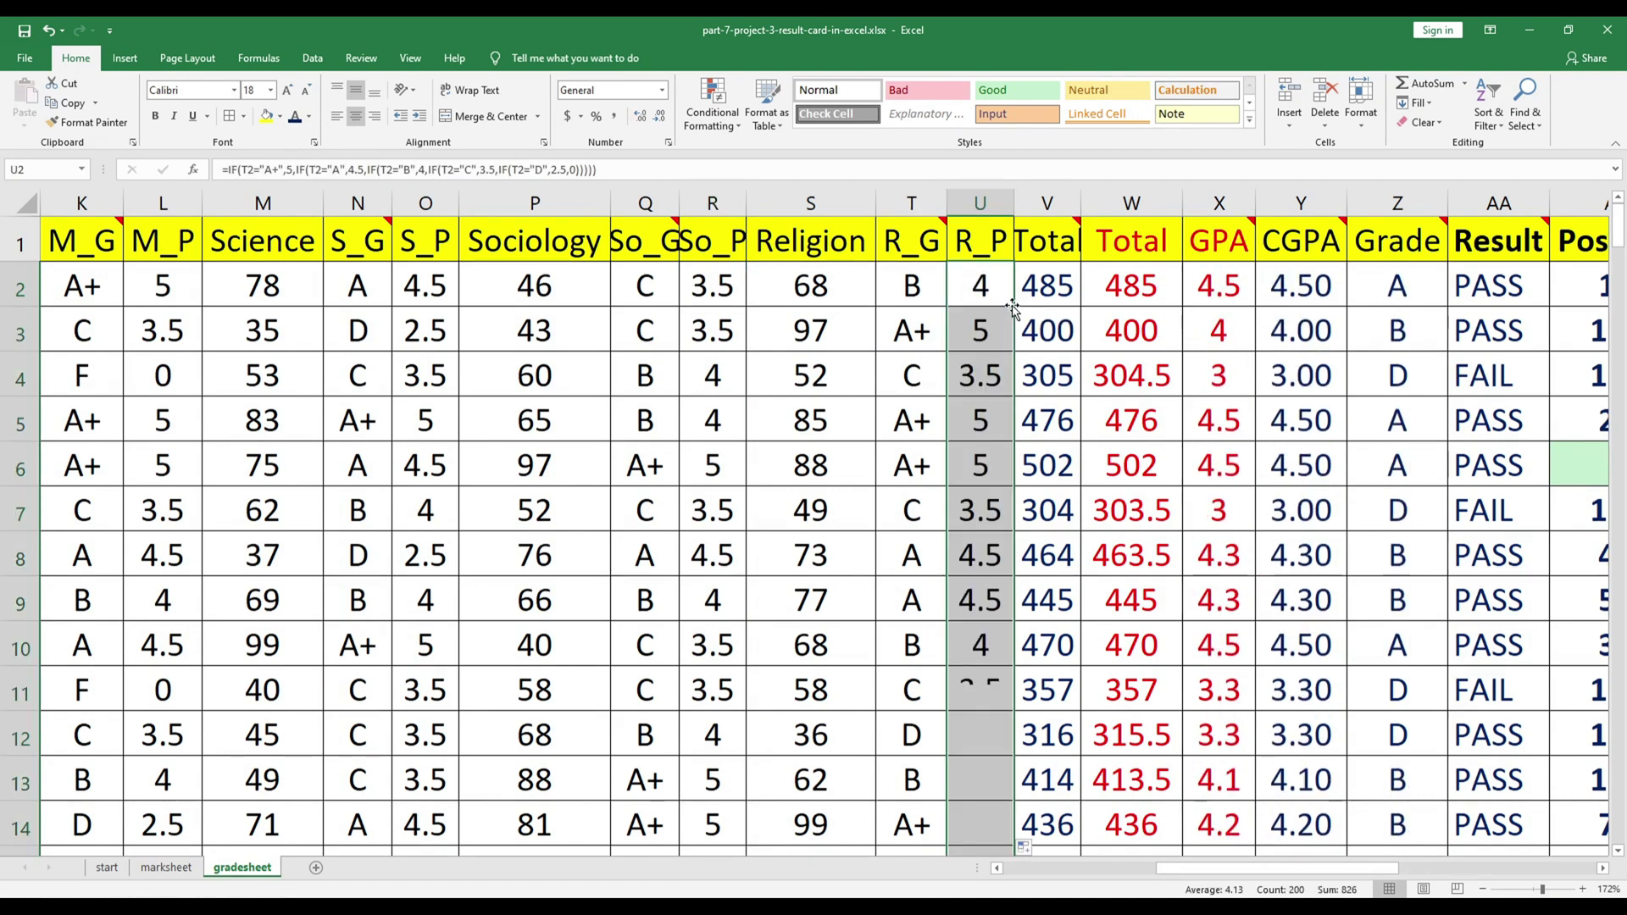
{"action": "left_click", "coordinate": [982, 428]}
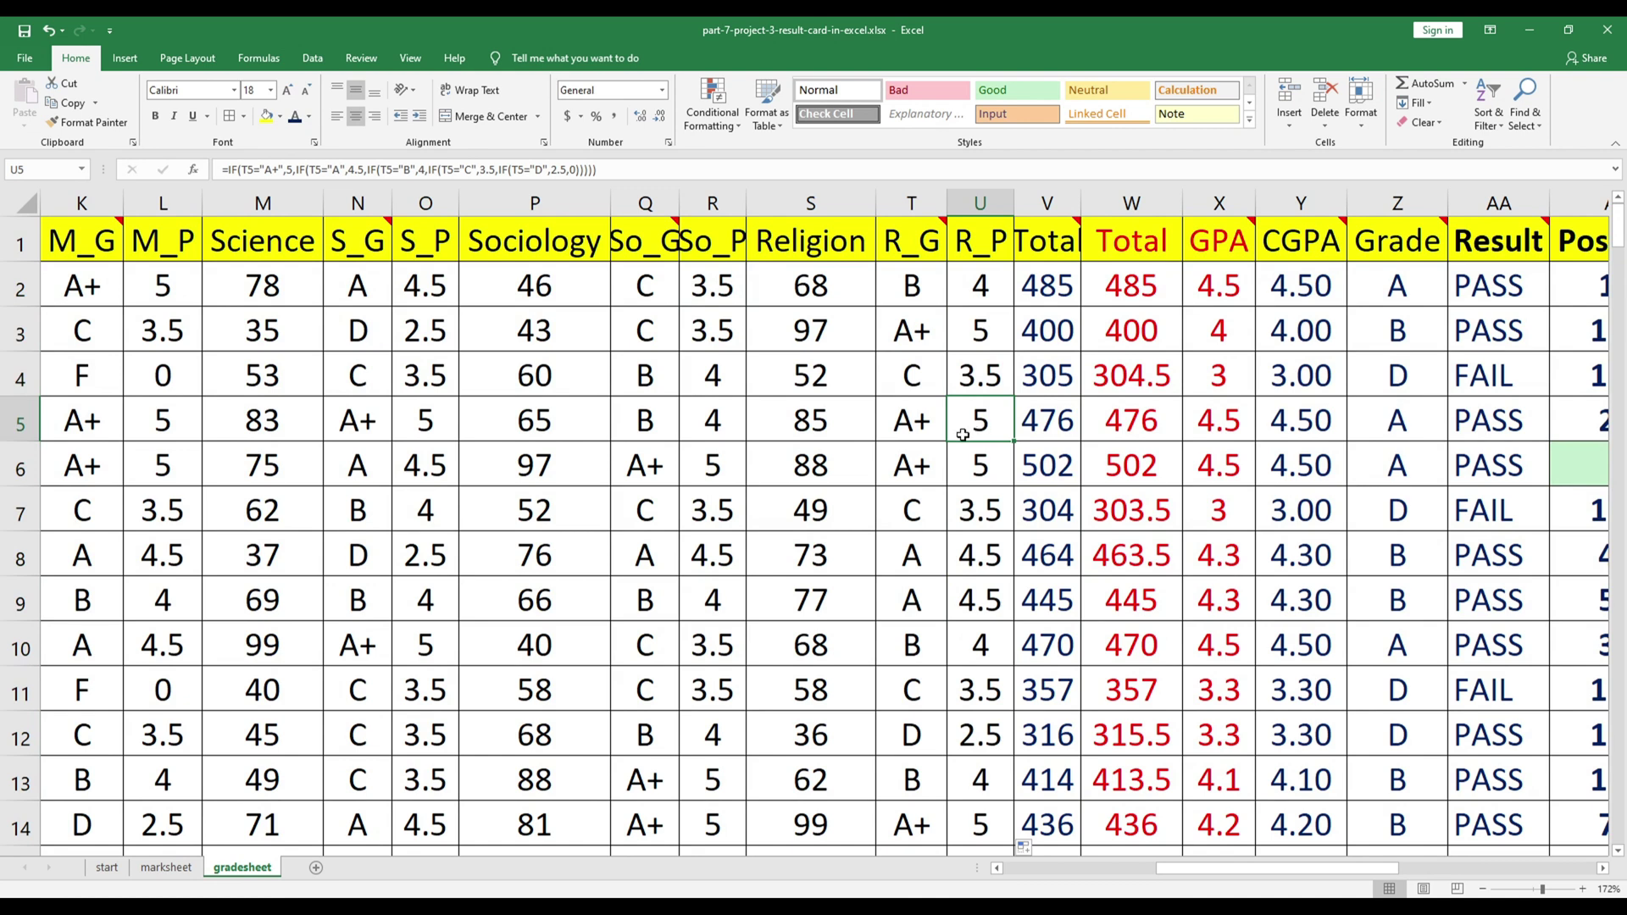
Step: Examine the formulas in row 2 of both Total columns, GPA and CGPA, and look over the CGPA values
{"action": "left_click", "coordinate": [1053, 291]}
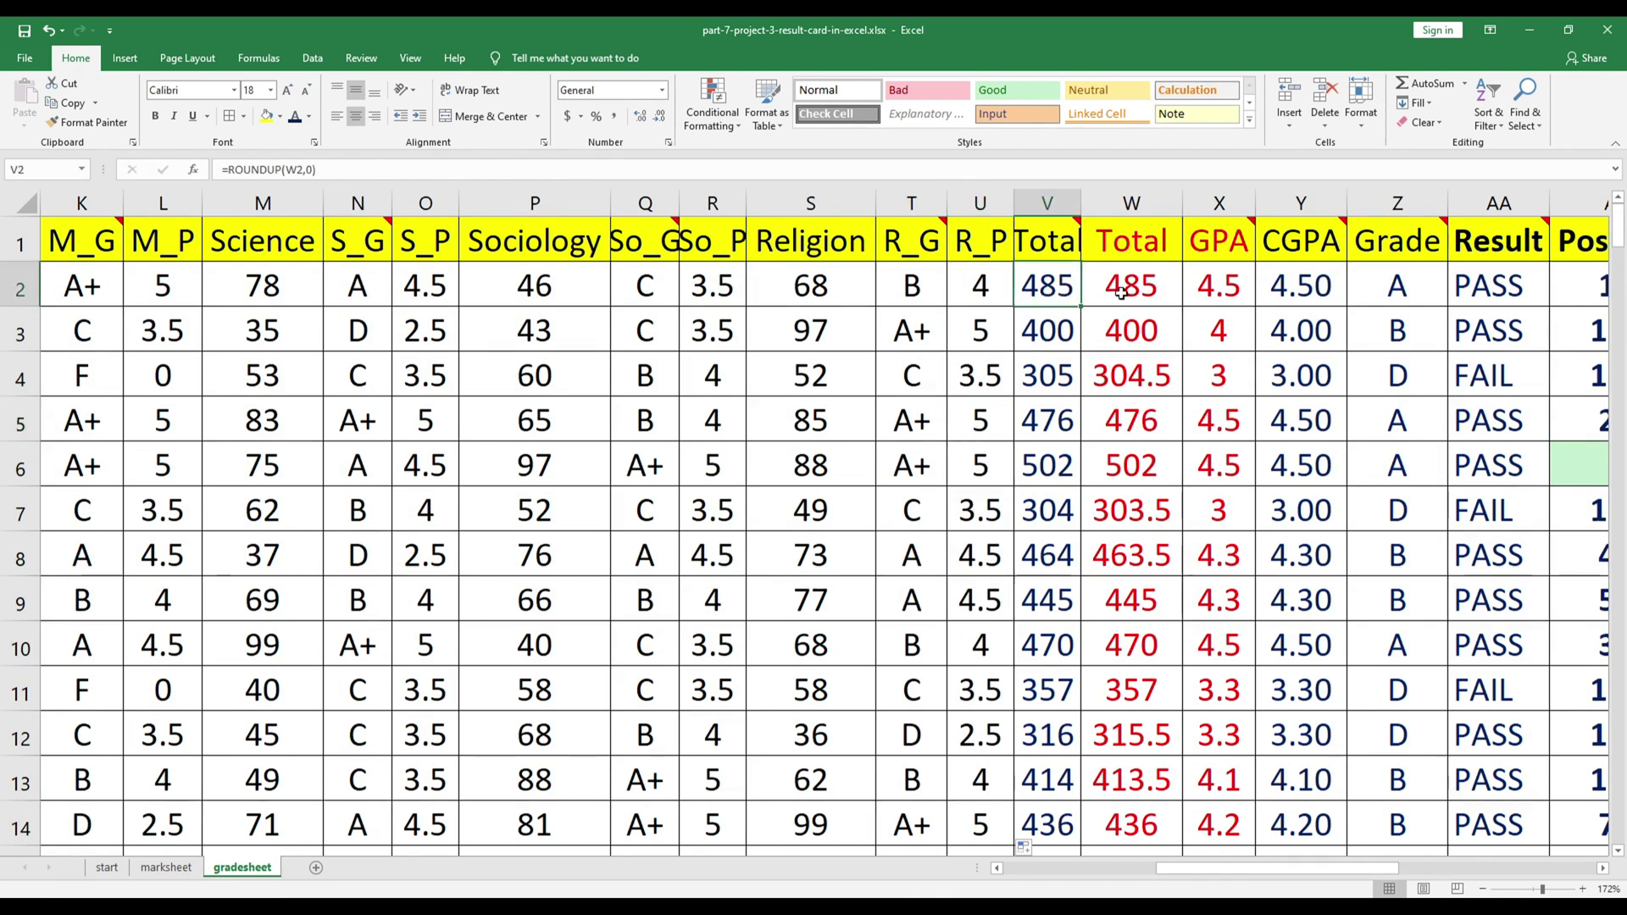
{"action": "left_click", "coordinate": [1124, 289]}
{"action": "left_click", "coordinate": [1231, 293]}
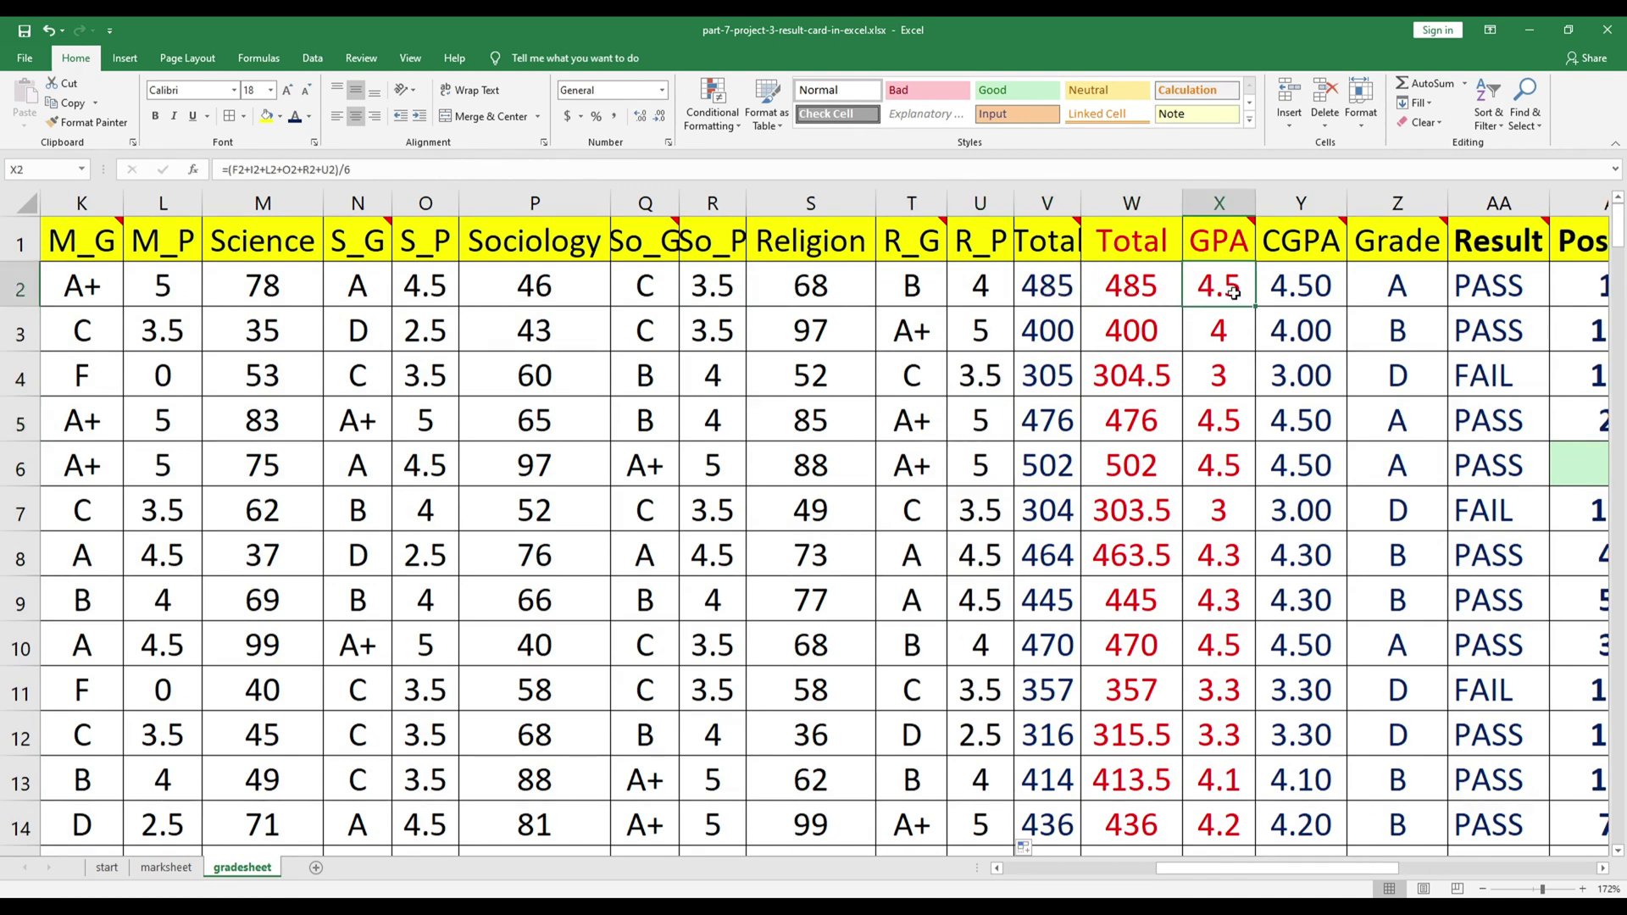
{"action": "left_click", "coordinate": [1306, 288]}
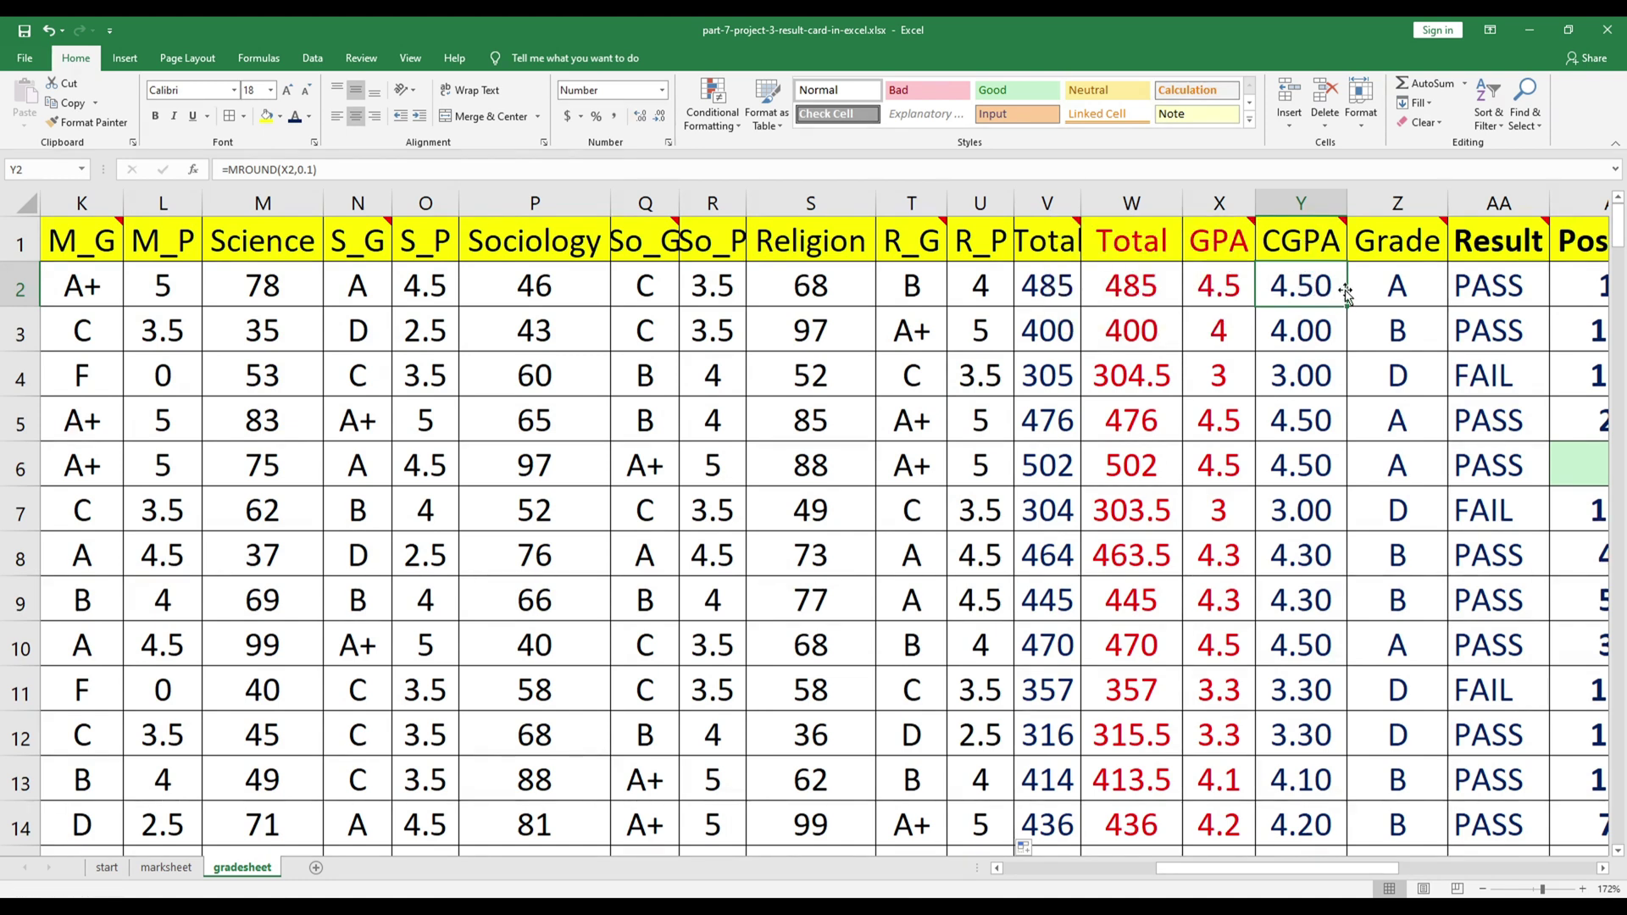
{"action": "mouse_move", "coordinate": [1333, 235]}
{"action": "scroll", "coordinate": [1303, 585], "scroll_direction": "down", "scroll_amount": 2}
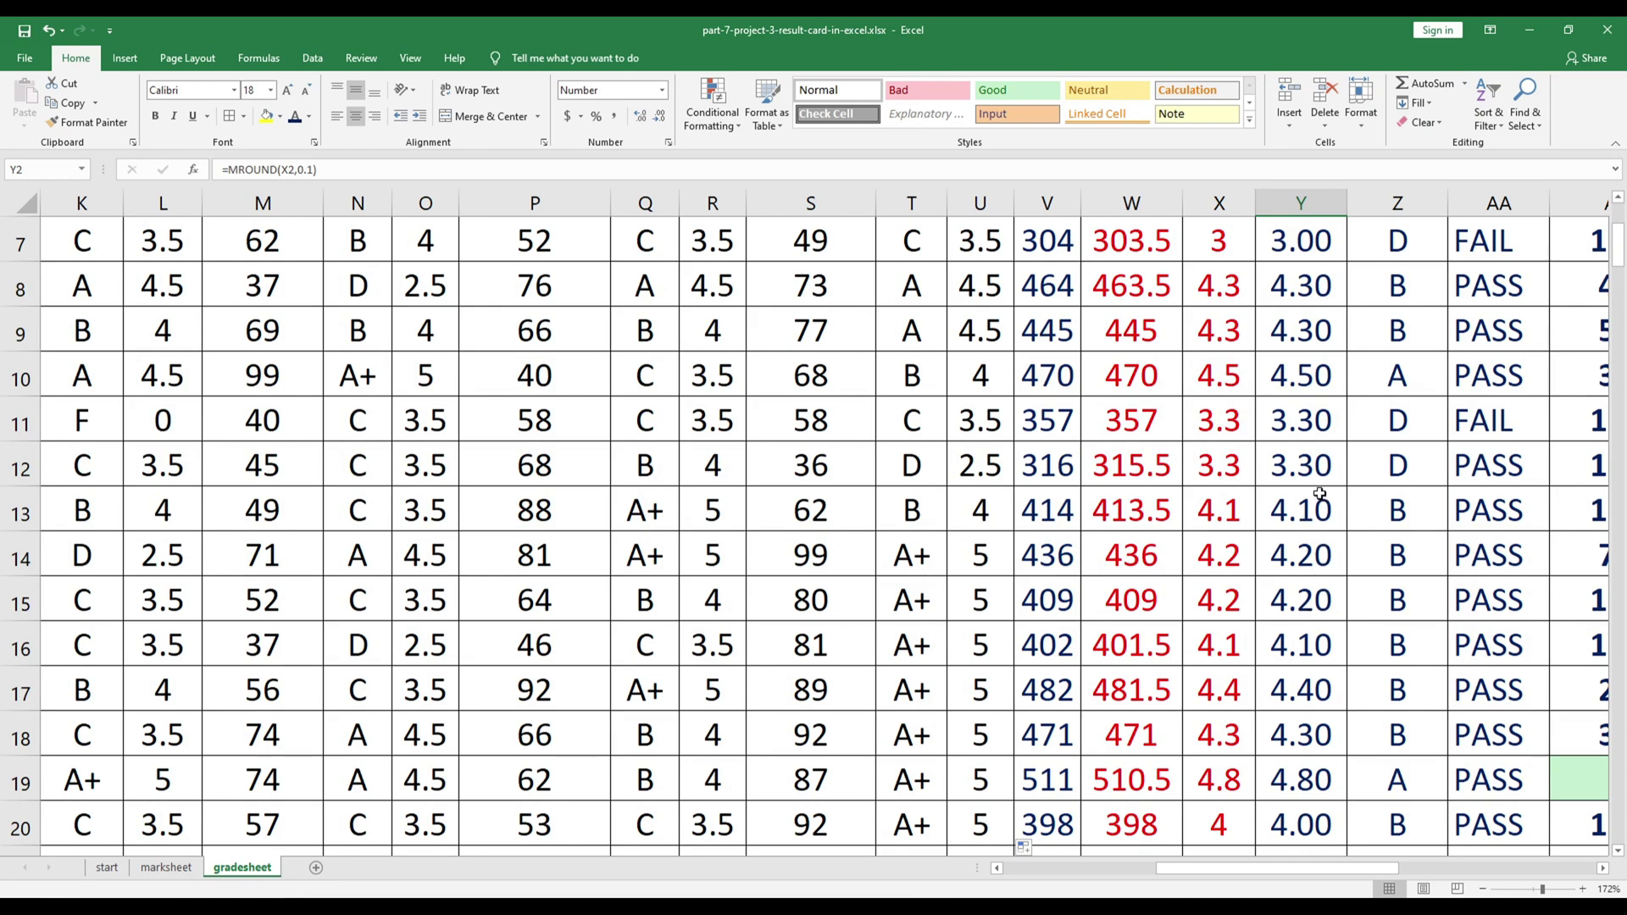
{"action": "scroll", "coordinate": [1320, 493], "scroll_direction": "up", "scroll_amount": 2}
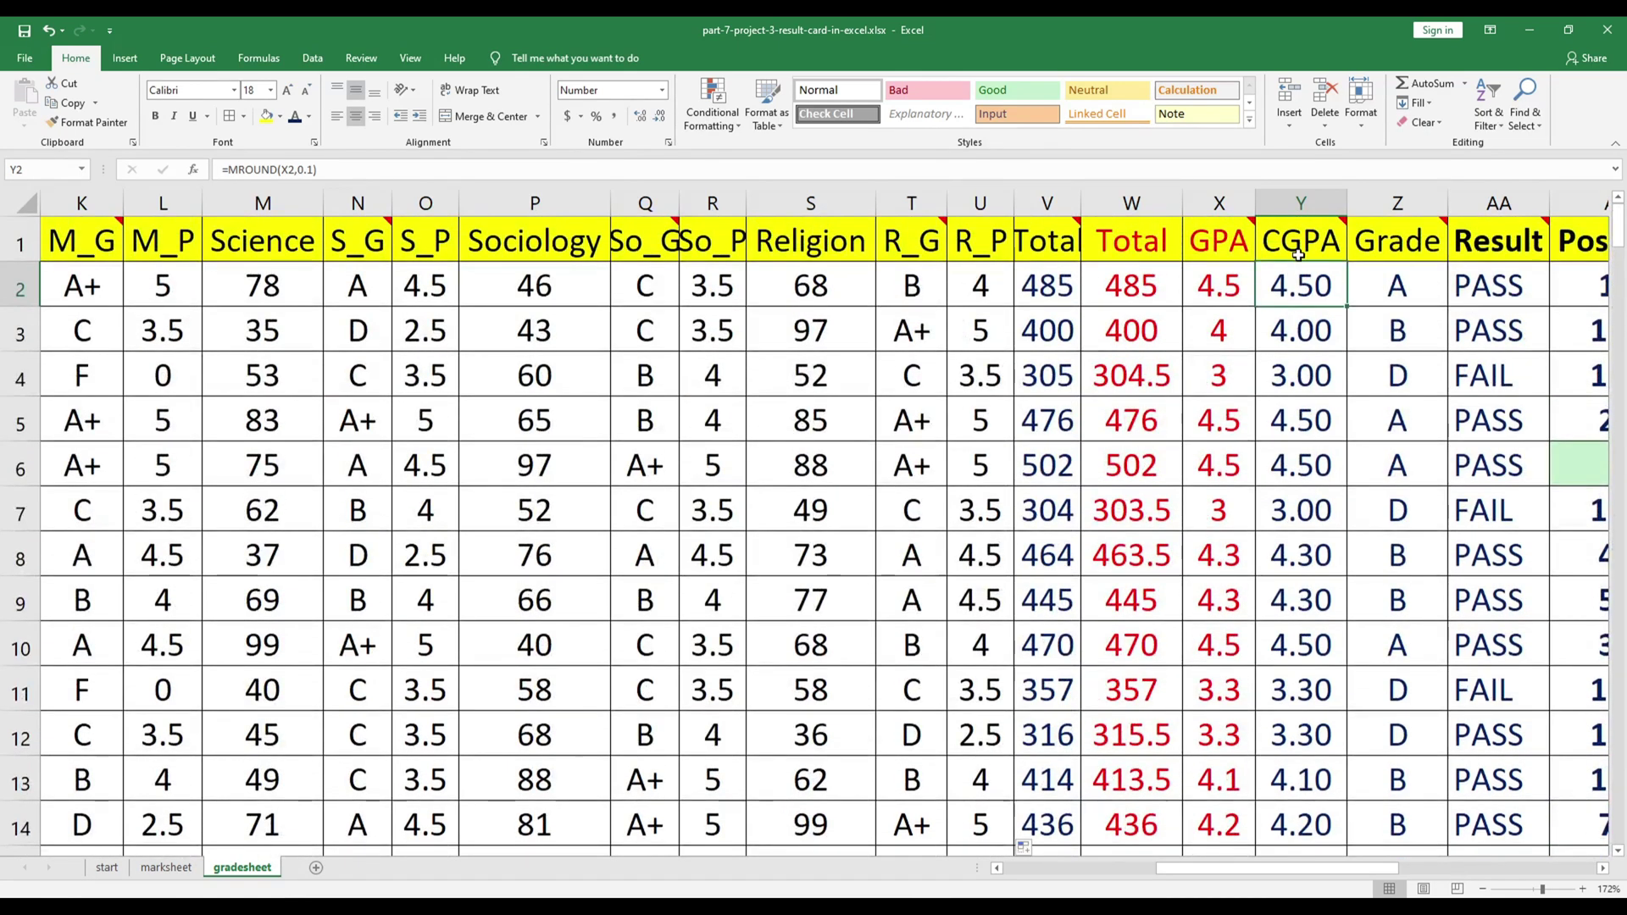
{"action": "mouse_move", "coordinate": [1298, 254]}
Step: Compare the row 4 formula in the red Total column with the rounding formulas in the blue Total column
{"action": "left_click", "coordinate": [1134, 251]}
{"action": "left_click", "coordinate": [1146, 384]}
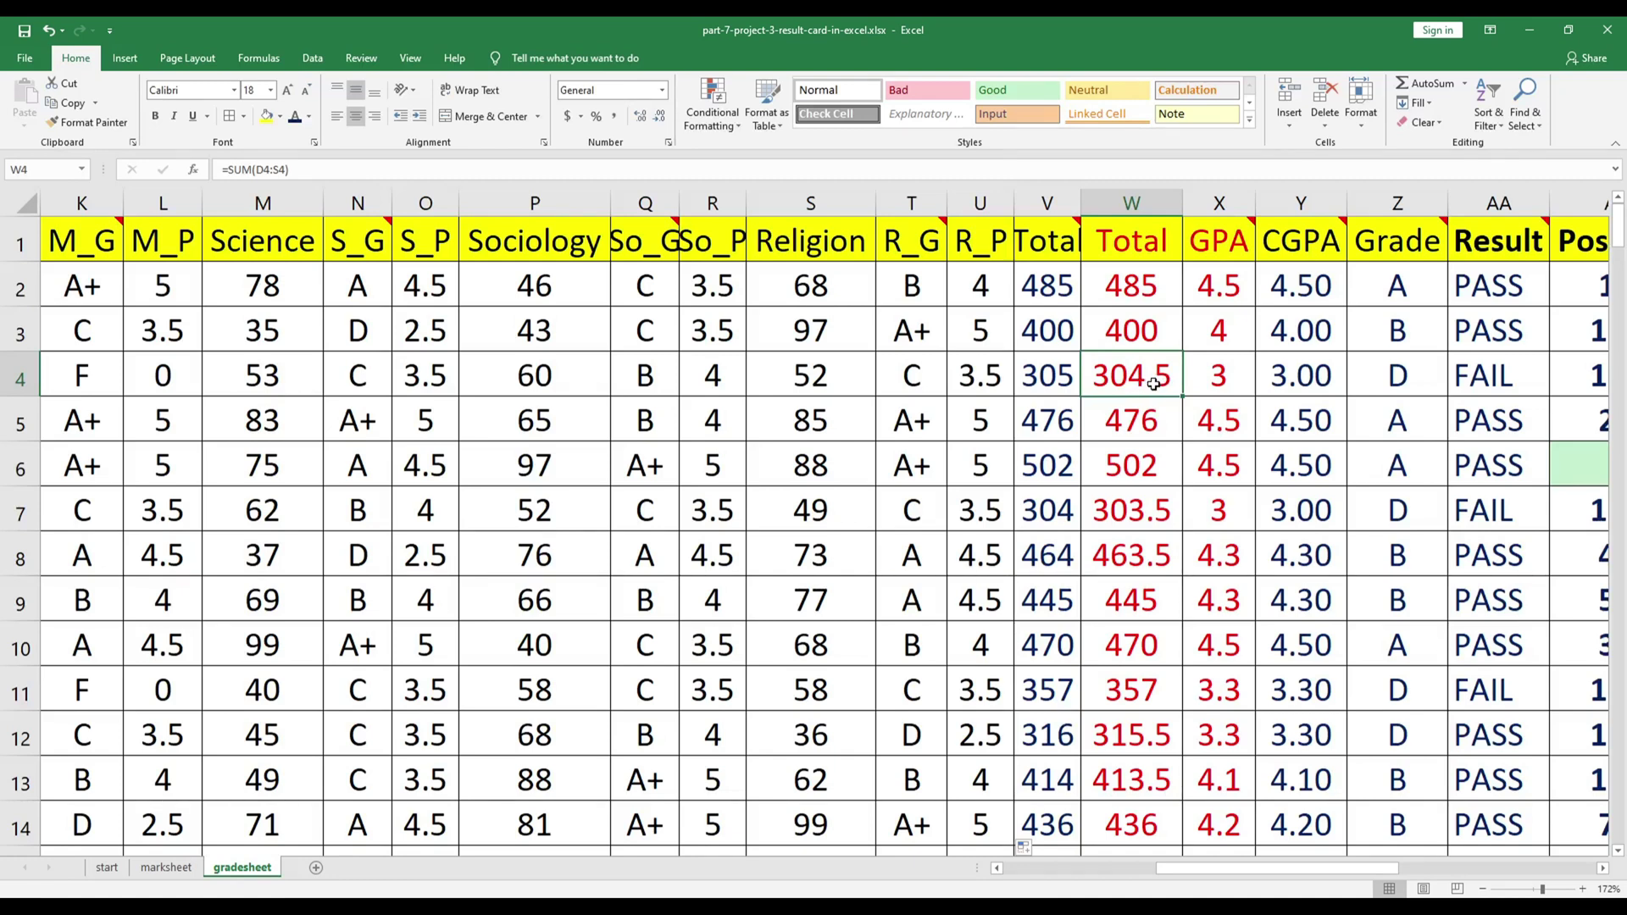
{"action": "left_click", "coordinate": [1053, 377]}
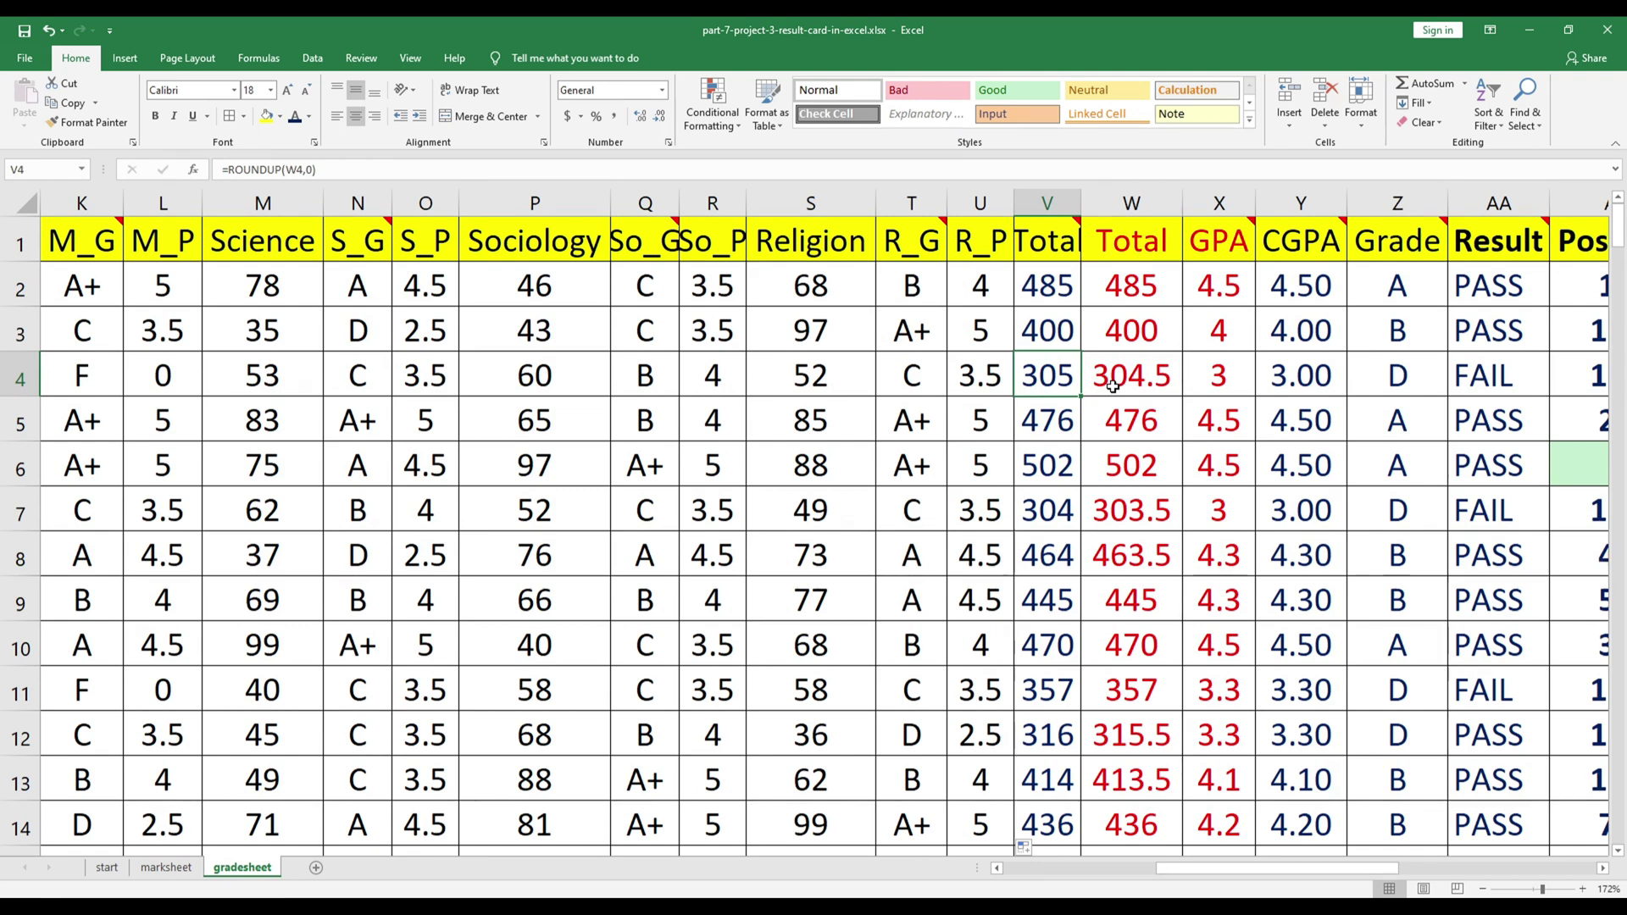
{"action": "left_click", "coordinate": [1047, 283]}
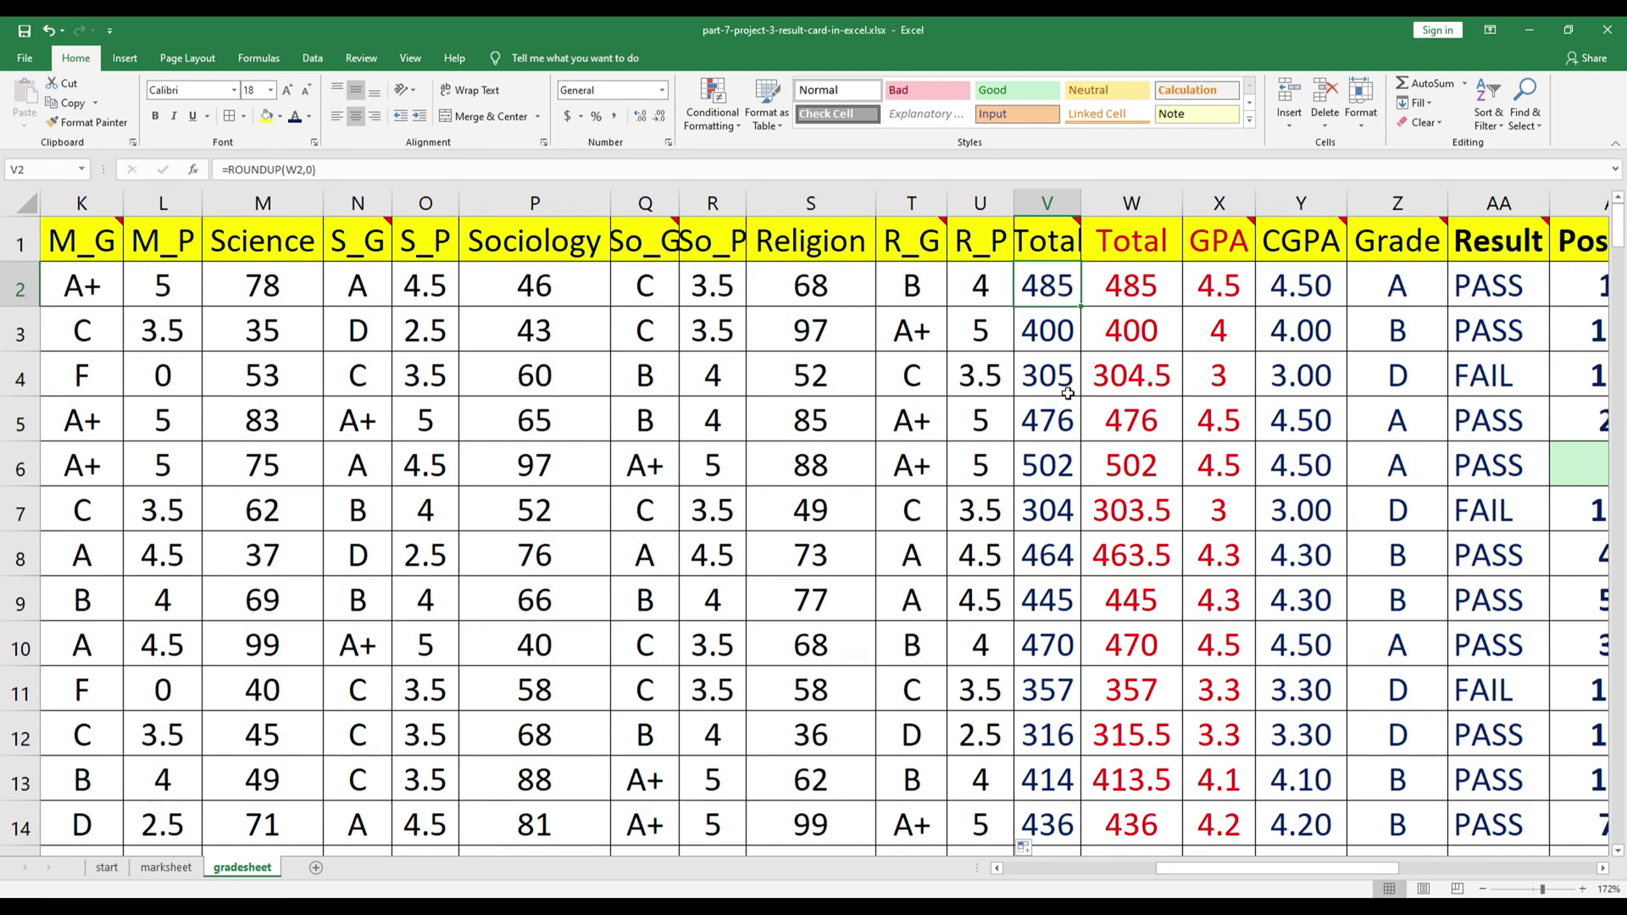
{"action": "left_click", "coordinate": [1102, 383]}
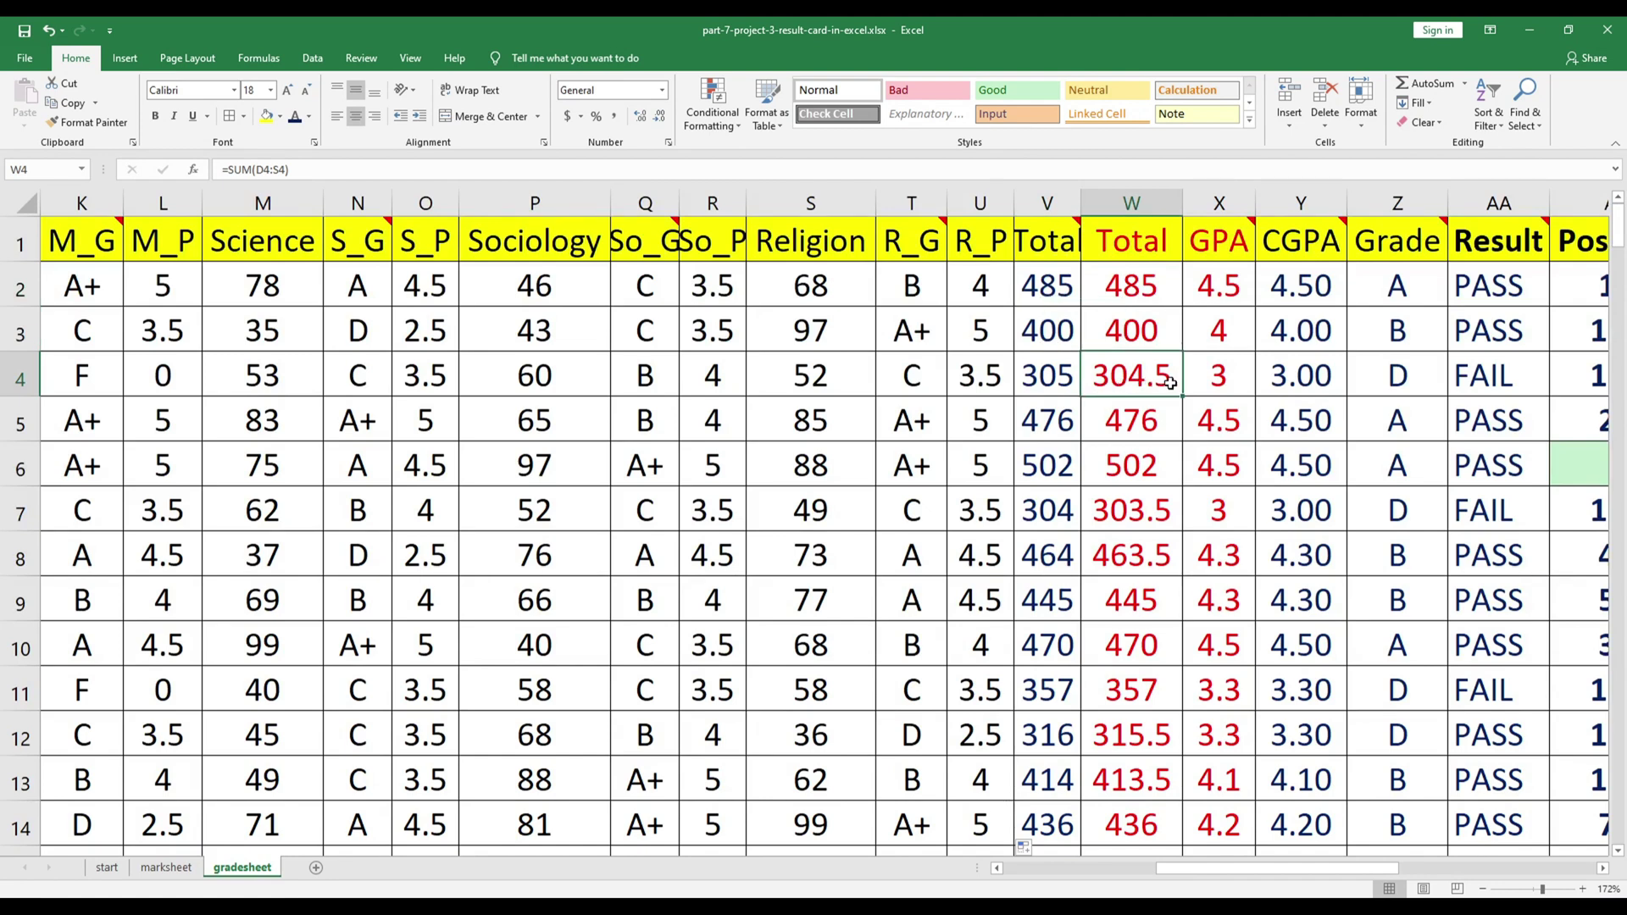
Step: Check the ROUNDUP formulas in rows 2 to 5 of the blue Total column against the SUM formulas in the red Total column
{"action": "left_click", "coordinate": [1037, 383]}
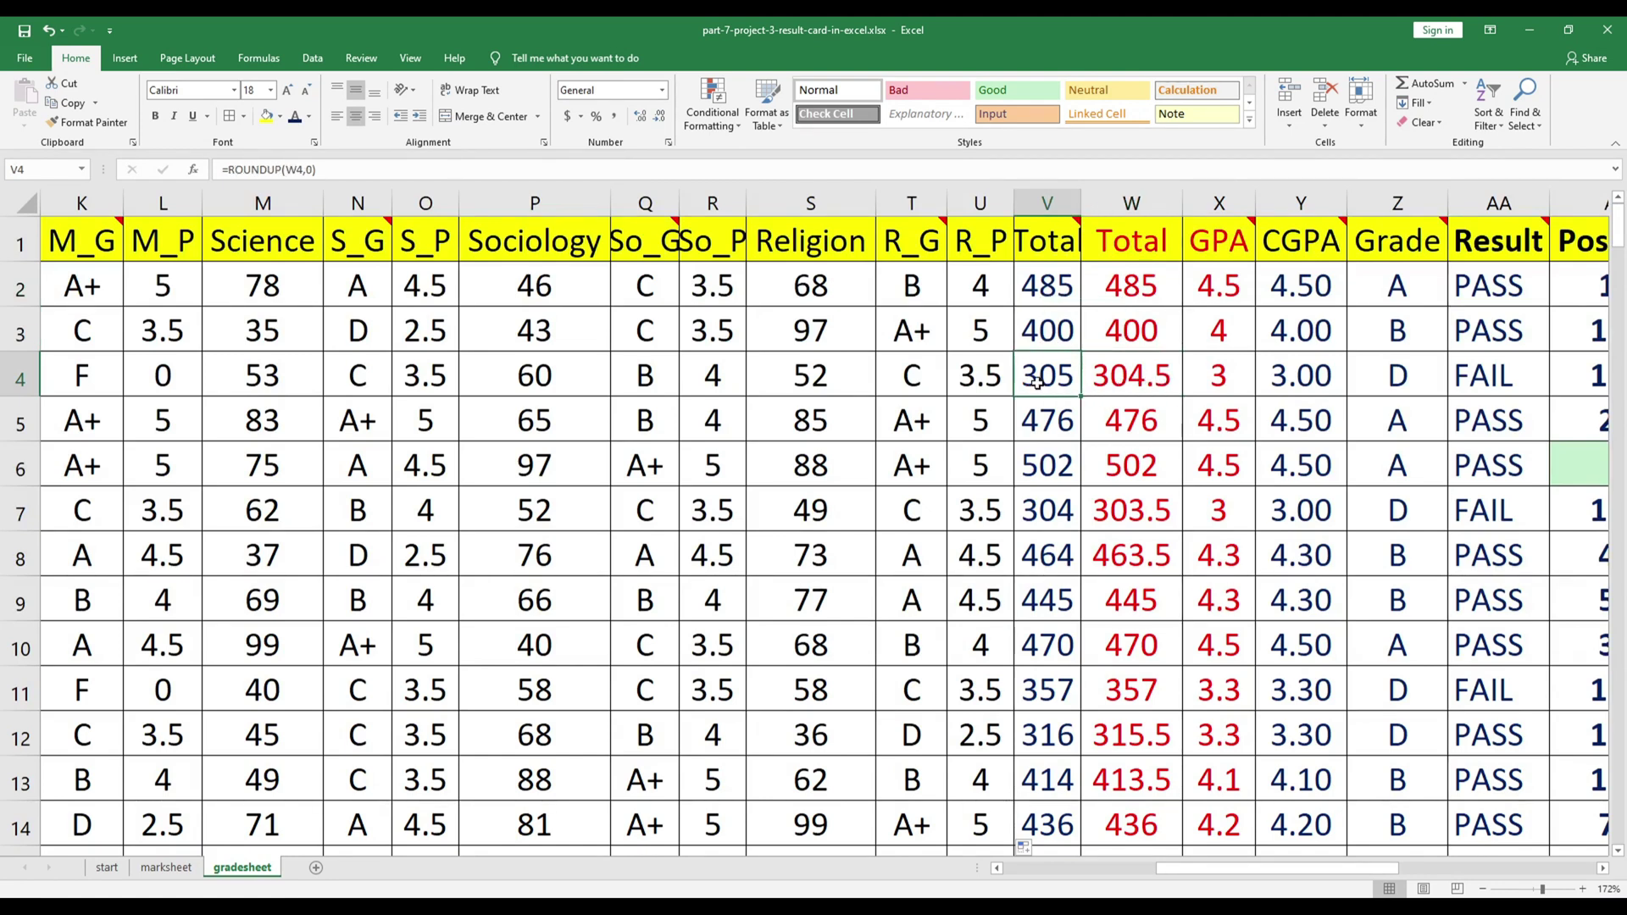
{"action": "left_click", "coordinate": [1144, 514]}
{"action": "left_click", "coordinate": [1055, 379]}
{"action": "left_click", "coordinate": [1049, 290]}
{"action": "left_click", "coordinate": [1058, 384]}
{"action": "left_click", "coordinate": [1053, 435]}
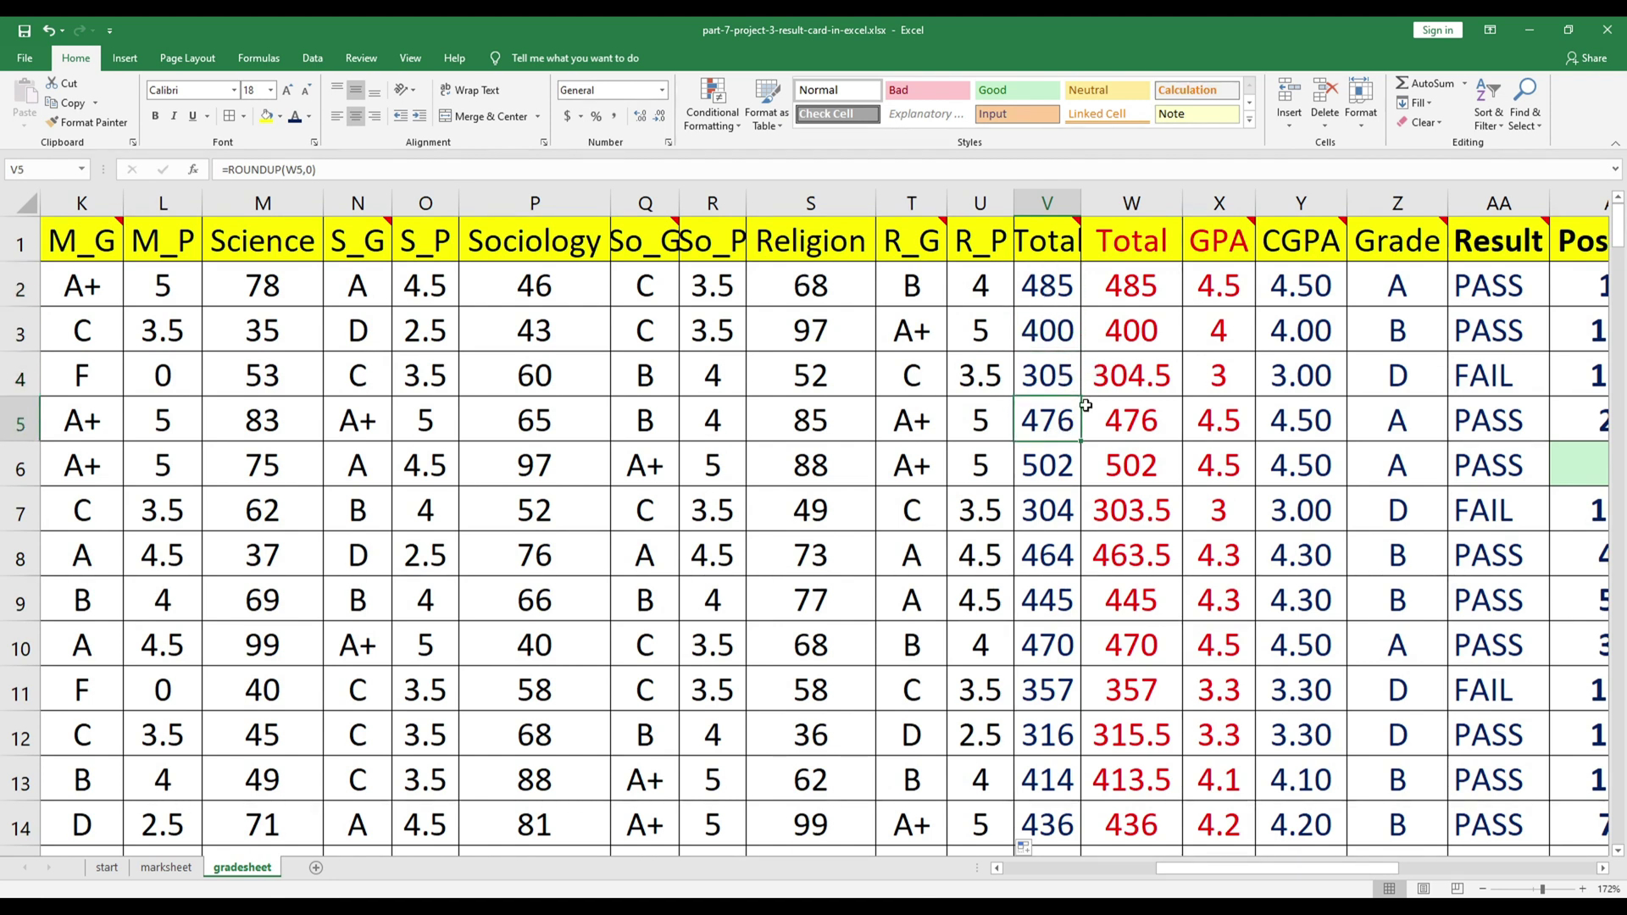
{"action": "left_click", "coordinate": [1056, 329]}
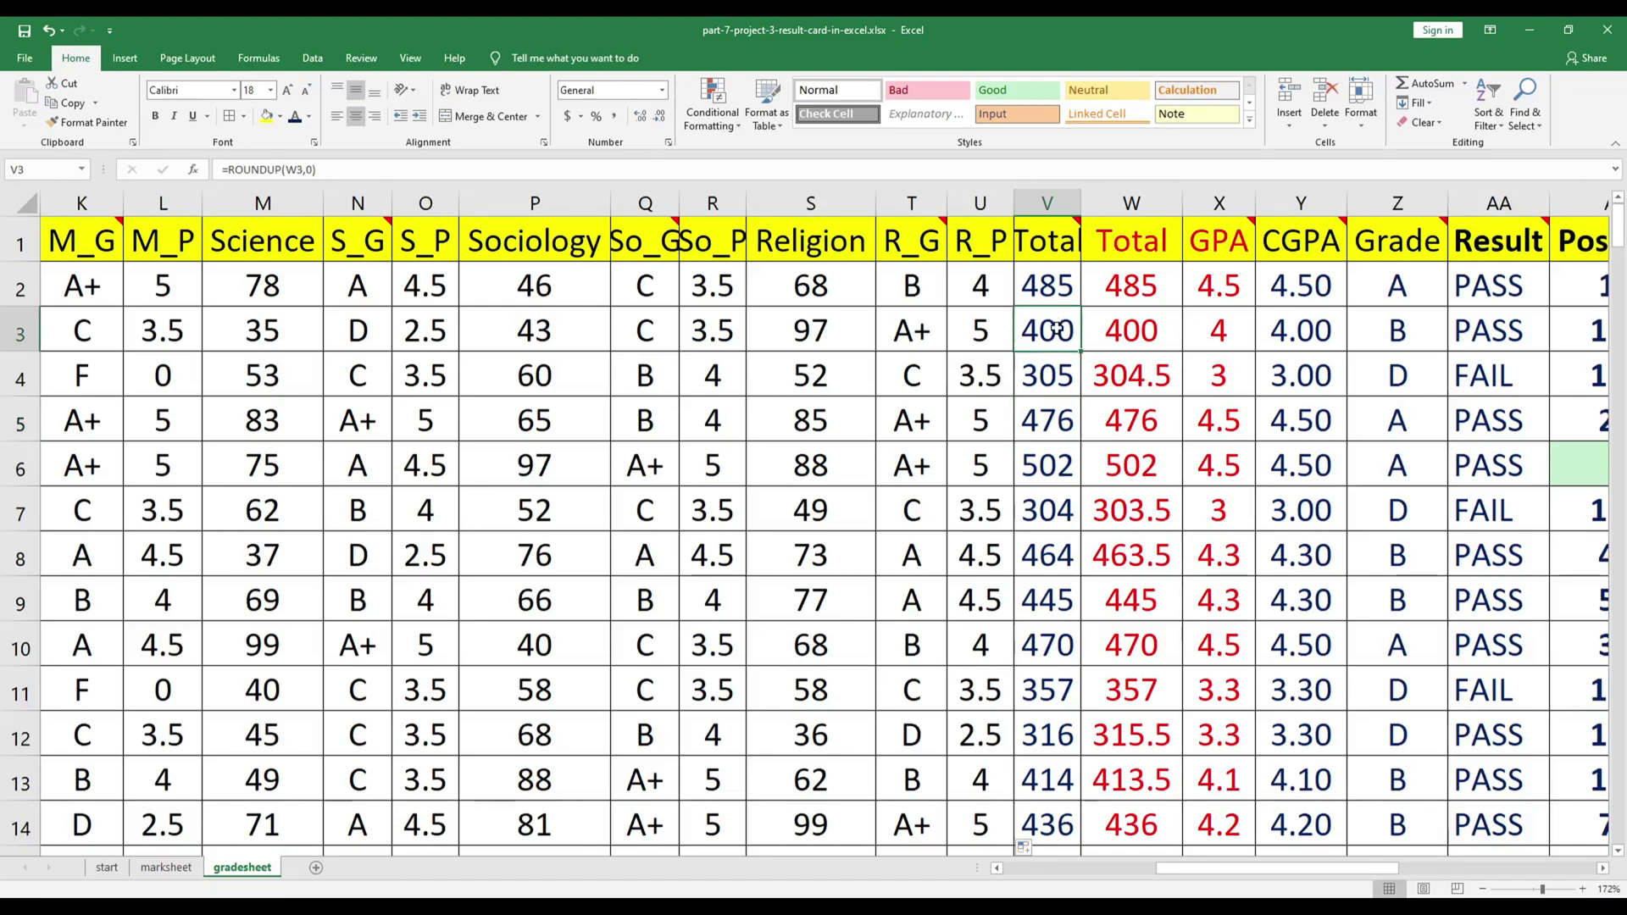
{"action": "left_click", "coordinate": [1150, 378]}
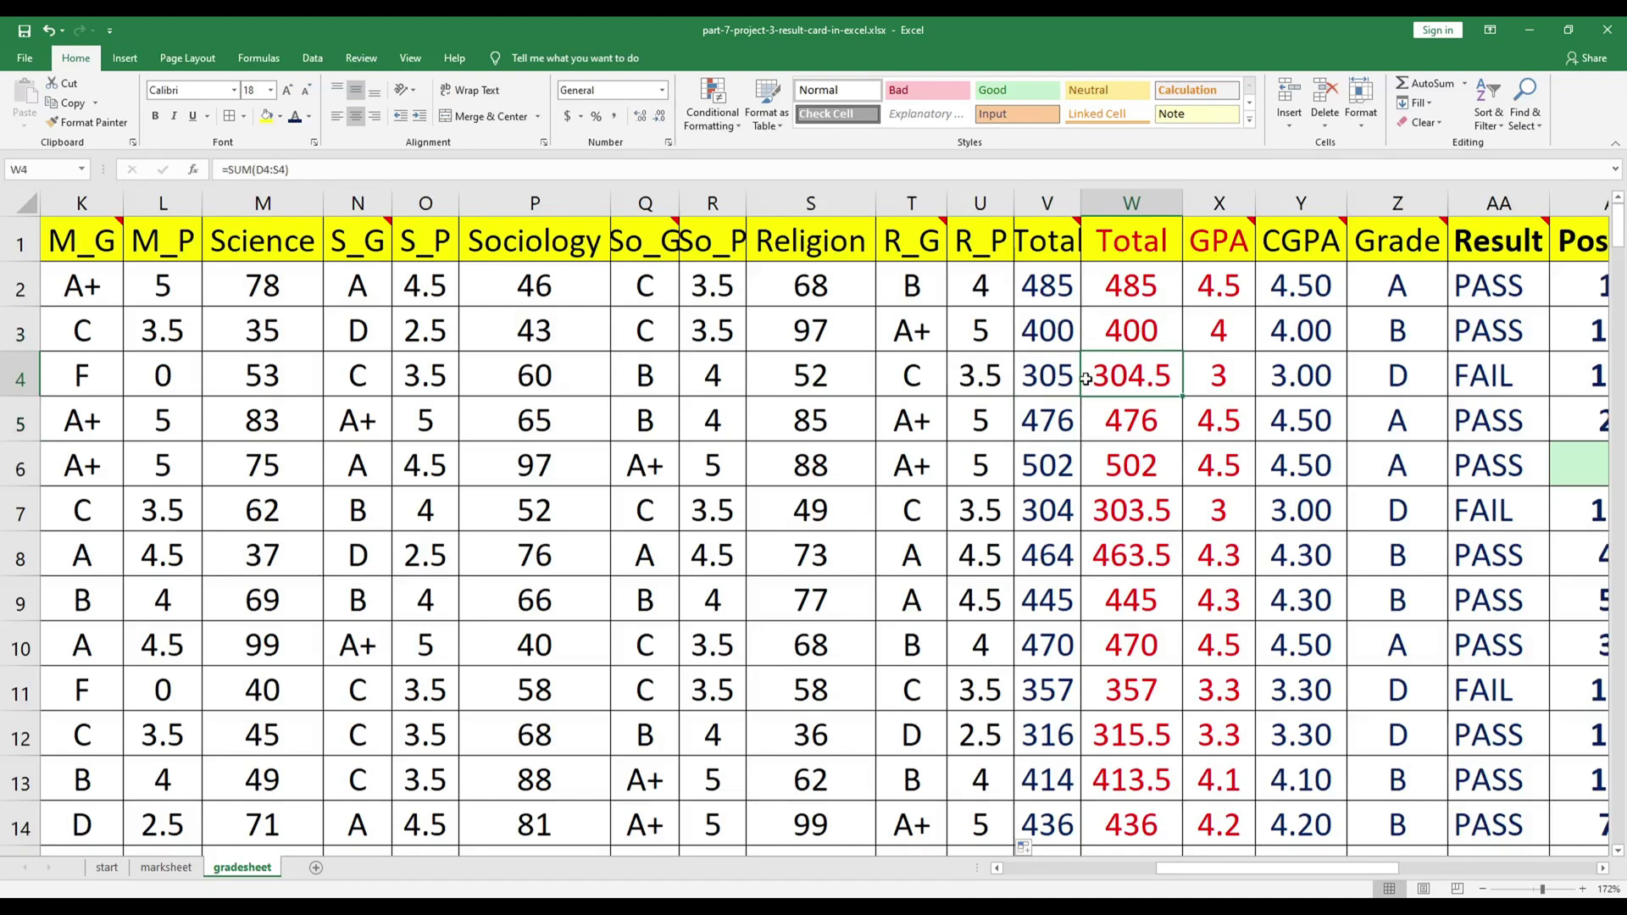
{"action": "left_click", "coordinate": [1047, 378]}
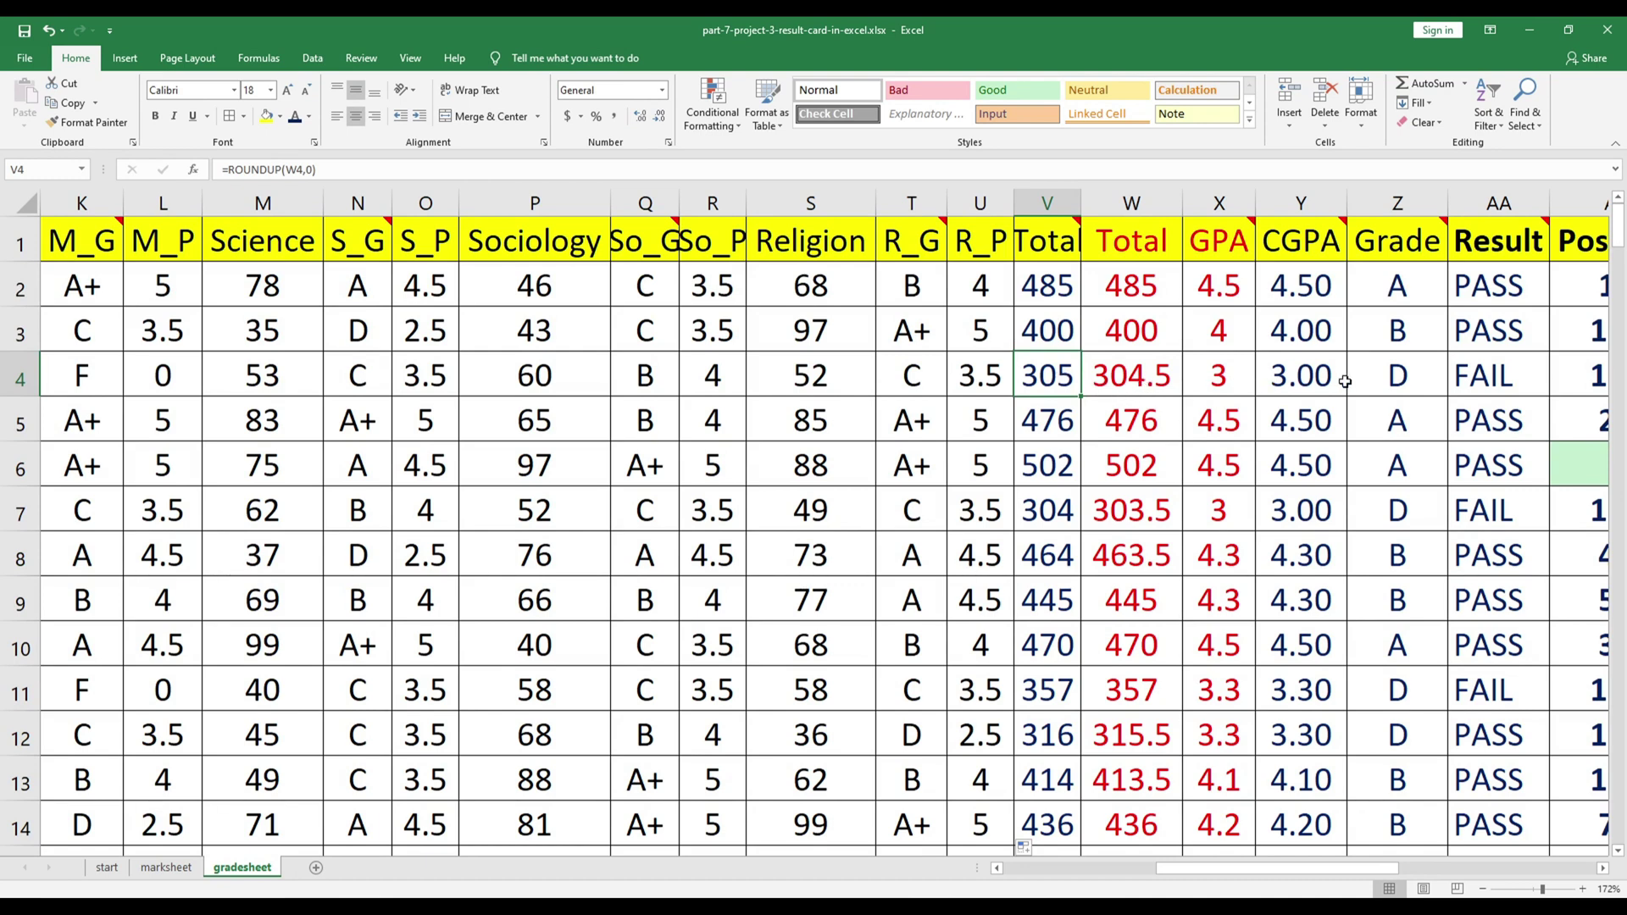
Step: Examine the Grade and Result formulas in row 2 and look over the Position column of the gradesheet
{"action": "left_click", "coordinate": [1394, 279]}
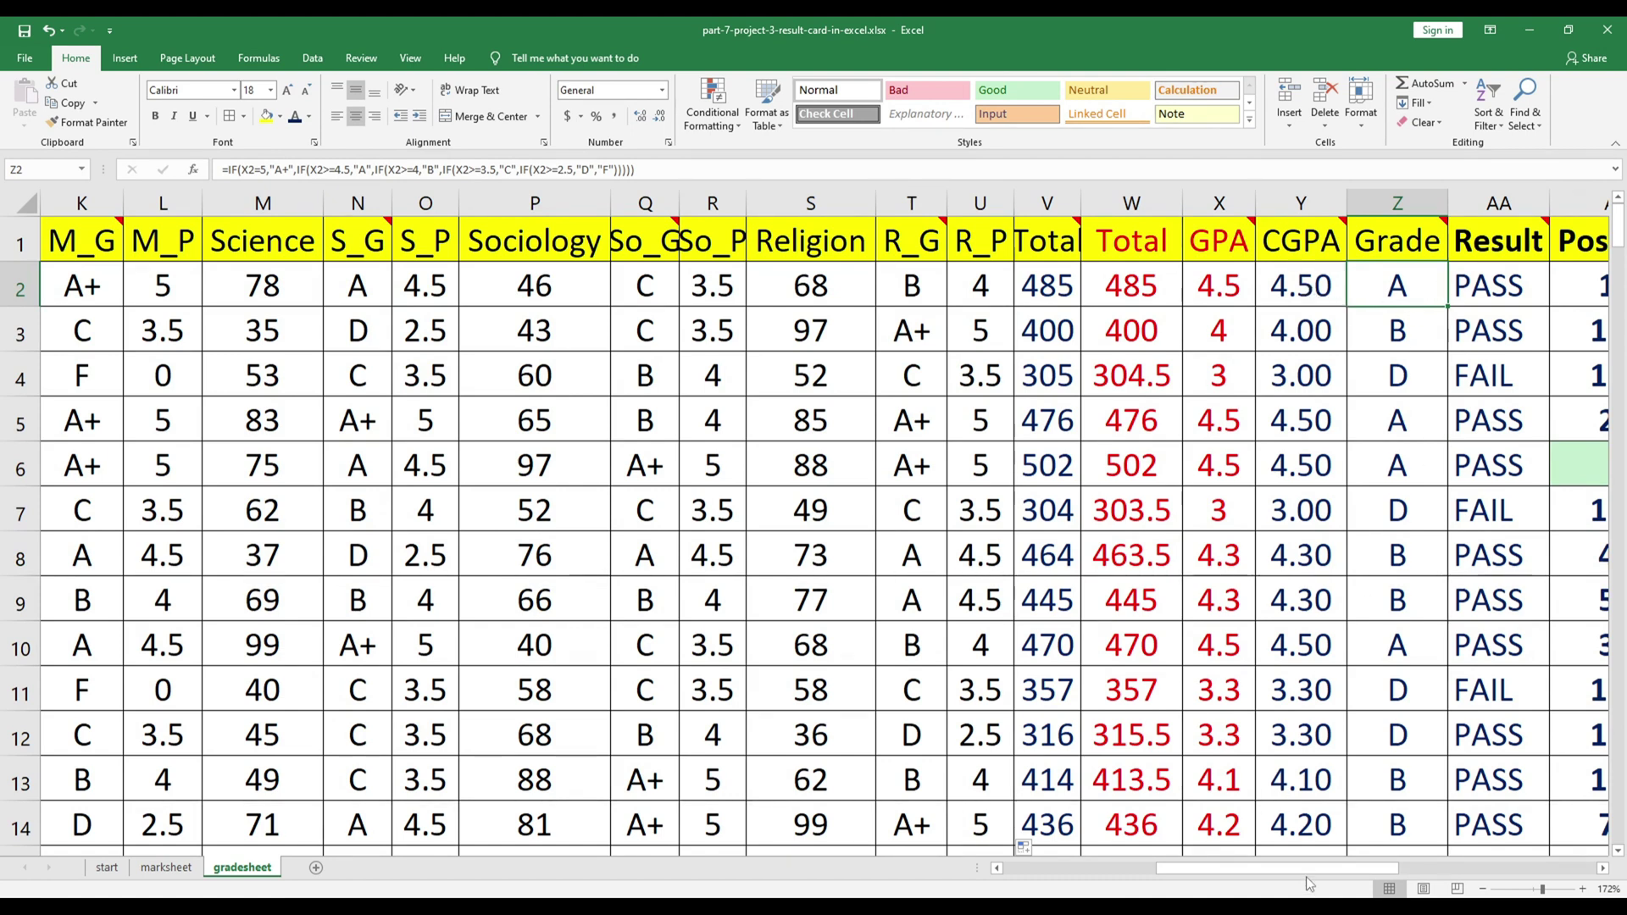
{"action": "left_click_drag", "start_coordinate": [1303, 873], "coordinate": [1346, 881]}
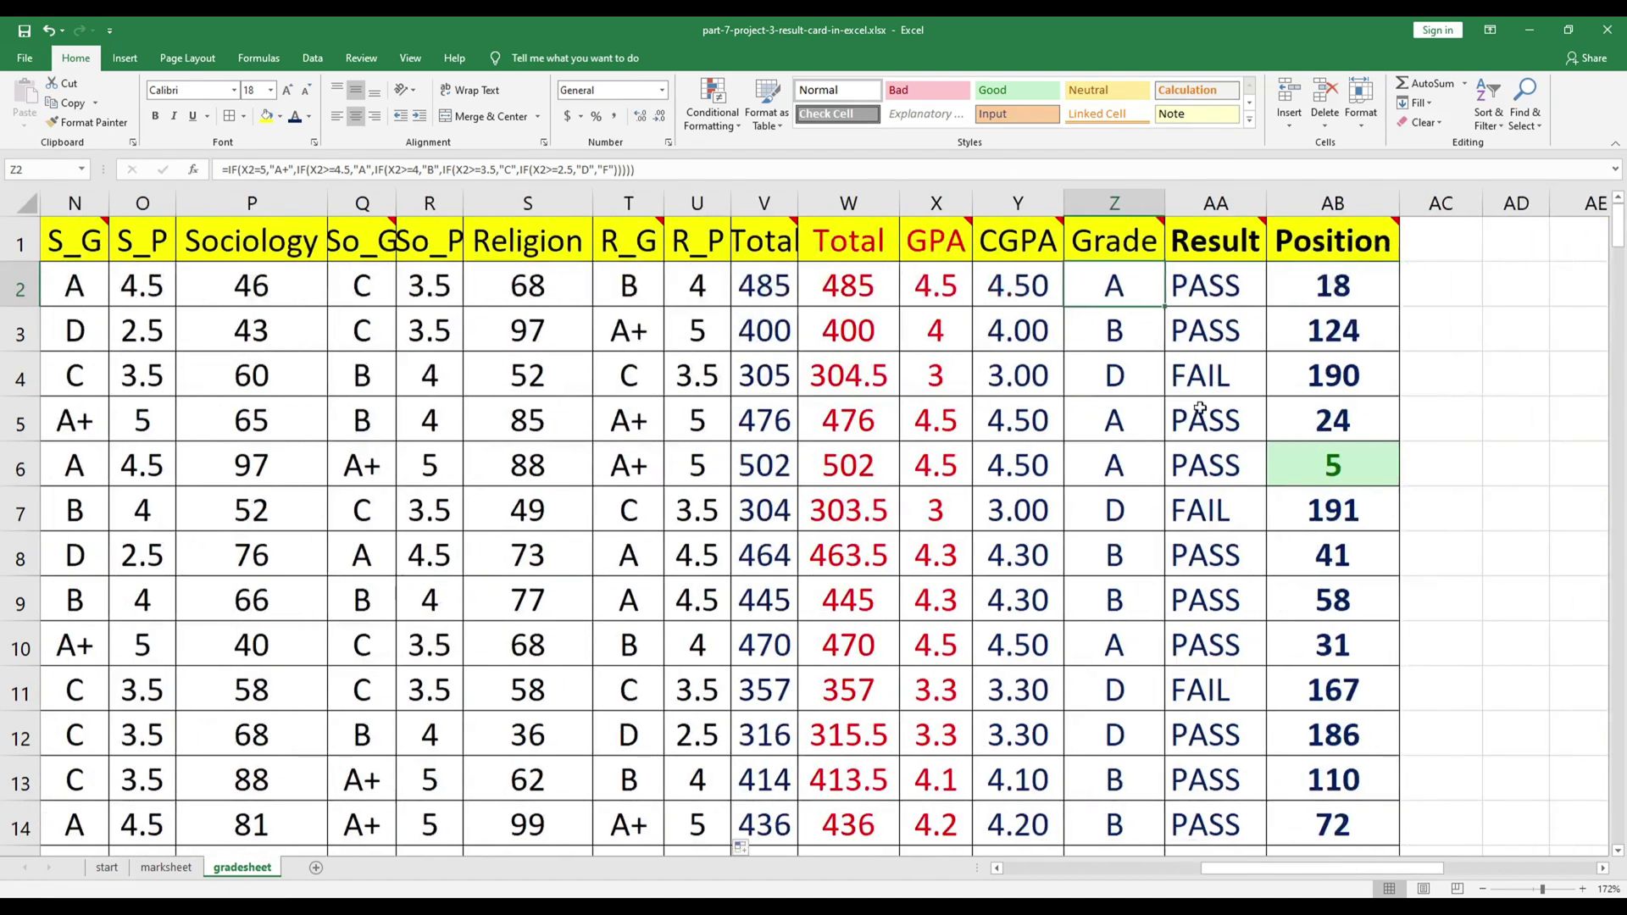
{"action": "left_click", "coordinate": [1194, 290]}
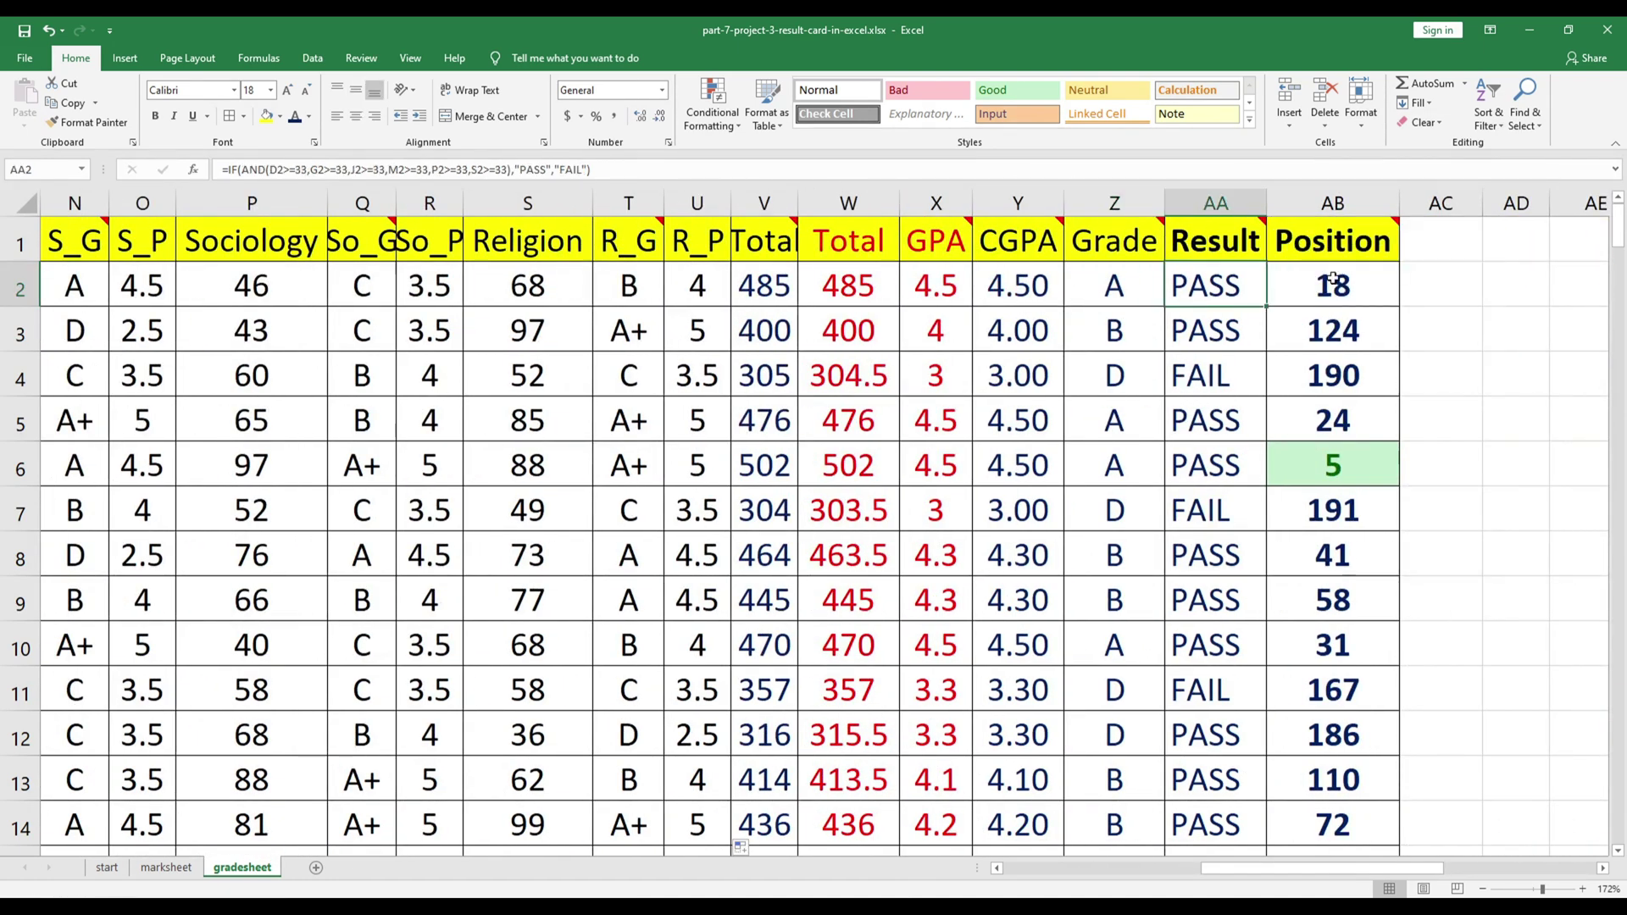
{"action": "left_click", "coordinate": [1325, 250]}
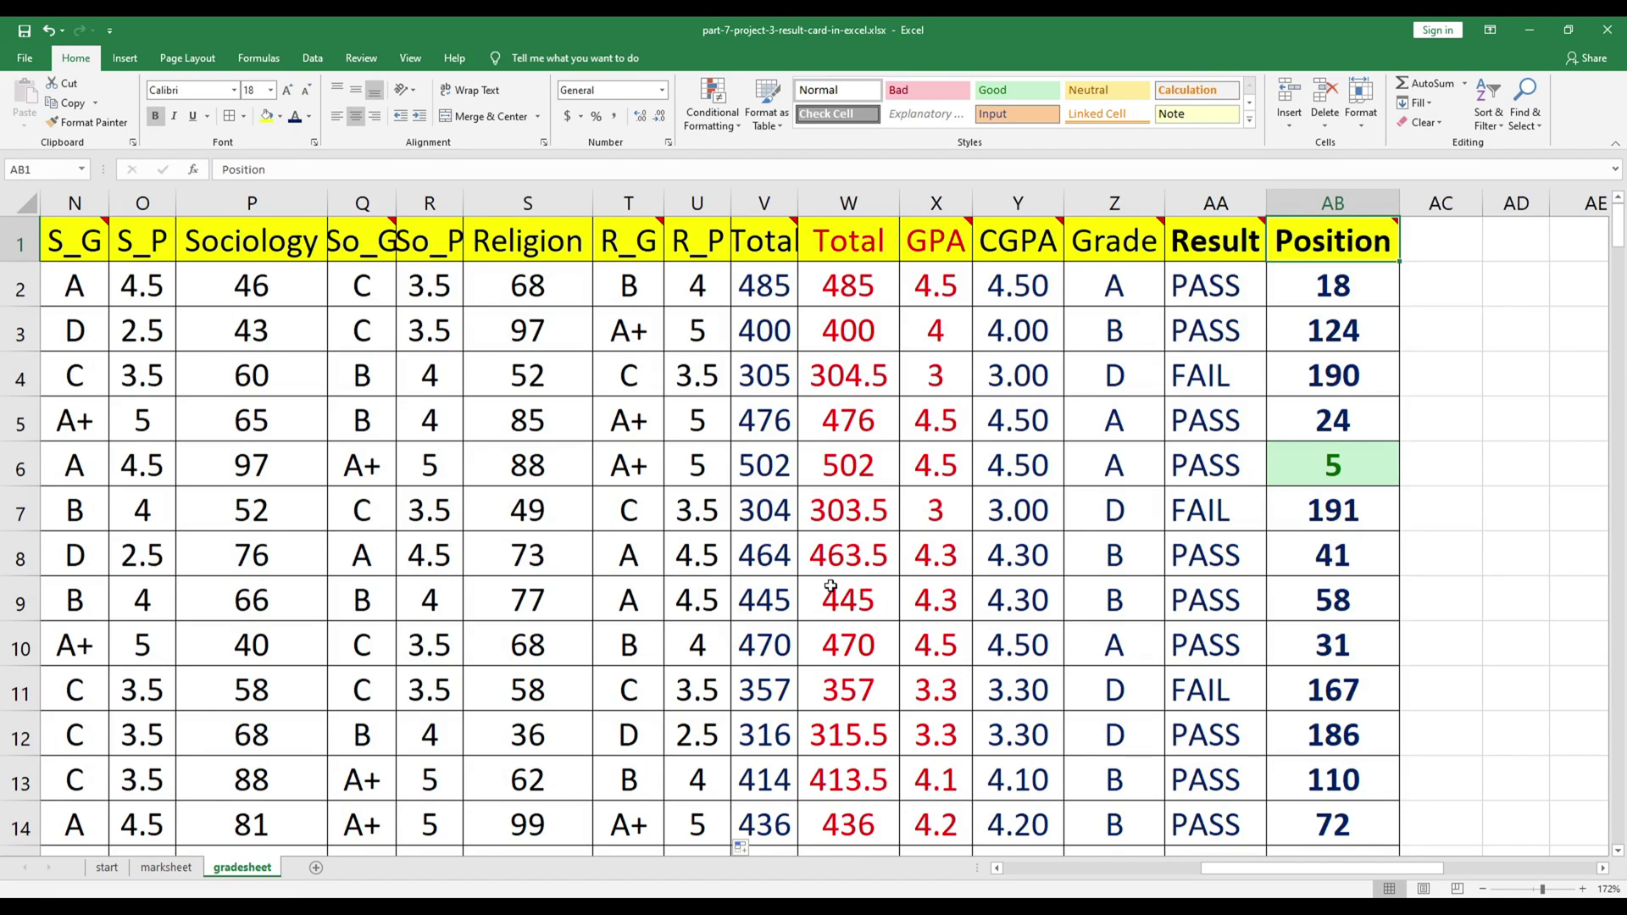
Step: Inspect the B_G formula in E2, switch to the Result Card document in Word and look at the Bangla row's grade cell
{"action": "left_click_drag", "start_coordinate": [1247, 871], "coordinate": [1048, 874]}
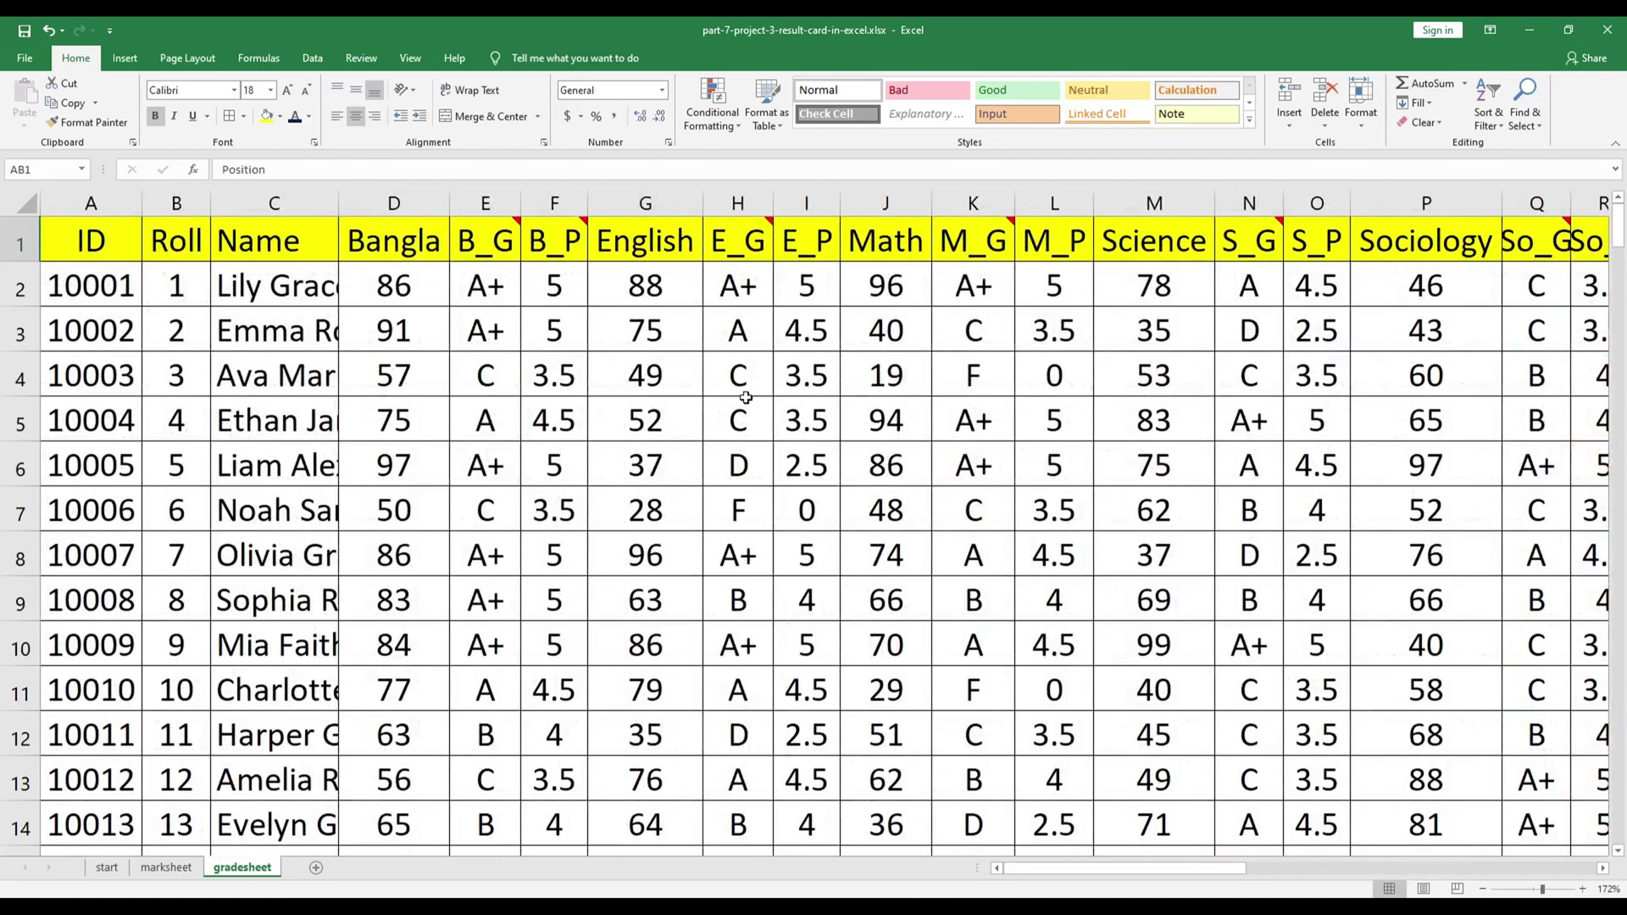
{"action": "left_click", "coordinate": [492, 293]}
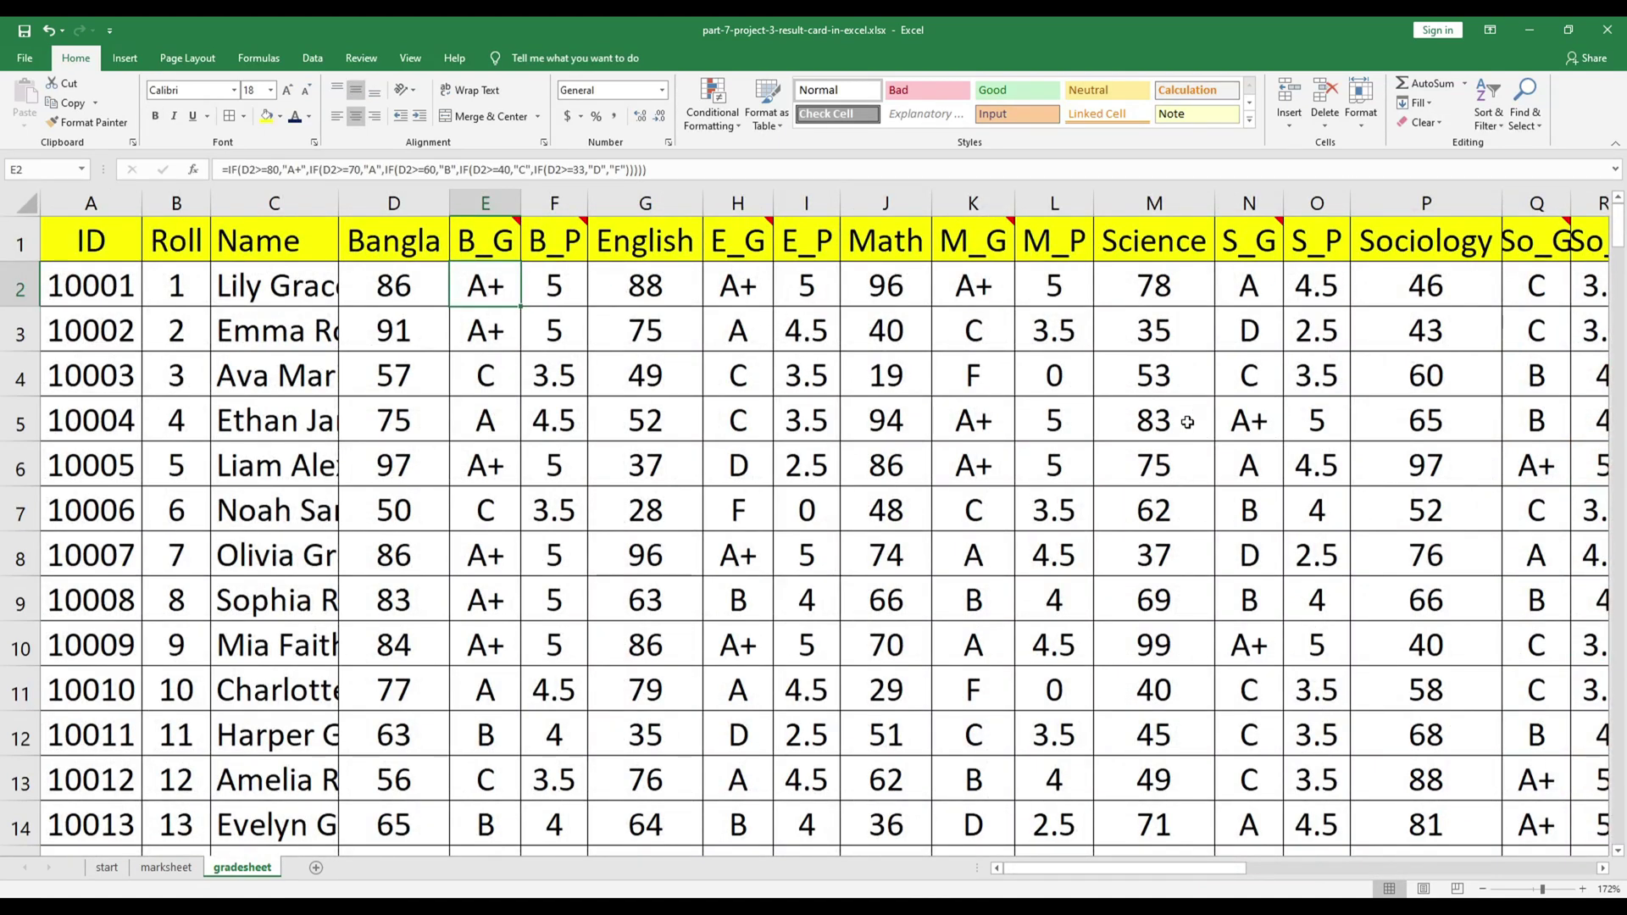
{"action": "left_click", "coordinate": [385, 244]}
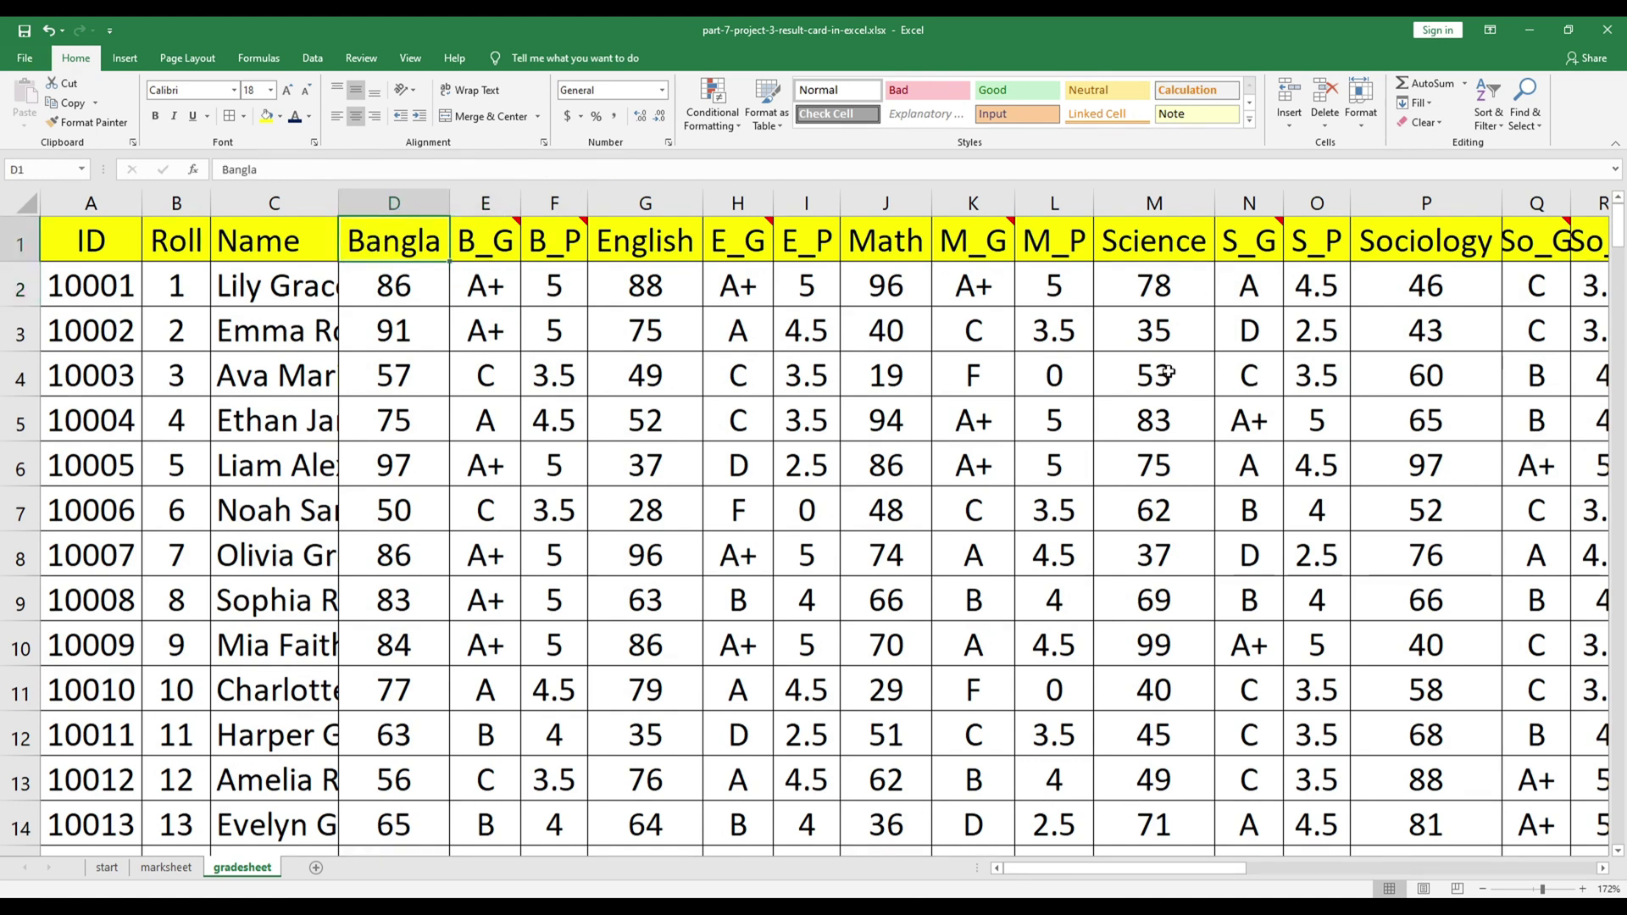
{"action": "left_click", "coordinate": [1141, 379]}
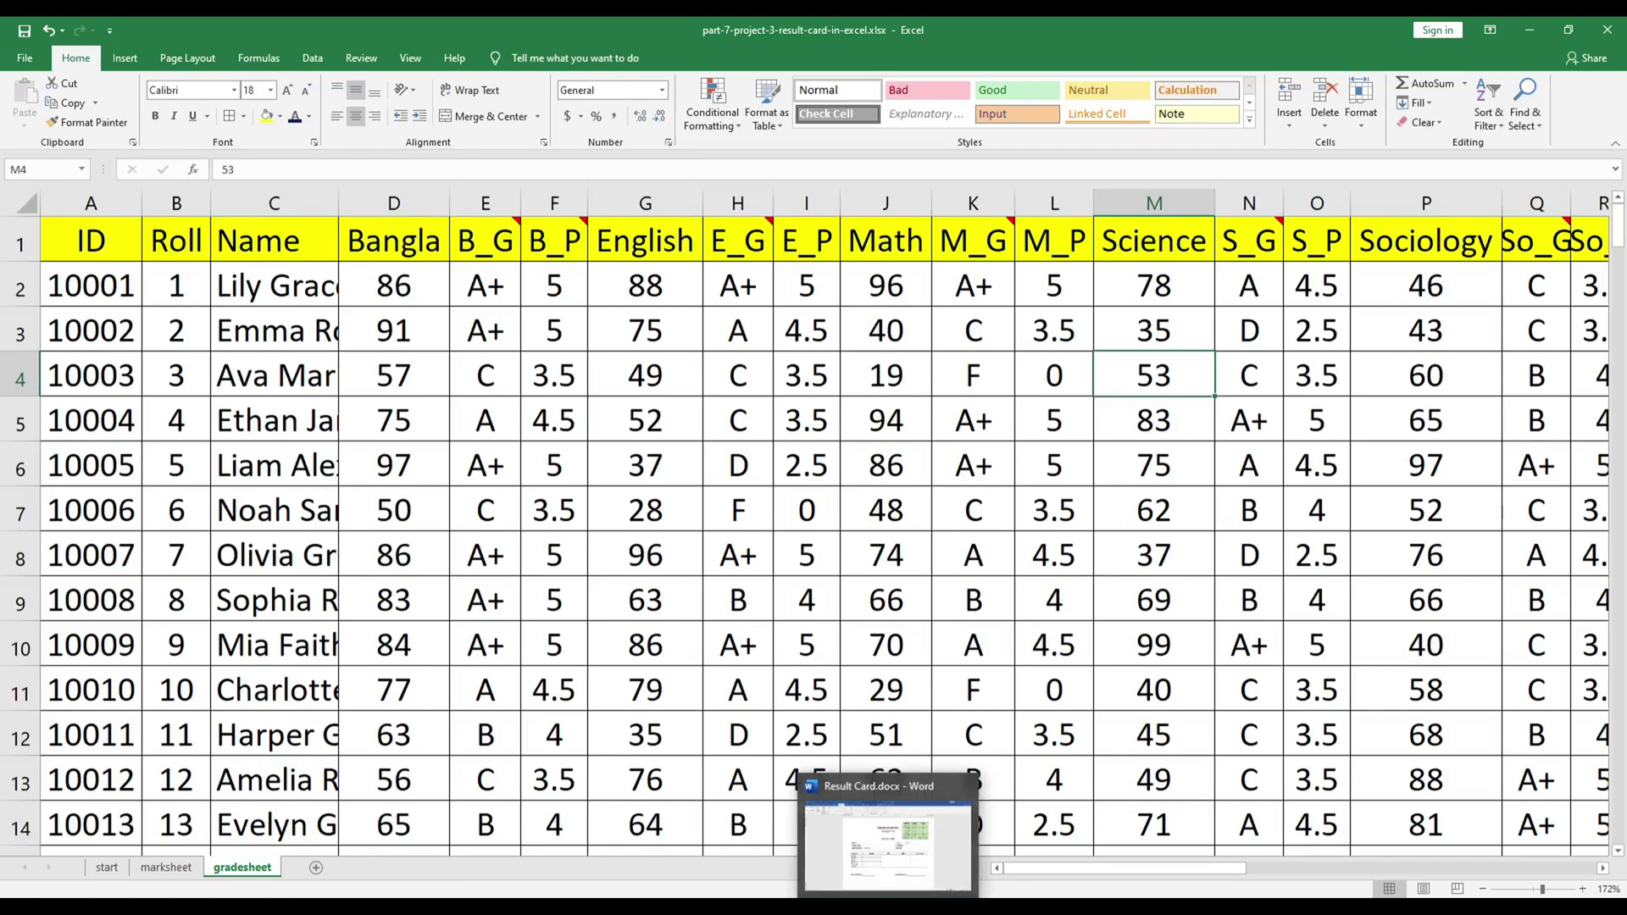
{"action": "left_click", "coordinate": [890, 906]}
{"action": "left_click", "coordinate": [516, 557]}
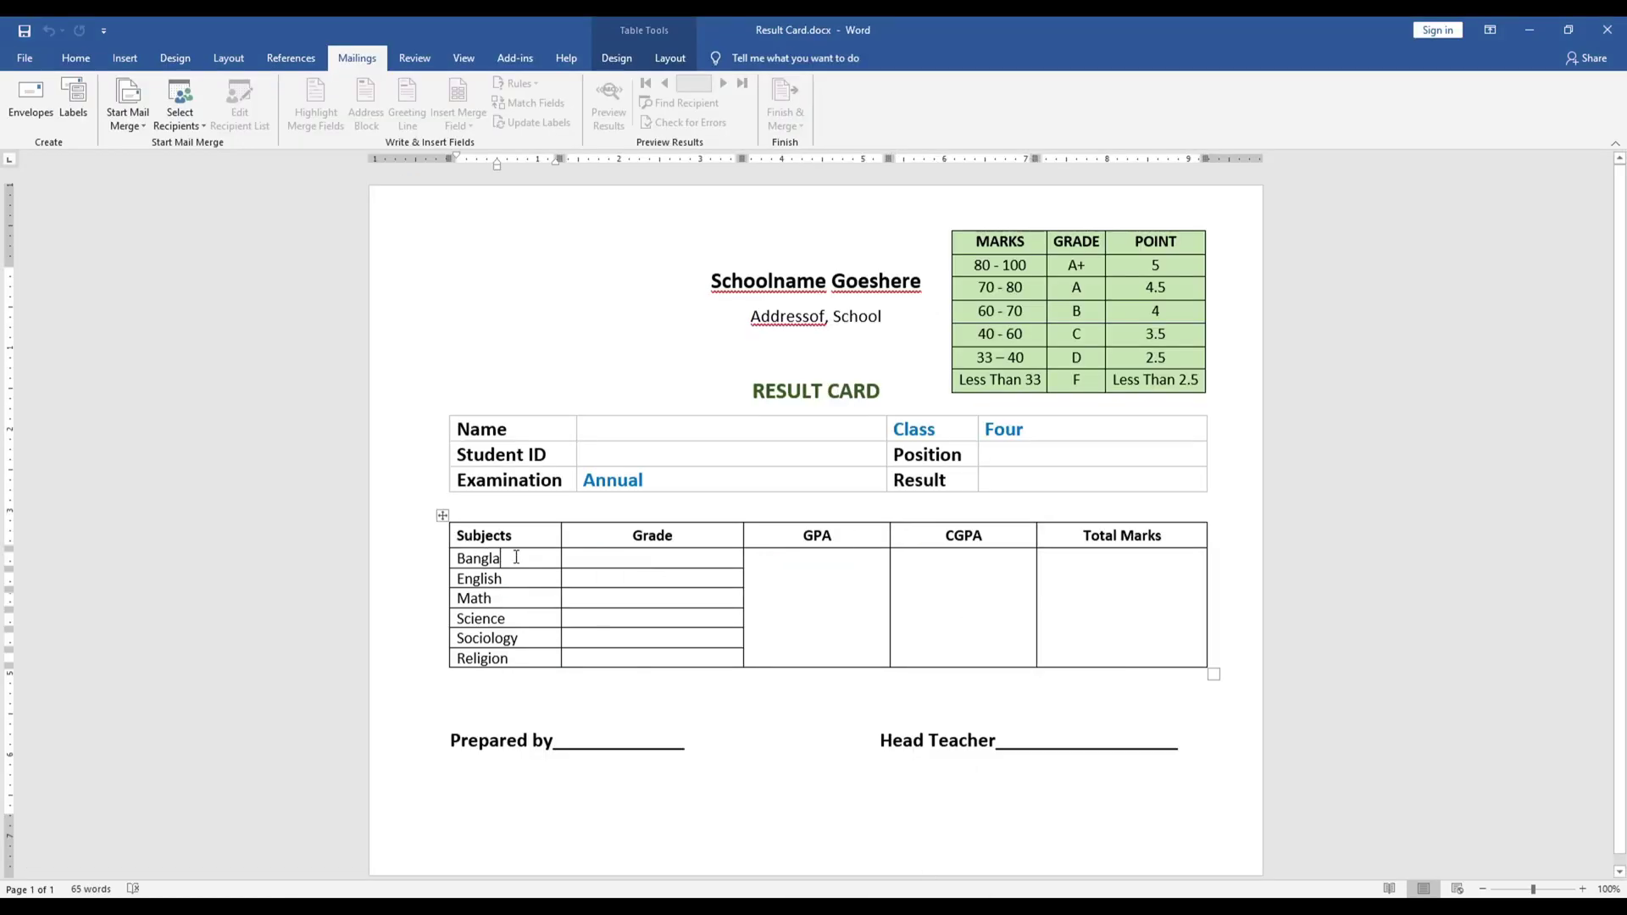
{"action": "left_click", "coordinate": [656, 563]}
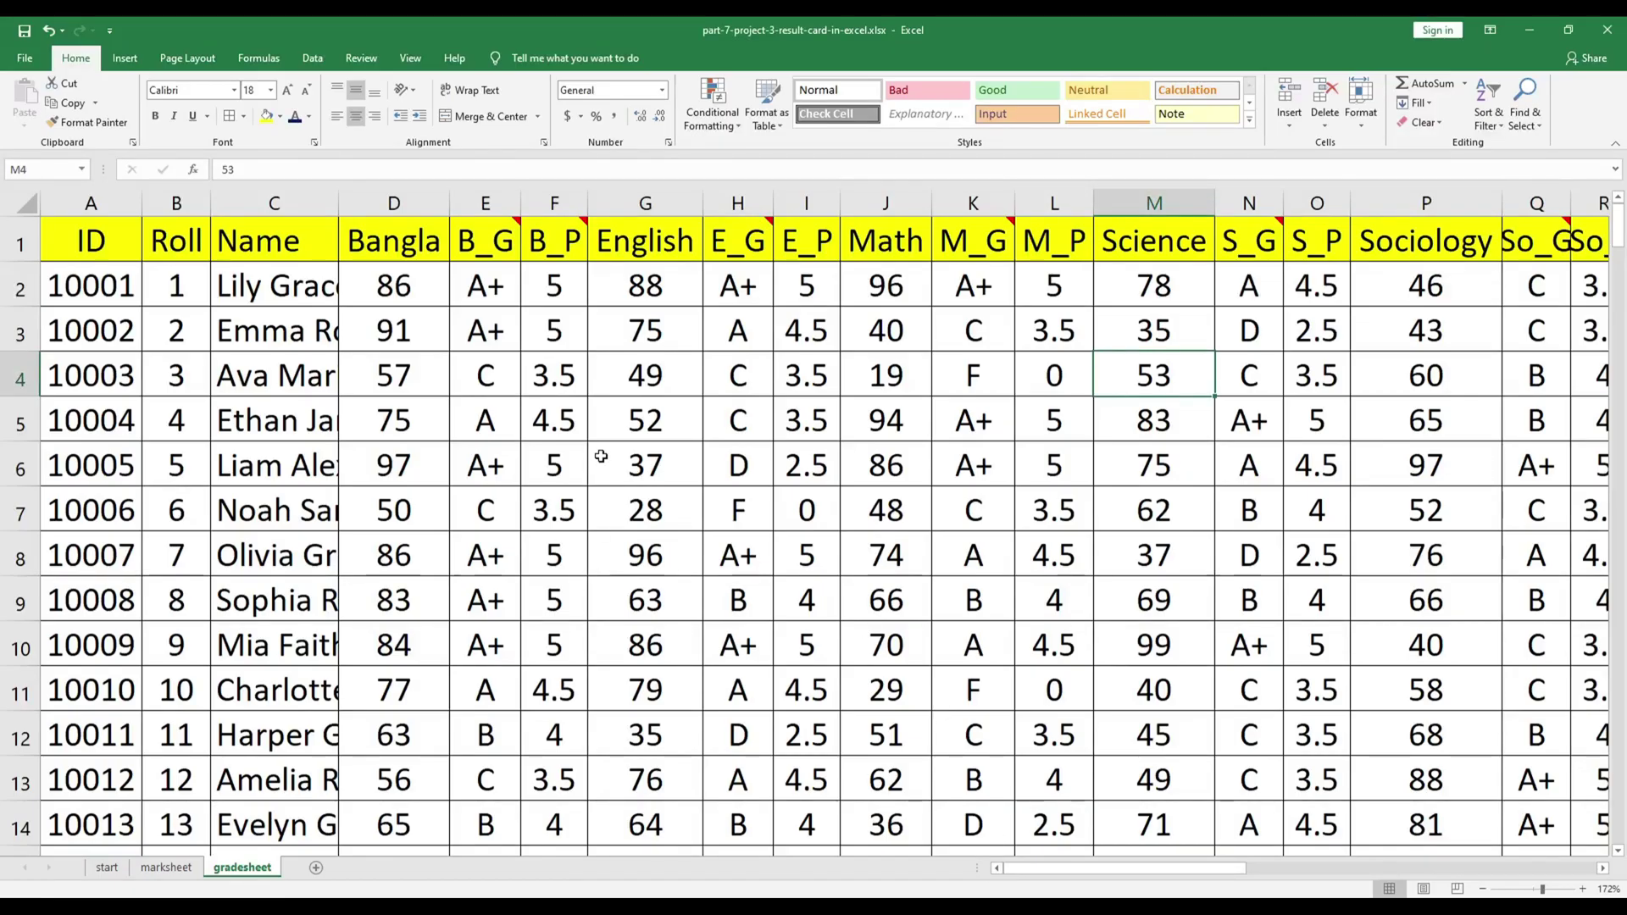
Step: Switch back to the Excel gradesheet and look over the subject marks, grades and point formulas in rows 2 to 8
{"action": "left_click", "coordinate": [601, 458]}
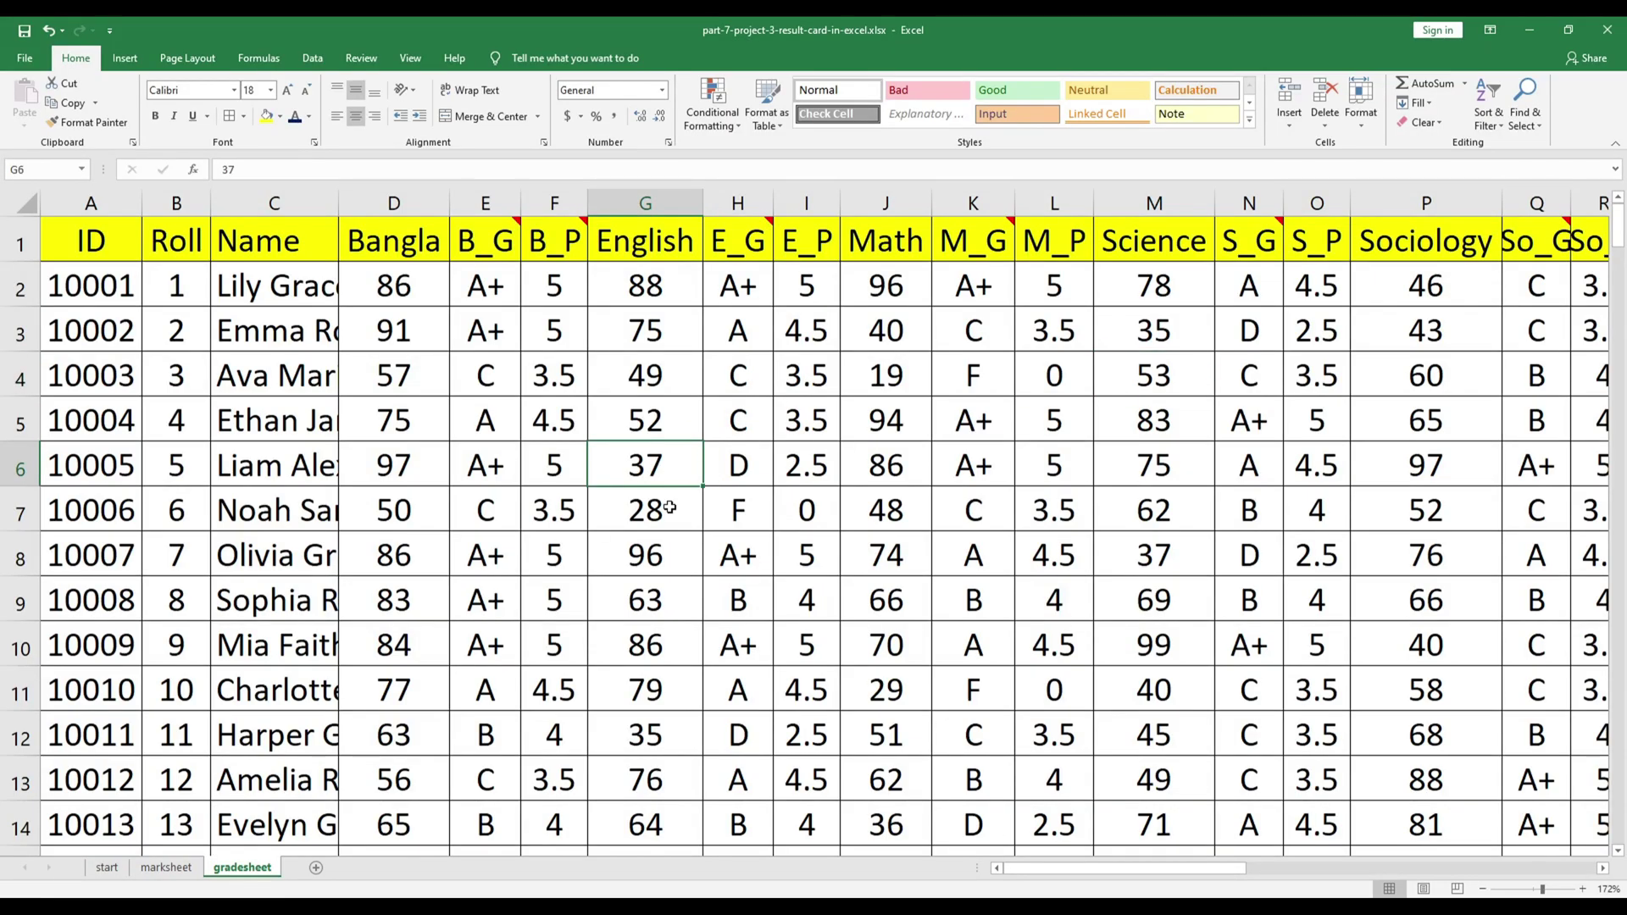
{"action": "left_click", "coordinate": [1058, 326]}
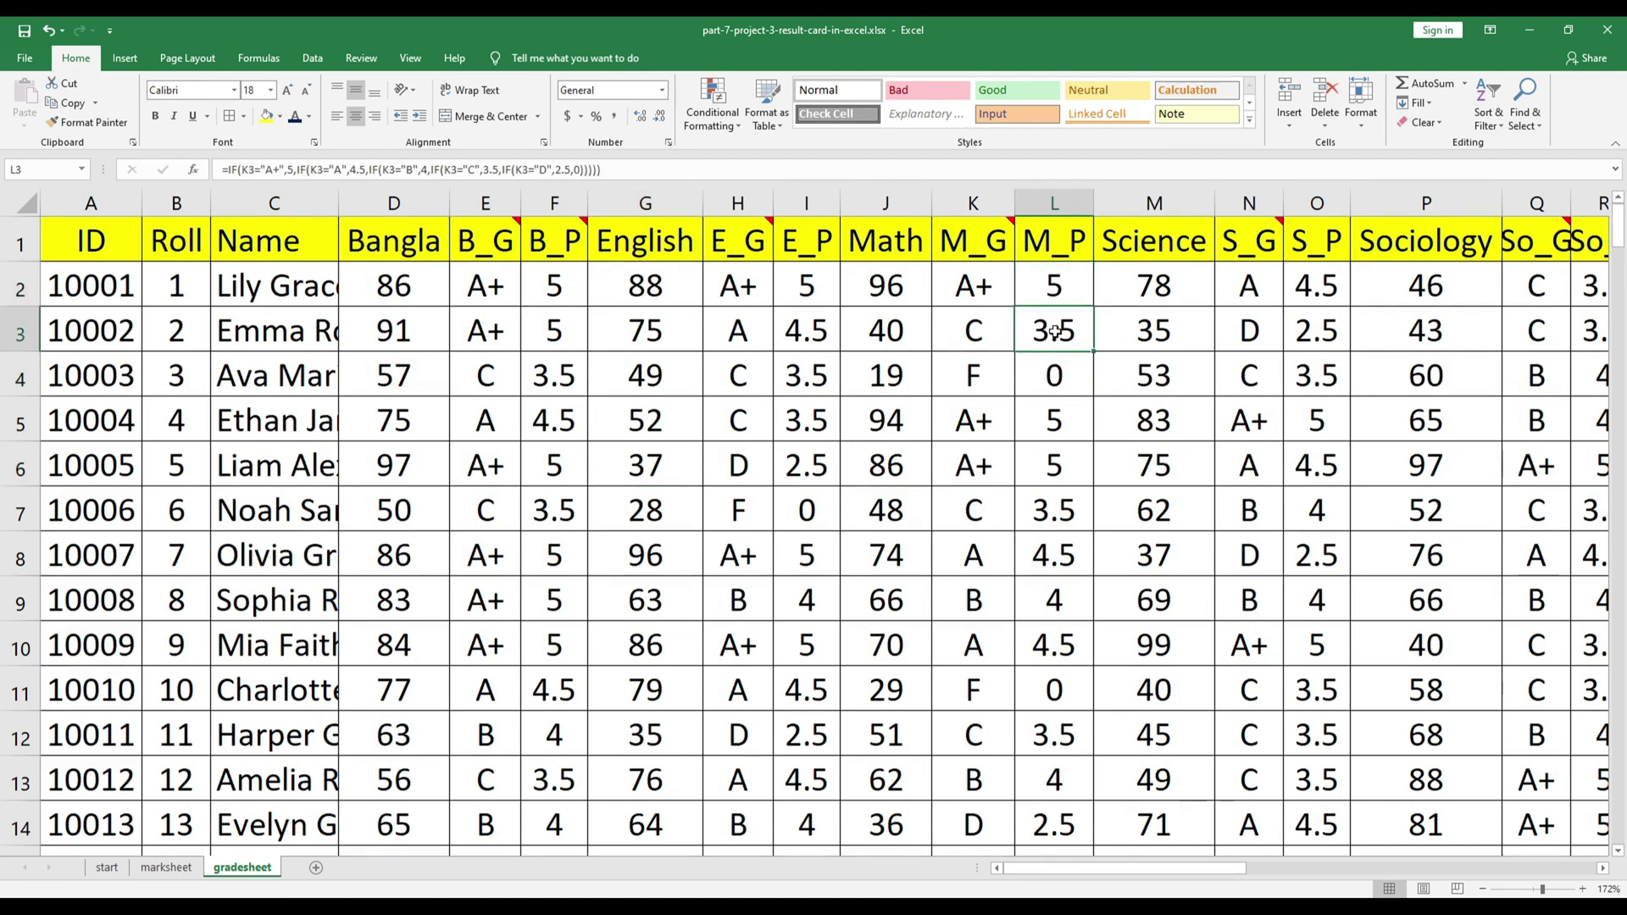
{"action": "left_click", "coordinate": [1139, 294]}
{"action": "left_click", "coordinate": [1066, 293]}
{"action": "left_click", "coordinate": [969, 300]}
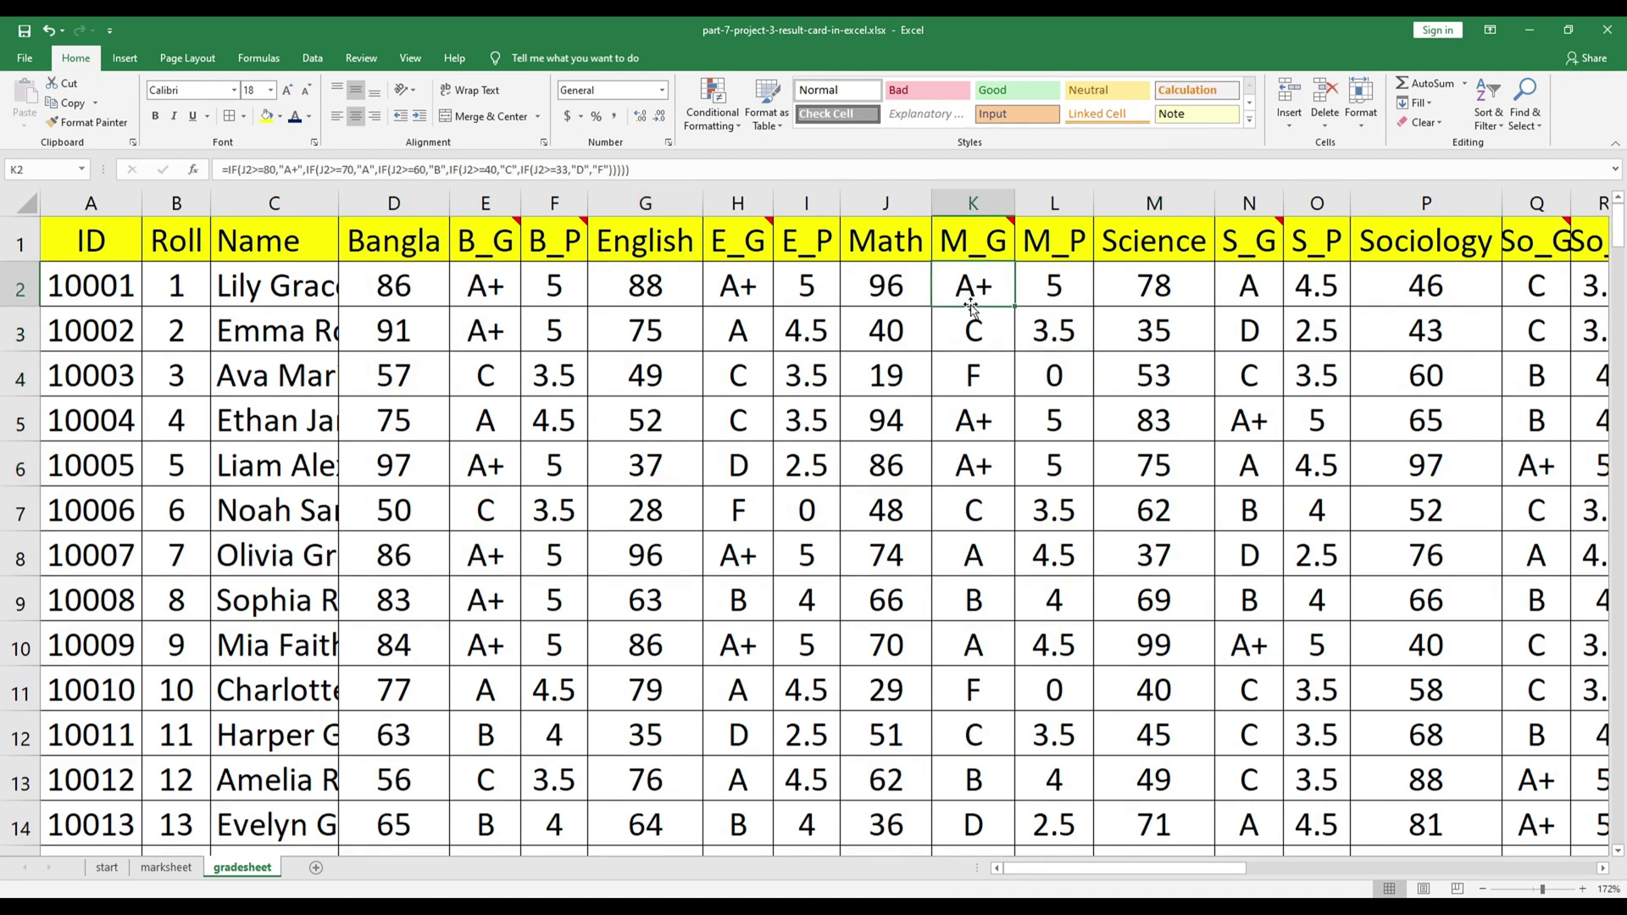
{"action": "left_click", "coordinate": [981, 341]}
{"action": "left_click", "coordinate": [956, 376]}
{"action": "left_click", "coordinate": [1053, 389]}
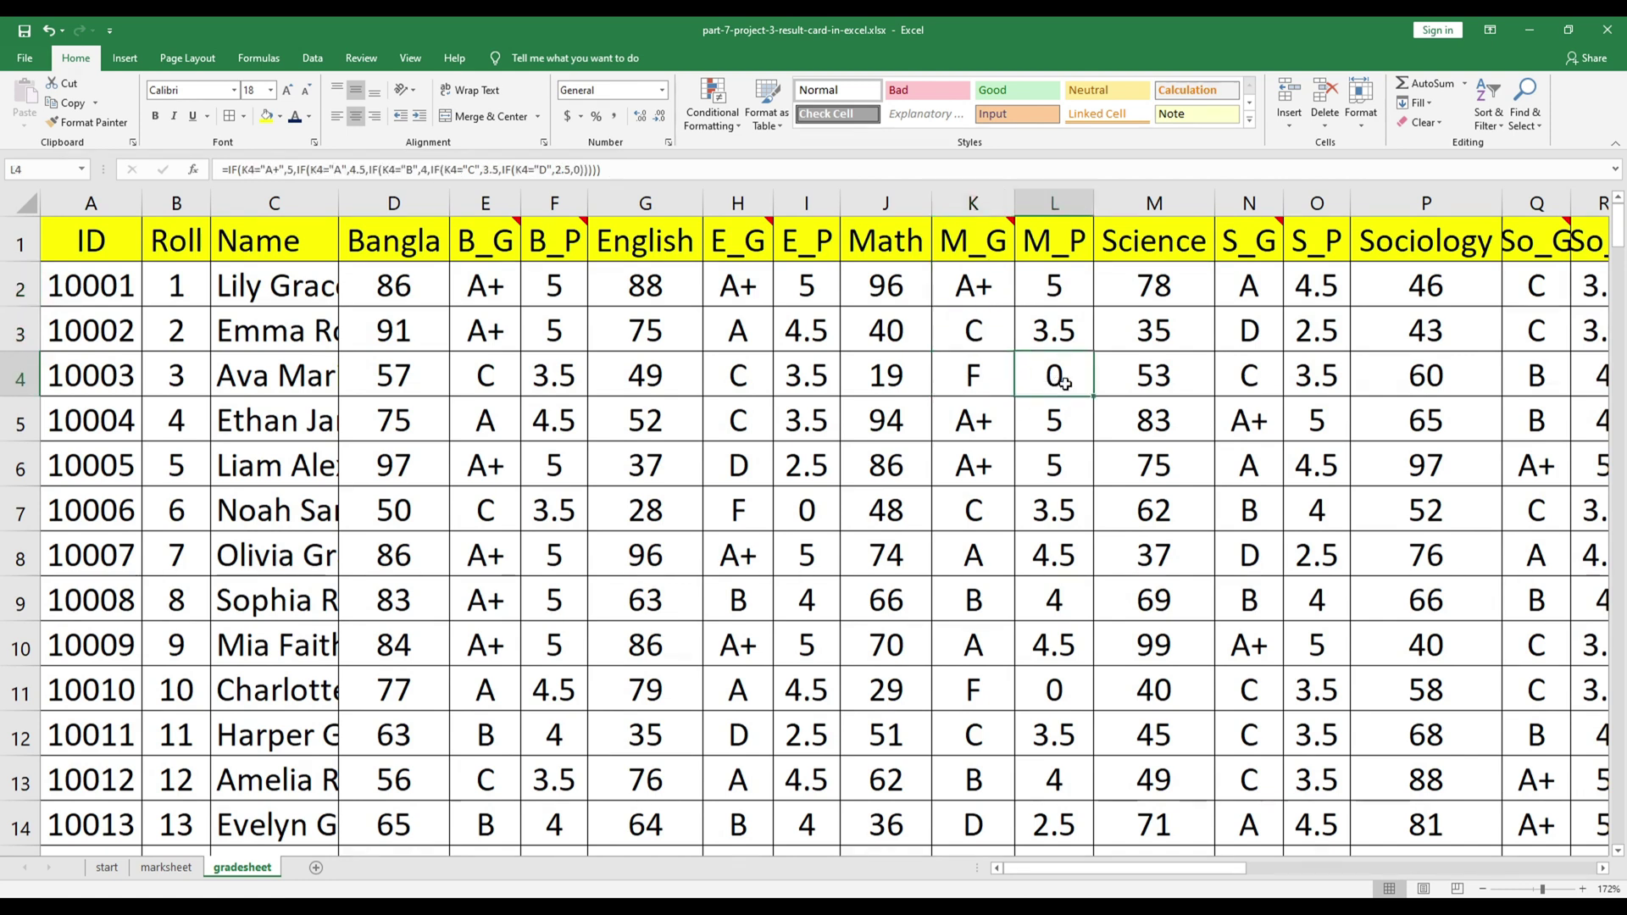
{"action": "left_click", "coordinate": [1126, 432]}
{"action": "left_click", "coordinate": [1156, 480]}
{"action": "left_click", "coordinate": [1159, 517]}
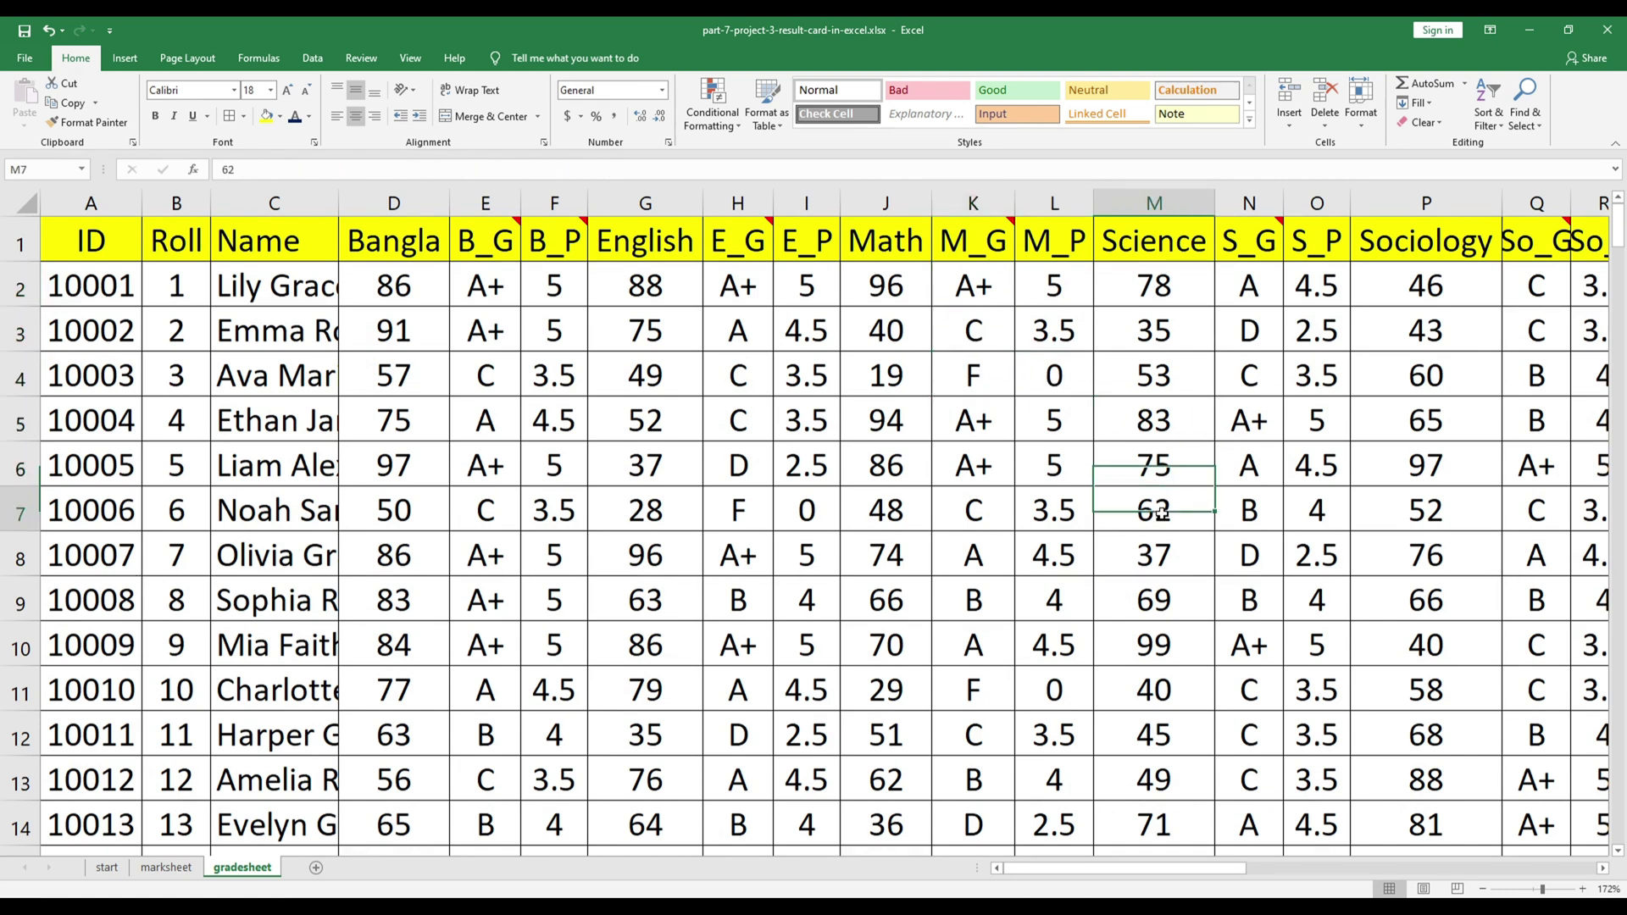
{"action": "left_click", "coordinate": [1059, 516]}
{"action": "left_click", "coordinate": [1083, 561]}
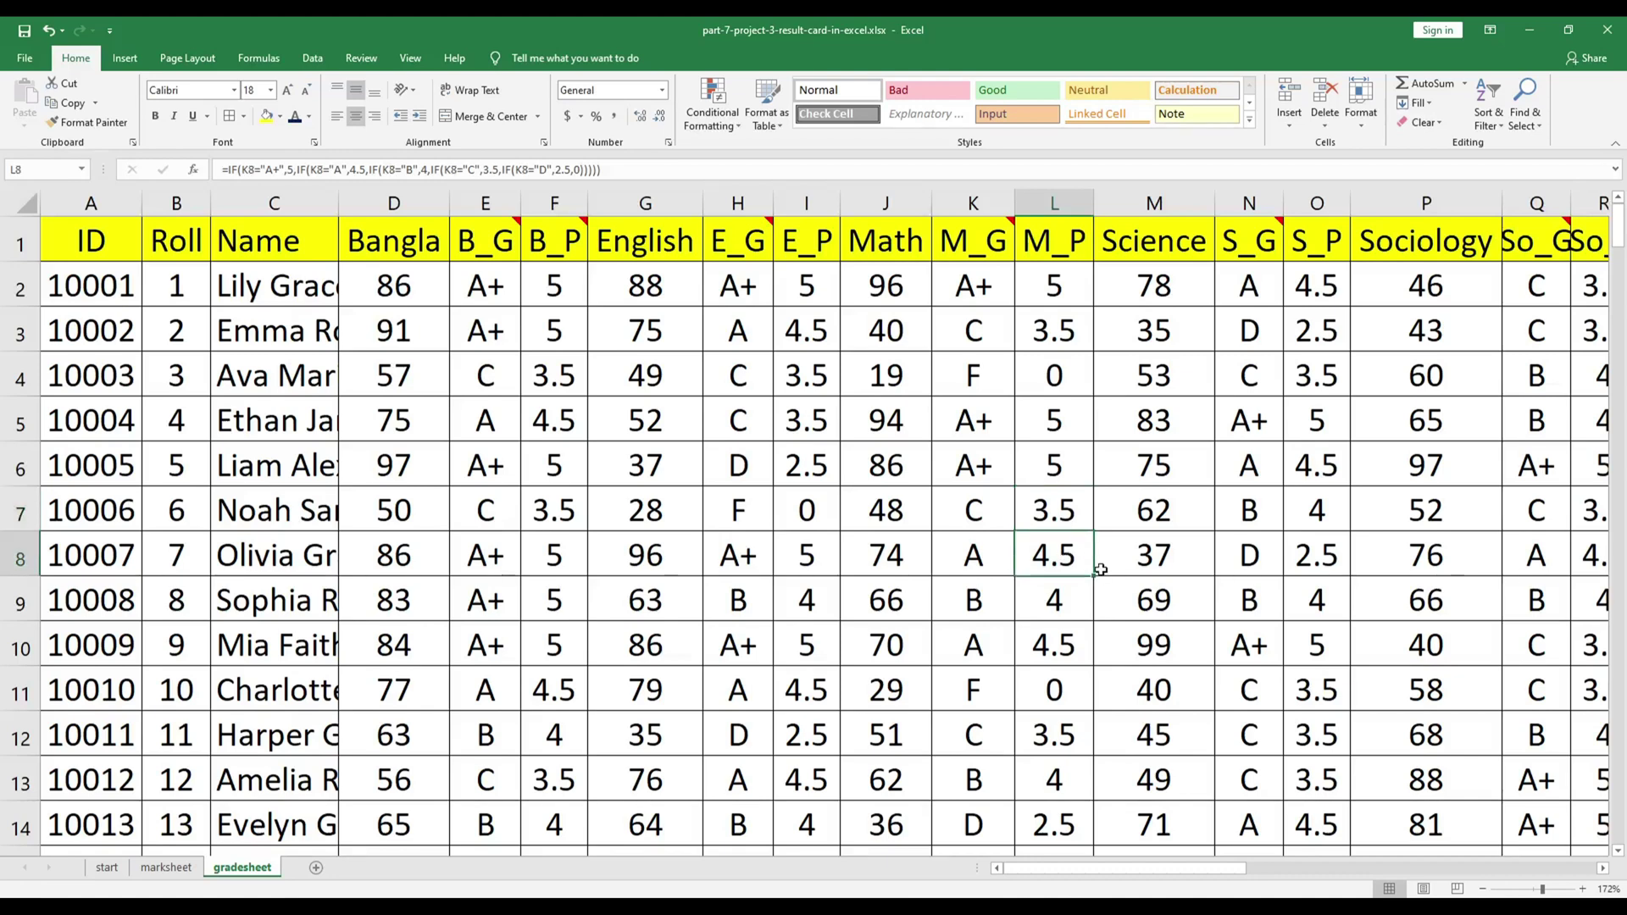
{"action": "left_click", "coordinate": [1345, 550]}
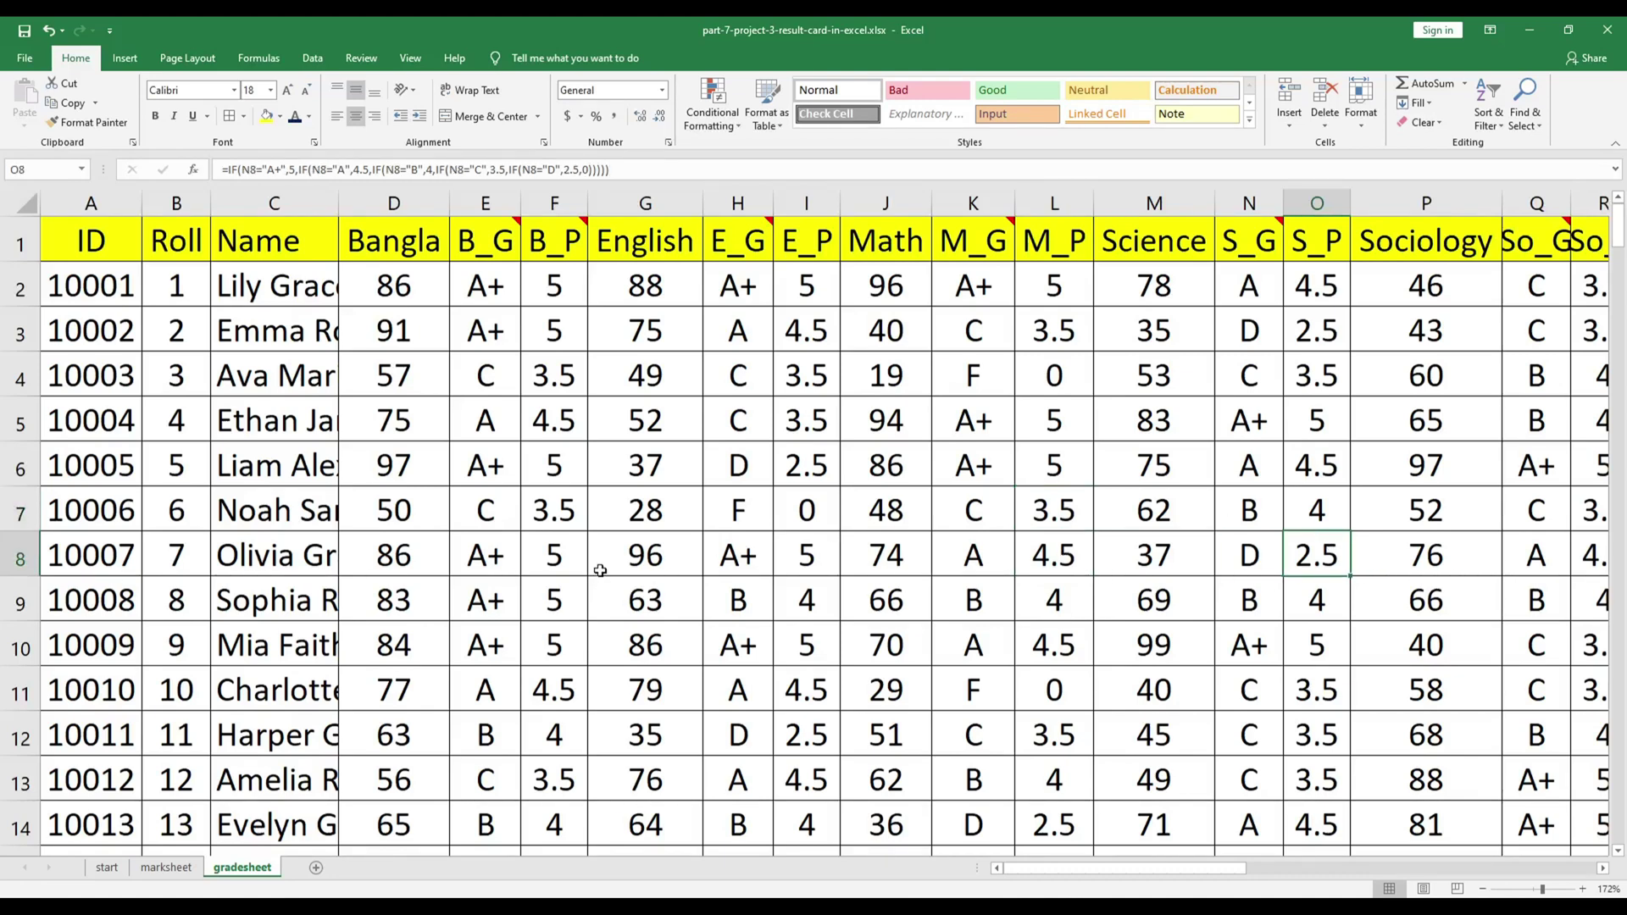
{"action": "left_click", "coordinate": [648, 557]}
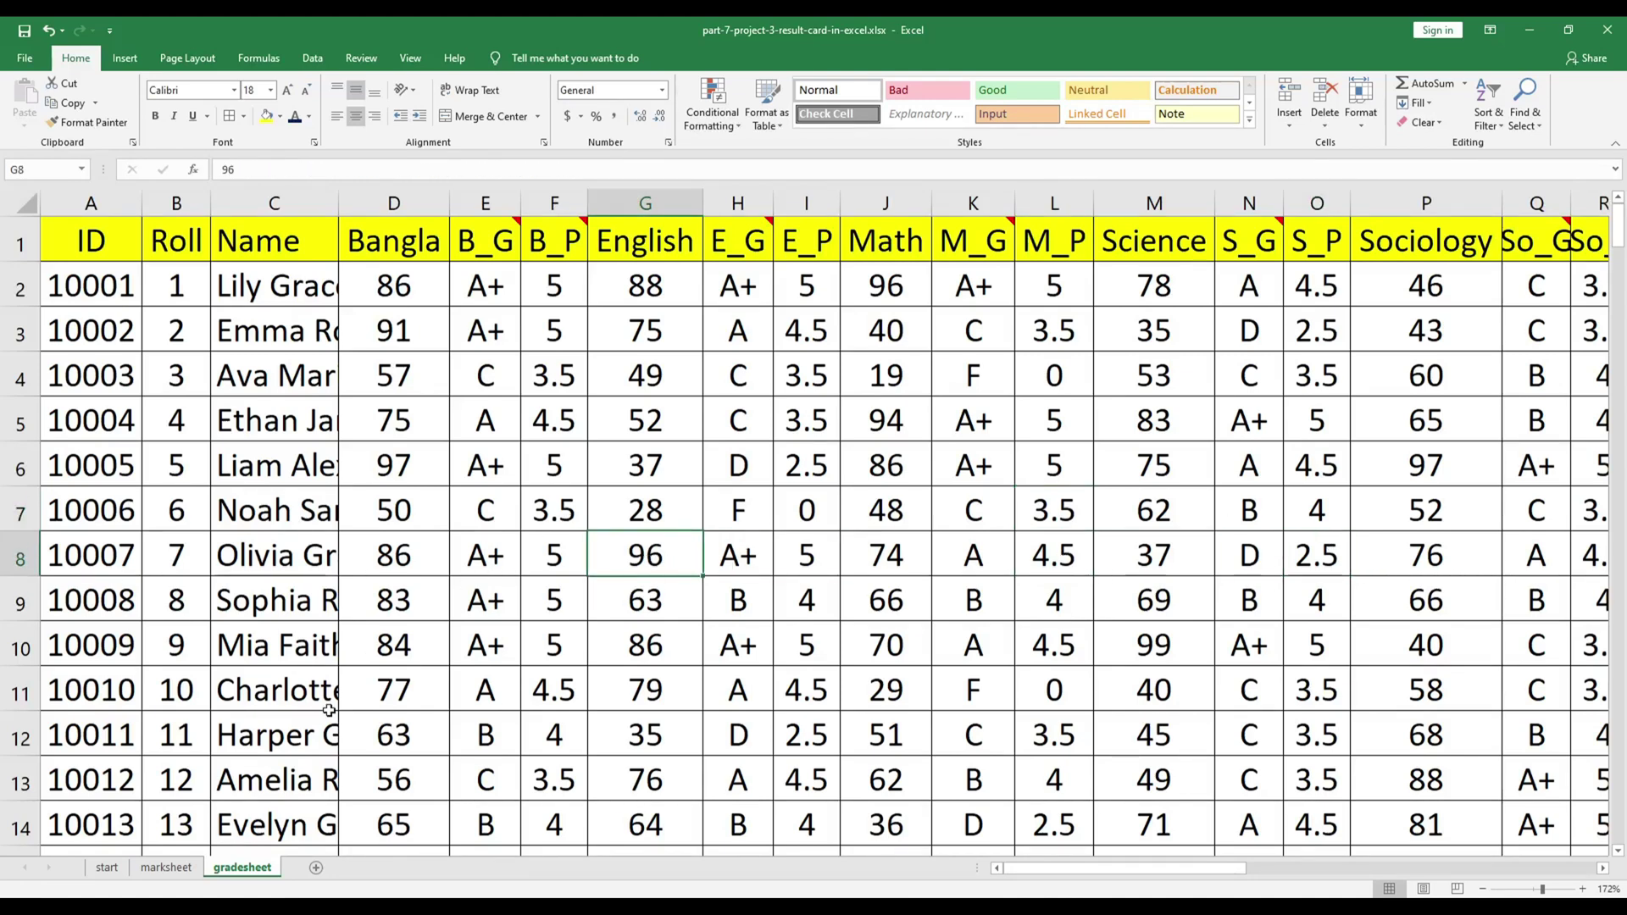
Step: Create a copy of the gradesheet worksheet at the end of the same workbook
{"action": "right_click", "coordinate": [238, 873]}
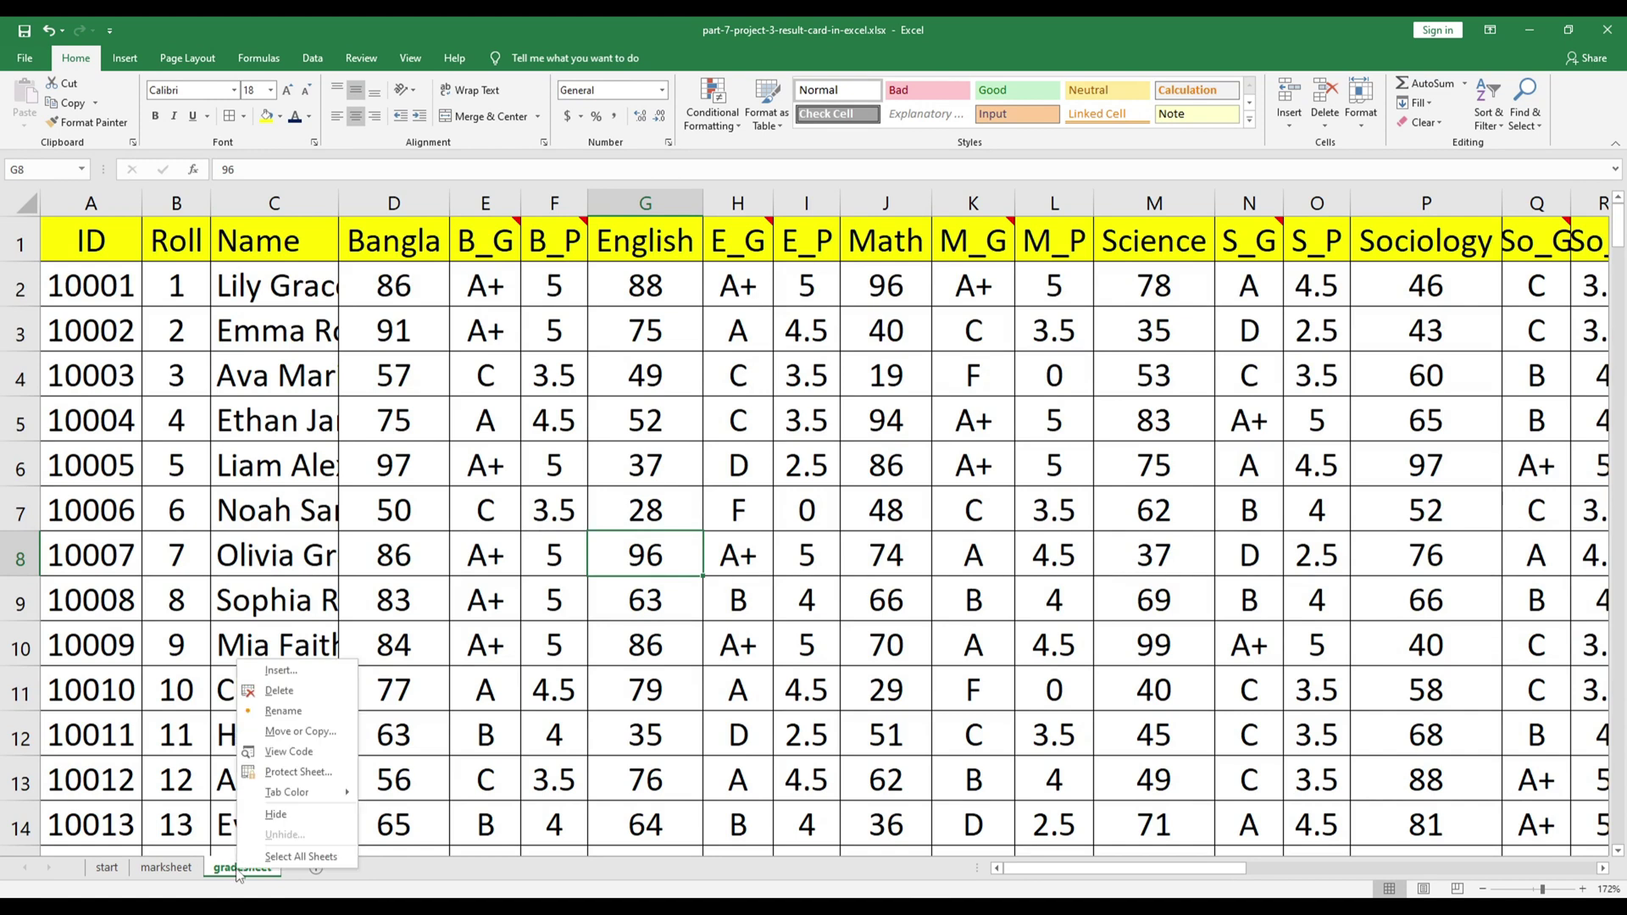
{"action": "left_click", "coordinate": [298, 732]}
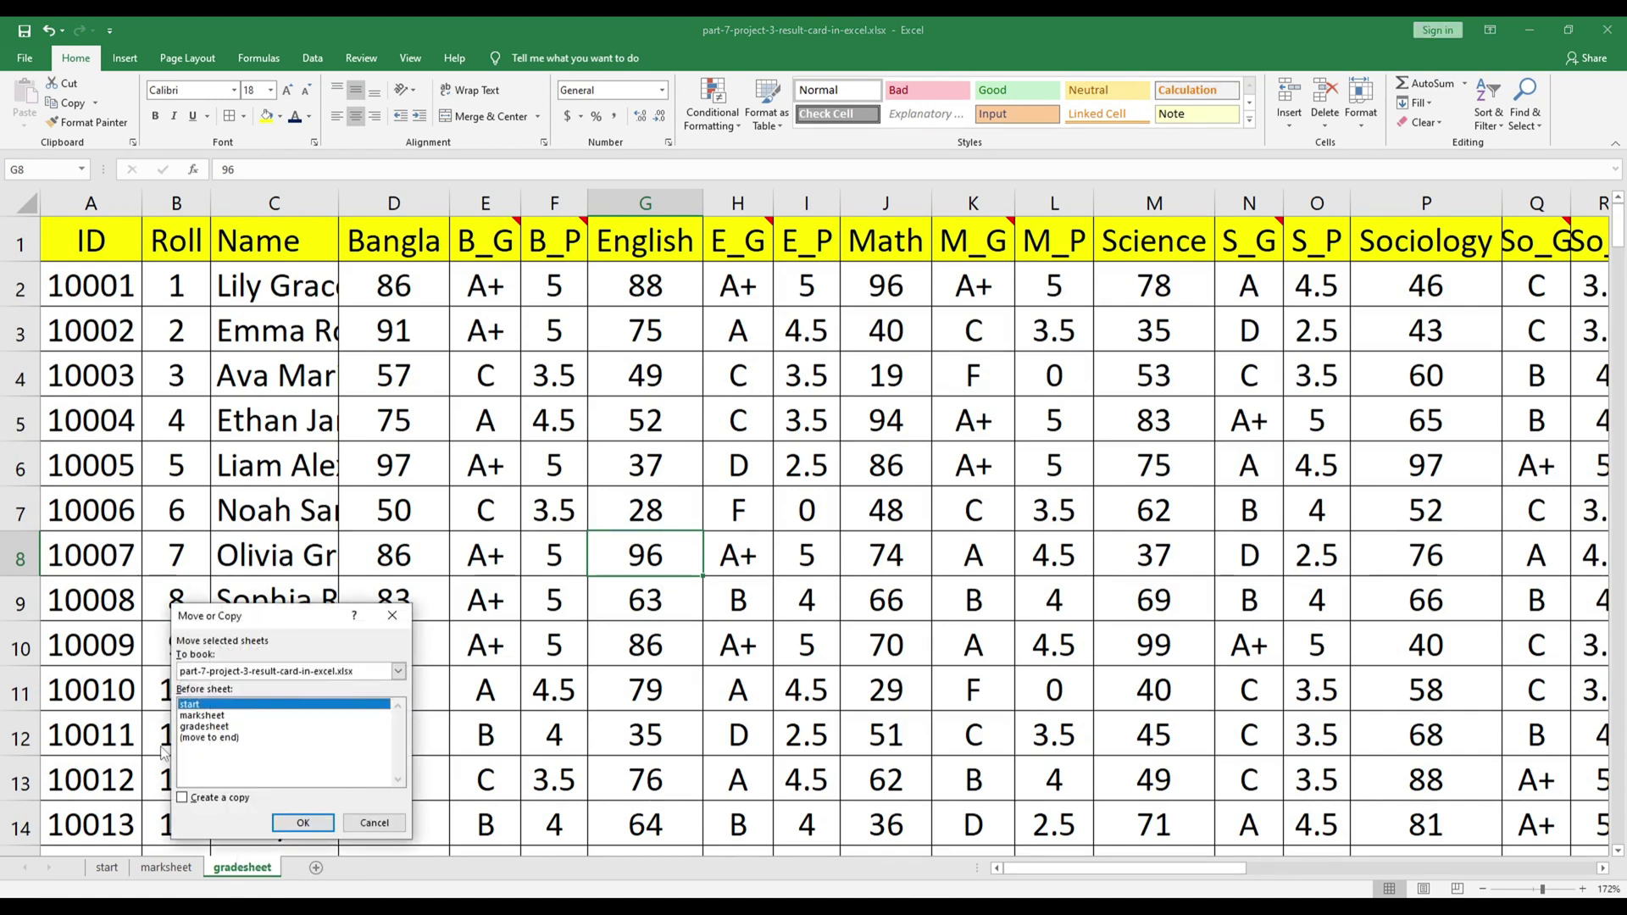
{"action": "left_click", "coordinate": [183, 800]}
{"action": "left_click", "coordinate": [204, 739]}
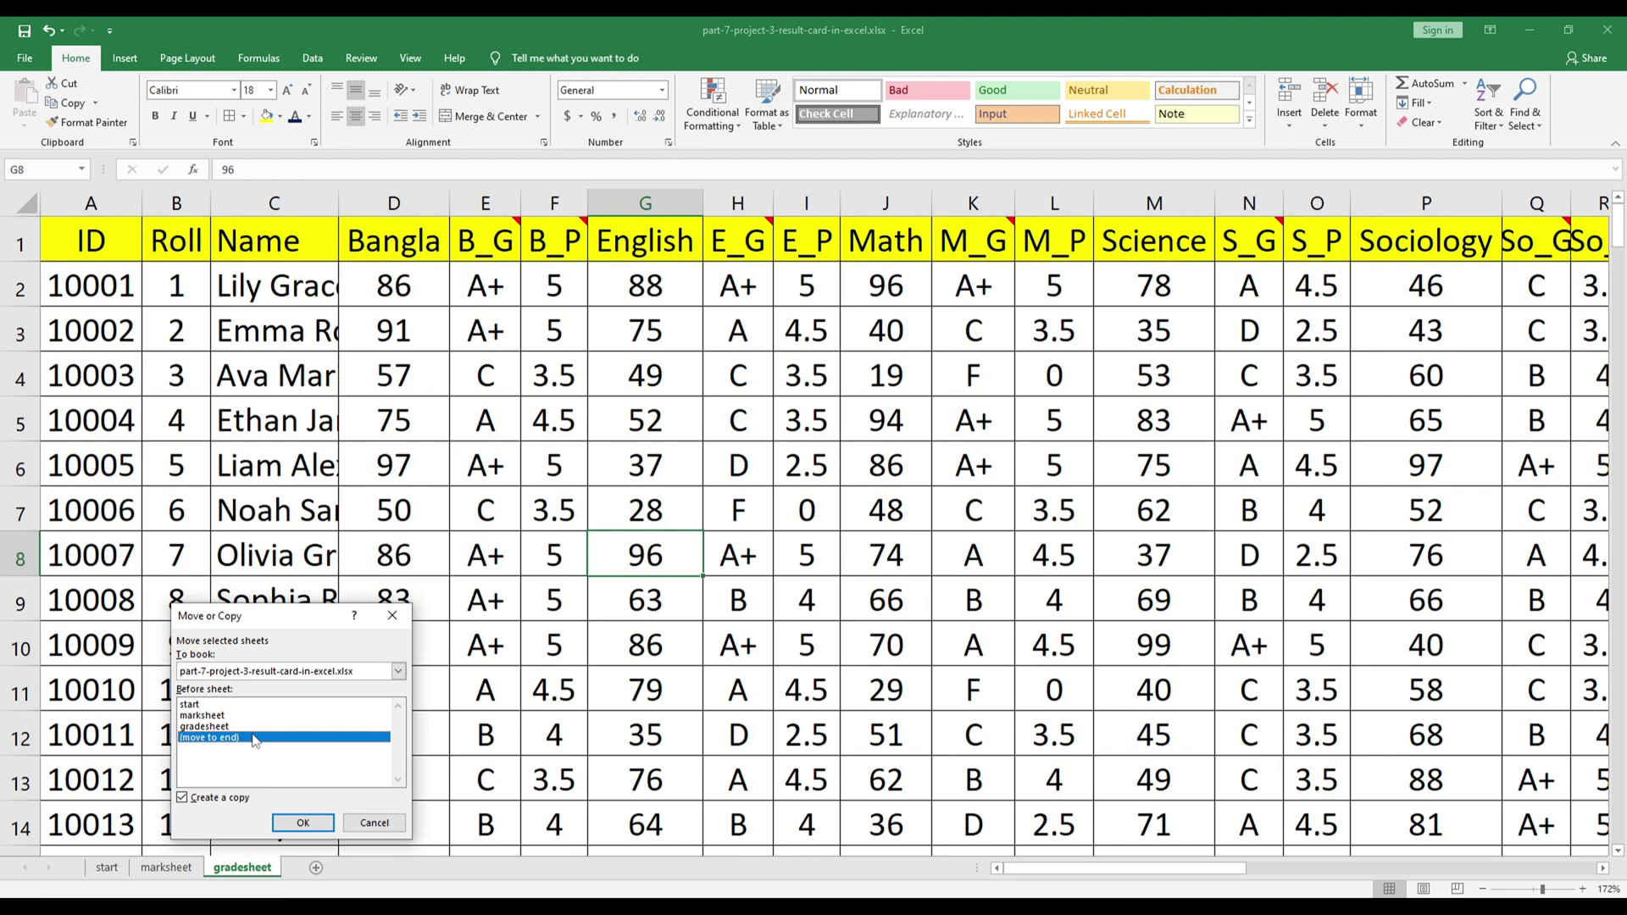
{"action": "left_click", "coordinate": [302, 822]}
{"action": "left_click", "coordinate": [325, 870]}
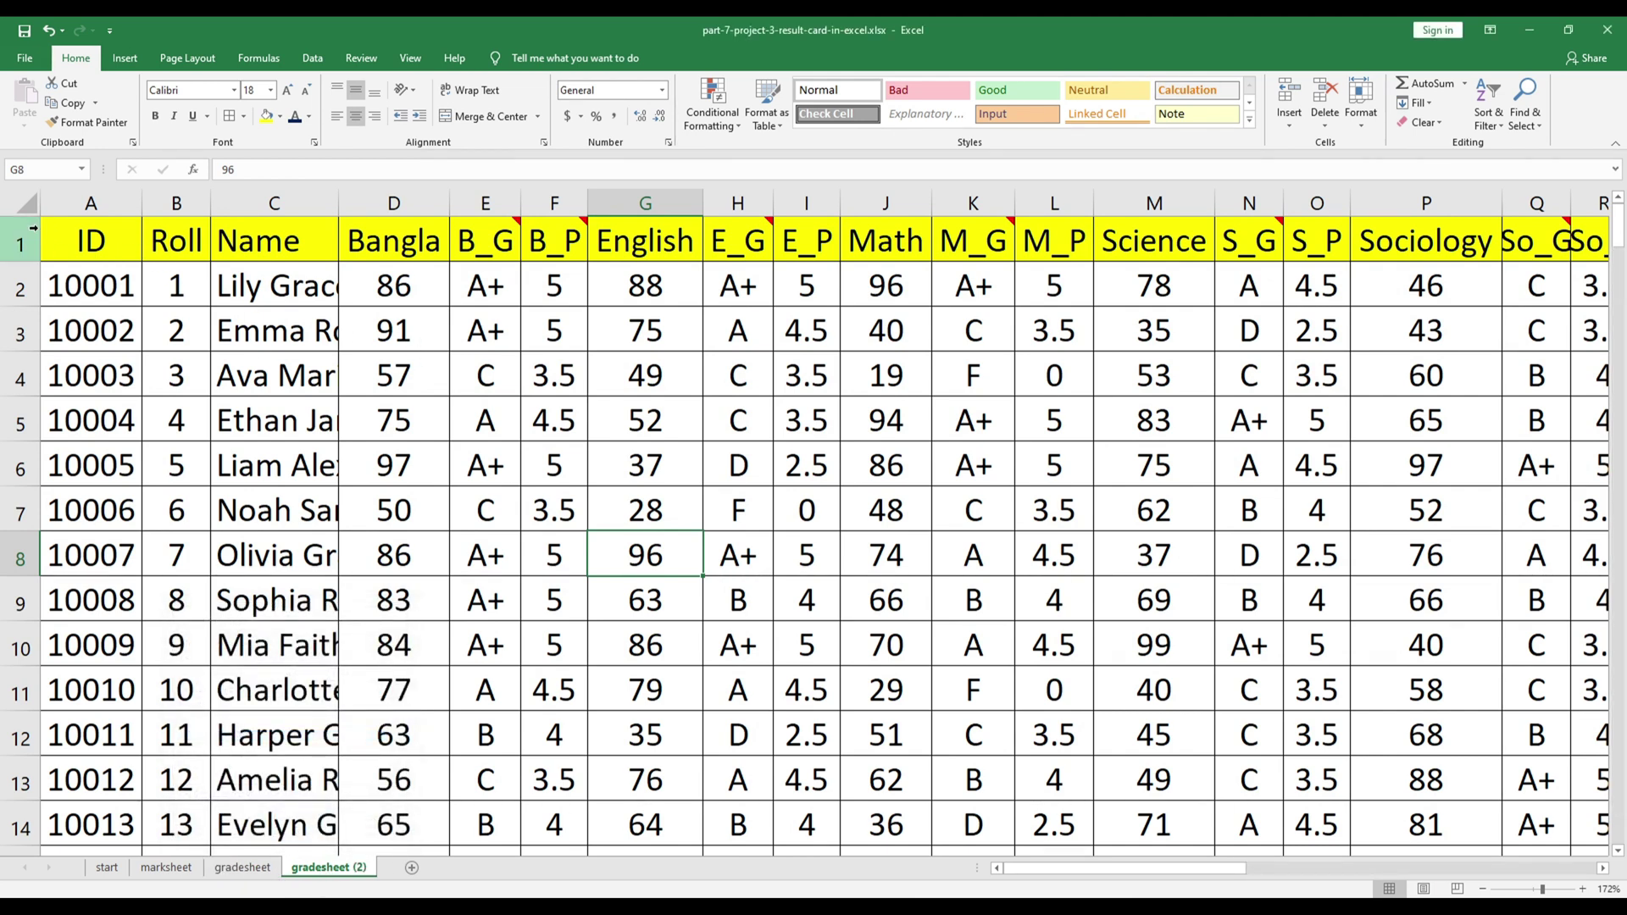
Step: Replace all formulas in the copied gradesheet with plain values by pasting the whole sheet over itself as values, and check several cells
{"action": "left_click", "coordinate": [25, 204]}
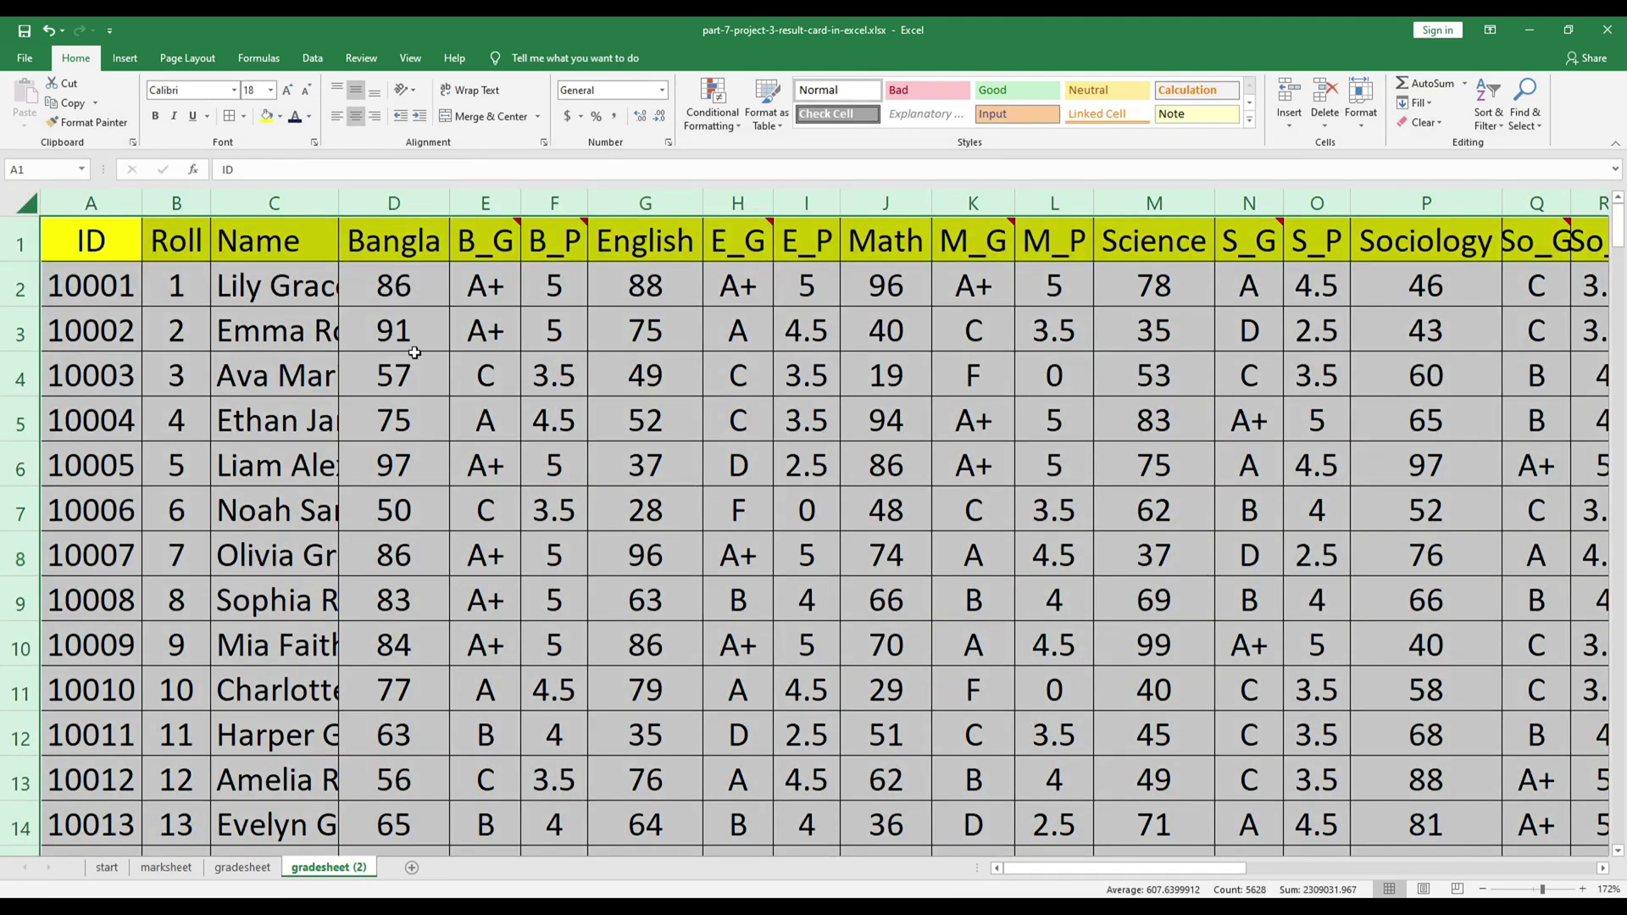
{"action": "key", "text": "ctrl+c"}
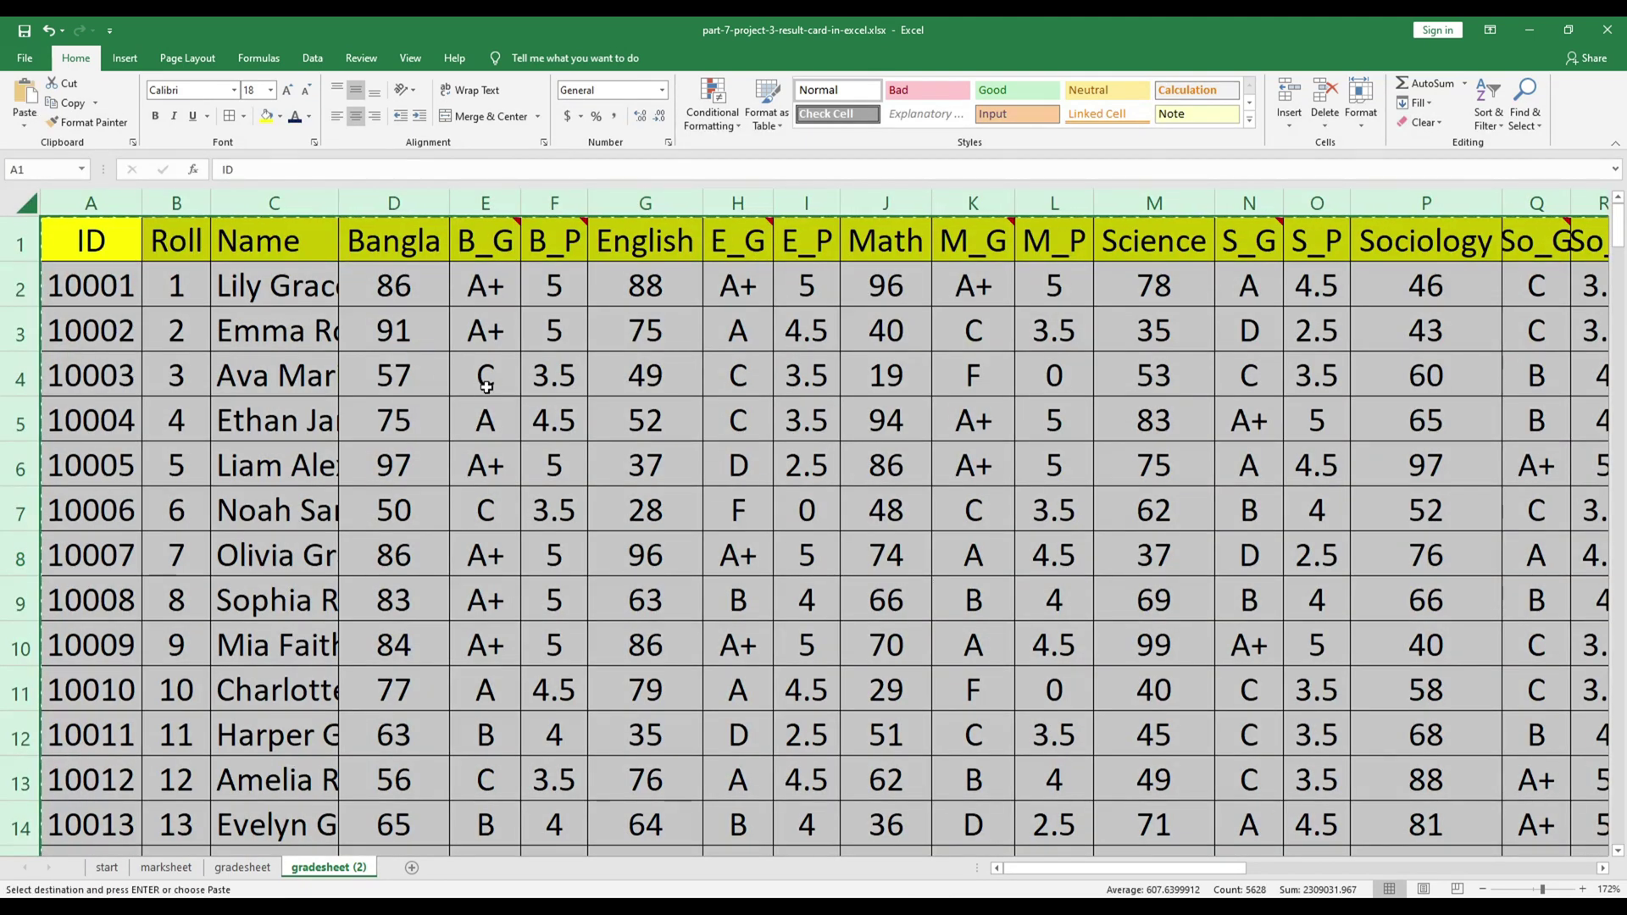
{"action": "left_click", "coordinate": [26, 127]}
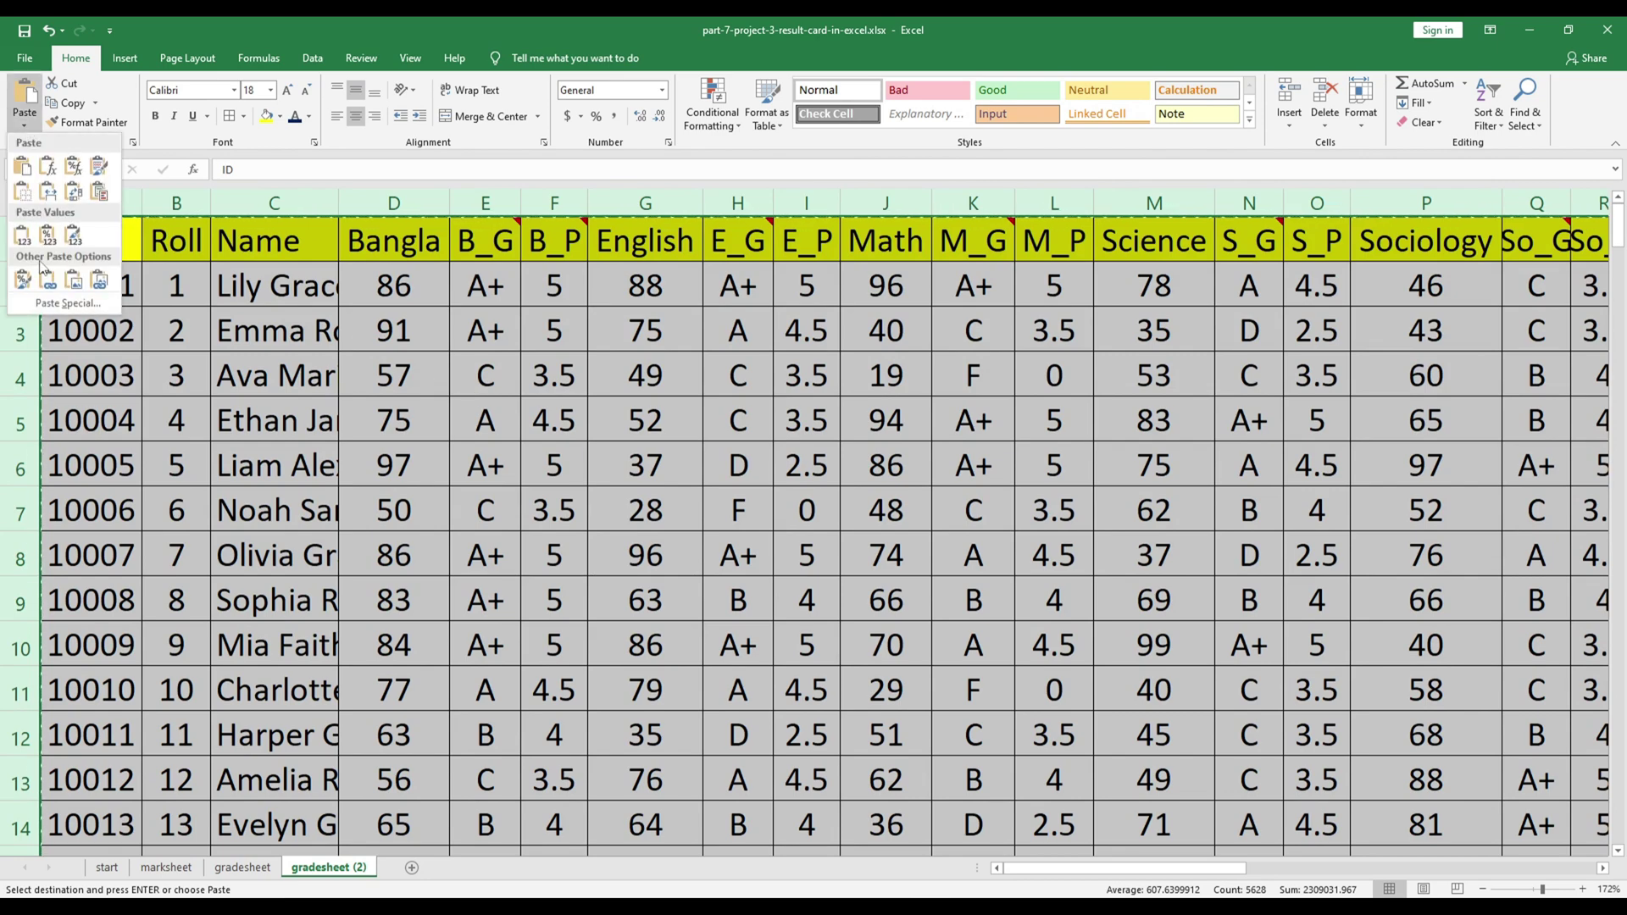
{"action": "left_click", "coordinate": [24, 241]}
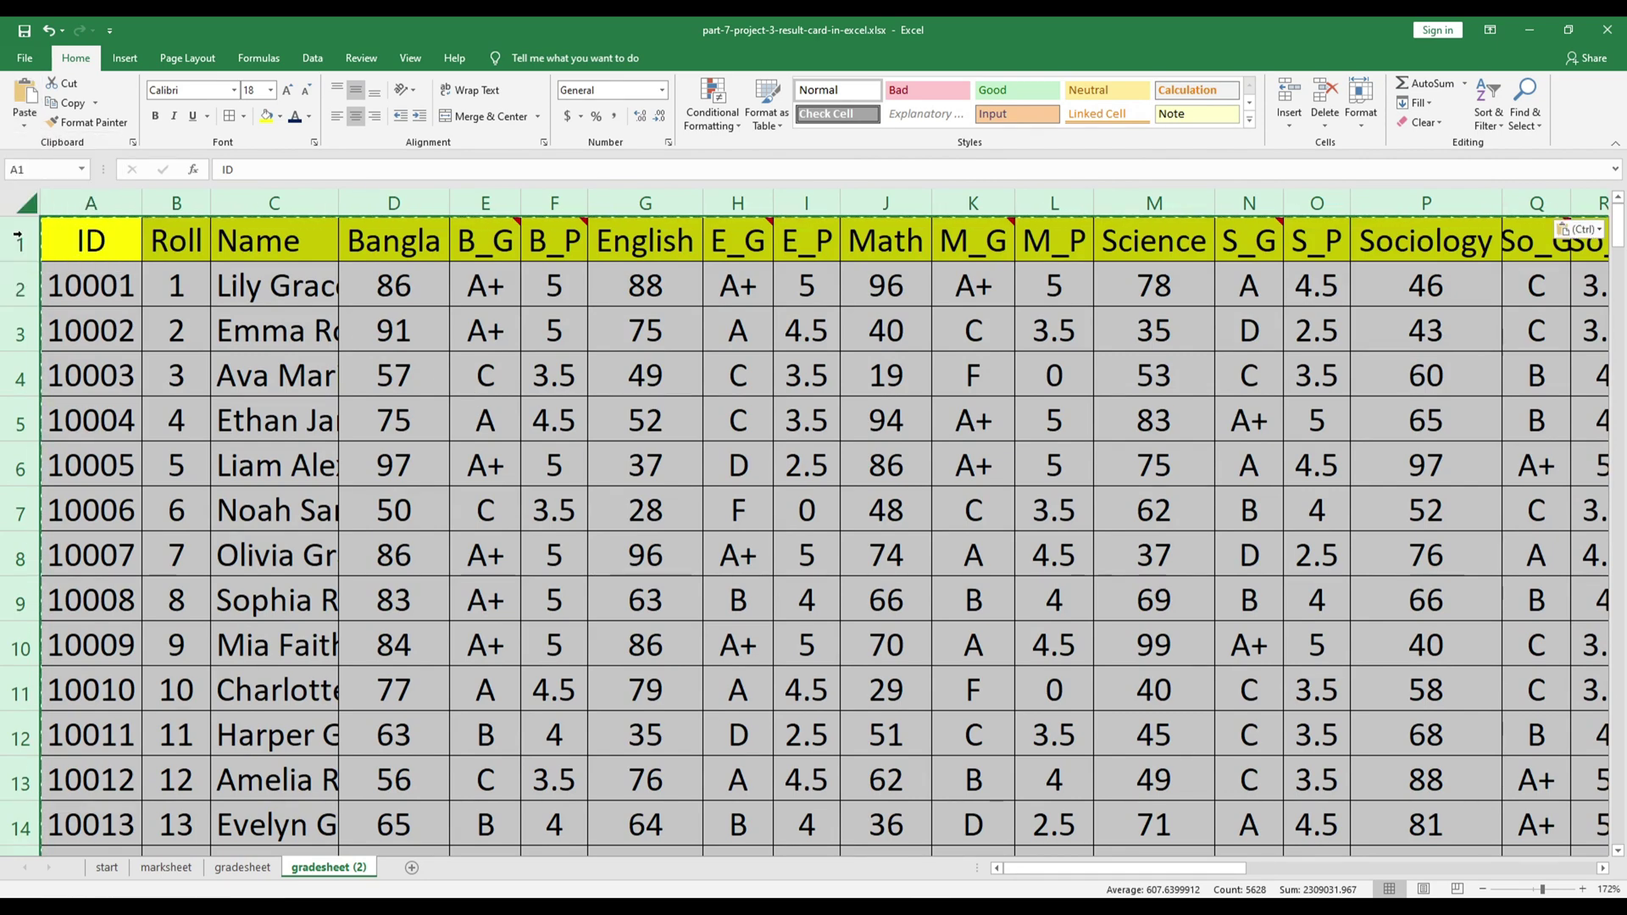
{"action": "left_click", "coordinate": [564, 376]}
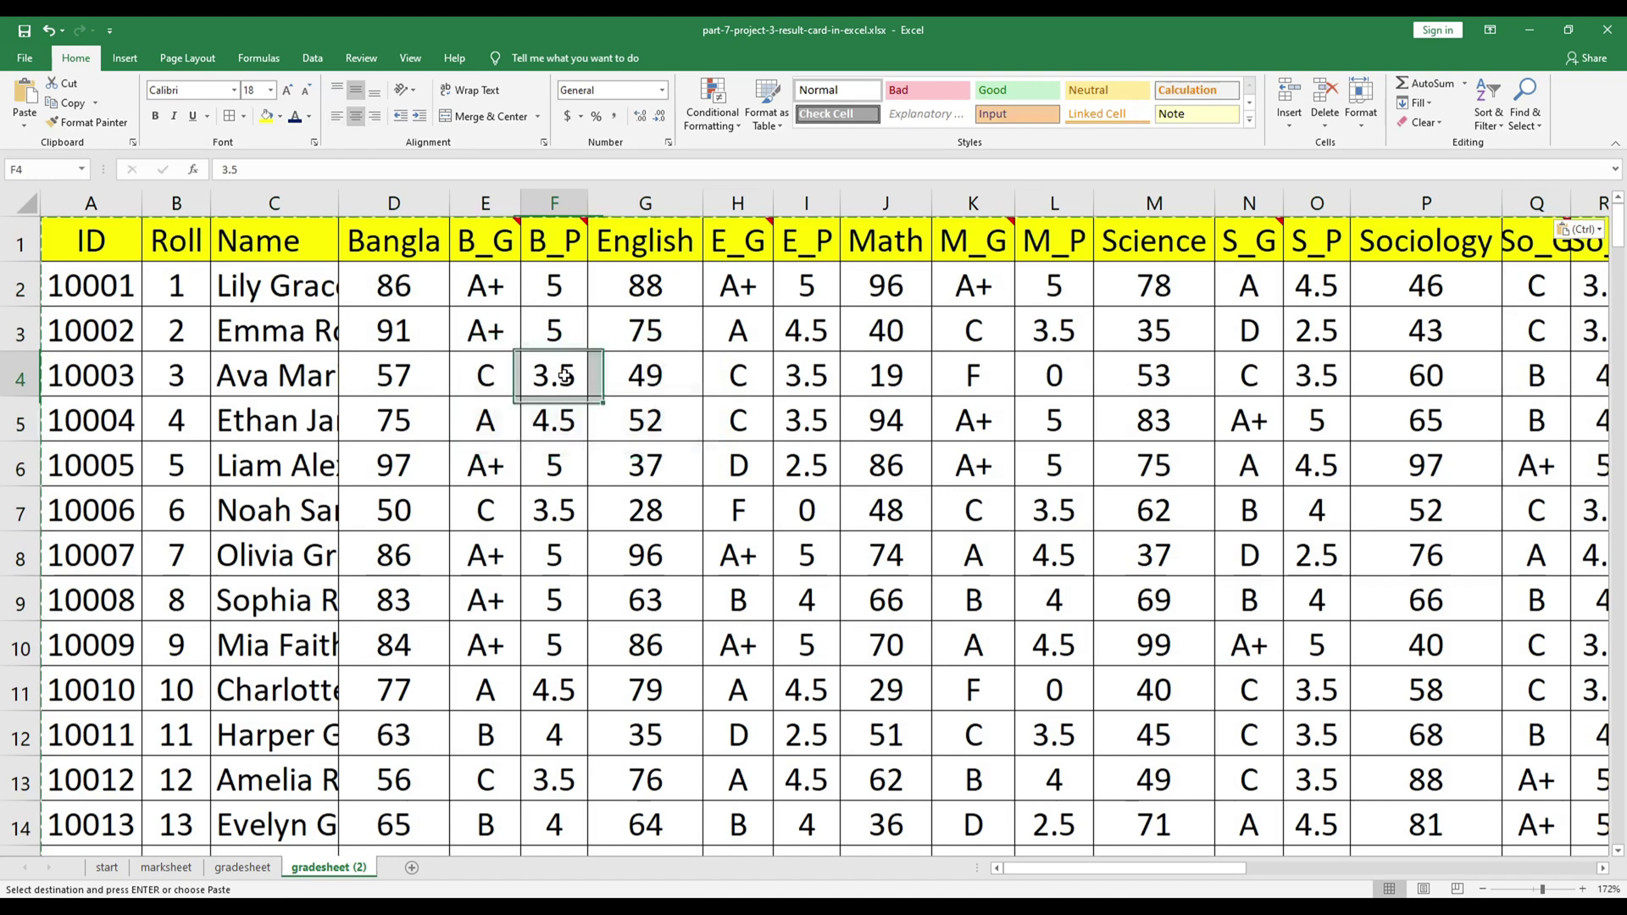
{"action": "left_click", "coordinate": [897, 388]}
{"action": "left_click", "coordinate": [1148, 424]}
{"action": "left_click", "coordinate": [1431, 384]}
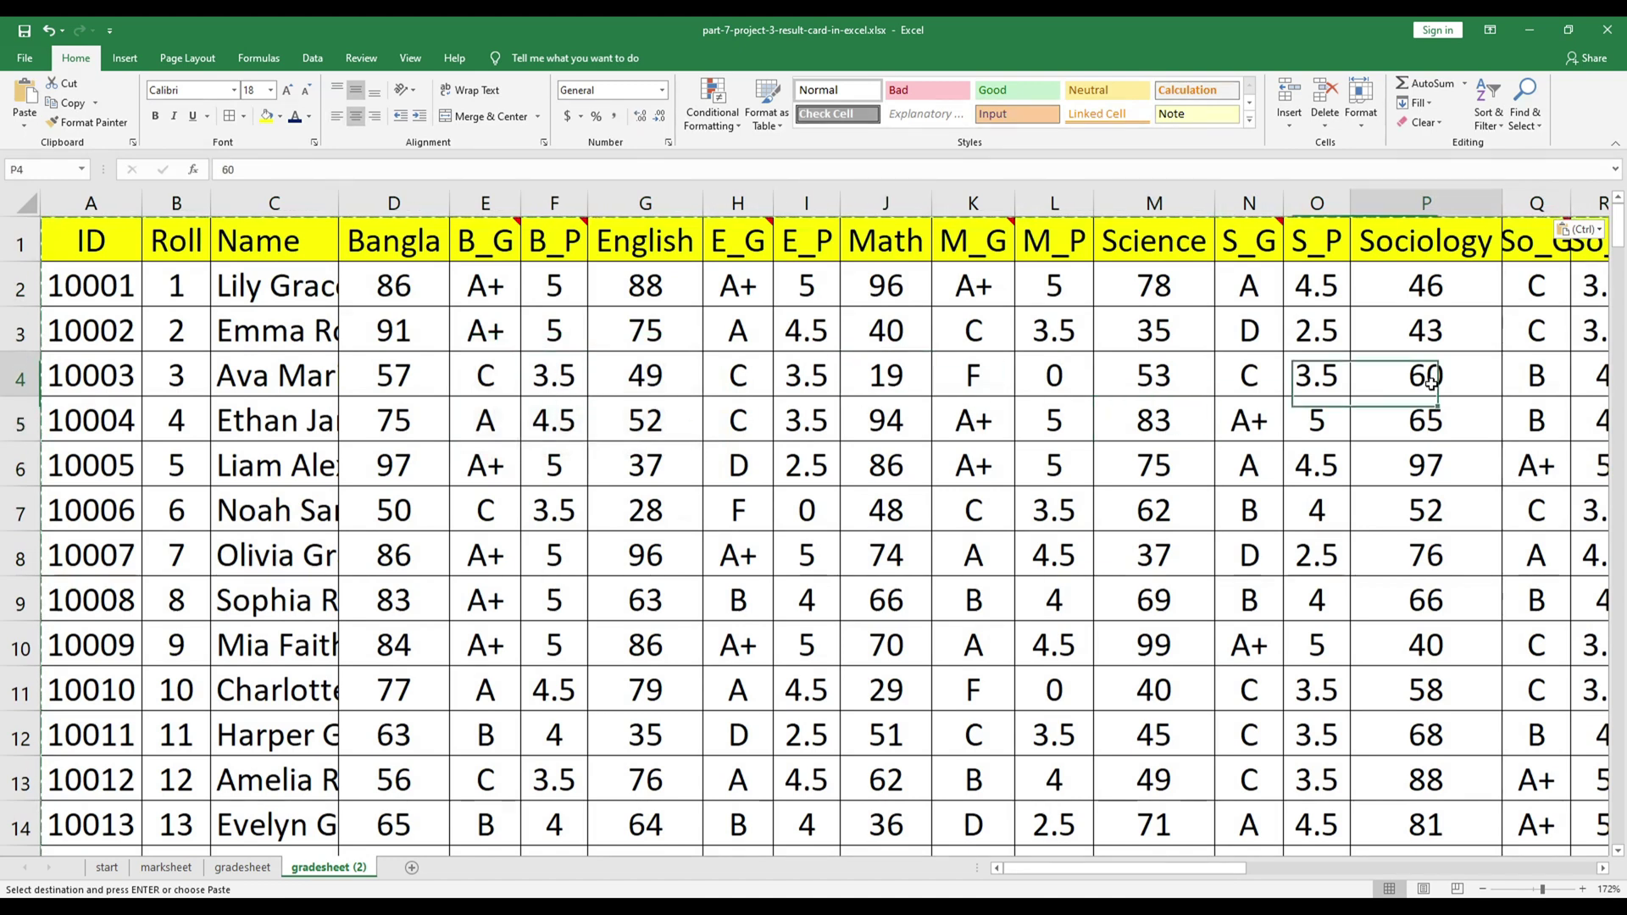
{"action": "left_click", "coordinate": [1334, 386]}
{"action": "key", "text": "Escape"}
{"action": "left_click", "coordinate": [1088, 470]}
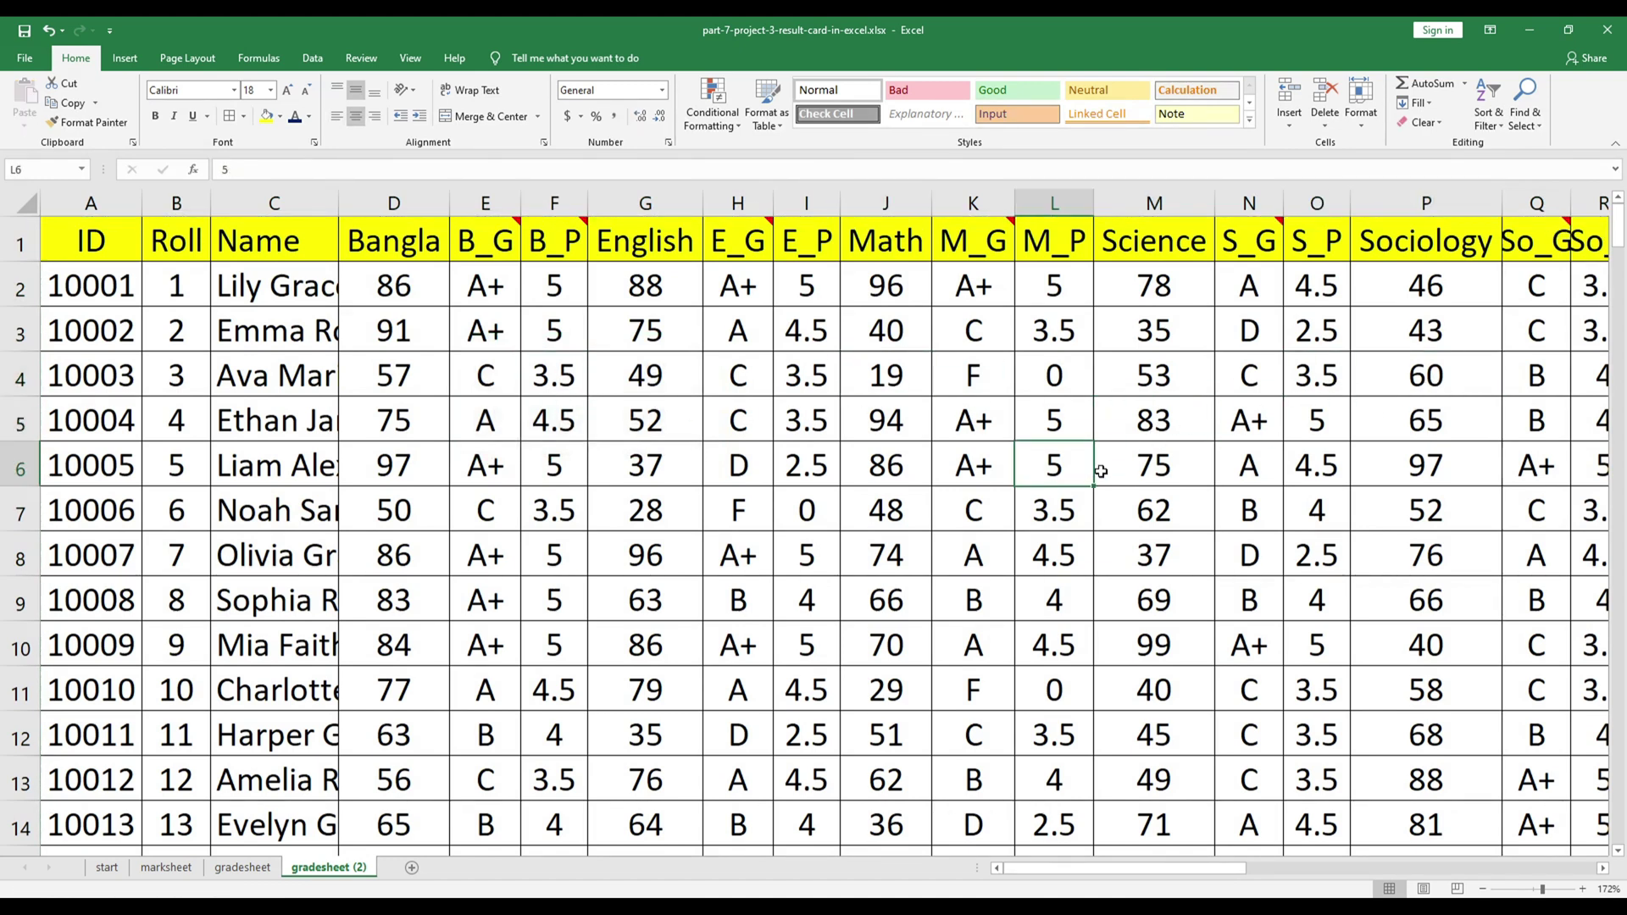
{"action": "left_click", "coordinate": [1203, 499]}
{"action": "left_click", "coordinate": [27, 205]}
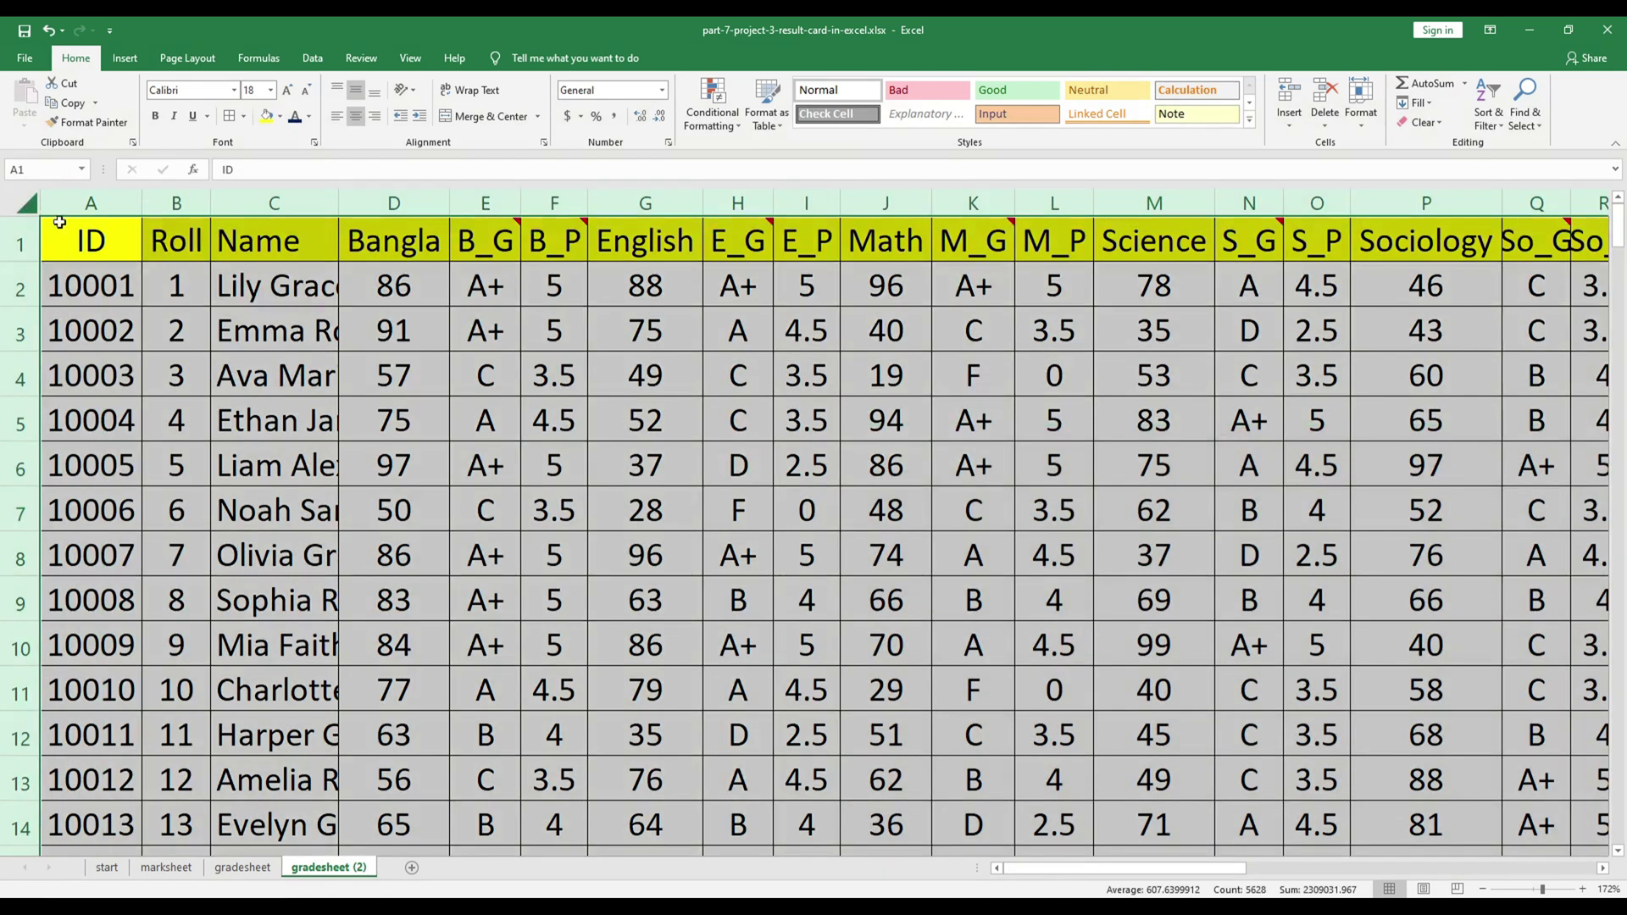
{"action": "left_click", "coordinate": [661, 90]}
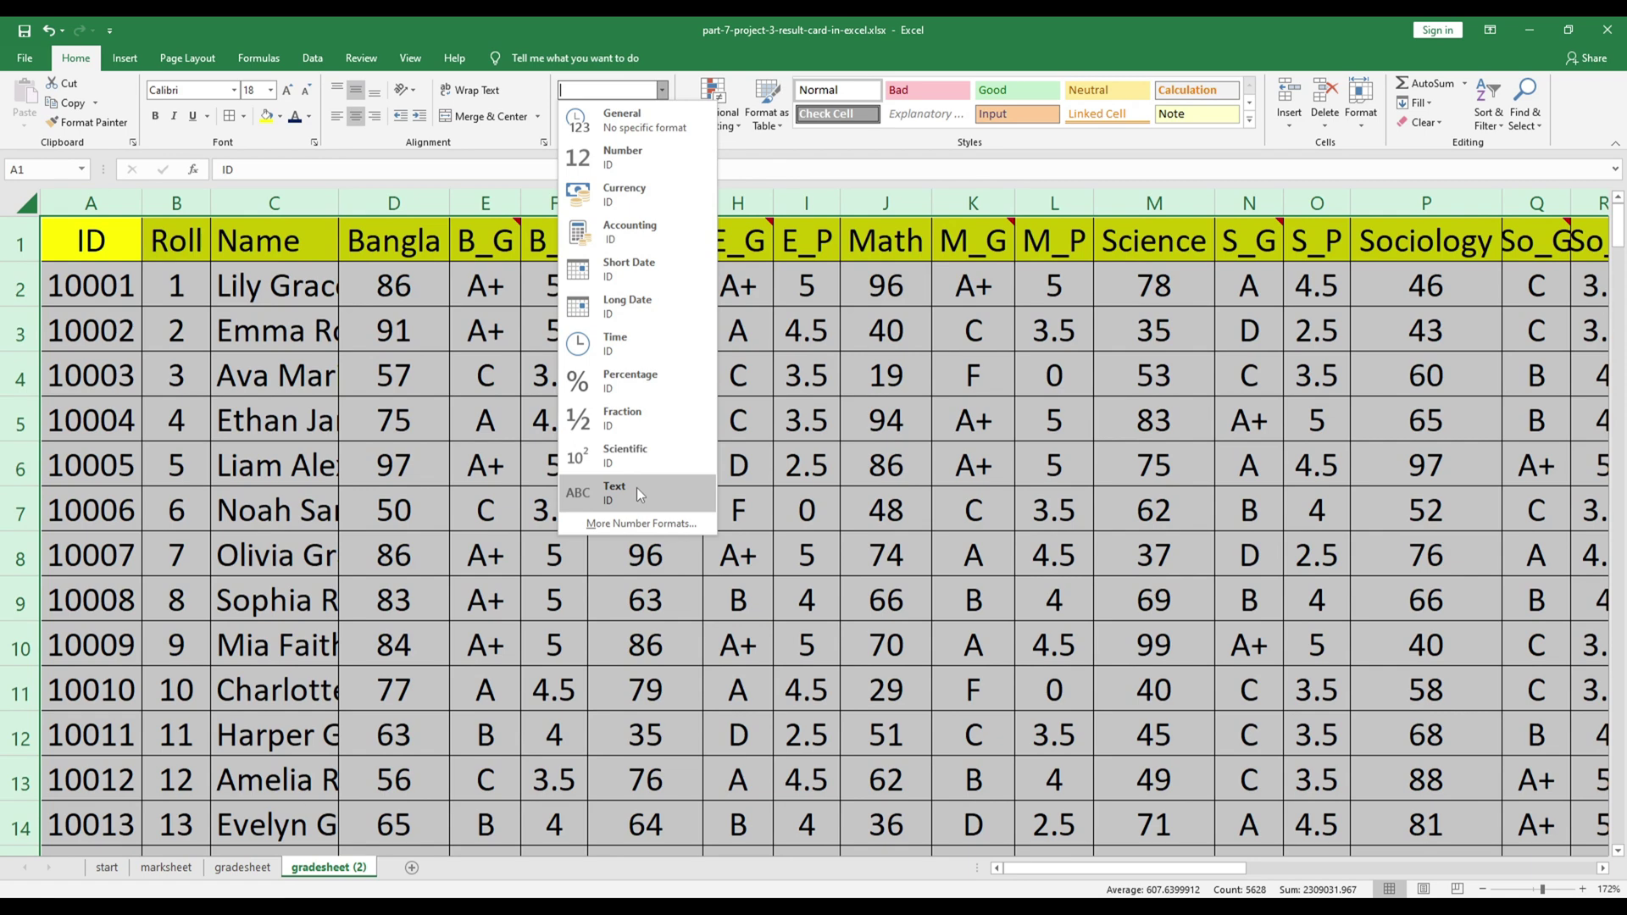
{"action": "left_click", "coordinate": [409, 359]}
{"action": "left_click", "coordinate": [128, 293]}
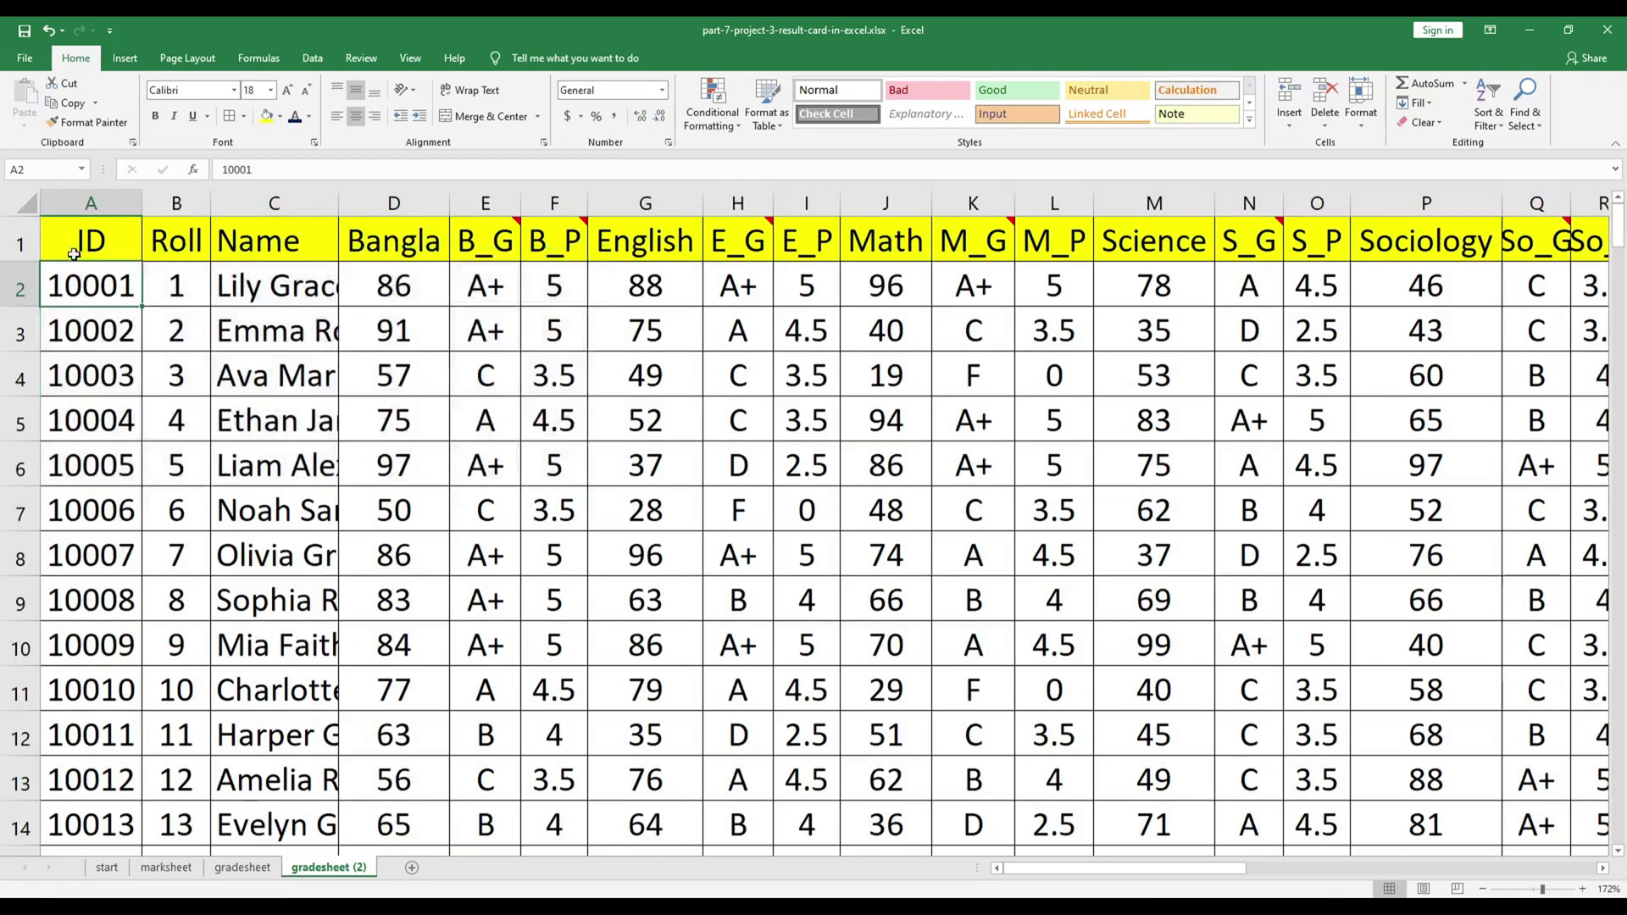
Step: Format all data in the copied gradesheet, from A1 to the last used cell, as Text
{"action": "left_click", "coordinate": [74, 254]}
{"action": "key", "text": "ctrl+shift+End"}
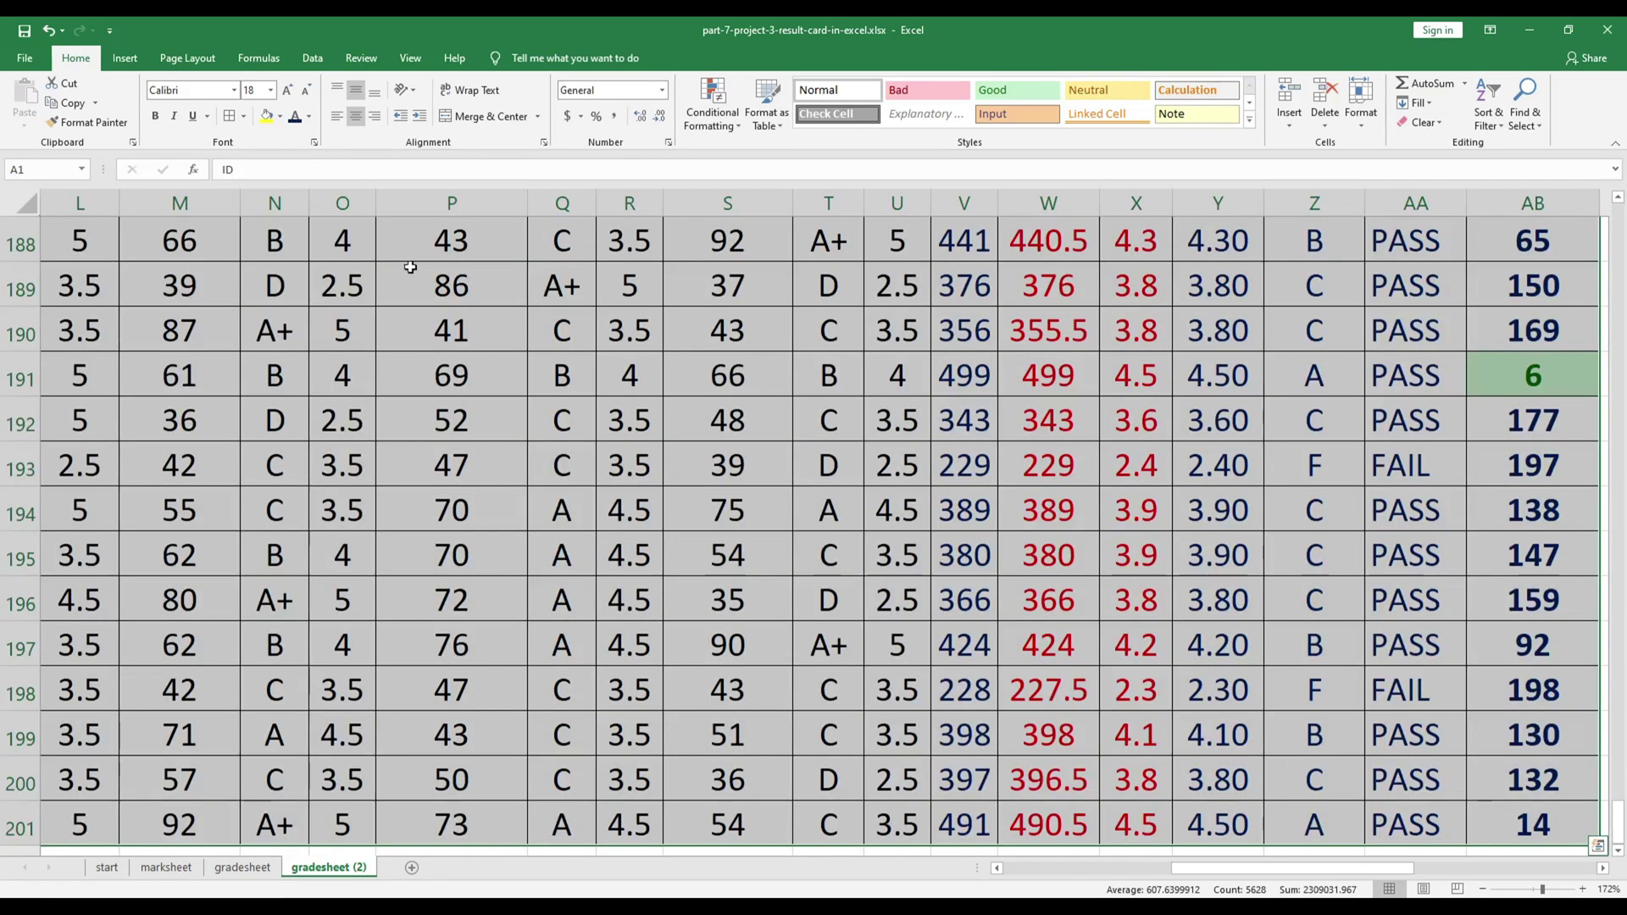
{"action": "left_click", "coordinate": [662, 90]}
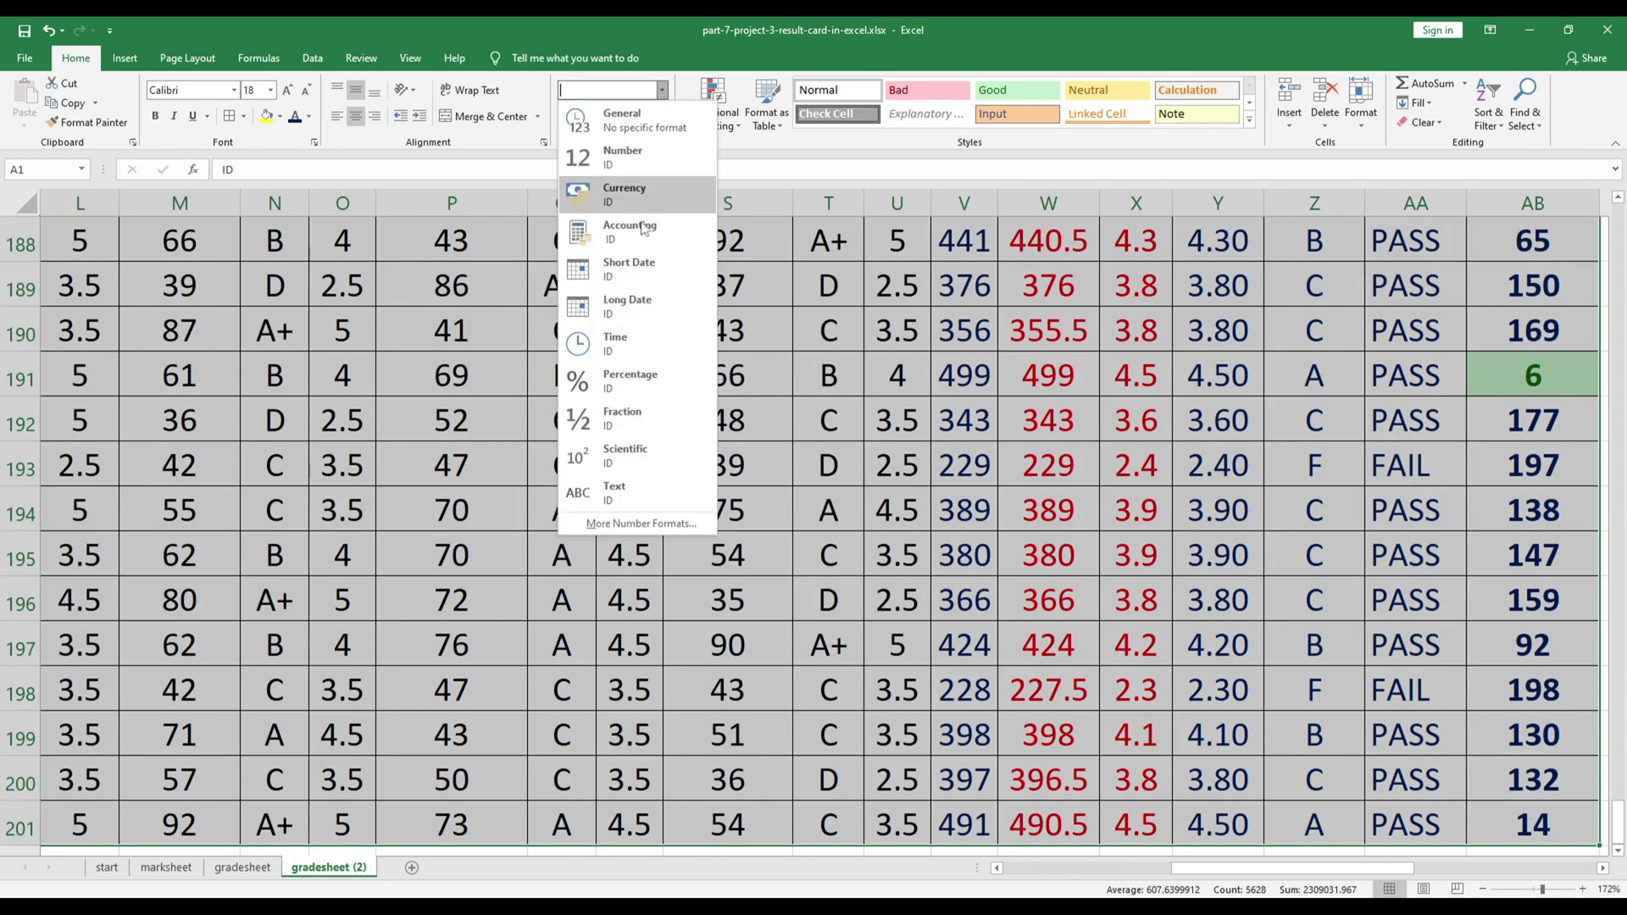
{"action": "left_click", "coordinate": [620, 493]}
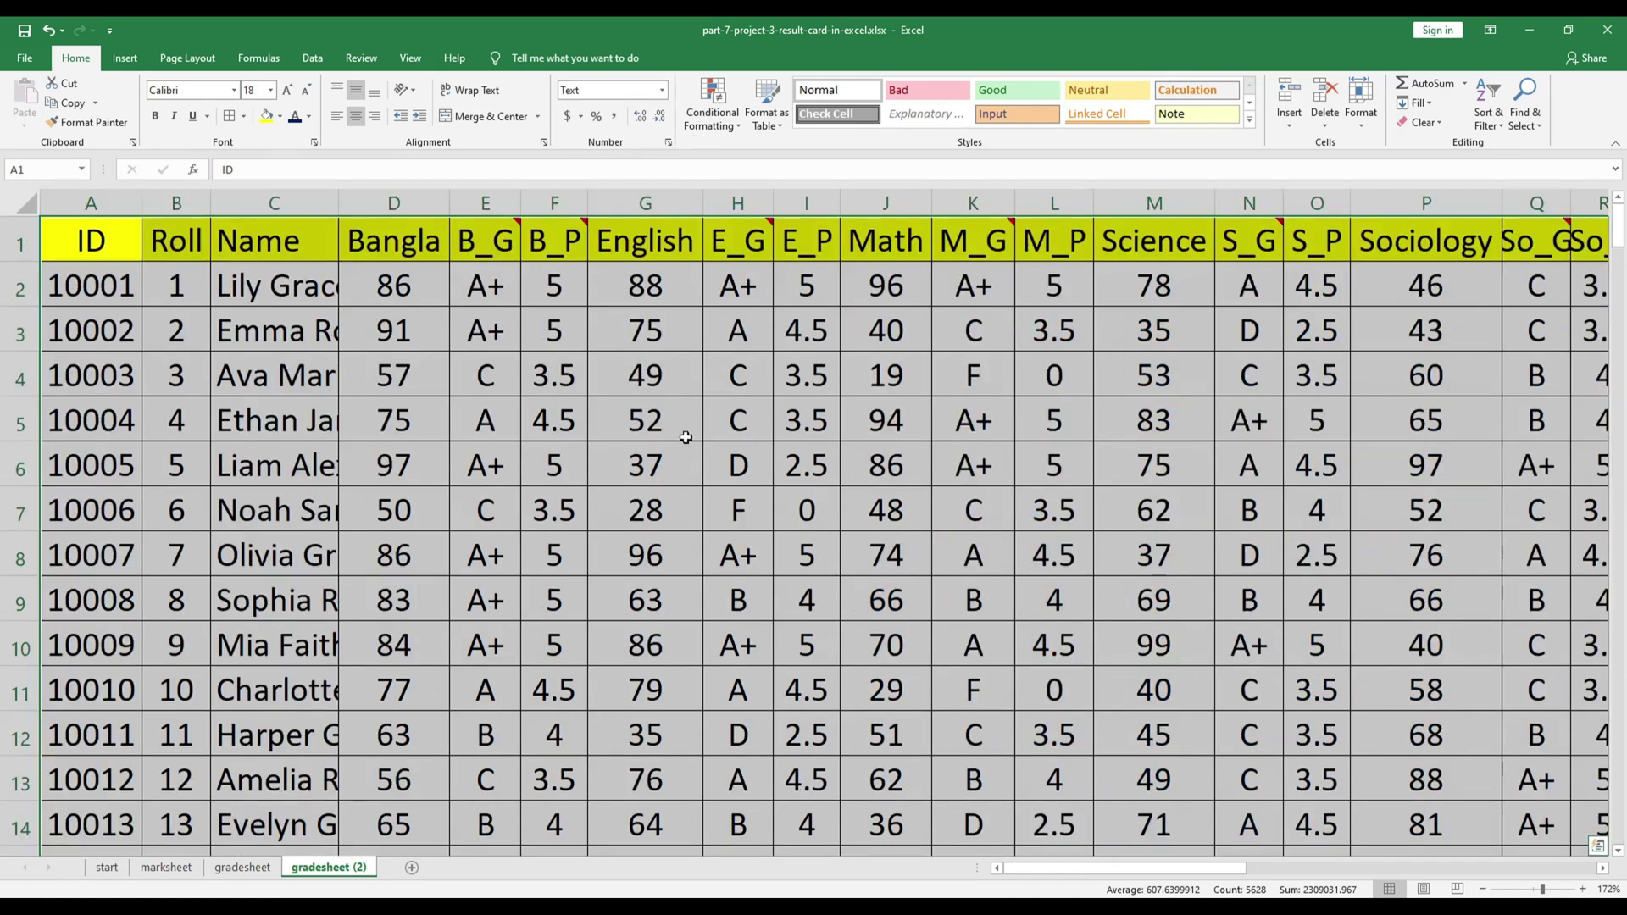
{"action": "left_click", "coordinate": [649, 400]}
{"action": "left_click", "coordinate": [81, 248]}
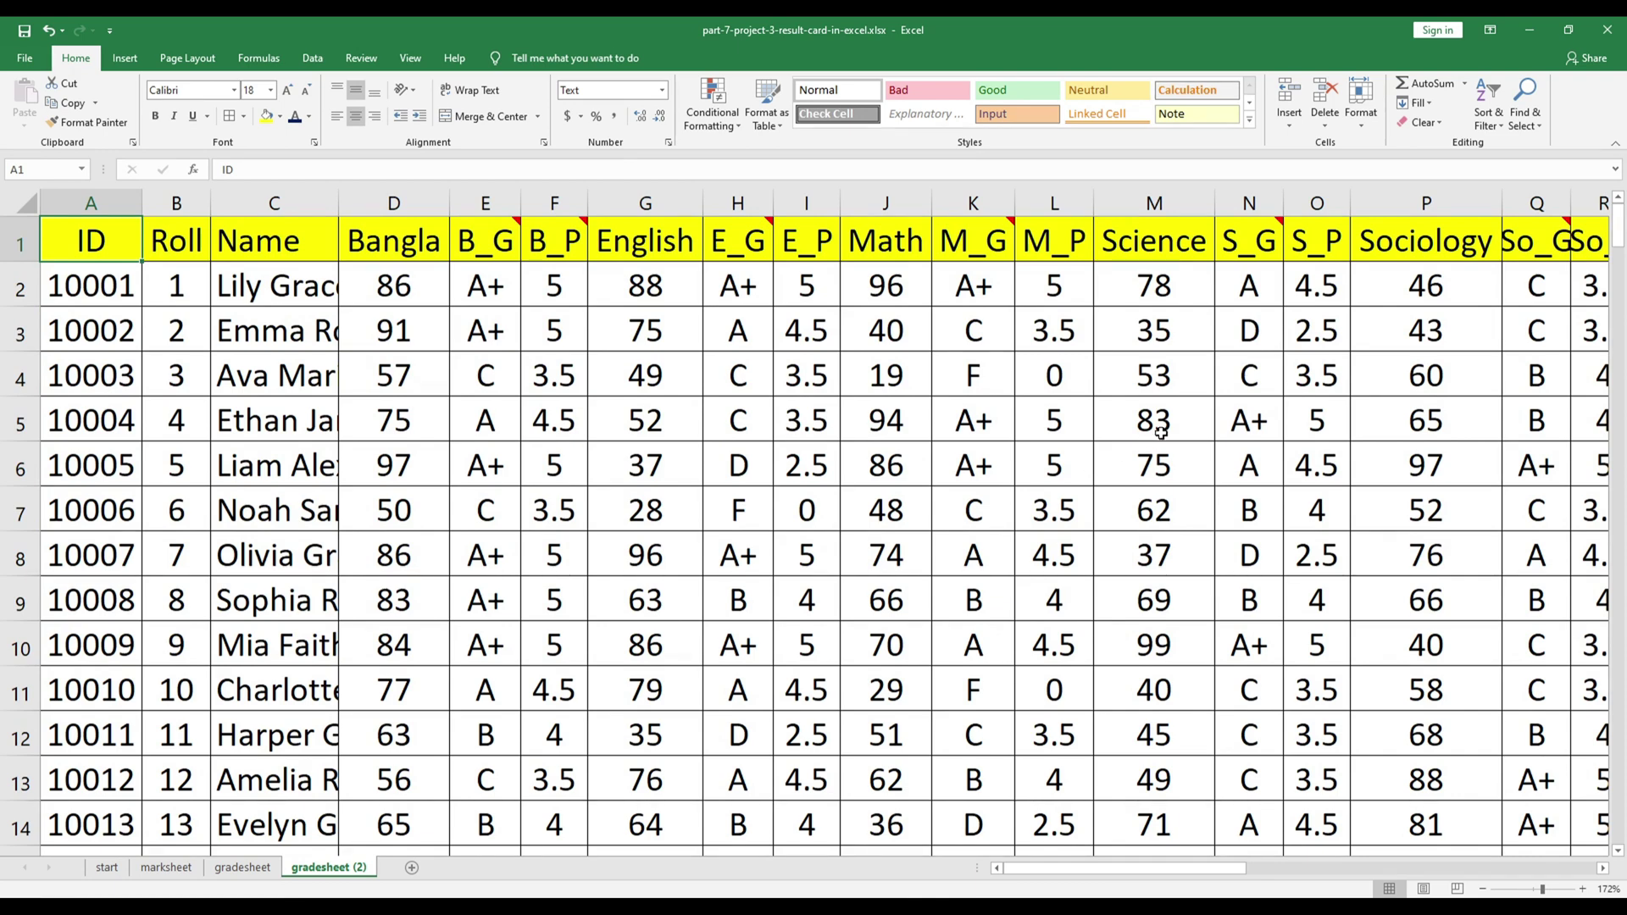
Step: Delete columns W and X, the red Total and GPA columns, from the copied gradesheet
{"action": "left_click_drag", "start_coordinate": [1152, 869], "coordinate": [1353, 873]}
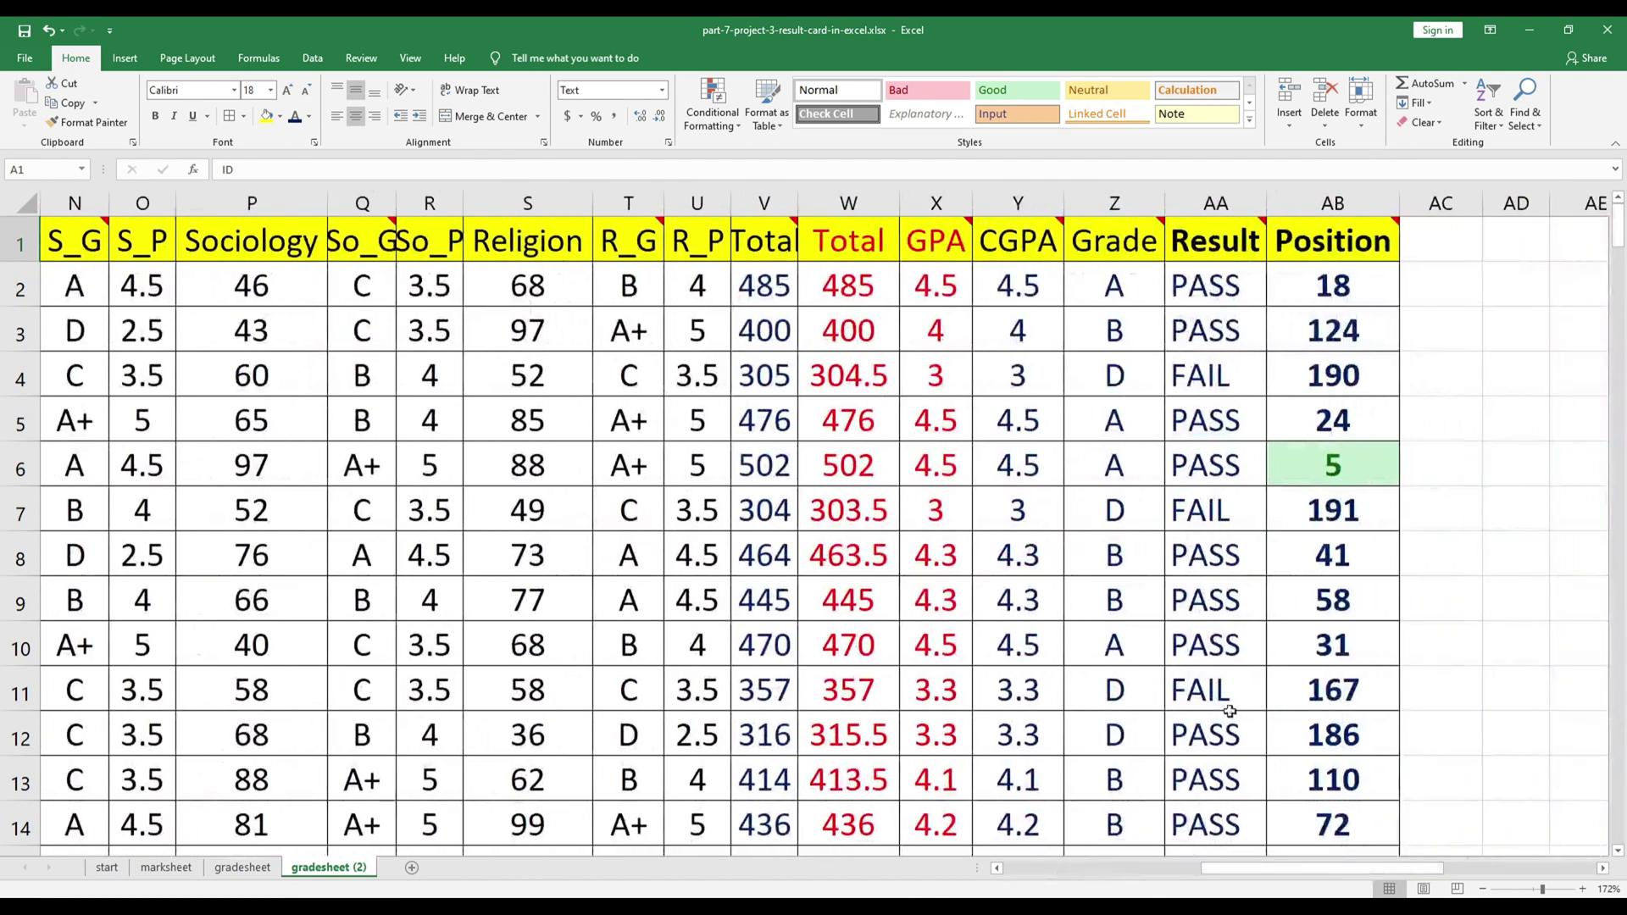
{"action": "left_click", "coordinate": [849, 205]}
{"action": "left_click", "coordinate": [785, 227]}
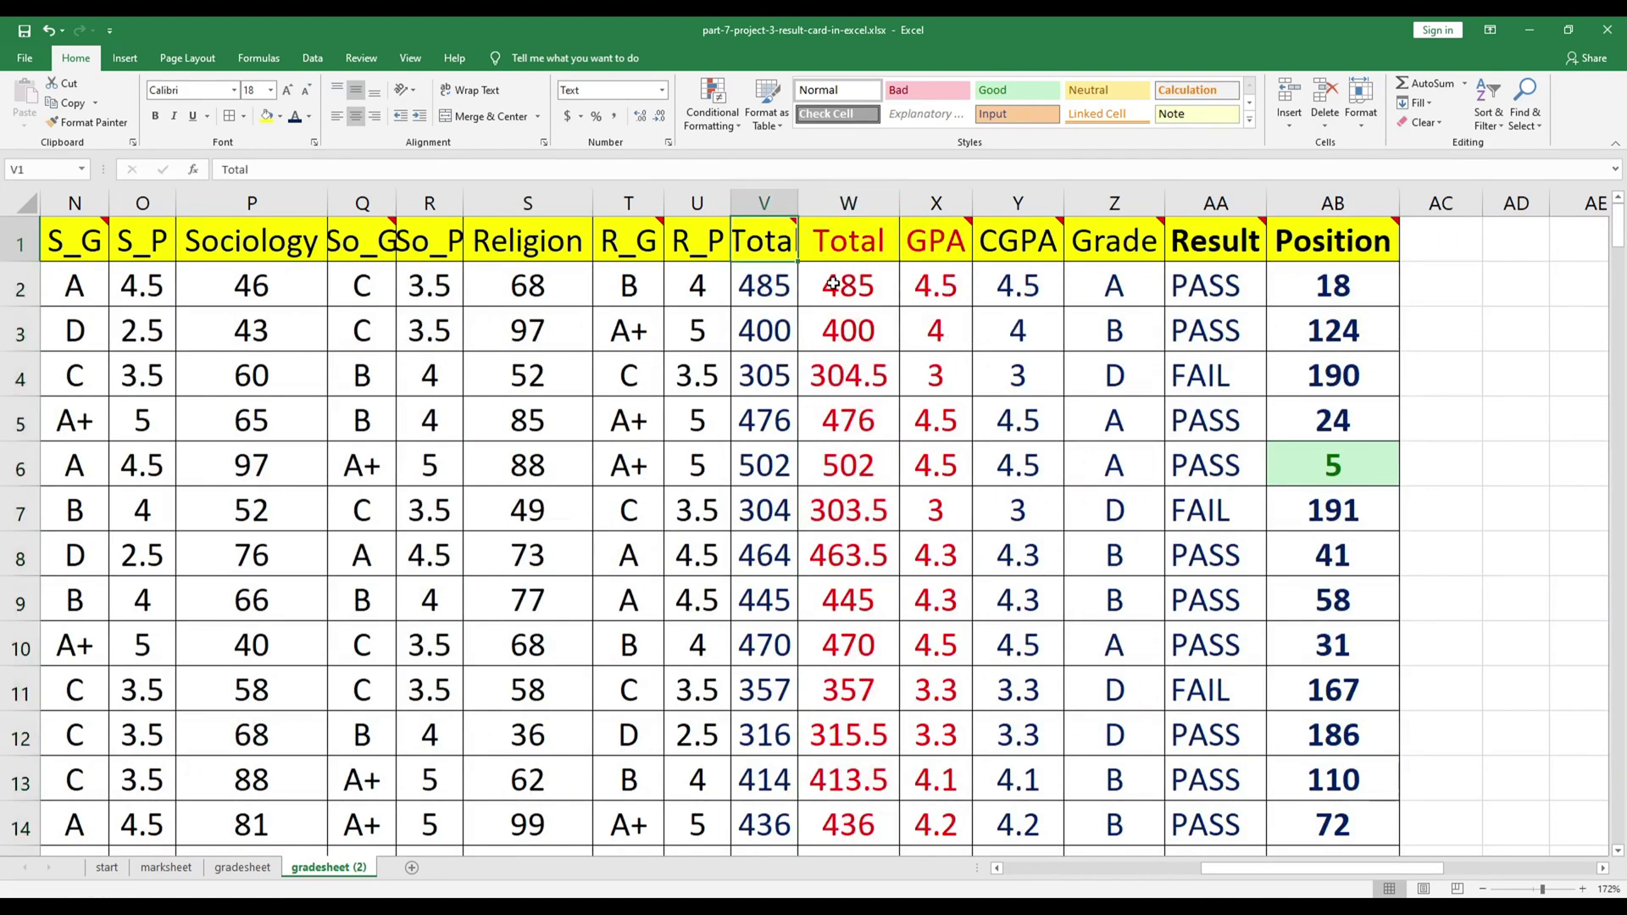
{"action": "left_click_drag", "start_coordinate": [849, 205], "coordinate": [922, 211]}
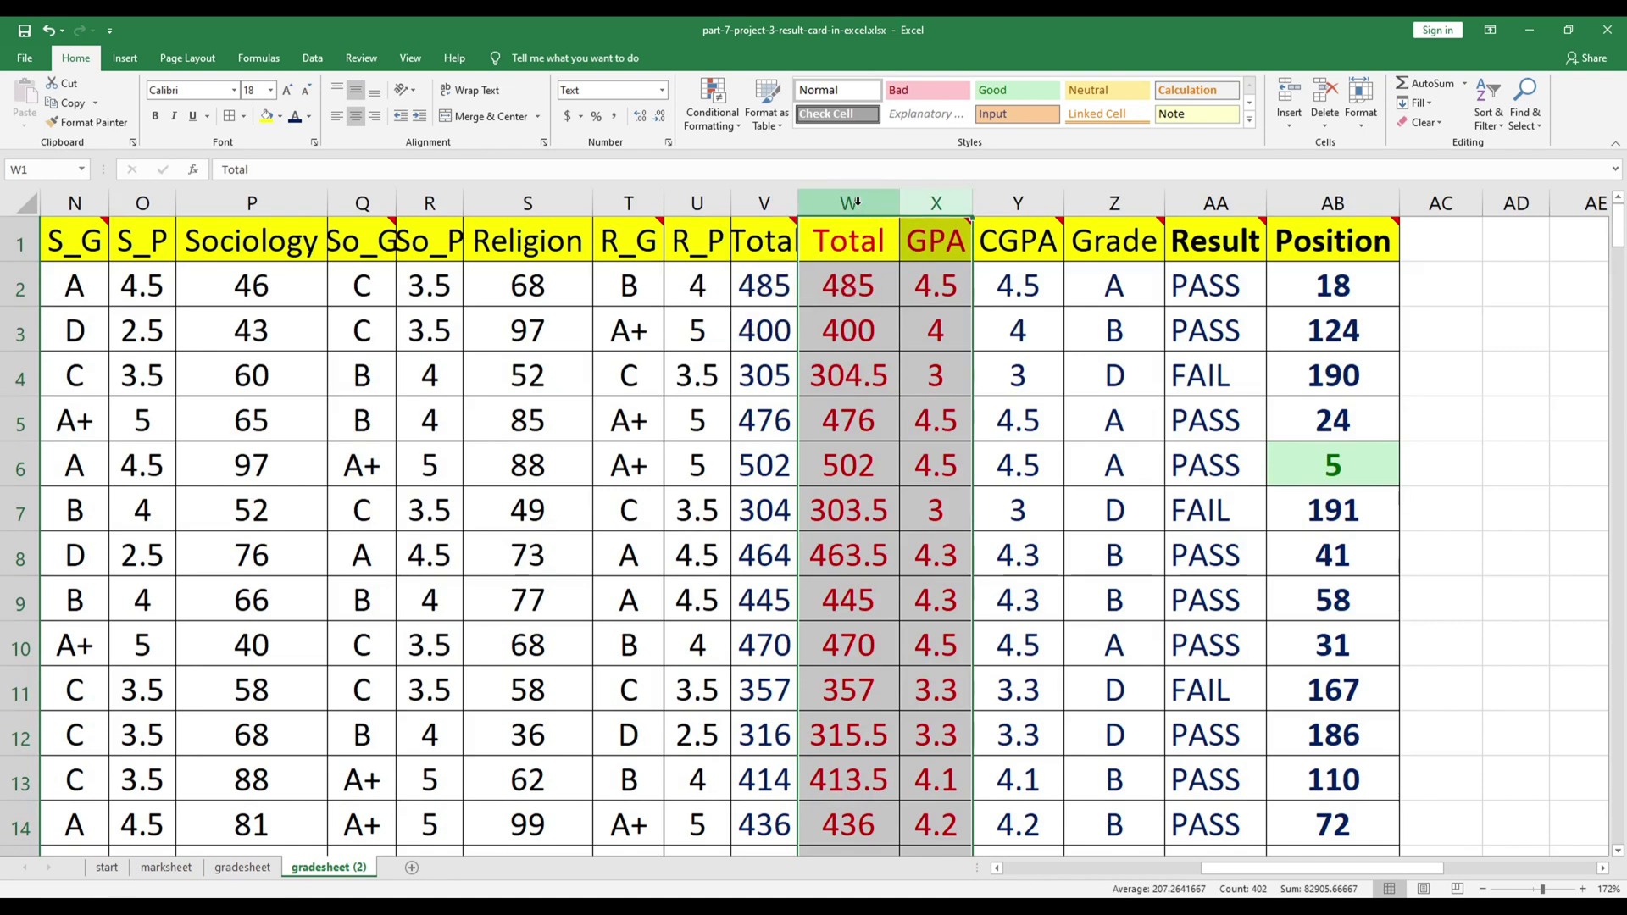
{"action": "right_click", "coordinate": [857, 204]}
{"action": "left_click", "coordinate": [894, 345]}
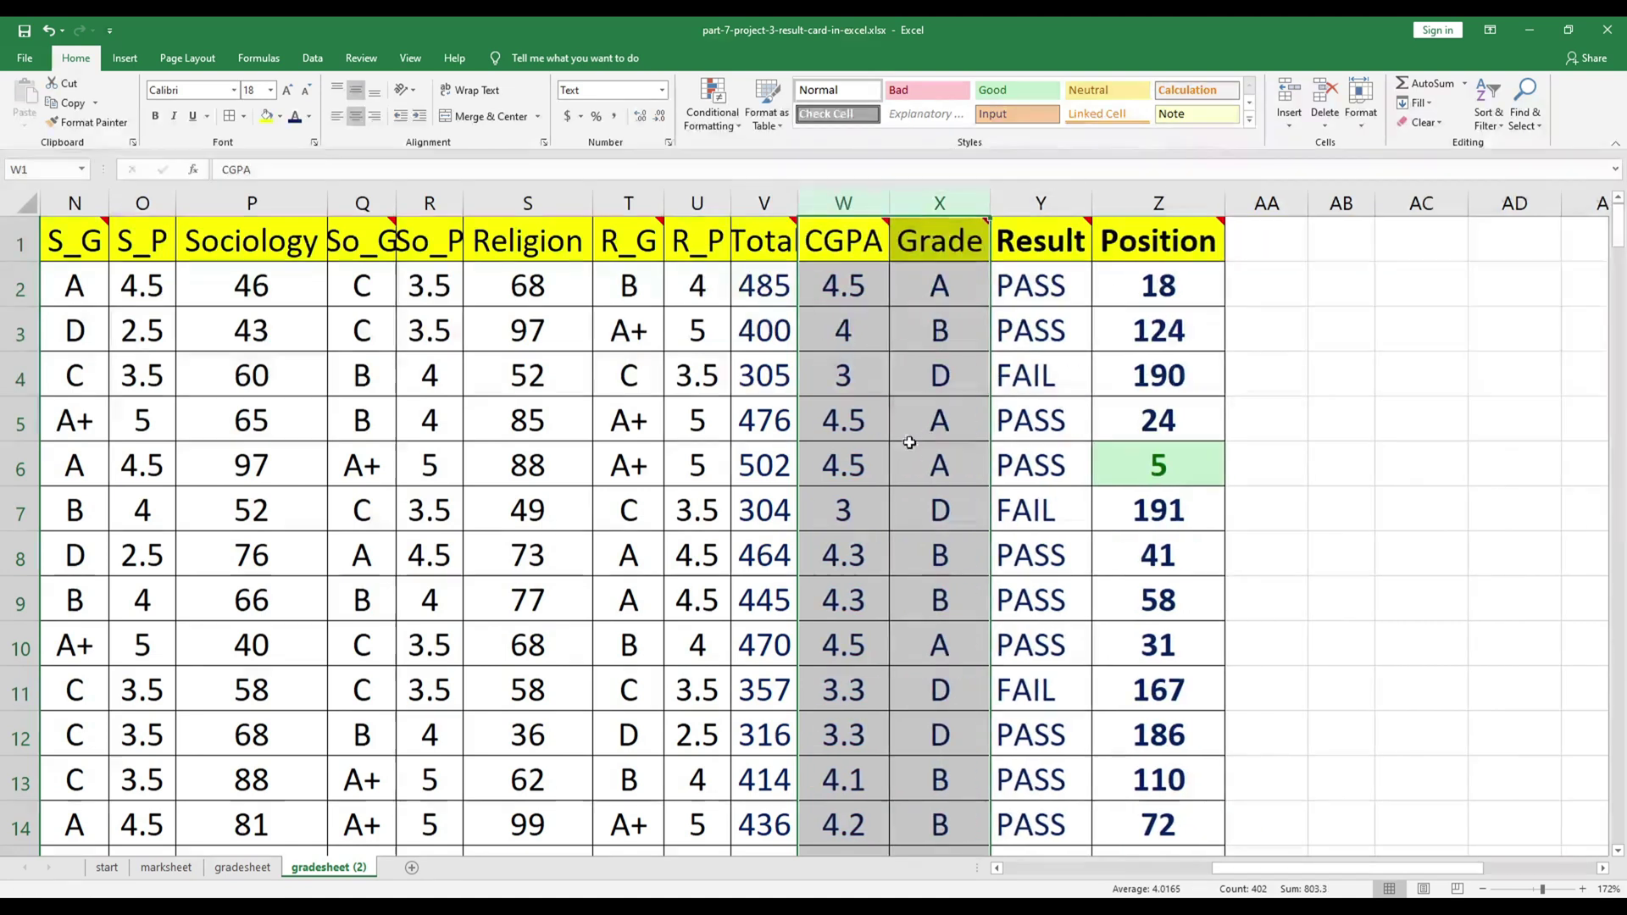
{"action": "left_click", "coordinate": [868, 415]}
{"action": "left_click", "coordinate": [679, 359]}
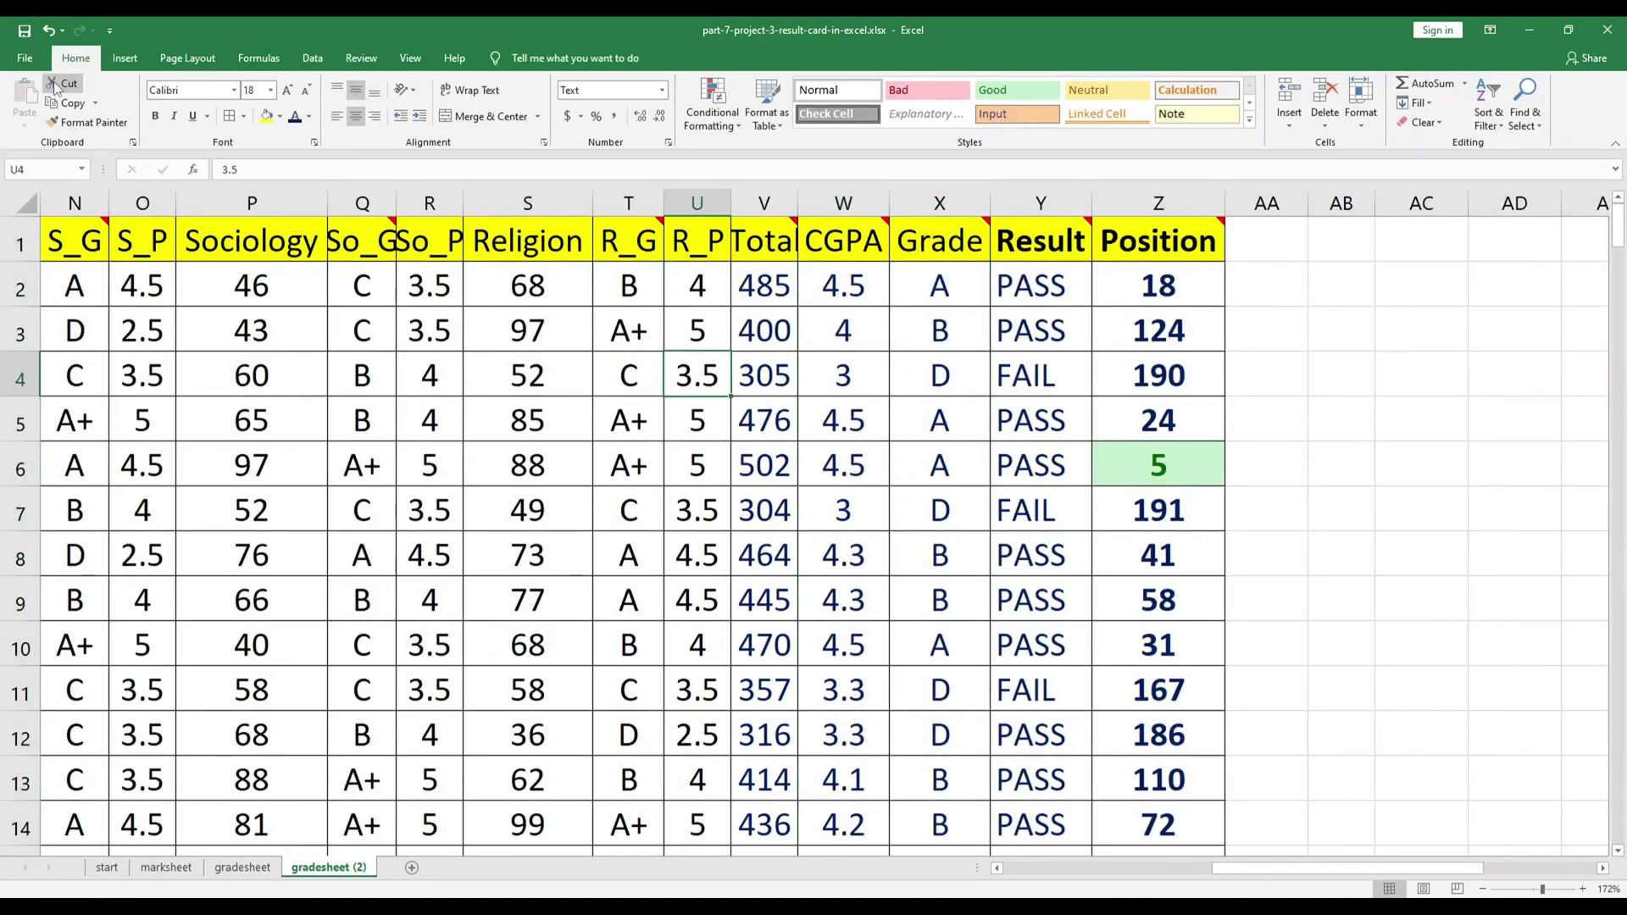
Step: Close the gradesheet workbook and return to the Result Card document in Word
{"action": "left_click", "coordinate": [526, 411]}
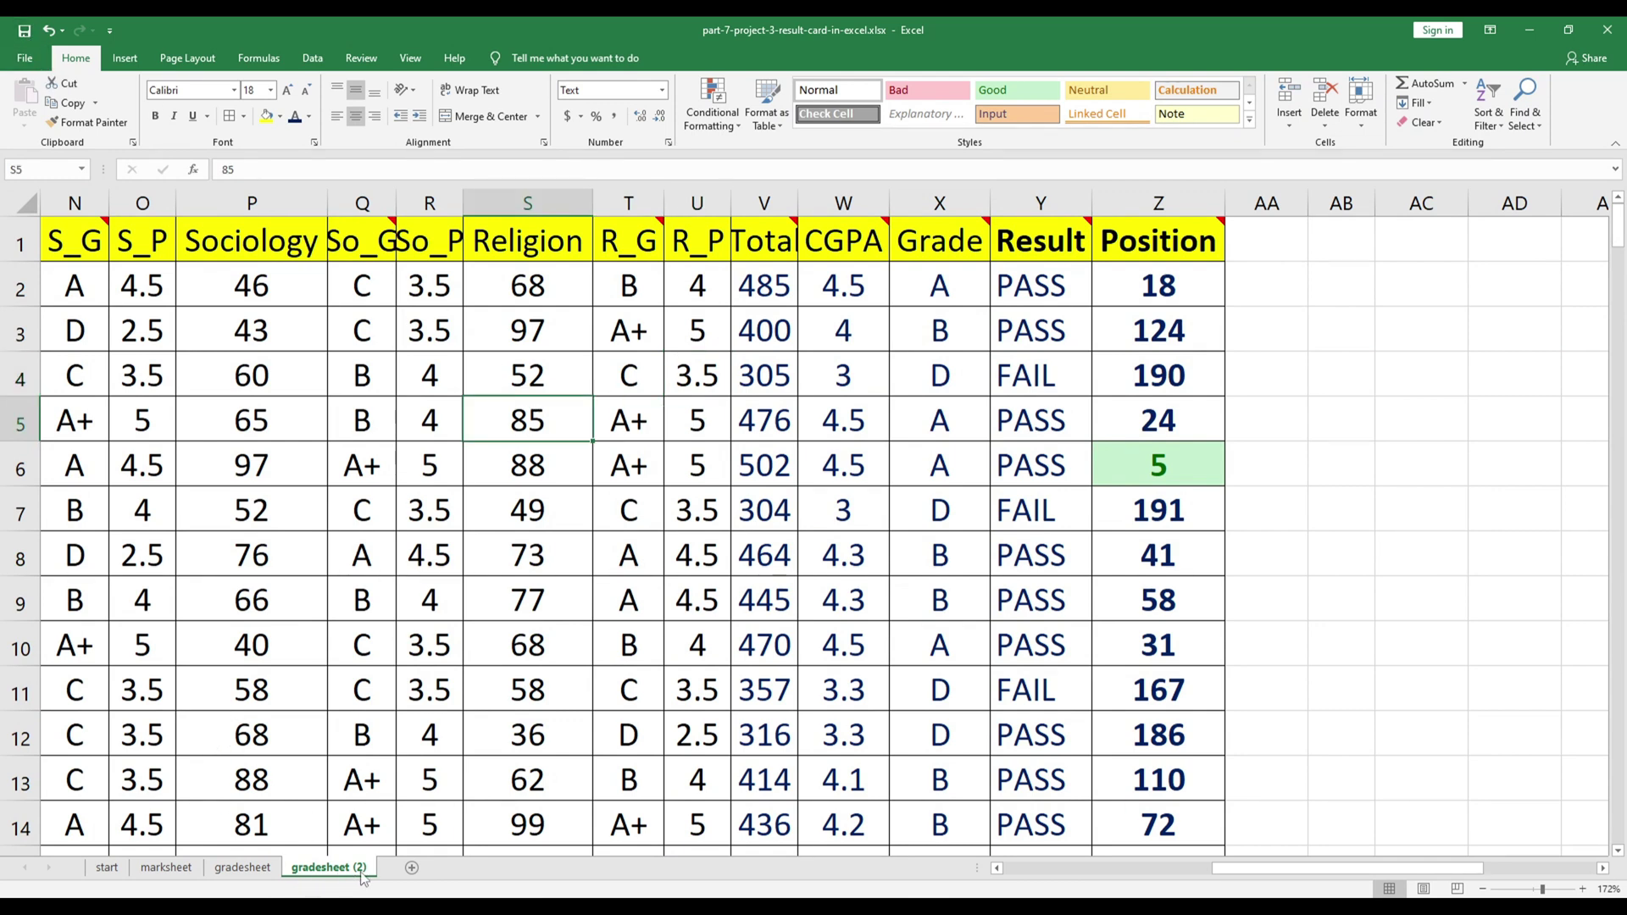
{"action": "left_click", "coordinate": [570, 639]}
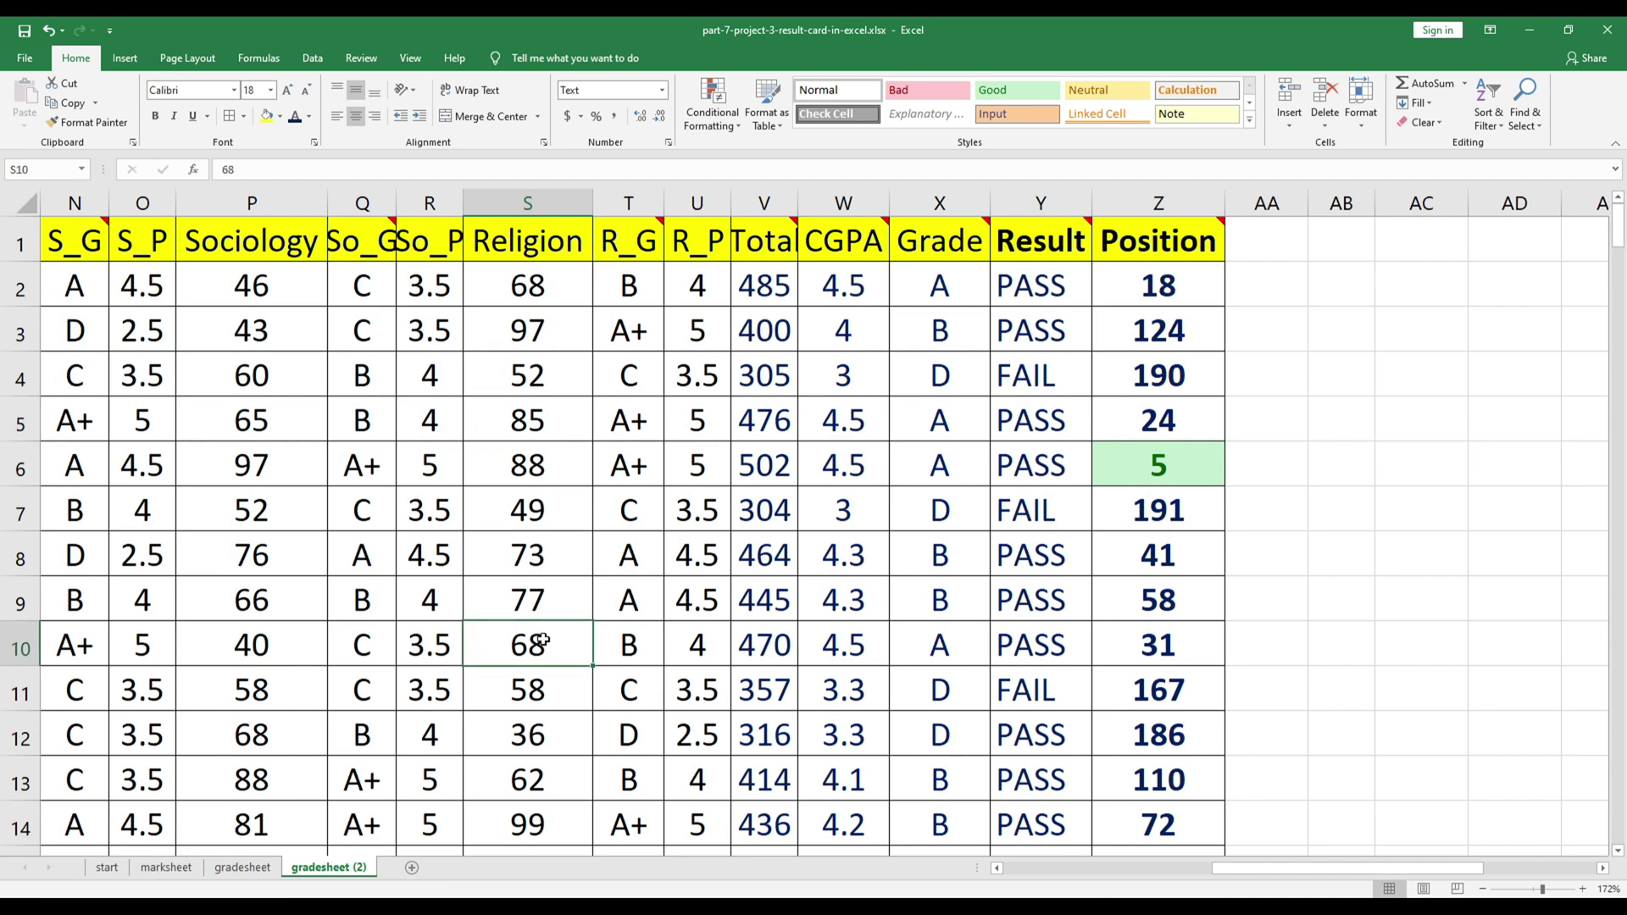
{"action": "left_click", "coordinate": [790, 556]}
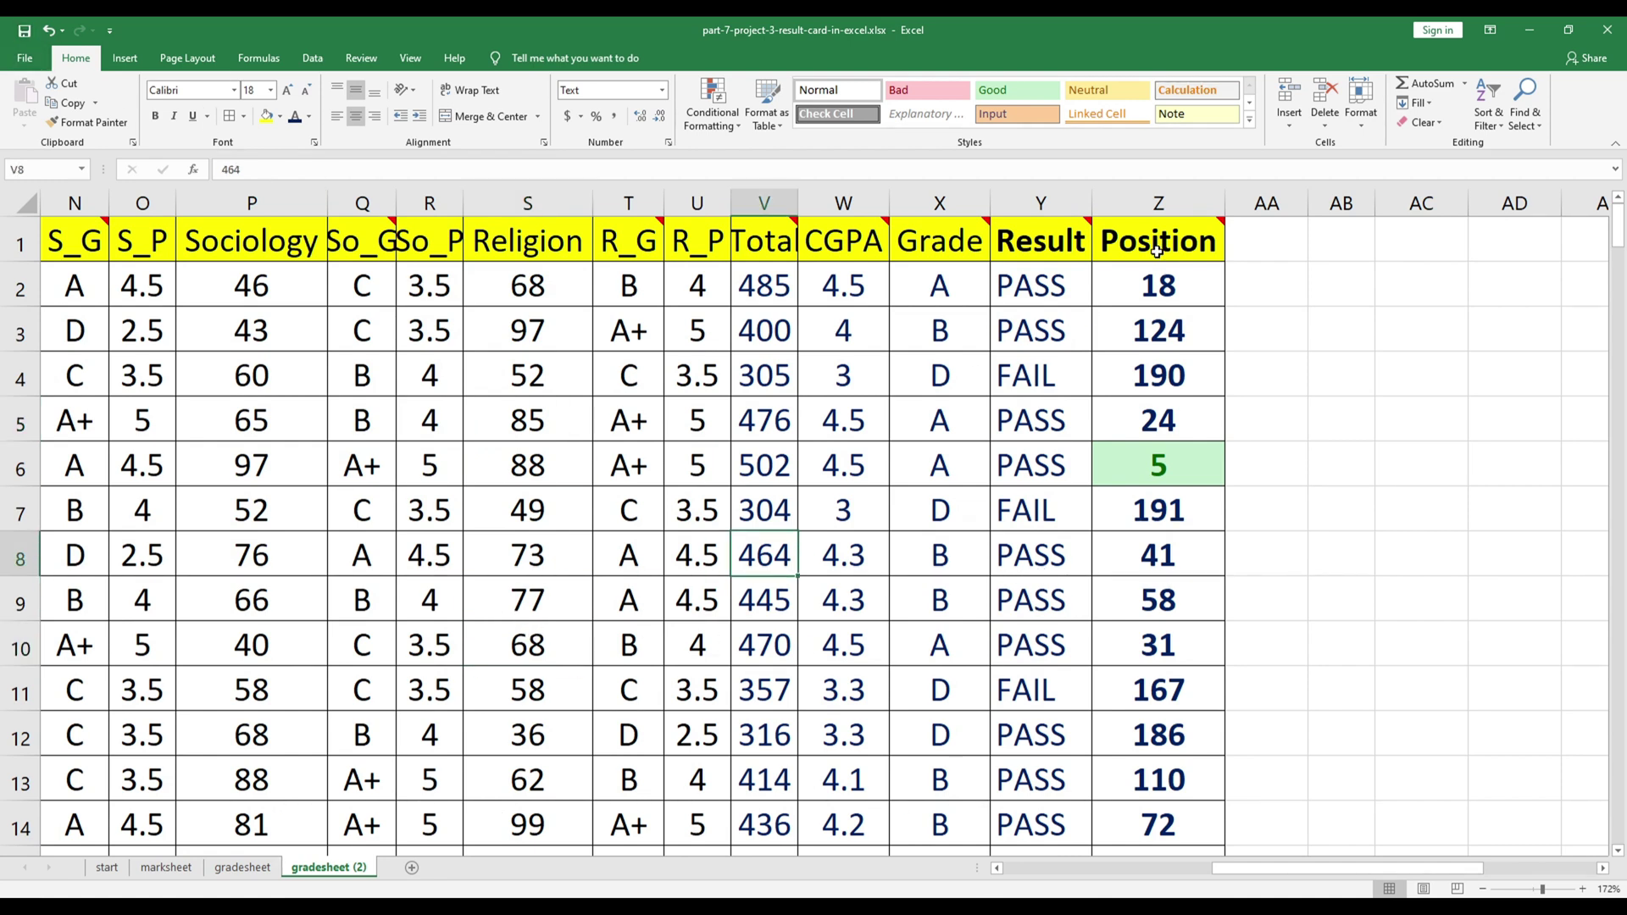
{"action": "left_click", "coordinate": [1607, 30]}
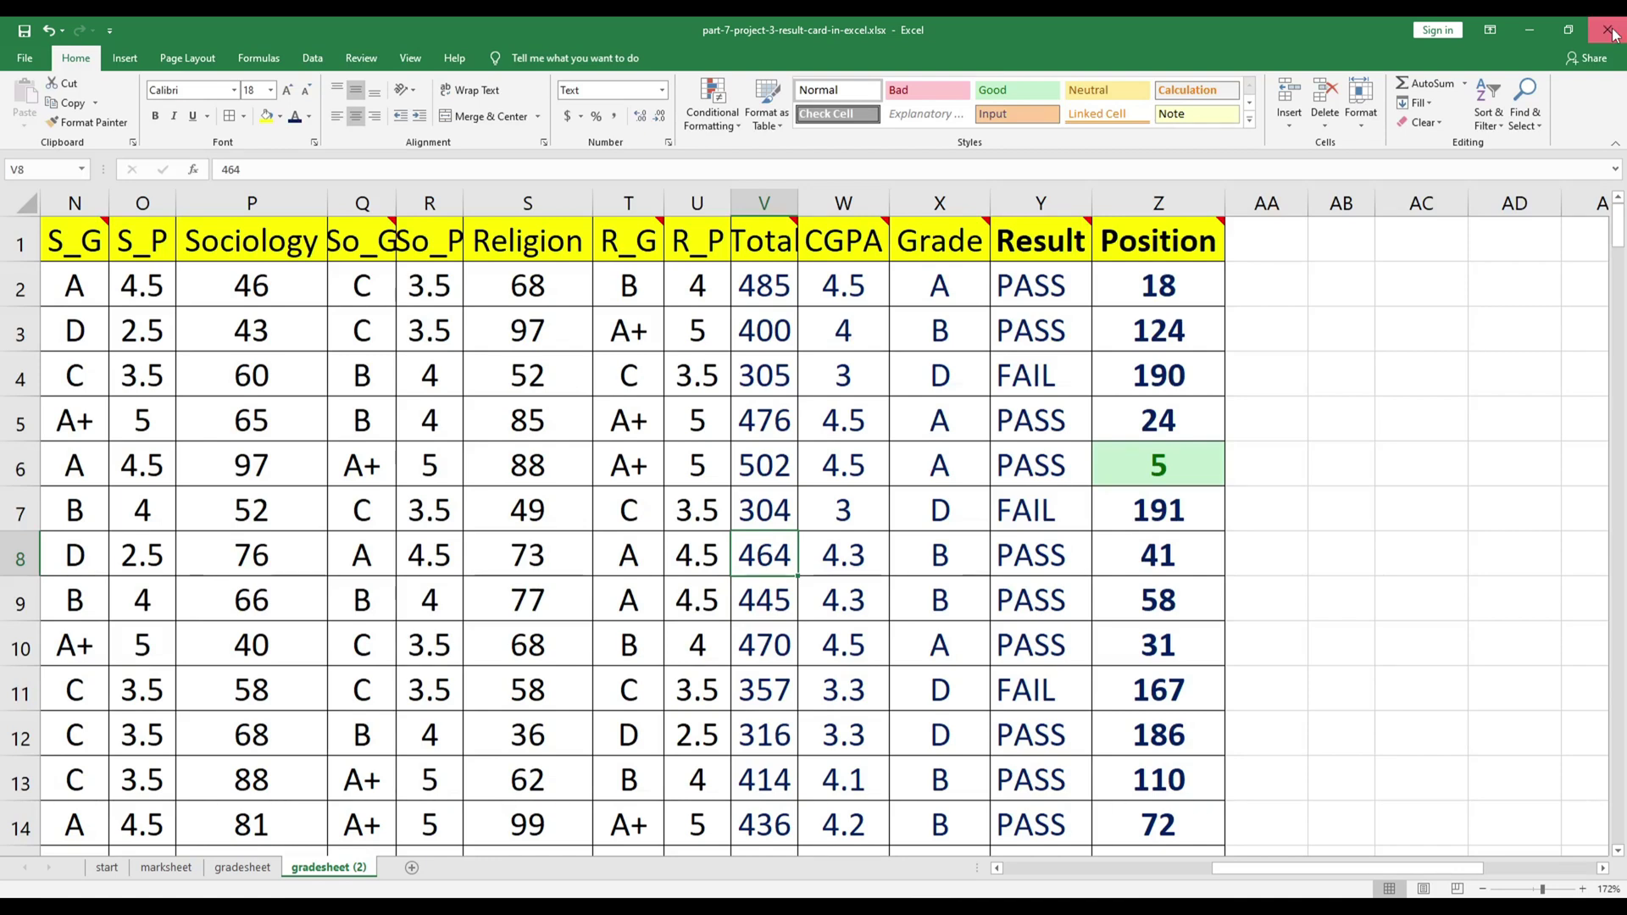
{"action": "left_click", "coordinate": [778, 478]}
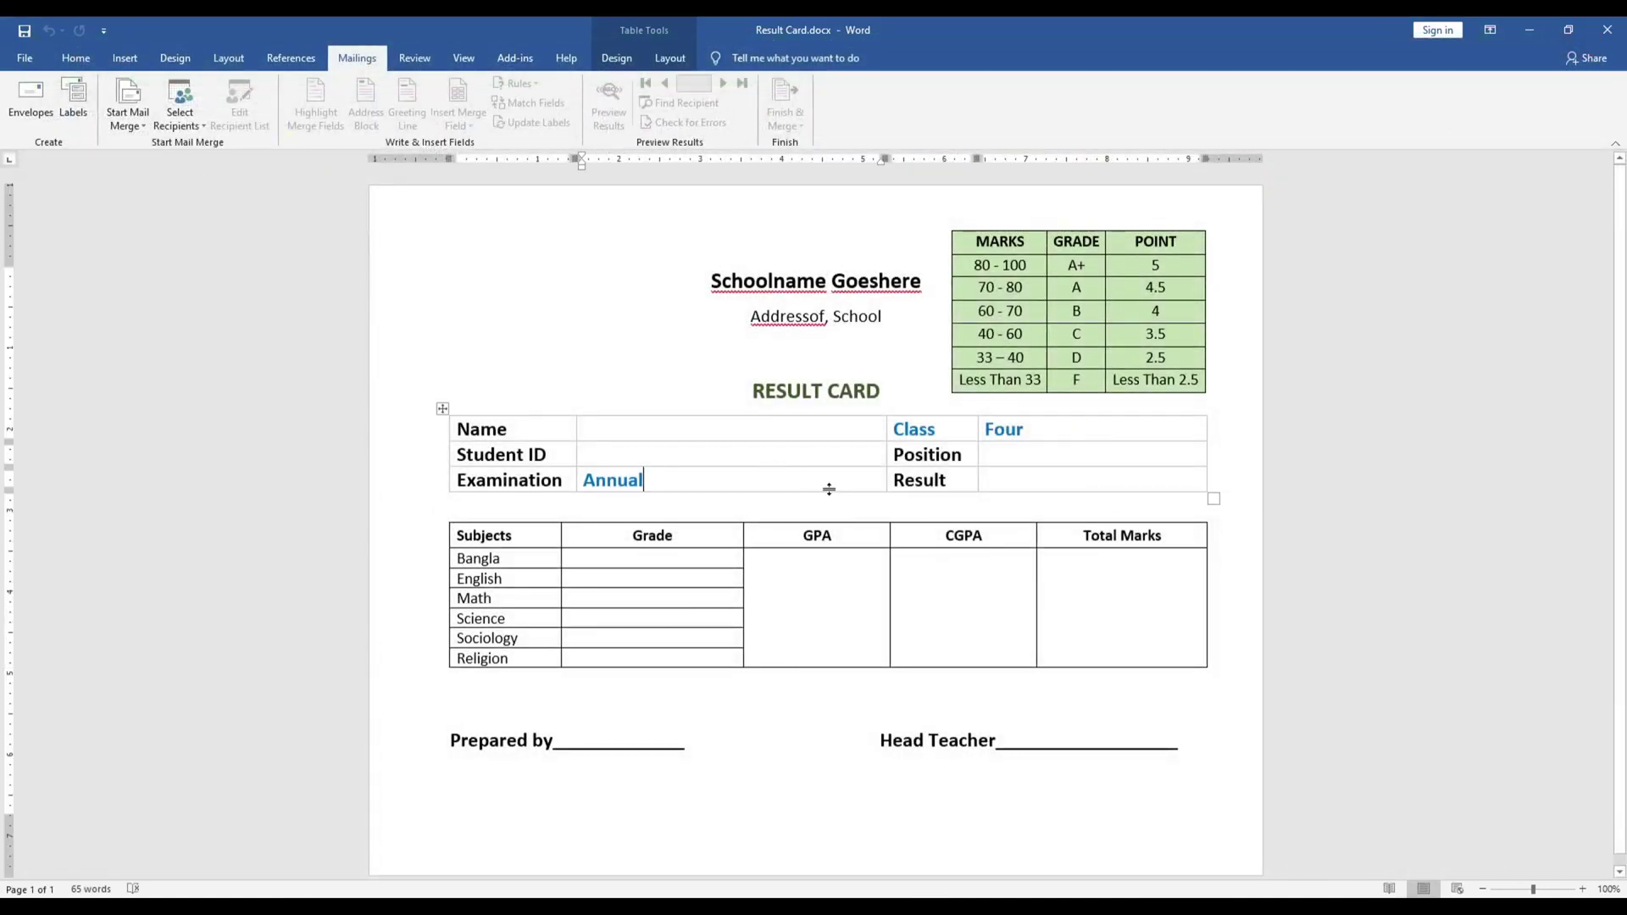
{"action": "left_click", "coordinate": [847, 593]}
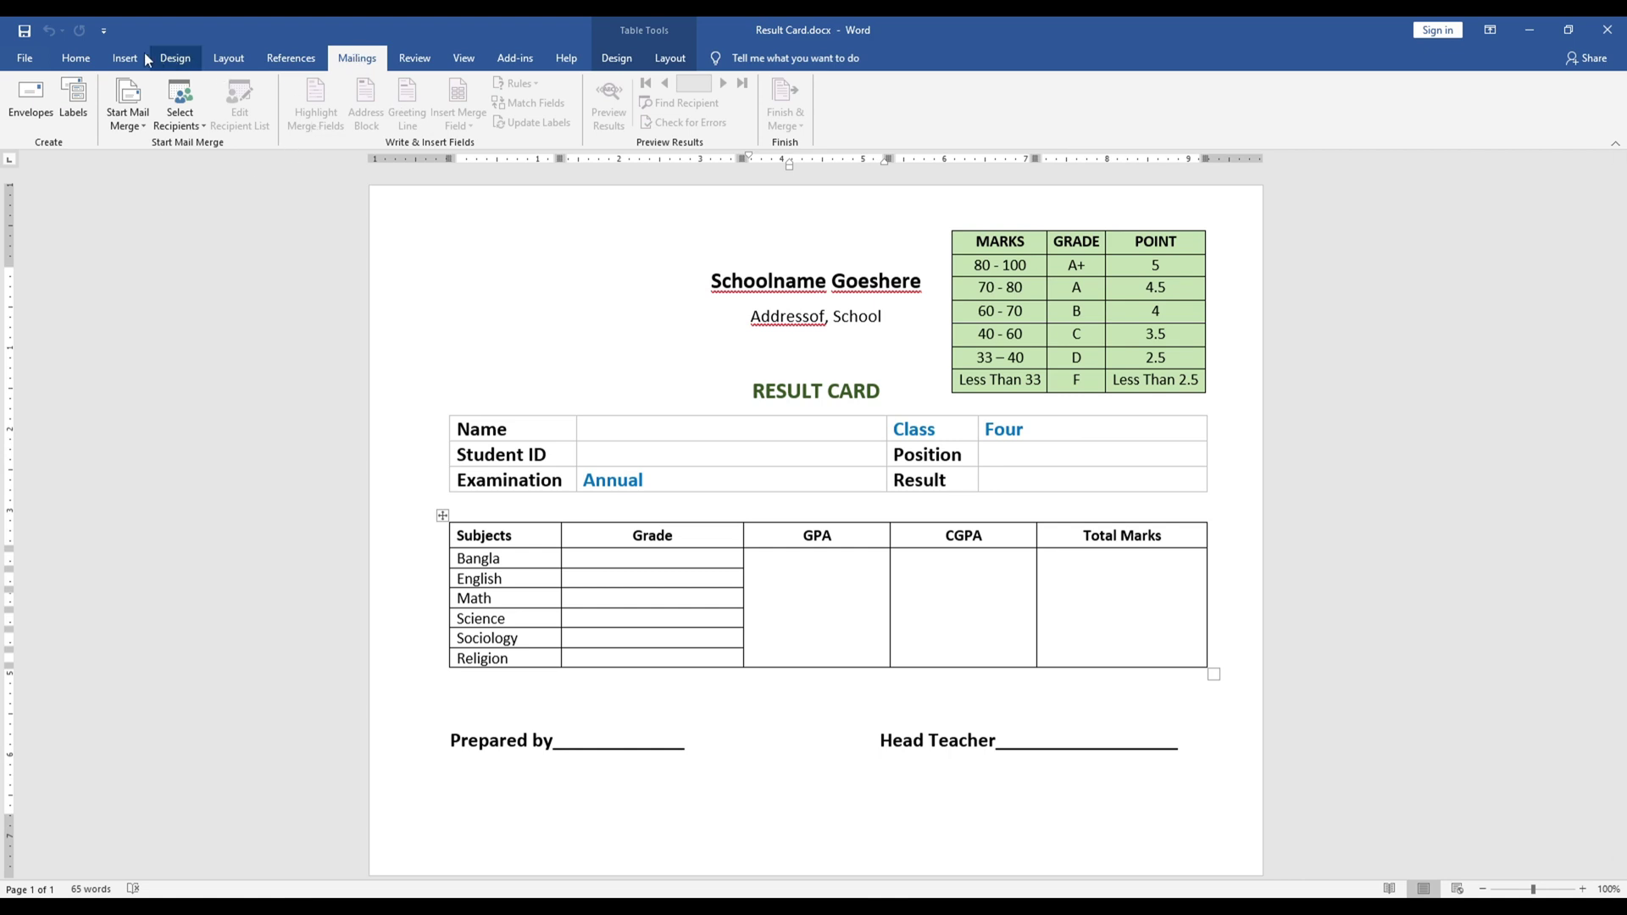
{"action": "left_click", "coordinate": [76, 60]}
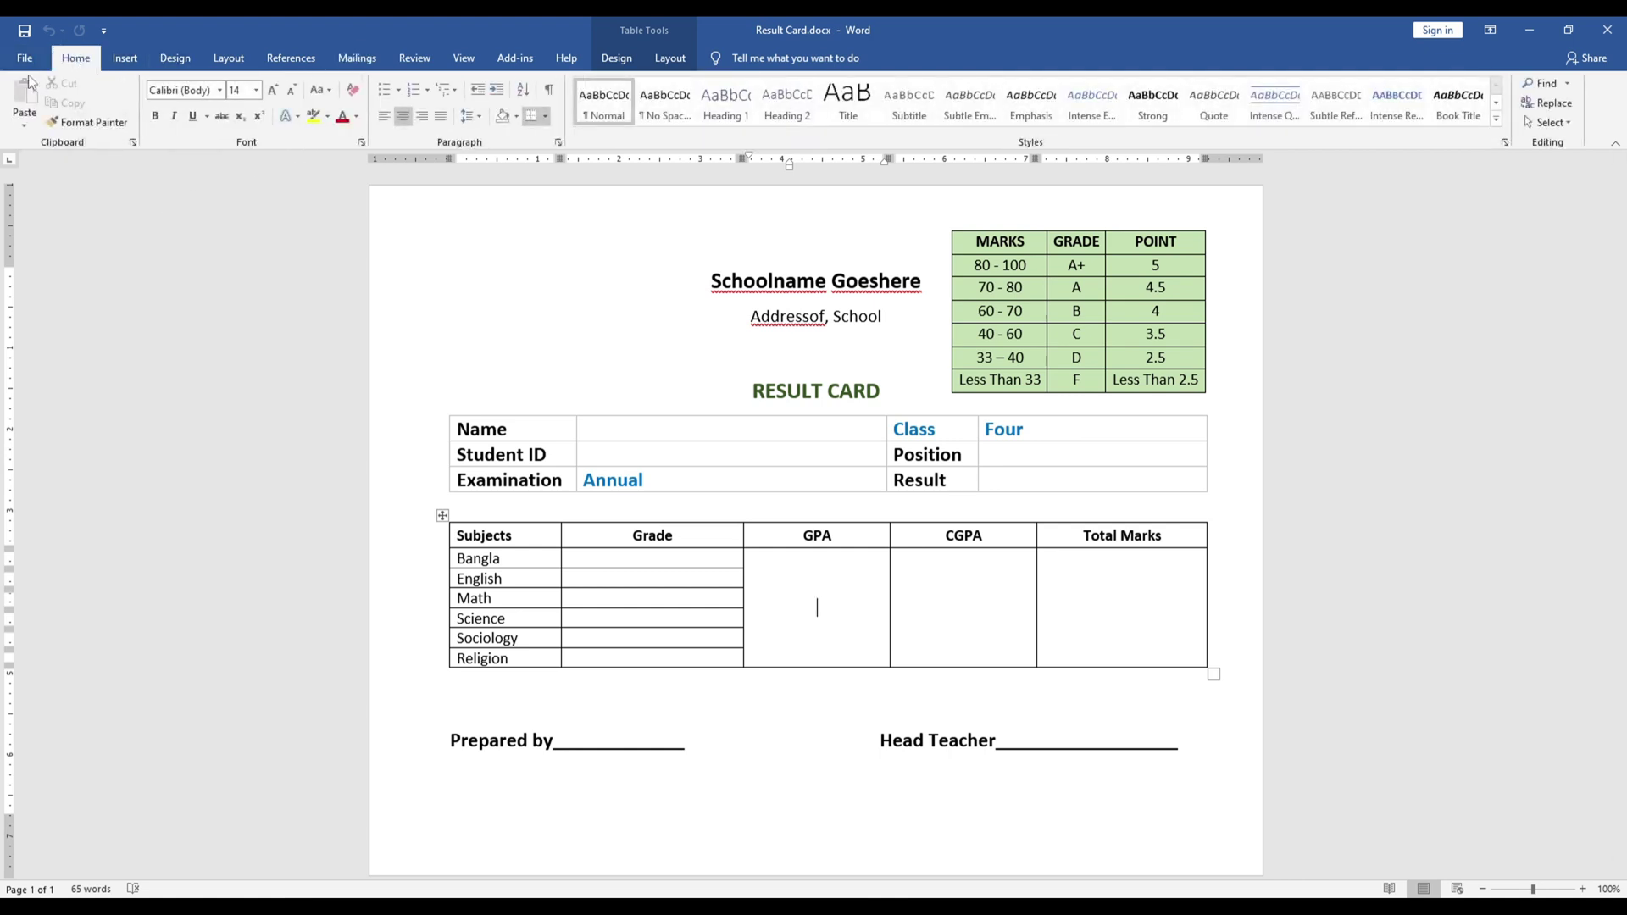
{"action": "left_click", "coordinate": [354, 57]}
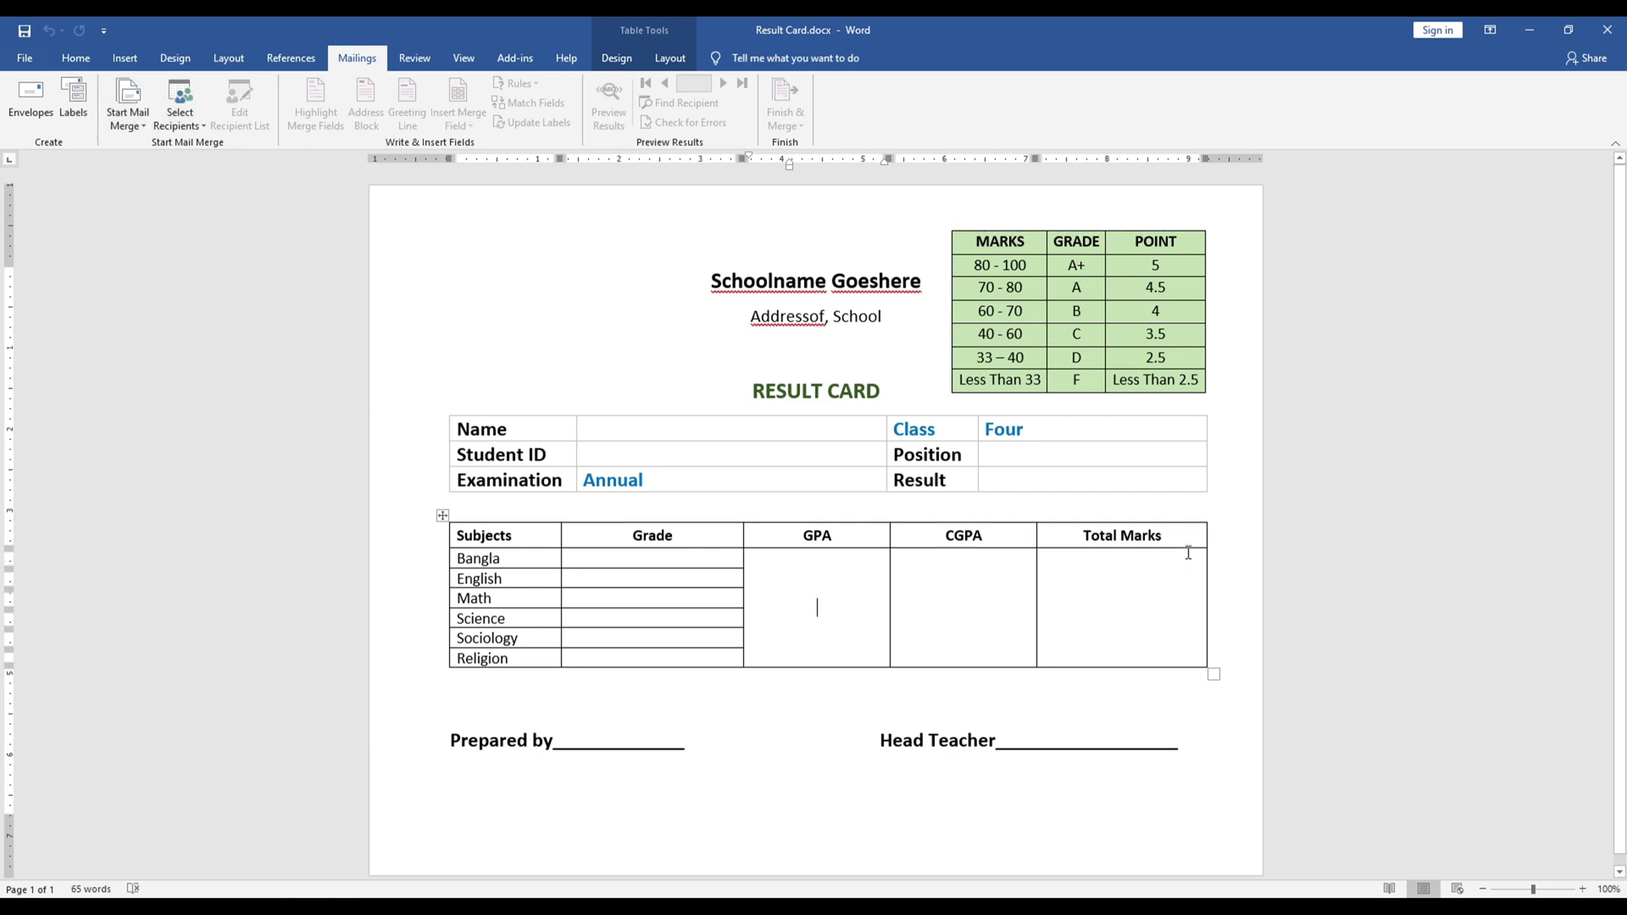
{"action": "triple_click", "coordinate": [887, 394]}
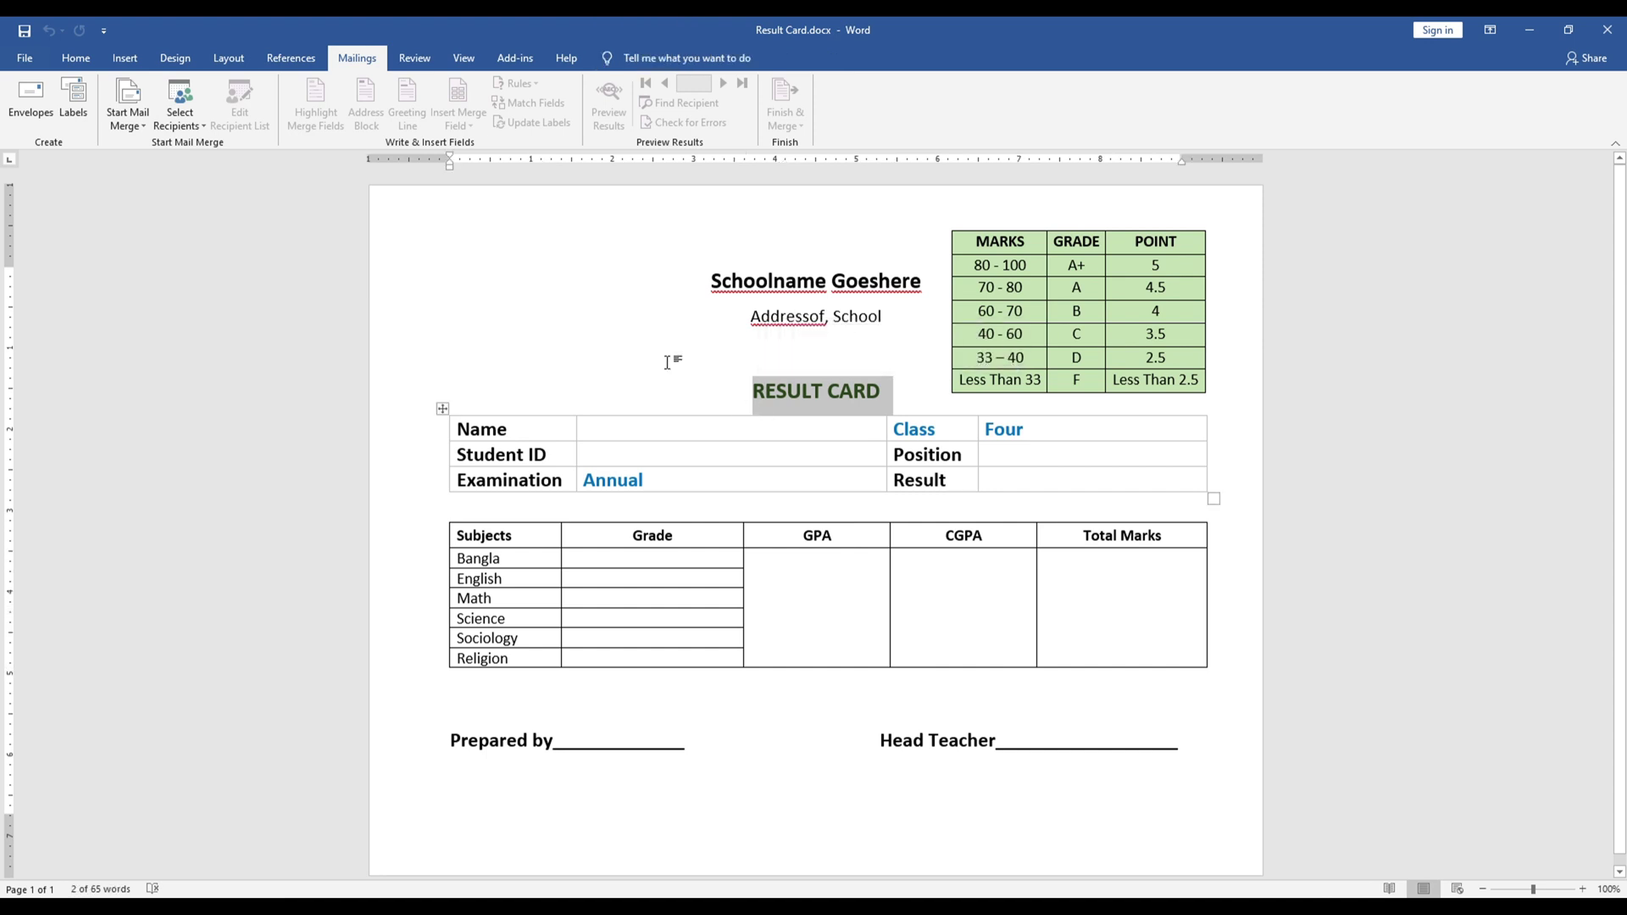
{"action": "left_click", "coordinate": [816, 352]}
{"action": "left_click_drag", "start_coordinate": [744, 390], "coordinate": [893, 391]}
Step: Connect the mail merge to the existing result card workbook in Desktop > MS Excel Tutorial > Part-7-proj-3, using sheet gradesheet (2)$ with column headers
{"action": "left_click", "coordinate": [603, 429]}
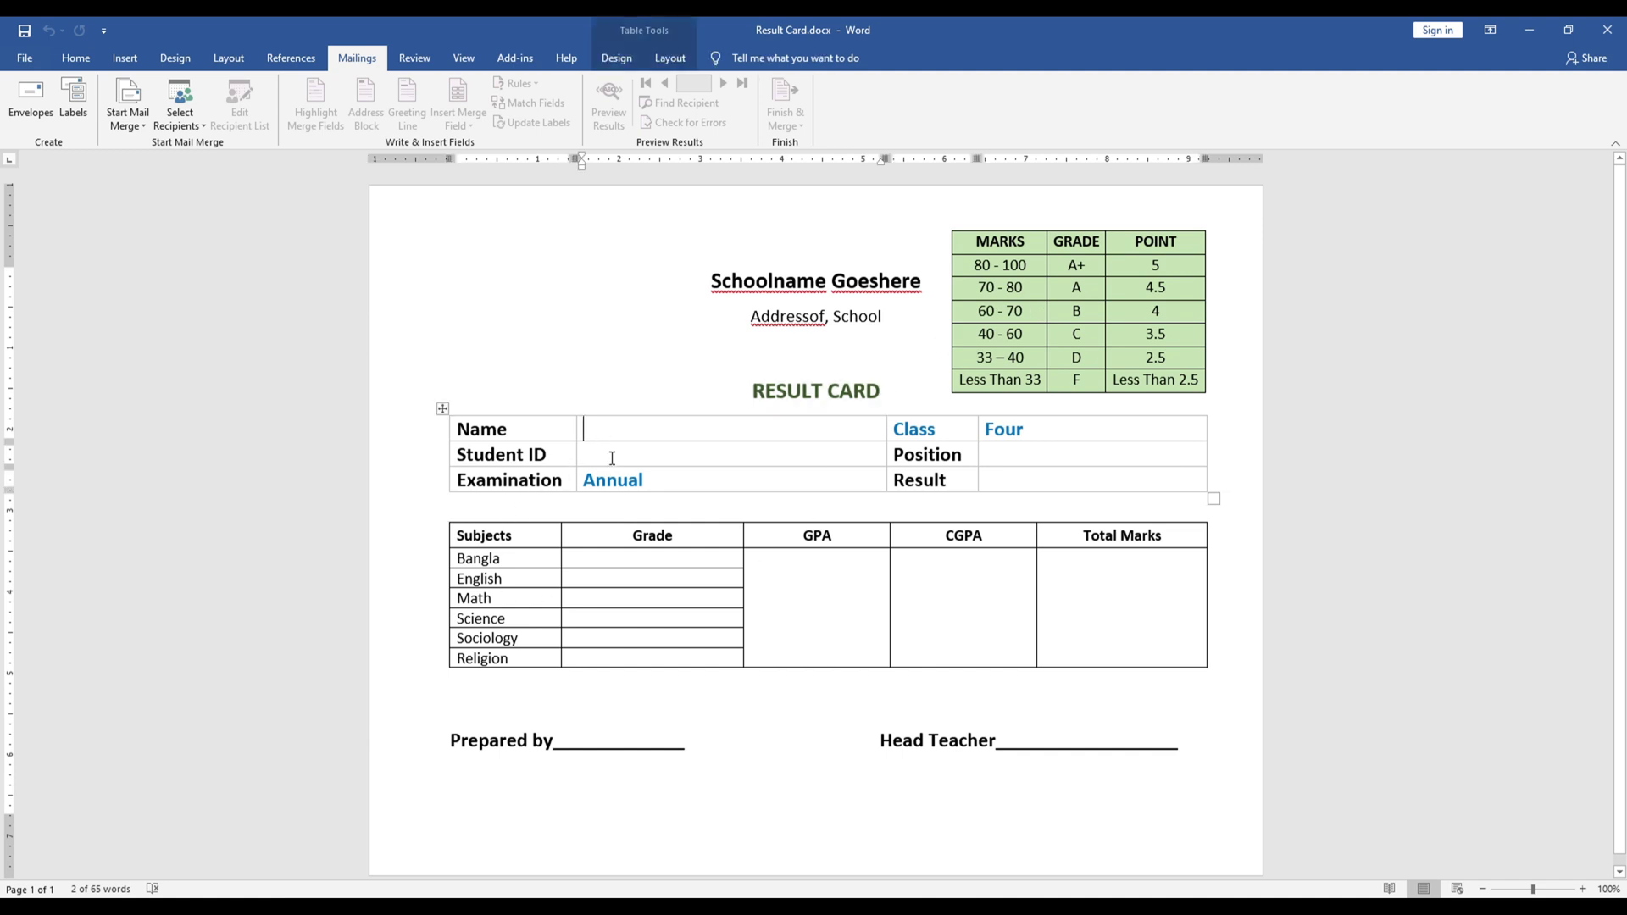
{"action": "left_click", "coordinate": [613, 430]}
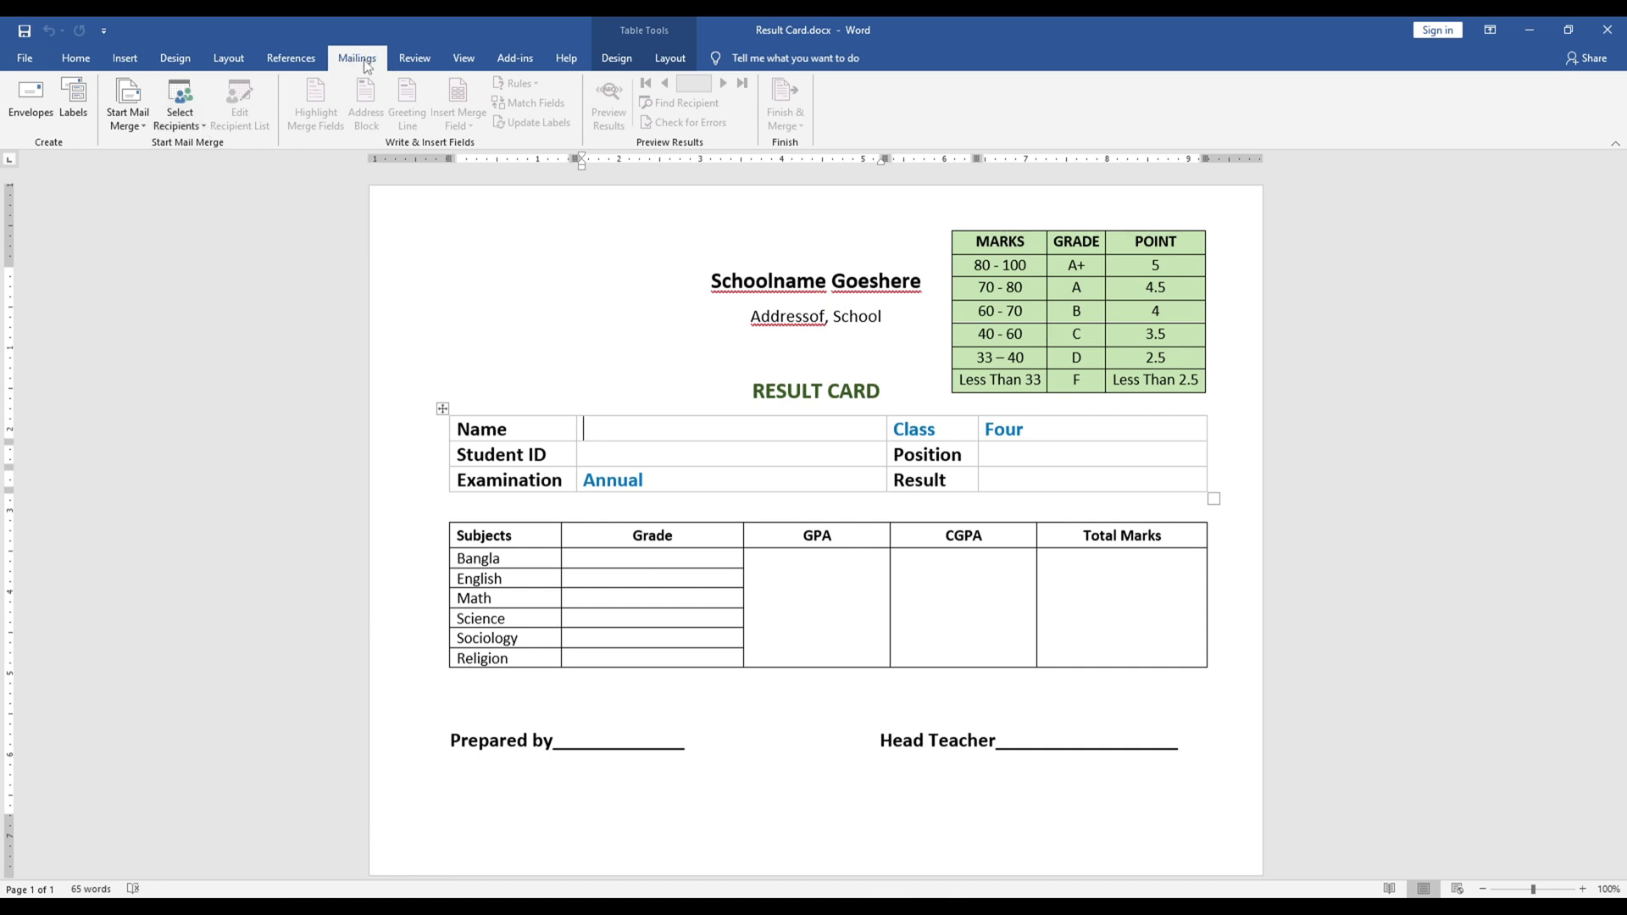
{"action": "left_click", "coordinate": [204, 129]}
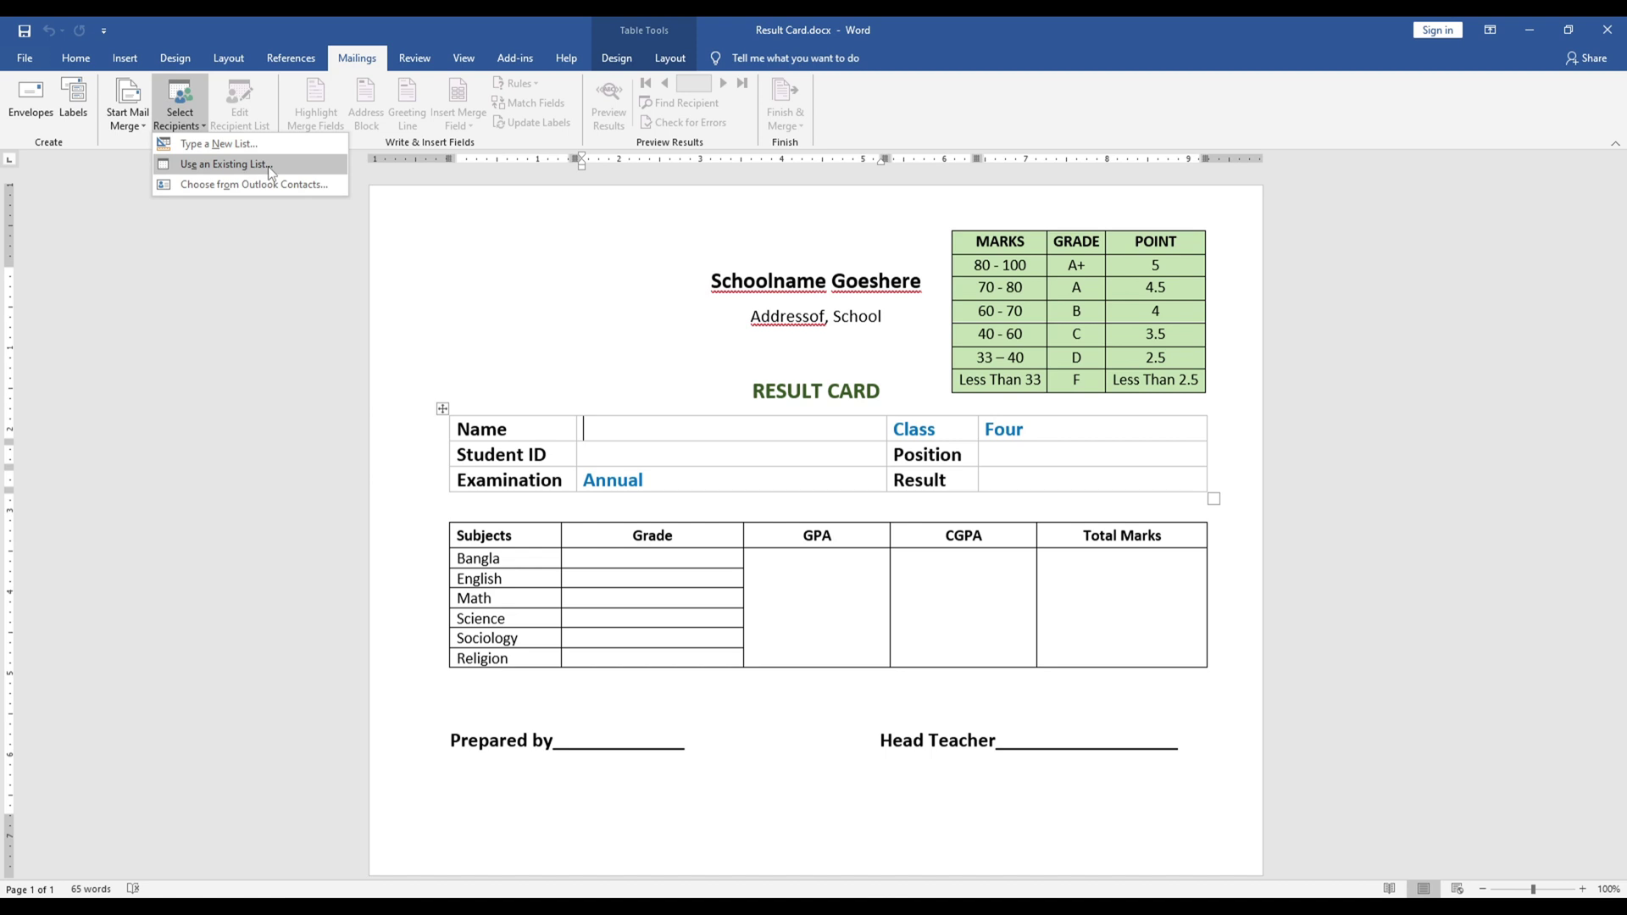
{"action": "left_click", "coordinate": [208, 167]}
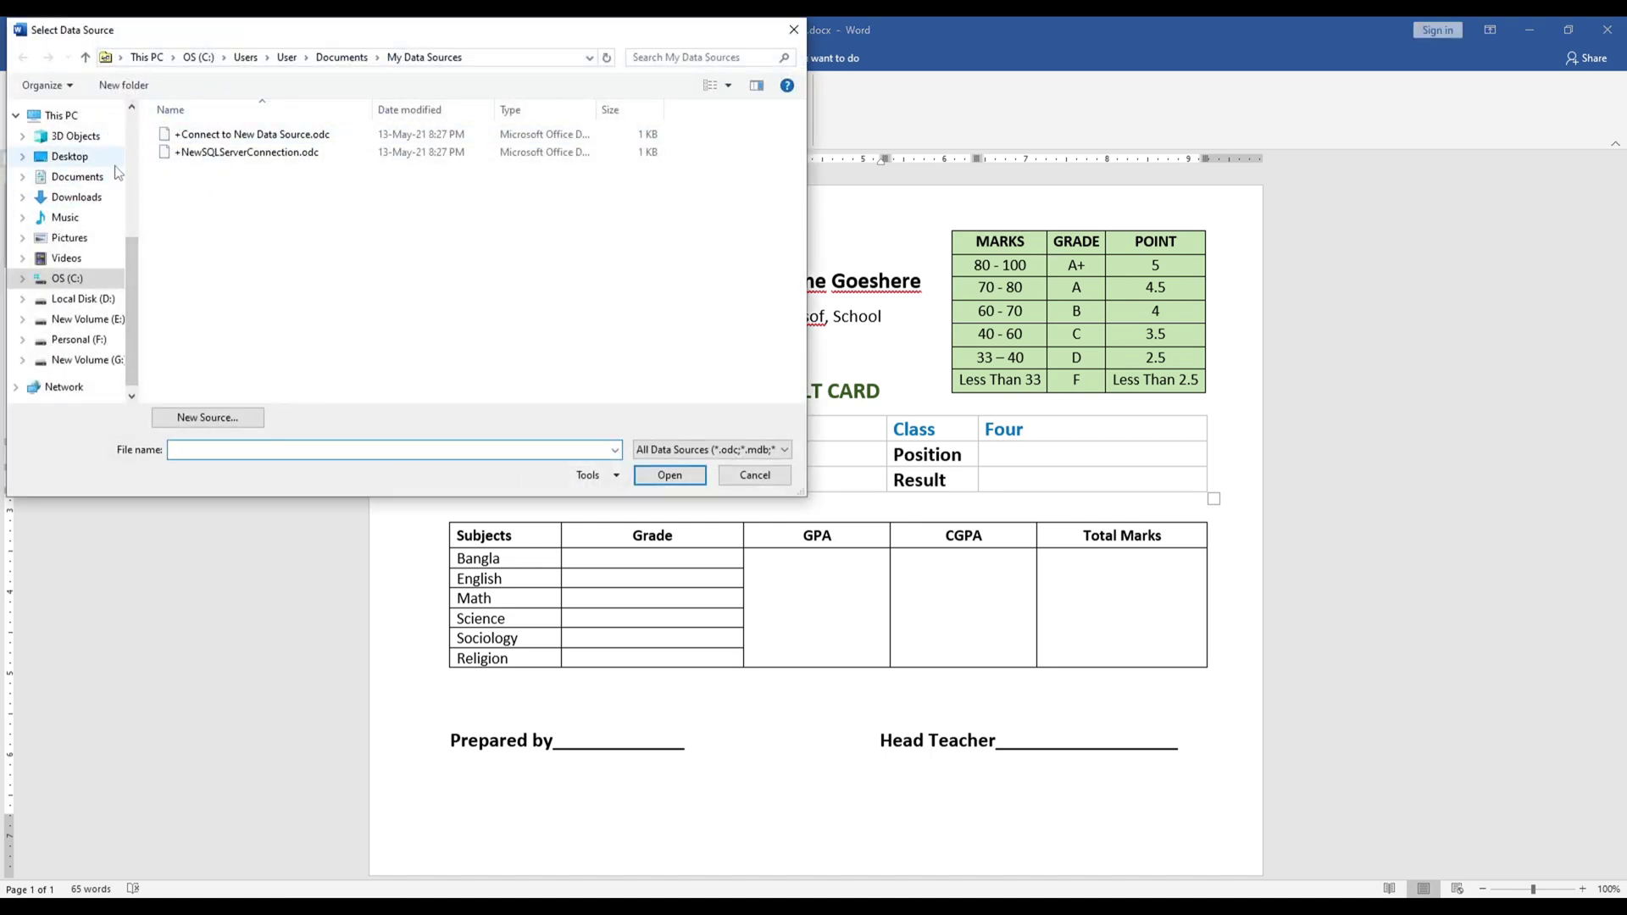
{"action": "left_click", "coordinate": [71, 158]}
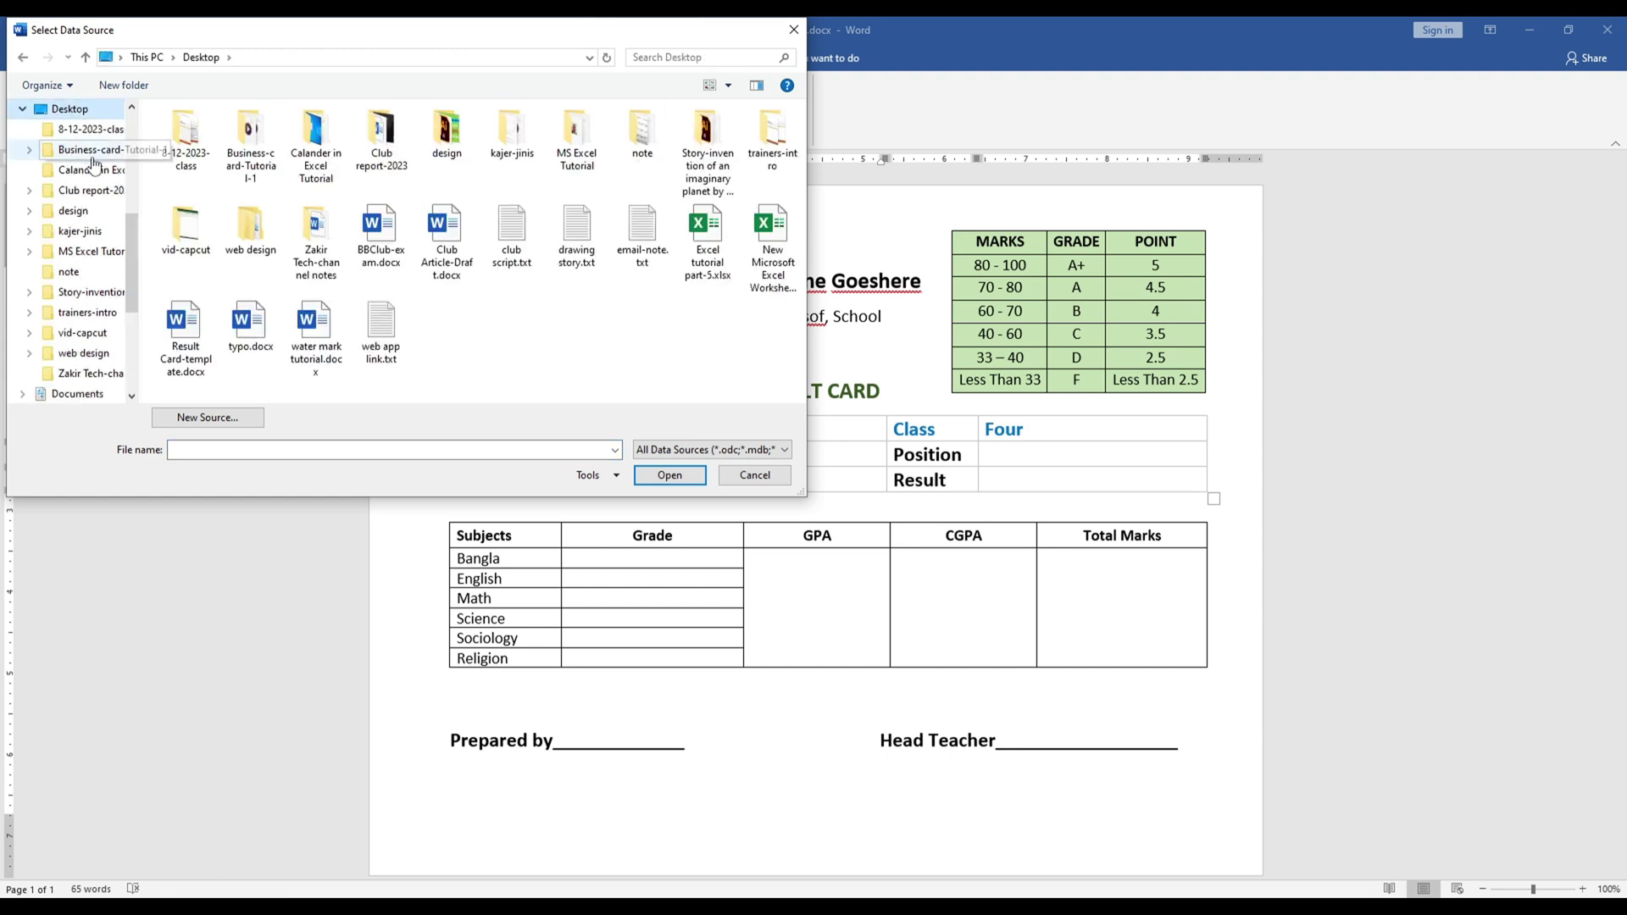
{"action": "double_click", "coordinate": [576, 136]}
{"action": "double_click", "coordinate": [229, 194]}
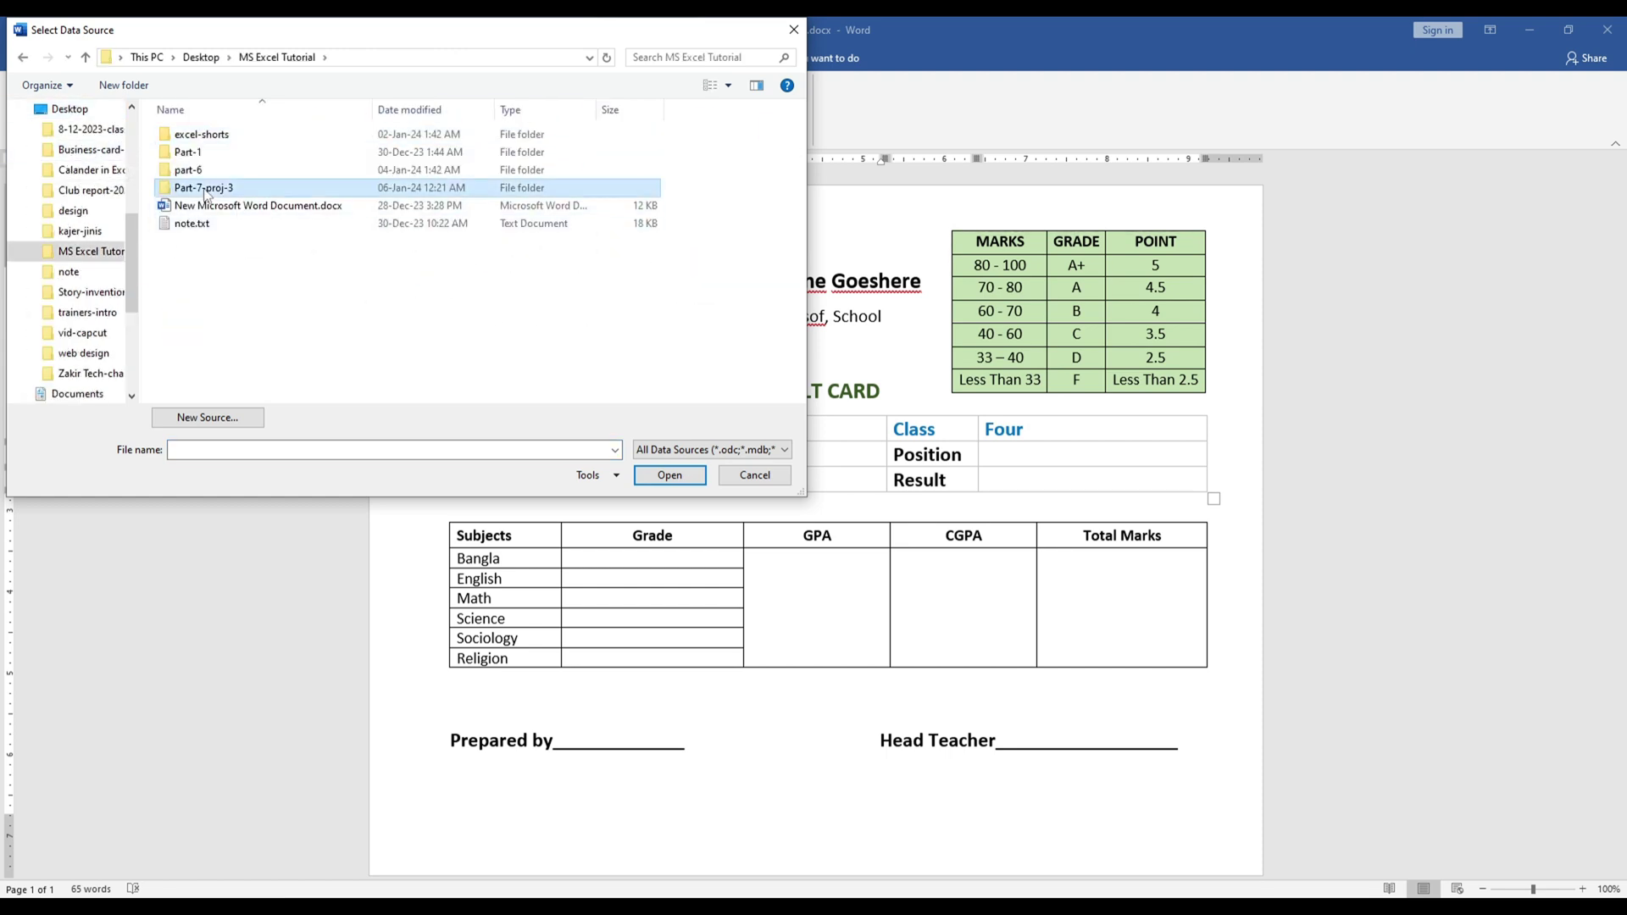
{"action": "left_click", "coordinate": [217, 139]}
{"action": "double_click", "coordinate": [217, 143]}
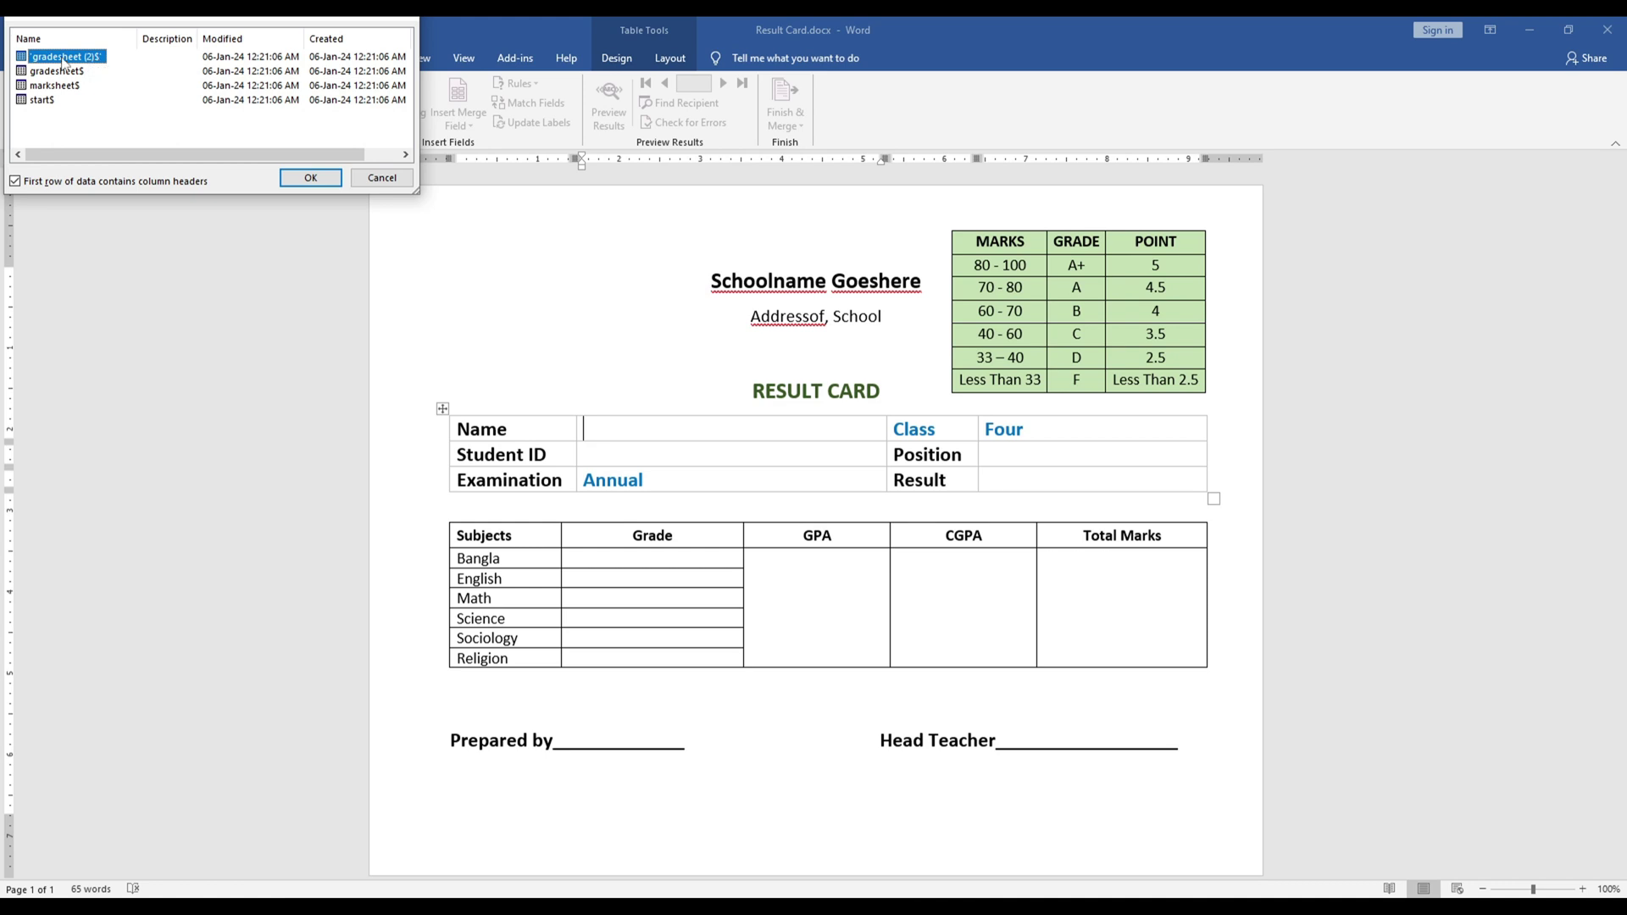
{"action": "left_click", "coordinate": [310, 177]}
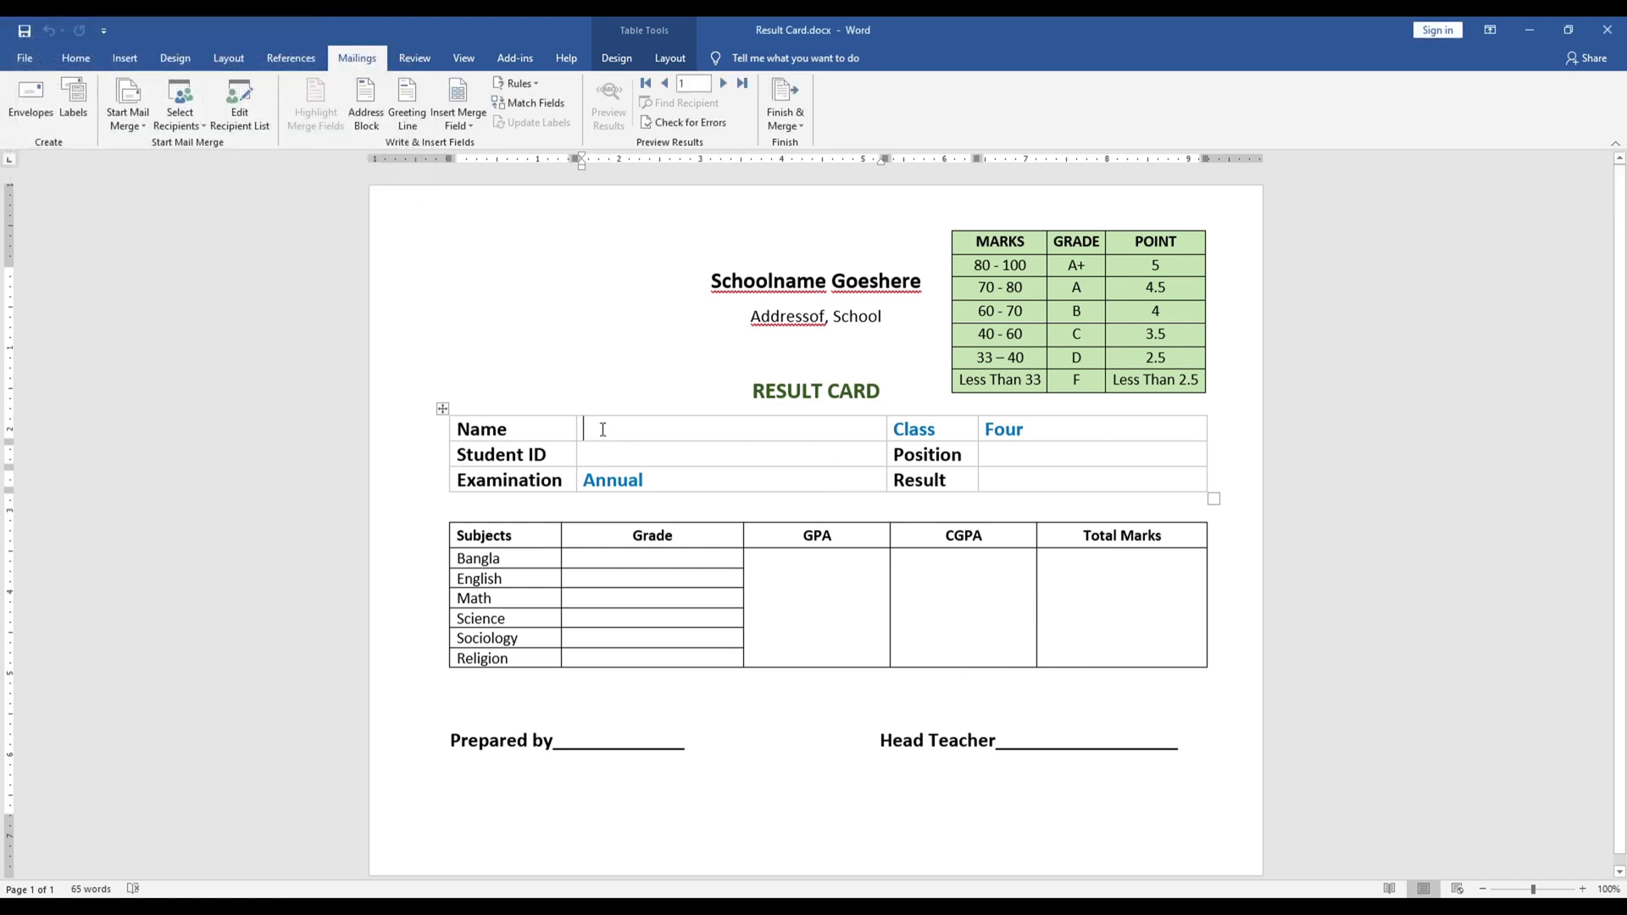
Step: Review the mail merge recipient list and accept it with all recipients included
{"action": "left_click", "coordinate": [201, 126]}
{"action": "left_click", "coordinate": [248, 125]}
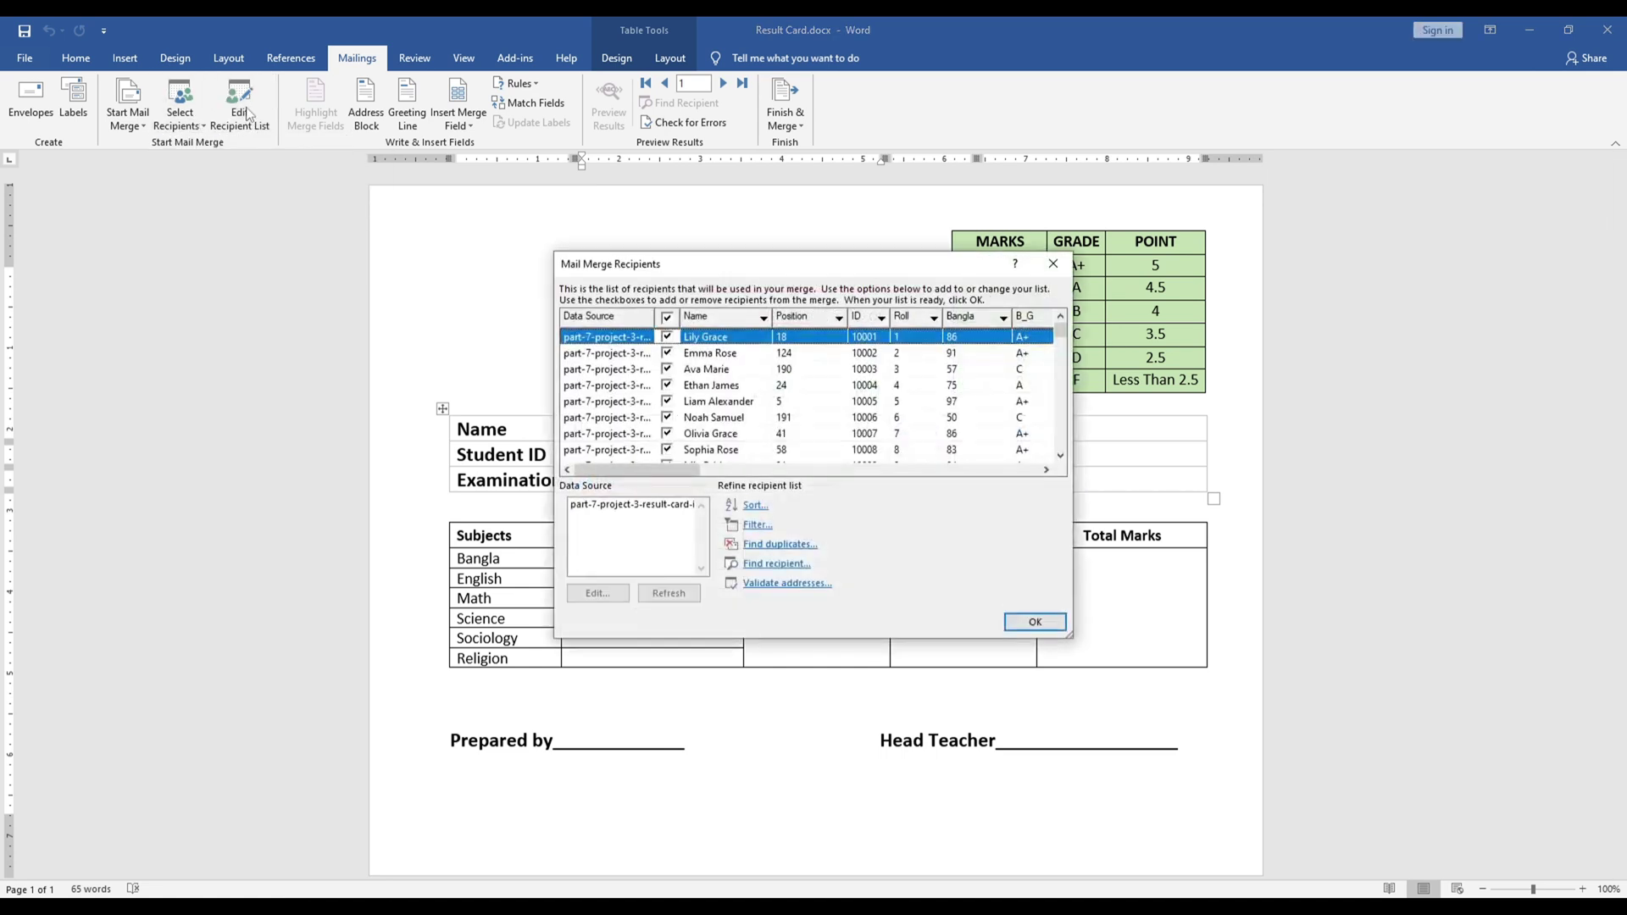
{"action": "left_click", "coordinate": [1034, 622]}
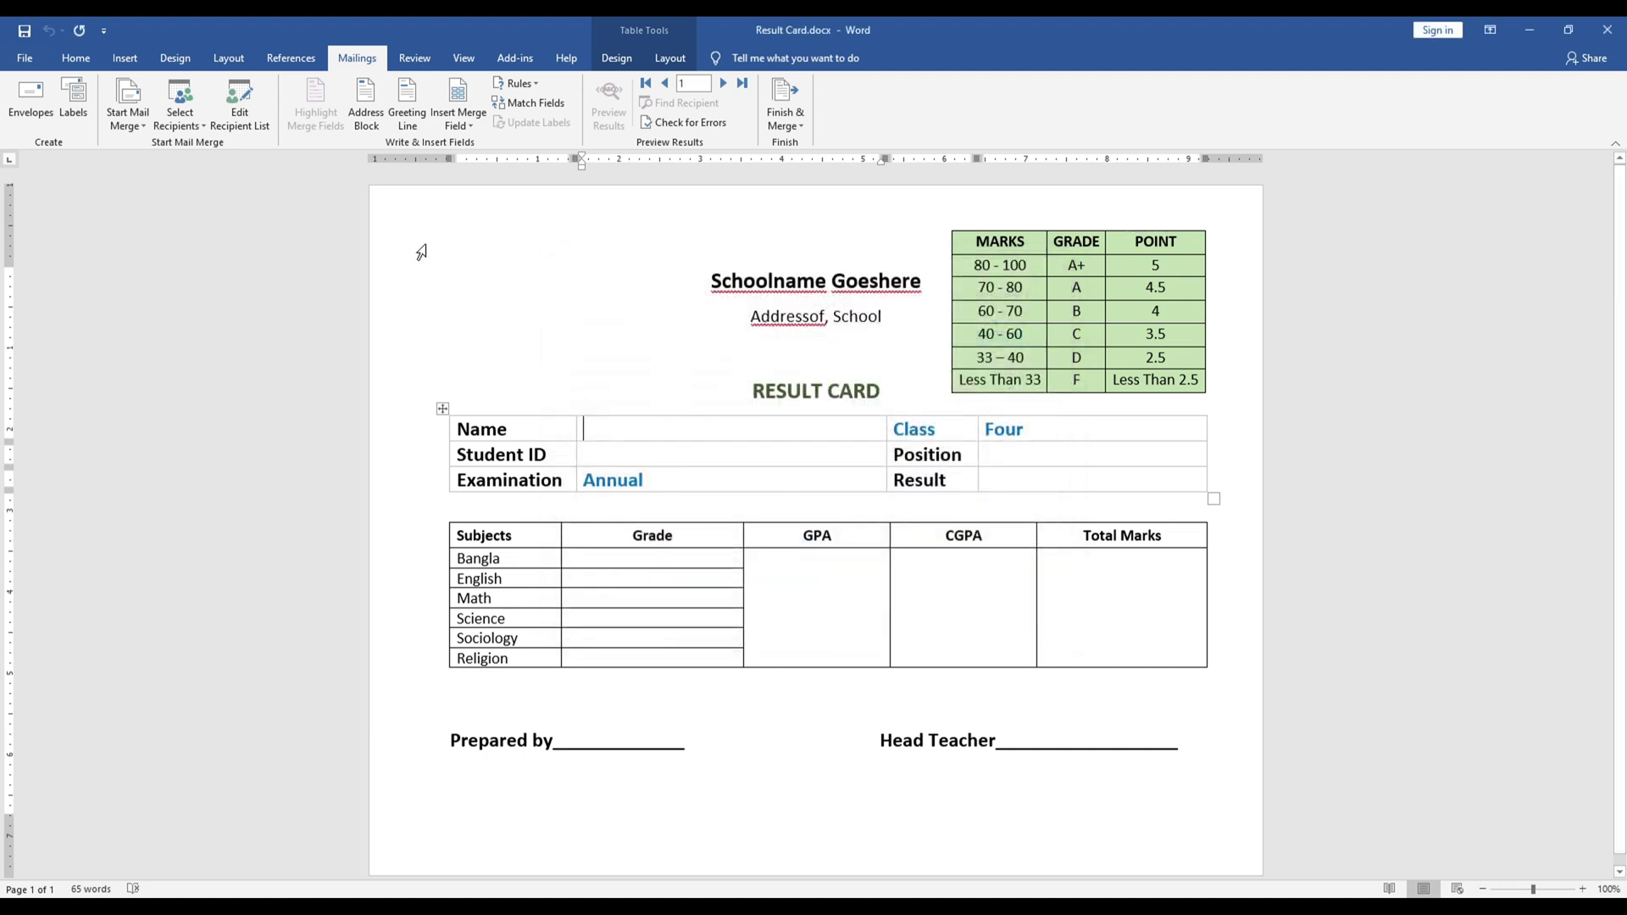
Step: Insert the Name merge field beside Name and the ID merge field beside Student ID in the result card's details table
{"action": "left_click", "coordinate": [472, 127]}
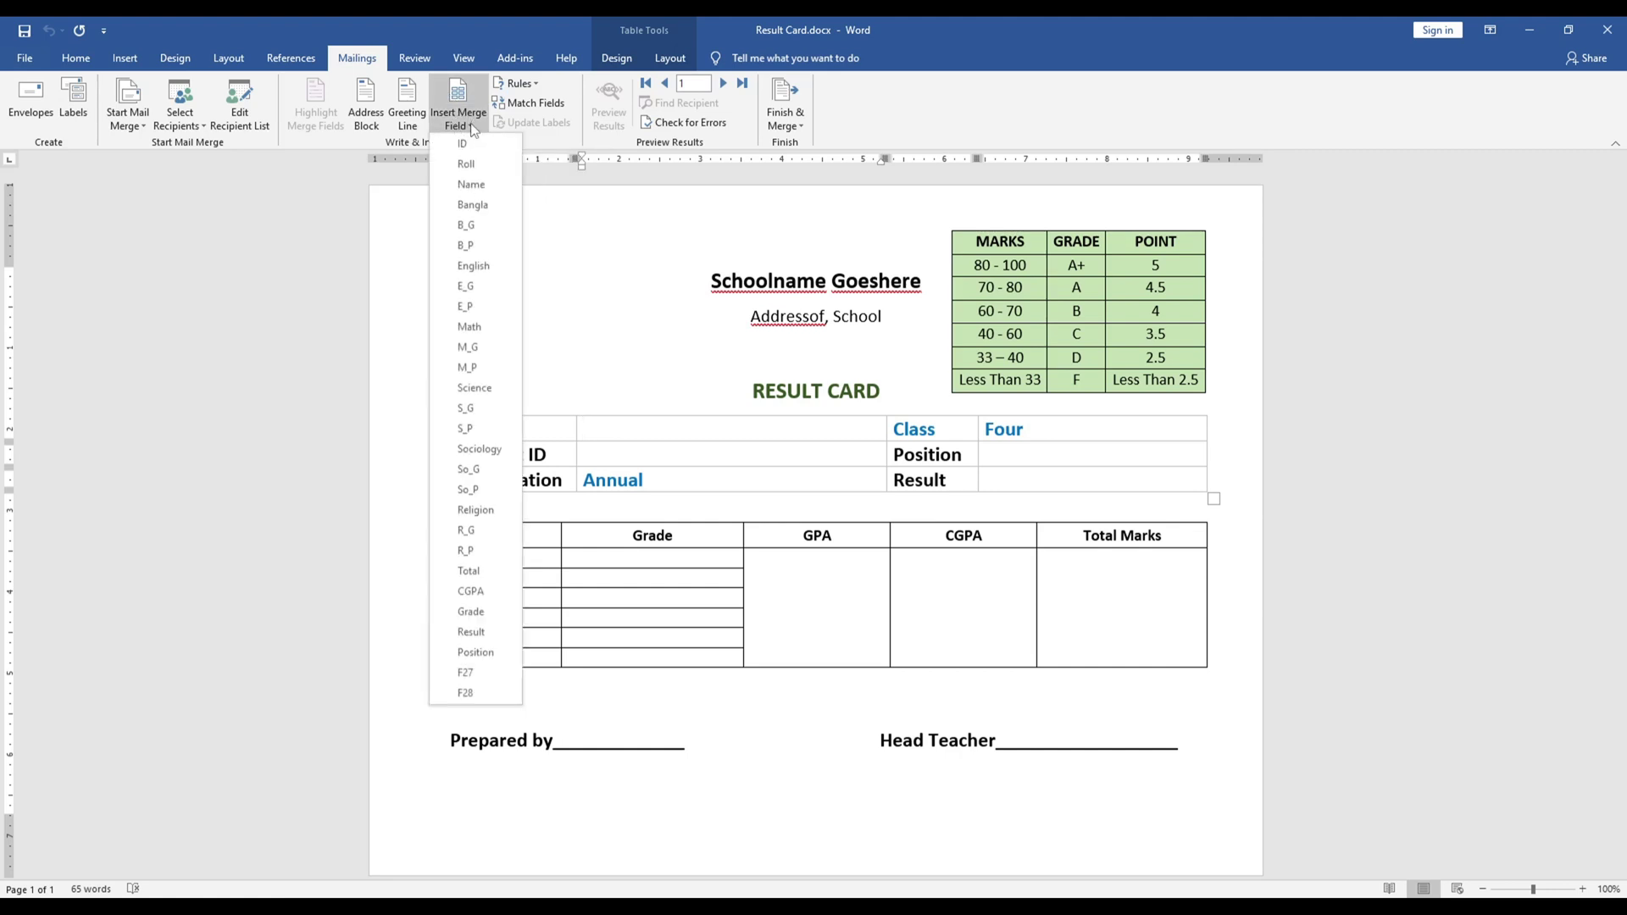
{"action": "left_click", "coordinate": [471, 184]}
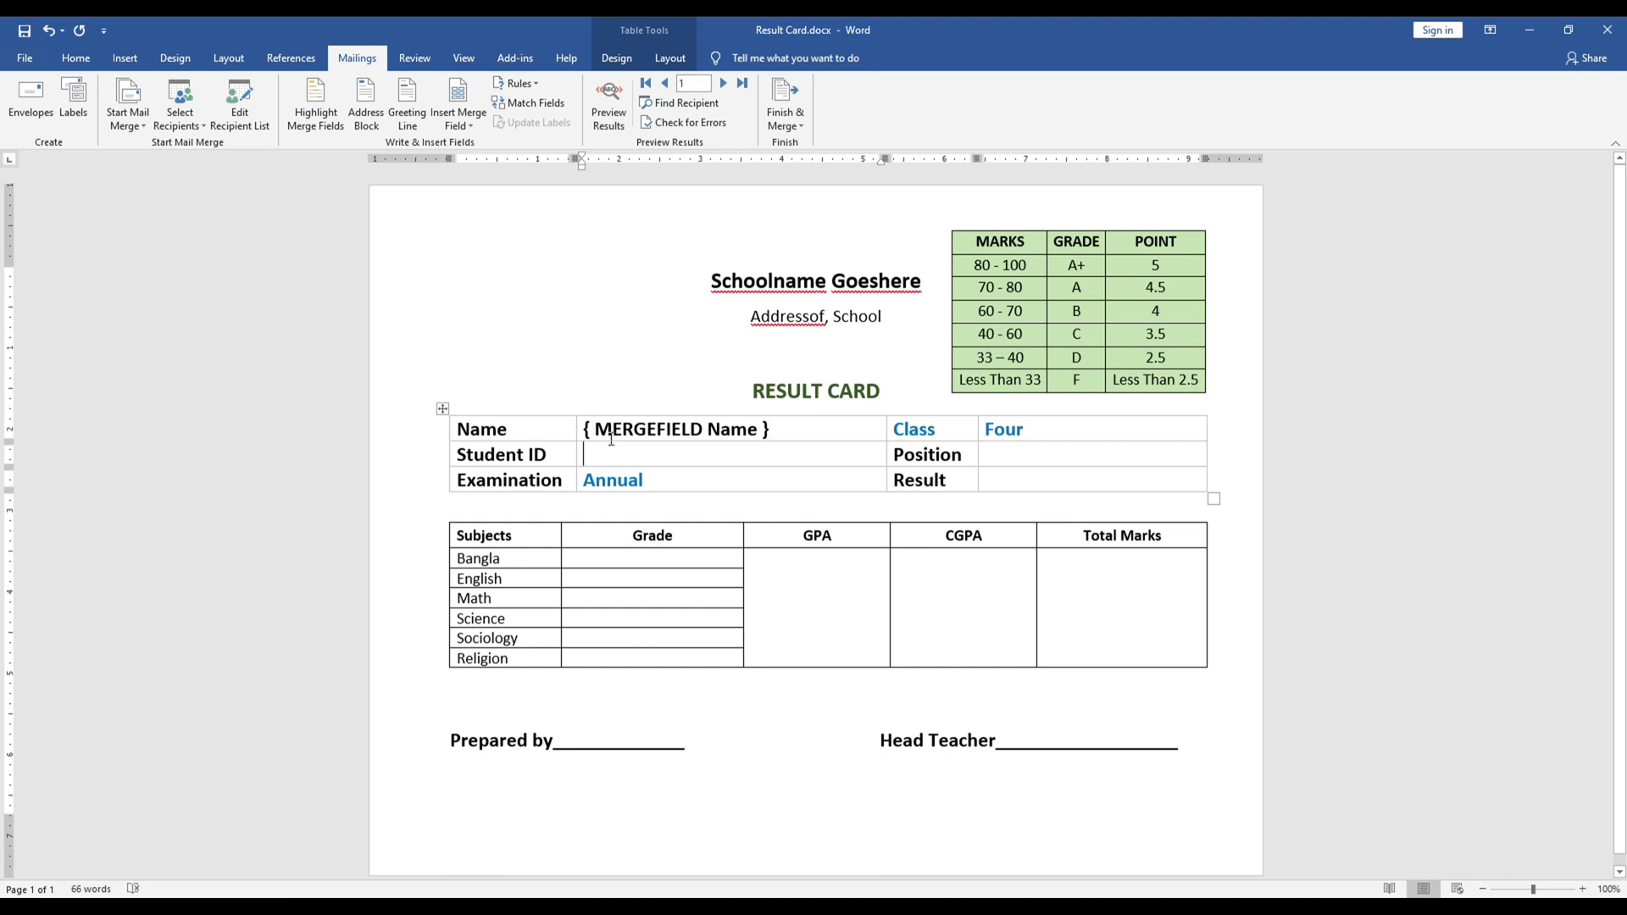
{"action": "left_click", "coordinate": [473, 120]}
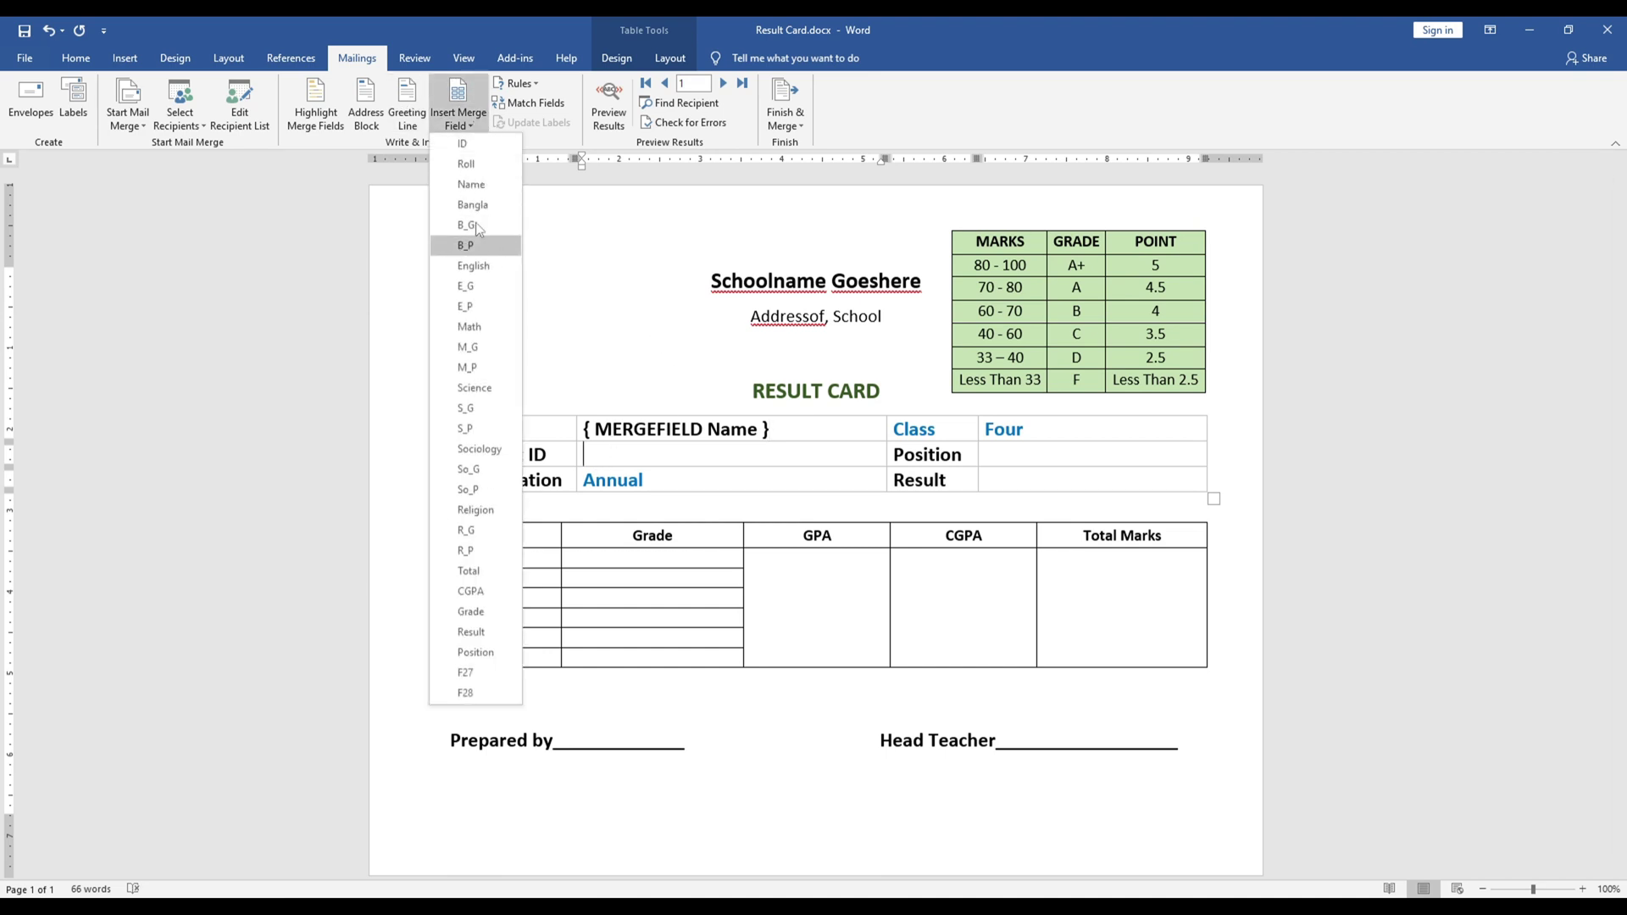
{"action": "left_click", "coordinate": [461, 146]}
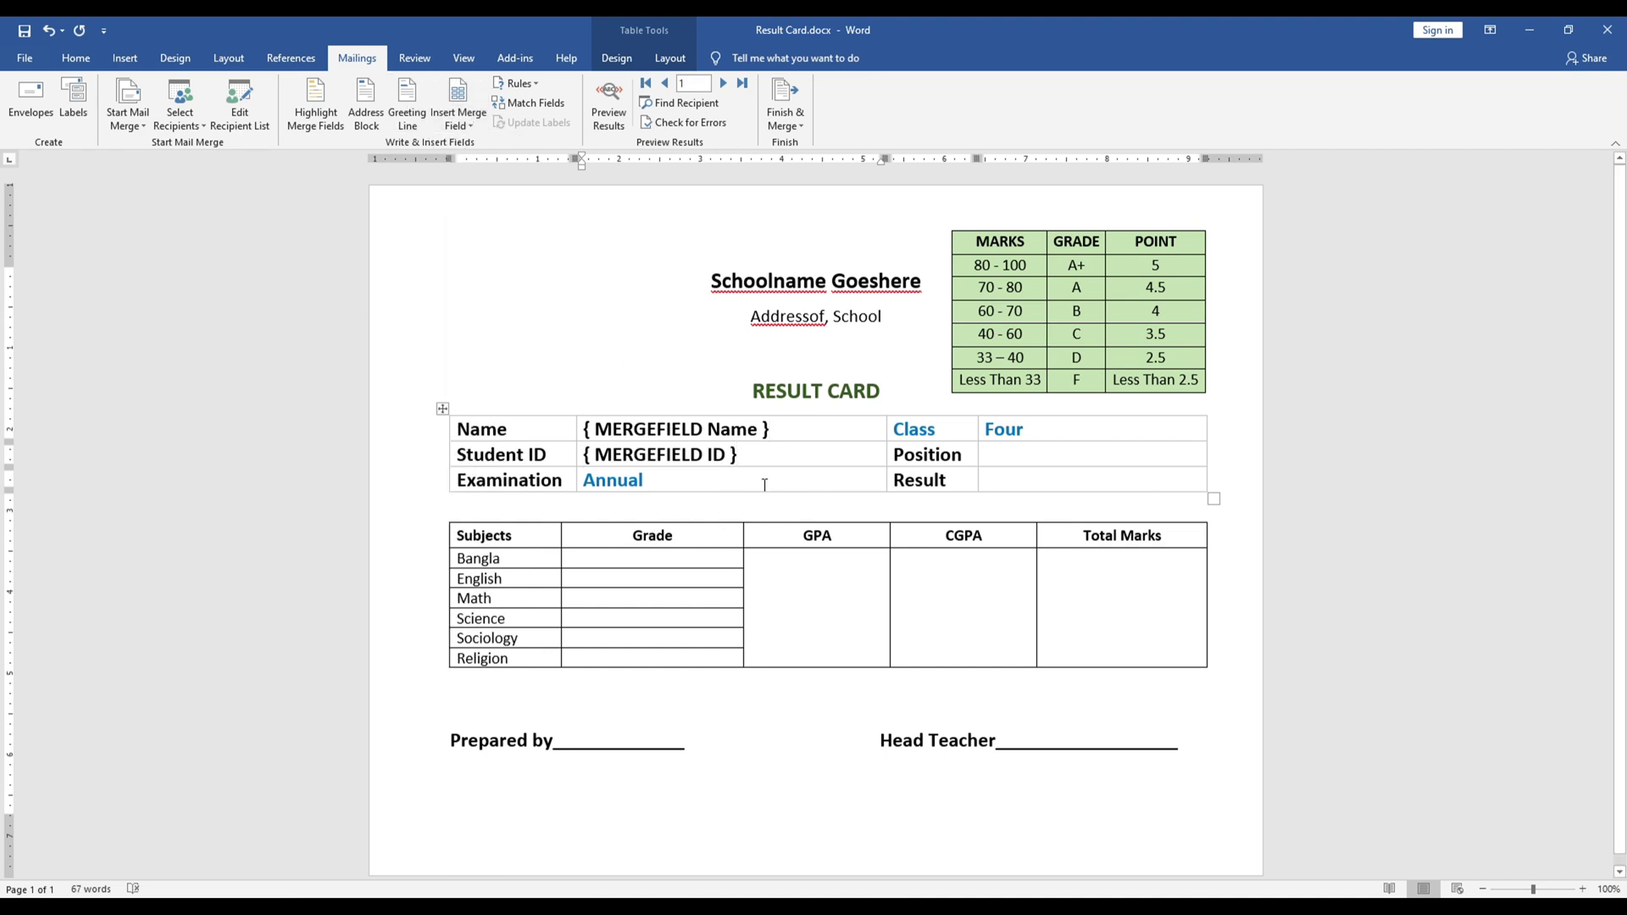
Step: Insert the Position merge field beside Position and the Result merge field beside Result in the details table
{"action": "left_click", "coordinate": [1021, 455]}
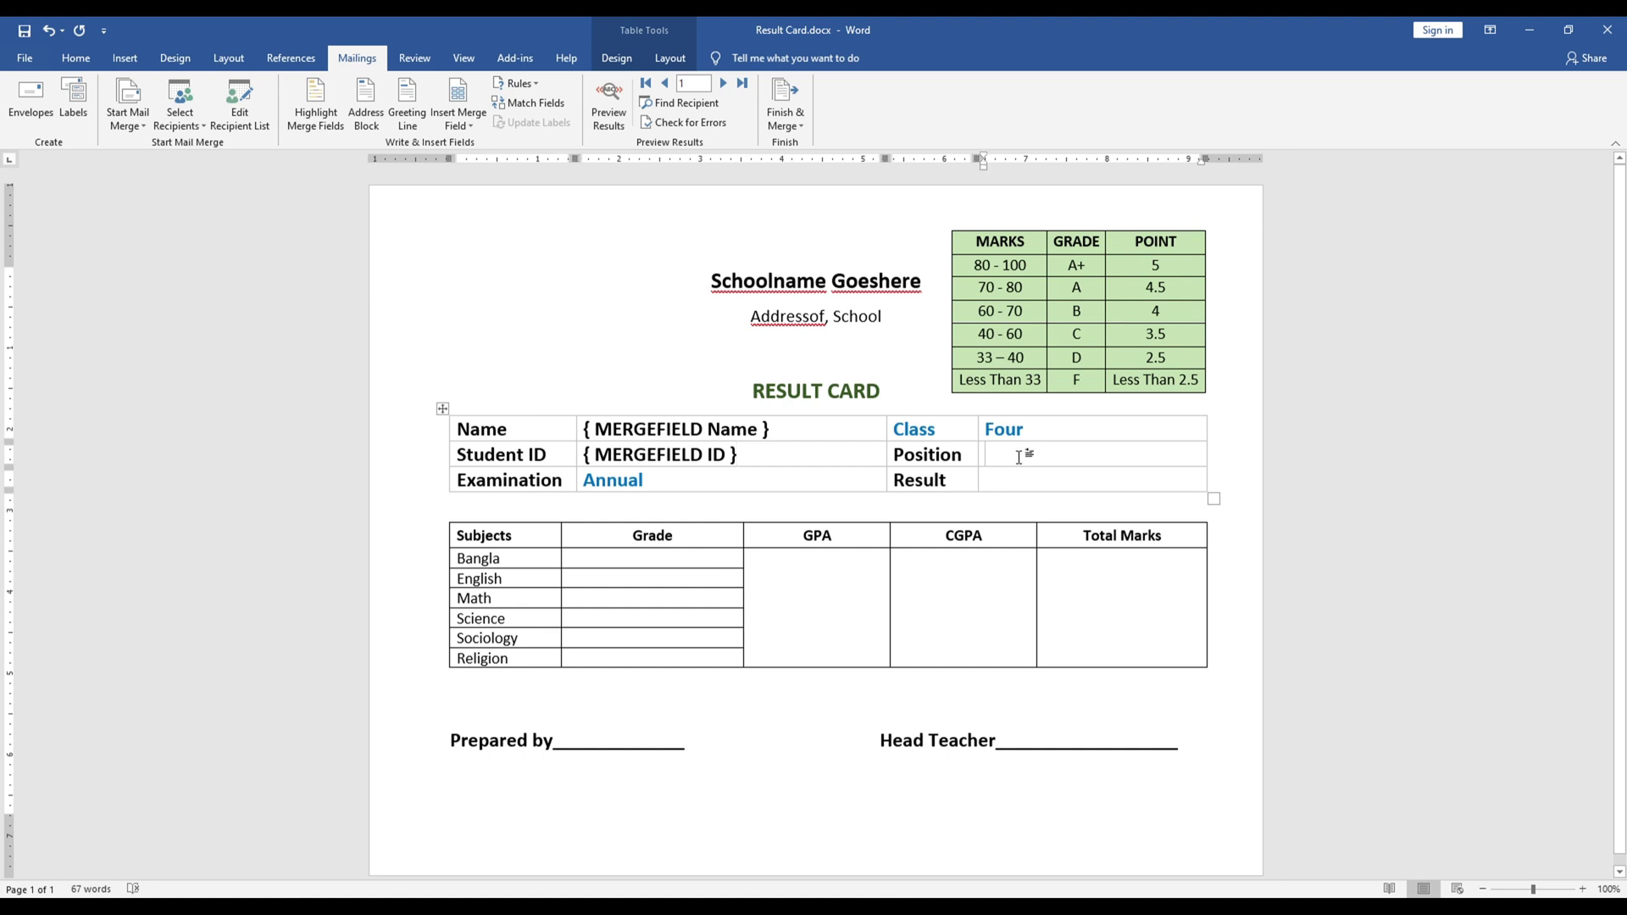
{"action": "left_click", "coordinate": [458, 121]}
{"action": "left_click", "coordinate": [476, 652]}
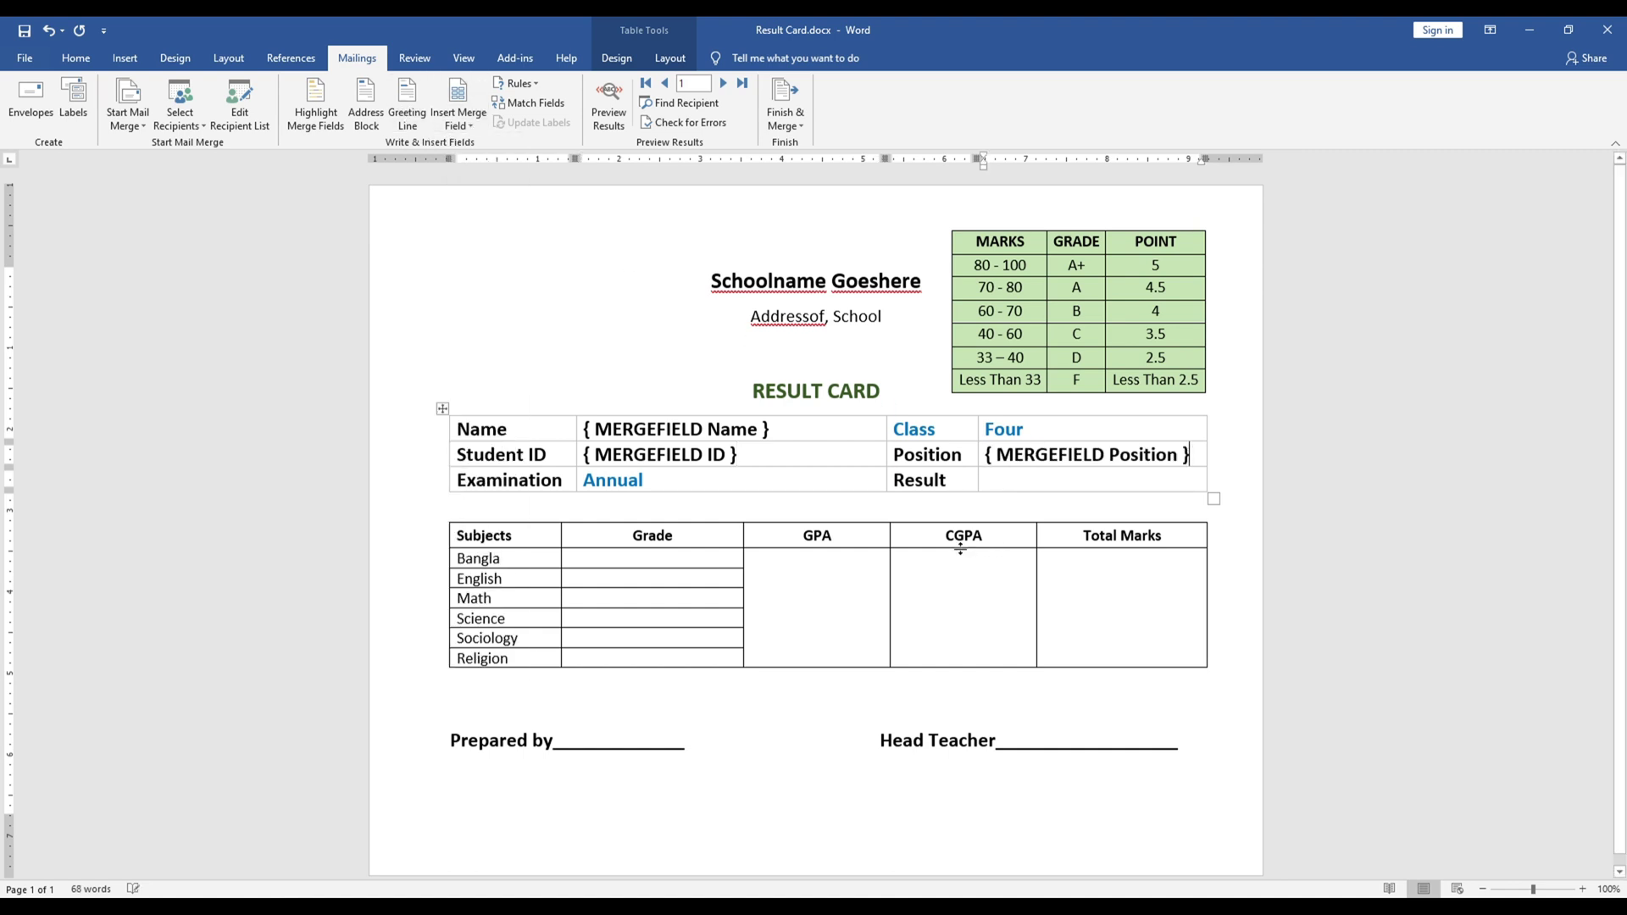
{"action": "left_click", "coordinate": [472, 124]}
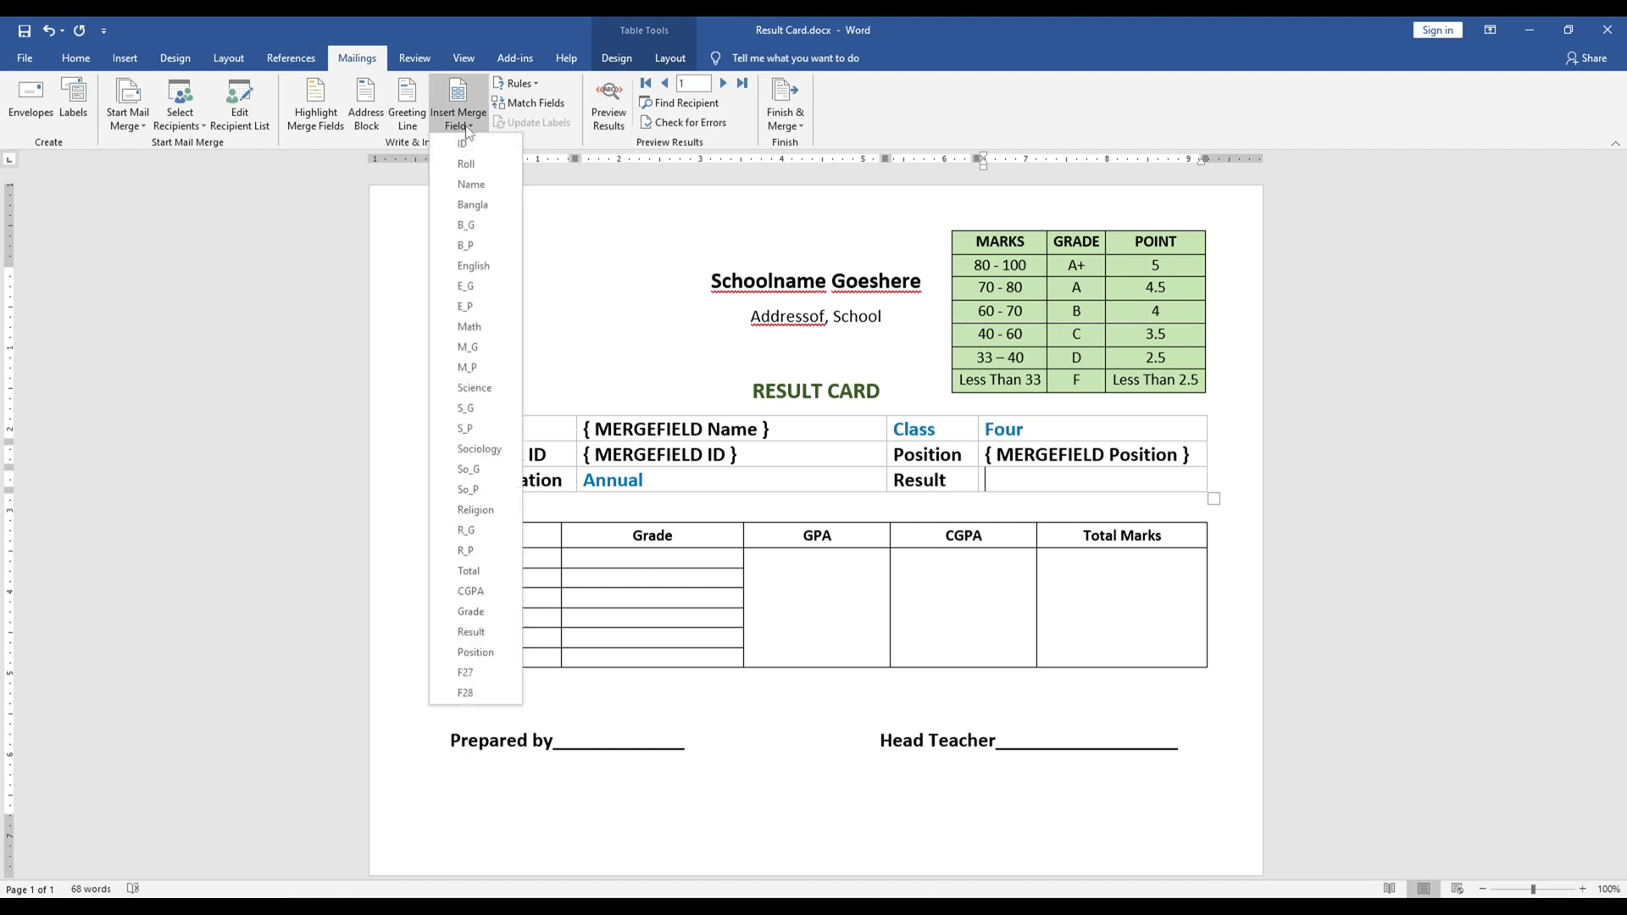
{"action": "left_click", "coordinate": [473, 632]}
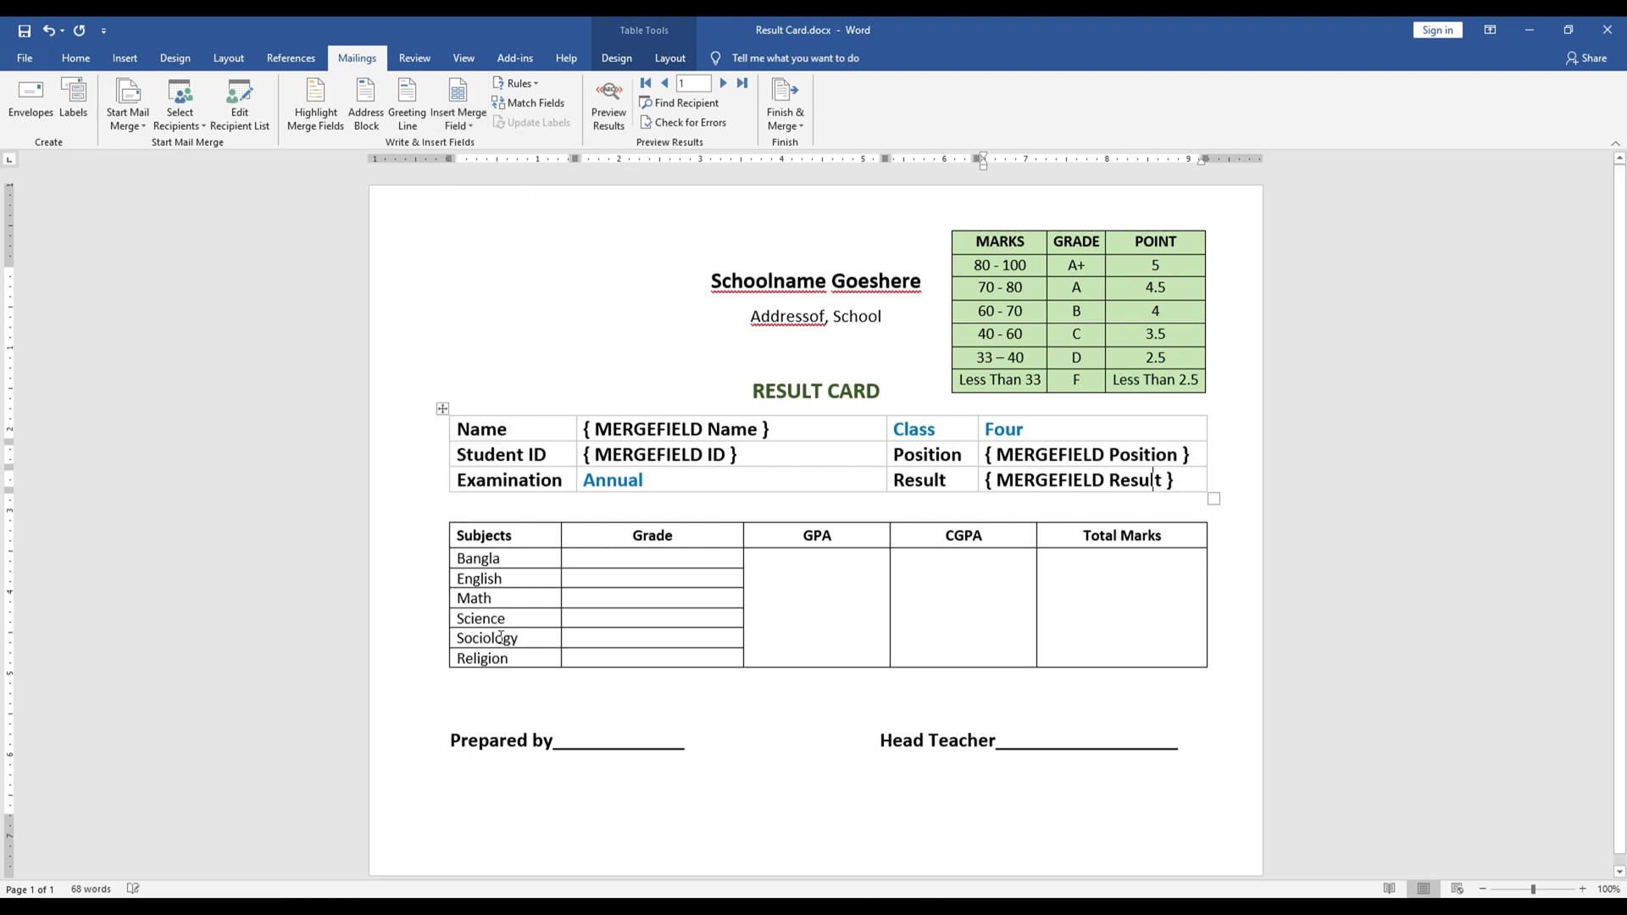
Step: Fill the Grade cells for Bangla, English and Math with the merge fields B_G, E_G and M_G
{"action": "left_click", "coordinate": [594, 561]}
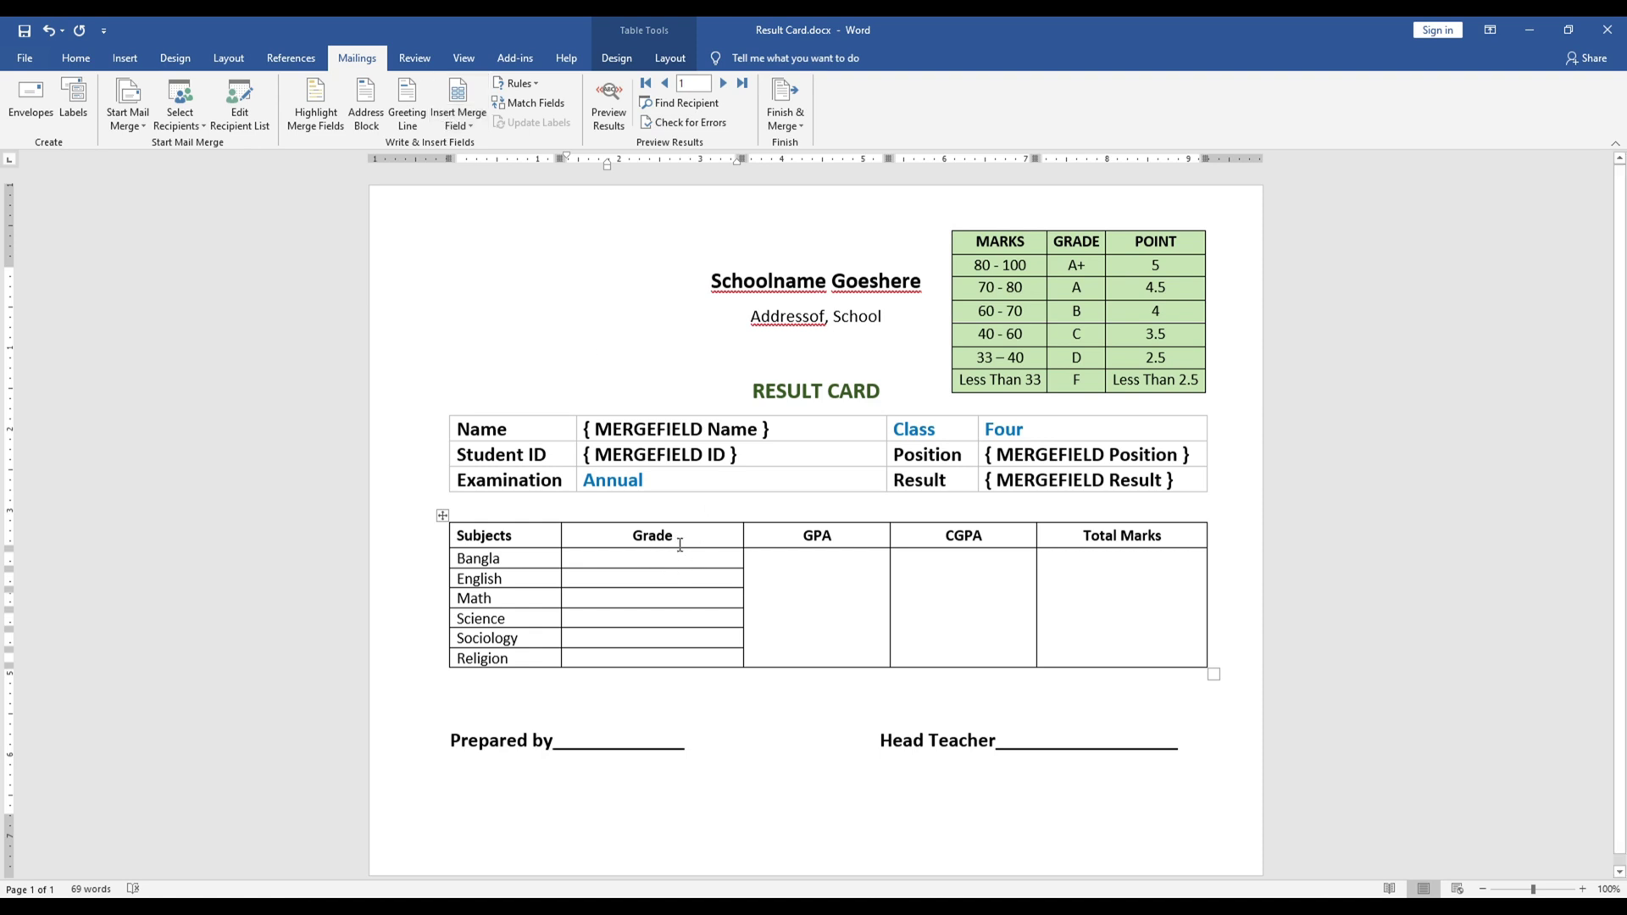
{"action": "left_click", "coordinate": [472, 126]}
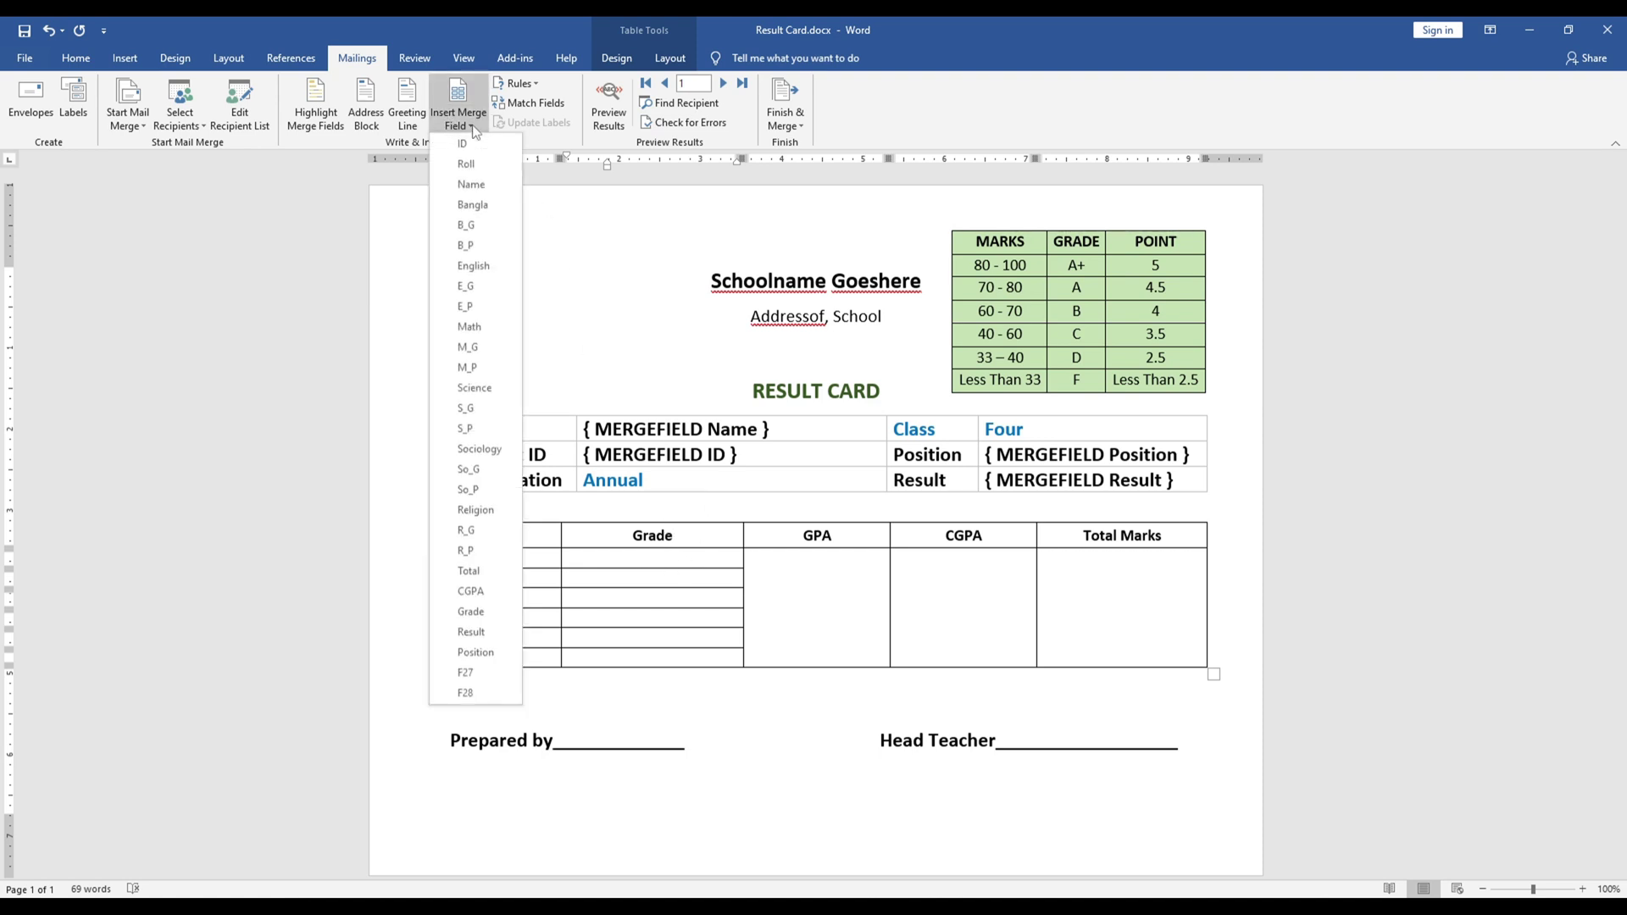
{"action": "left_click", "coordinate": [475, 226]}
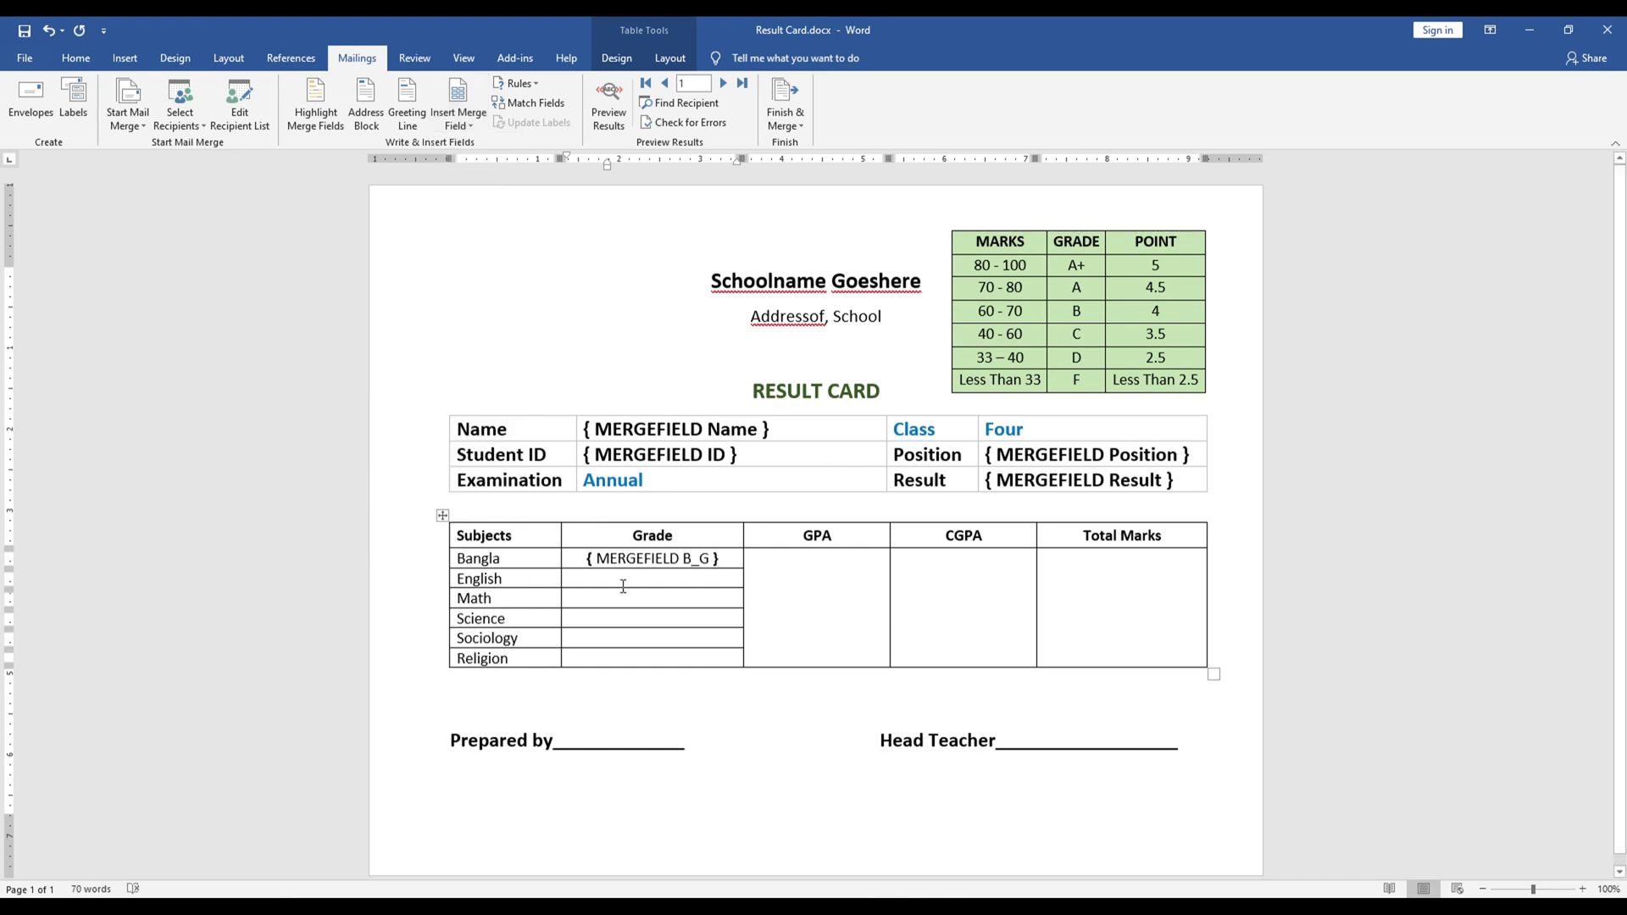
{"action": "left_click", "coordinate": [471, 126]}
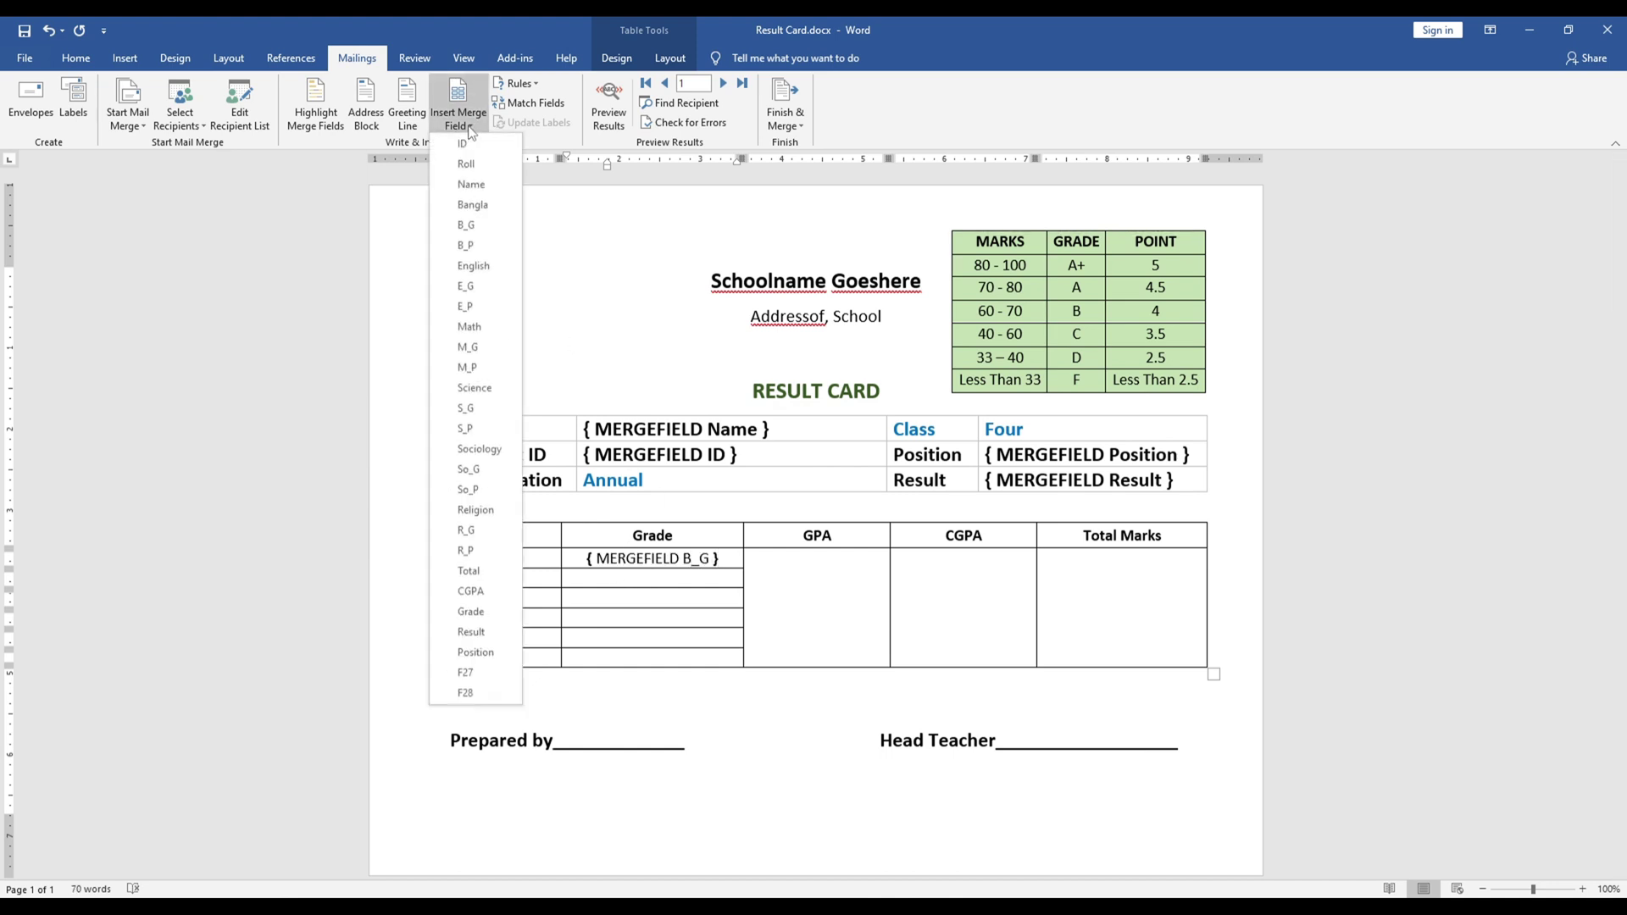
{"action": "left_click", "coordinate": [474, 289]}
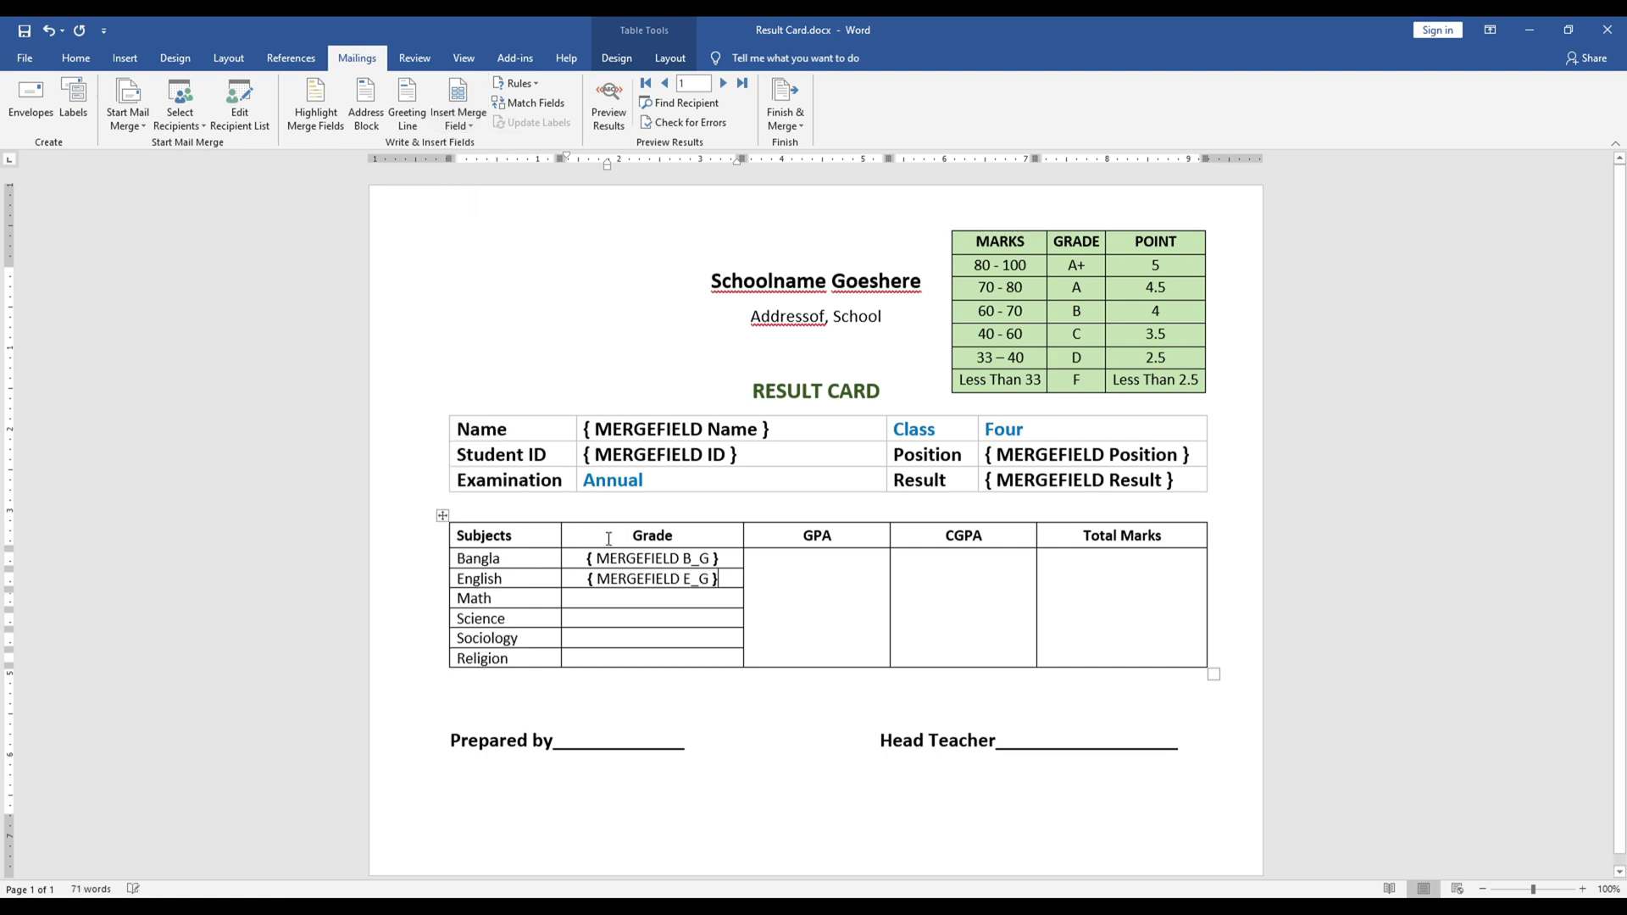
{"action": "left_click", "coordinate": [602, 596]}
{"action": "left_click", "coordinate": [470, 125]}
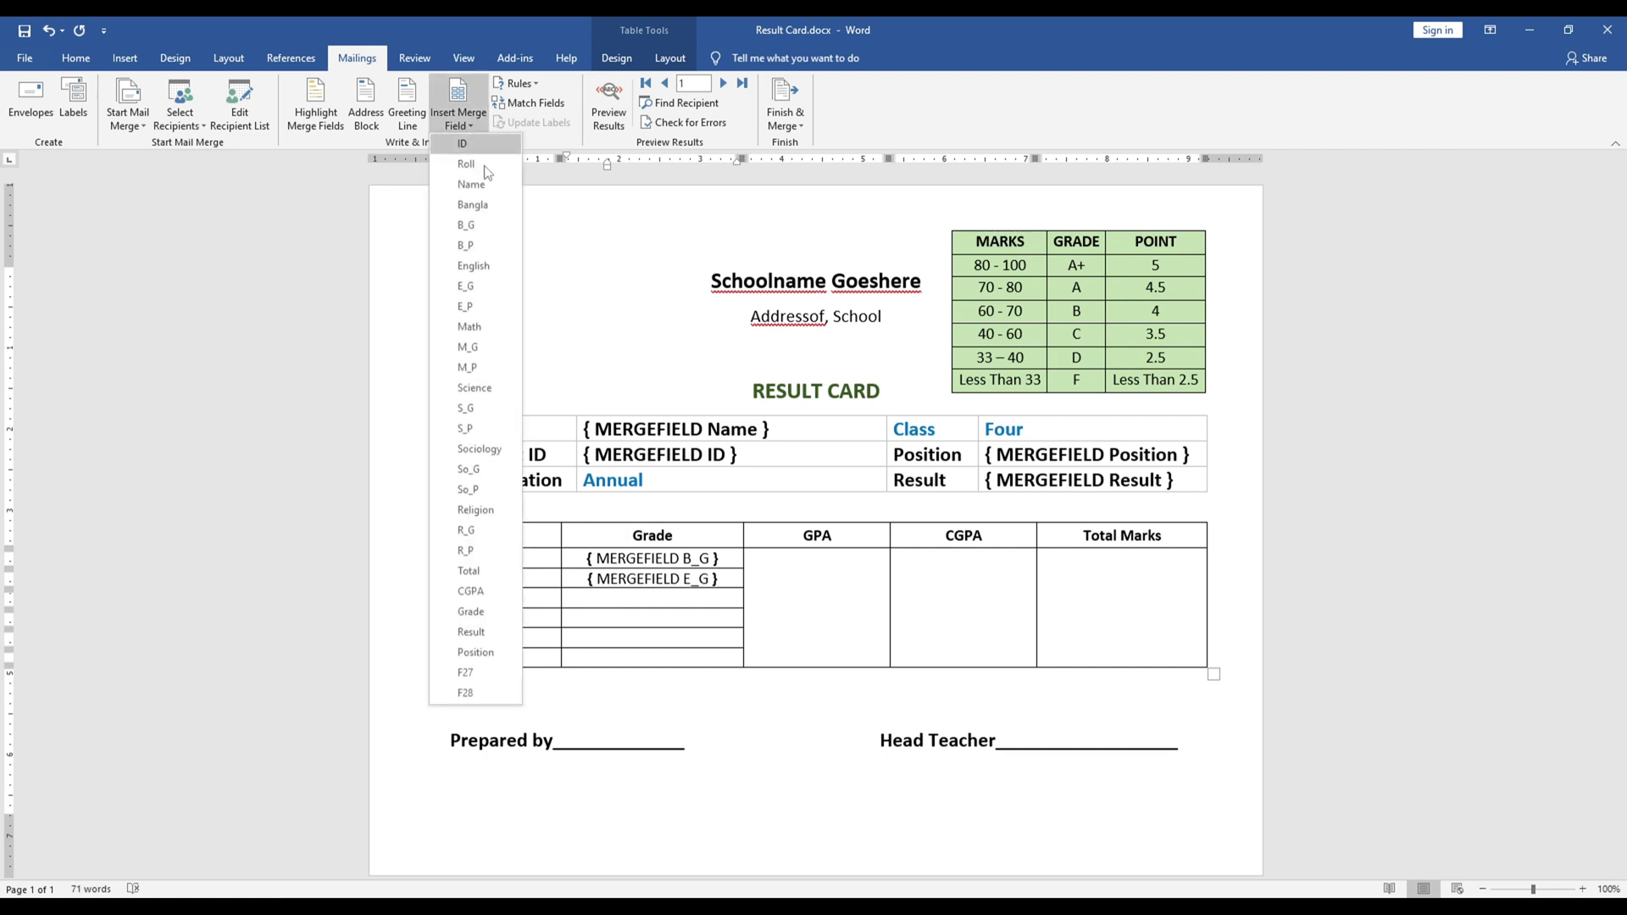
{"action": "left_click", "coordinate": [468, 346]}
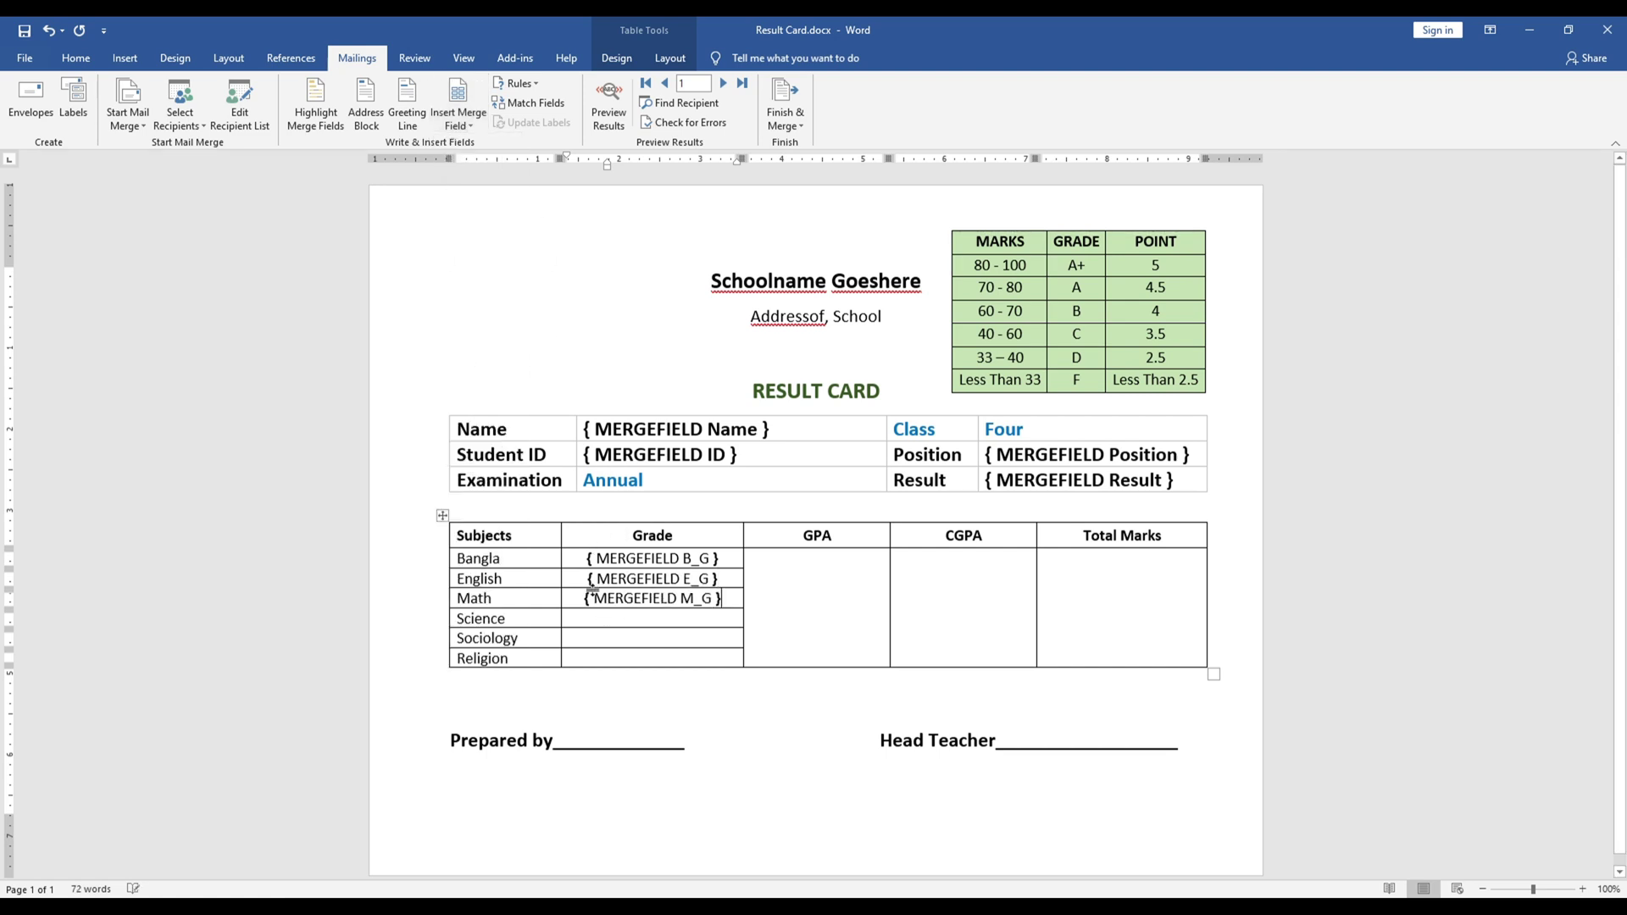
Step: Fill the Grade cells for Science, Sociology and Religion with the merge fields S_G, So_G and R_G
{"action": "left_click", "coordinate": [603, 619]}
{"action": "left_click", "coordinate": [469, 119]}
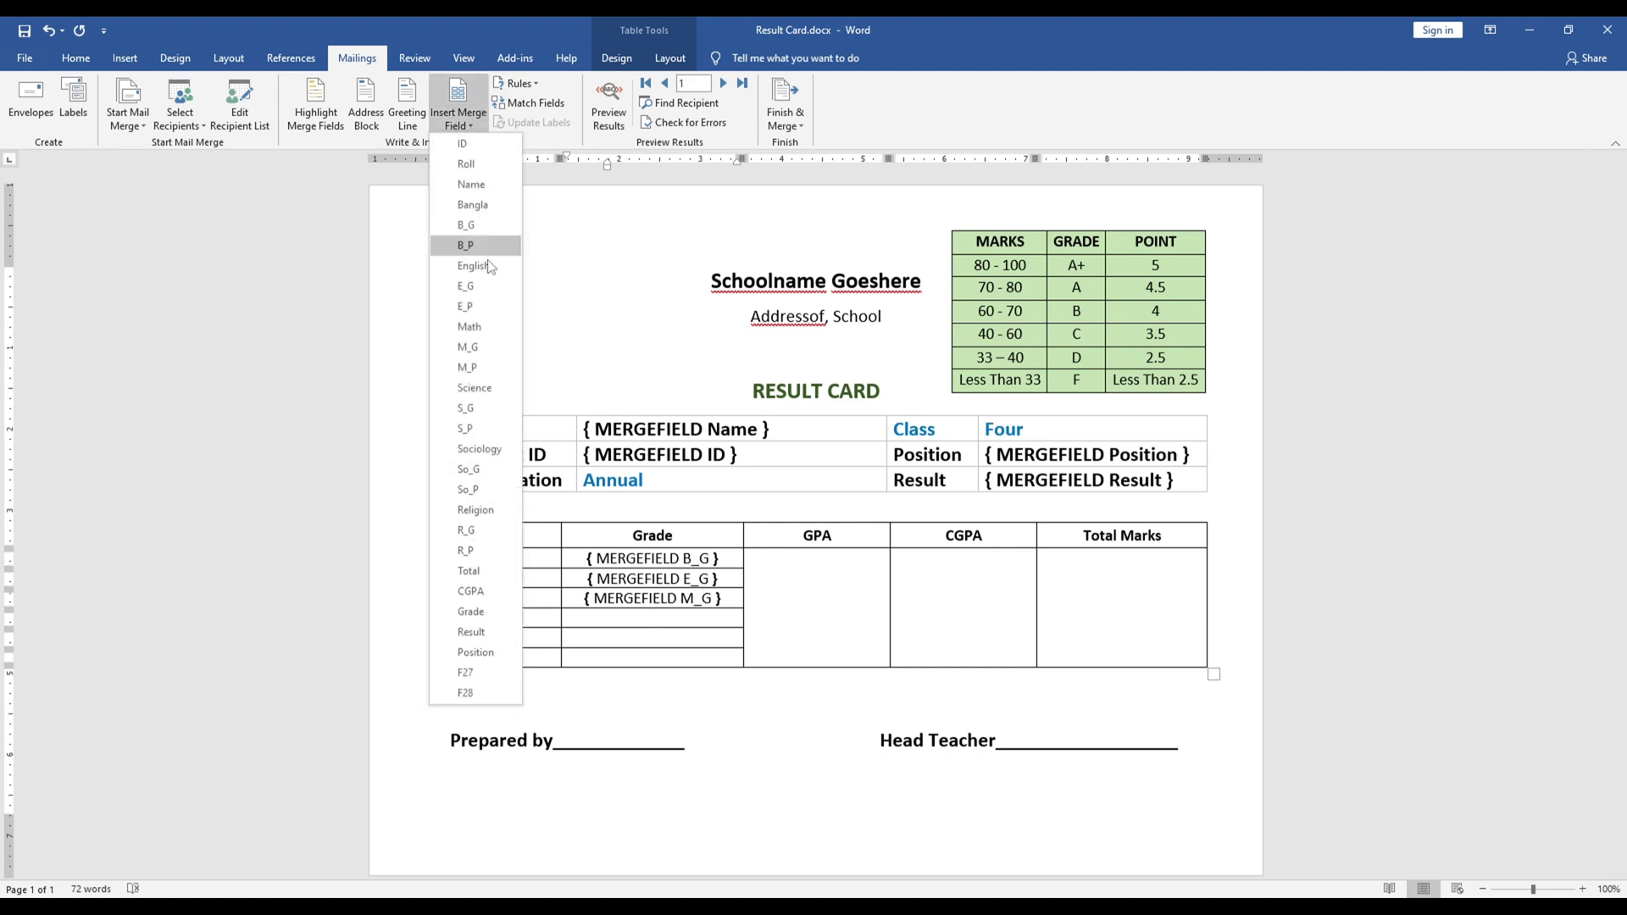
{"action": "left_click", "coordinate": [469, 410]}
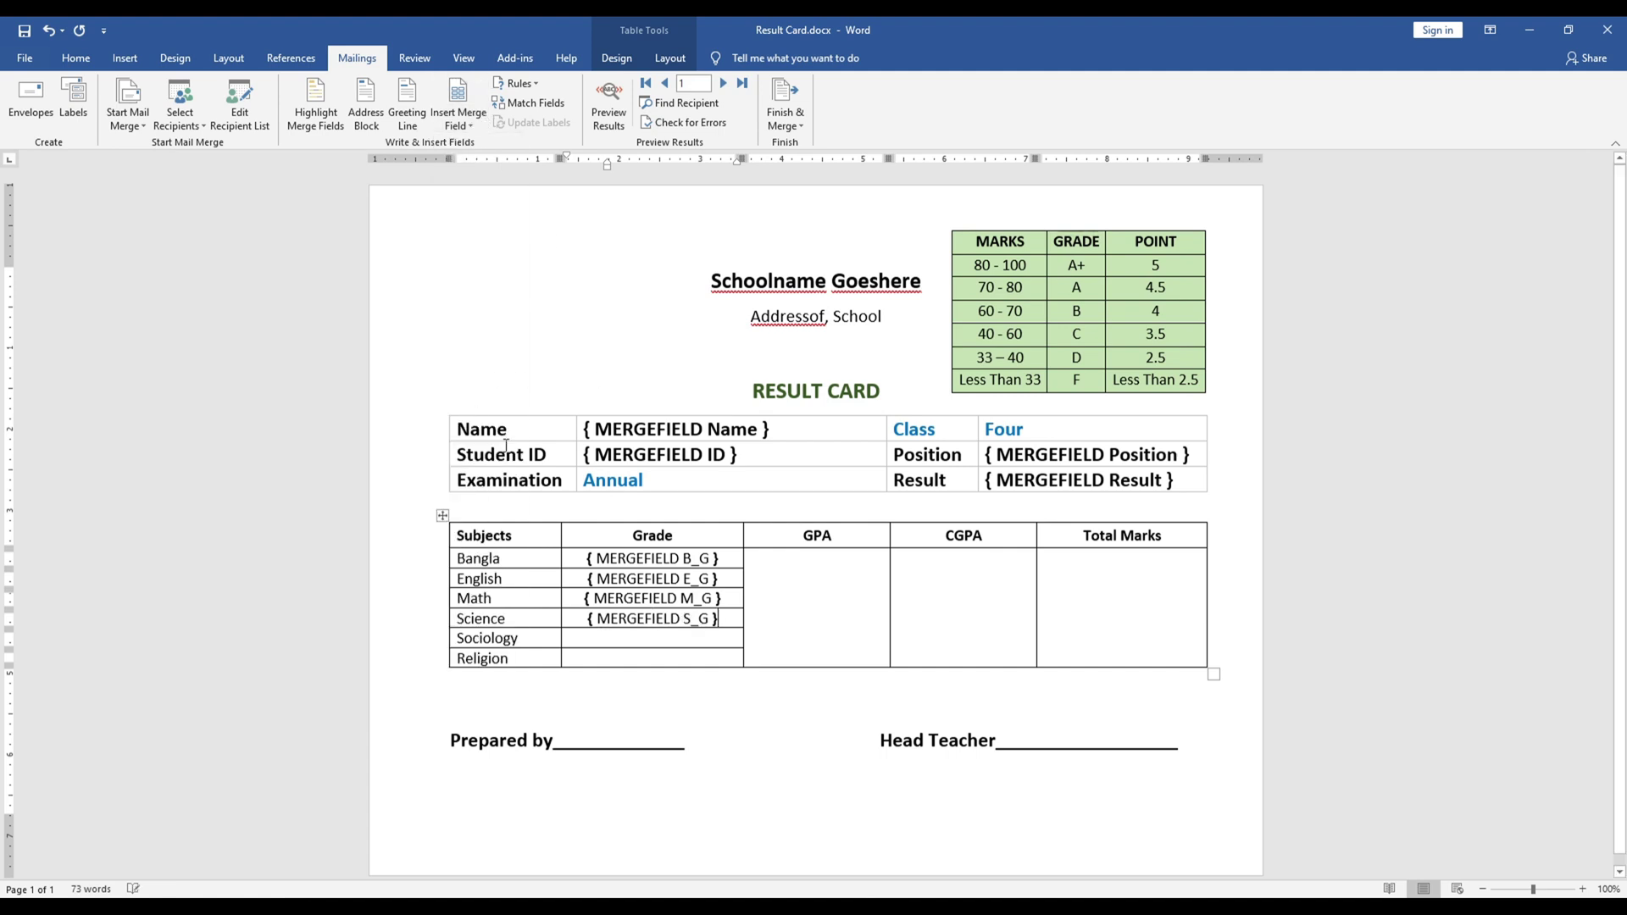
{"action": "left_click", "coordinate": [469, 126]}
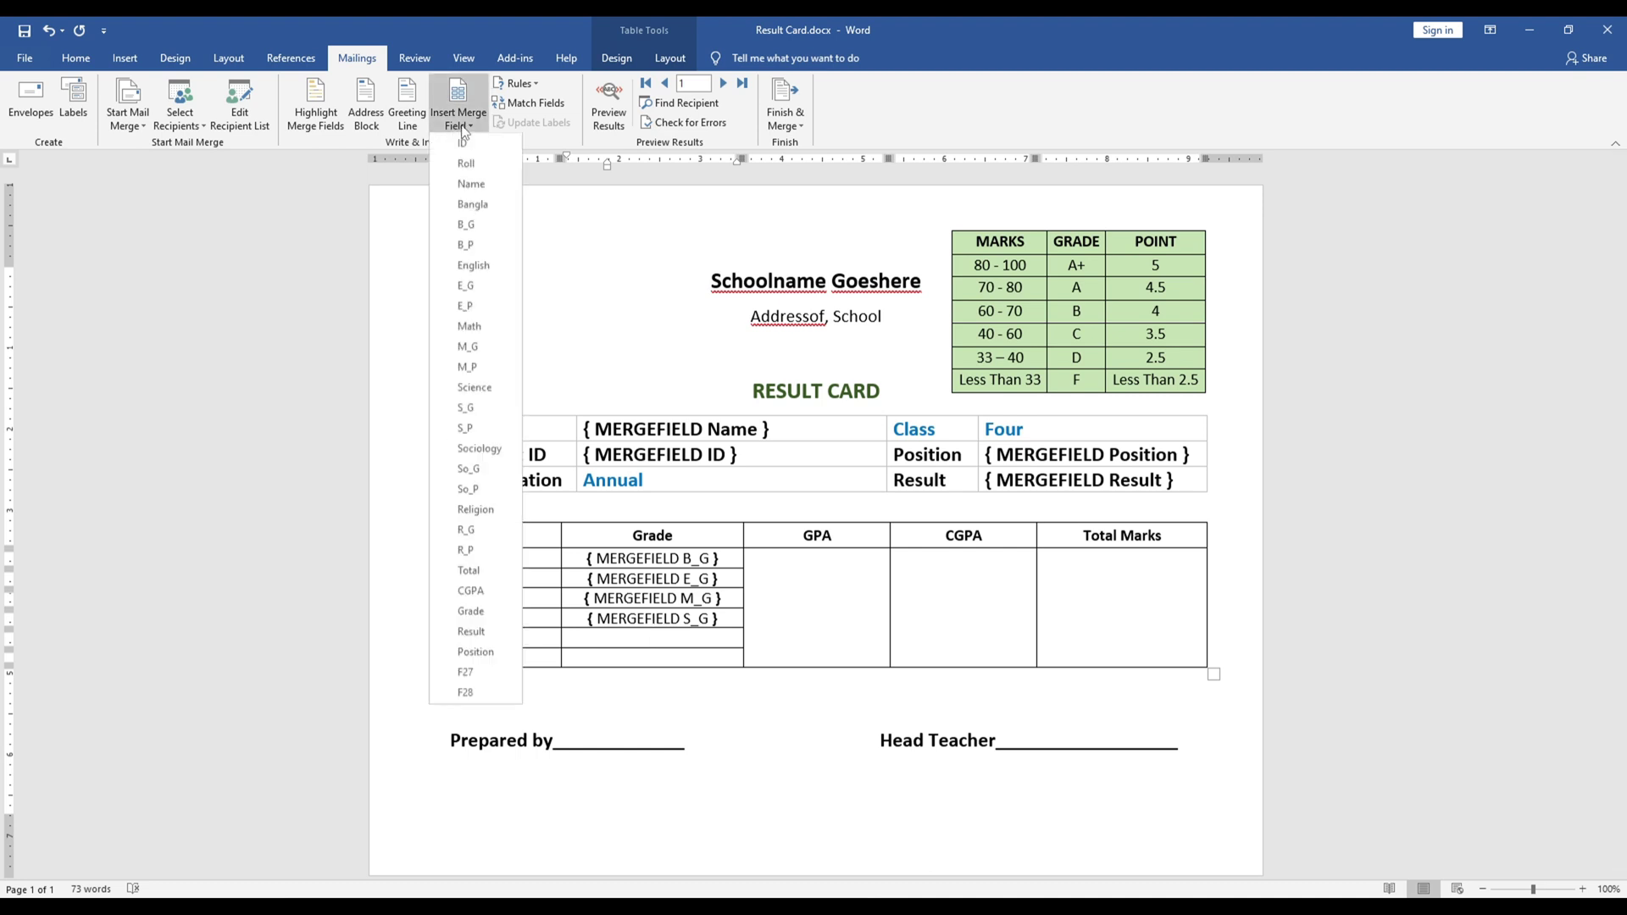
{"action": "left_click", "coordinate": [468, 468]}
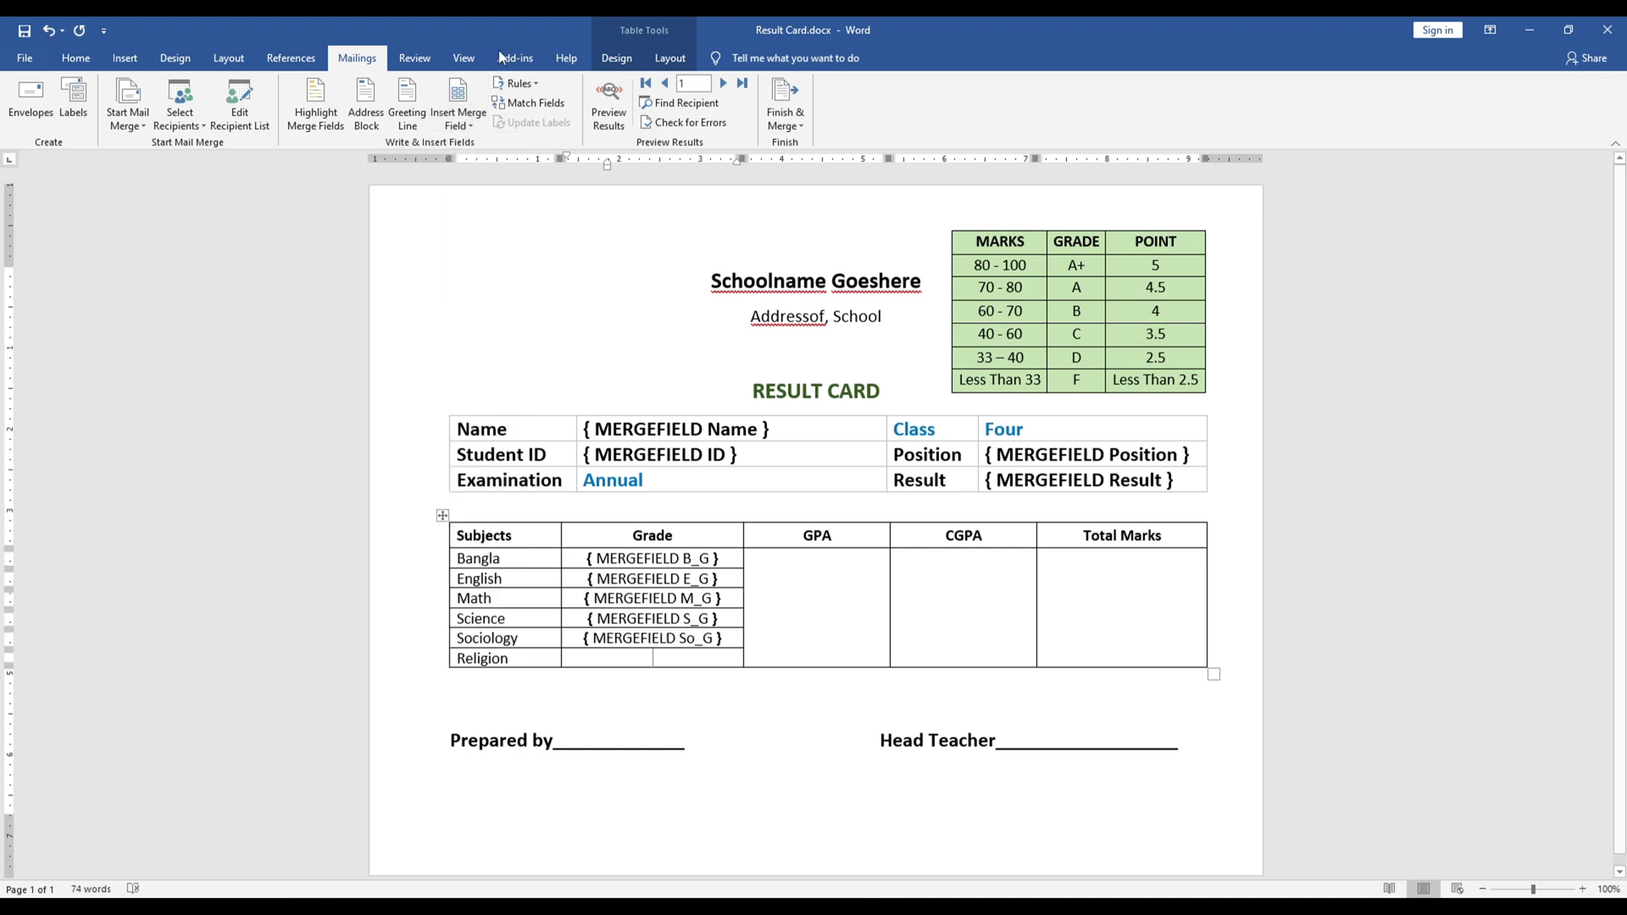
{"action": "left_click", "coordinate": [471, 120]}
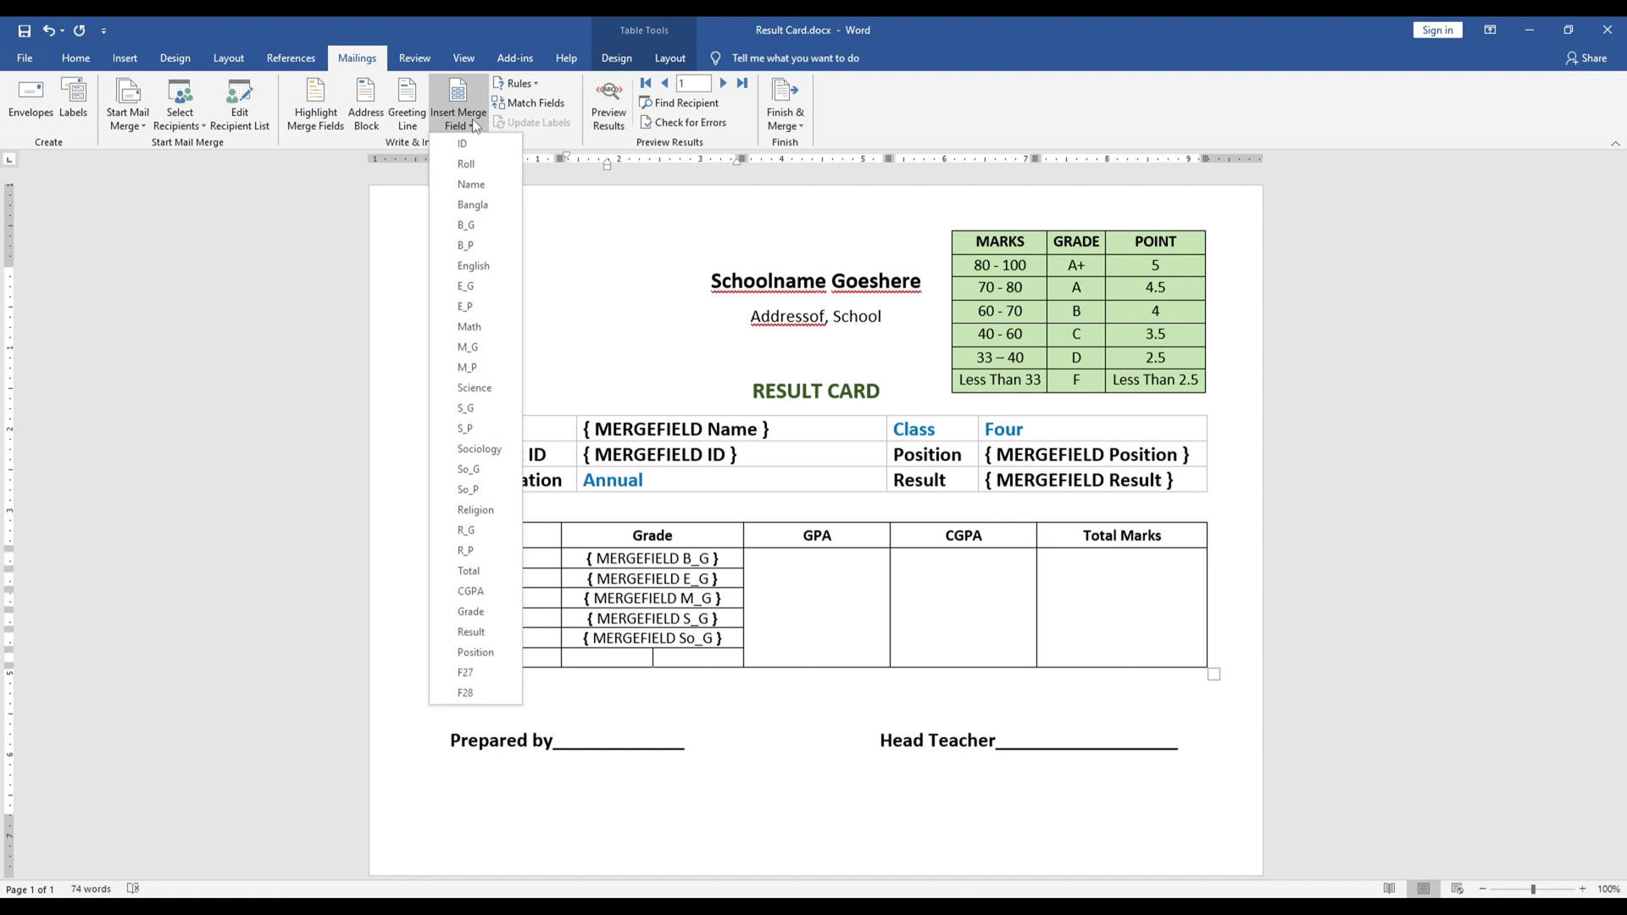
{"action": "left_click", "coordinate": [469, 532]}
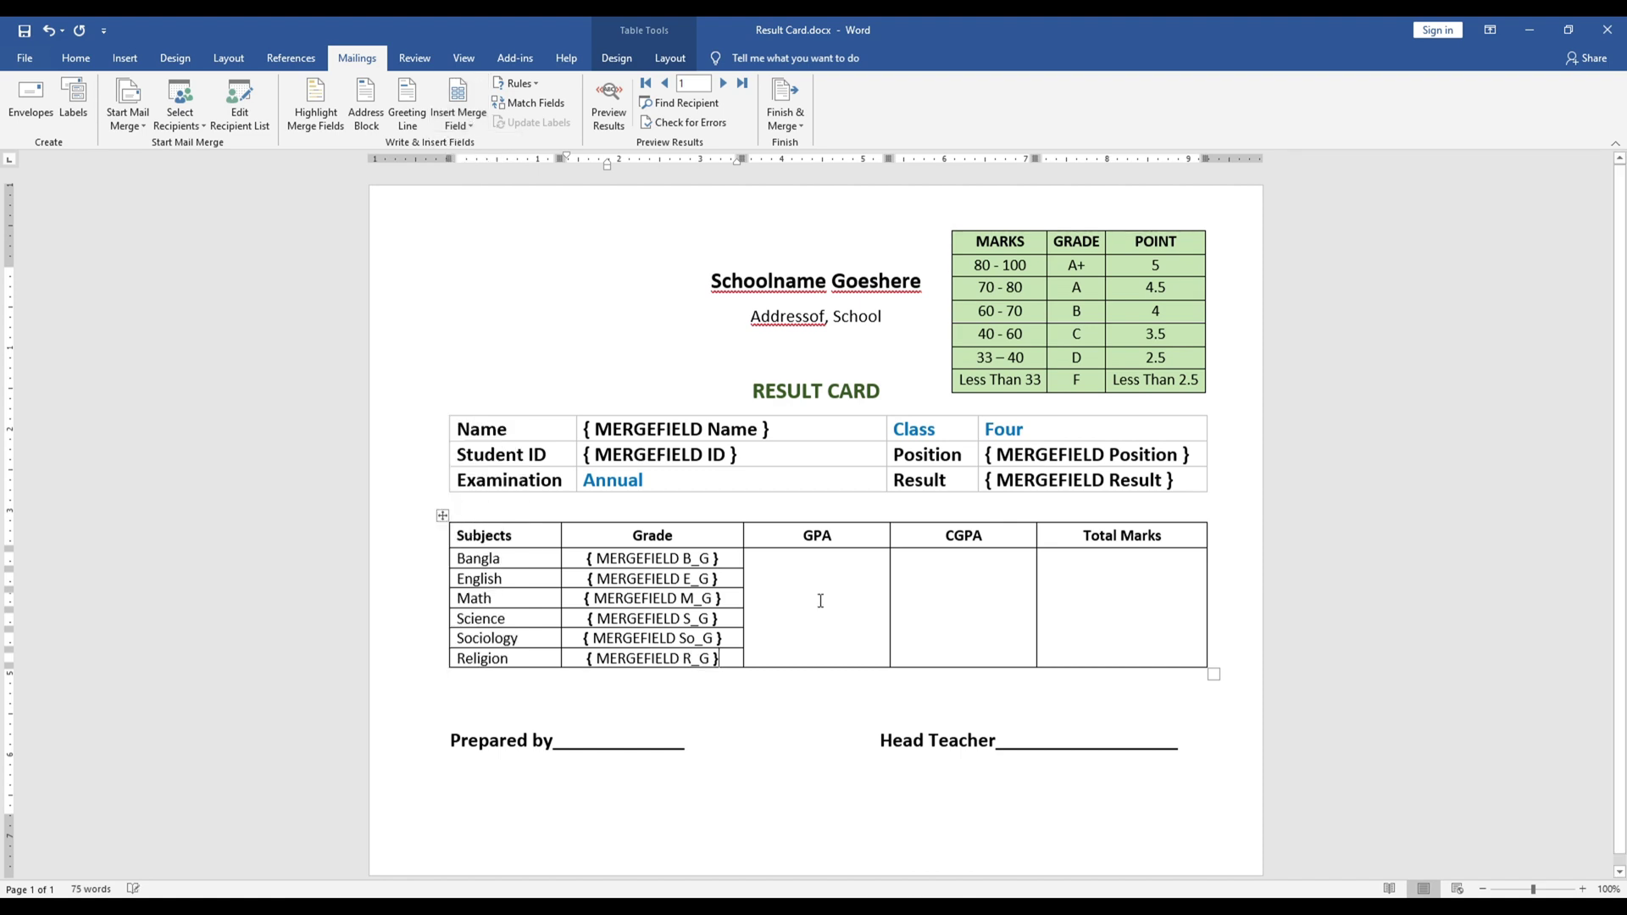
Step: Insert the merge fields Grade under GPA, CGPA under CGPA and Total under Total Marks in the subjects table
{"action": "left_click", "coordinate": [819, 567]}
{"action": "left_click", "coordinate": [465, 126]}
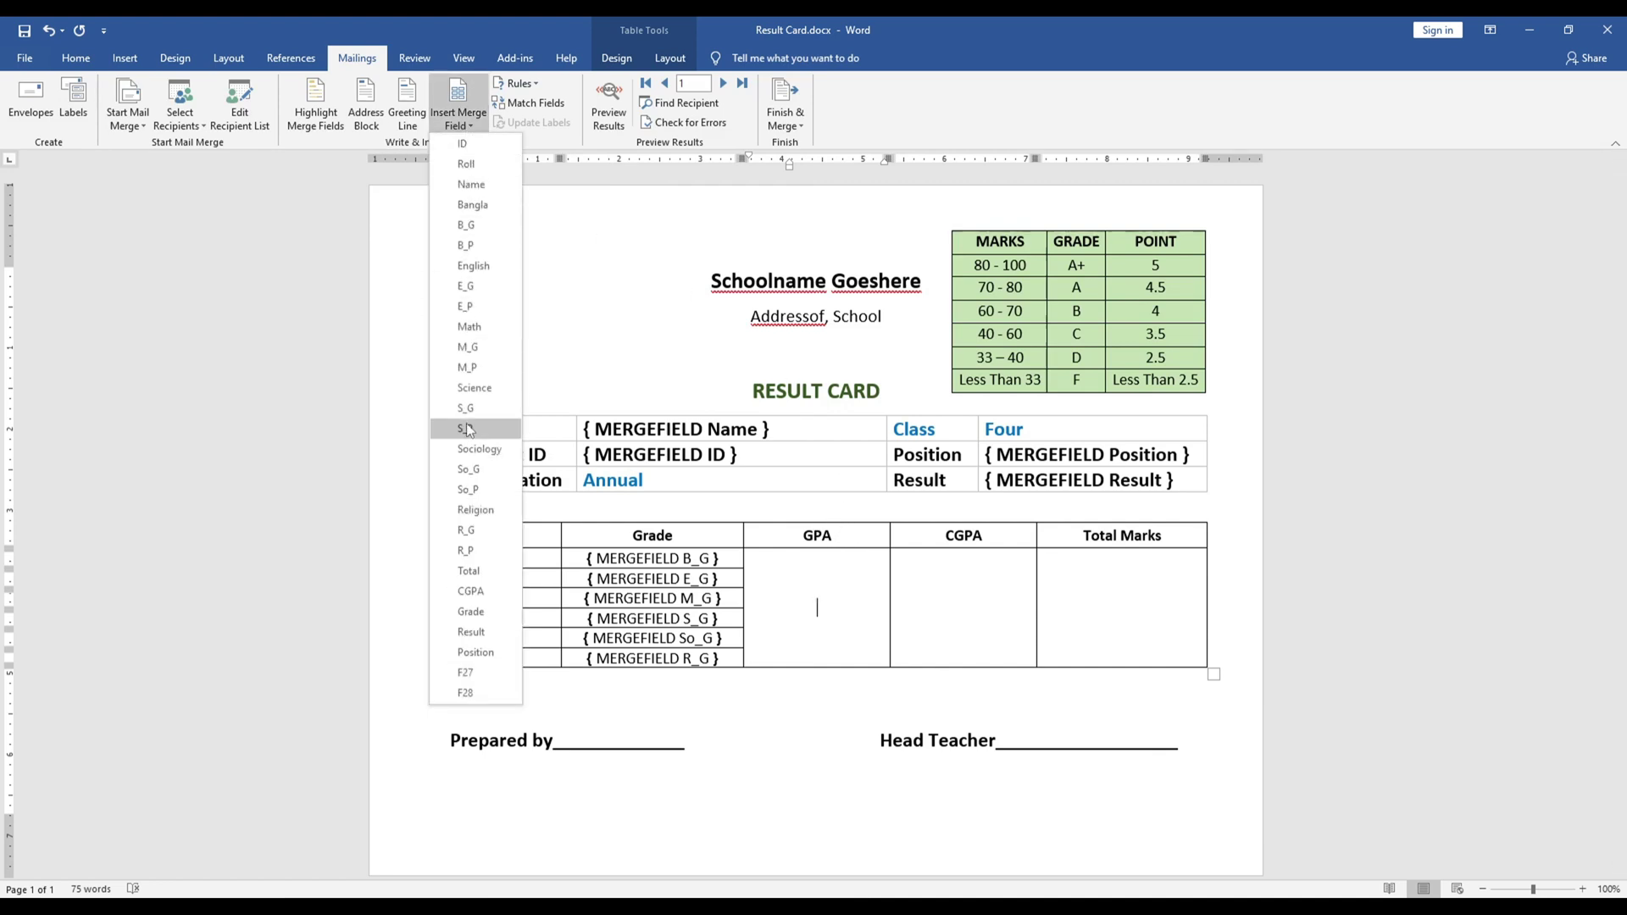
{"action": "left_click", "coordinate": [474, 612]}
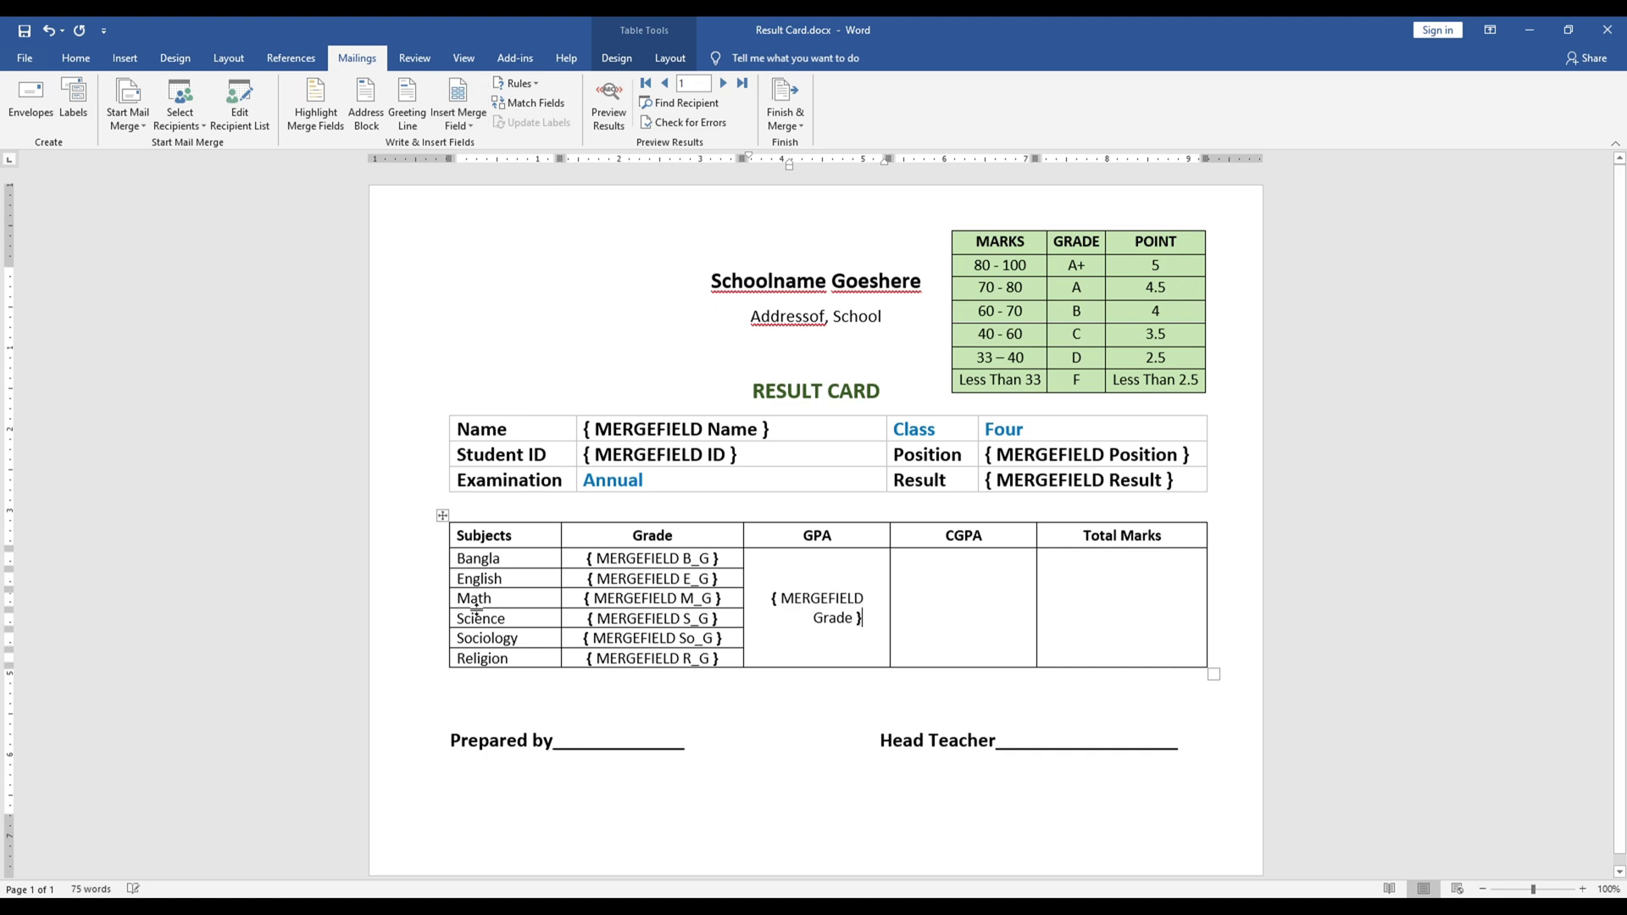
{"action": "left_click", "coordinate": [955, 601]}
{"action": "left_click", "coordinate": [465, 124]}
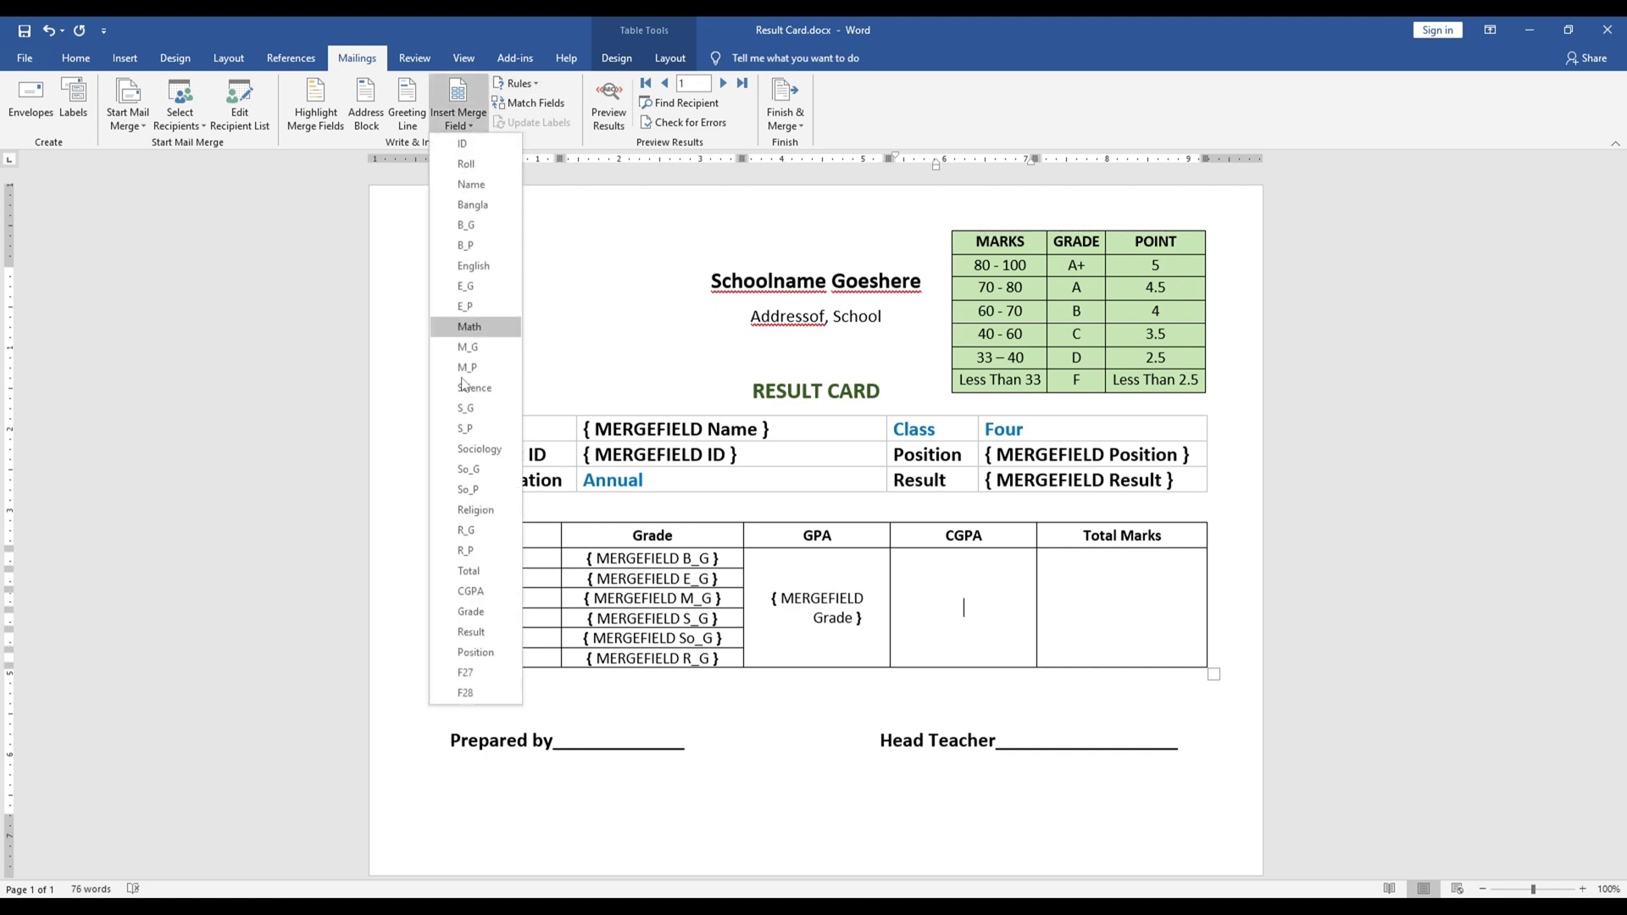
{"action": "left_click", "coordinate": [471, 591]}
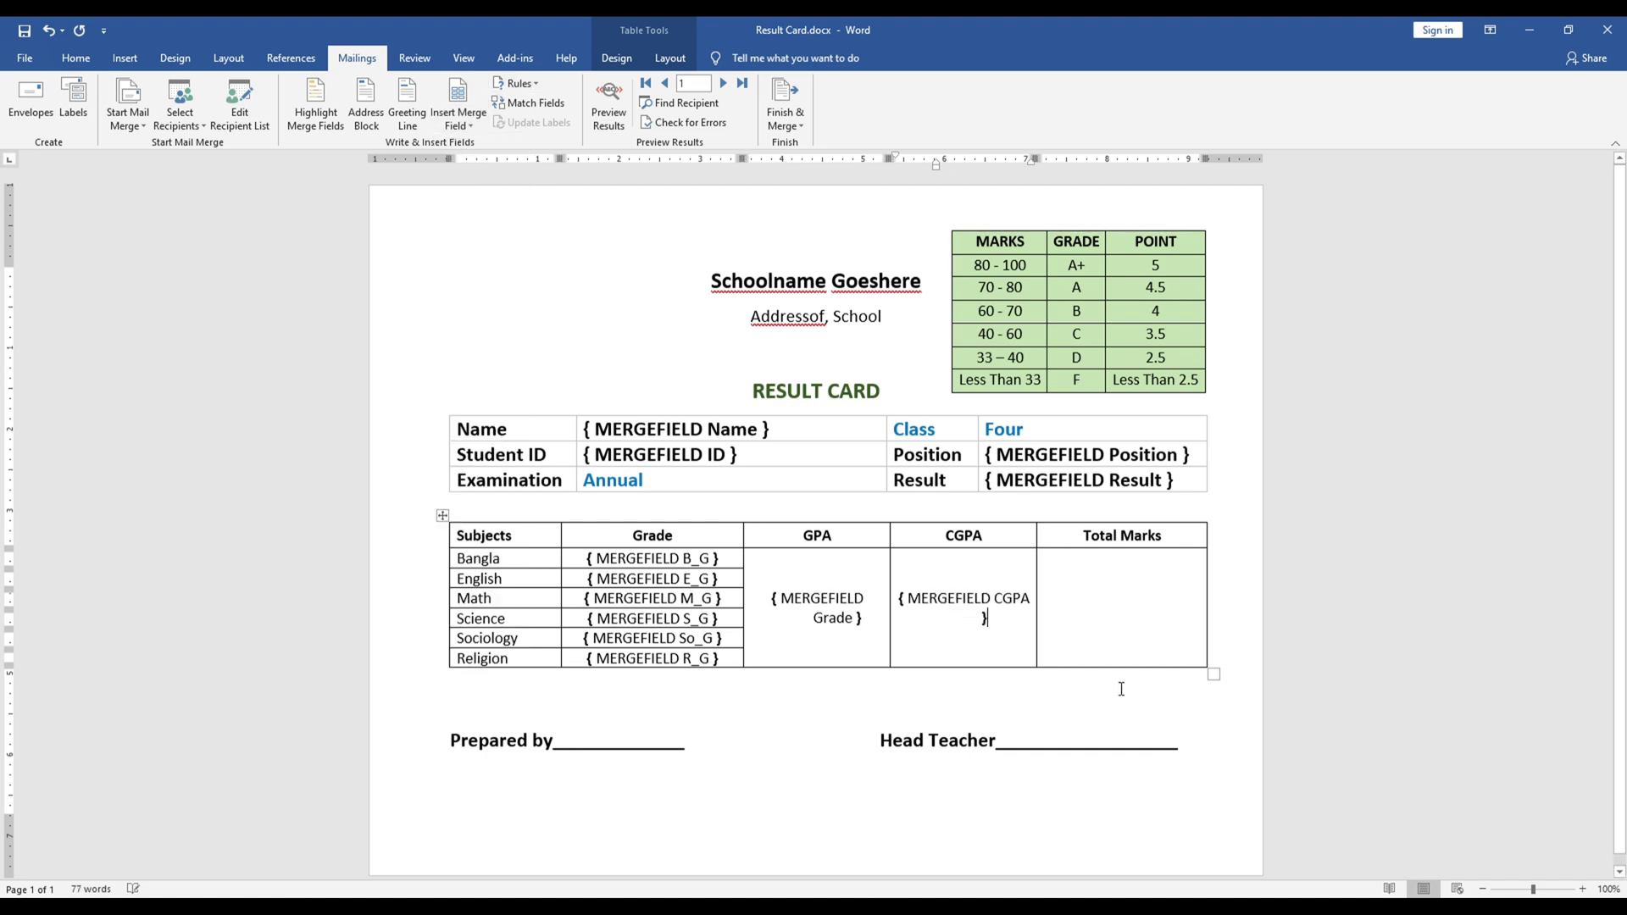
{"action": "left_click", "coordinate": [1106, 602]}
{"action": "left_click", "coordinate": [465, 124]}
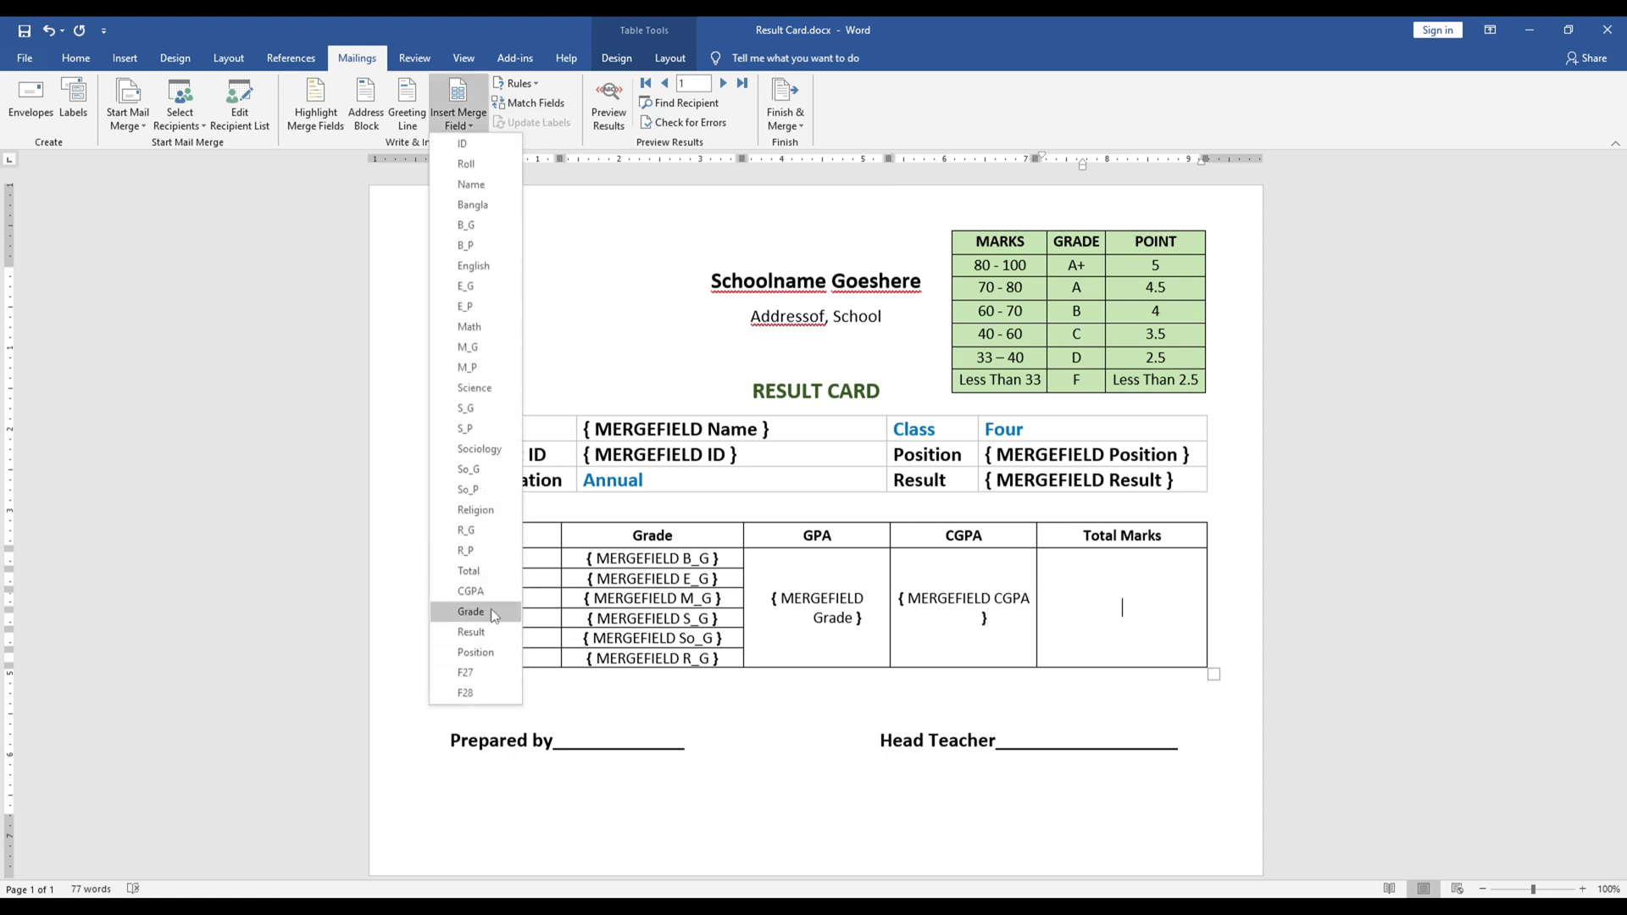
{"action": "left_click", "coordinate": [471, 572]}
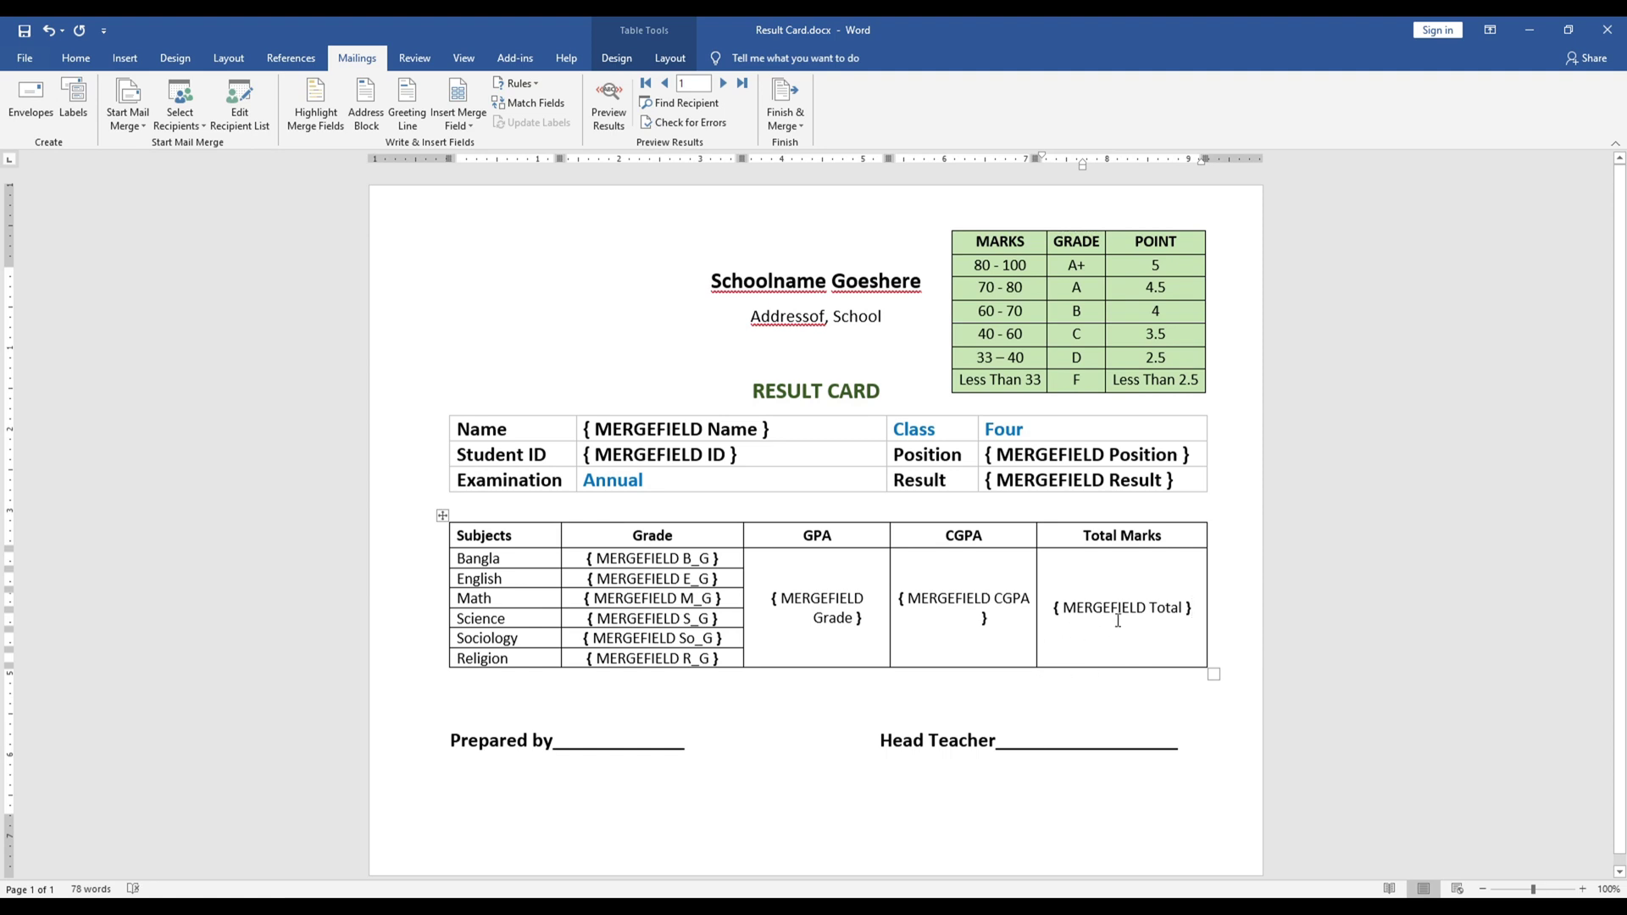
{"action": "left_click", "coordinate": [1093, 610]}
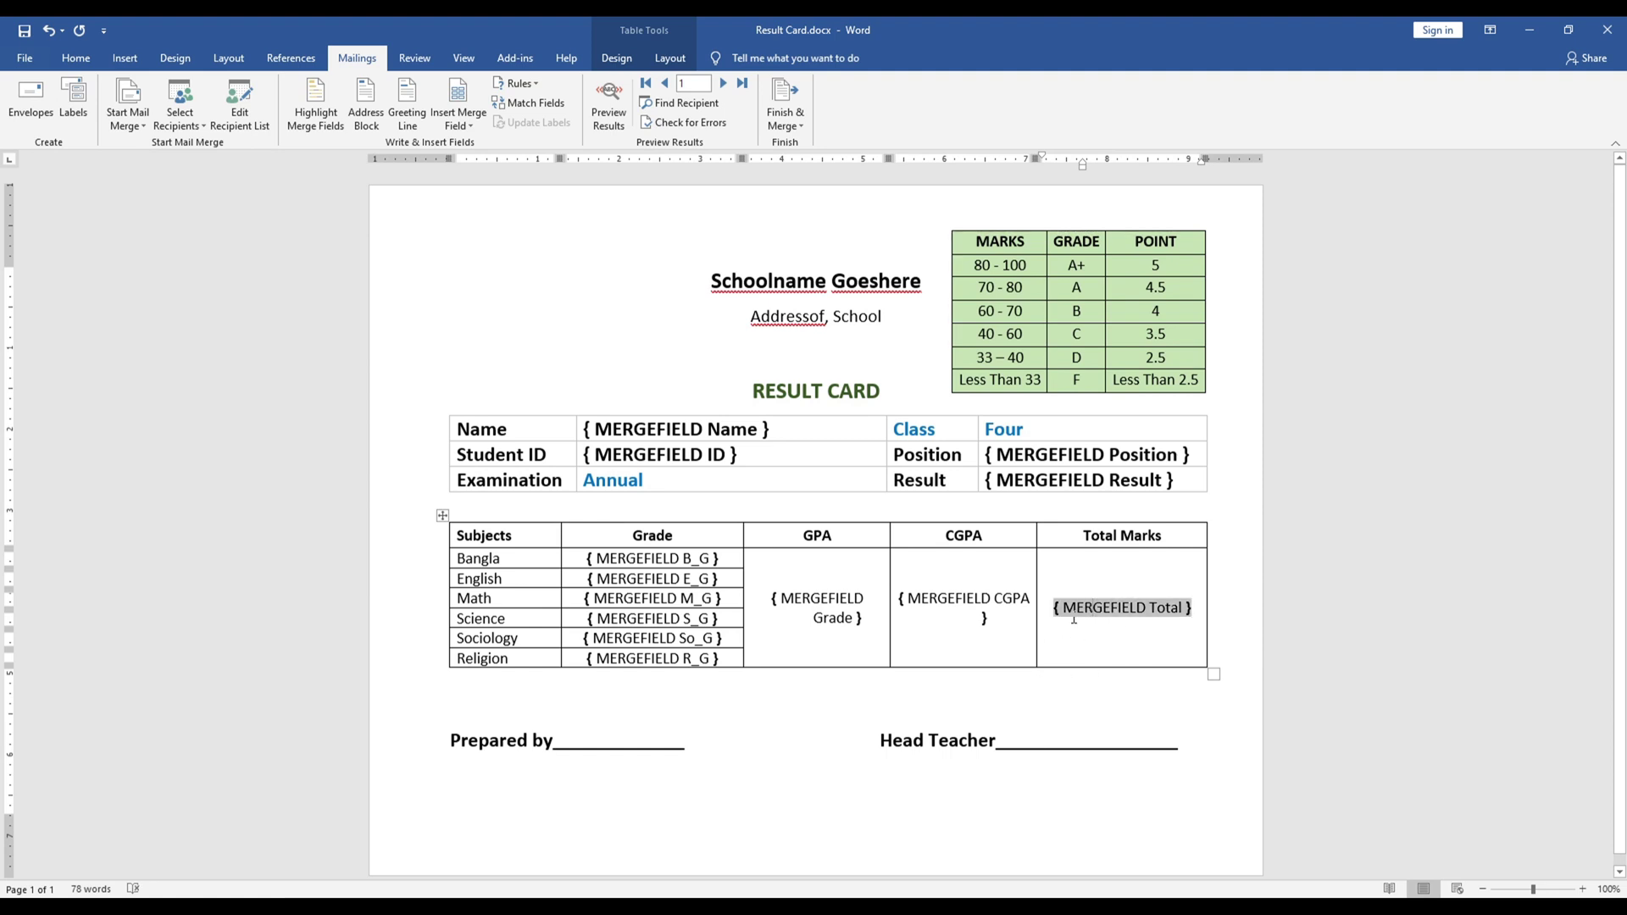
{"action": "left_click", "coordinate": [954, 628]}
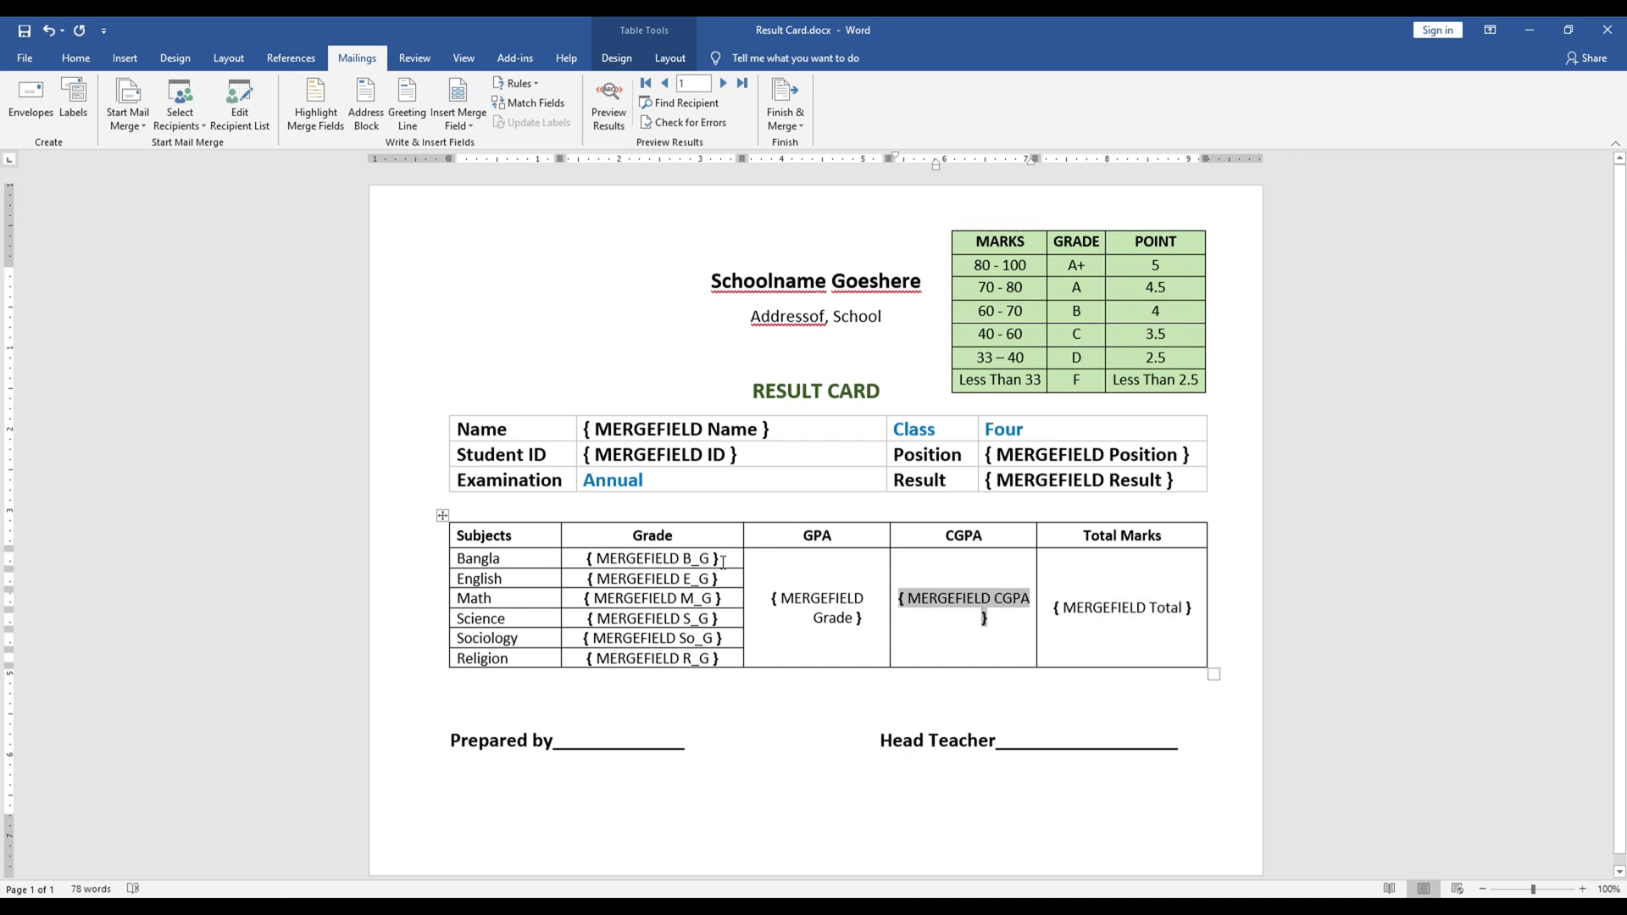
{"action": "left_click", "coordinate": [616, 559]}
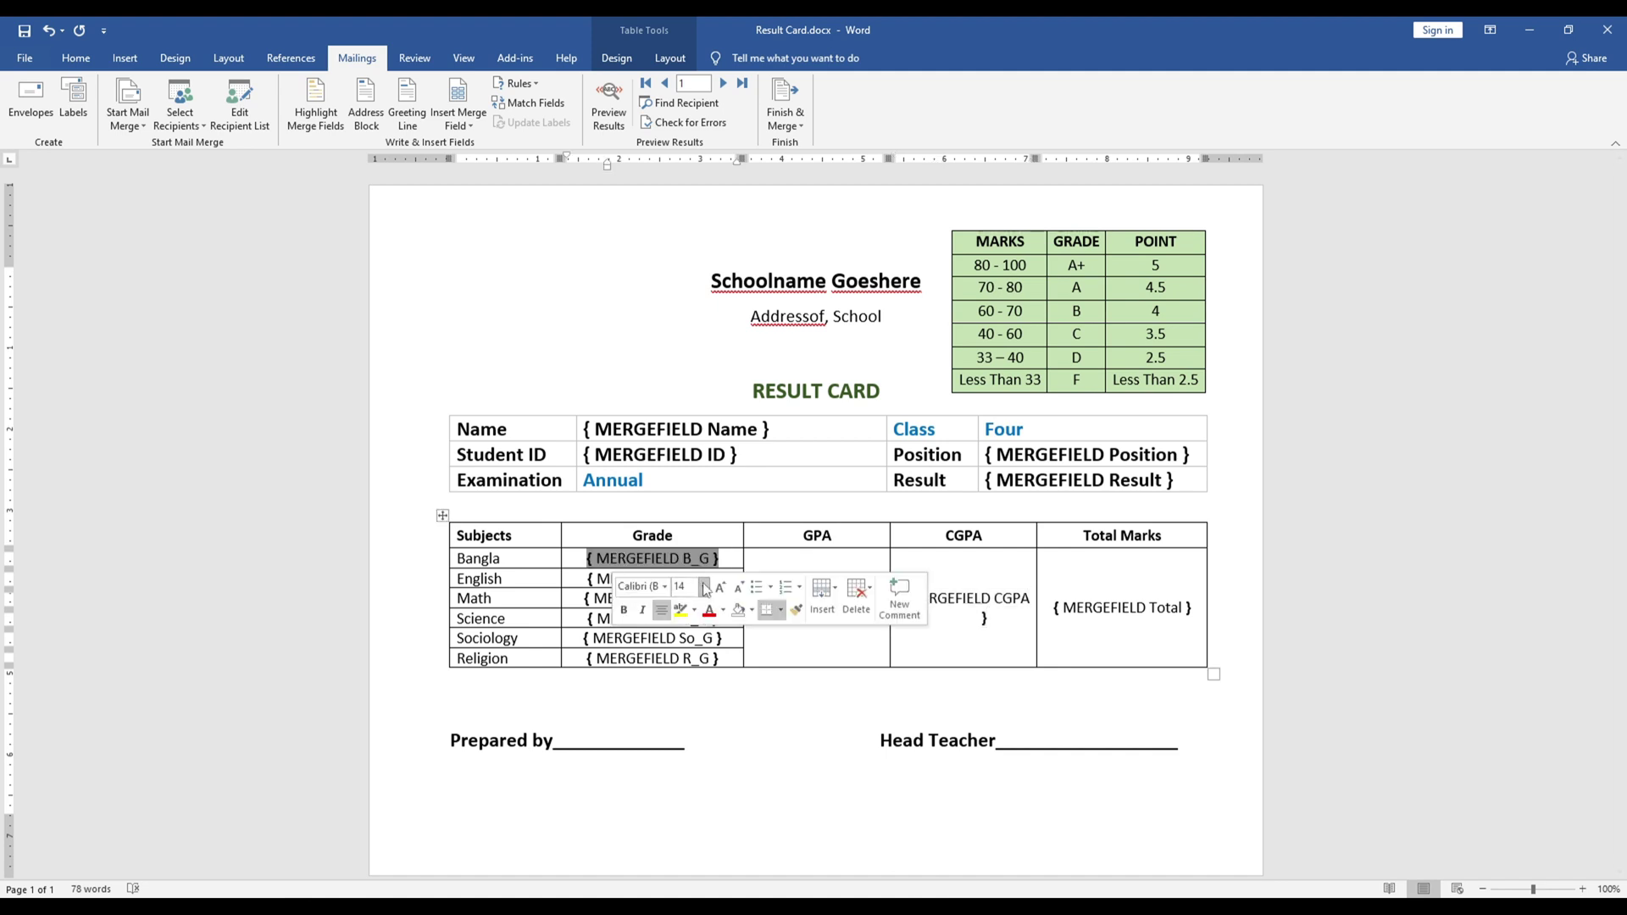
{"action": "left_click_drag", "start_coordinate": [574, 639], "coordinate": [697, 638]}
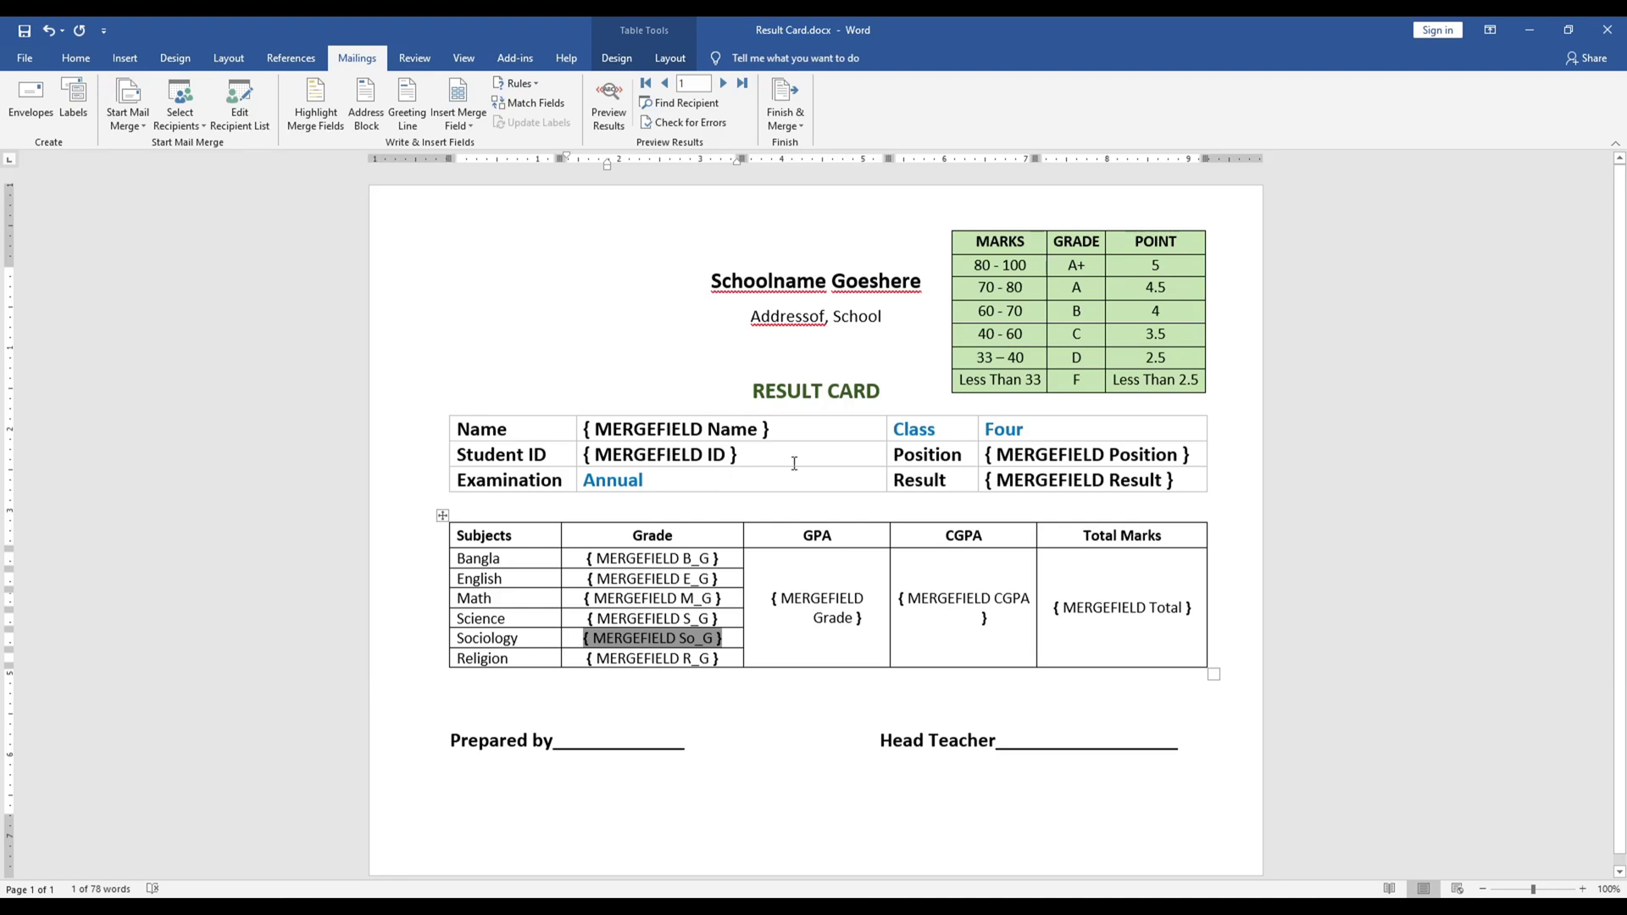
Step: Finish the mail merge by merging all records into a new document of individual, editable result cards
{"action": "left_click", "coordinate": [800, 127]}
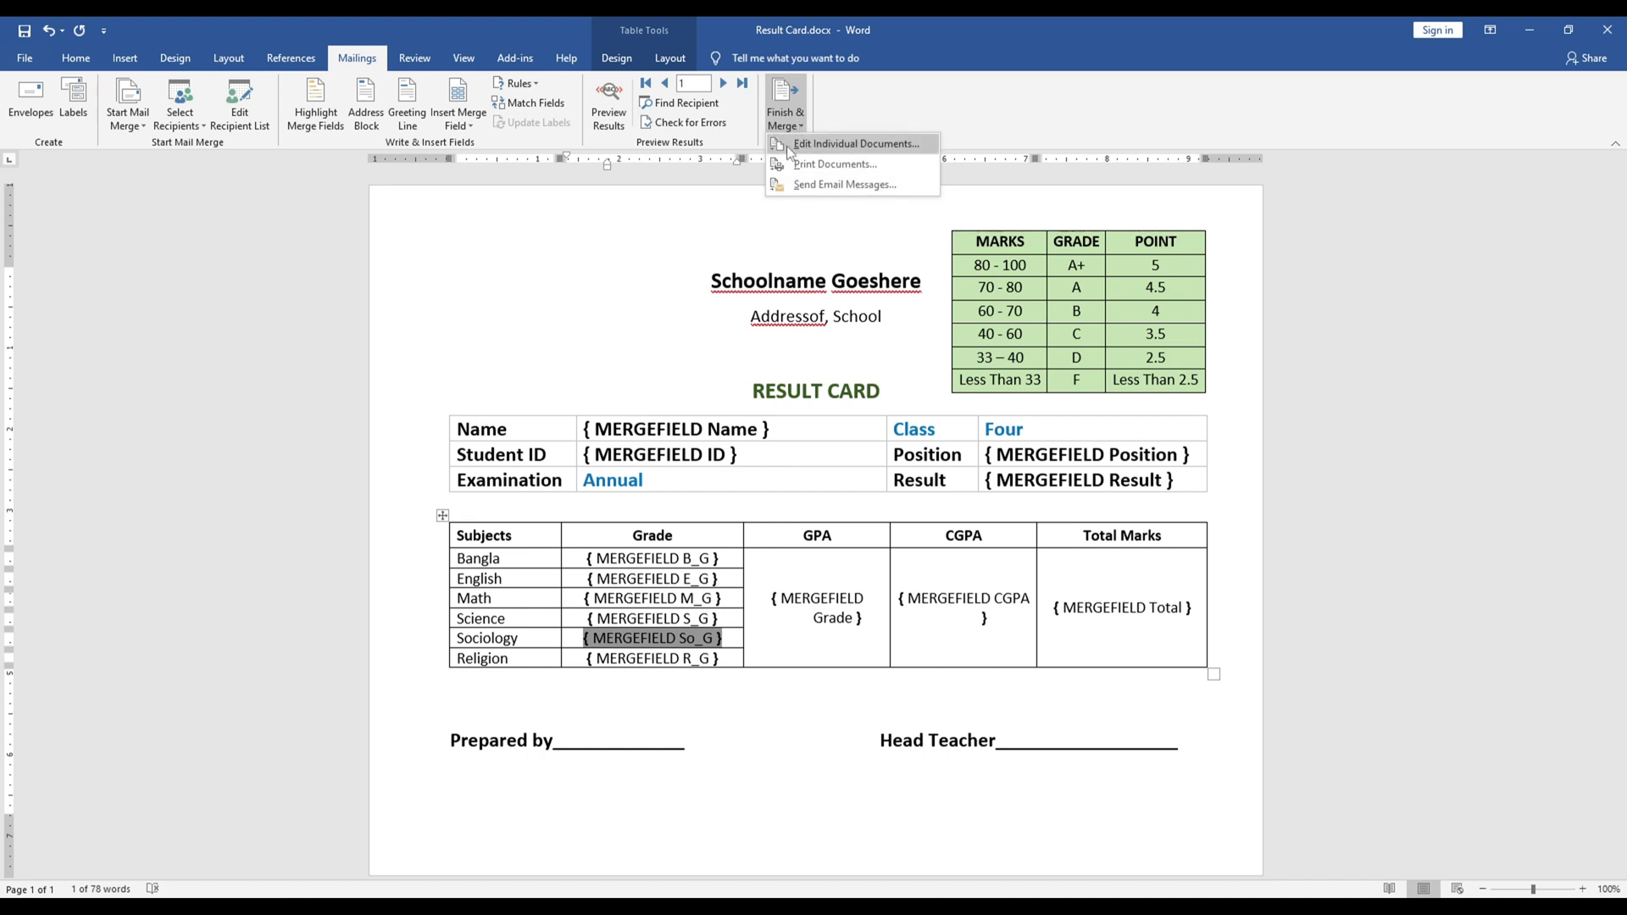
{"action": "left_click", "coordinate": [850, 146]}
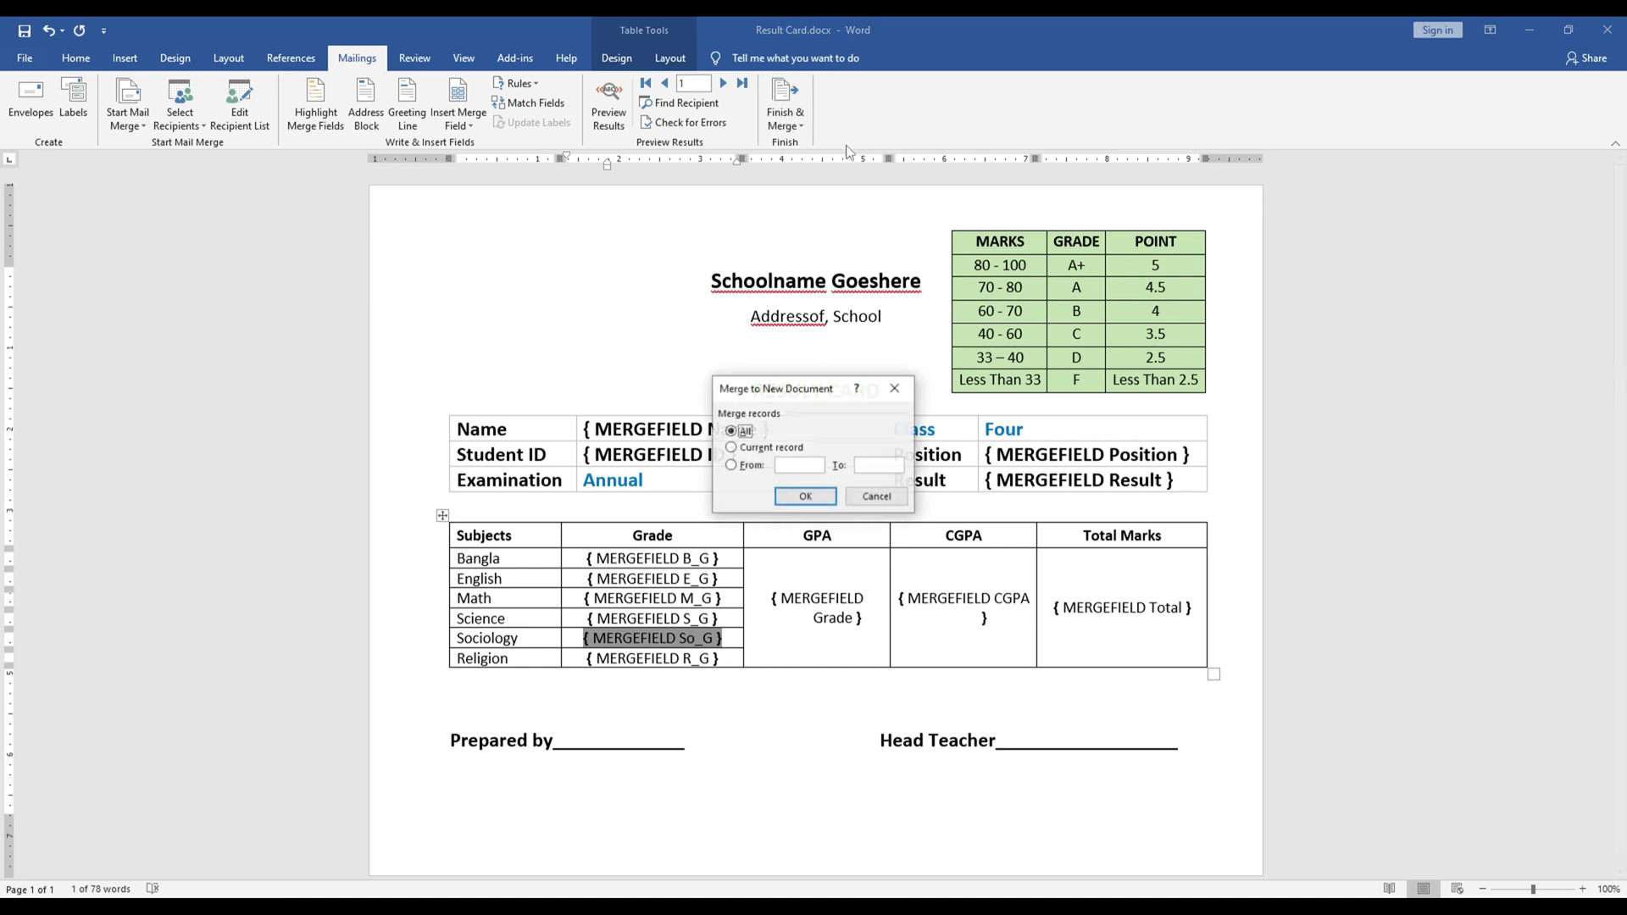
{"action": "left_click", "coordinate": [804, 497]}
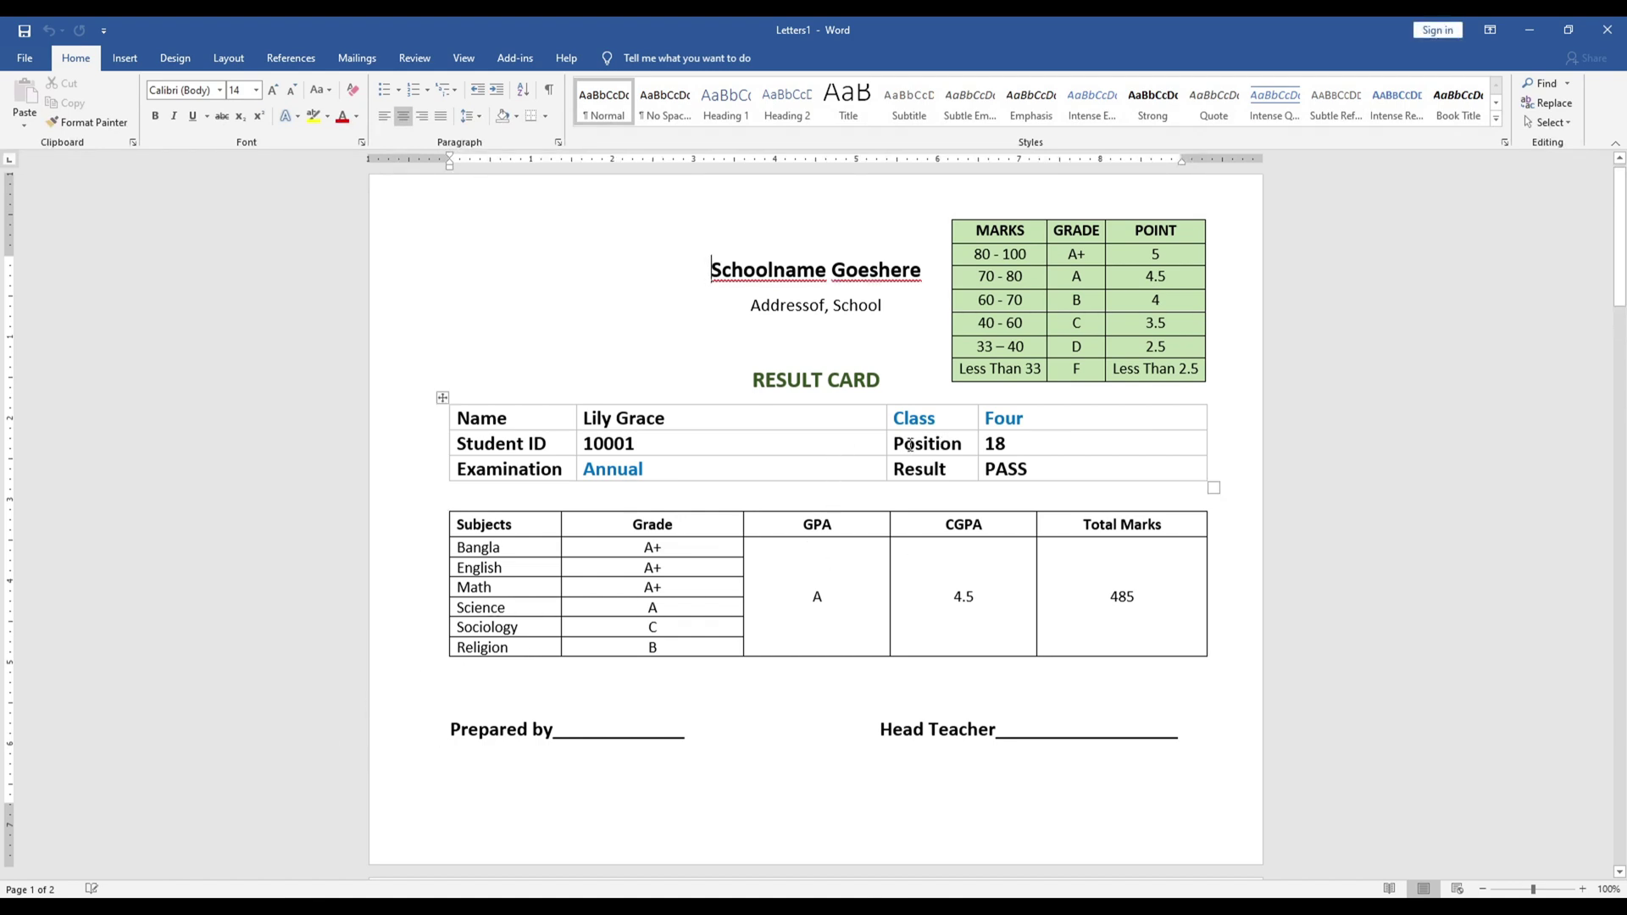
{"action": "left_click", "coordinate": [939, 444]}
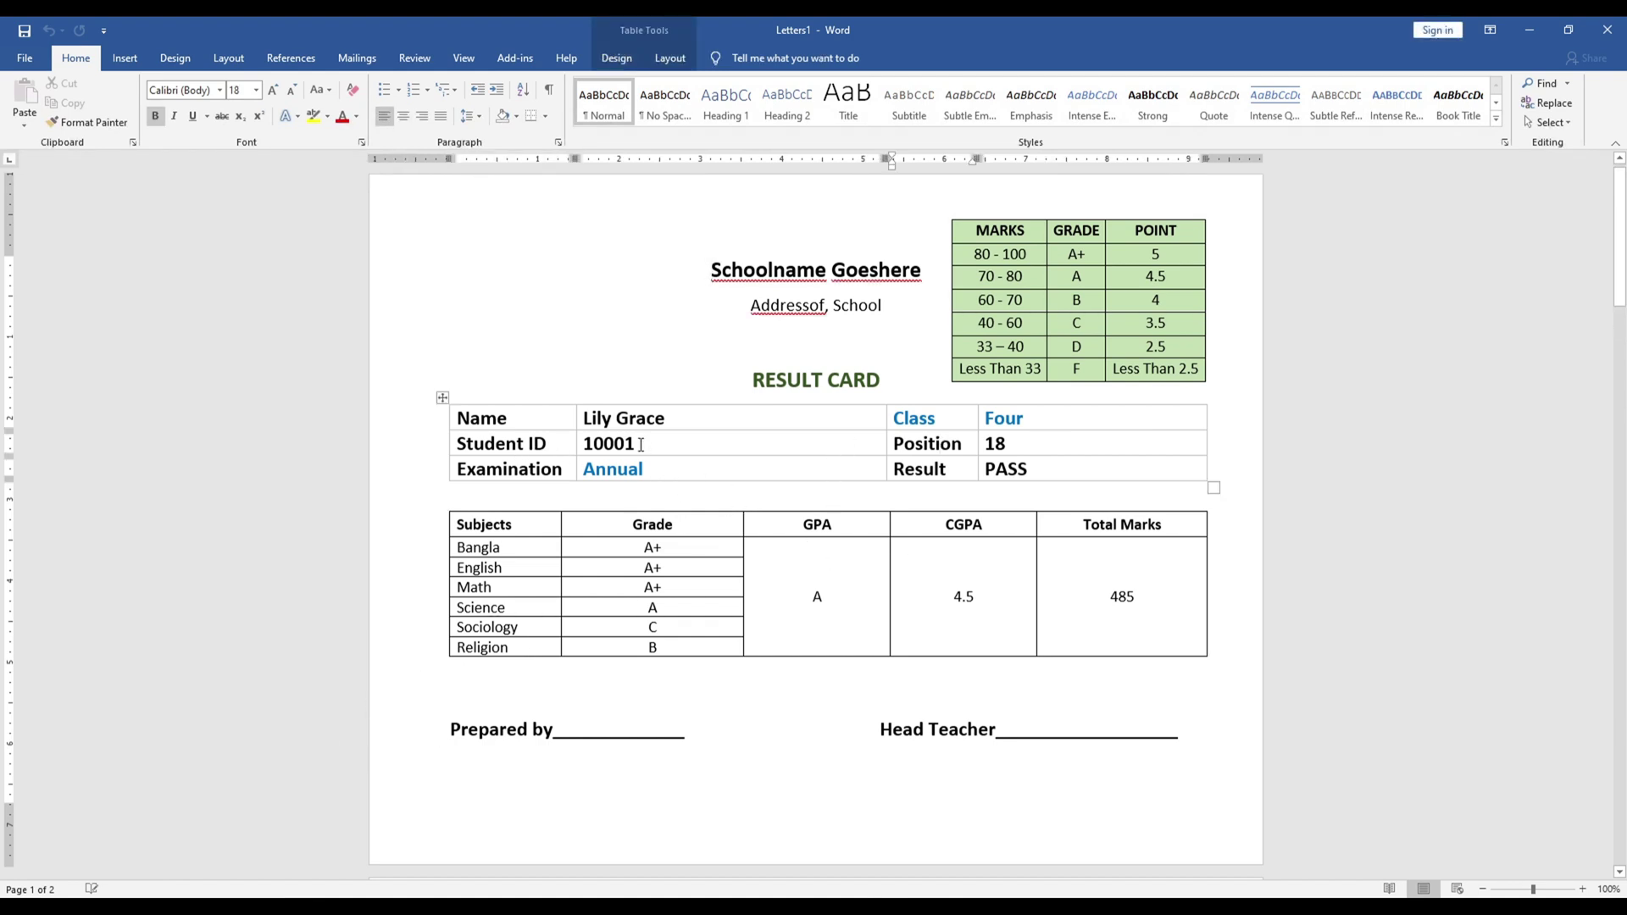
Step: Open part-7-project-3-result-card-in-excel.xlsx in Excel as read-only from the Part-7-proj-3 folder inside MS Excel Tutorial
{"action": "left_click_drag", "start_coordinate": [641, 444], "coordinate": [582, 418]}
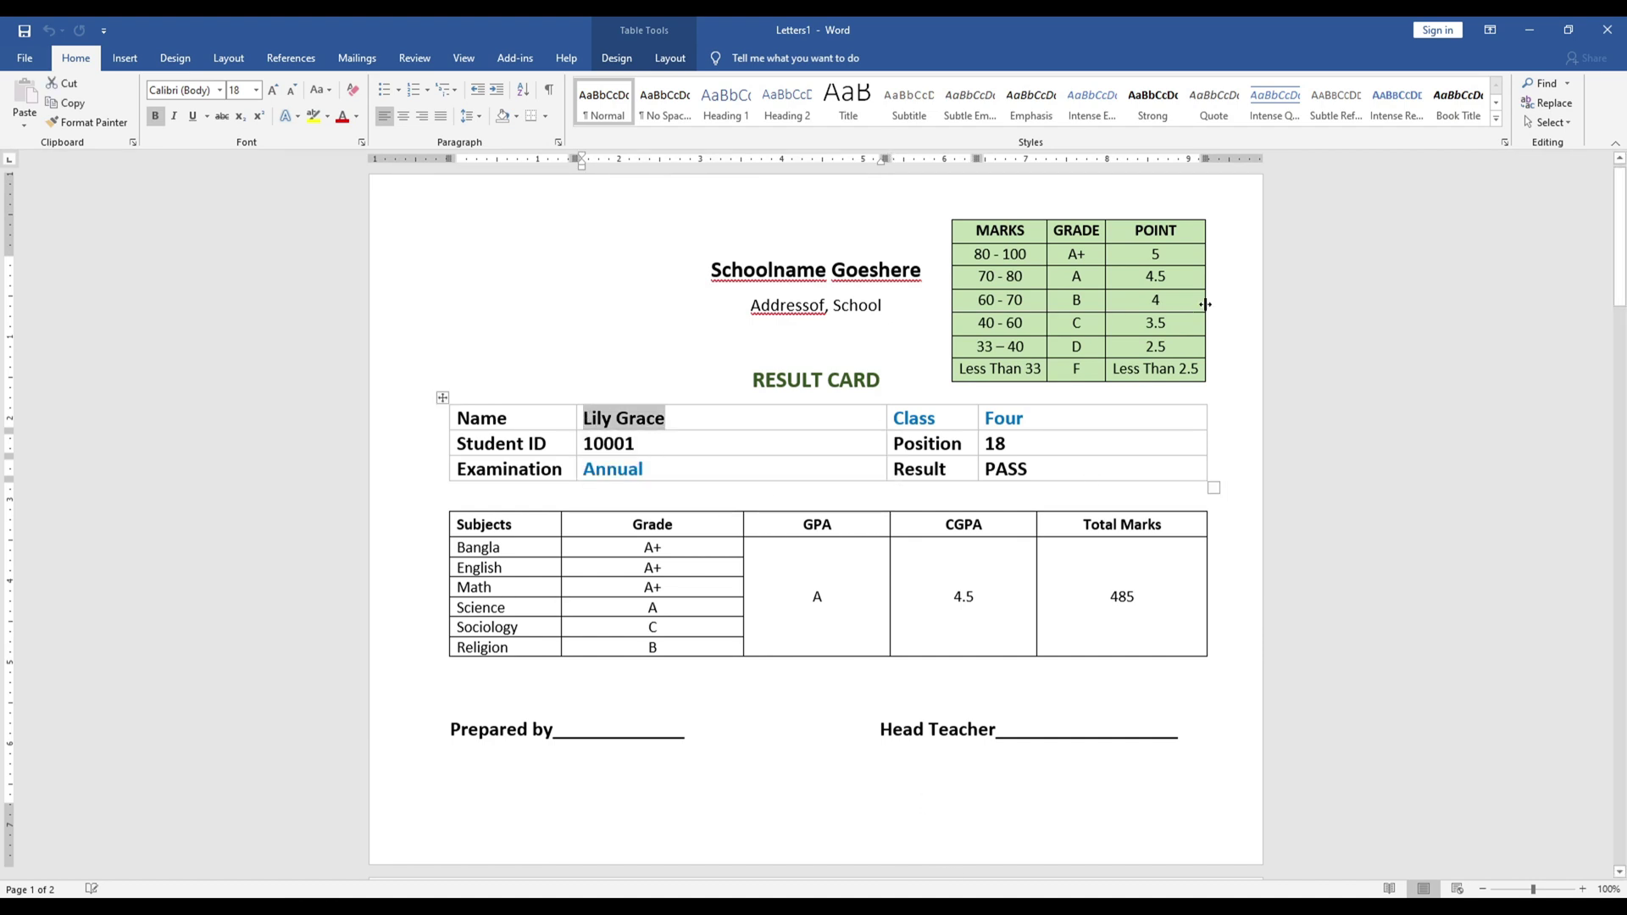
{"action": "left_click", "coordinate": [1532, 30]}
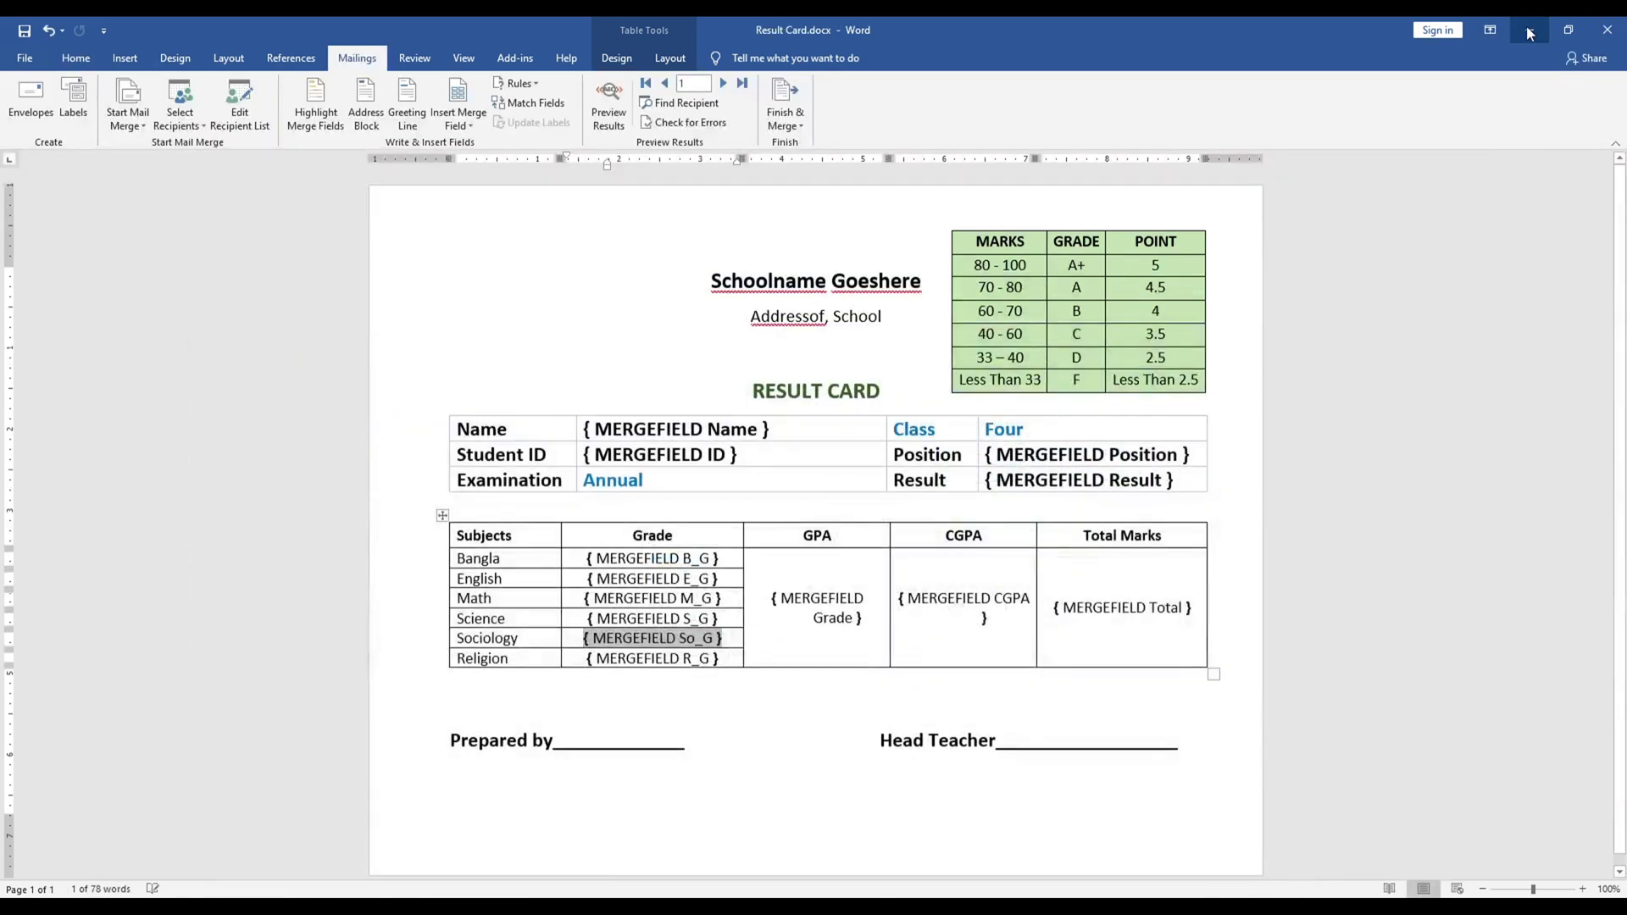
{"action": "left_click", "coordinate": [1529, 32]}
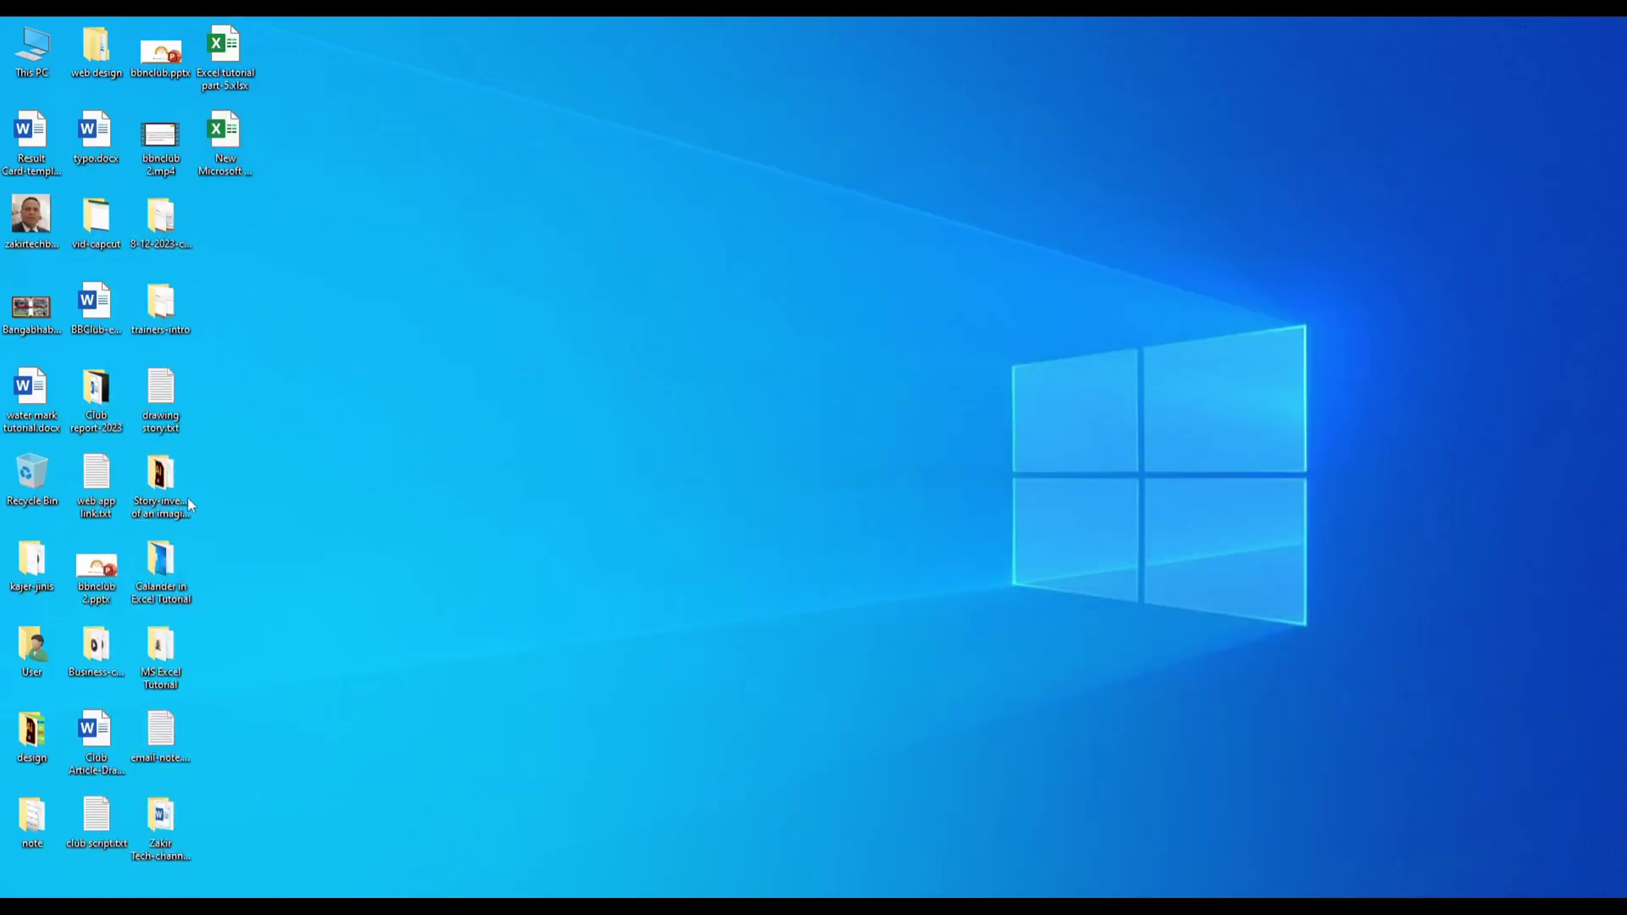
{"action": "double_click", "coordinate": [169, 647]}
{"action": "double_click", "coordinate": [199, 256]}
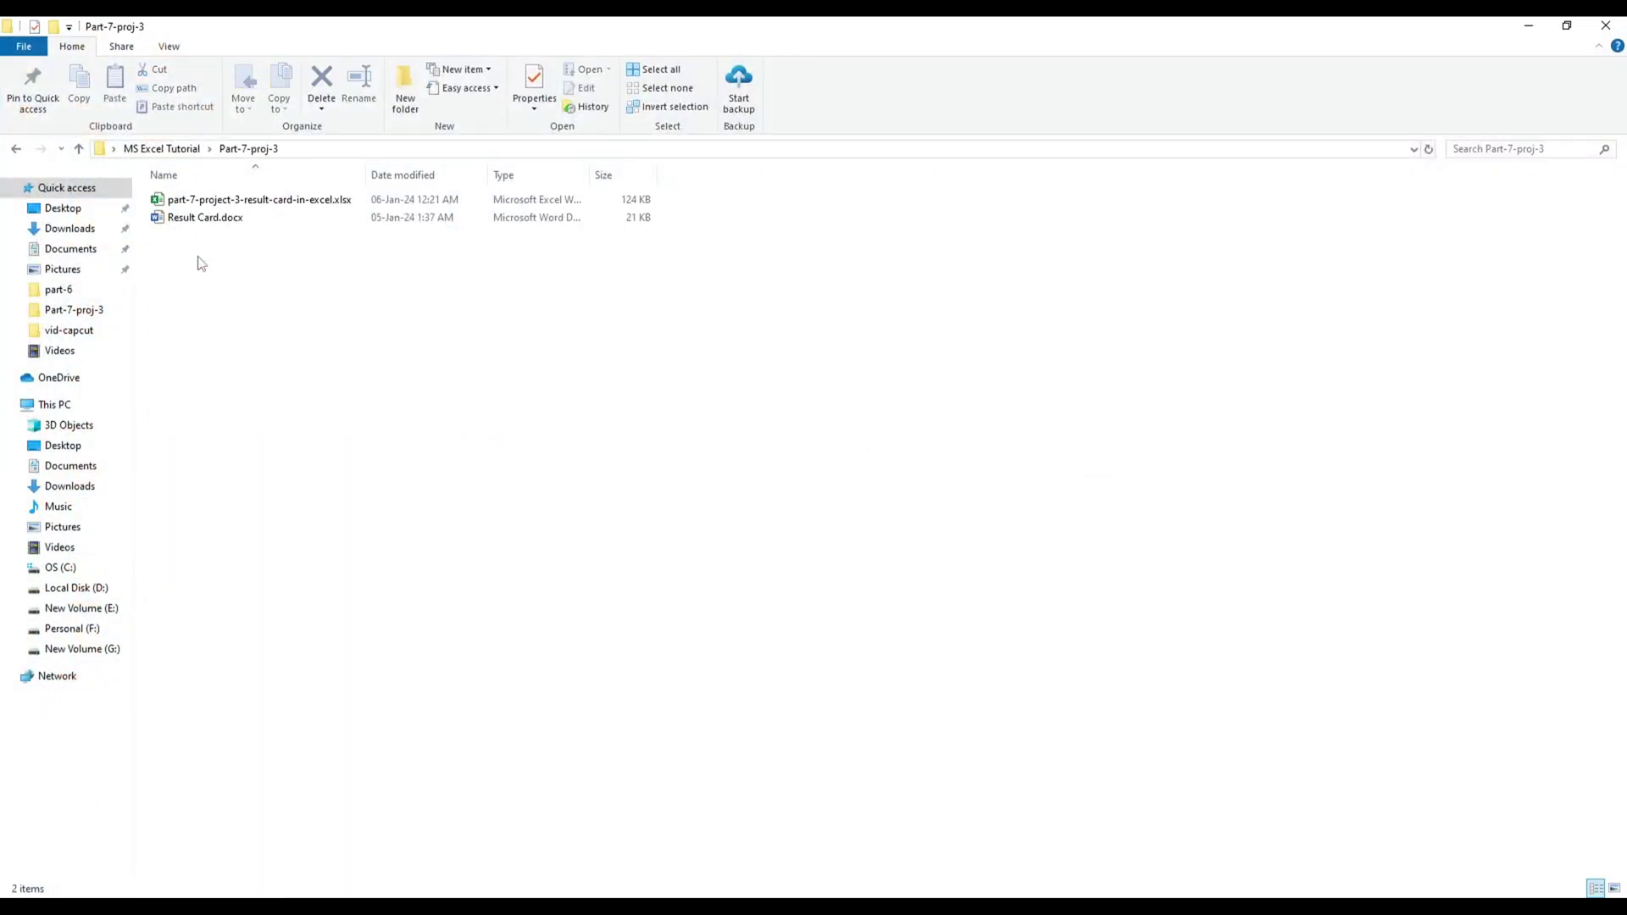
{"action": "double_click", "coordinate": [208, 201]}
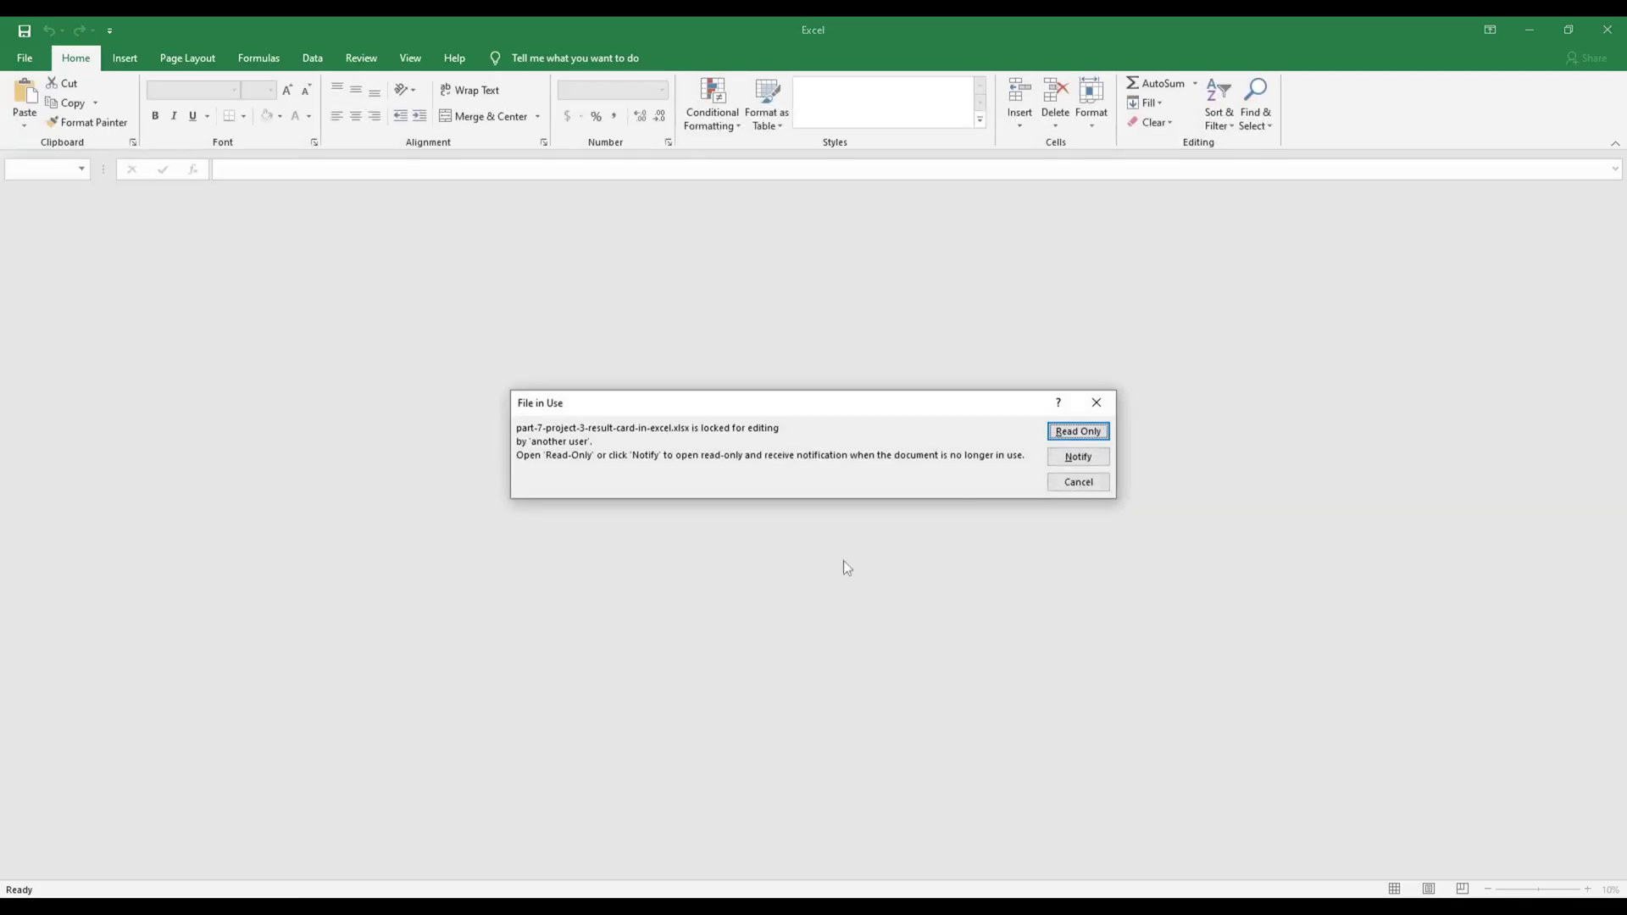
{"action": "left_click", "coordinate": [1078, 431]}
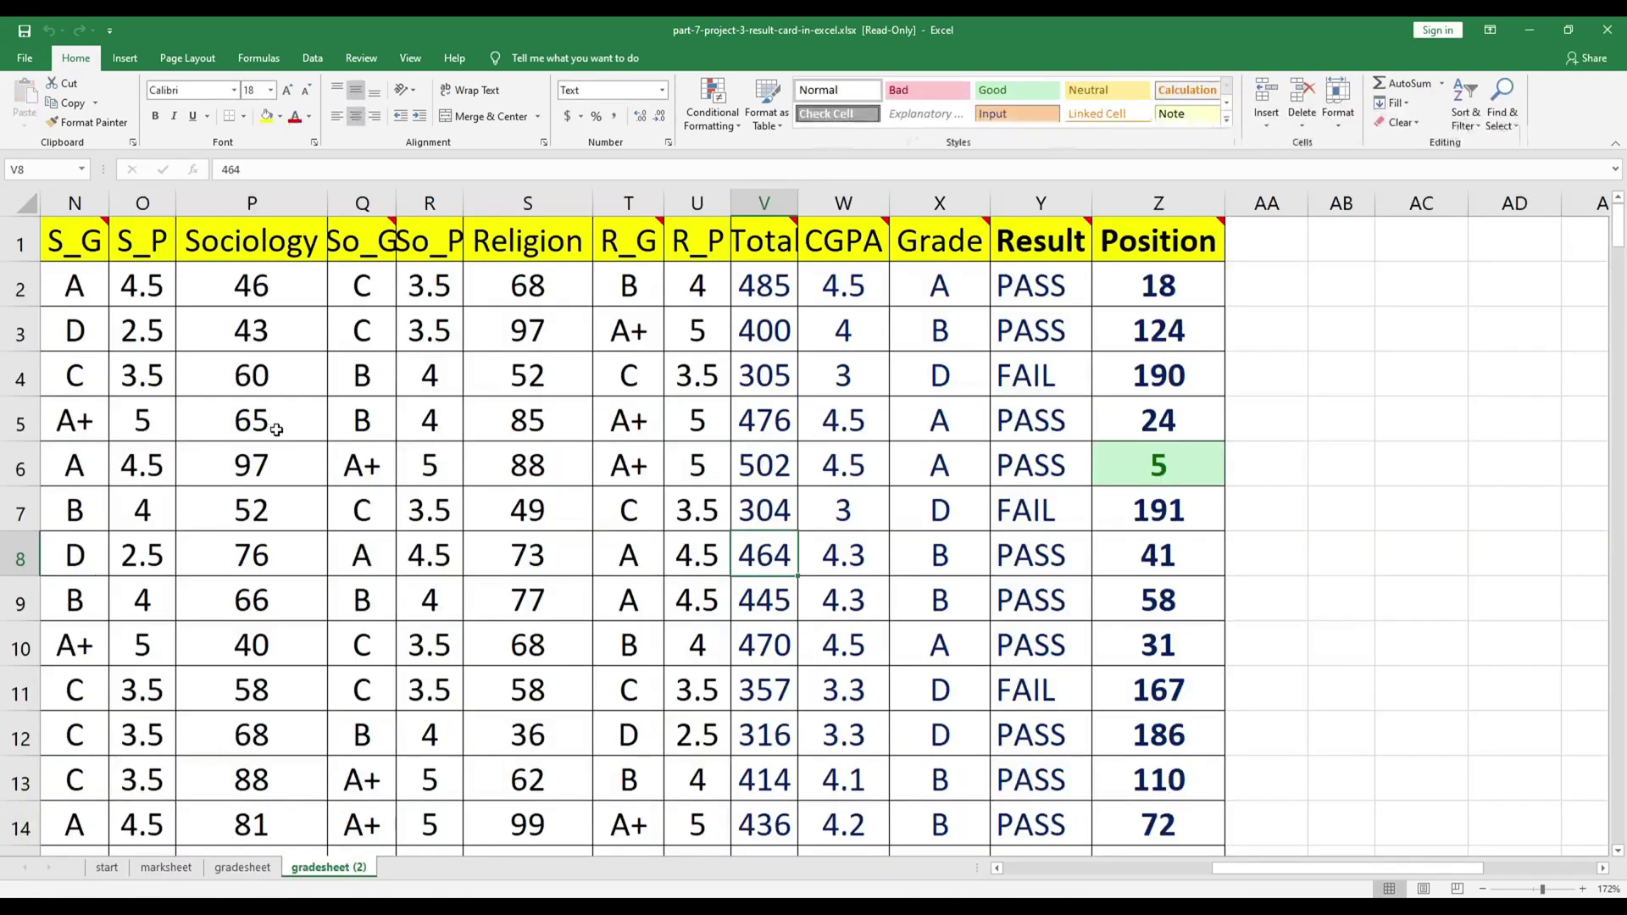
Step: Look up the first student's ID and name on the gradesheet (2) sheet
{"action": "left_click", "coordinate": [269, 462]}
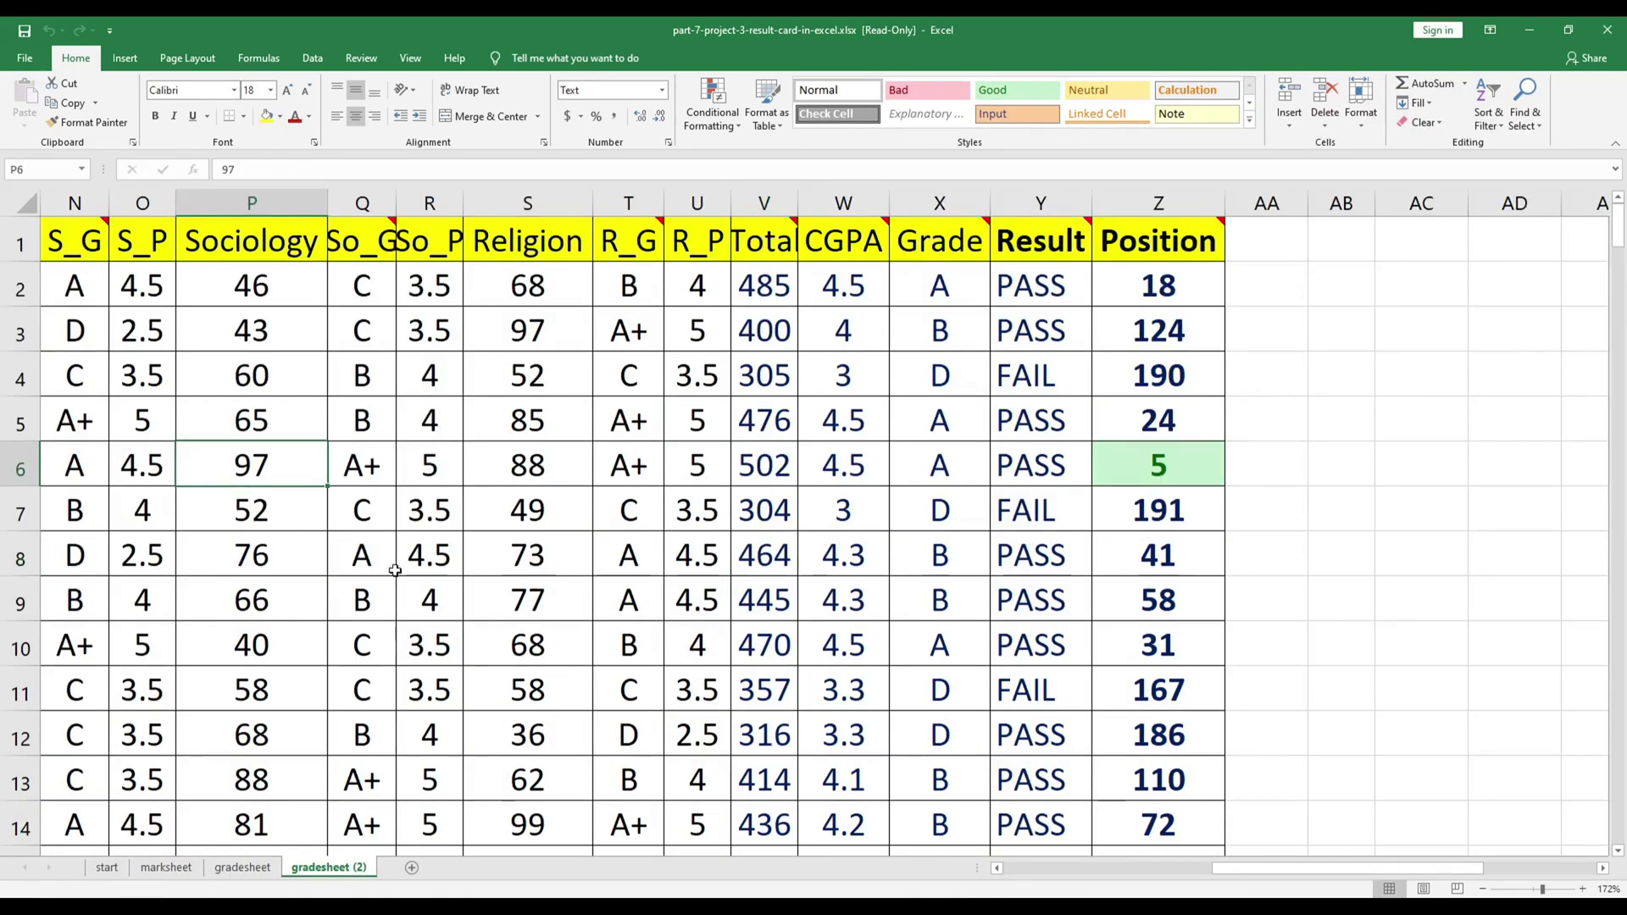
{"action": "left_click_drag", "start_coordinate": [1234, 872], "coordinate": [1026, 872]}
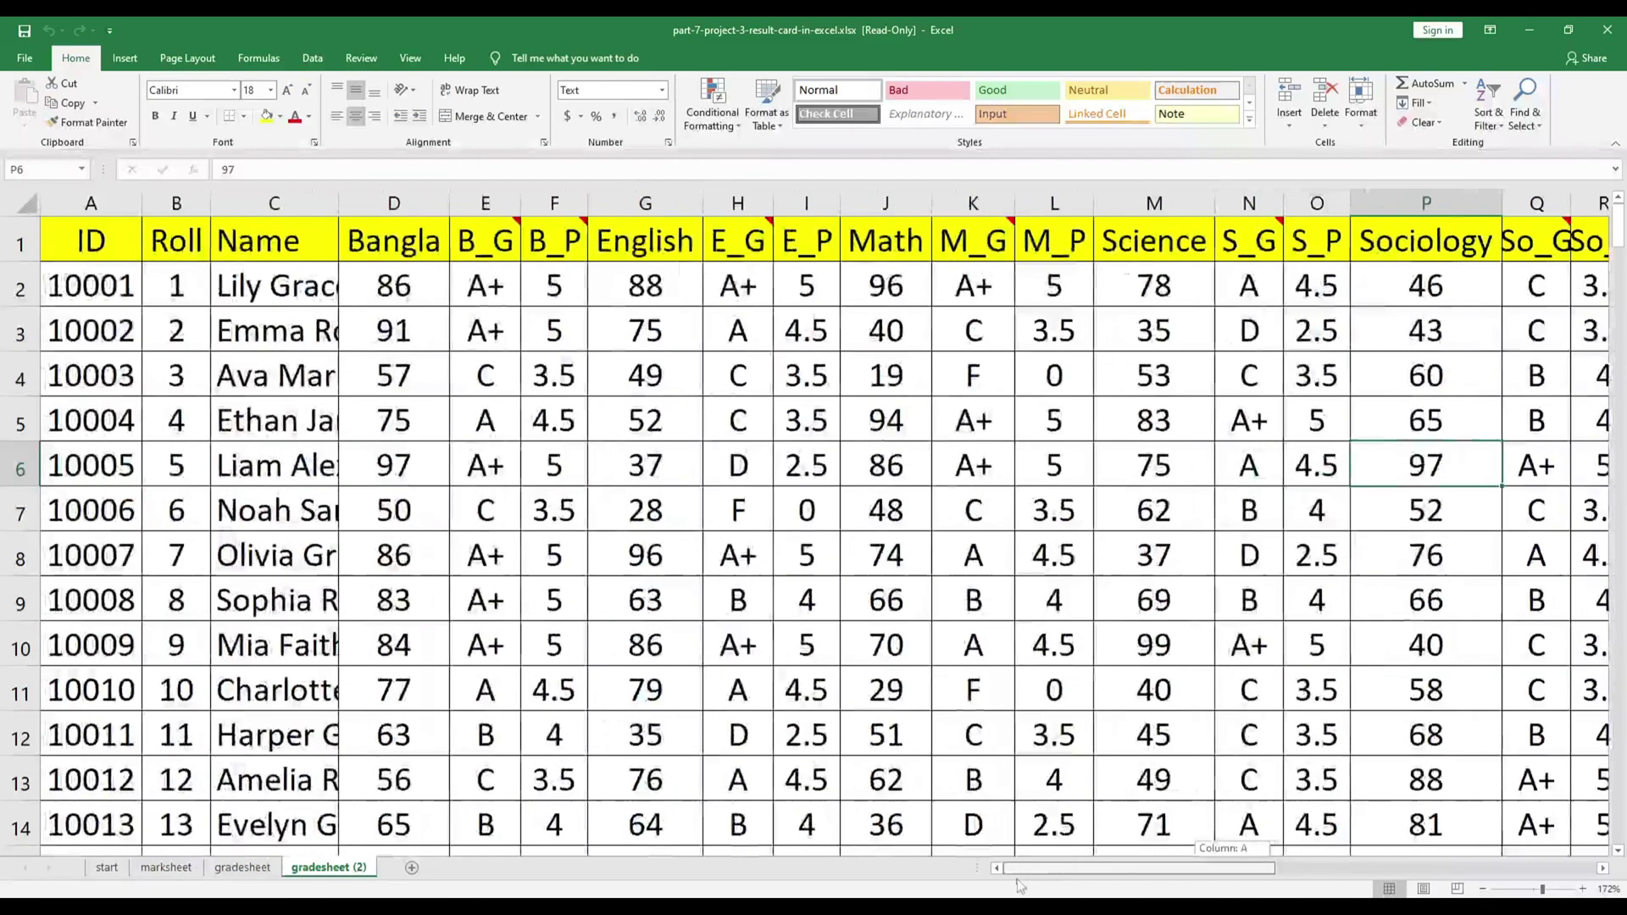
{"action": "left_click", "coordinate": [89, 289]}
{"action": "left_click", "coordinate": [271, 297]}
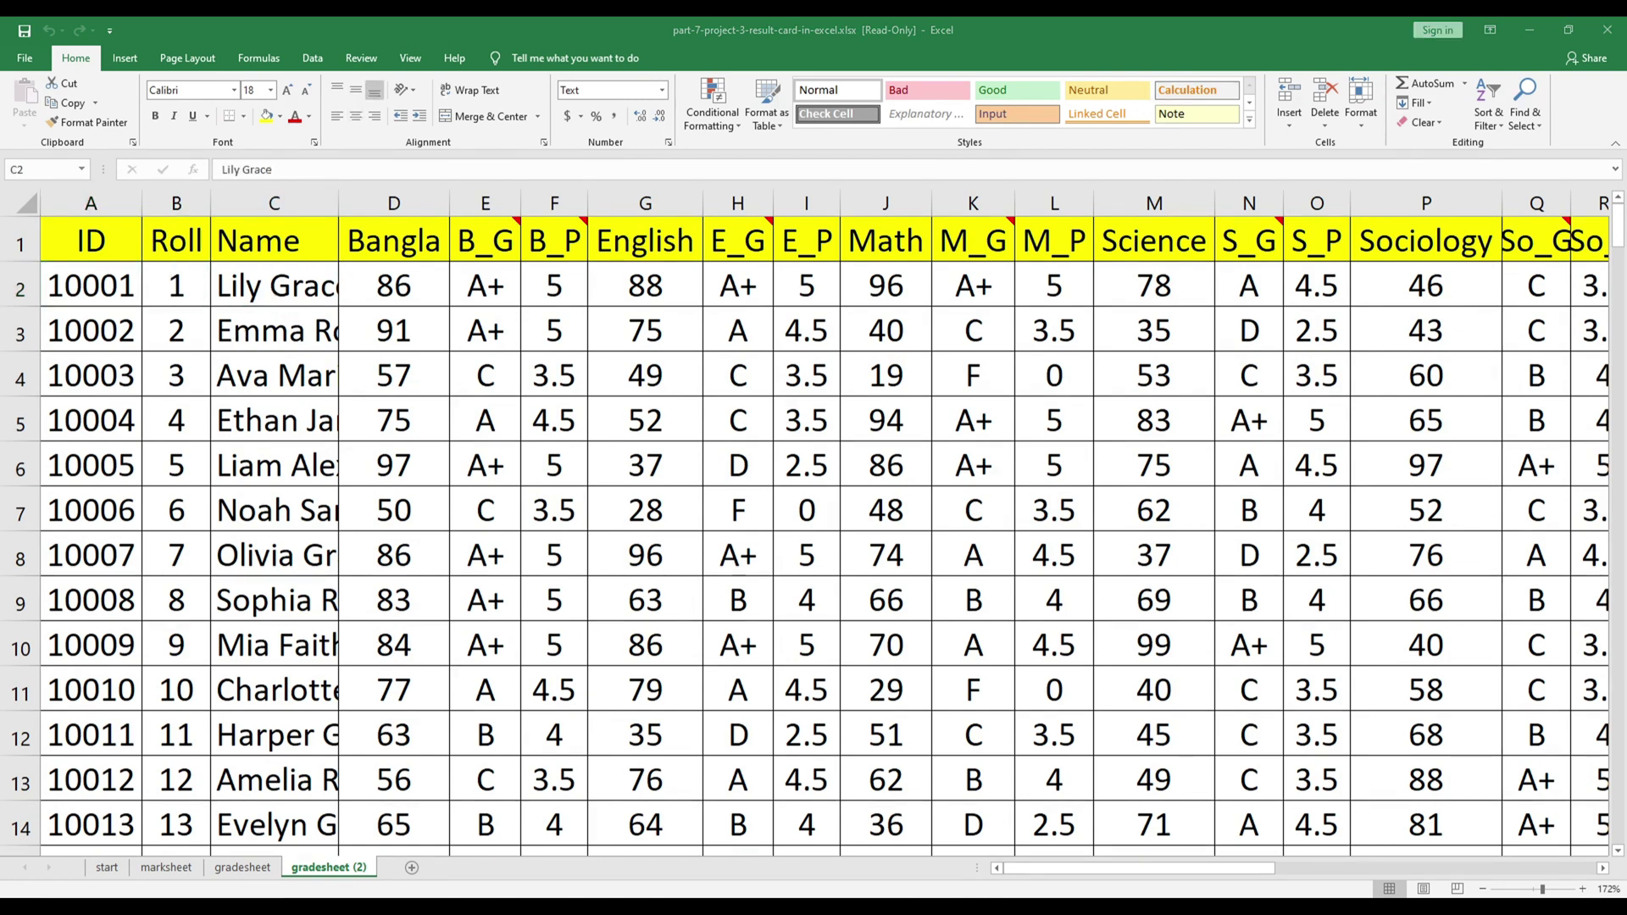
Step: Switch to the merged Letters1 document in Word and check the first card's name, ID, position, result and total marks
{"action": "mouse_move", "coordinate": [888, 897]}
{"action": "mouse_move", "coordinate": [881, 798]}
{"action": "left_click", "coordinate": [943, 788]}
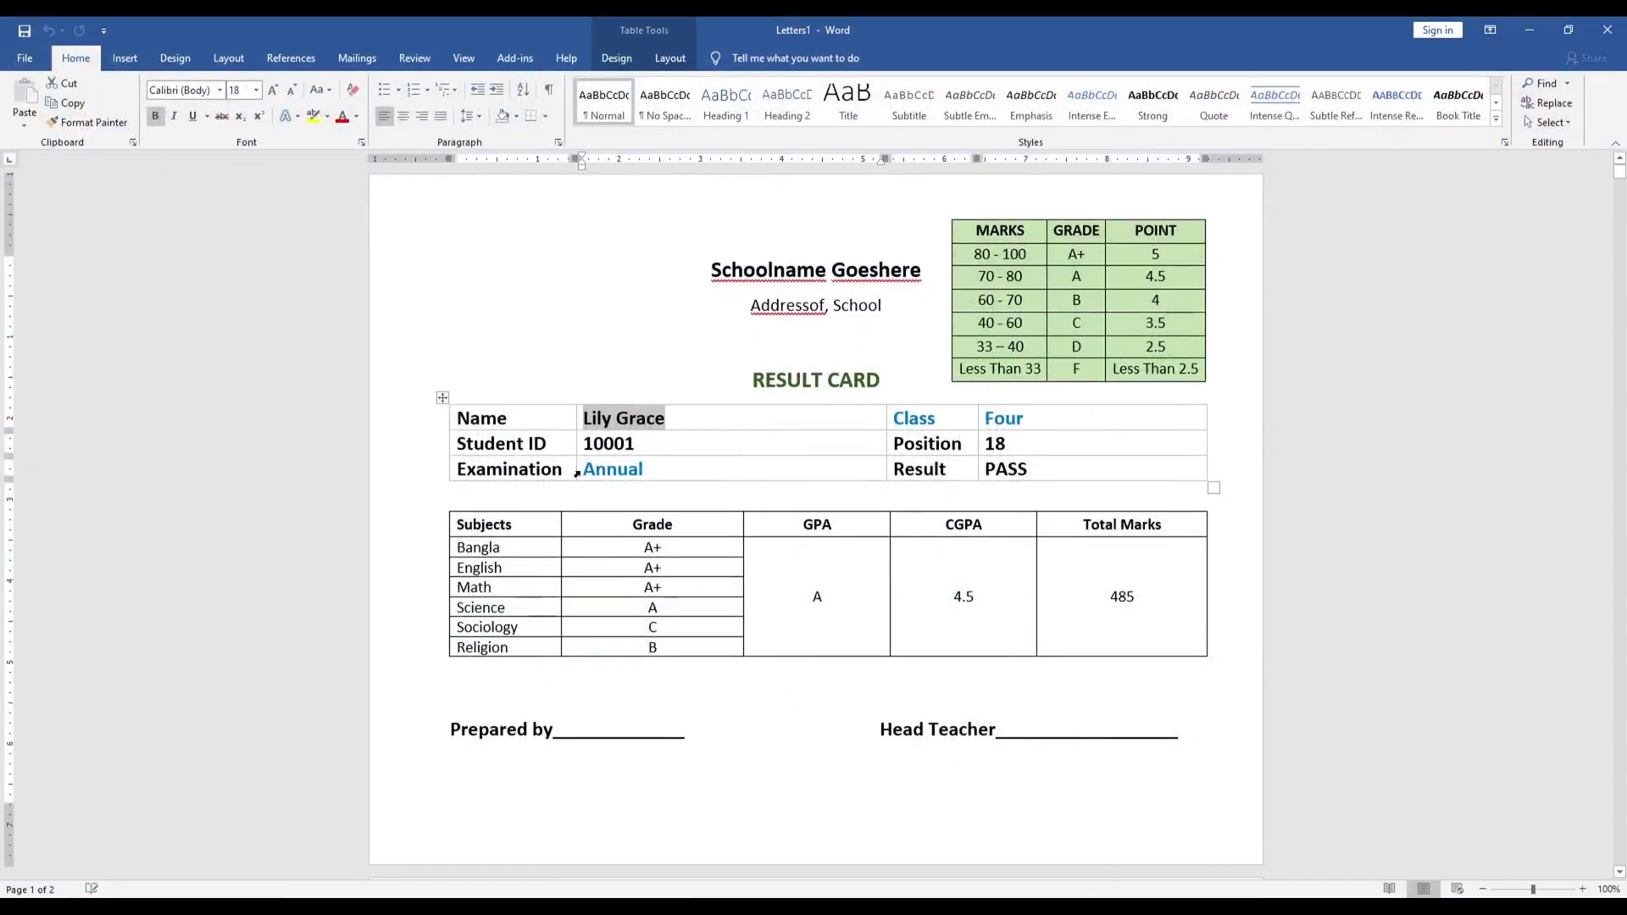
{"action": "left_click", "coordinate": [670, 418]}
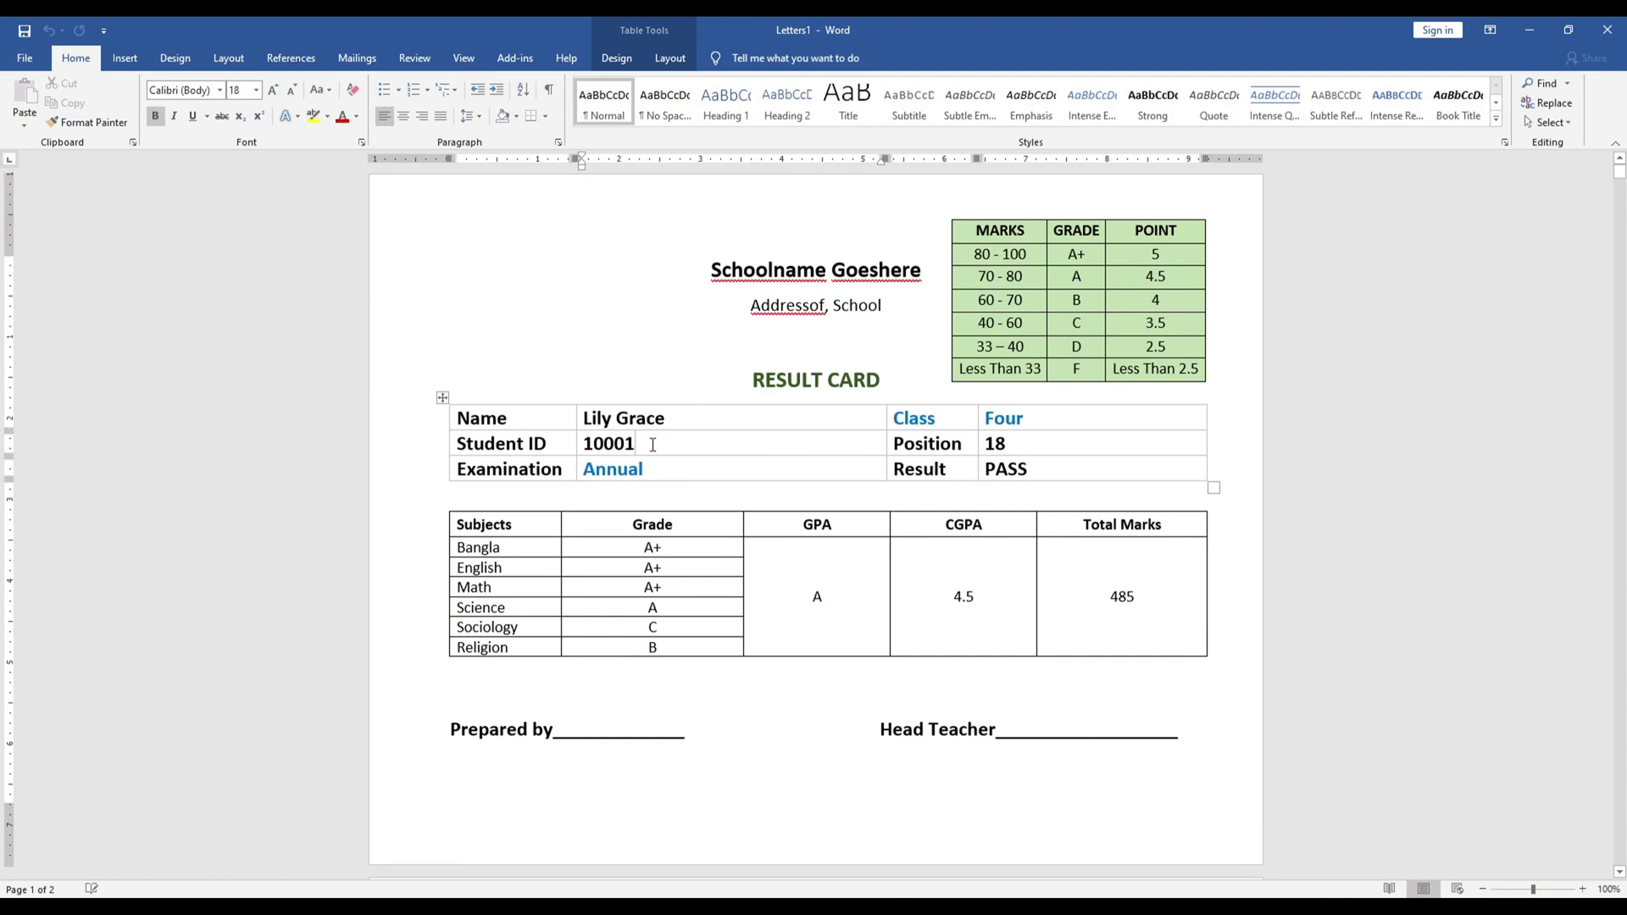
{"action": "double_click", "coordinate": [996, 444]}
{"action": "key", "text": "Down"}
{"action": "type", "text": "PASS"}
{"action": "double_click", "coordinate": [1141, 600]}
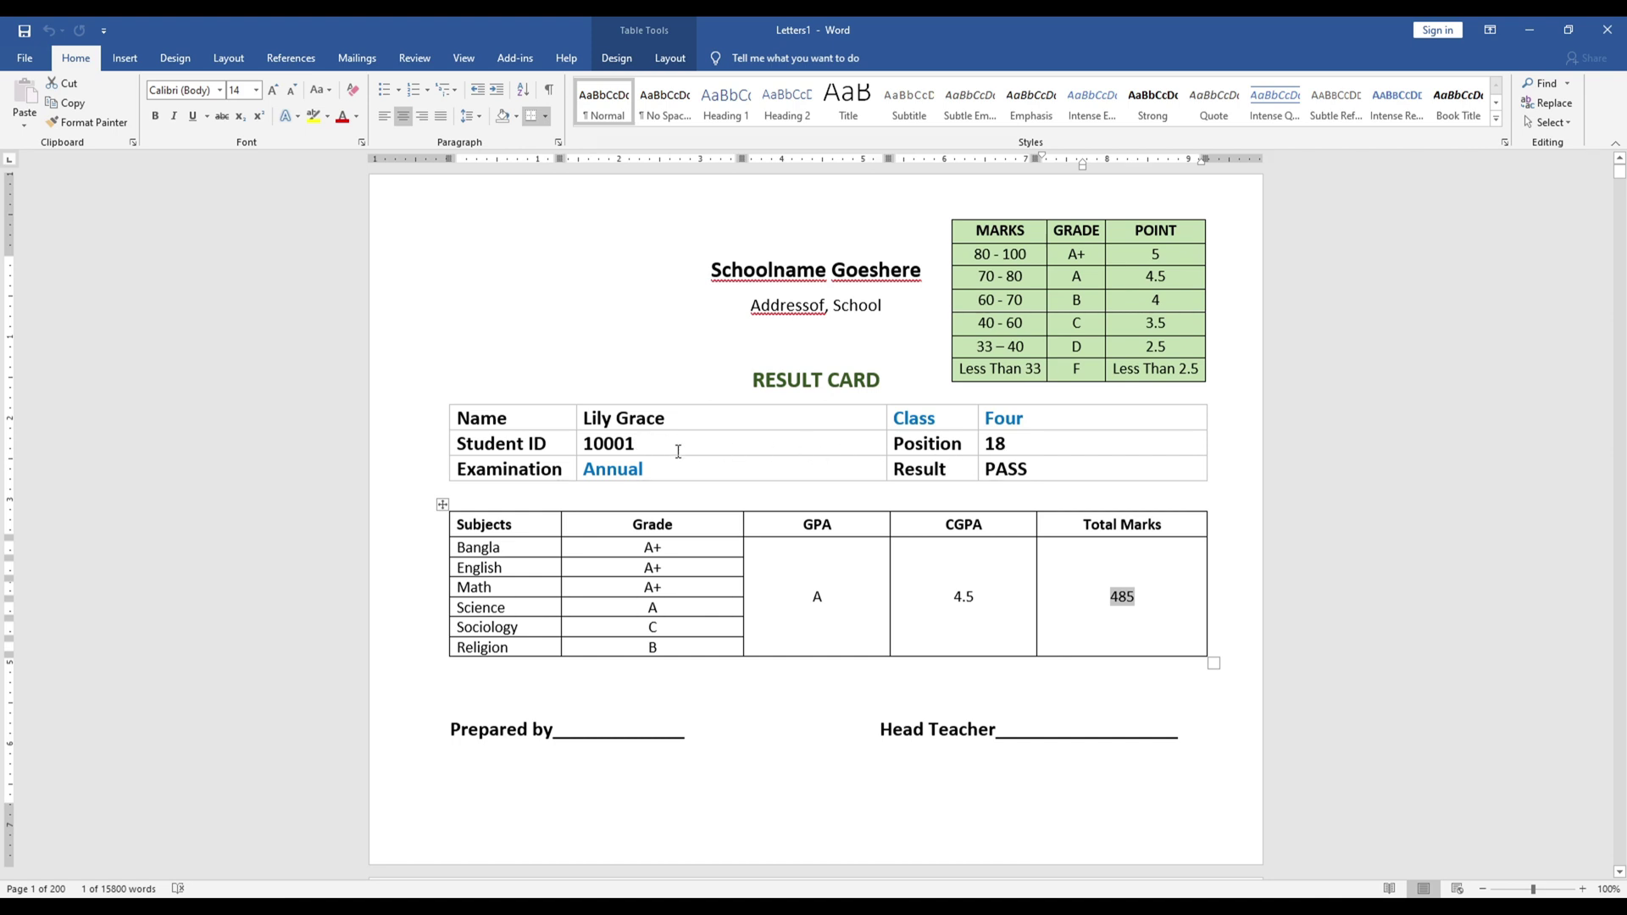
{"action": "left_click", "coordinate": [826, 378]}
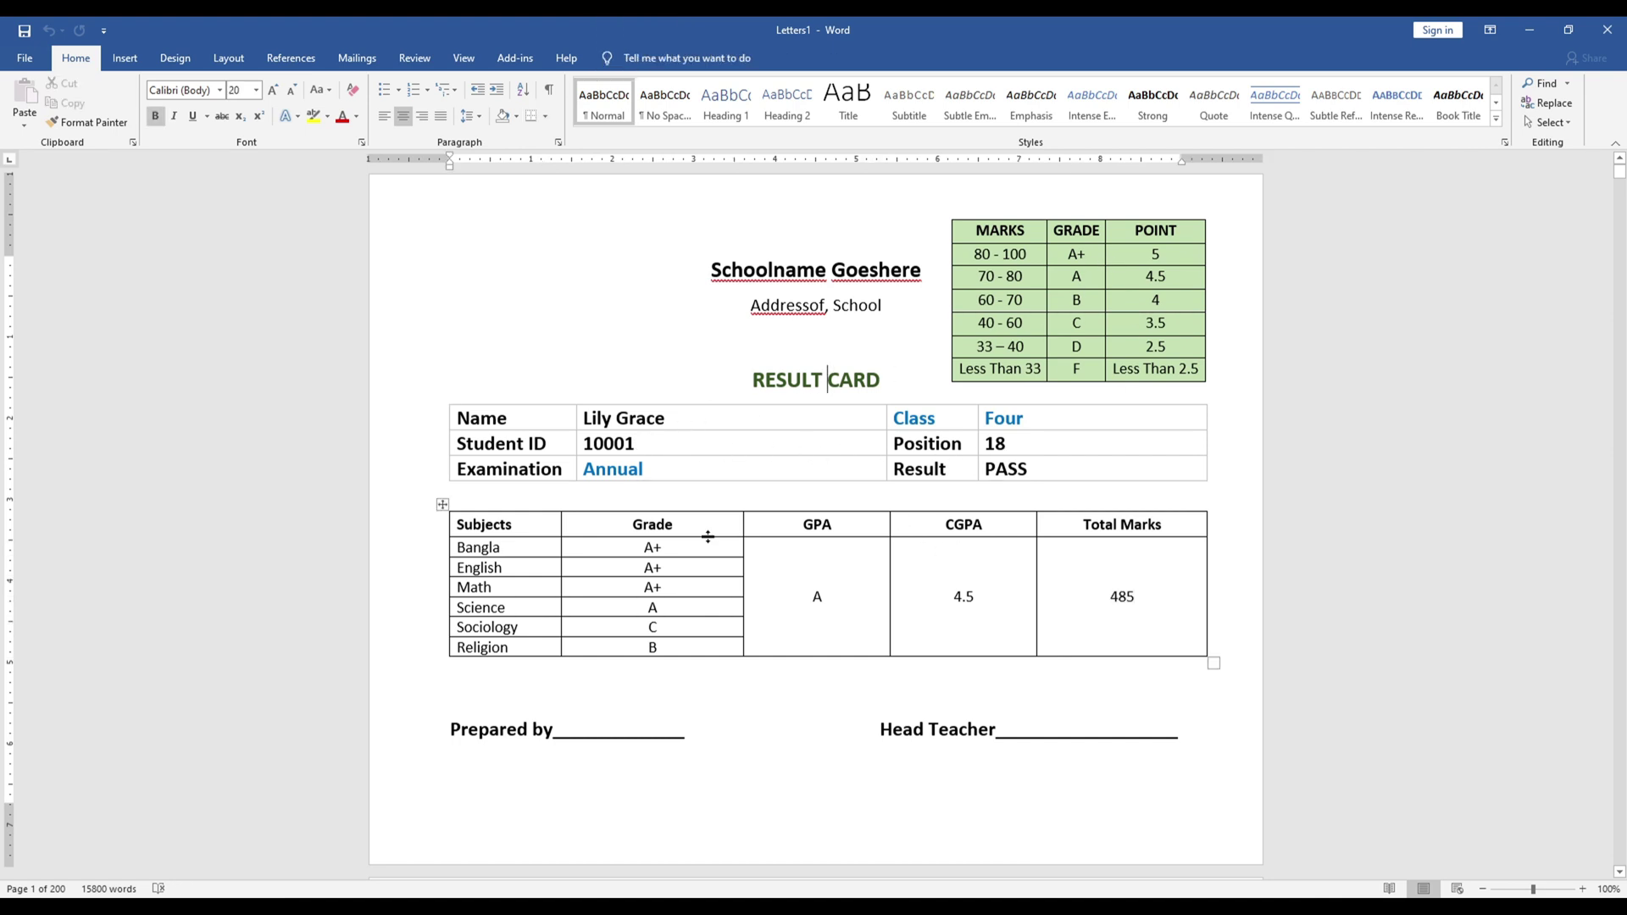
Step: Check the position, result and CGPA on the second student's result card
{"action": "scroll", "coordinate": [828, 585], "scroll_direction": "down", "scroll_amount": 2}
{"action": "scroll", "coordinate": [800, 594], "scroll_direction": "down", "scroll_amount": 8}
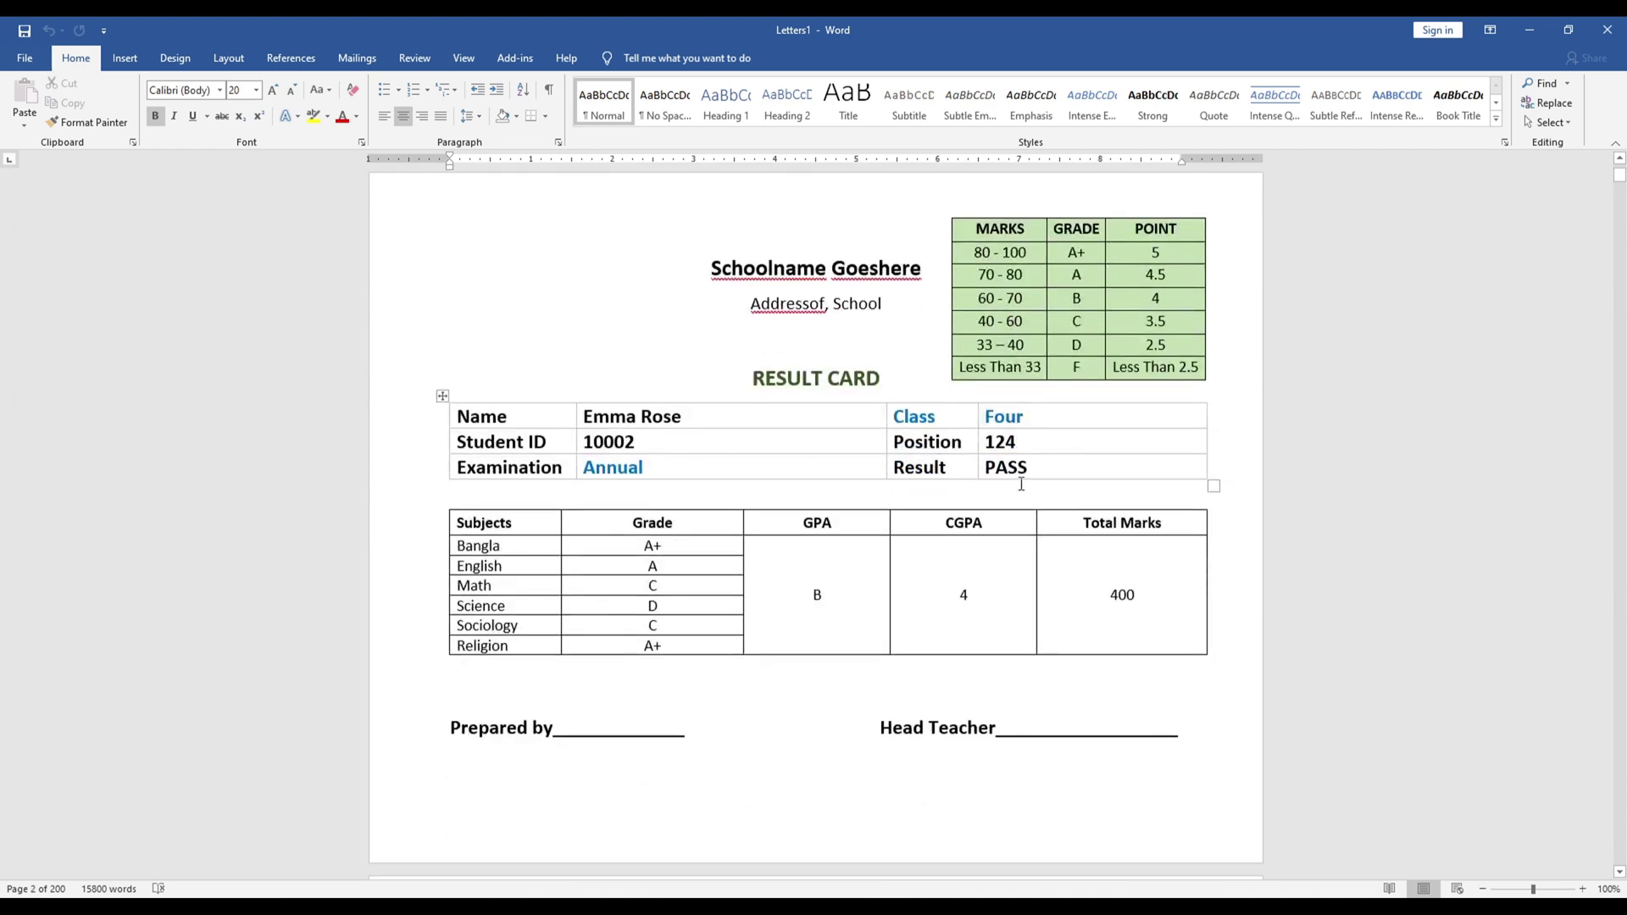
{"action": "double_click", "coordinate": [1002, 443]}
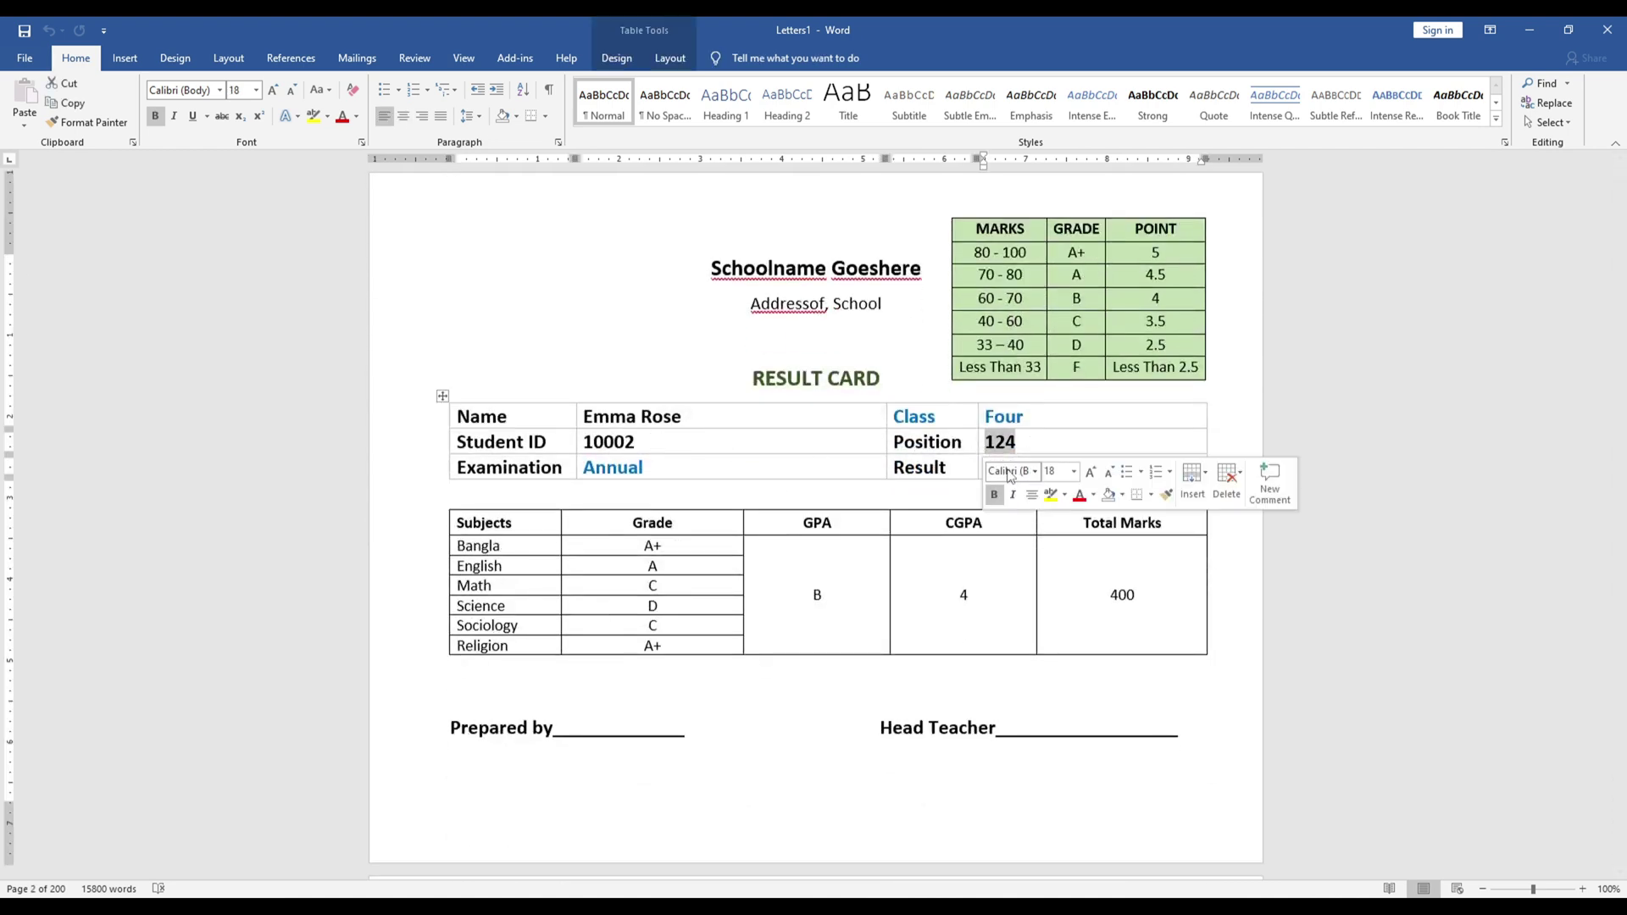
{"action": "left_click", "coordinate": [923, 467]}
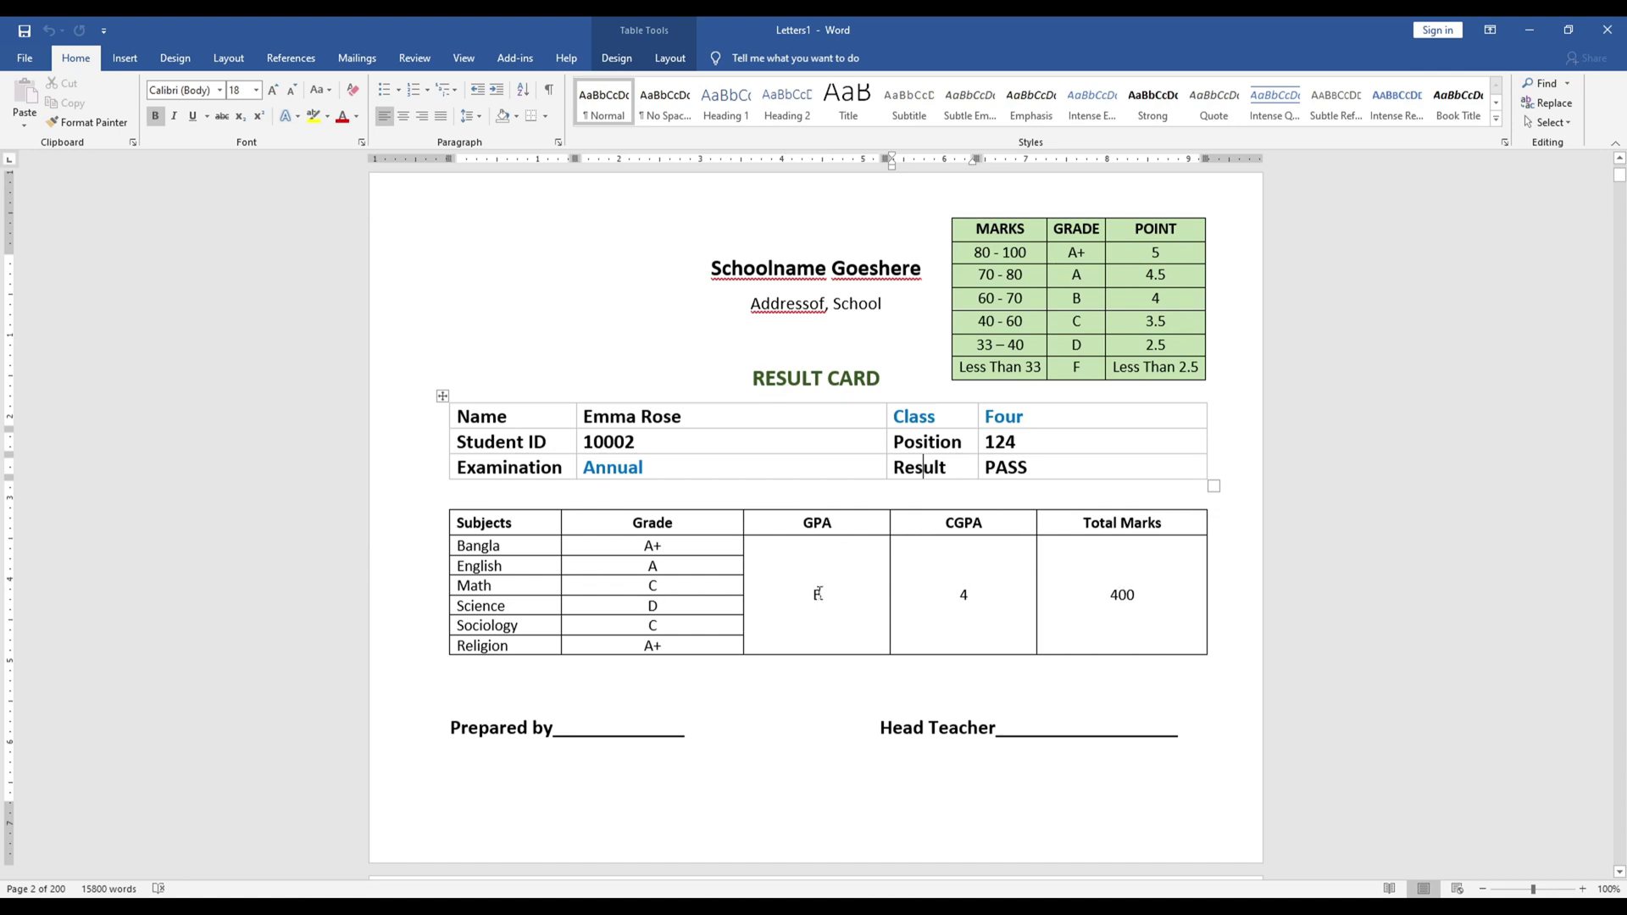
{"action": "double_click", "coordinate": [978, 597]}
Step: Review the third, fourth and fifth students' result cards, checking their position and result entries
{"action": "scroll", "coordinate": [774, 599], "scroll_direction": "down", "scroll_amount": 10}
{"action": "scroll", "coordinate": [750, 623], "scroll_direction": "down", "scroll_amount": 1}
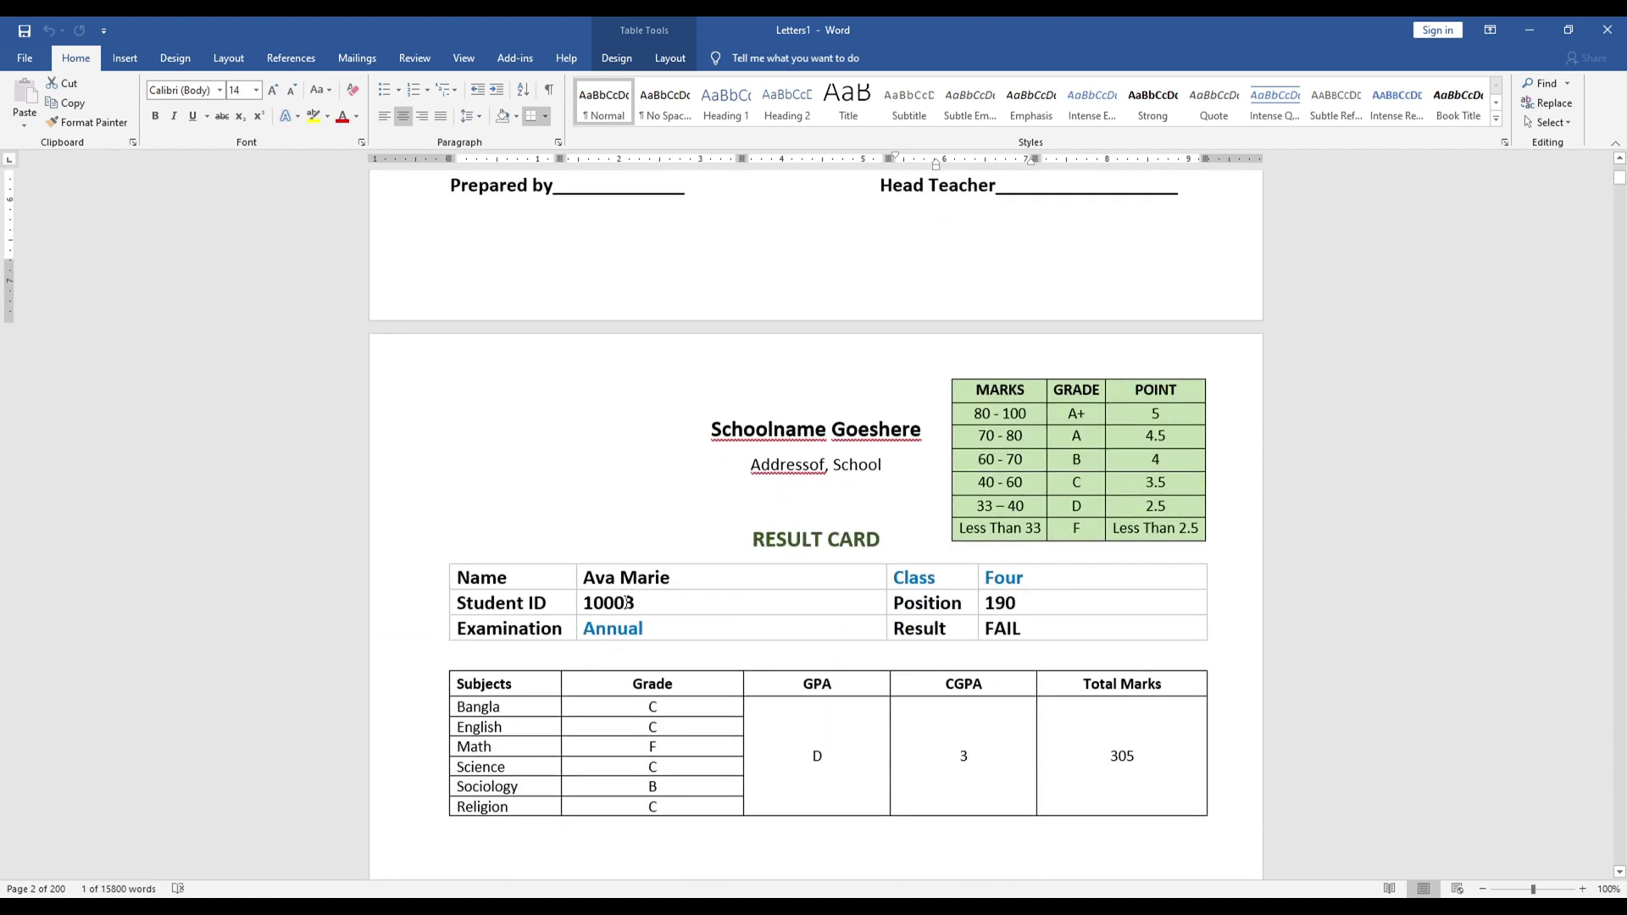
{"action": "double_click", "coordinate": [998, 602]}
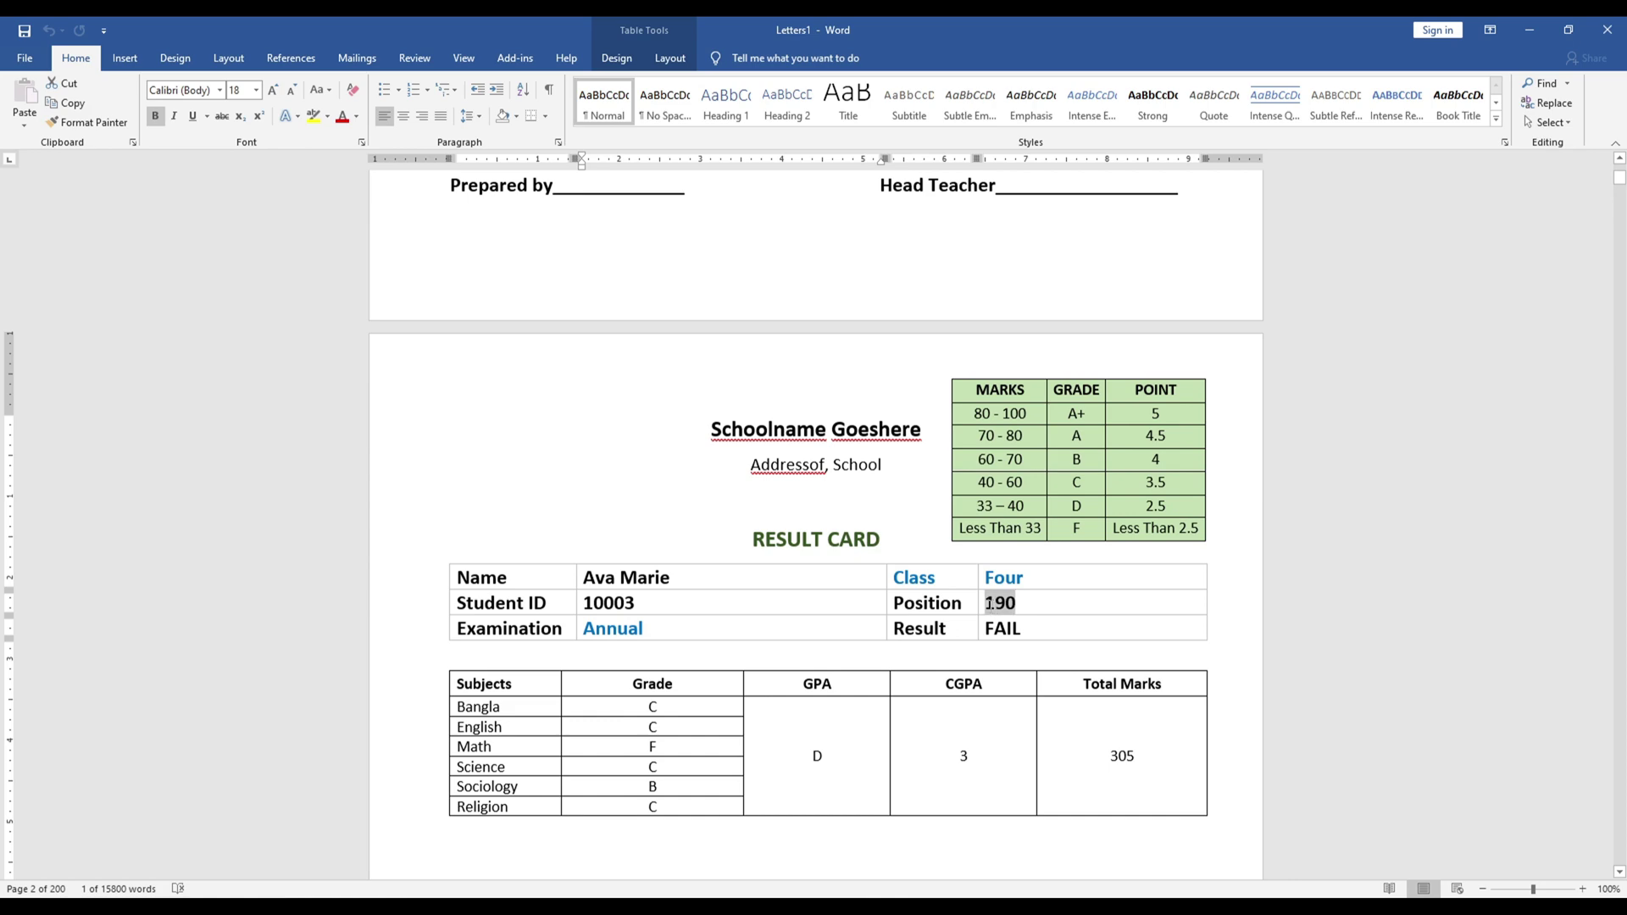
{"action": "left_click", "coordinate": [946, 628]}
{"action": "scroll", "coordinate": [844, 641], "scroll_direction": "down", "scroll_amount": 3}
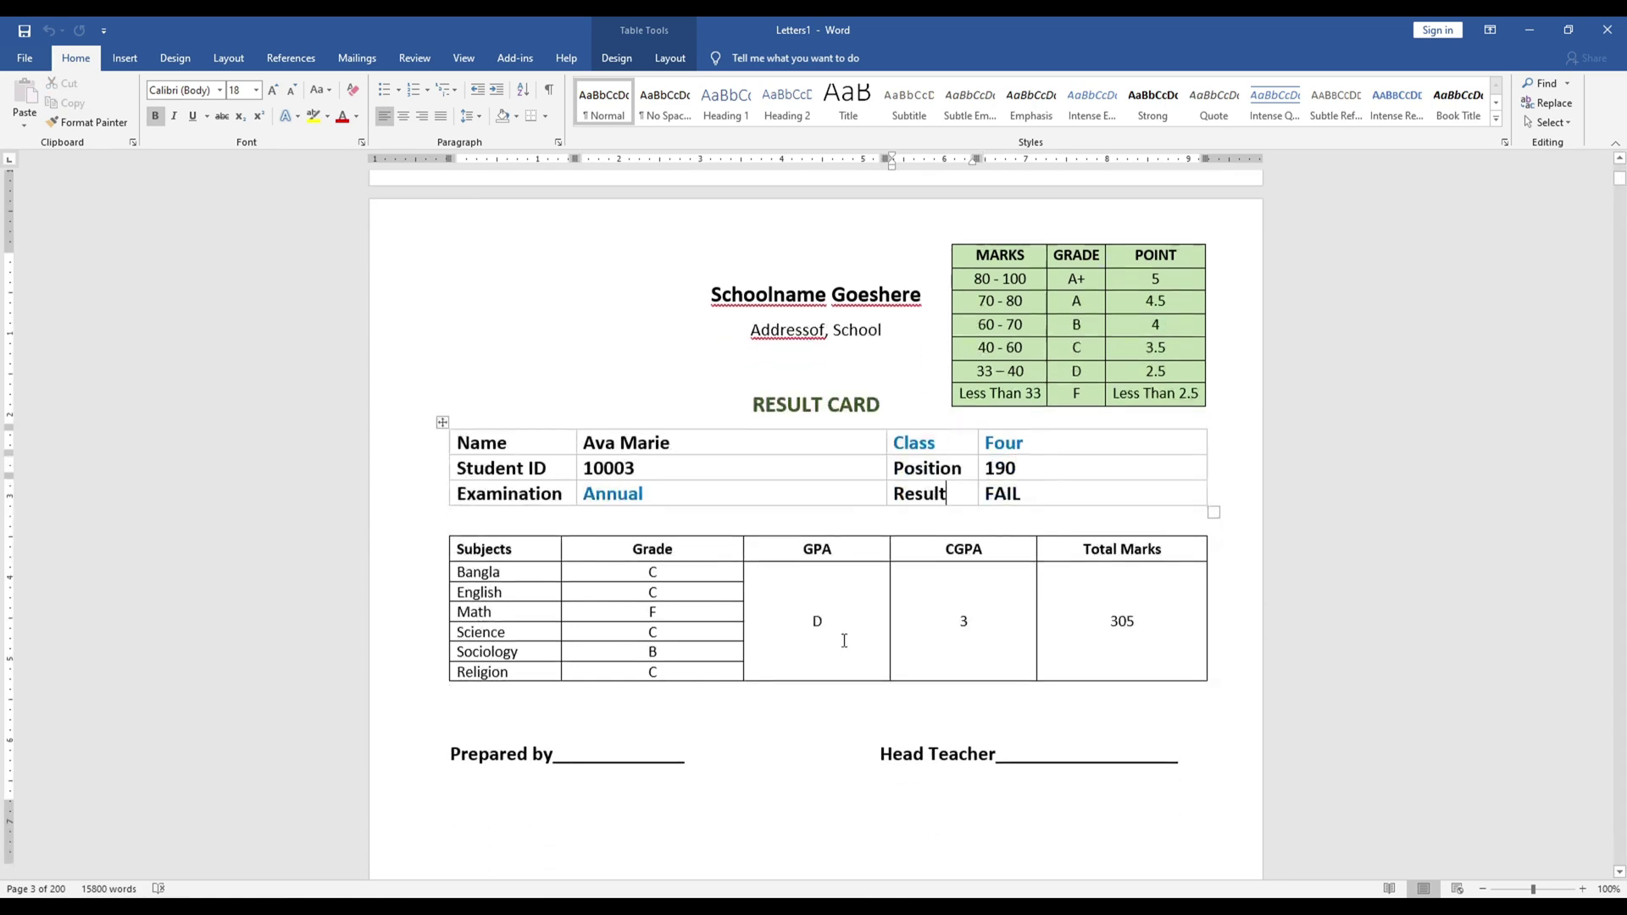
{"action": "scroll", "coordinate": [844, 641], "scroll_direction": "down", "scroll_amount": 20}
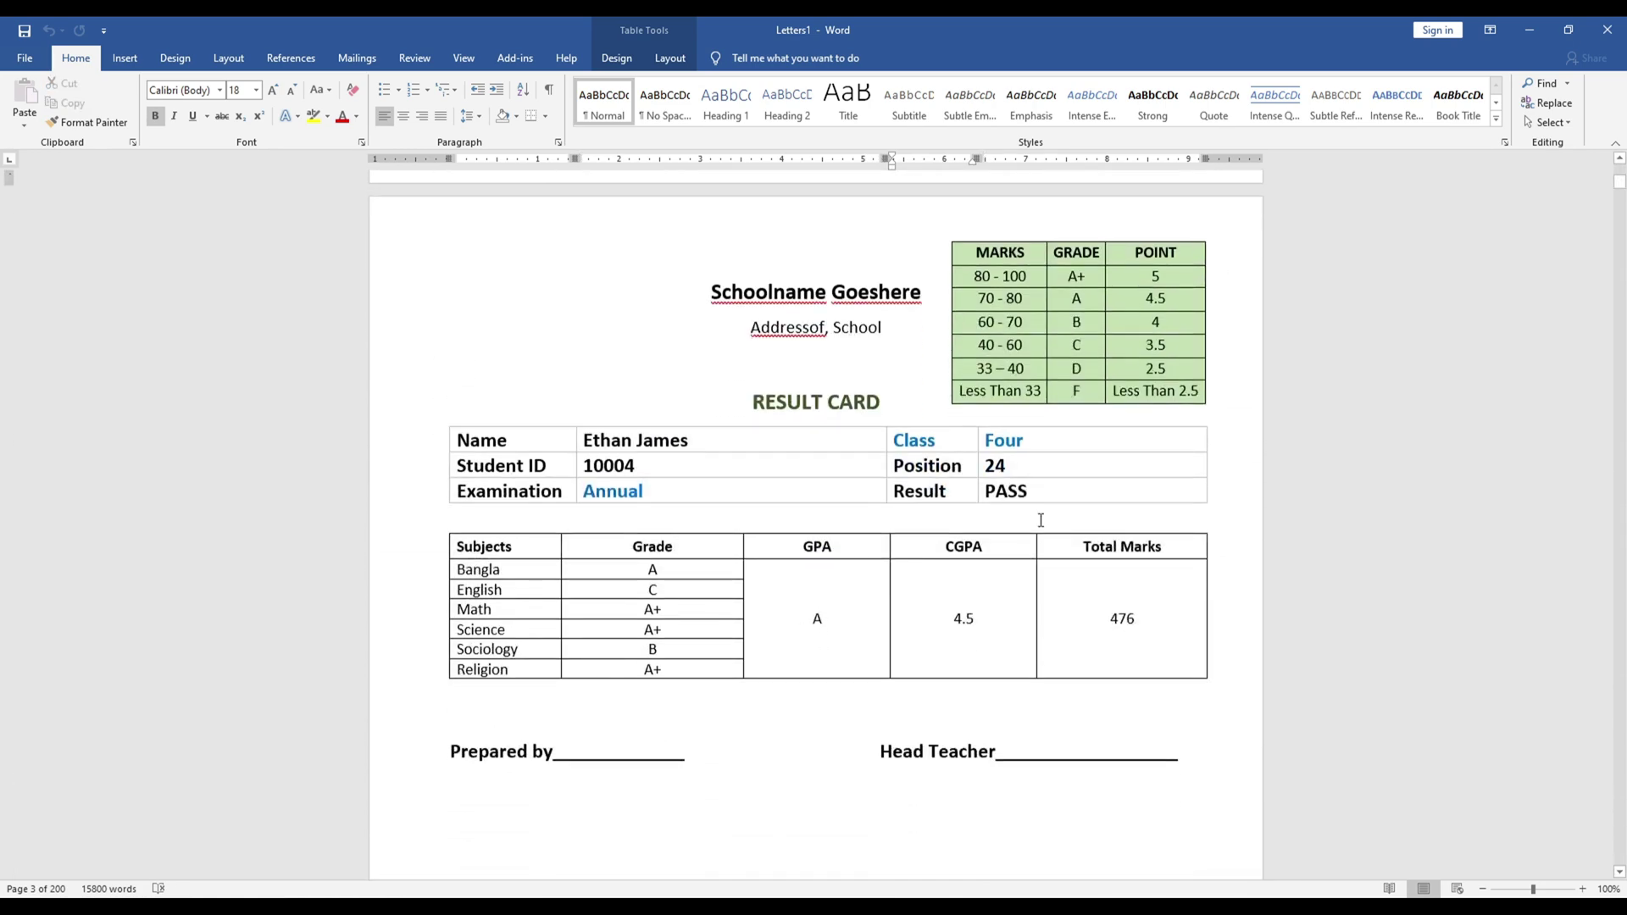
{"action": "double_click", "coordinate": [999, 491]}
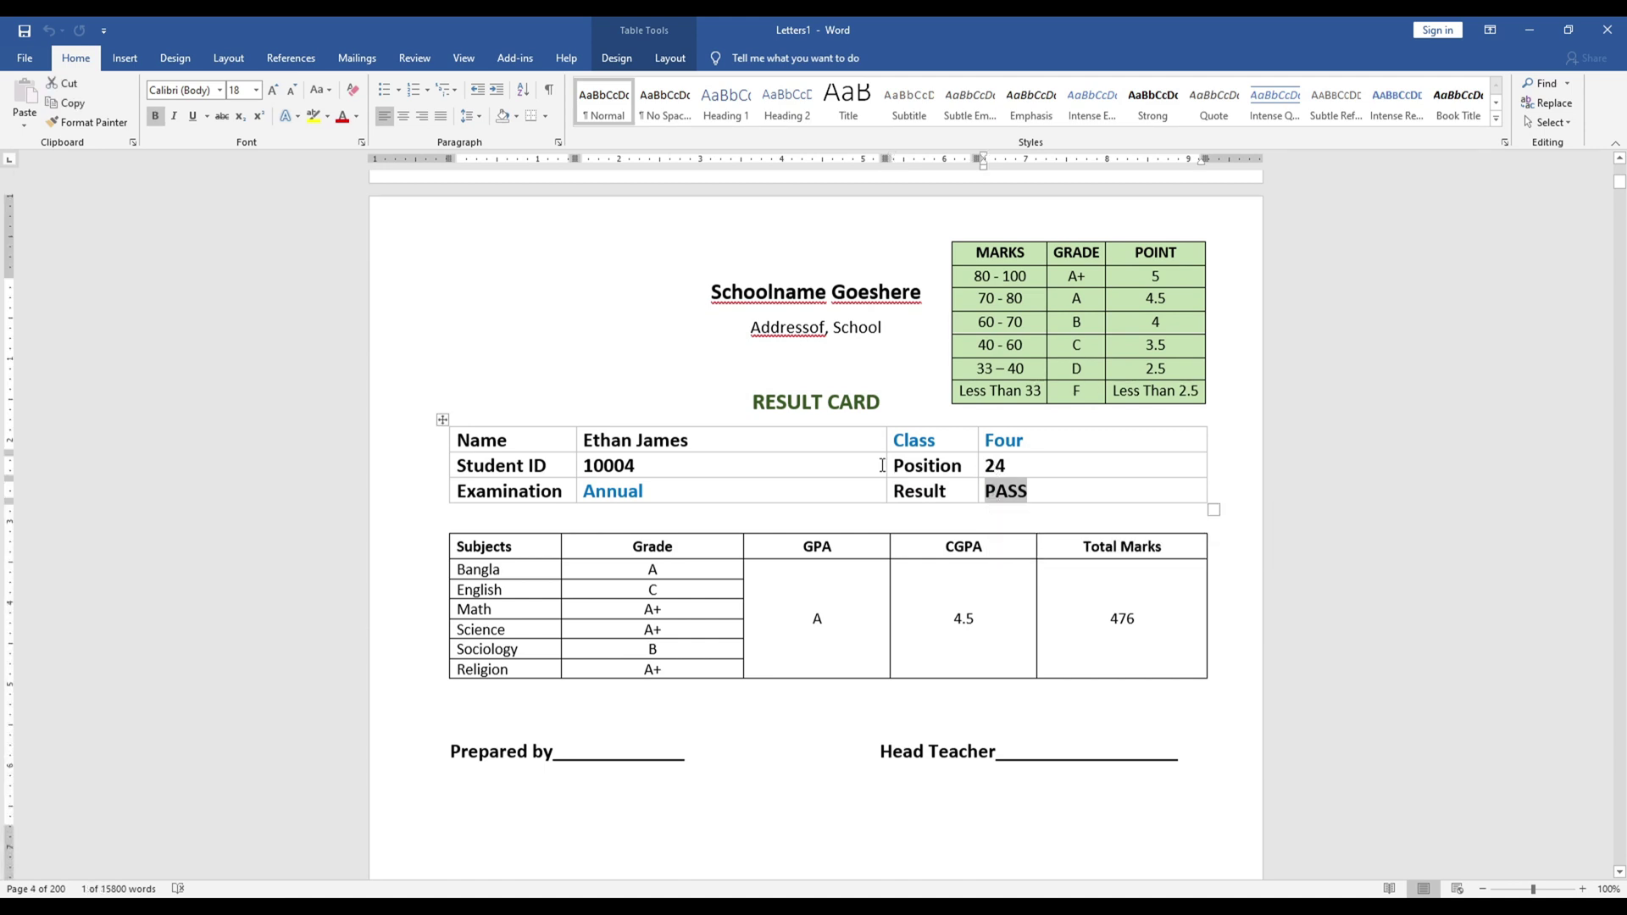
{"action": "scroll", "coordinate": [777, 770], "scroll_direction": "down", "scroll_amount": 9}
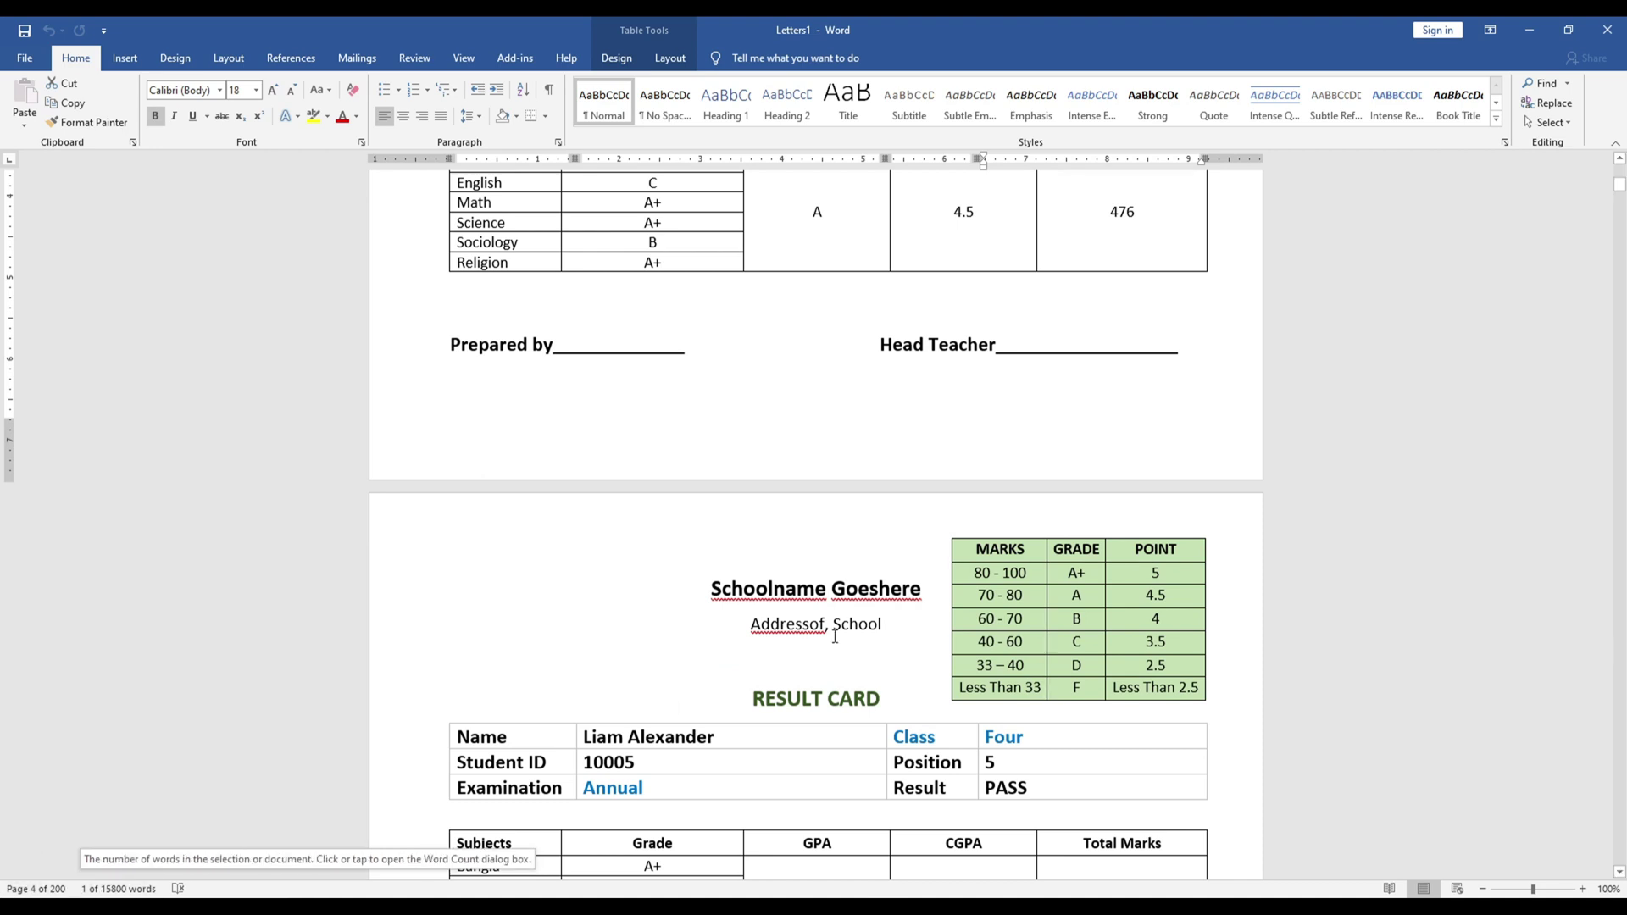
{"action": "left_click", "coordinate": [796, 702]}
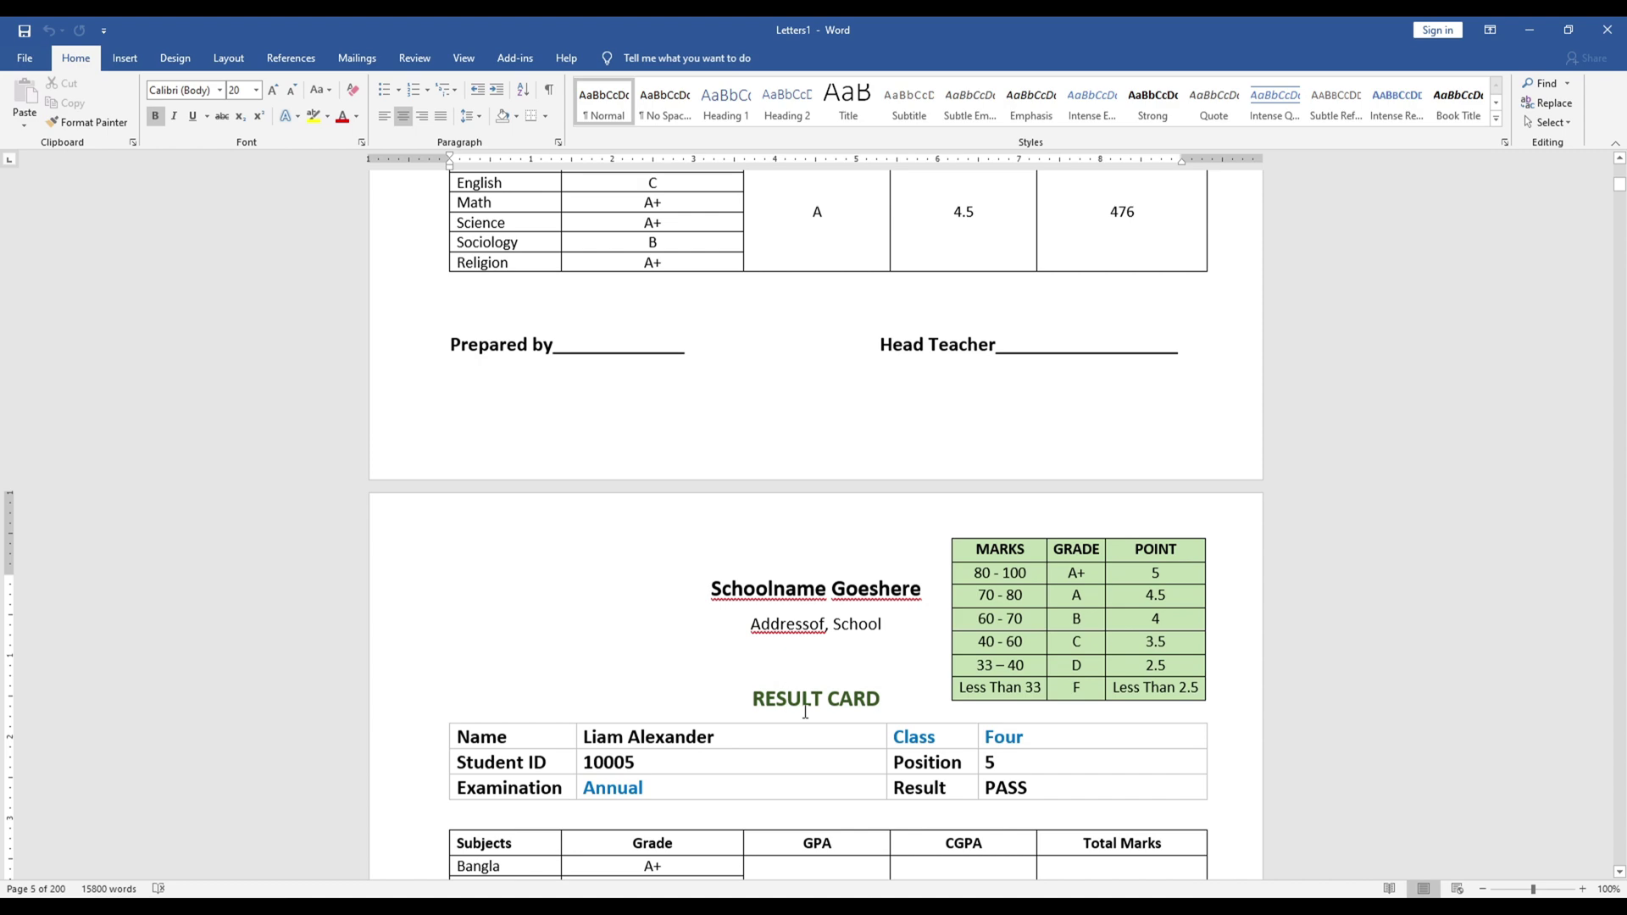
Step: Go to the last result card in the document and check its student ID, result, total marks, CGPA and GPA
{"action": "key", "text": "ctrl+End"}
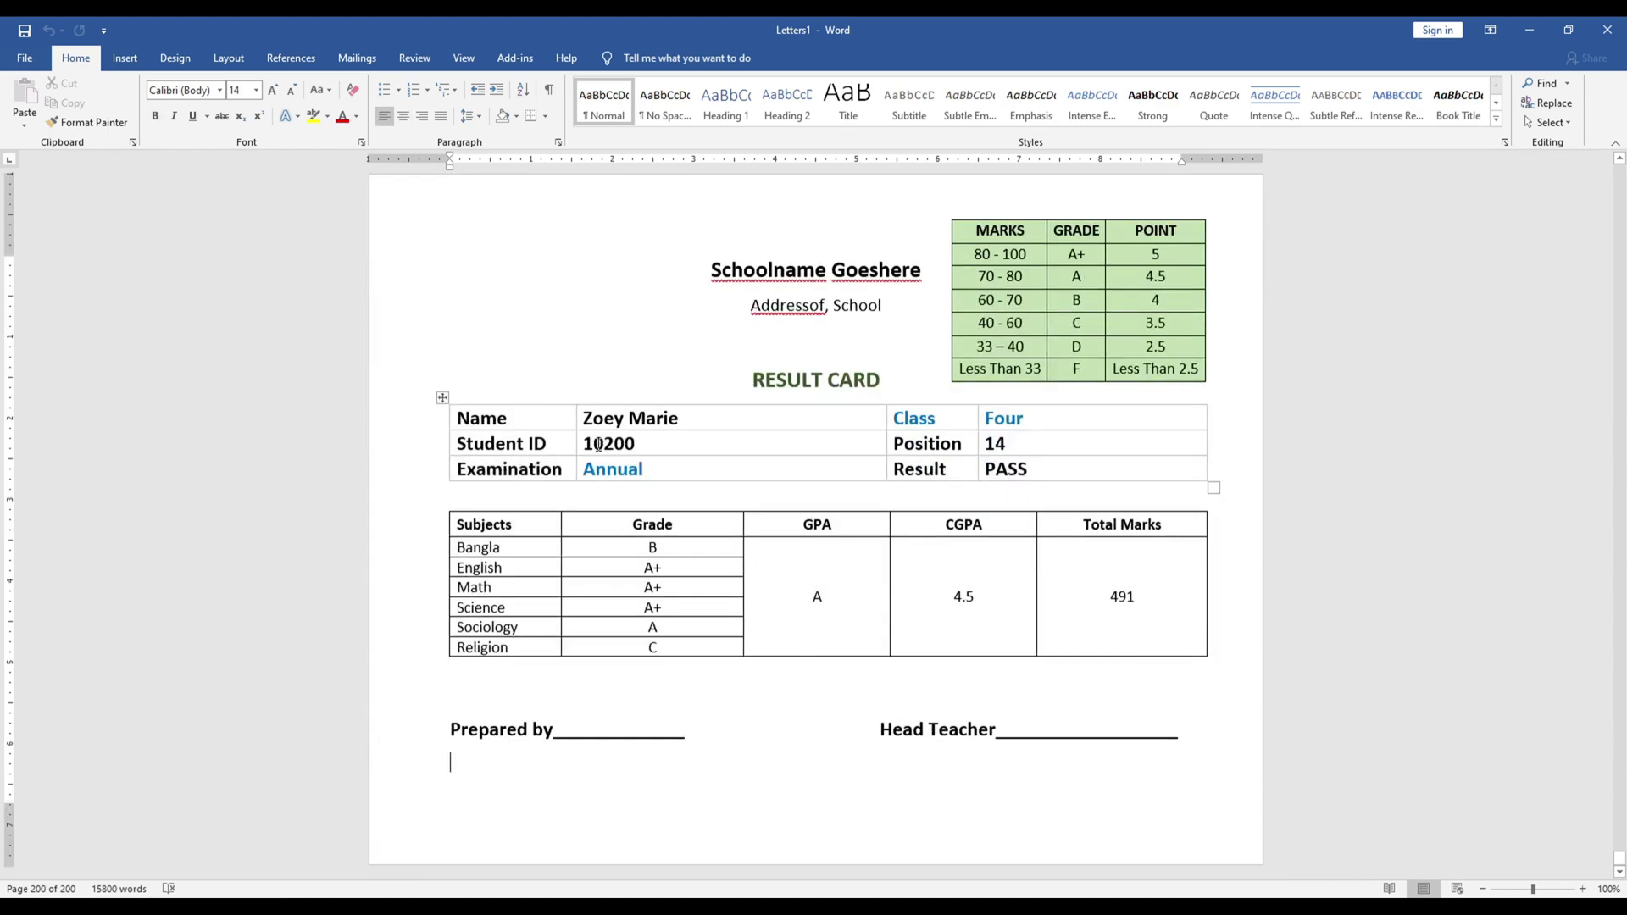
{"action": "left_click_drag", "start_coordinate": [605, 442], "coordinate": [637, 443]}
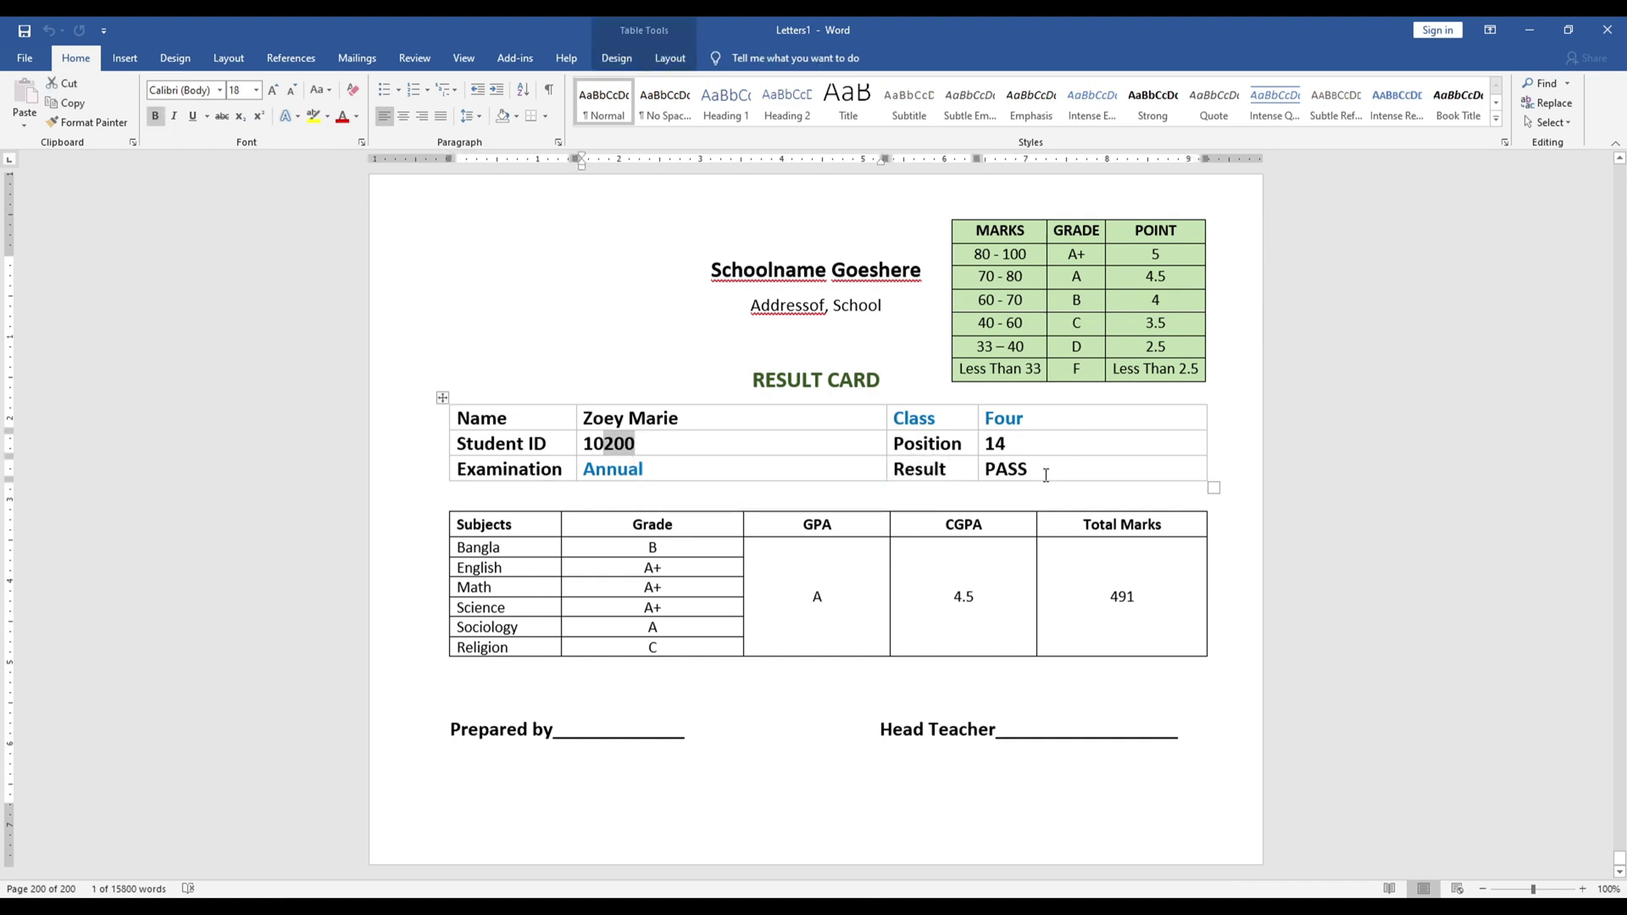
{"action": "left_click", "coordinate": [1017, 472]}
{"action": "double_click", "coordinate": [1131, 596]}
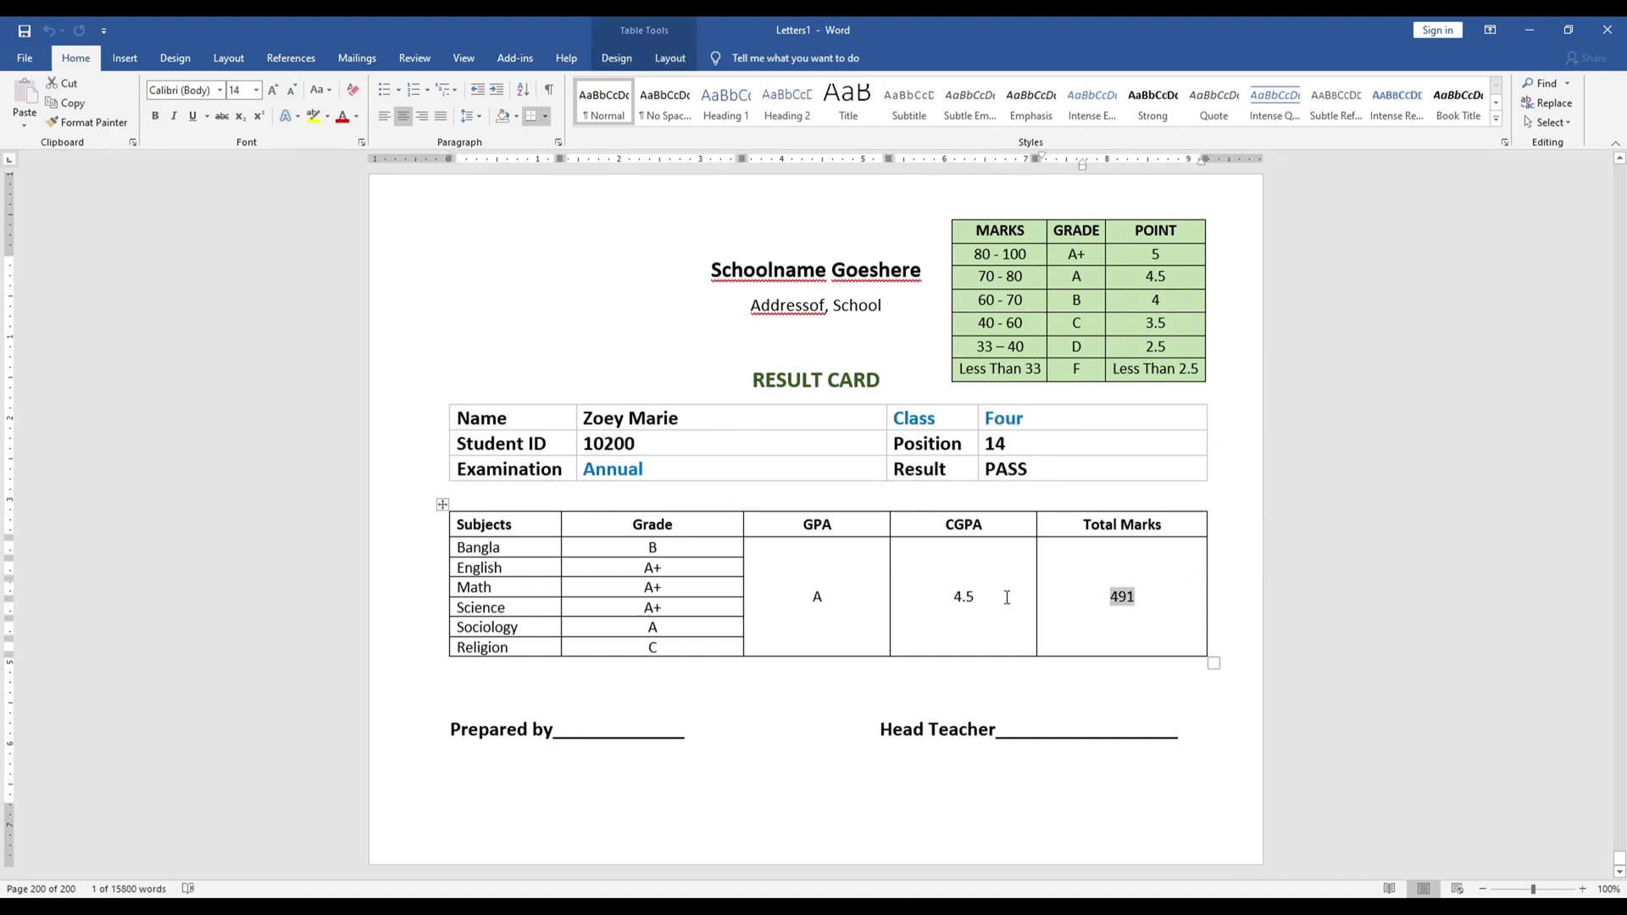
{"action": "left_click", "coordinate": [970, 597]}
{"action": "left_click", "coordinate": [813, 598]}
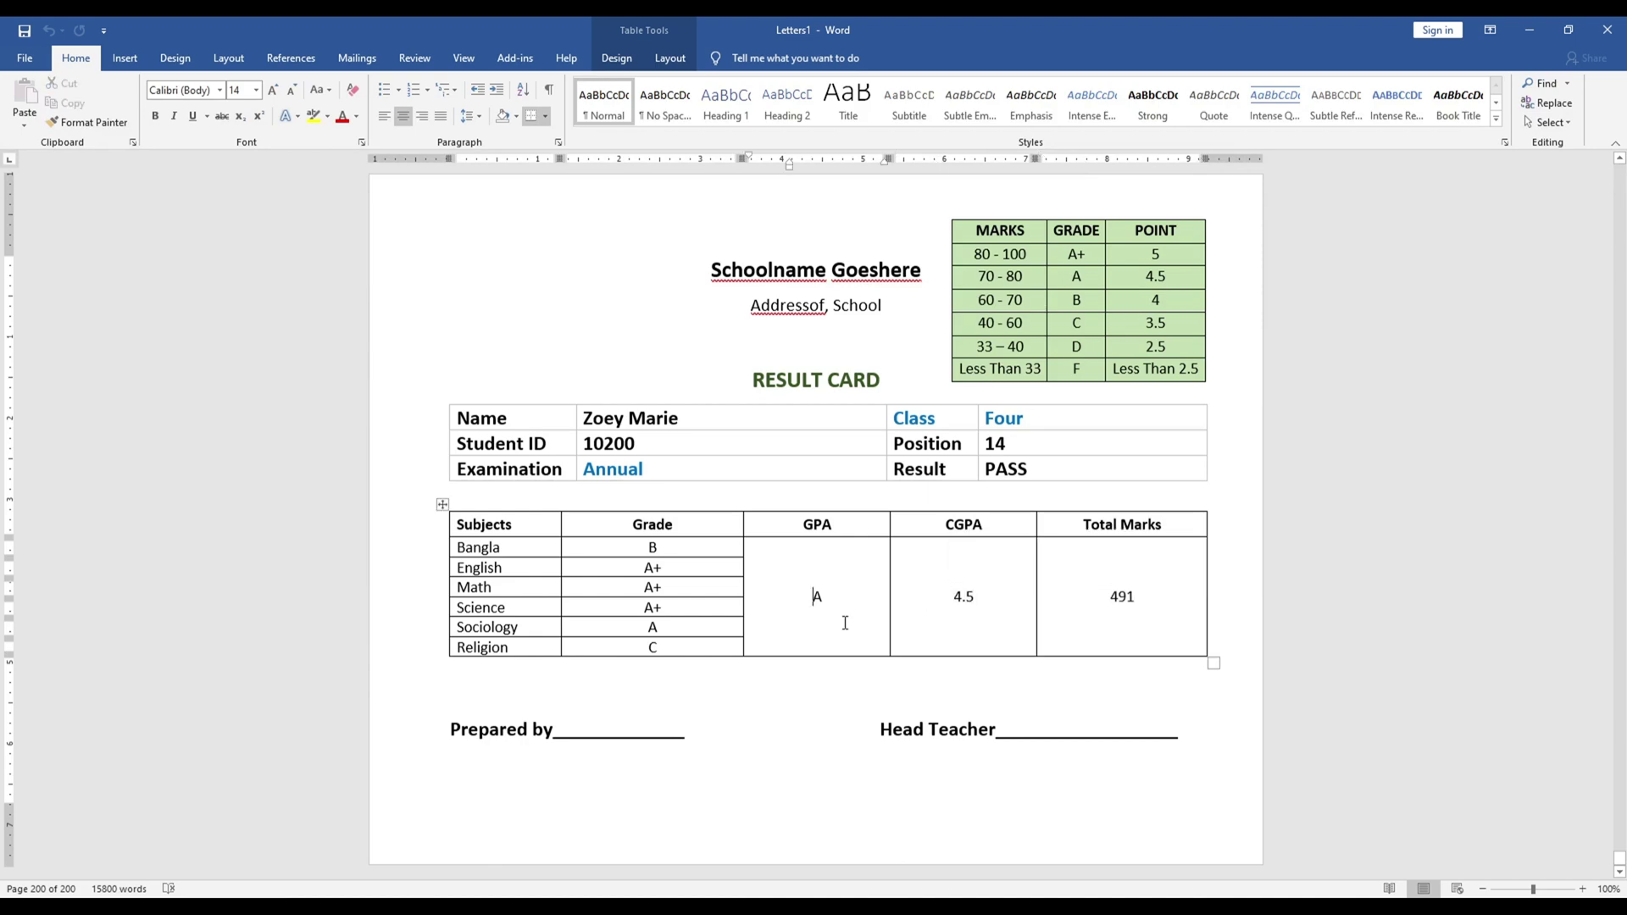
Step: Browse back through the final cards to page 196 and inspect its RESULT CARD heading
{"action": "scroll", "coordinate": [844, 623], "scroll_direction": "up", "scroll_amount": 15}
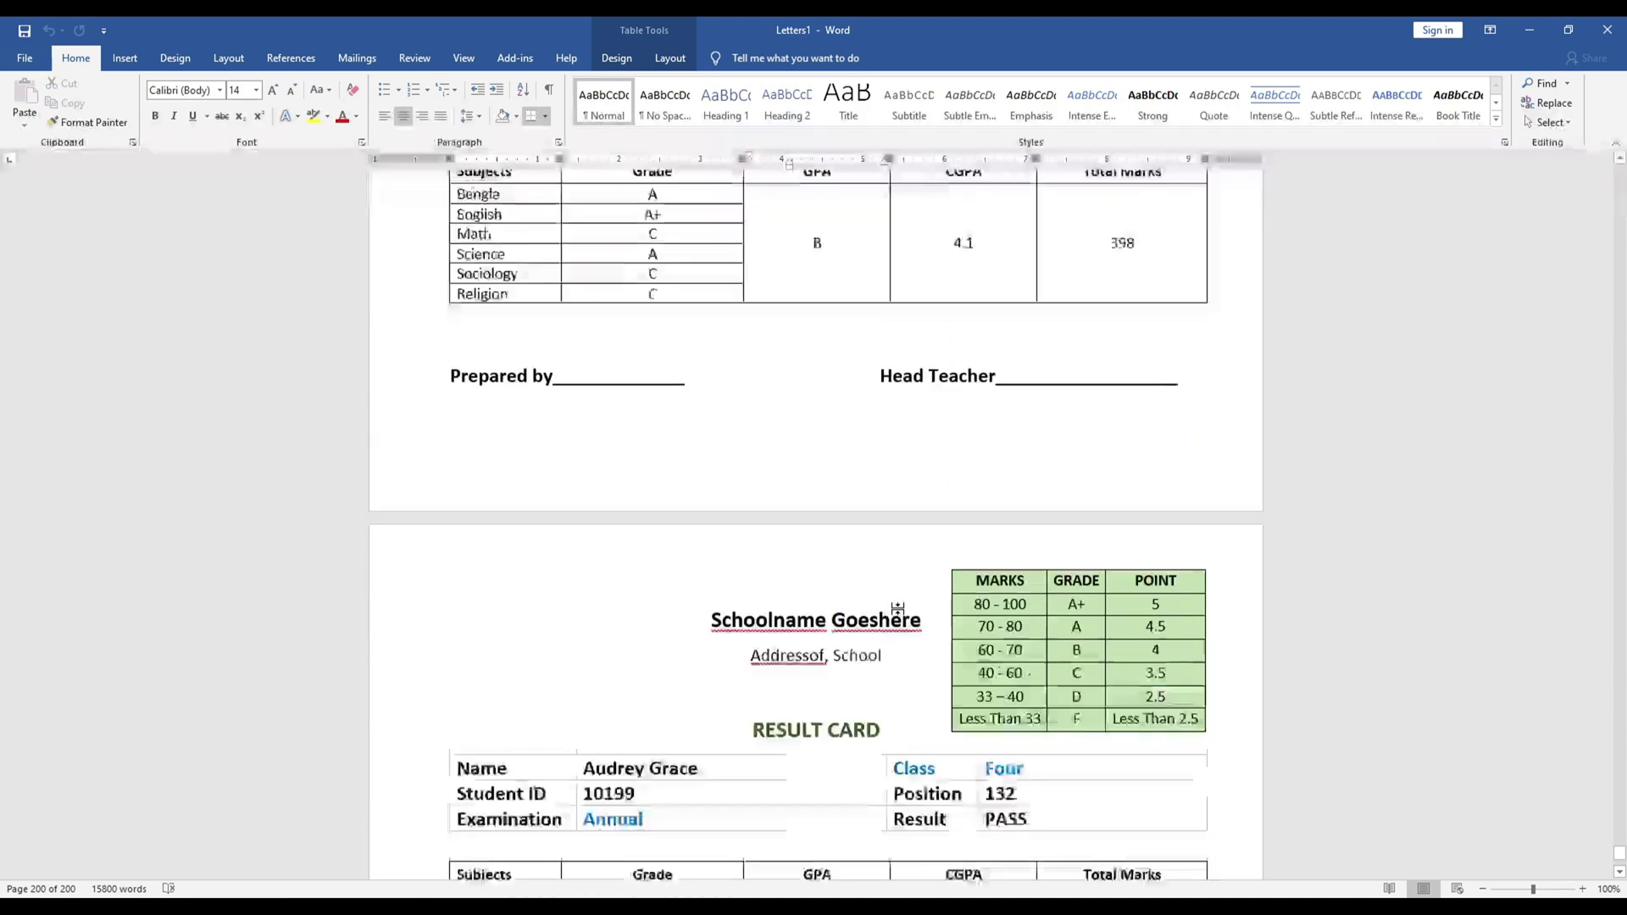
{"action": "scroll", "coordinate": [881, 593], "scroll_direction": "up", "scroll_amount": 20}
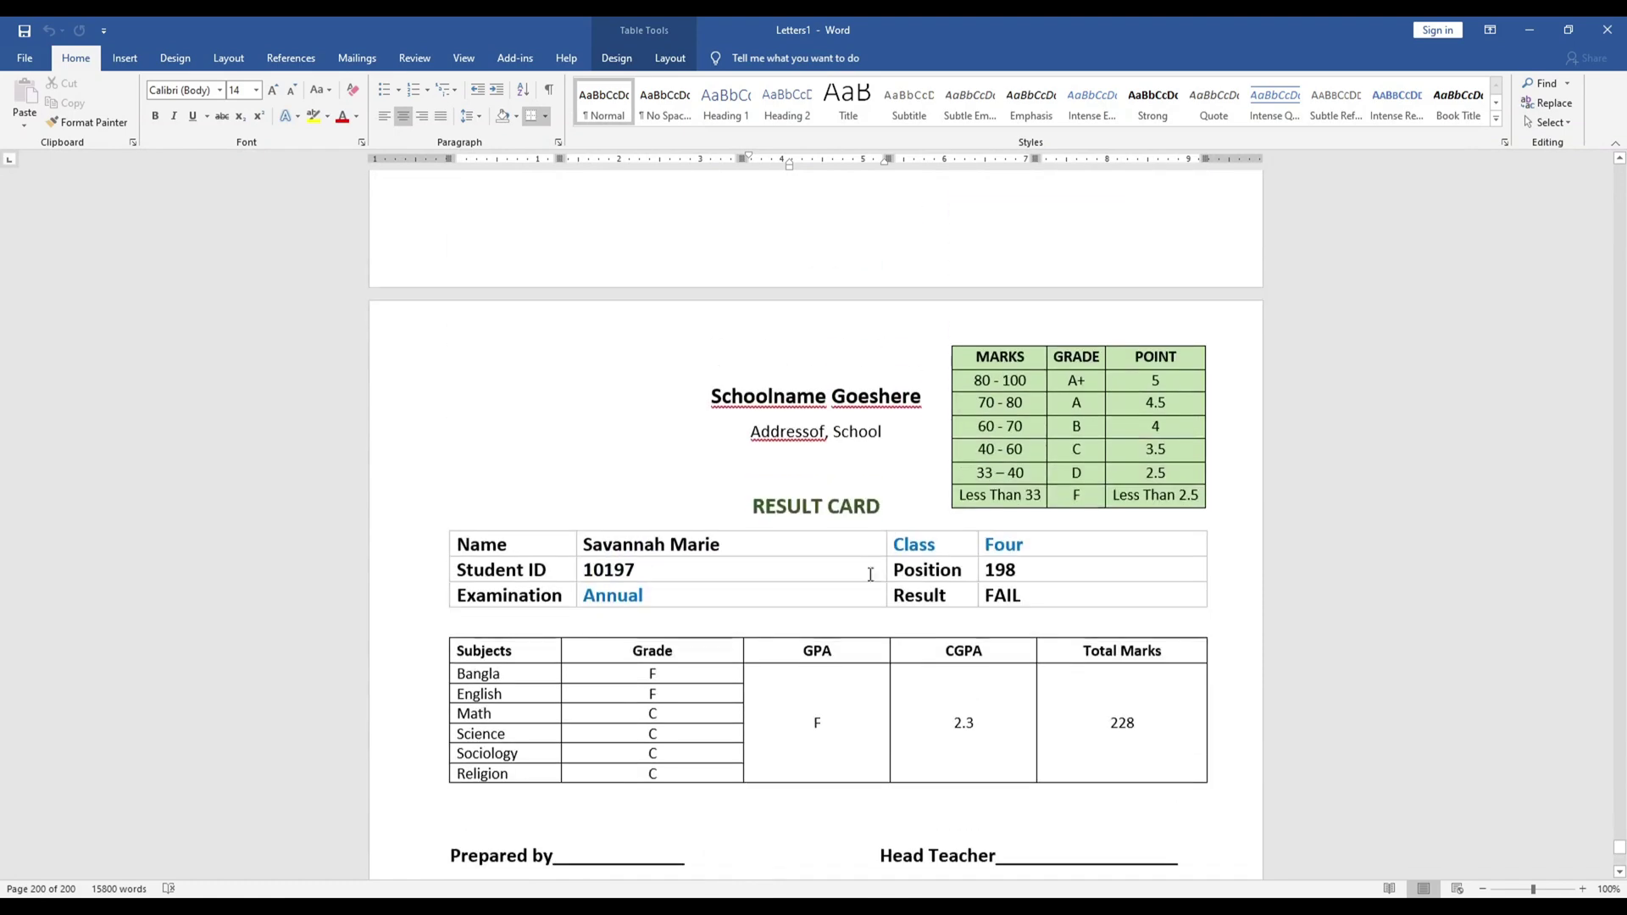
{"action": "scroll", "coordinate": [870, 574], "scroll_direction": "up", "scroll_amount": 20}
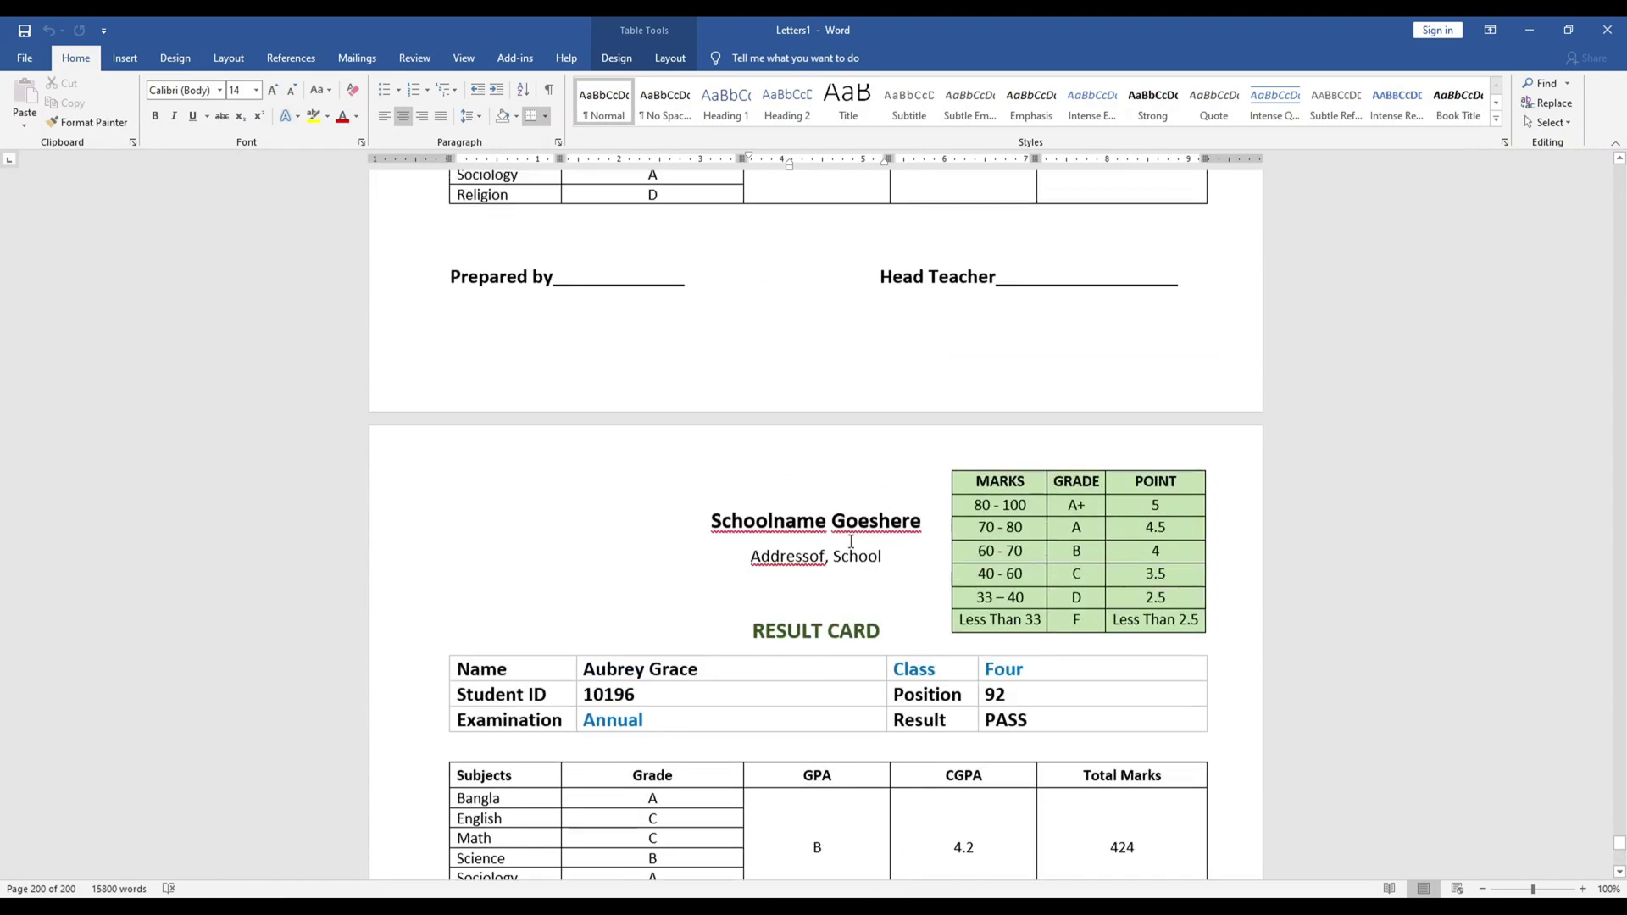
{"action": "left_click_drag", "start_coordinate": [753, 631], "coordinate": [871, 633]}
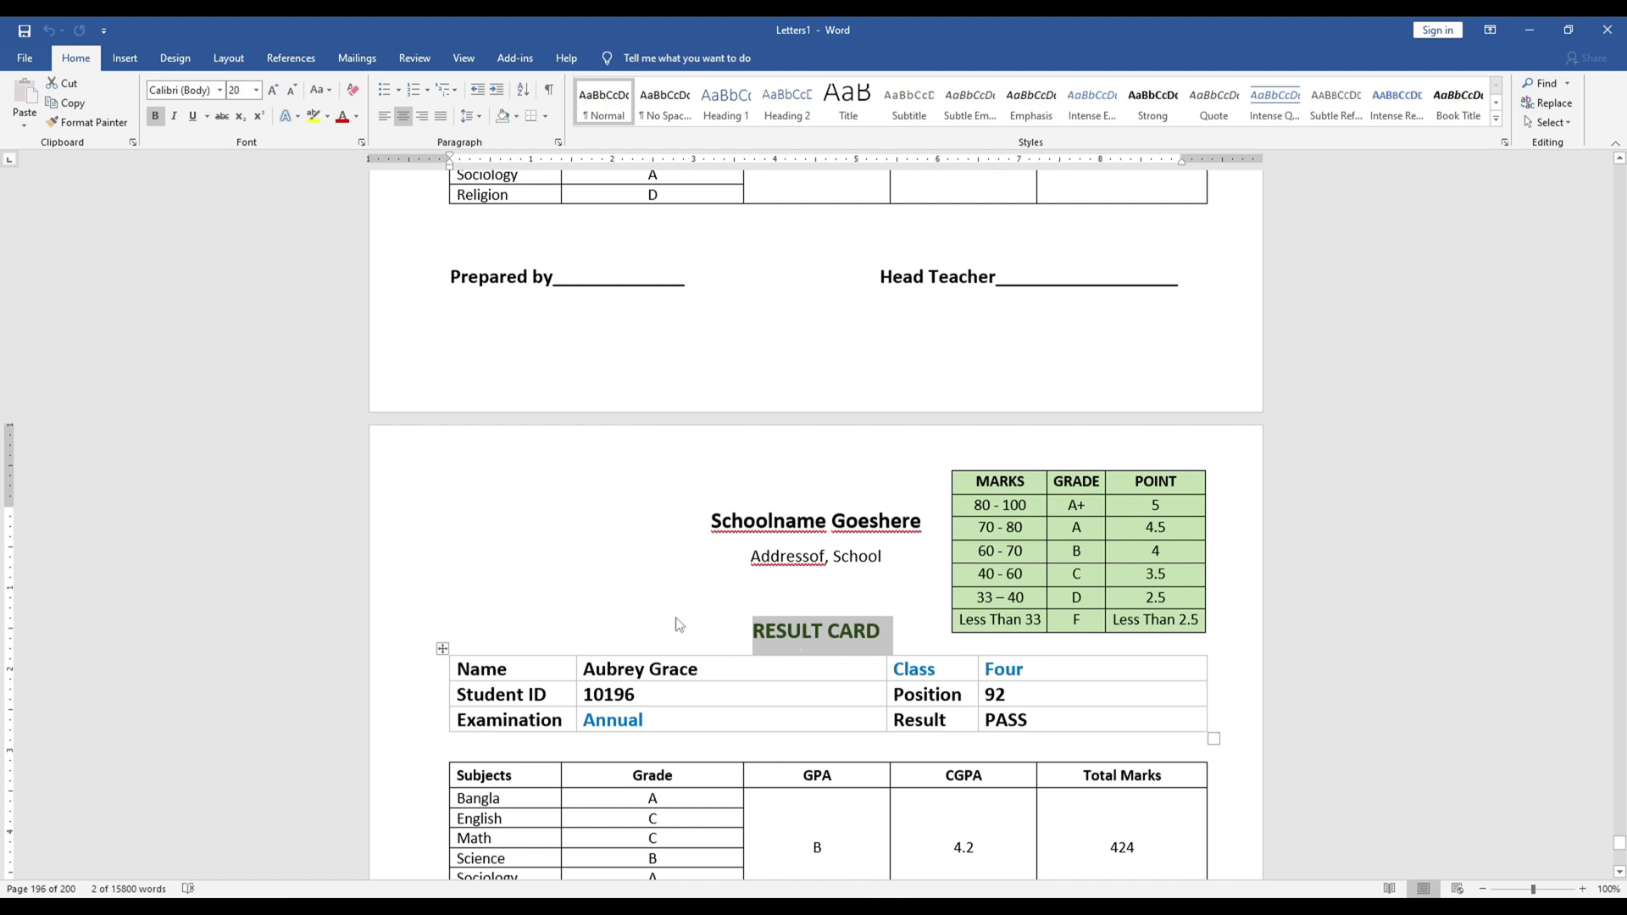
{"action": "left_click", "coordinate": [761, 631]}
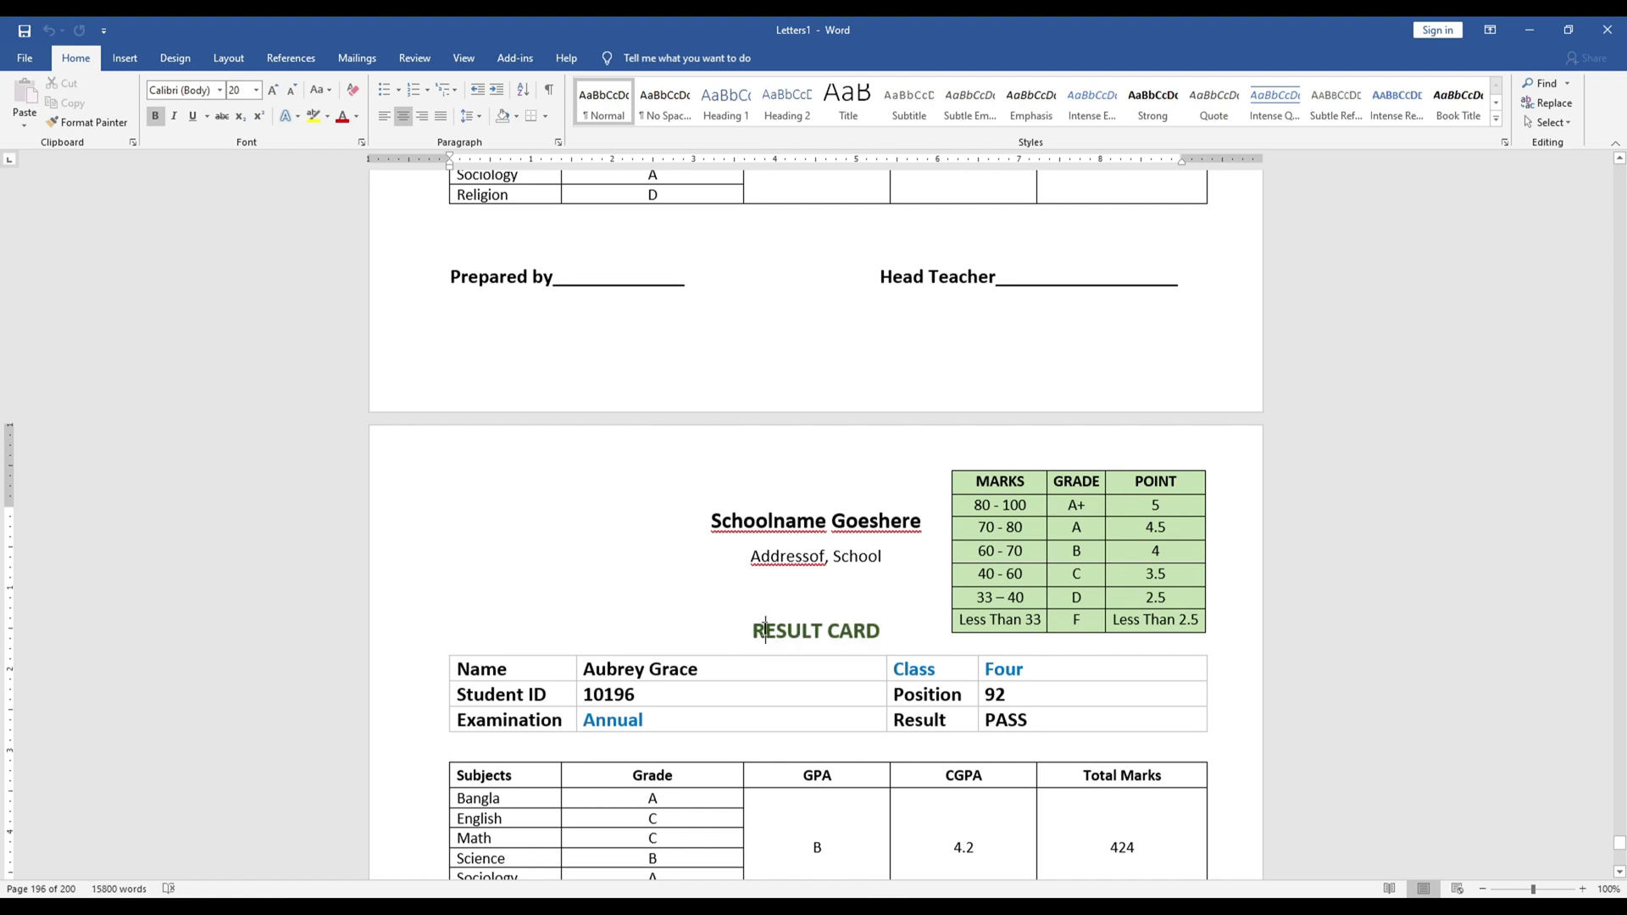
{"action": "left_click_drag", "start_coordinate": [876, 632], "coordinate": [870, 632]}
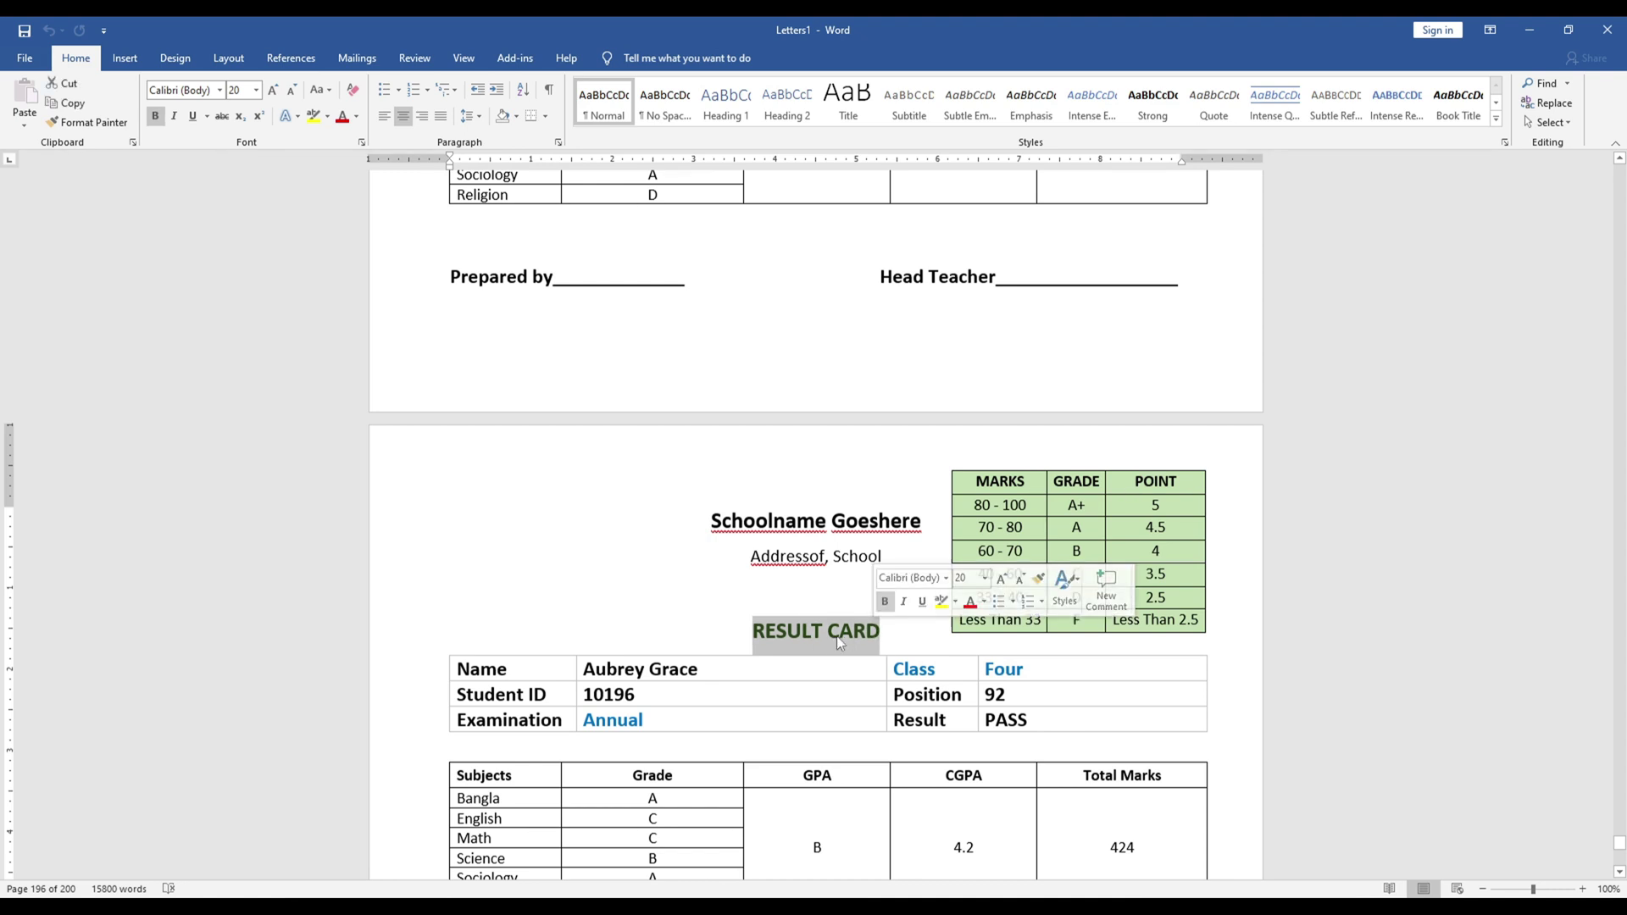
{"action": "left_click", "coordinate": [789, 631]}
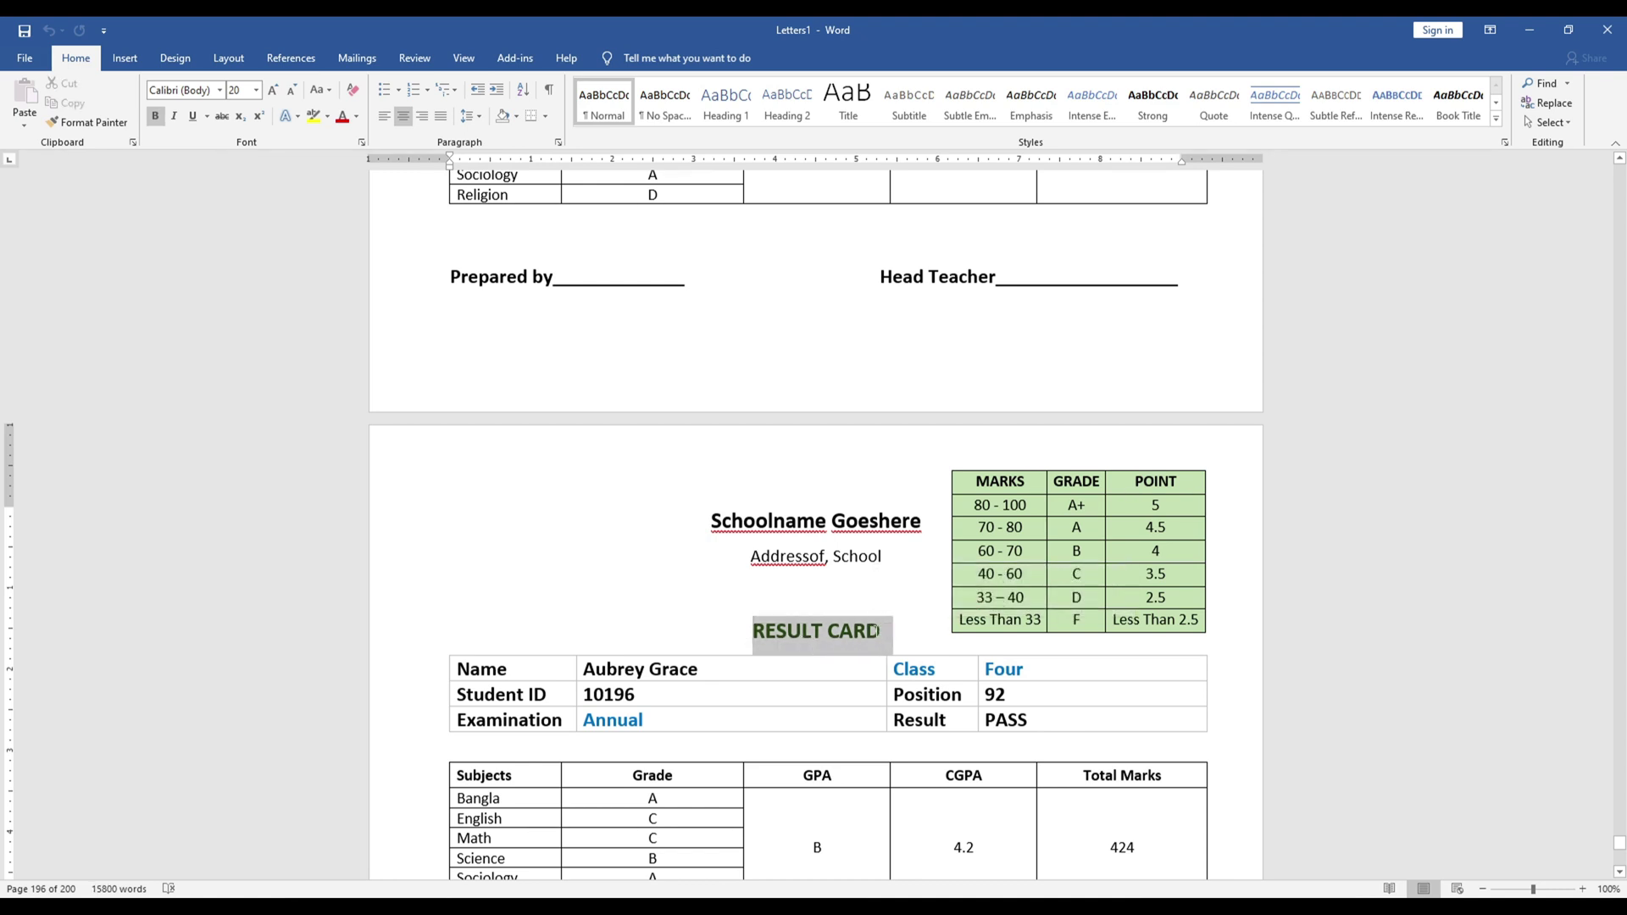
{"action": "left_click_drag", "start_coordinate": [876, 632], "coordinate": [873, 633]}
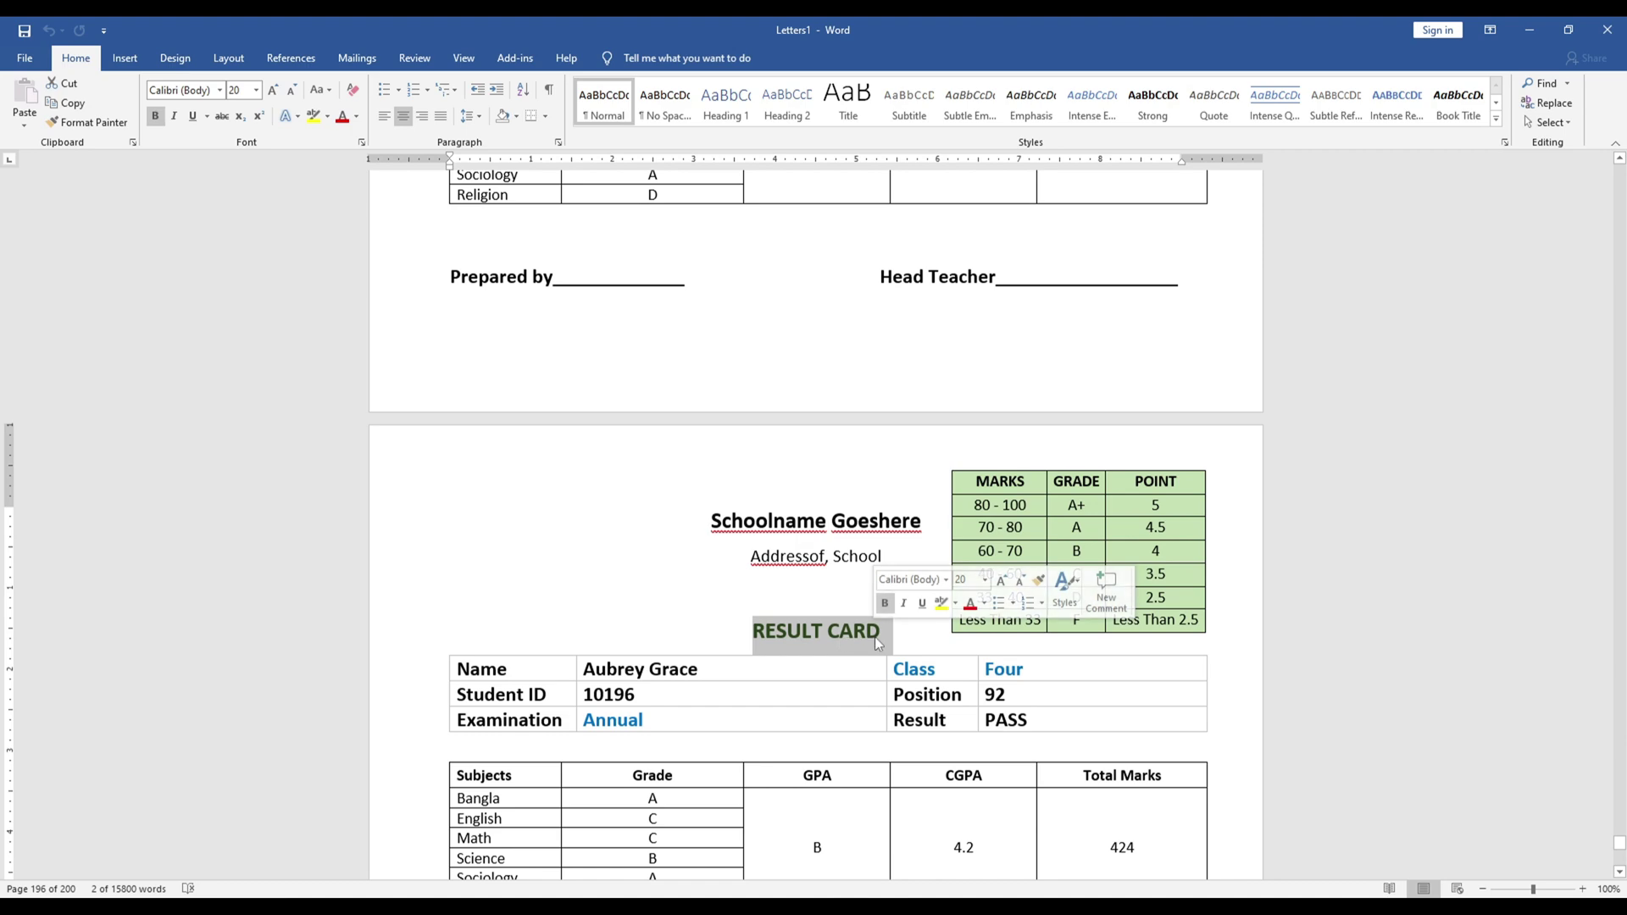
Step: Browse further back through the preceding cards to page 191 and check the Examination entry there
{"action": "scroll", "coordinate": [843, 637], "scroll_direction": "up", "scroll_amount": 1}
{"action": "scroll", "coordinate": [842, 637], "scroll_direction": "up", "scroll_amount": 20}
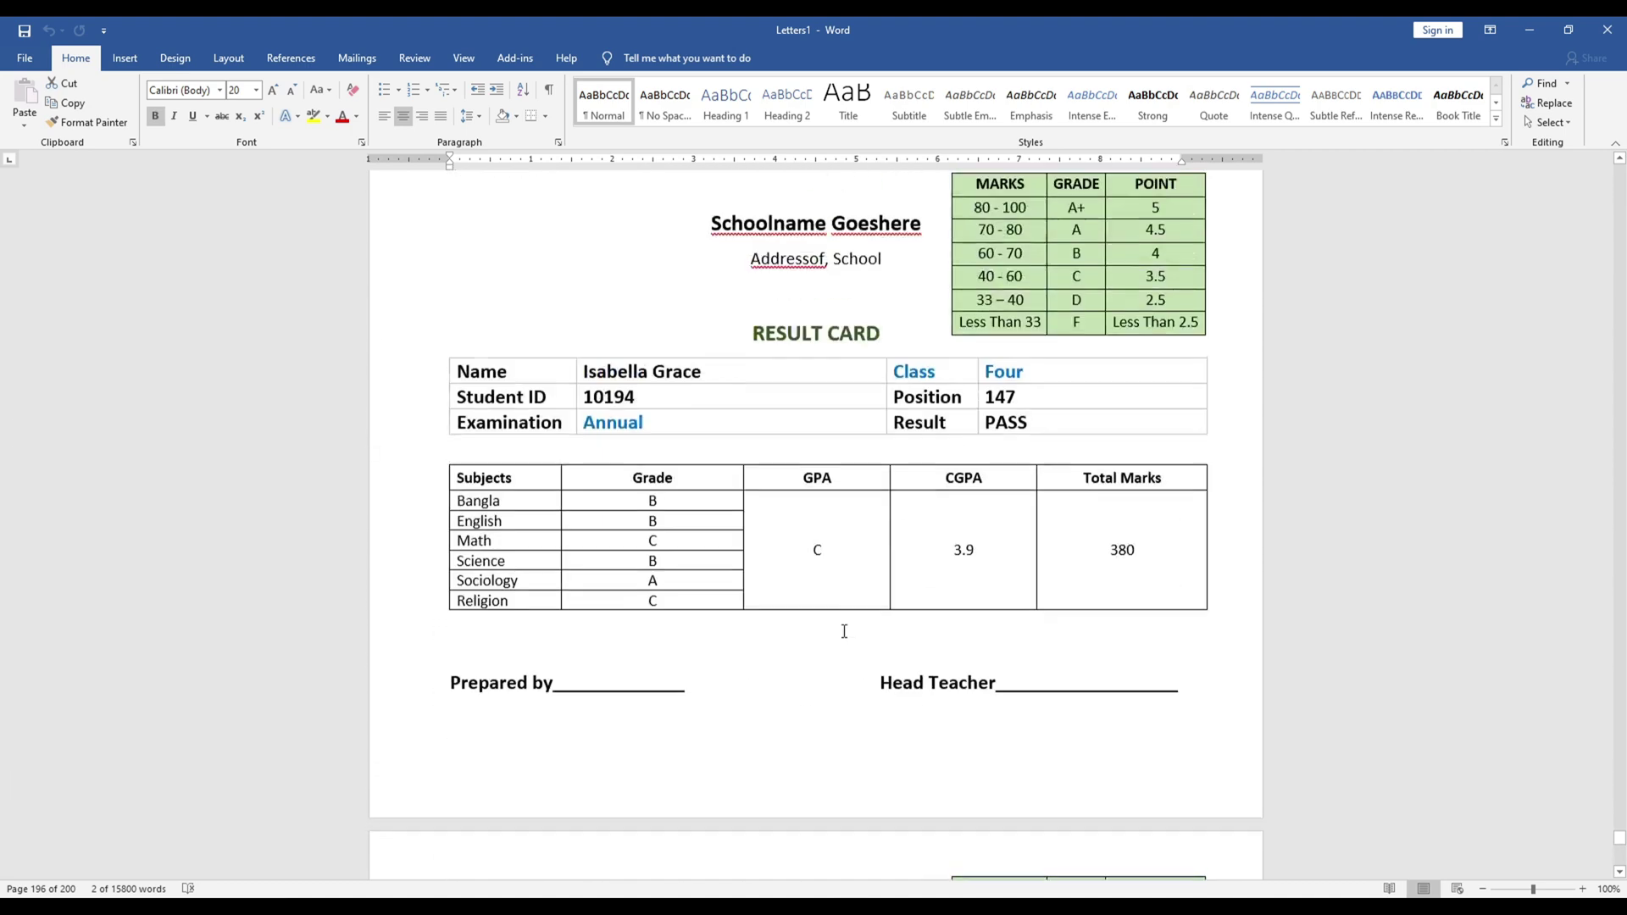
{"action": "scroll", "coordinate": [845, 630], "scroll_direction": "up", "scroll_amount": 20}
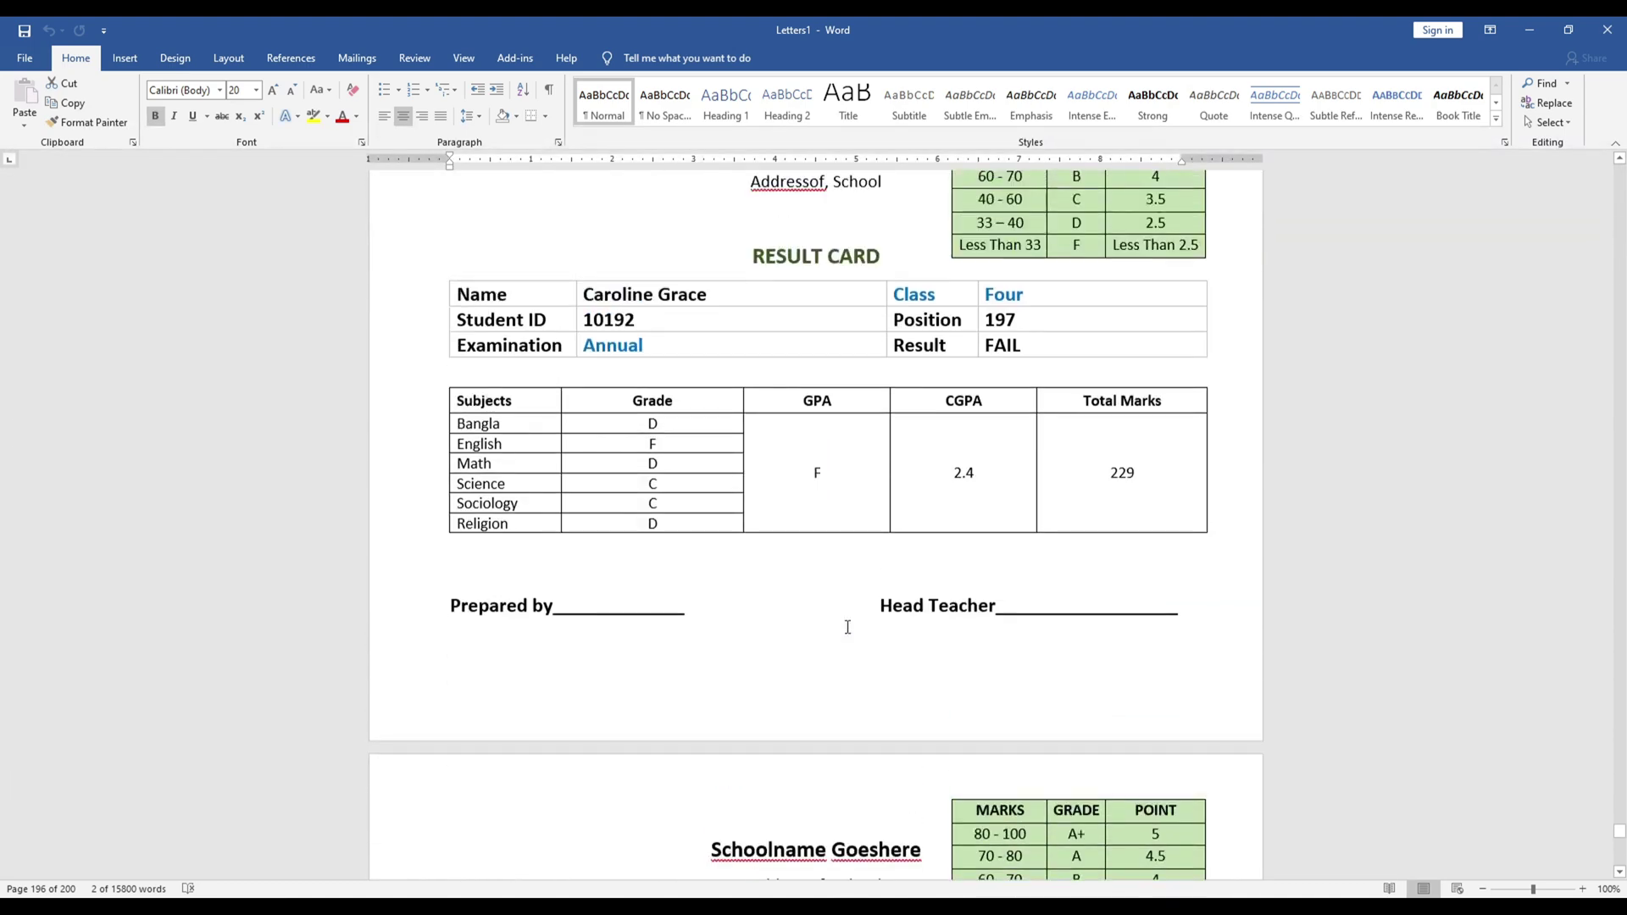
{"action": "scroll", "coordinate": [811, 612], "scroll_direction": "up", "scroll_amount": 10}
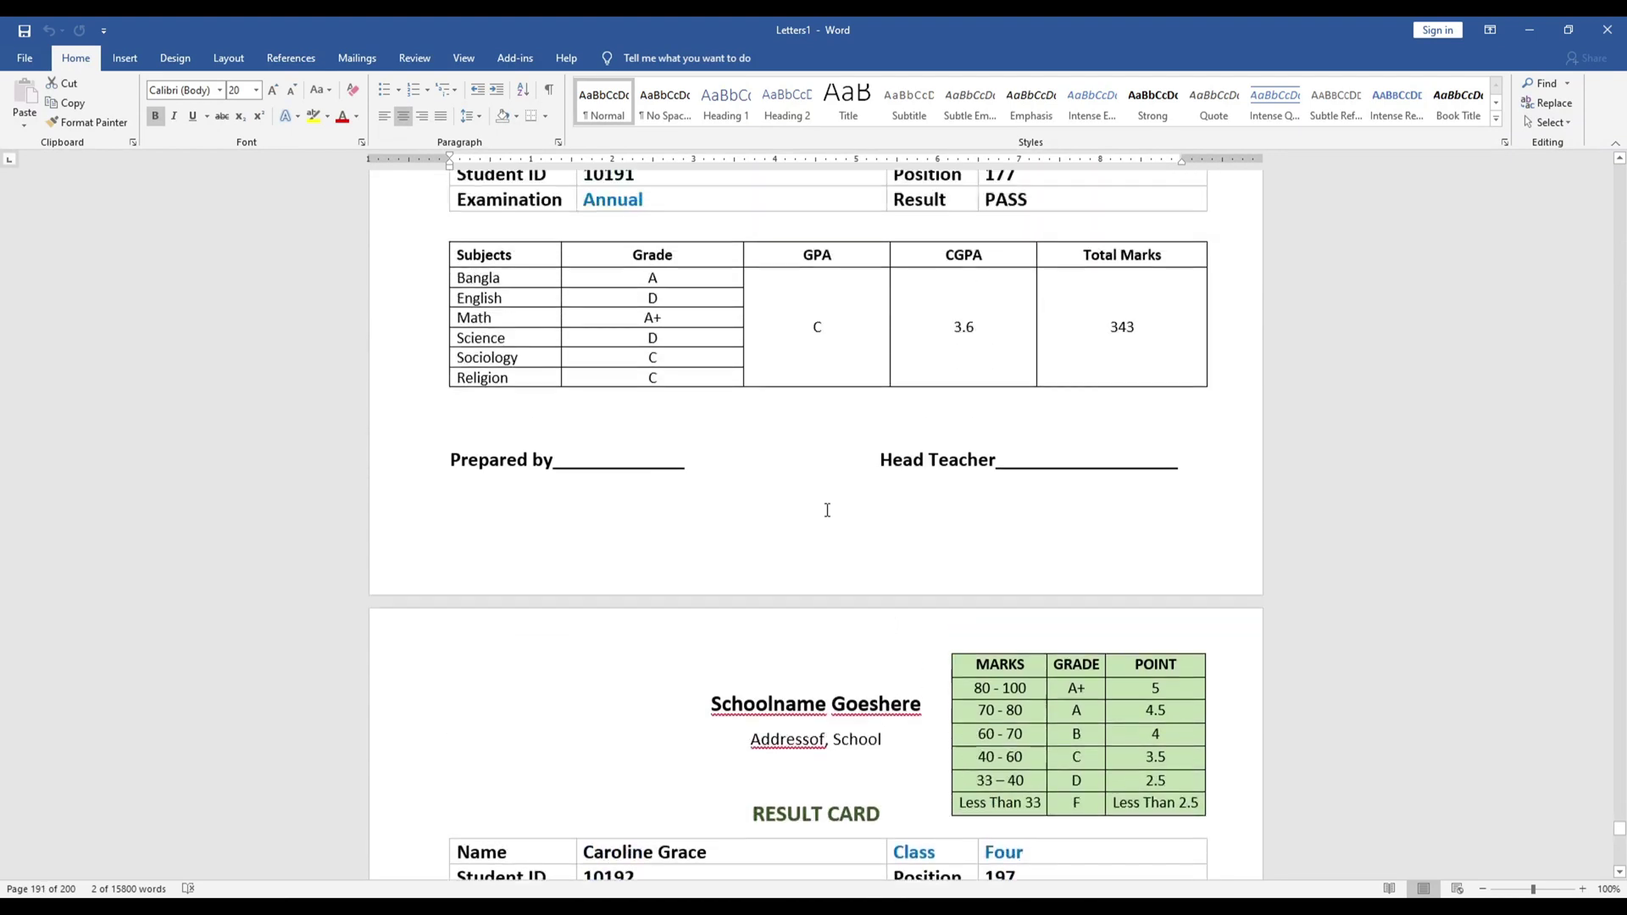
{"action": "scroll", "coordinate": [885, 497], "scroll_direction": "up", "scroll_amount": 3}
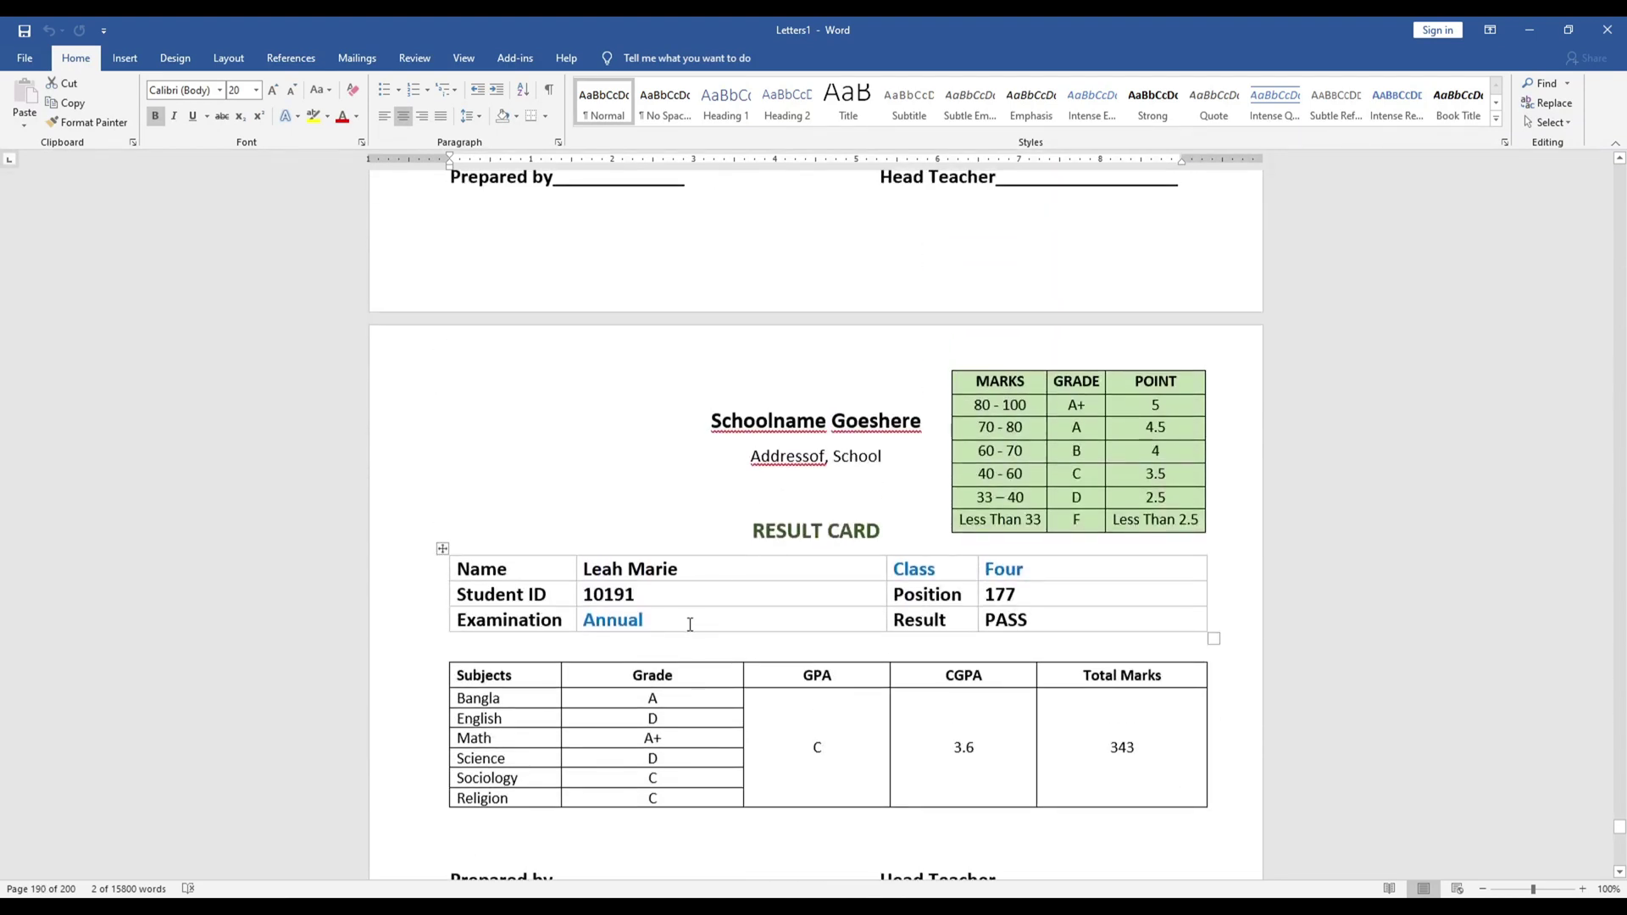
{"action": "left_click_drag", "start_coordinate": [686, 625], "coordinate": [583, 623]}
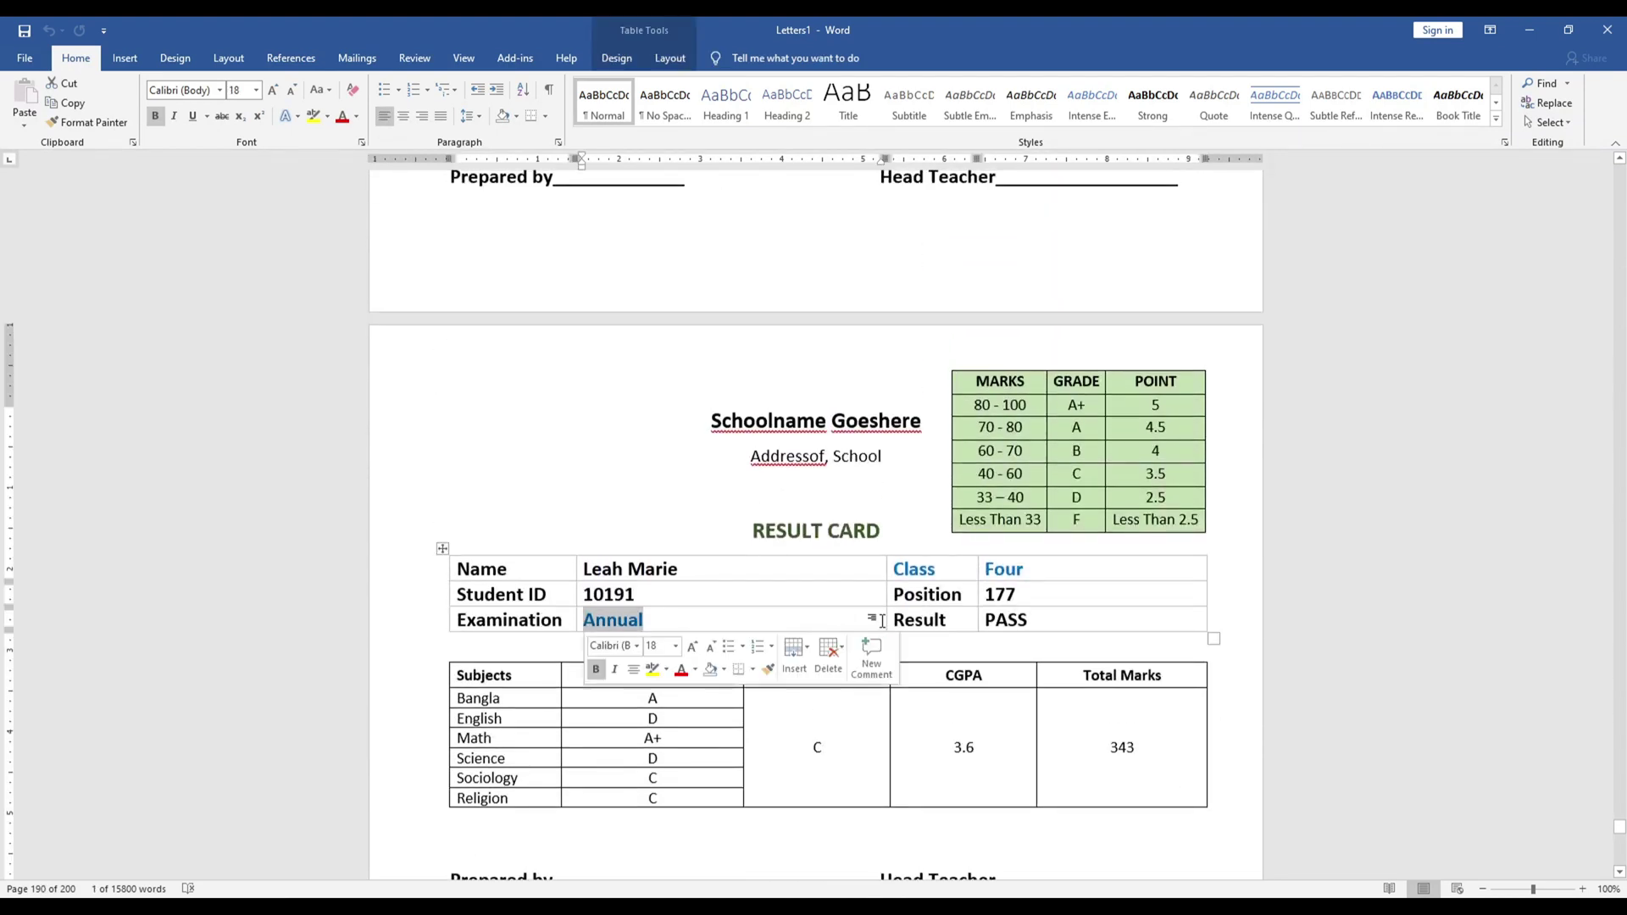